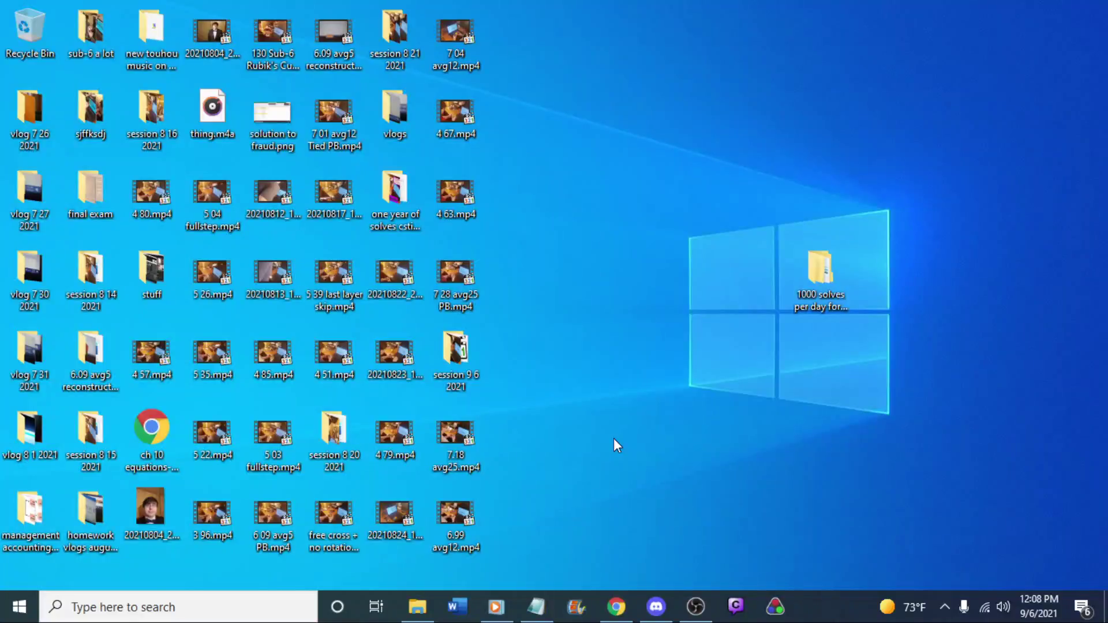
Start Movie Maker with an empty project
right_click(576, 607)
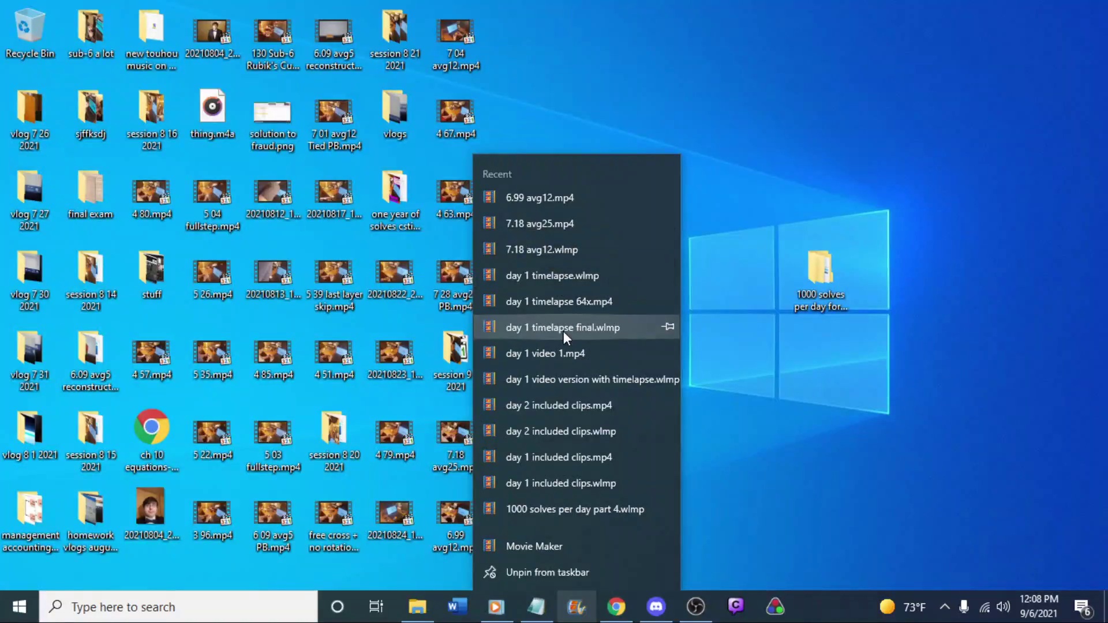
left_click(838, 431)
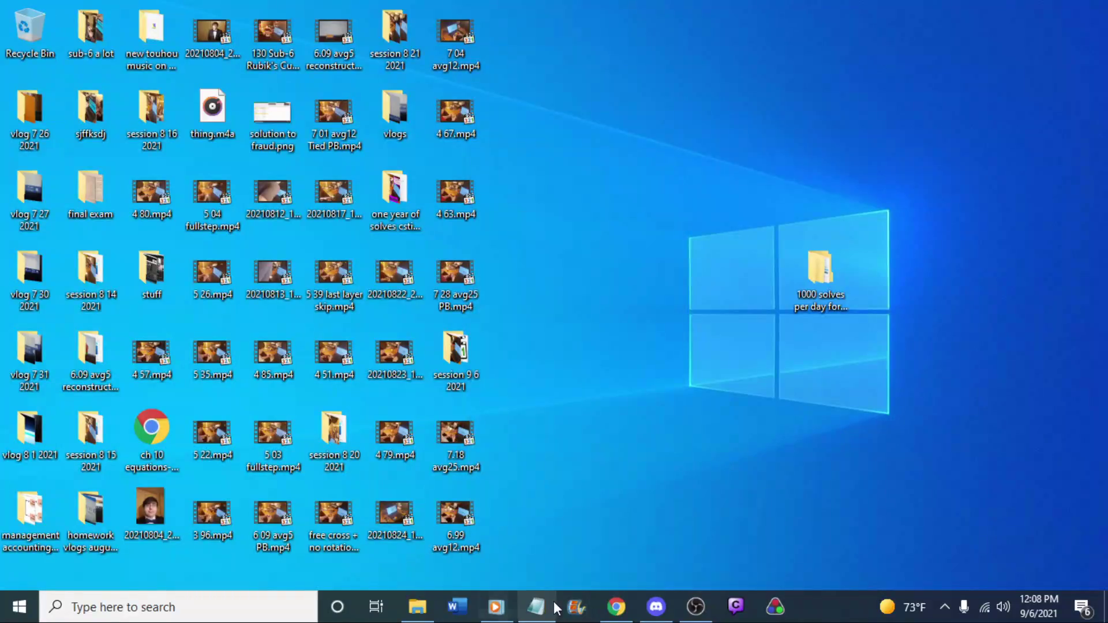
left_click(577, 606)
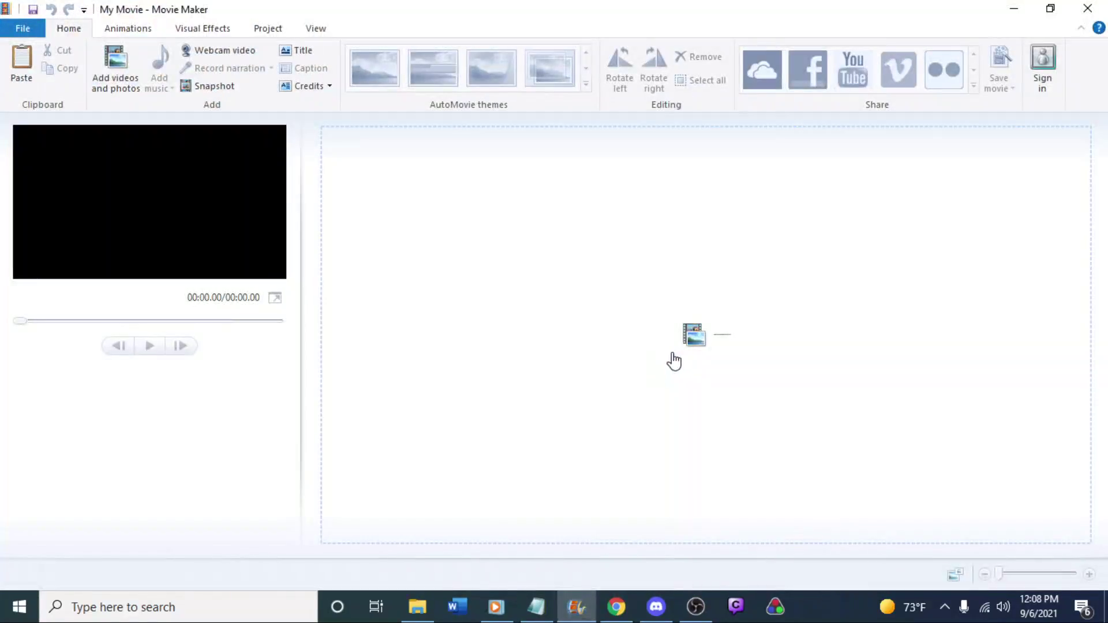
Add "day 1 timelapse 64x.mp4" from the desktop's "1000 solves per day for a week" > "time lapse" folder to the Movie Maker project
left_click(417, 607)
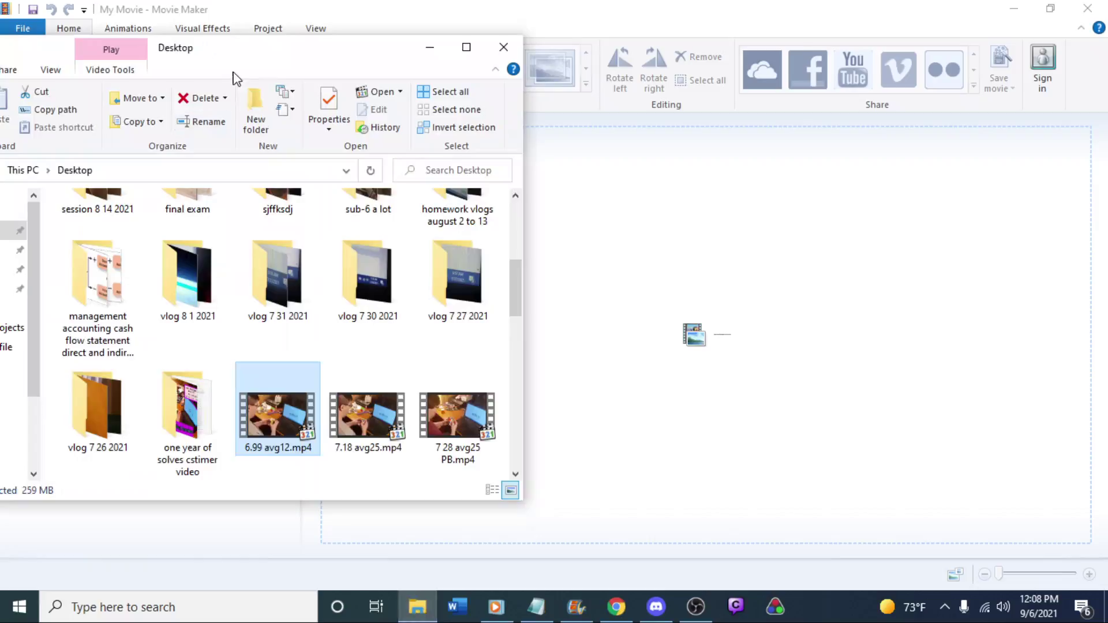
left_click_drag(261, 44, 449, 46)
scroll(471, 326, "up", 5)
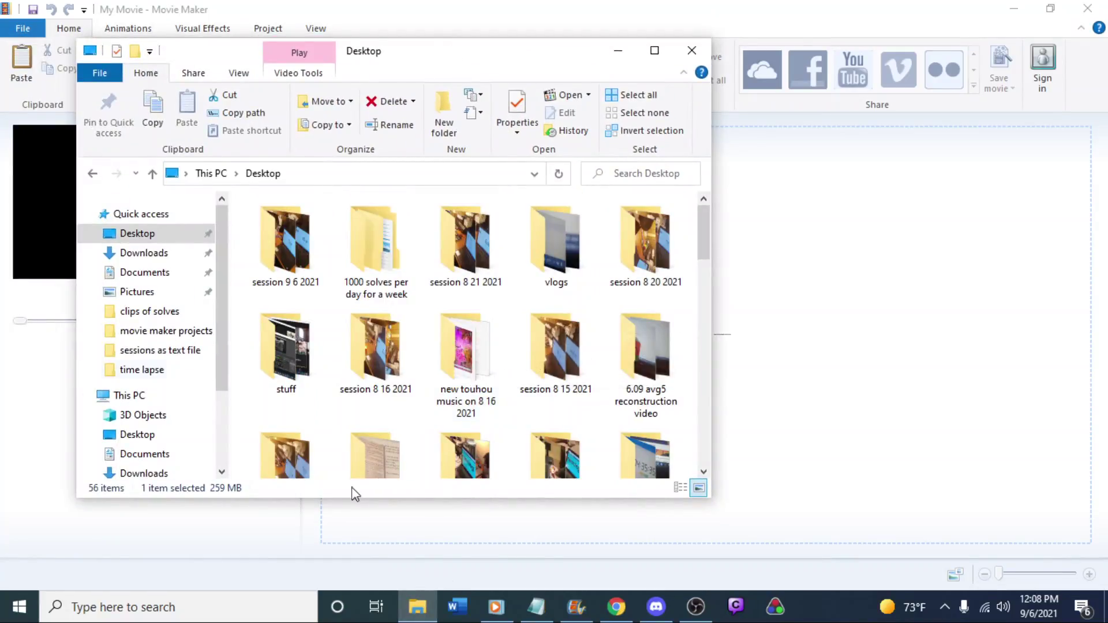
scroll(162, 364, "down", 2)
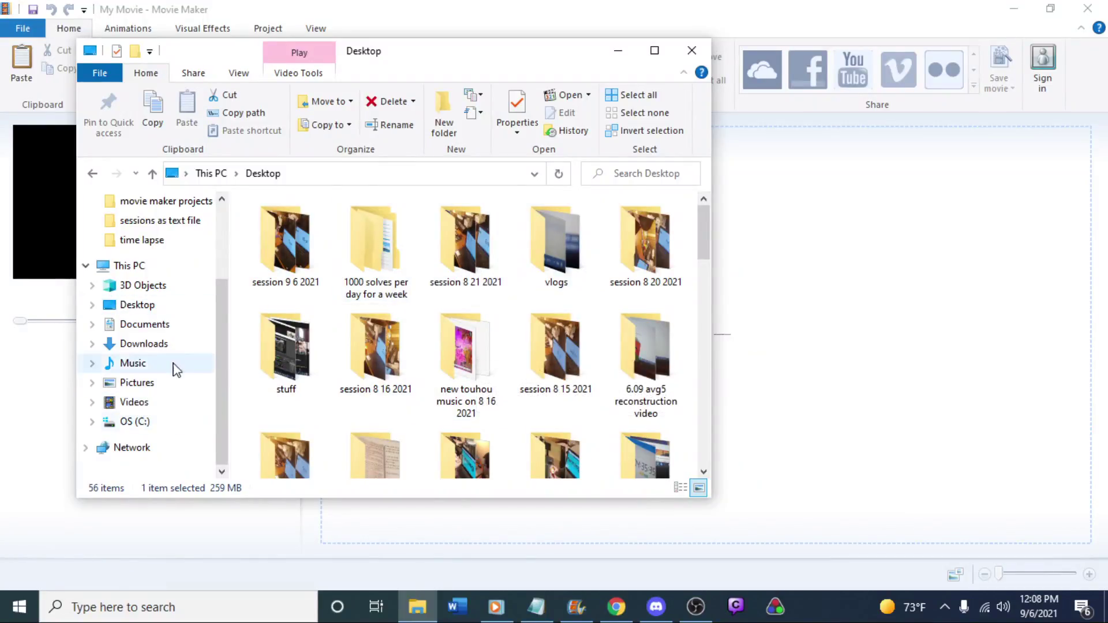
double_click(375, 260)
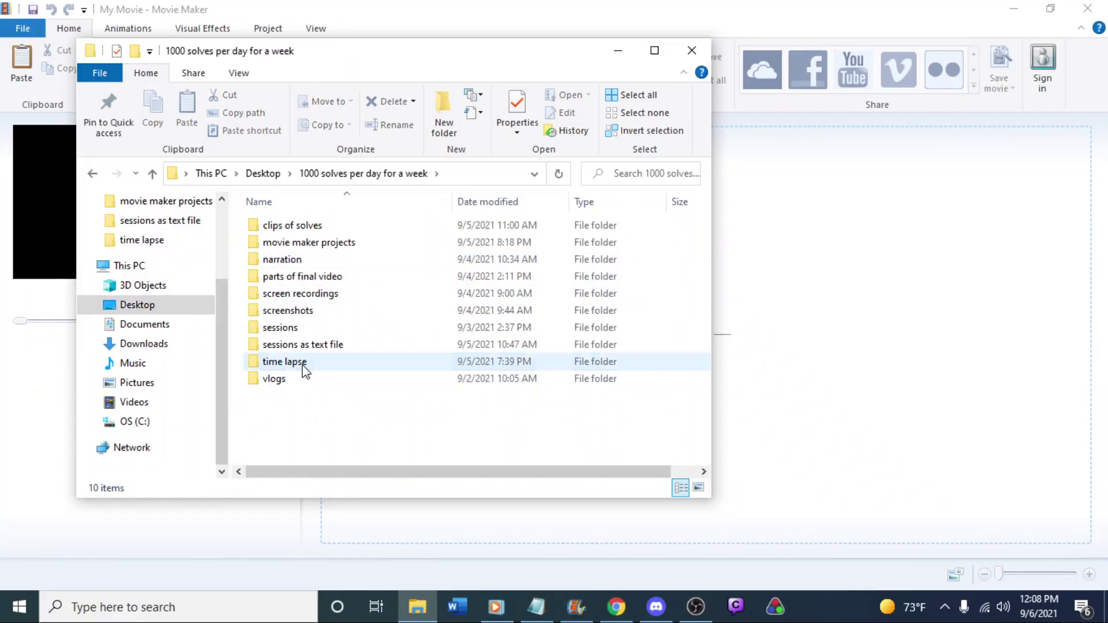
double_click(284, 362)
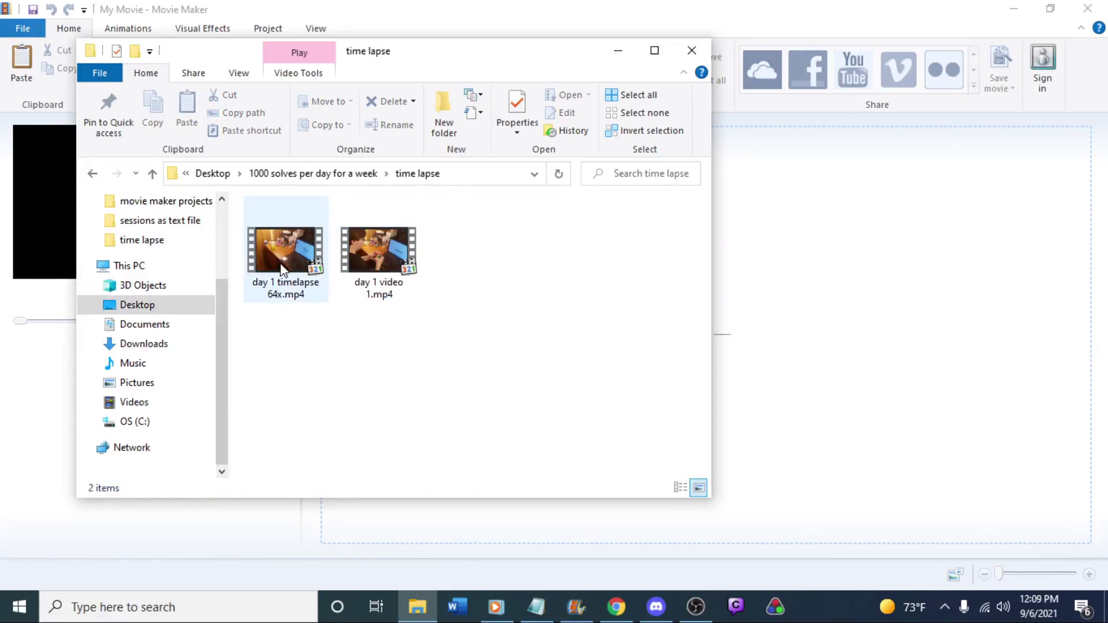
left_click_drag(283, 269, 891, 251)
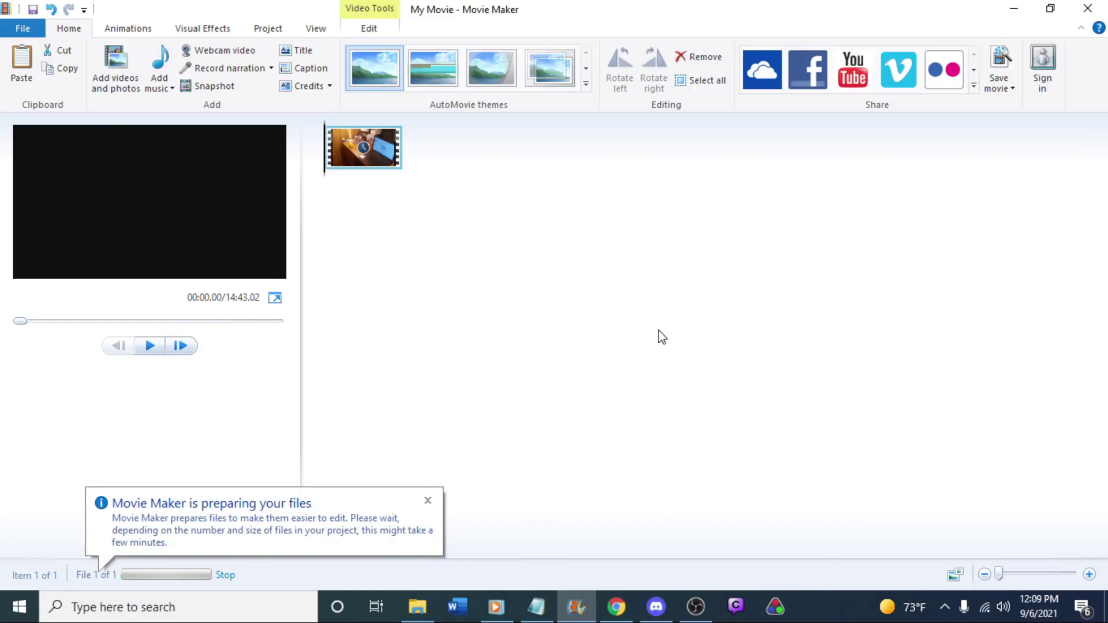
Play "day 1 timelapse 64x.mp4" from its folder in the media player and skip back to about 02:10
left_click(416, 607)
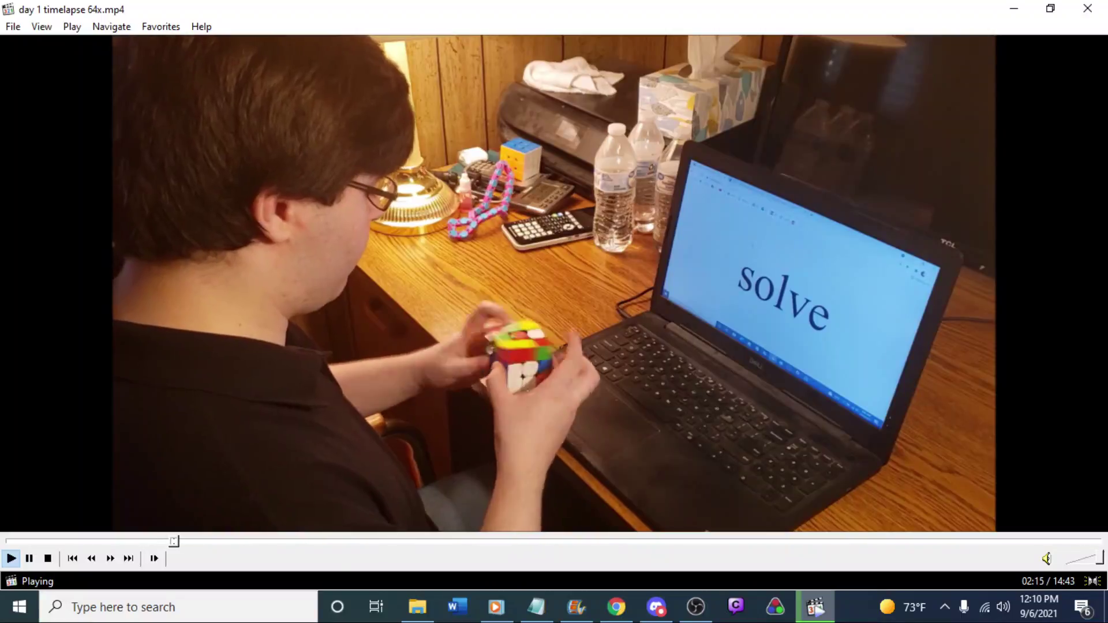
key("Left")
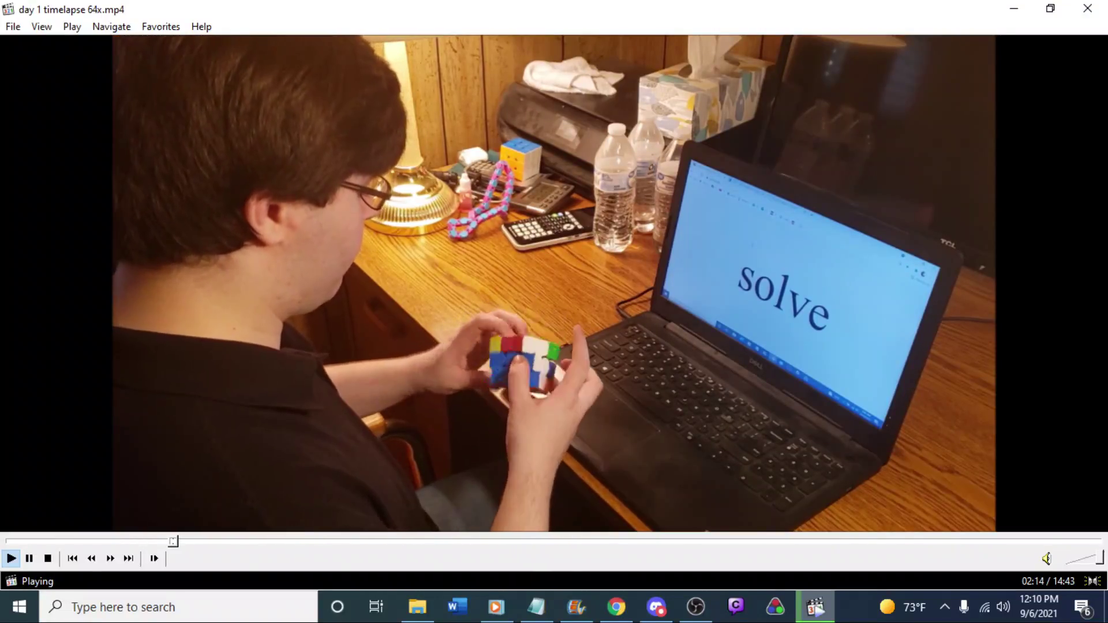
key("Left")
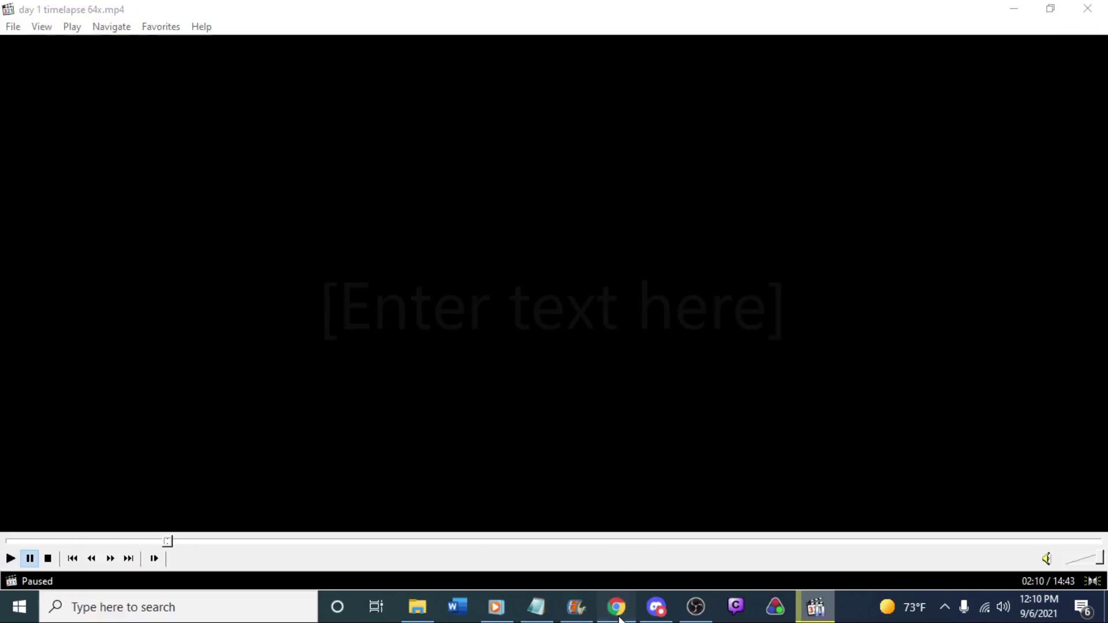
Look at the online stopwatch in Chrome and the tas channel in Discord, and return to the video player
left_click(619, 617)
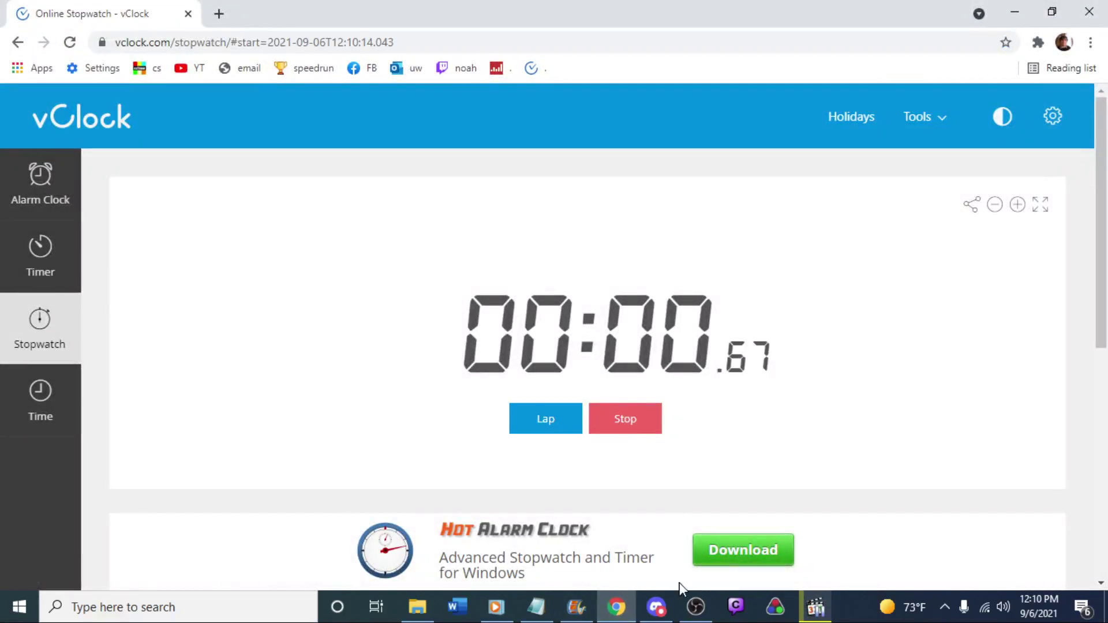
left_click(664, 614)
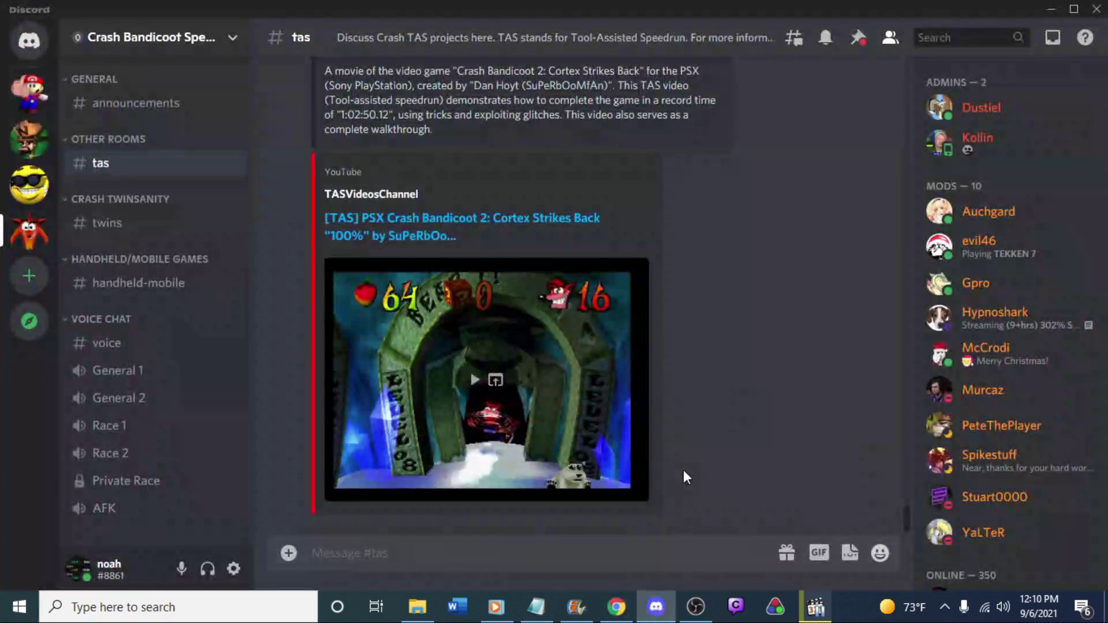
left_click(668, 610)
left_click(814, 607)
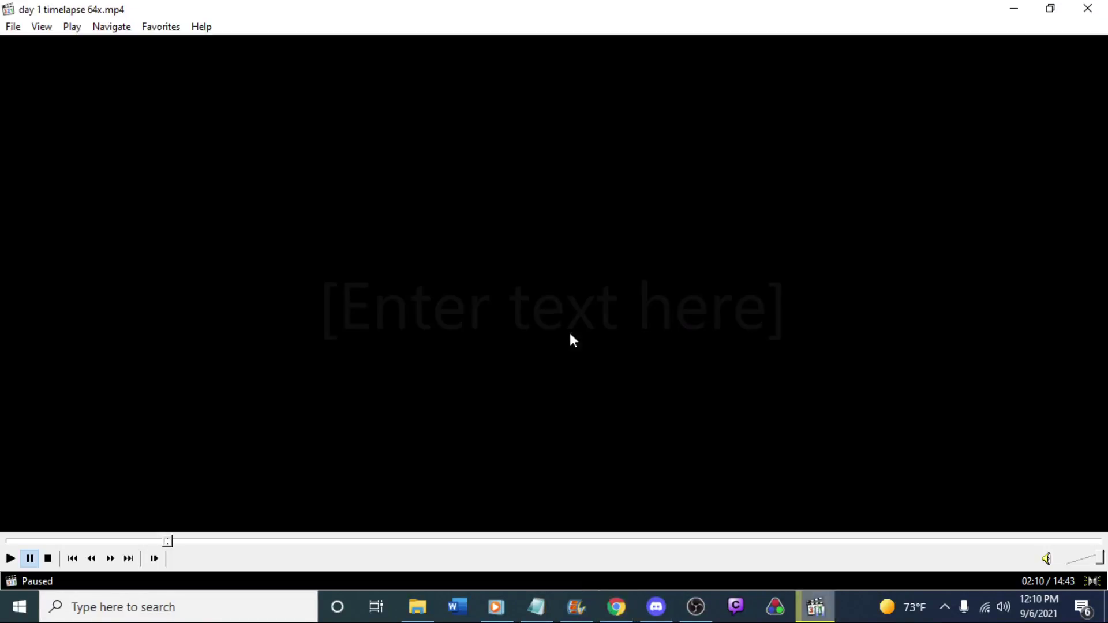
Review the timelapse from about 02:10 to 02:29, skipping back and pausing as needed
left_click(516, 296)
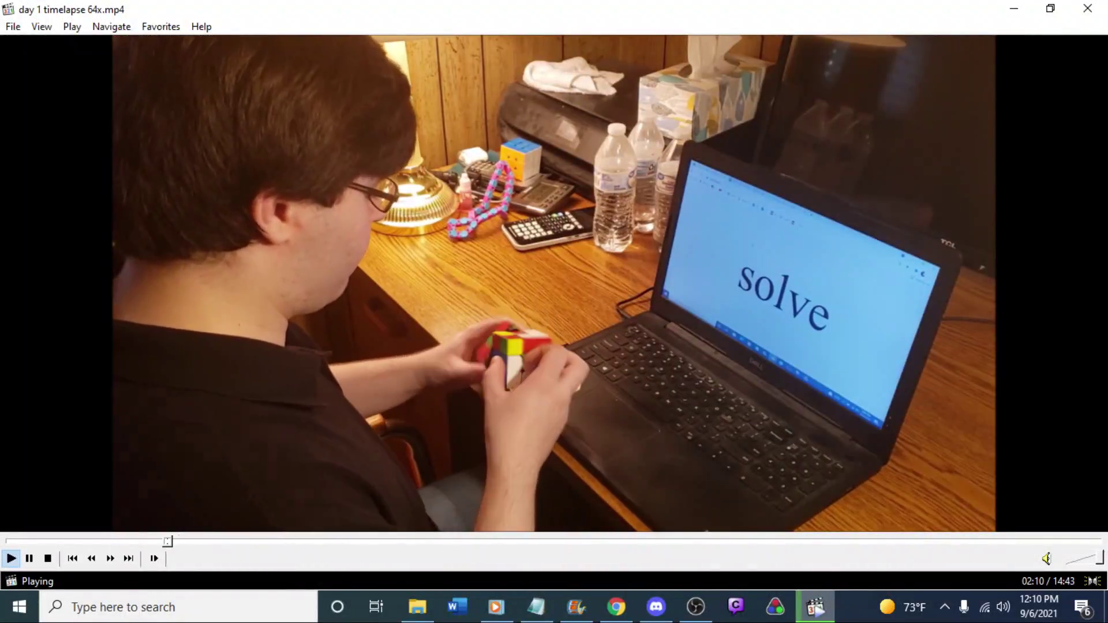
key("Left")
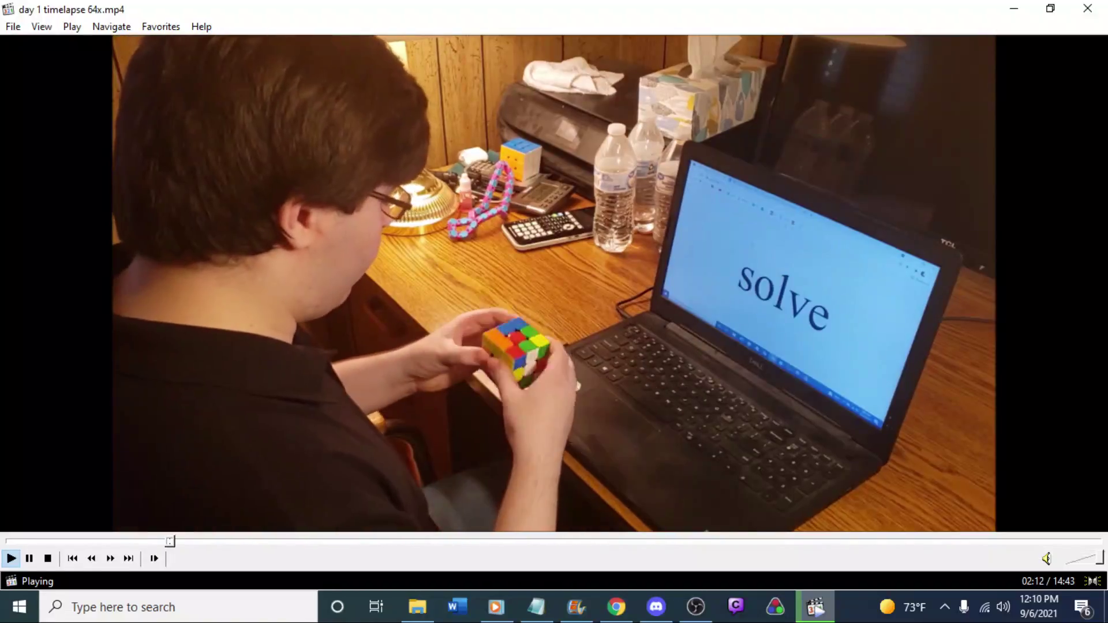
key("space")
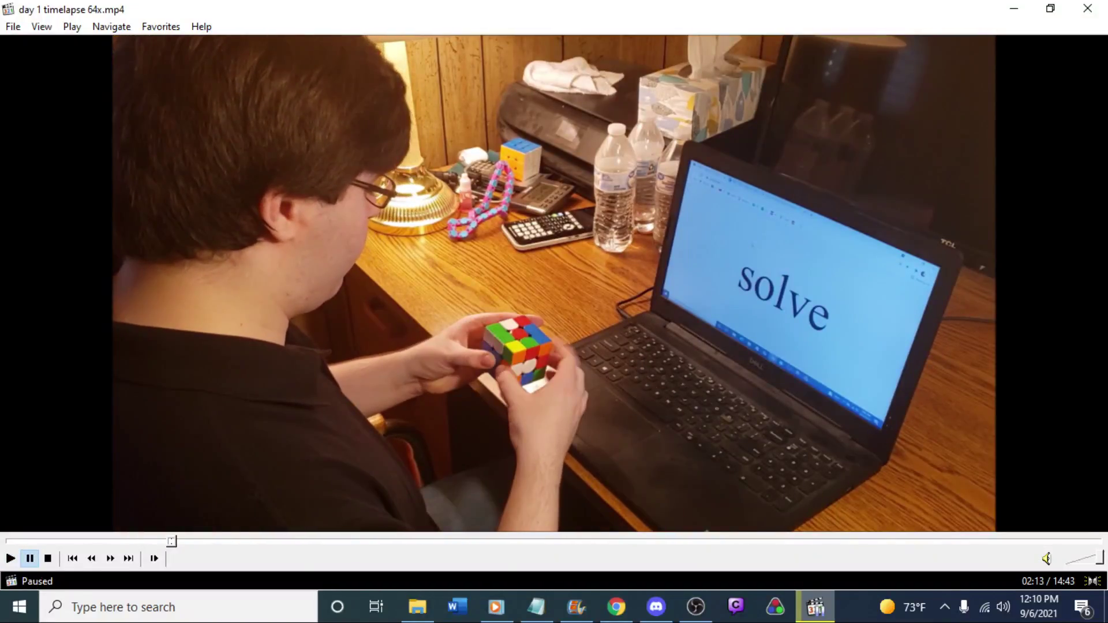
key("space")
key("space")
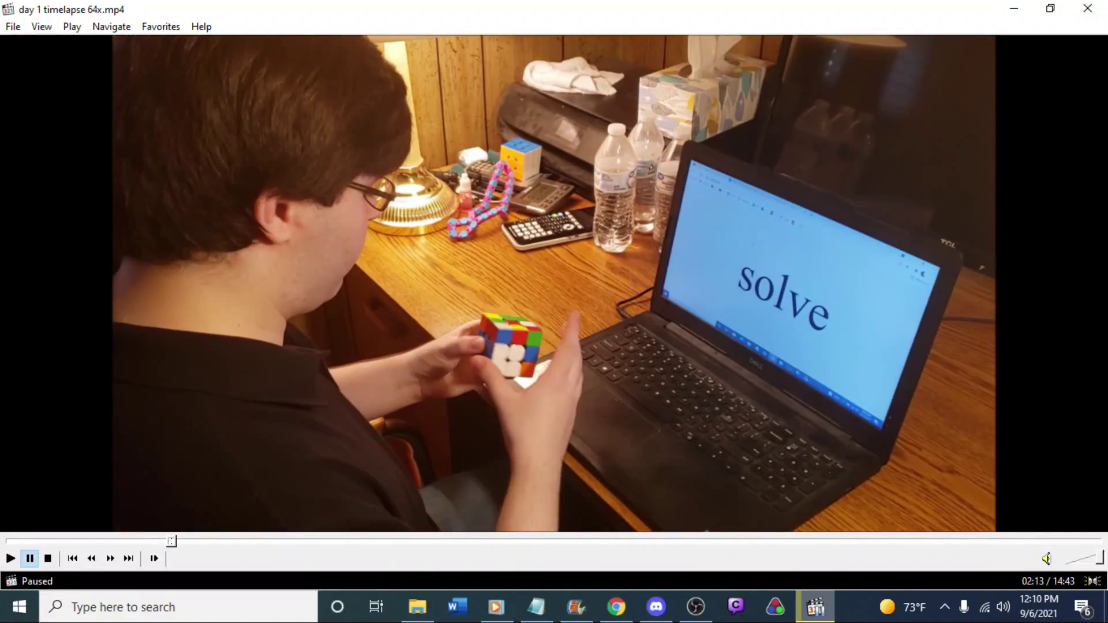
key("Left")
key("space")
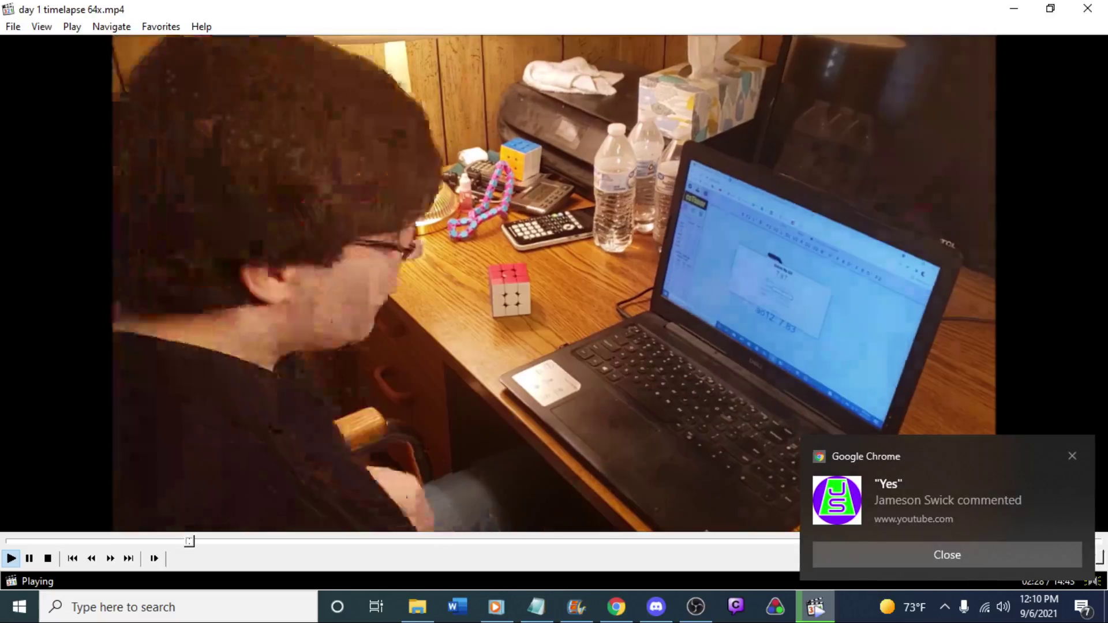
left_click(545, 296)
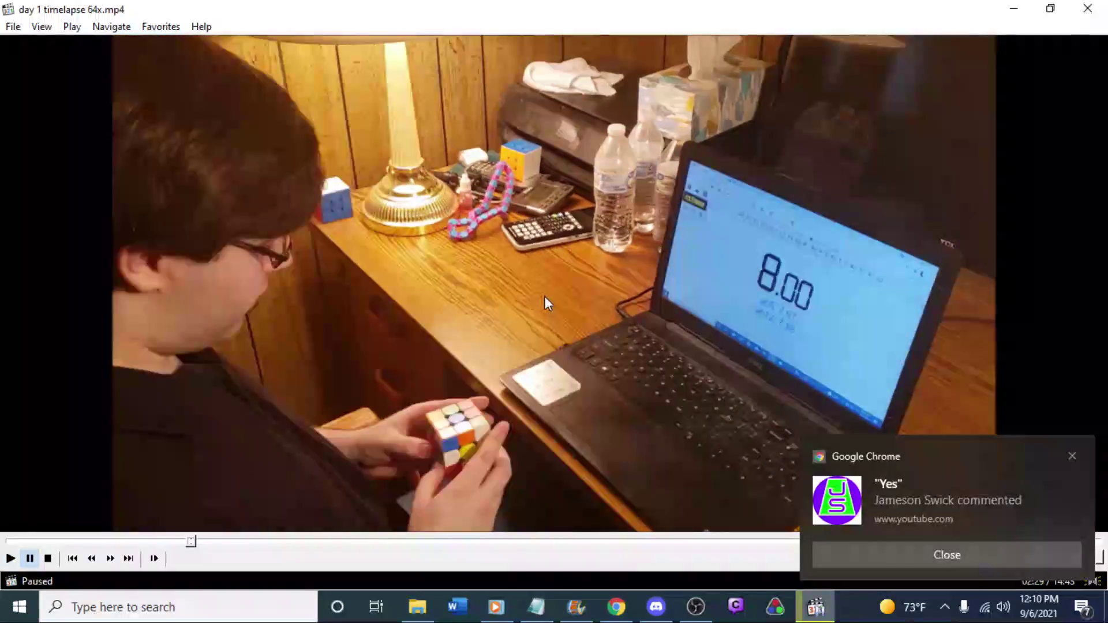
Switch to Chrome, read the newest comment in the YouTube notifications, and close the YouTube tab
left_click(632, 611)
left_click(226, 12)
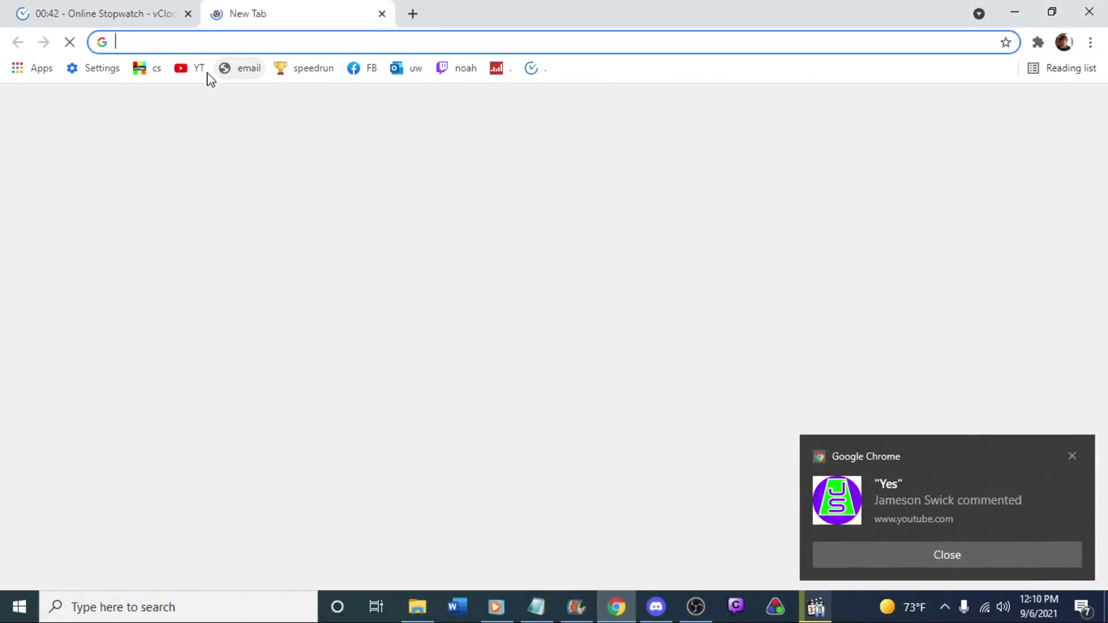
left_click(193, 68)
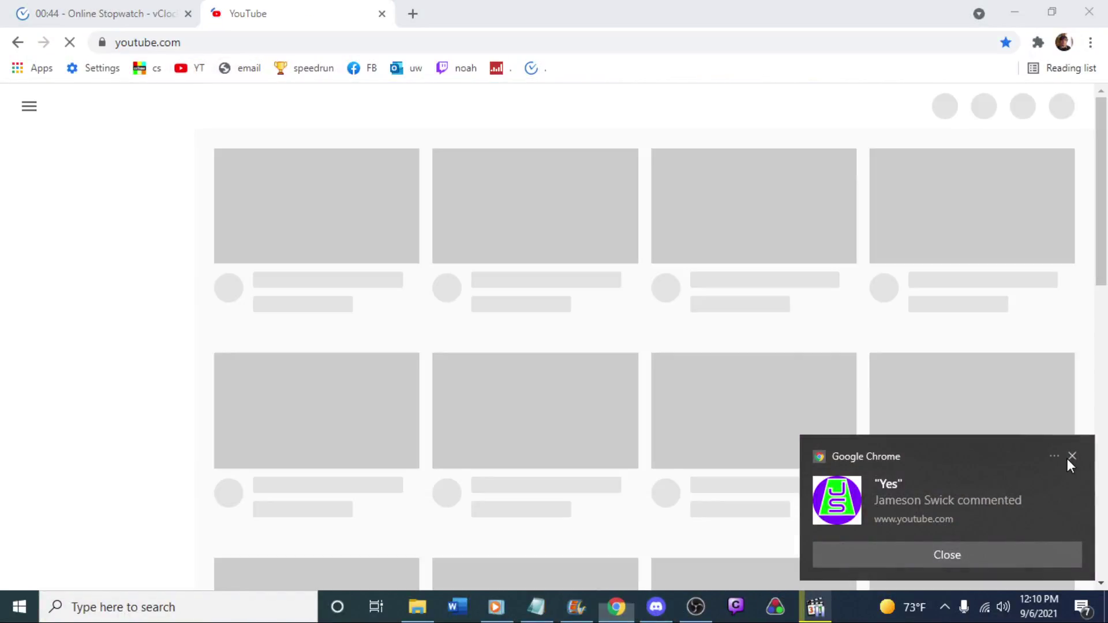
left_click(1071, 456)
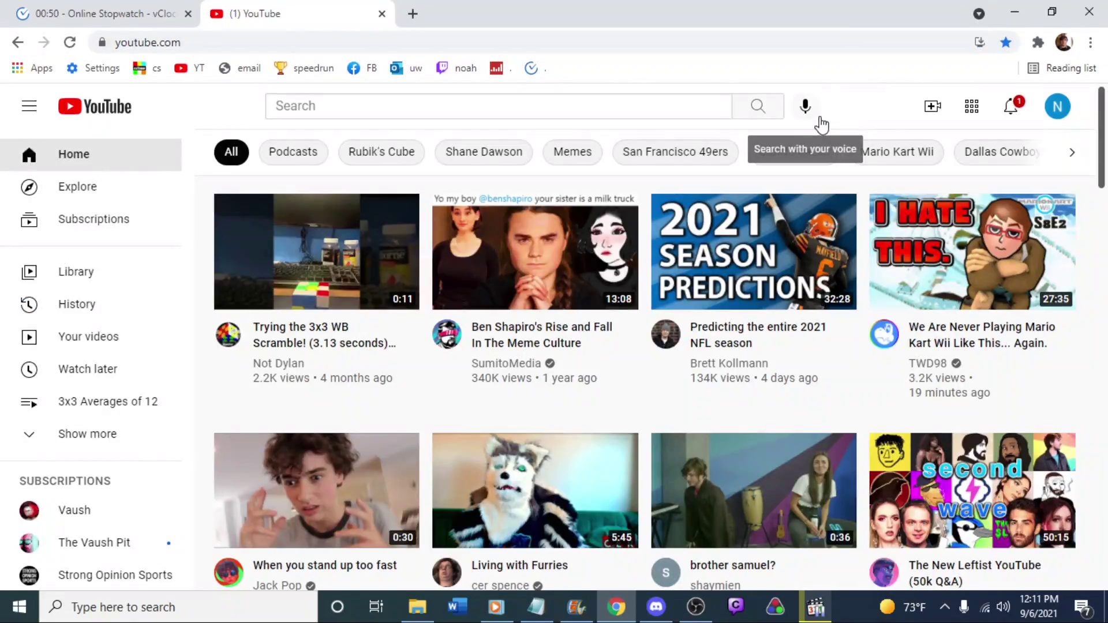
left_click(1010, 109)
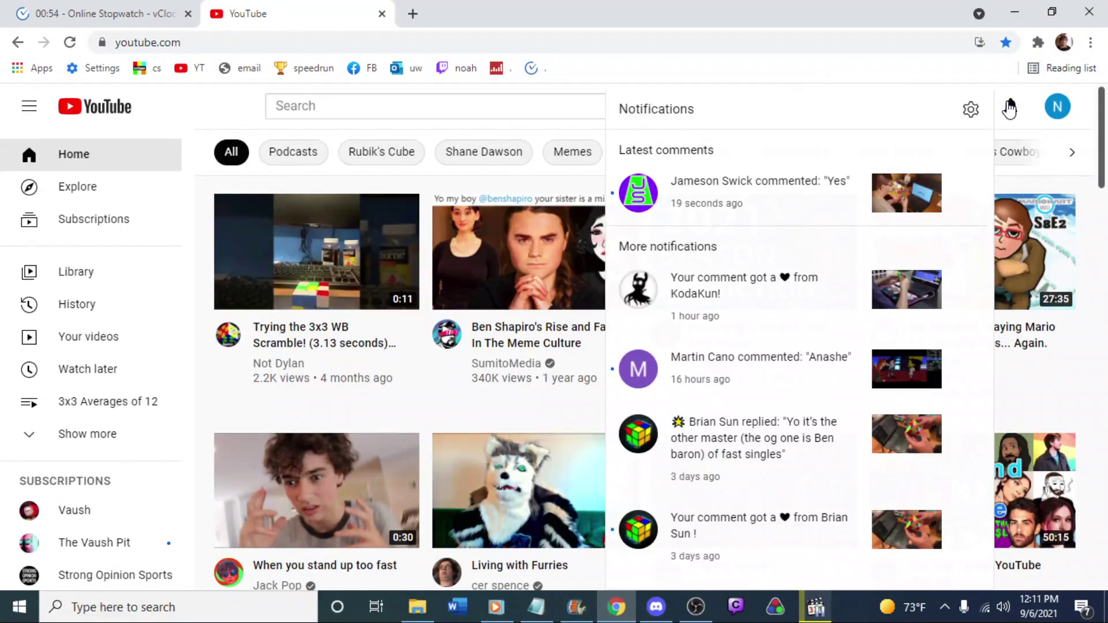
left_click(791, 209)
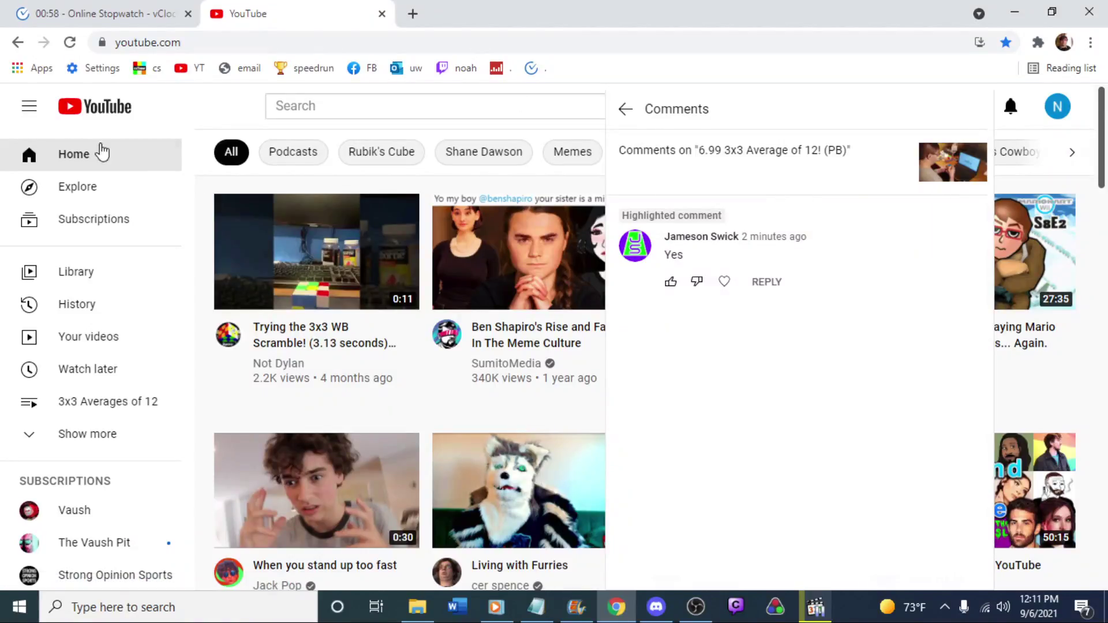
left_click(202, 121)
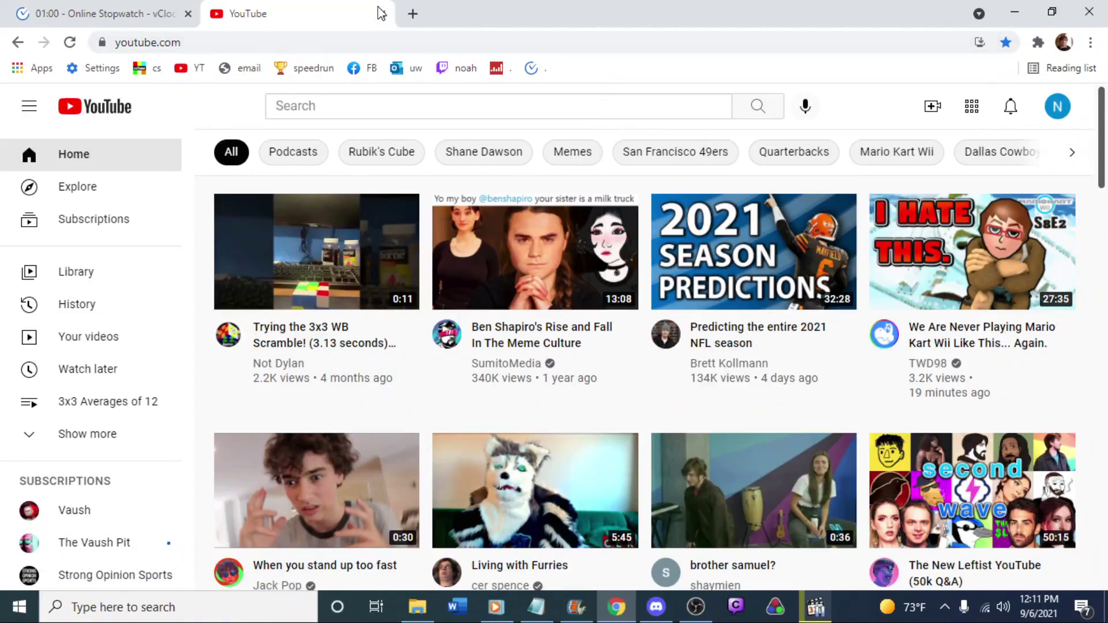
left_click(382, 13)
left_click(1014, 12)
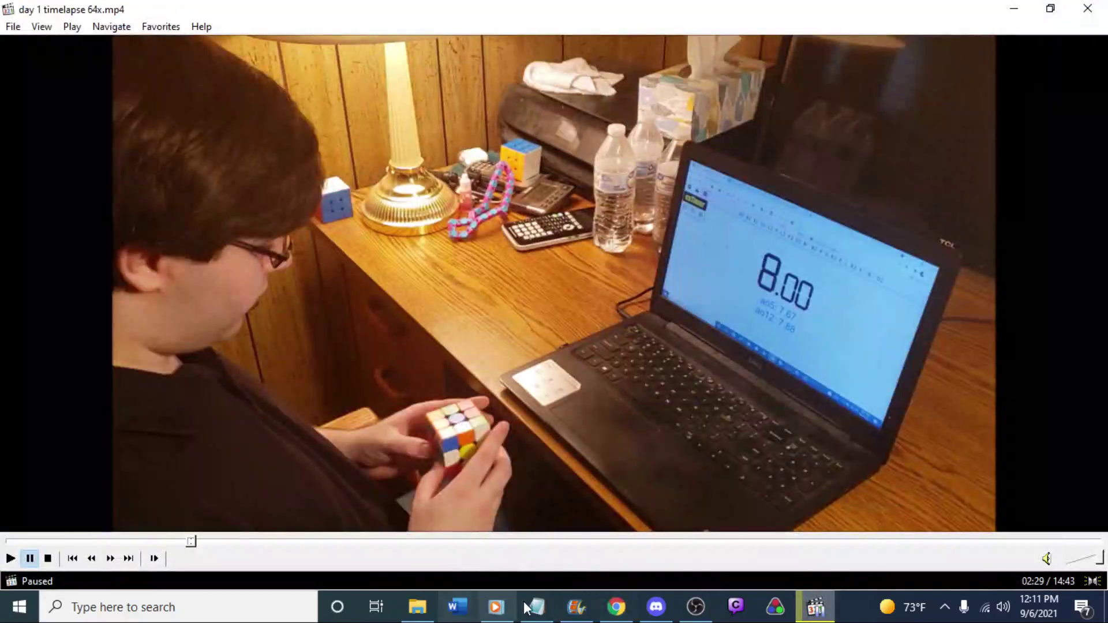
Continue watching the timelapse up to about 03:54 and minimize the video player
left_click(572, 607)
left_click(572, 607)
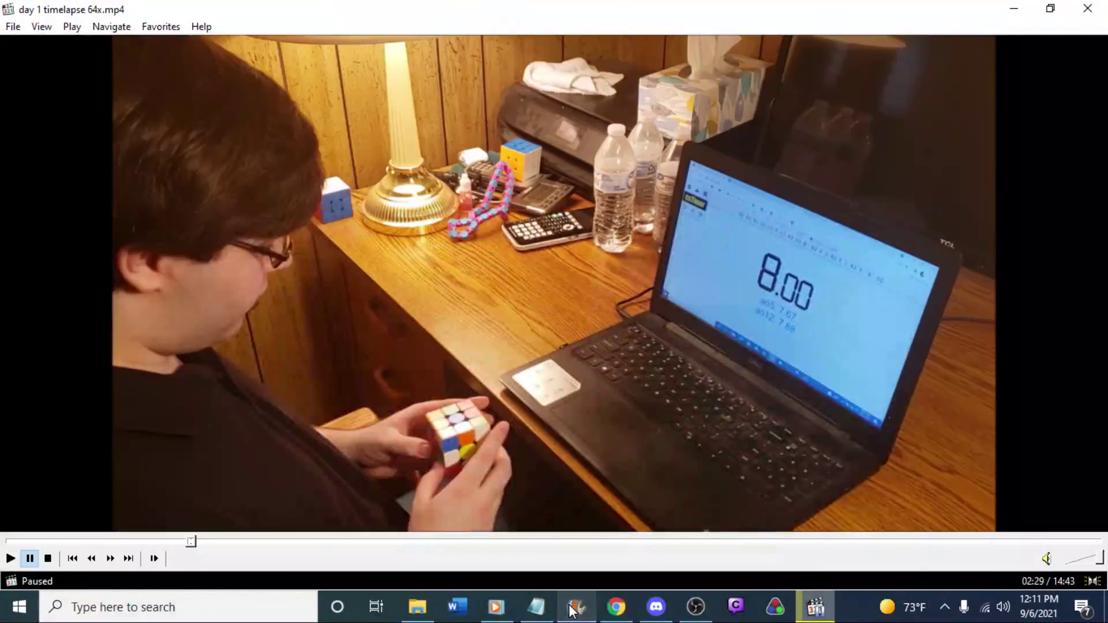
left_click(426, 347)
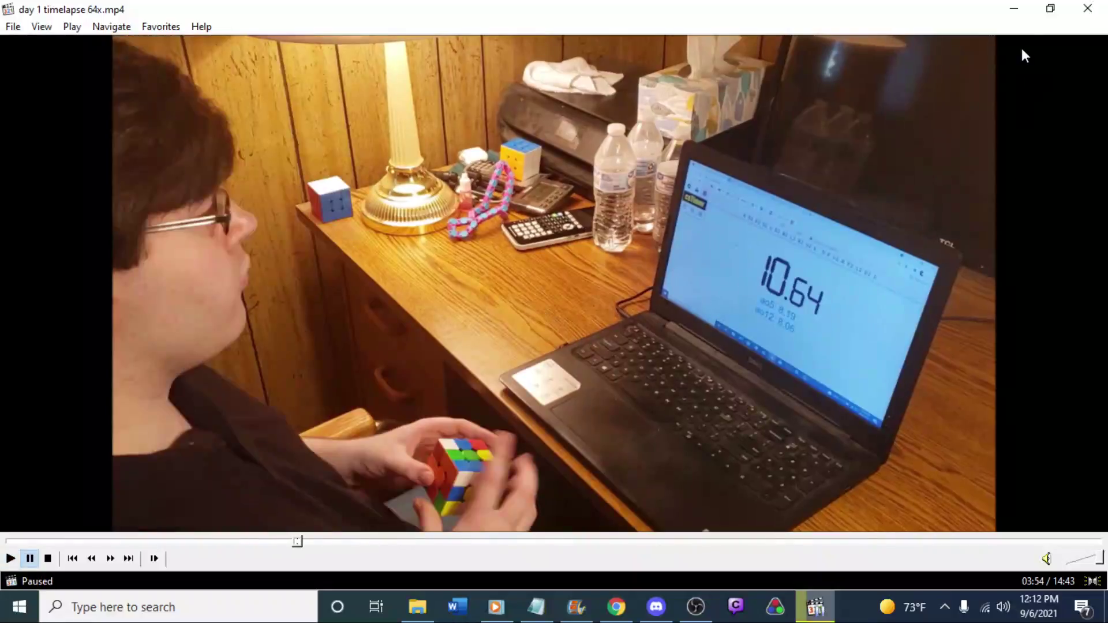
left_click(1014, 8)
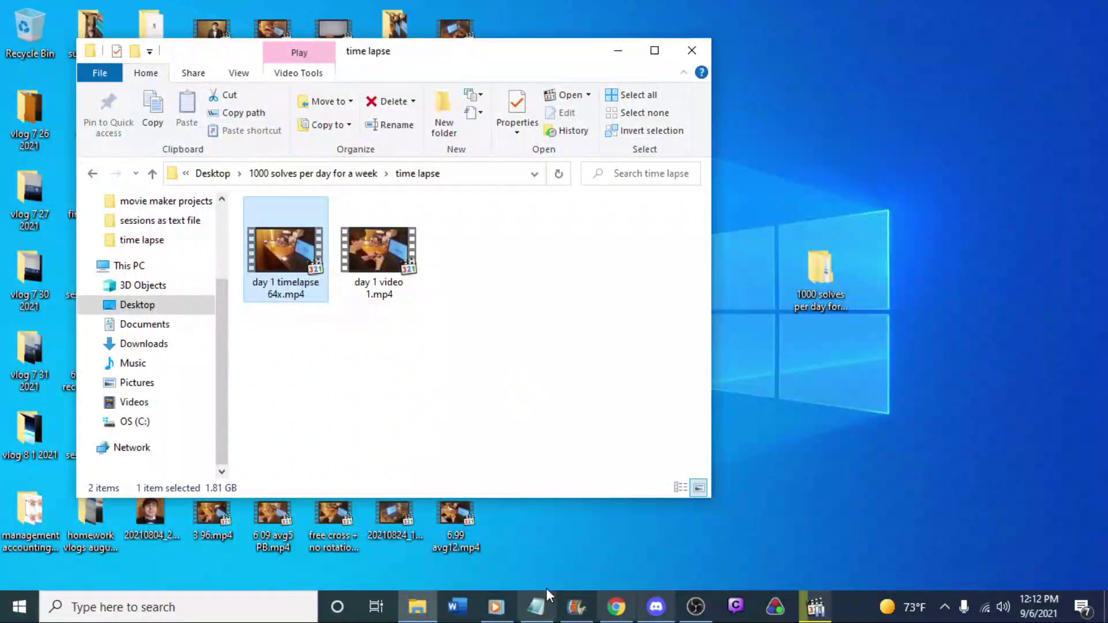
Switch to Movie Maker, preview the imported clip from its start with the timeline fully magnified, and raise the system volume to 64
left_click(576, 607)
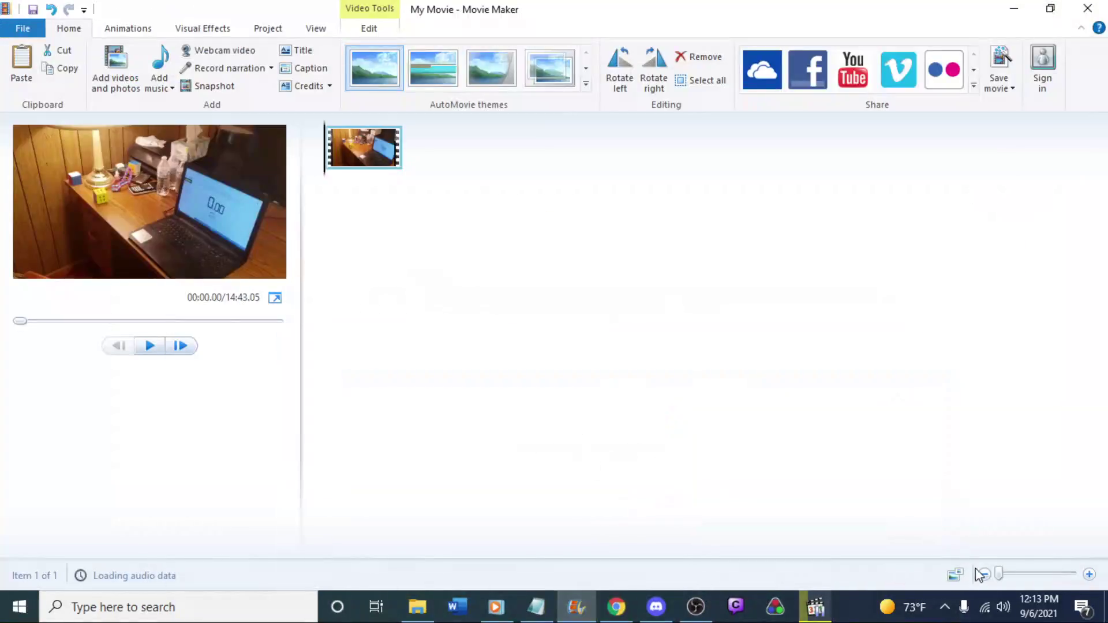
left_click_drag(1000, 574, 1077, 574)
key("space")
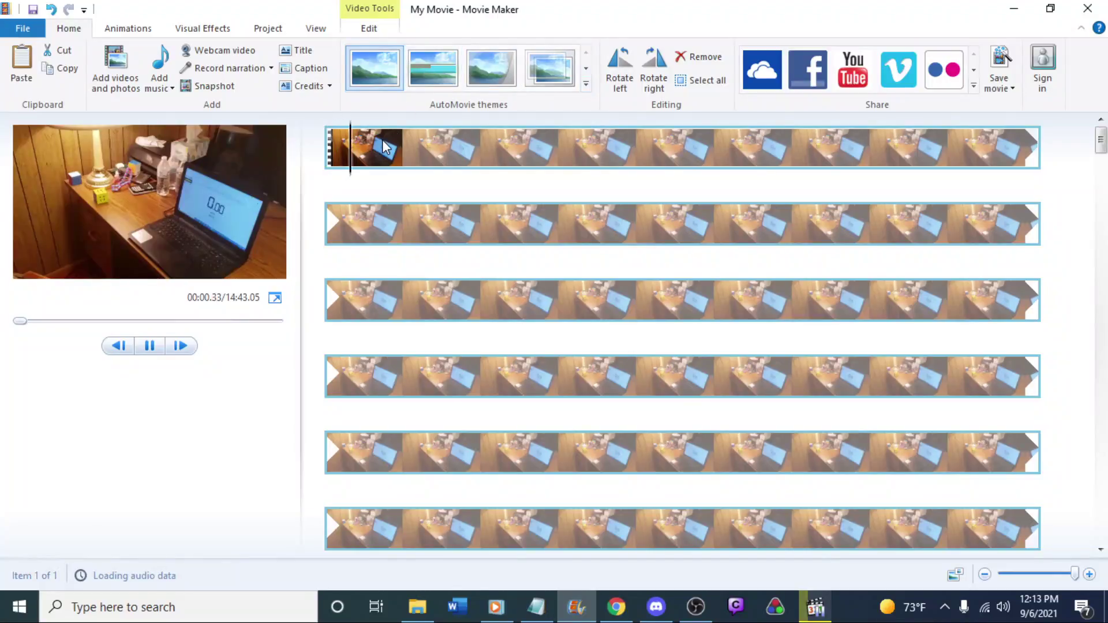
key("Home")
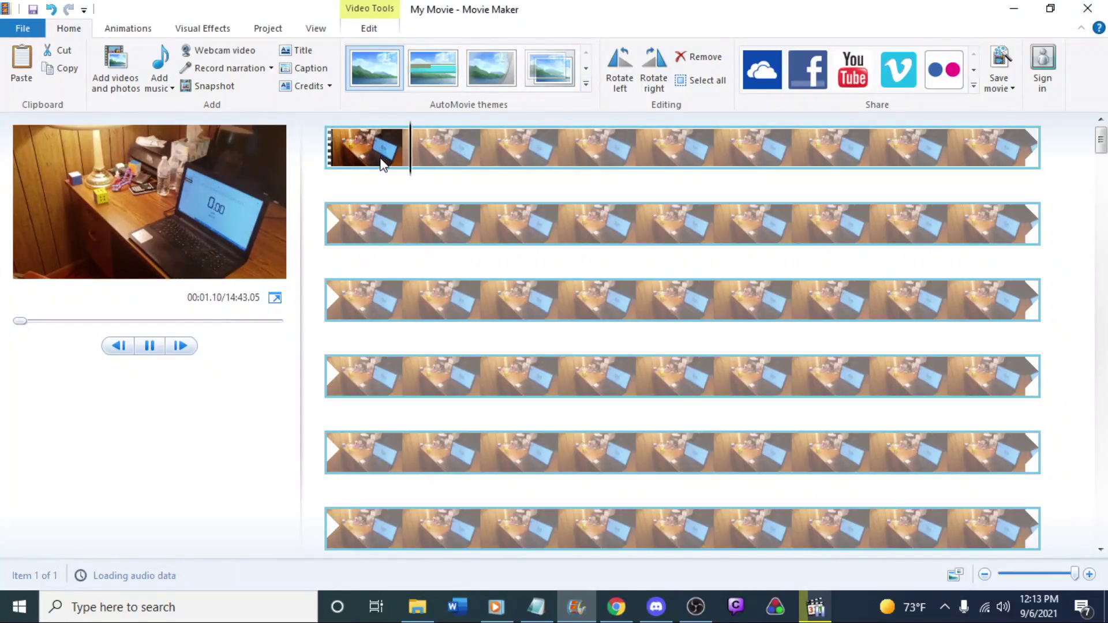
key("XF86AudioRaiseVolume")
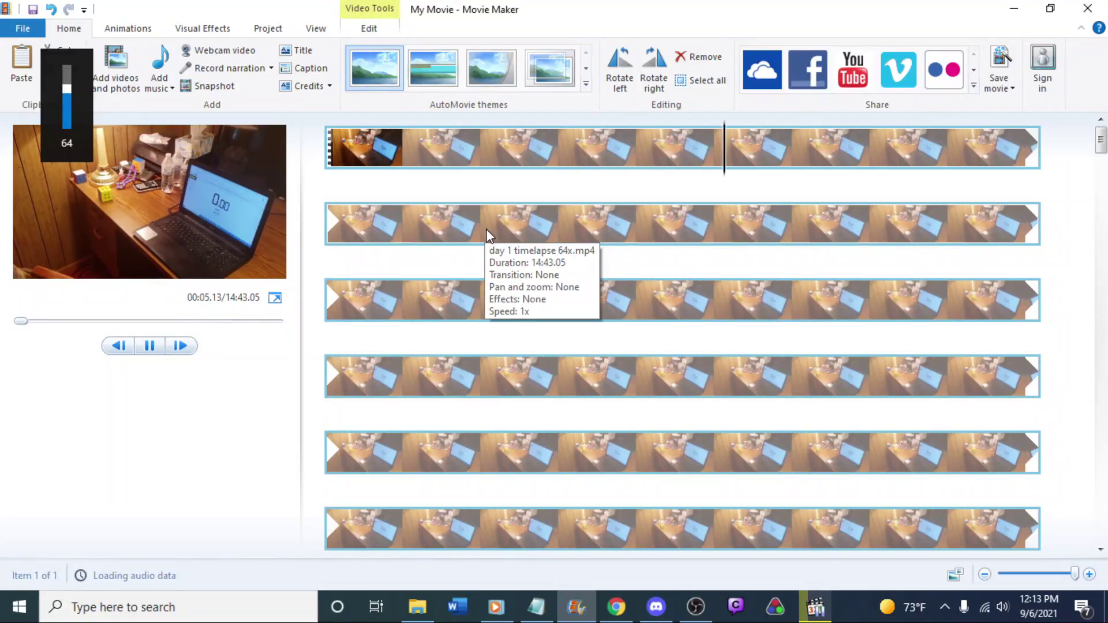
Skip ahead through the first minute of the timelapse preview and lower the system volume to 60
left_click(649, 225)
key("XF86AudioLowerVolume")
key("XF86AudioLowerVolume")
key("XF86AudioLowerVolume")
key("XF86AudioLowerVolume")
left_click(456, 297)
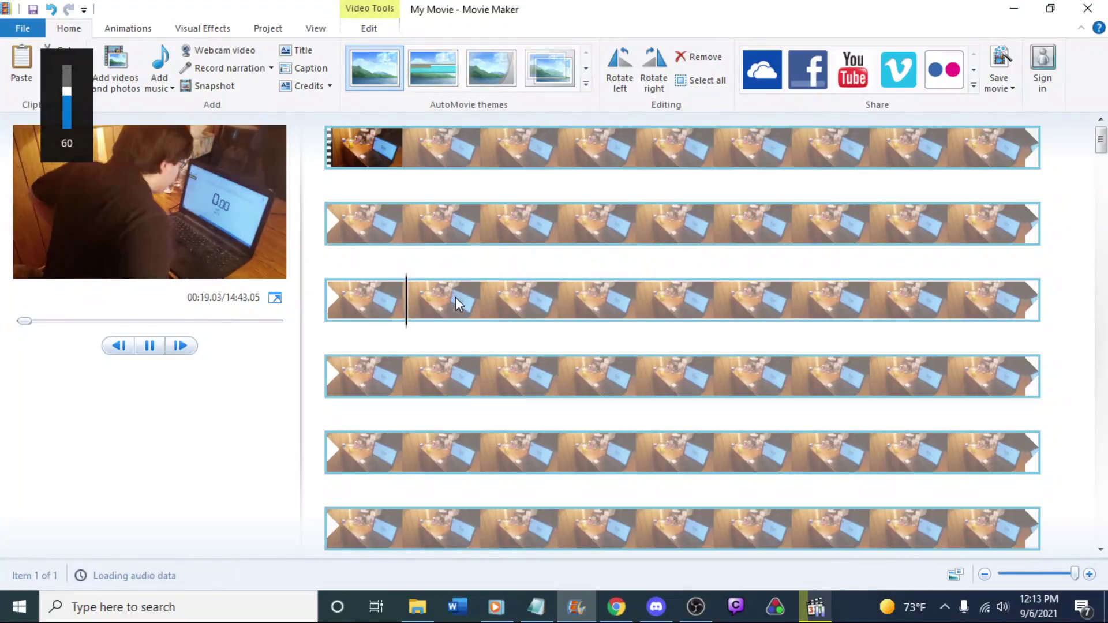
Skip through the timelapse preview to about 00:45, go back one timeline row, and resume playback
left_click(451, 358)
key("space")
key("Down")
key("Down")
key("Down")
key("Down")
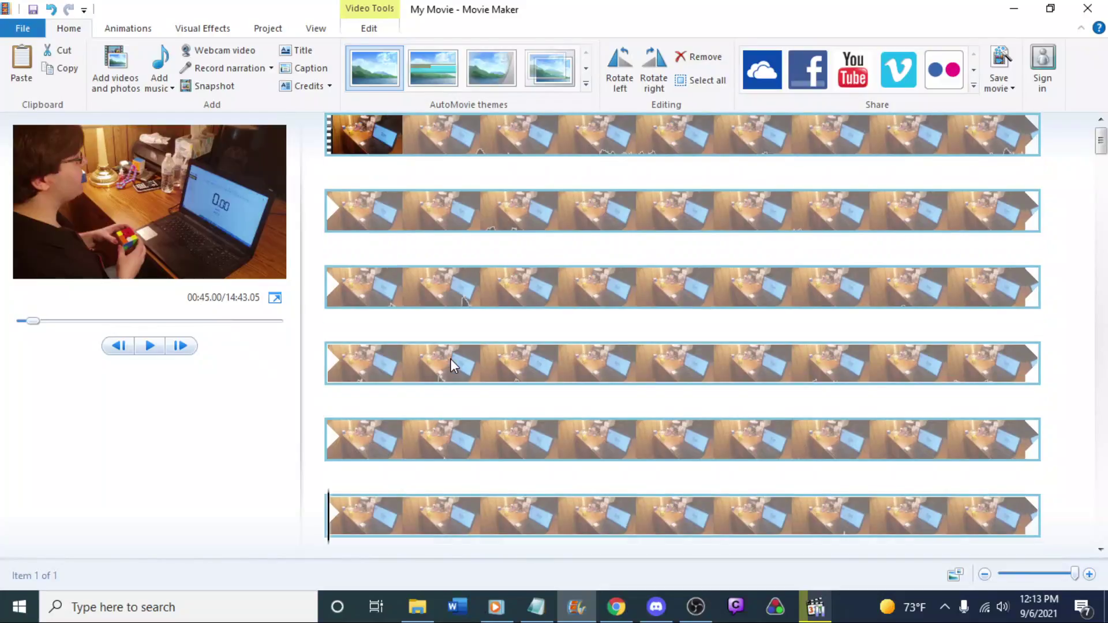
key("Up")
key("space")
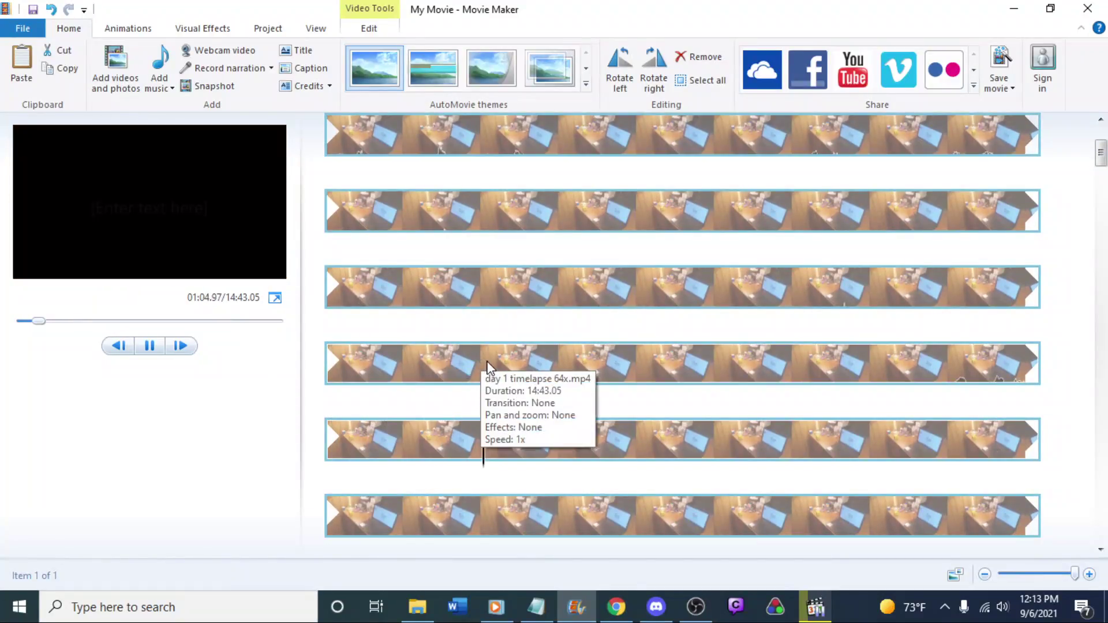
Preview the timelapse from about 01:04 to 01:12, going back and pausing as needed to find the cut point
key("space")
key("Left")
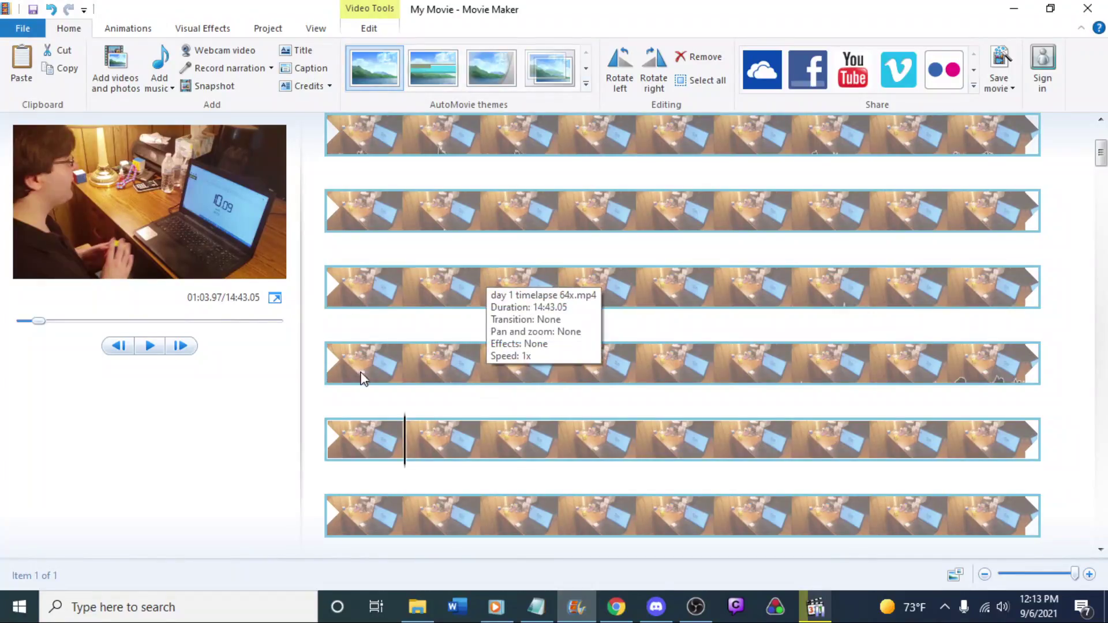
key("space")
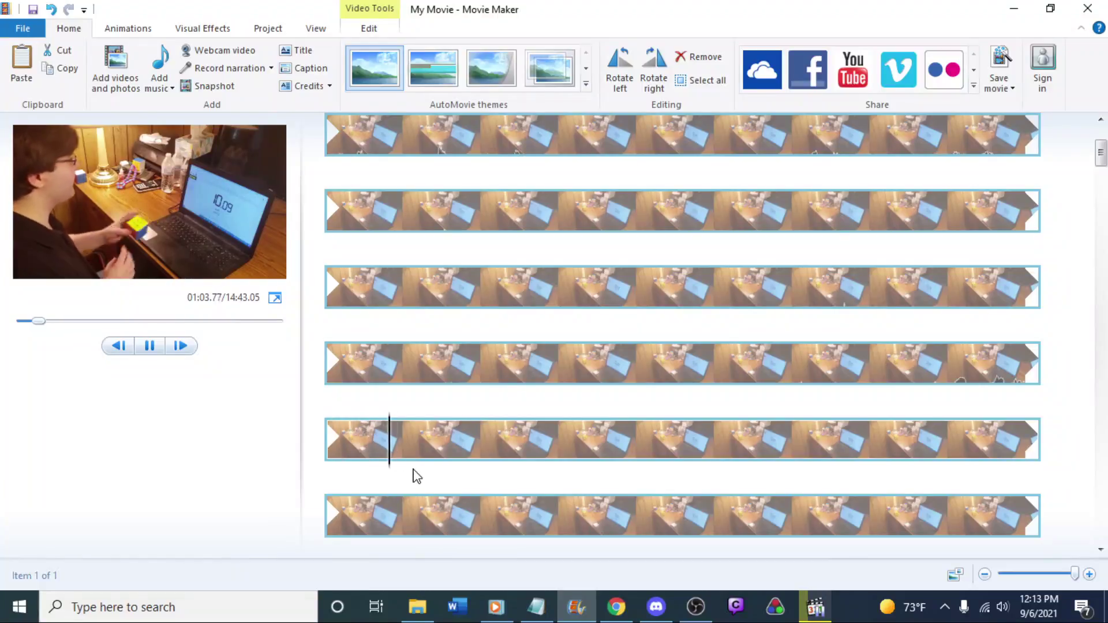
key("space")
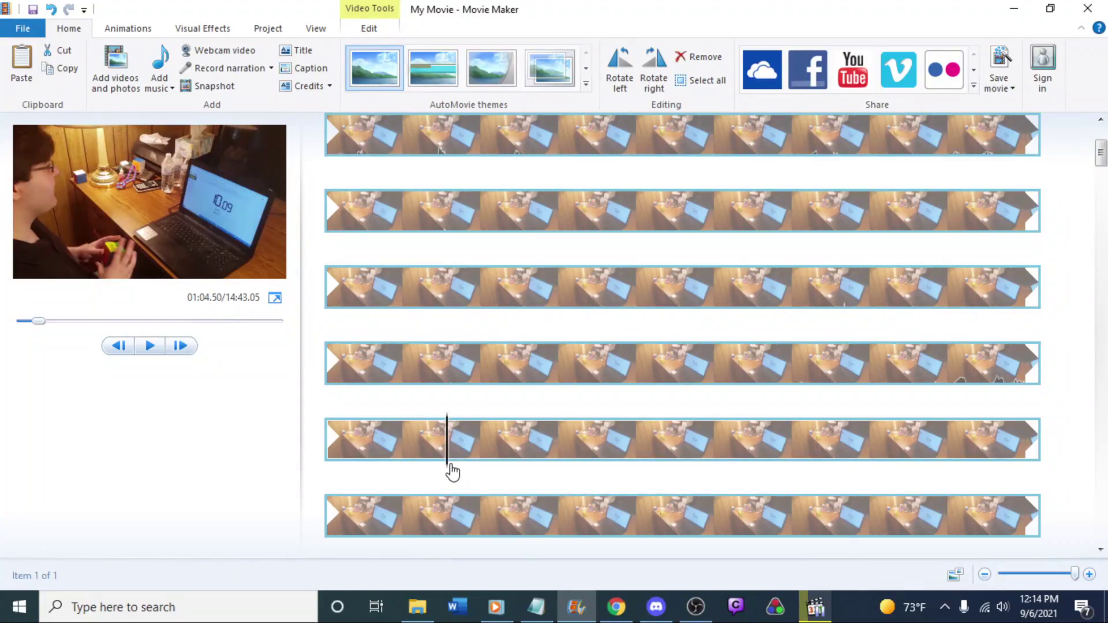
key("space")
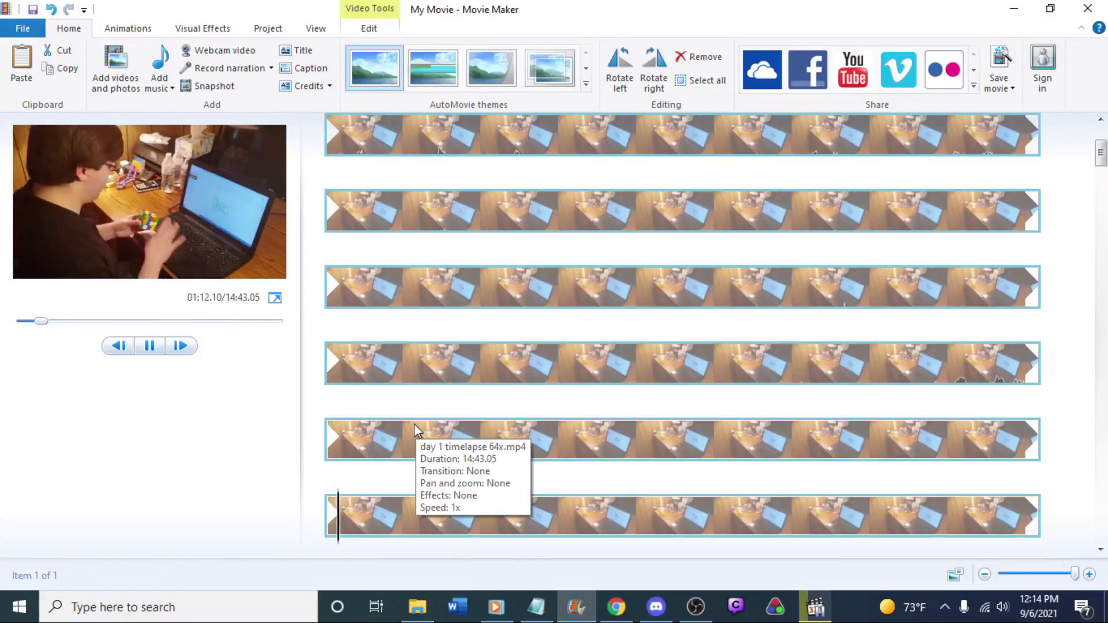
key("space")
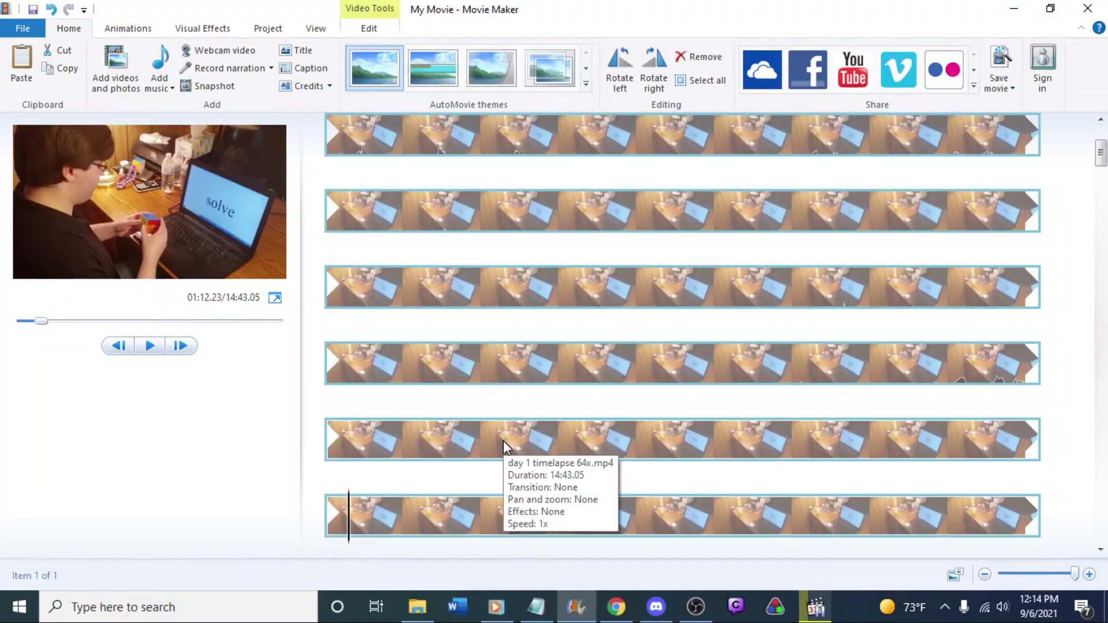
Step back frame by frame to 01:11.93 and replay the moment around 01:12
key("j")
key("j")
key("j")
key("j")
key("j")
key("j")
key("j")
key("j")
key("j")
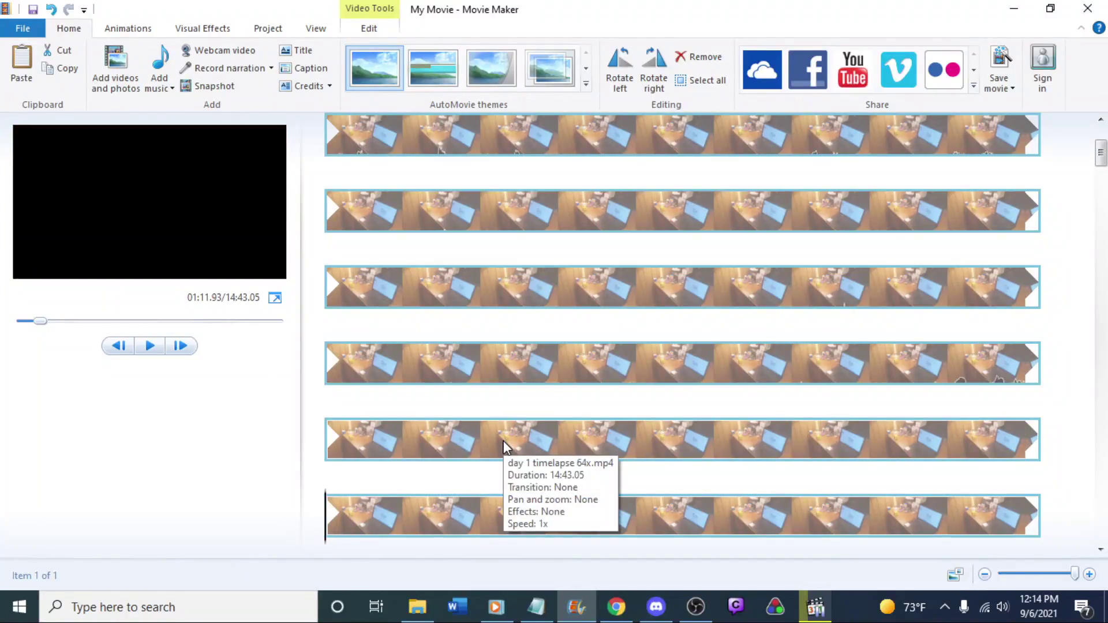
key("l")
key("space")
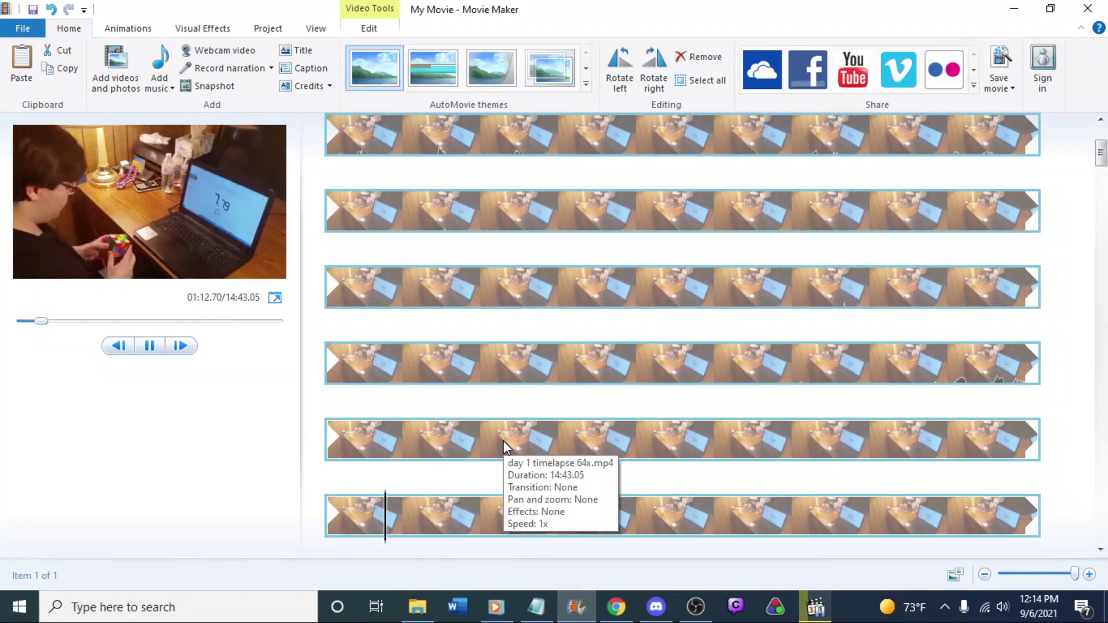
key("space")
Place the playhead on the exact frame at 01:12.00 and split the timelapse clip there
left_click(951, 441)
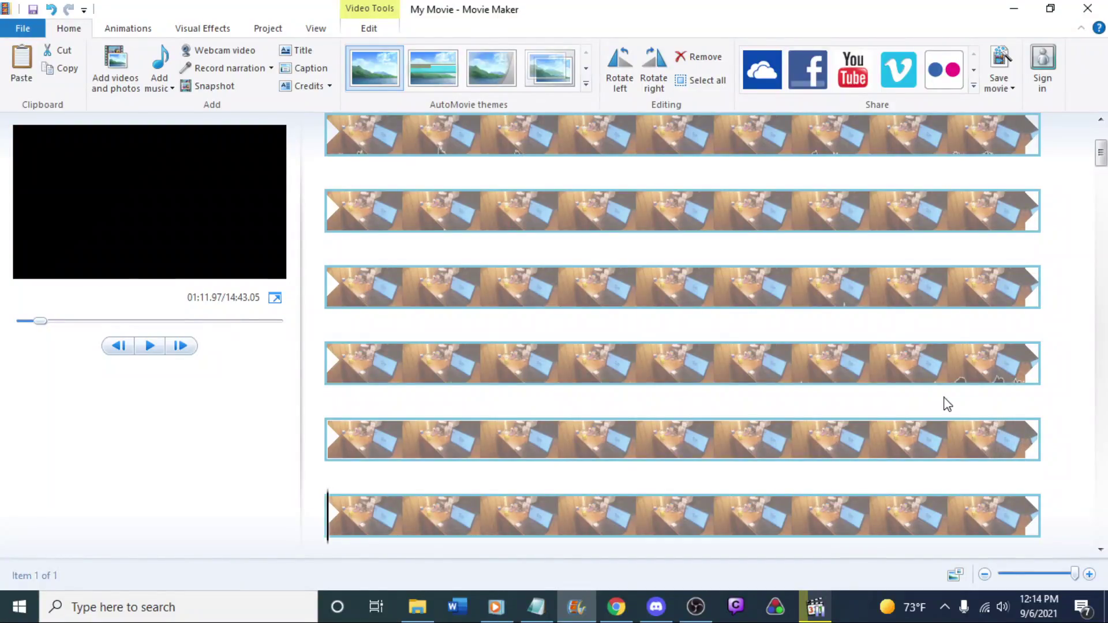
key("l")
right_click(334, 523)
key("Escape")
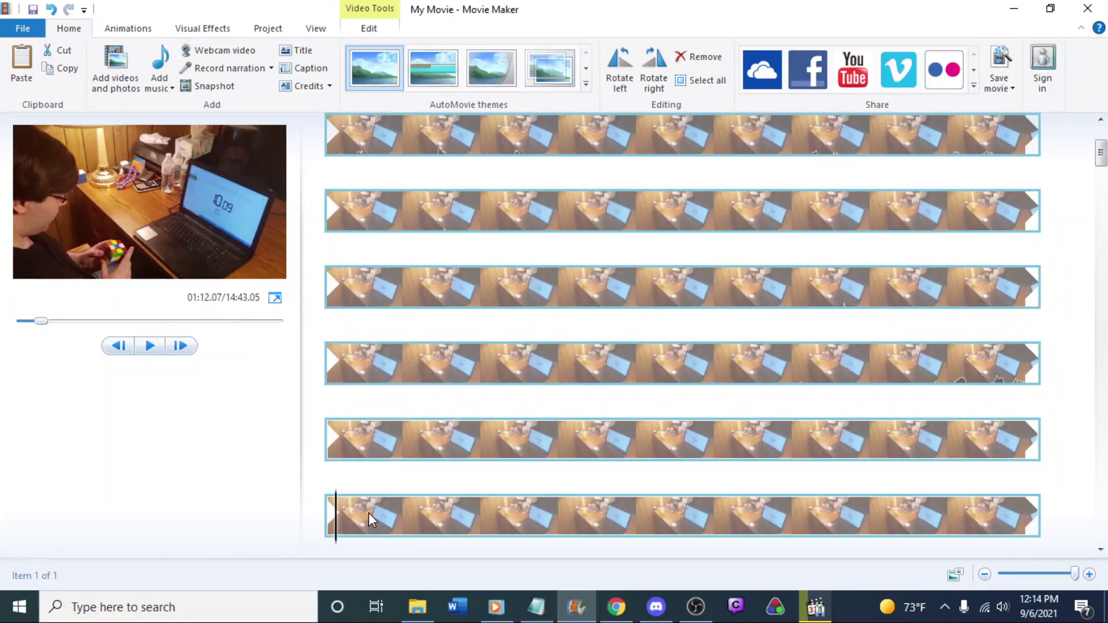
key("j")
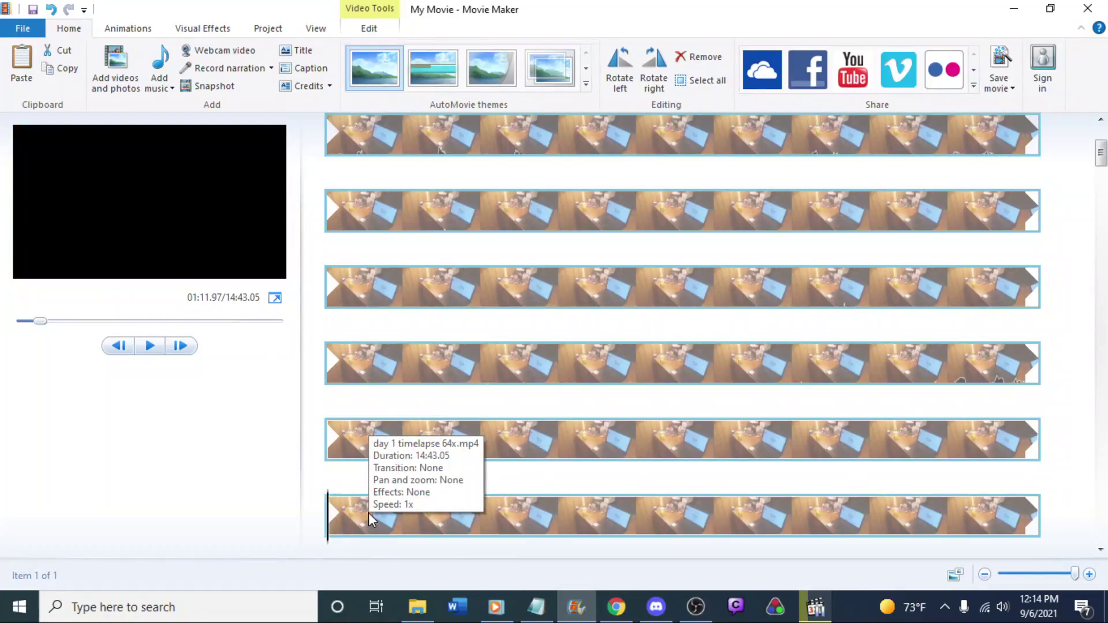
key("l")
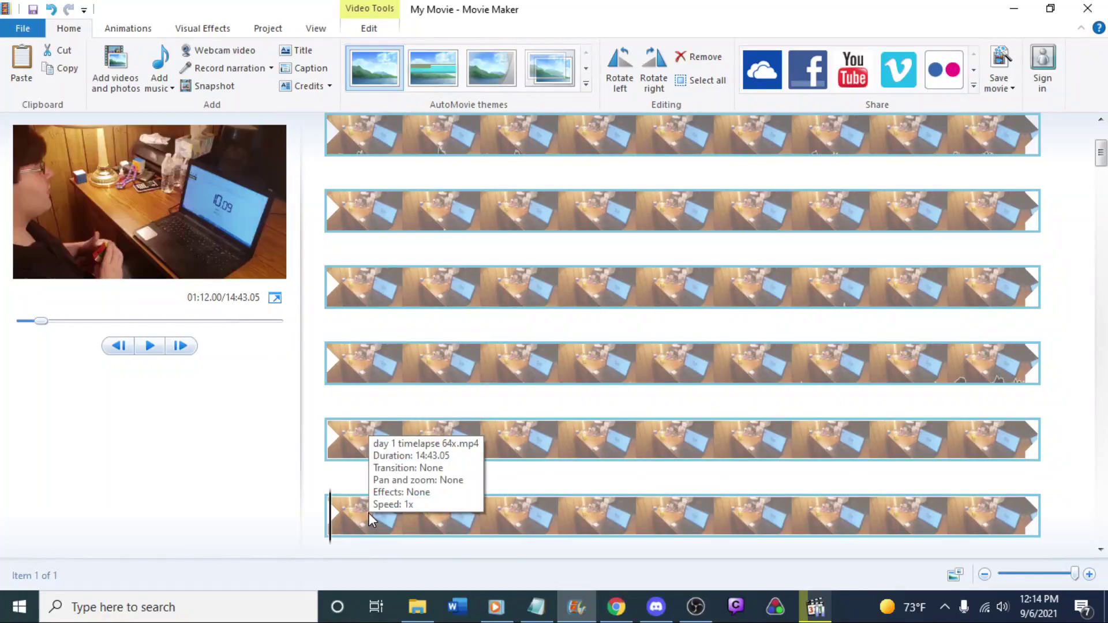
right_click(333, 526)
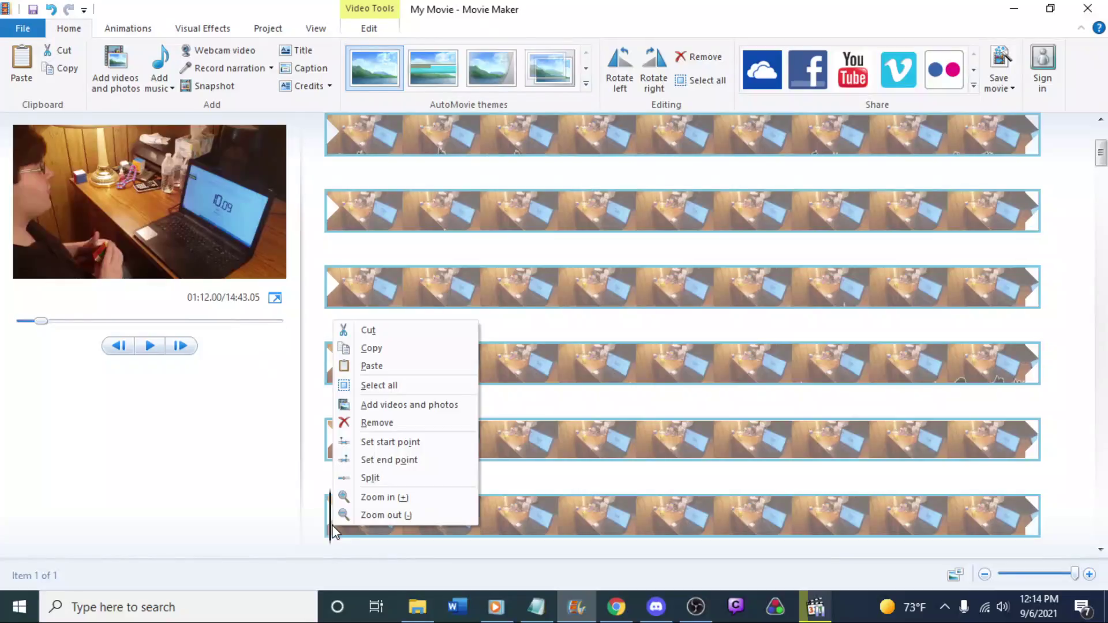
left_click(368, 478)
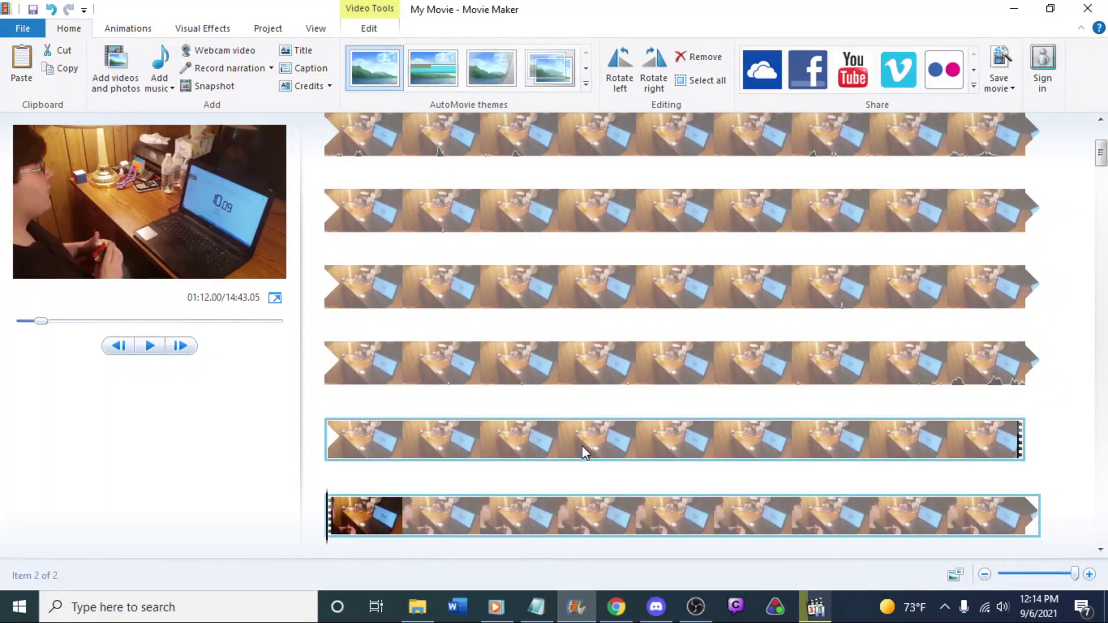
Save the project in Documents as "day 1 timelapse final"
key("ctrl+s")
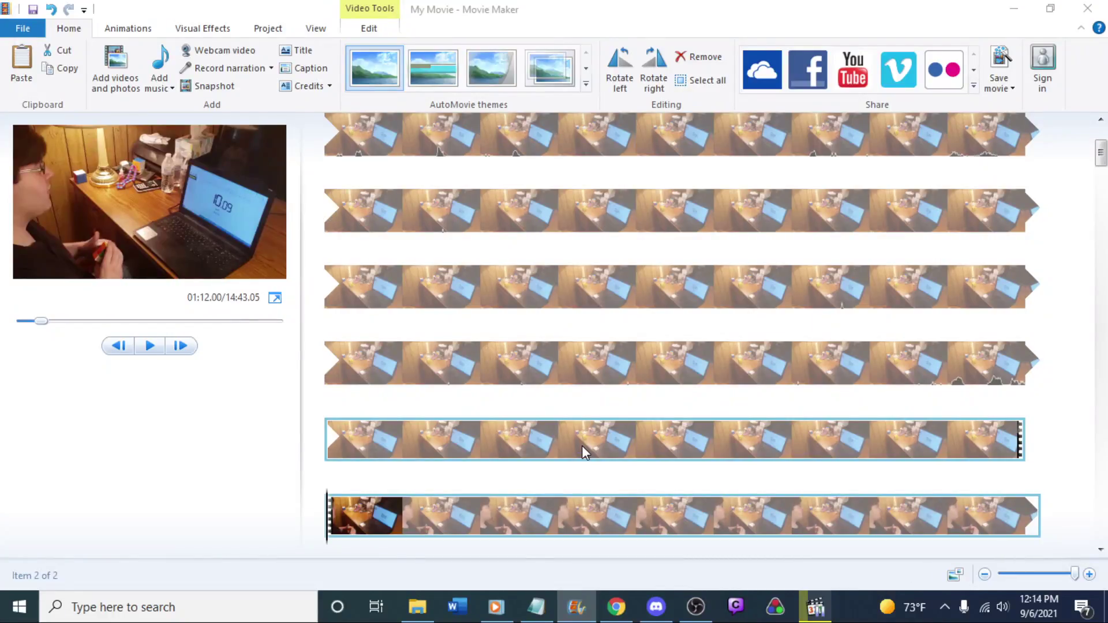
type("day 1 timelapse final")
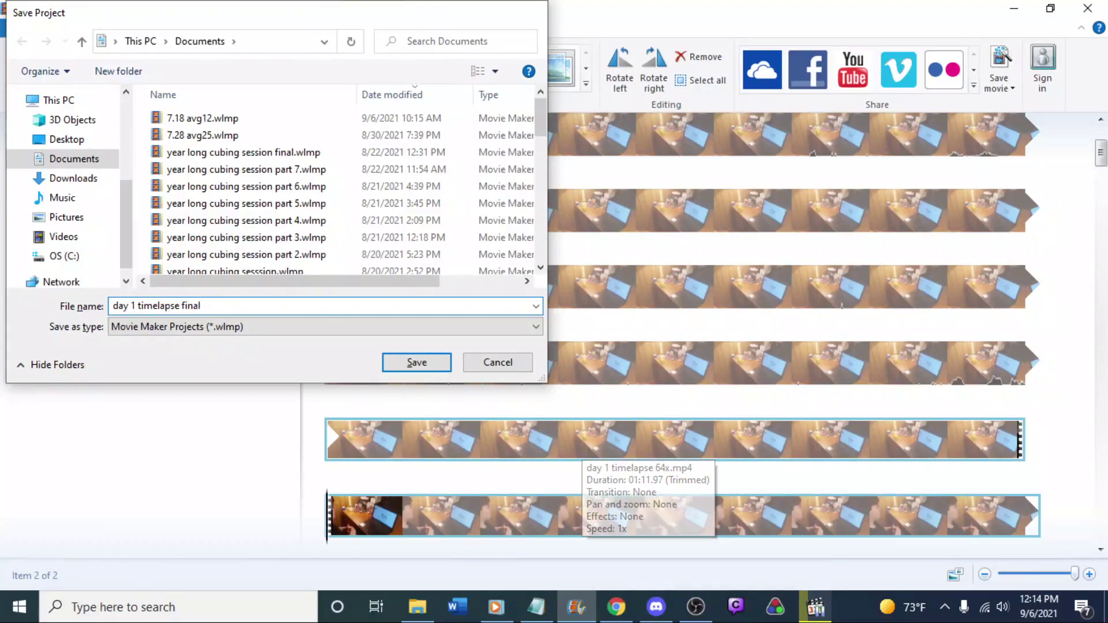
key("Return")
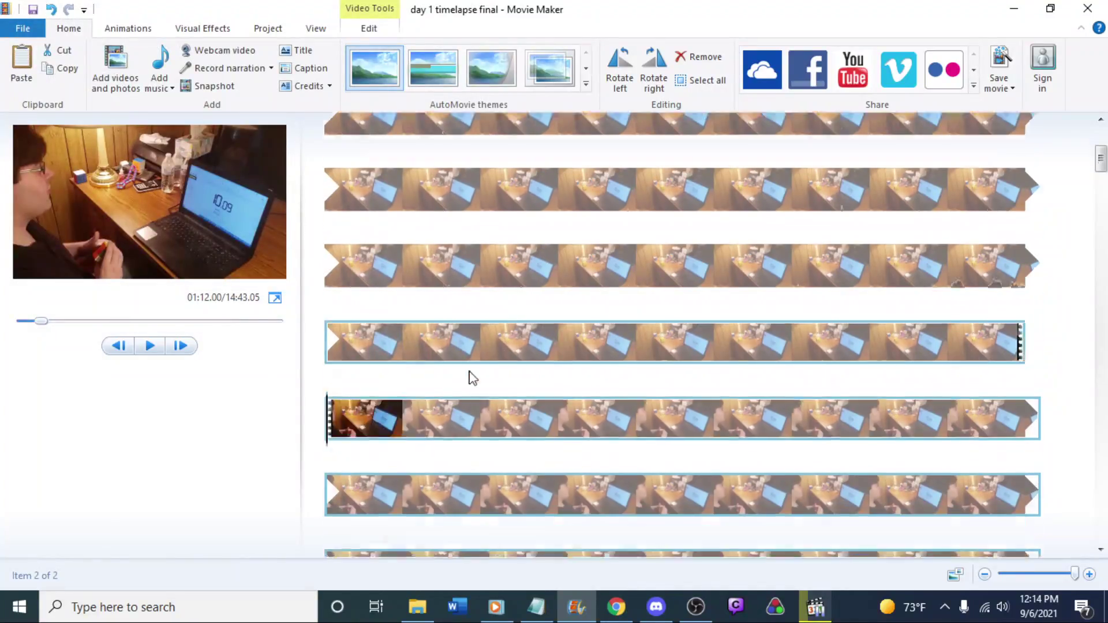
Skim the second clip row by row up to about 01:48 and return to its start at 01:12
scroll(476, 404, "down", 2)
key("Down")
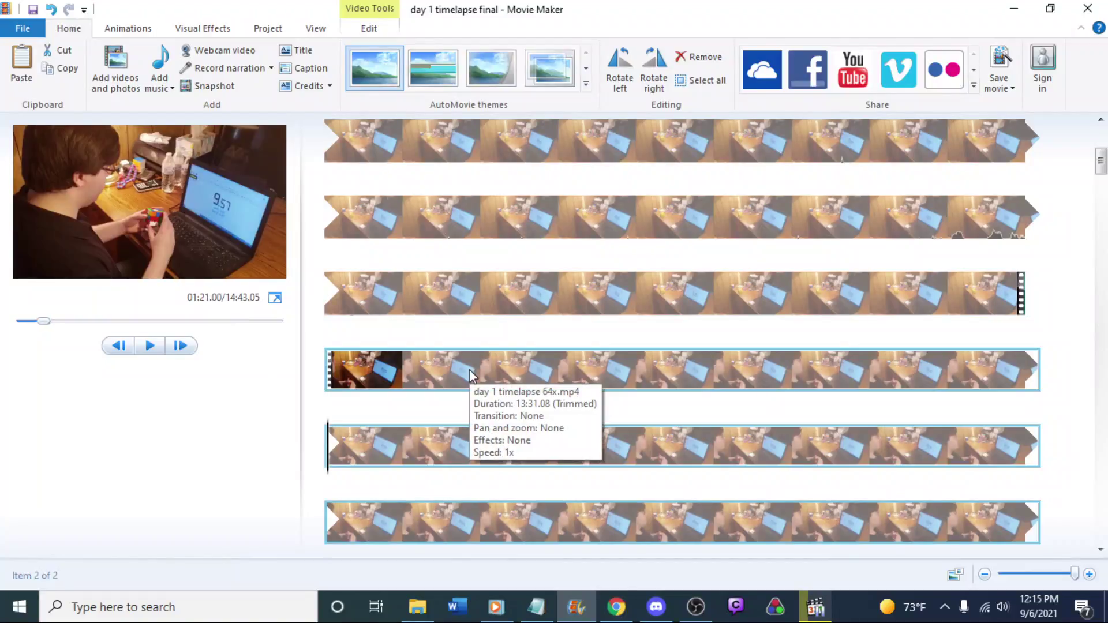
key("Down")
key("Down")
key("Down")
key("Down")
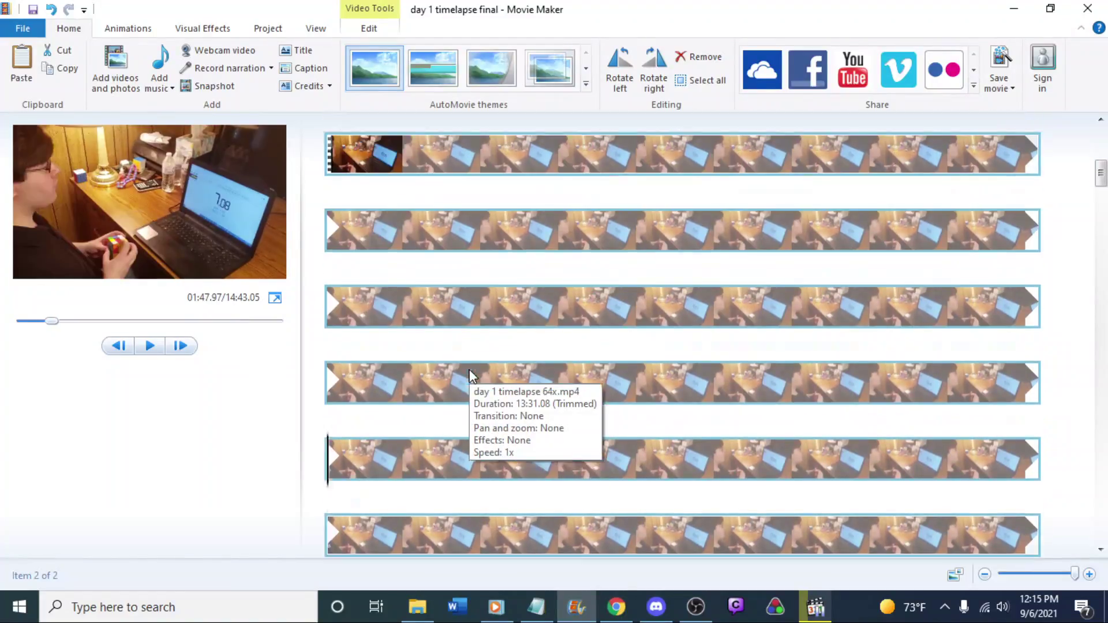
key("Up")
key("Up")
key("Up")
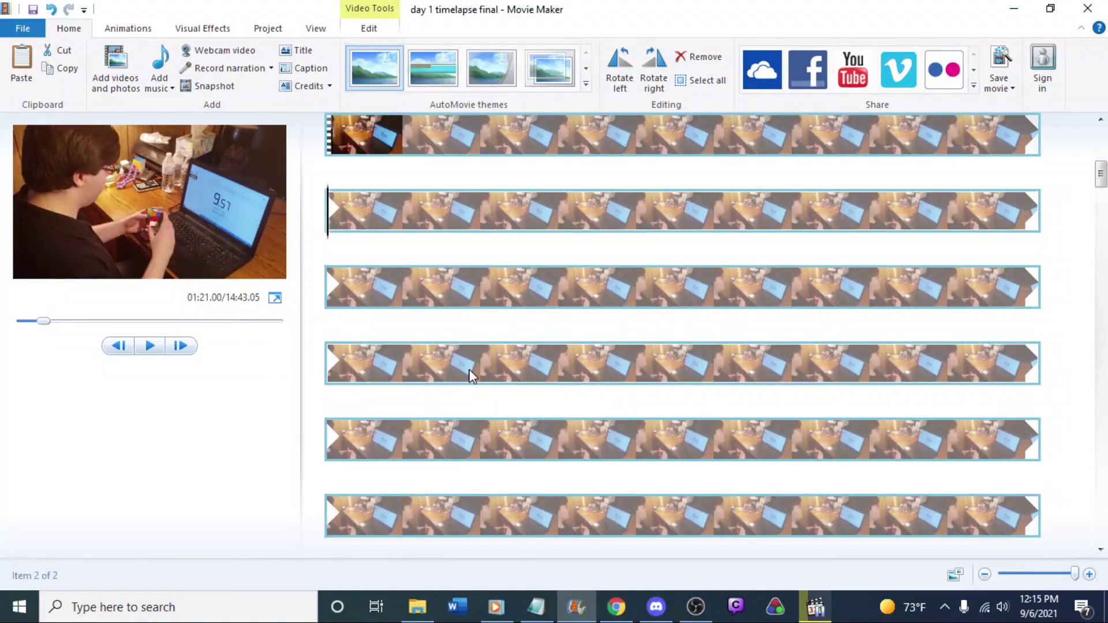
key("Up")
key("Up")
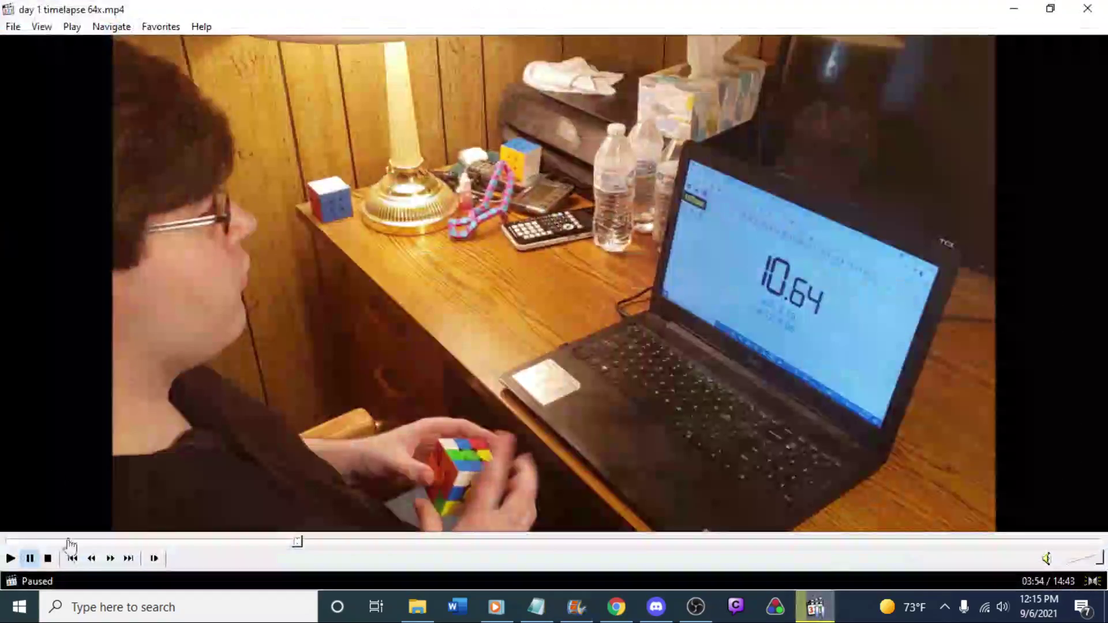
In the video player, replay day 1 timelapse 64x.mp4 from near its start and check the footage around 02:00
left_click(32, 540)
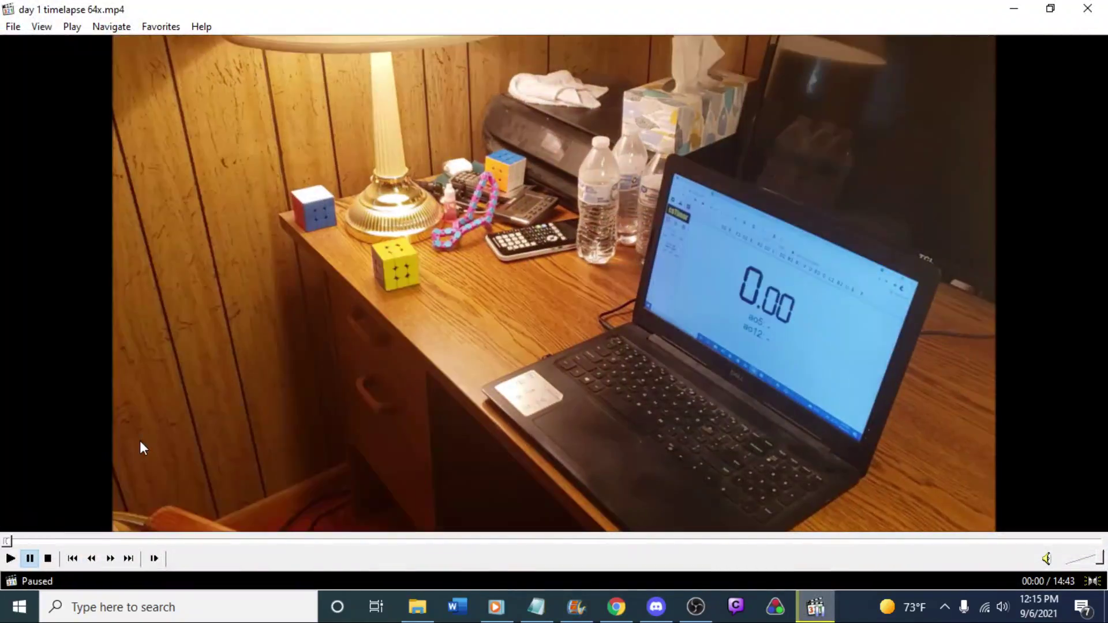
key("space")
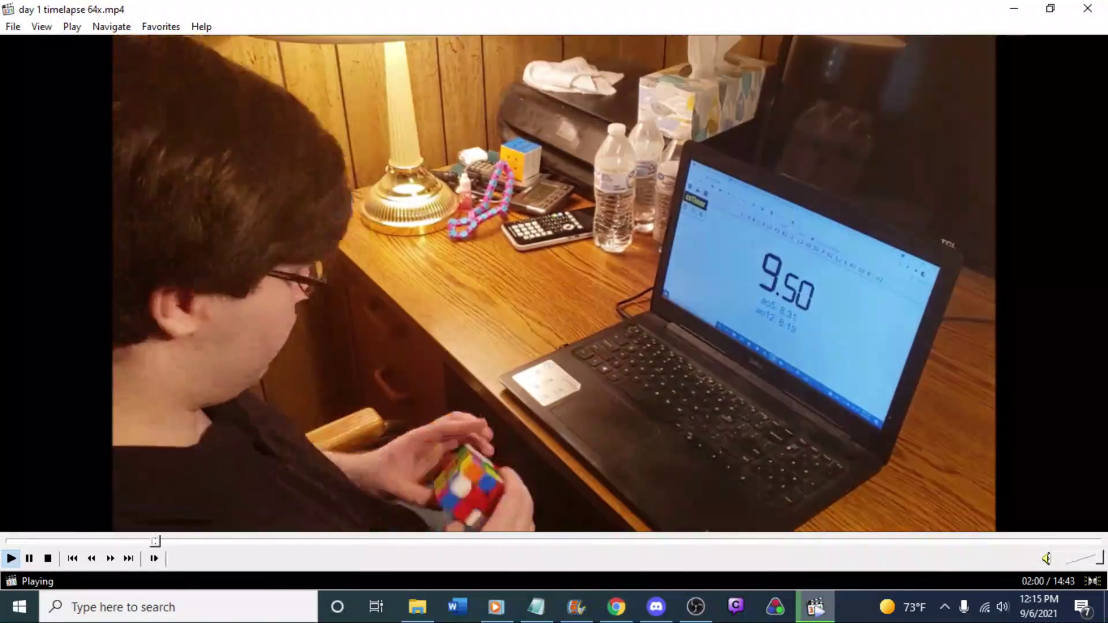
key("space")
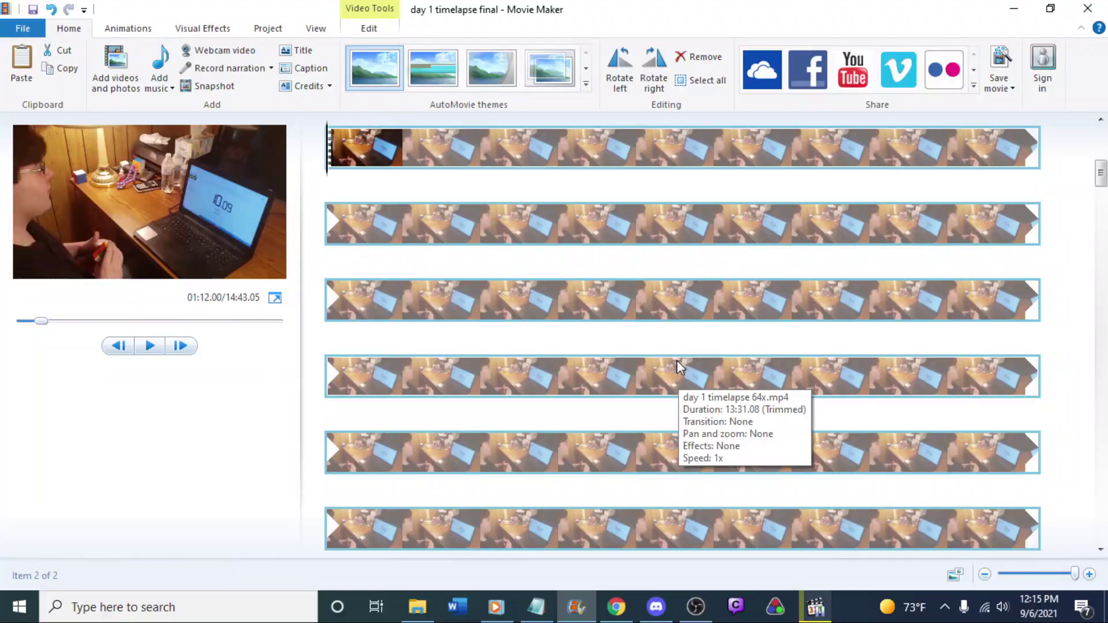
Switch to Movie Maker, find the cut frame just after 02:00, and split the timelapse clip at 02:02.93
key("space")
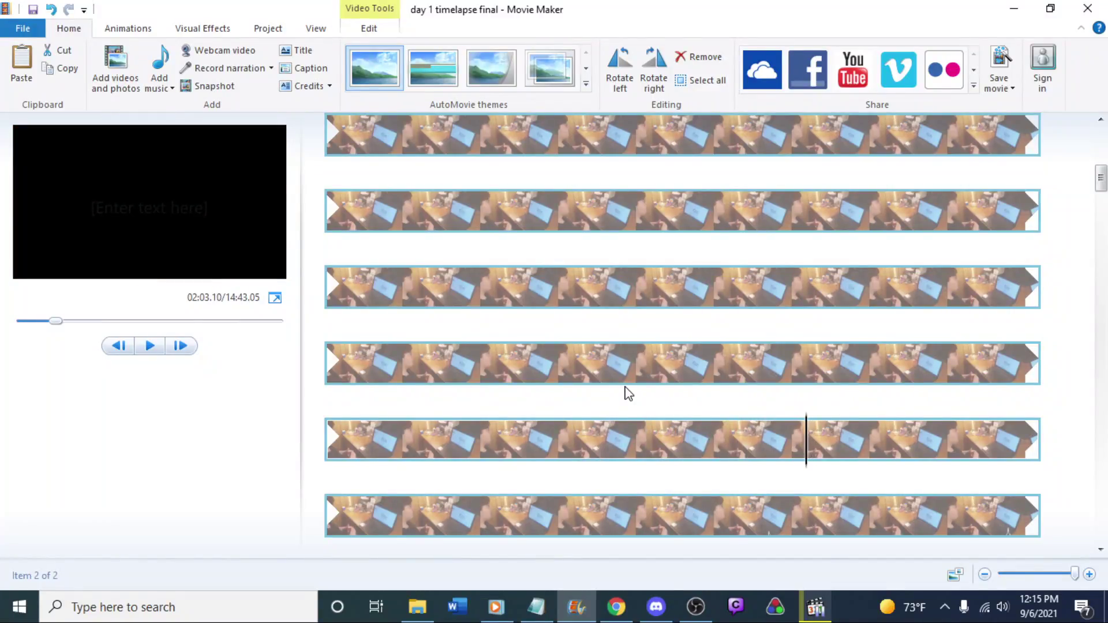
key("j")
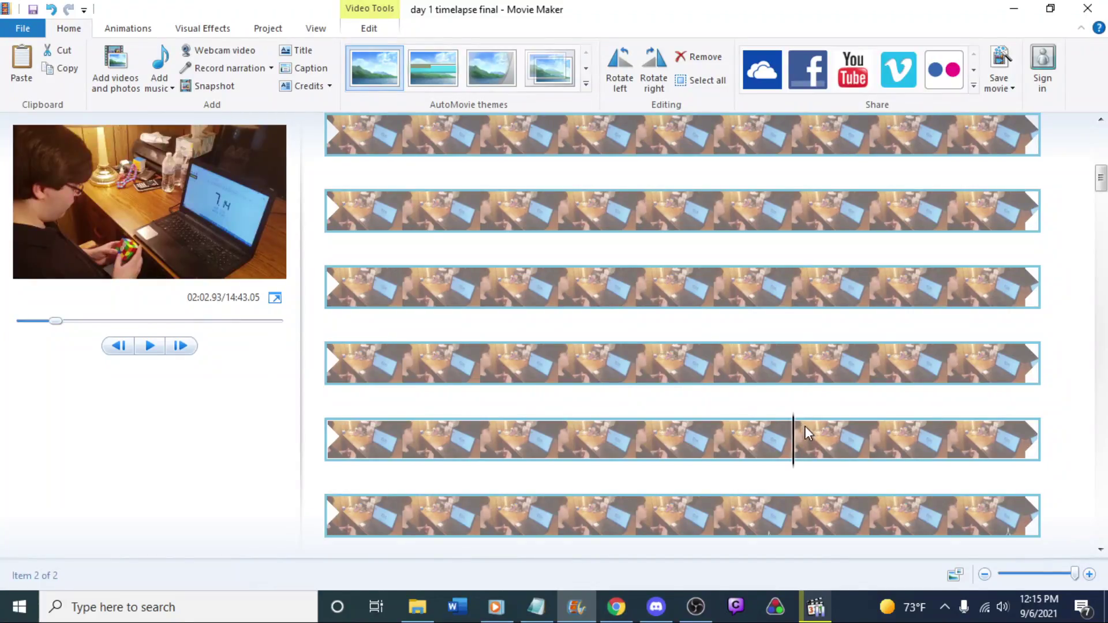
right_click(793, 444)
left_click(829, 389)
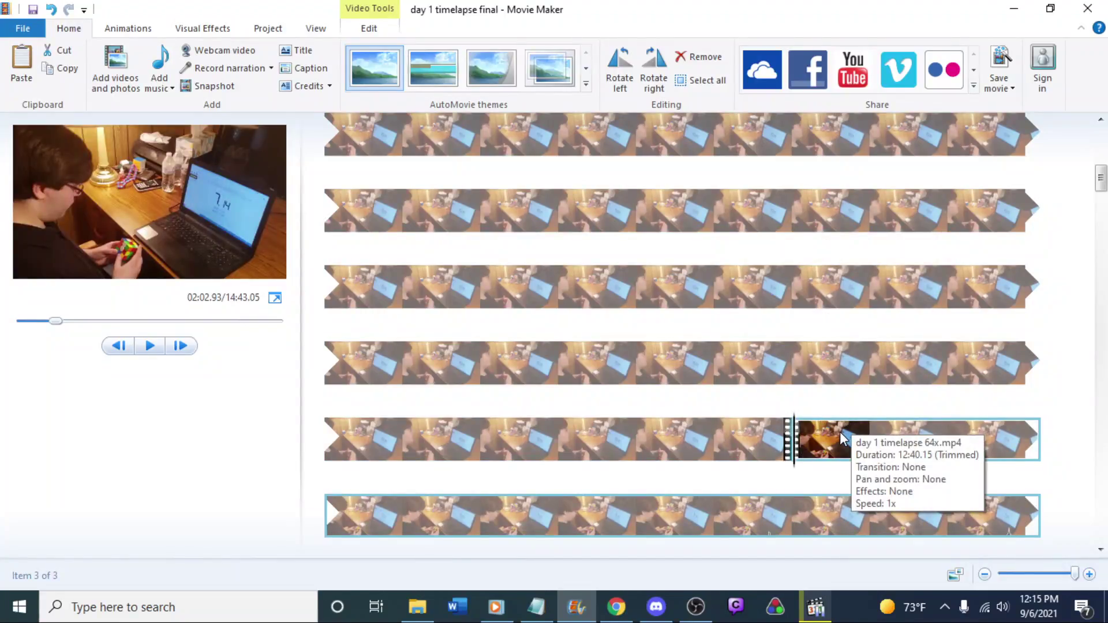
Preview the remaining timelapse from the last cut and split the clip at 02:27.70
key("Left")
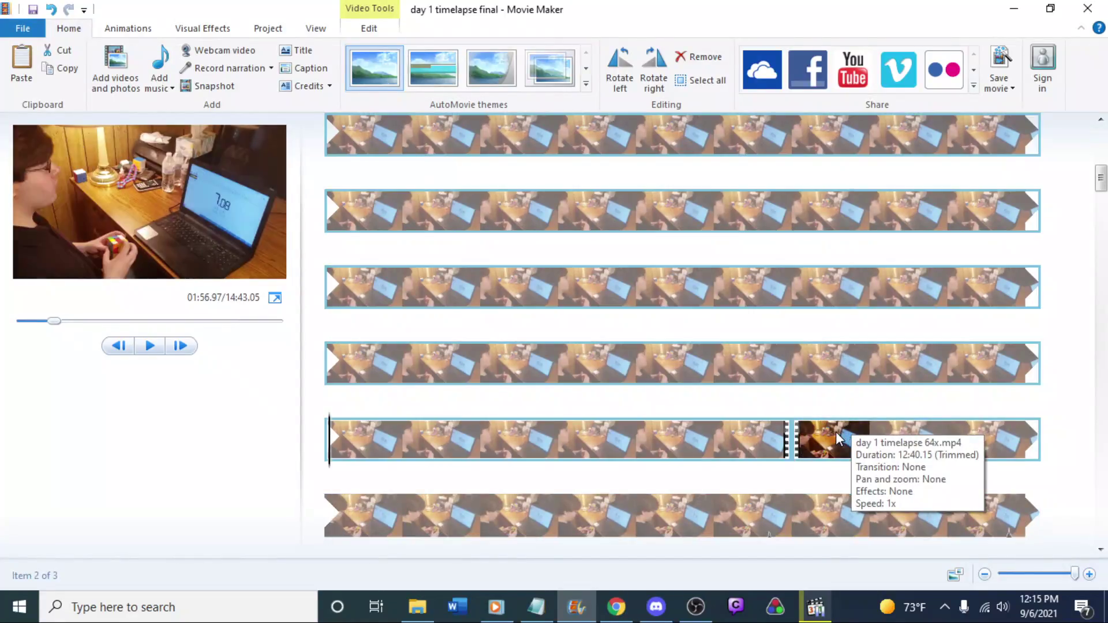
left_click(563, 514)
key("space")
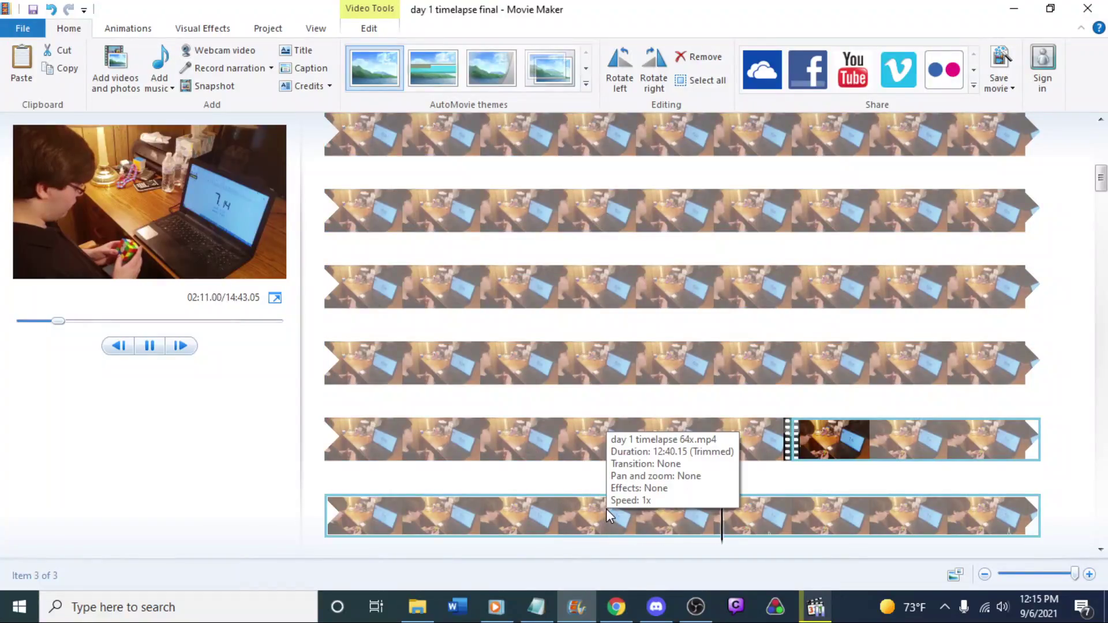
scroll(606, 514, "down", 3)
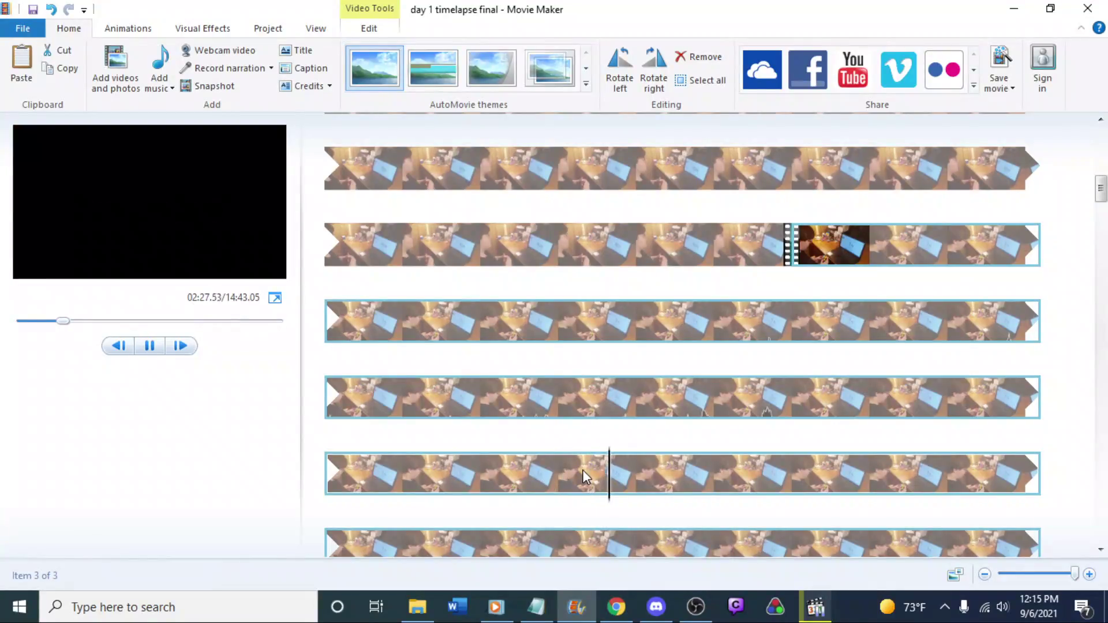
key("space")
key("l")
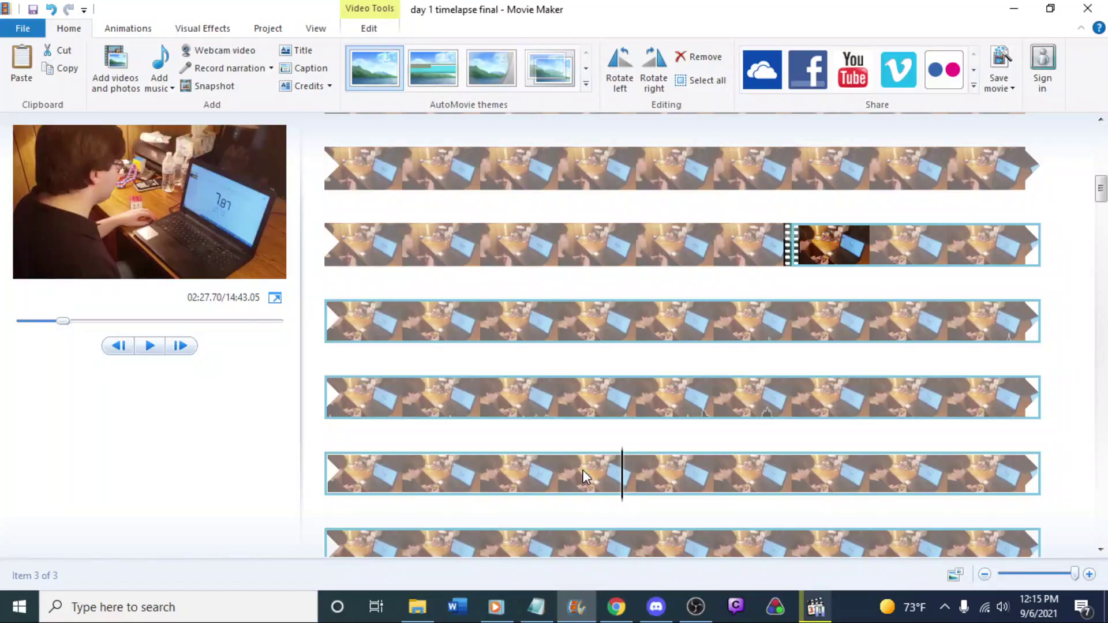
right_click(622, 483)
left_click(656, 431)
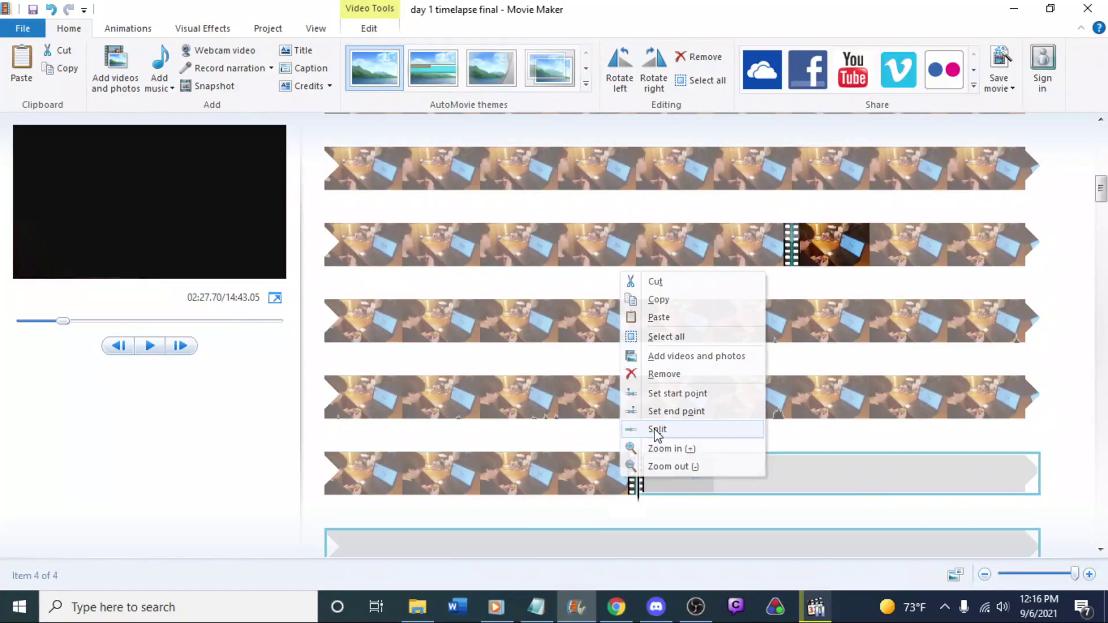
scroll(719, 416, "down", 3)
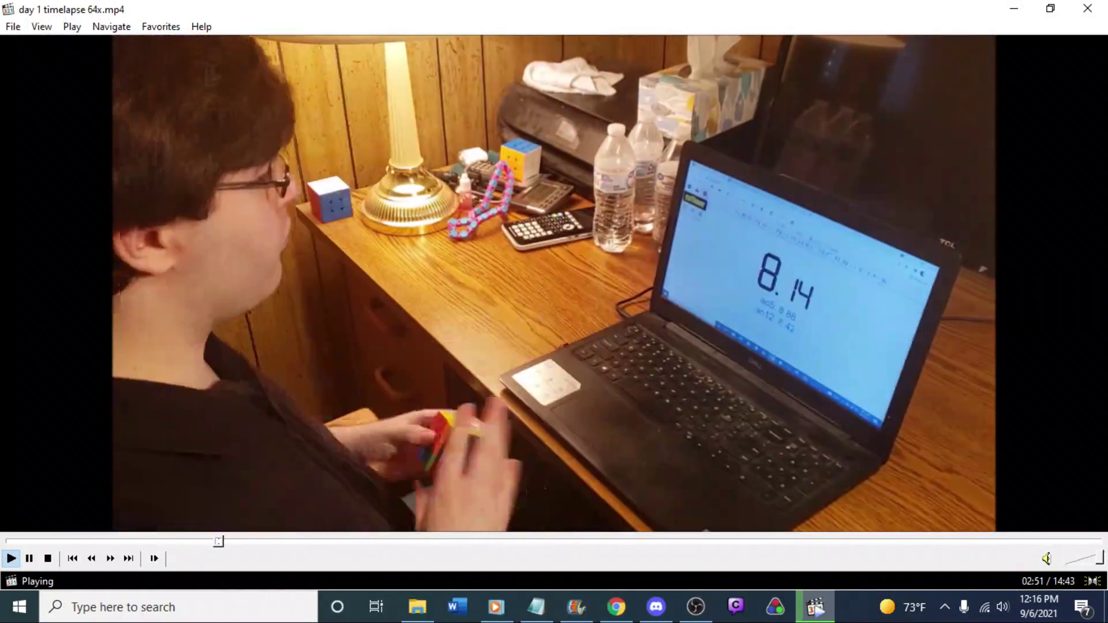
Pause the video player, go back to the title card around 03:26, and switch to Movie Maker
key("space")
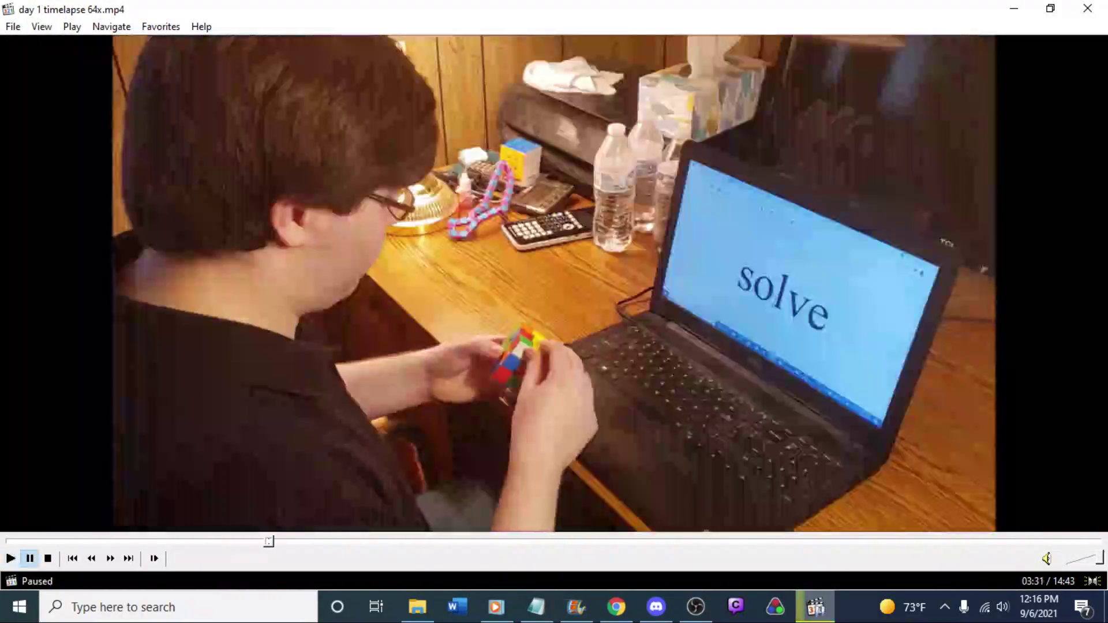
key("Left")
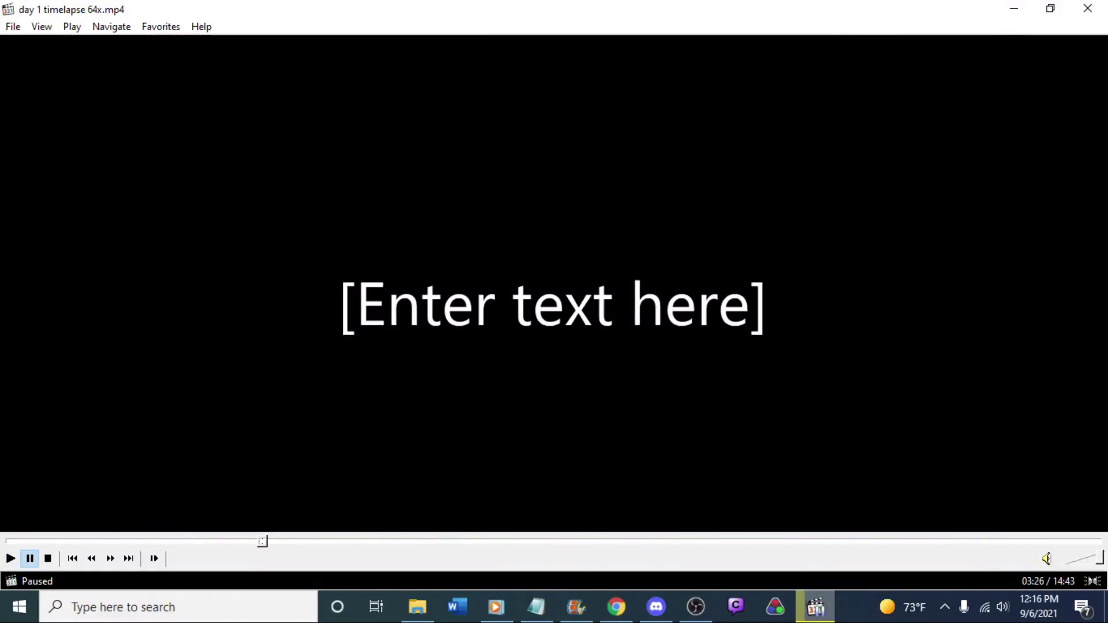
left_click(576, 610)
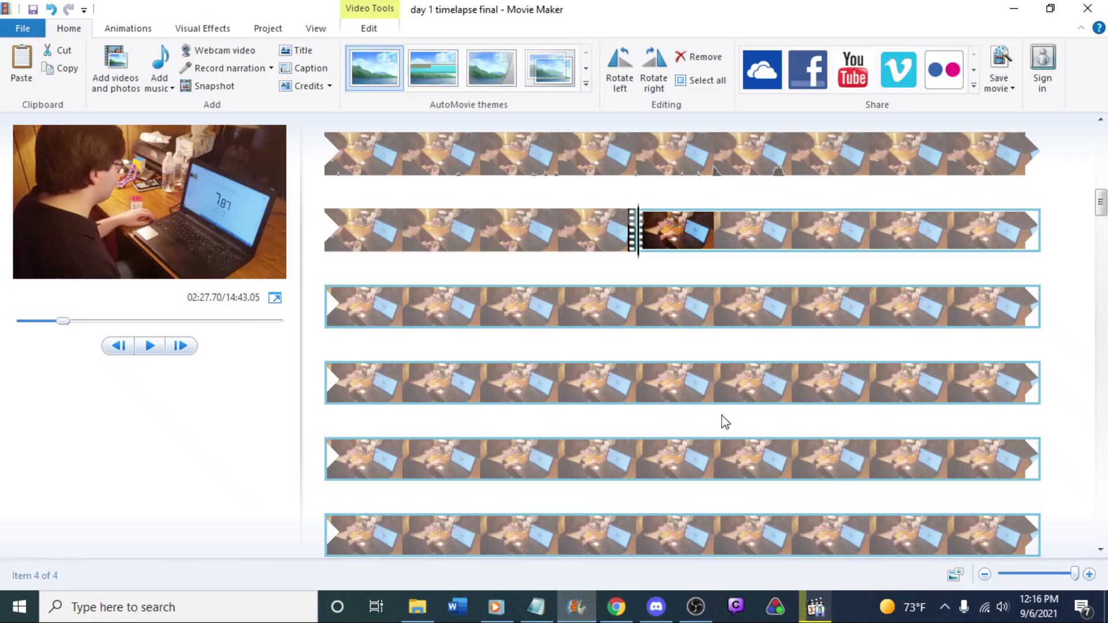
Find the last frame before the title card past 03:20 and split the timelapse clip at 03:22.20
key("Down")
key("Down")
key("Down")
key("Down")
key("Down")
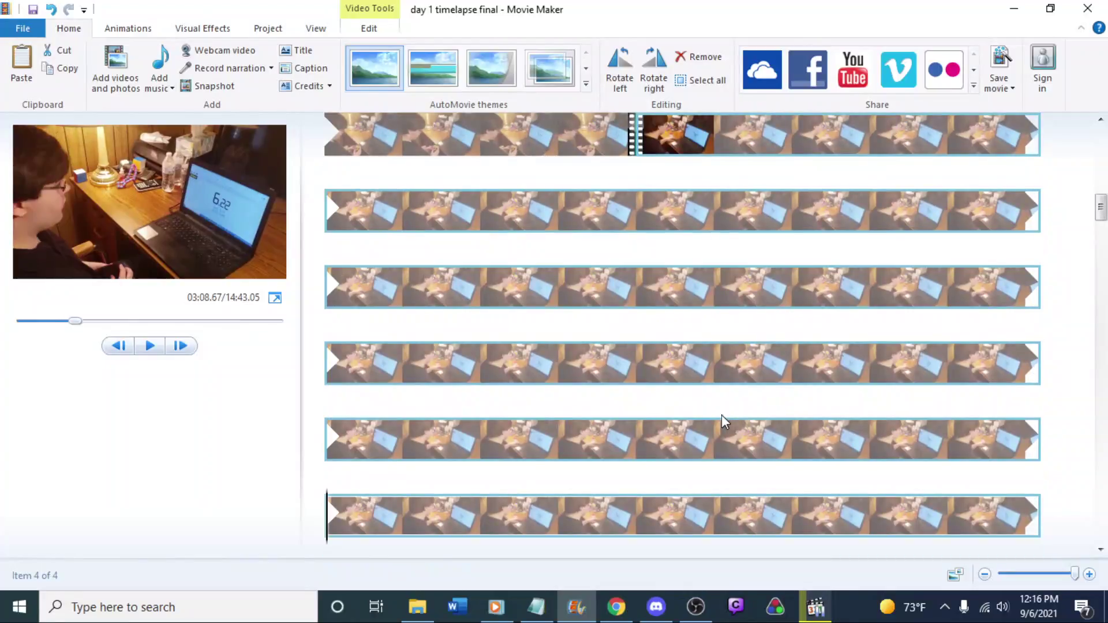
key("space")
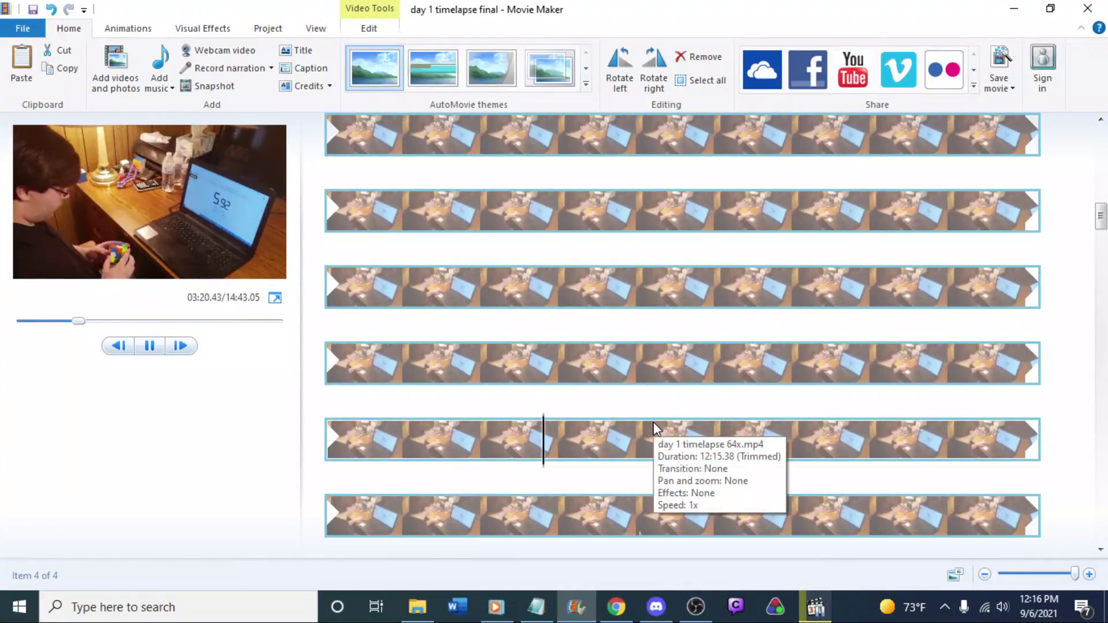
key("space")
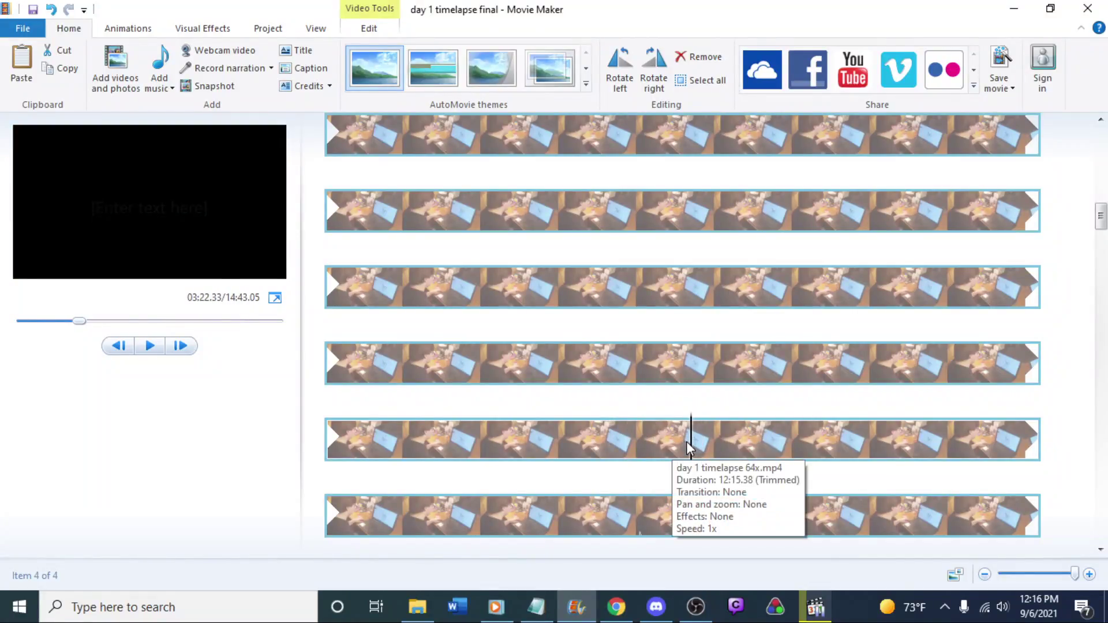
key("j")
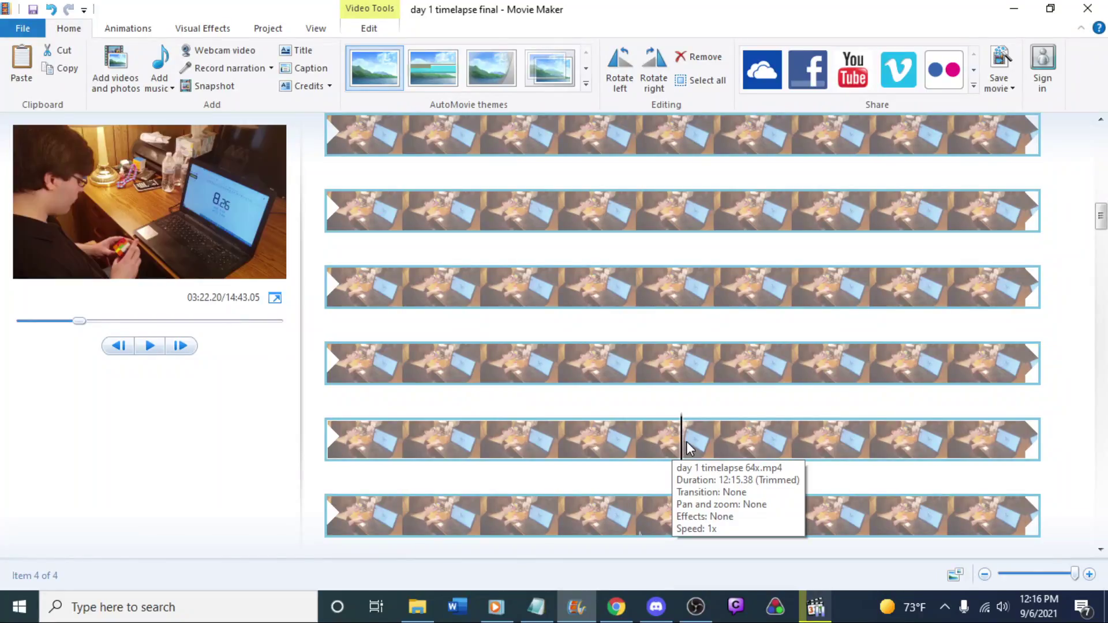
right_click(684, 439)
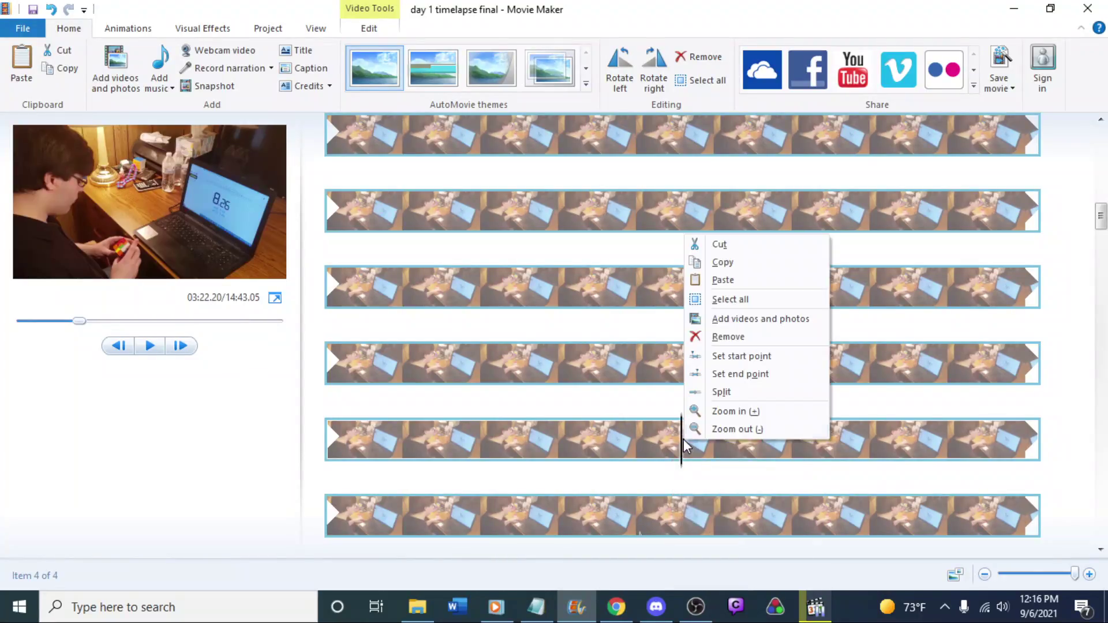
left_click(721, 392)
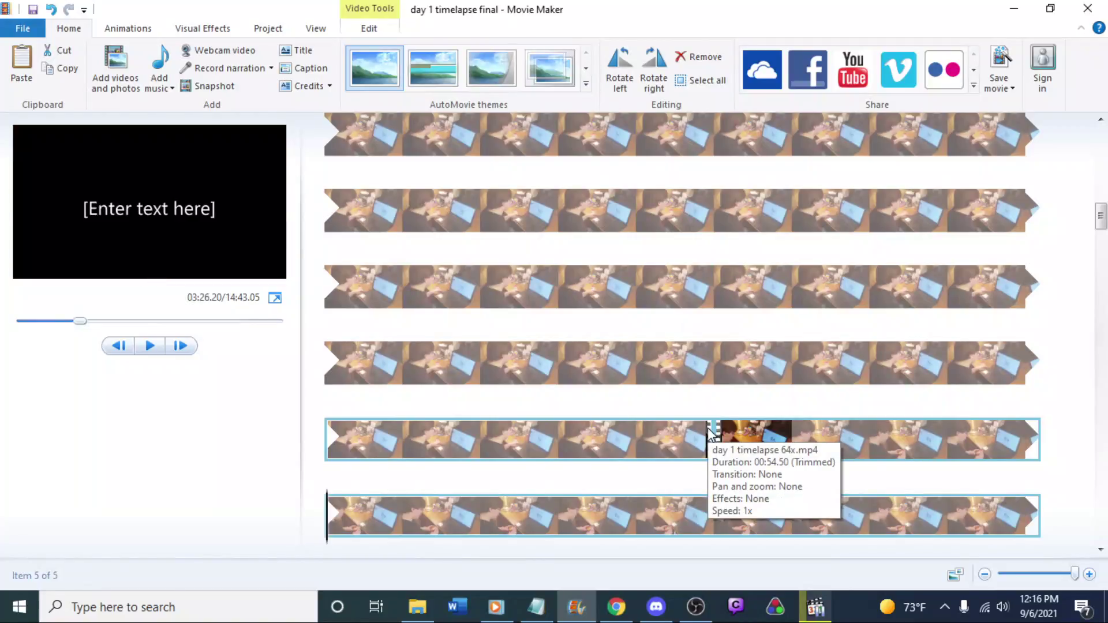
Move on to the end of the following title card and split the timelapse clip at 03:45.10
key("Down")
key("Down")
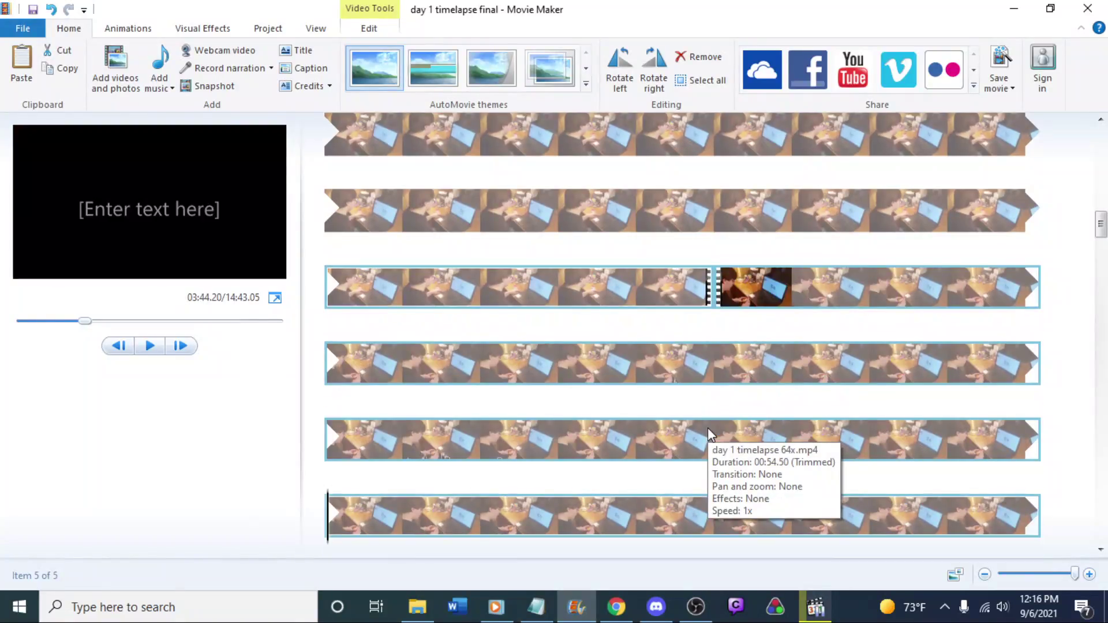
key("ctrl+z")
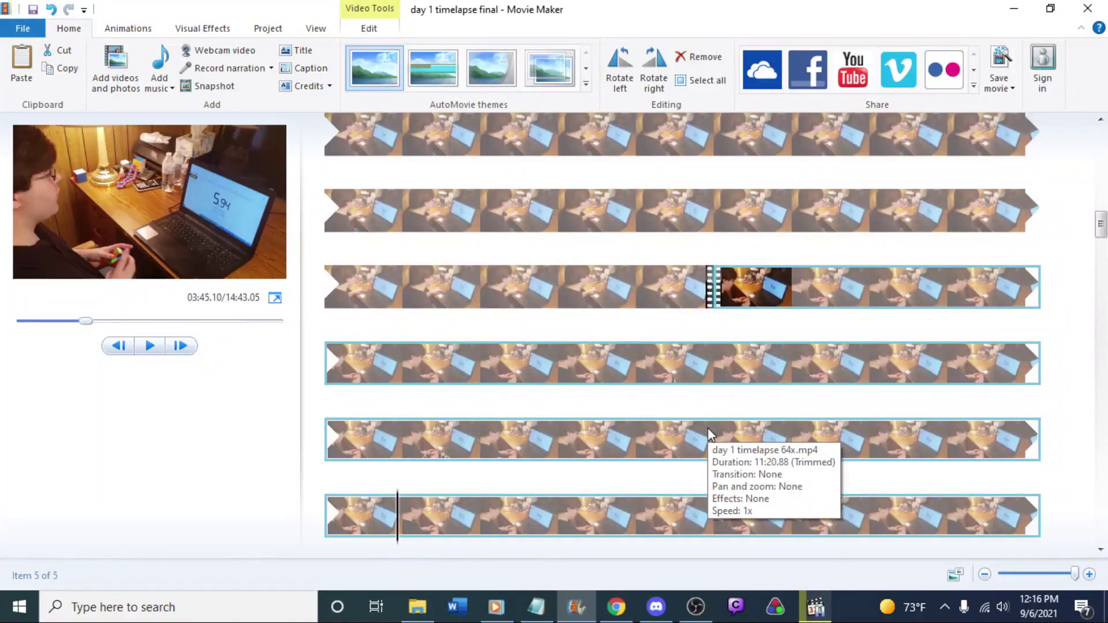
right_click(398, 518)
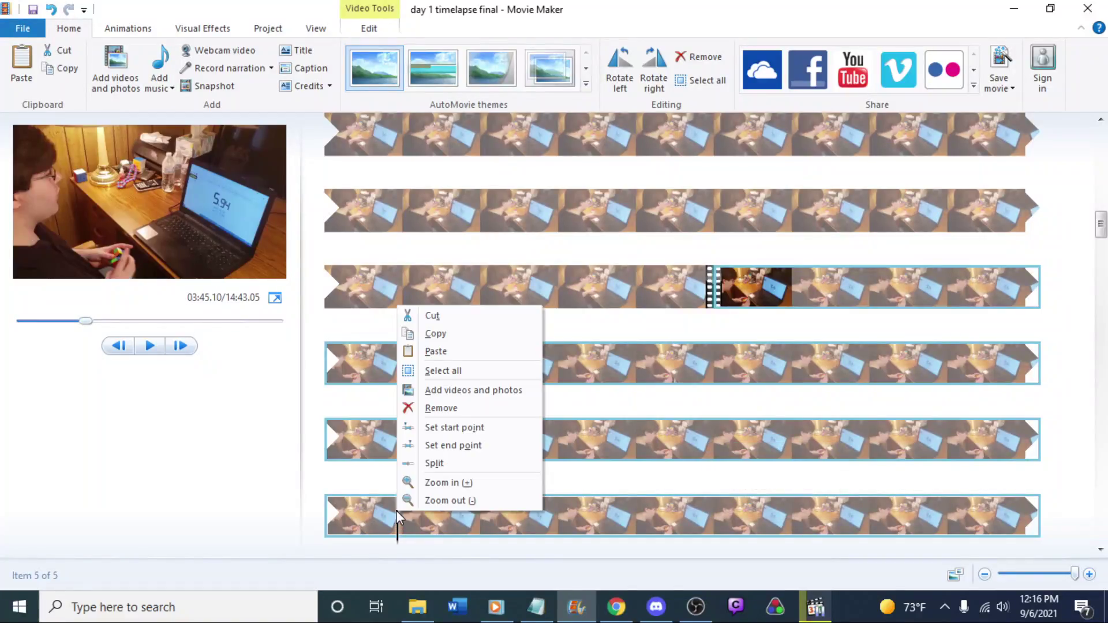
left_click(433, 460)
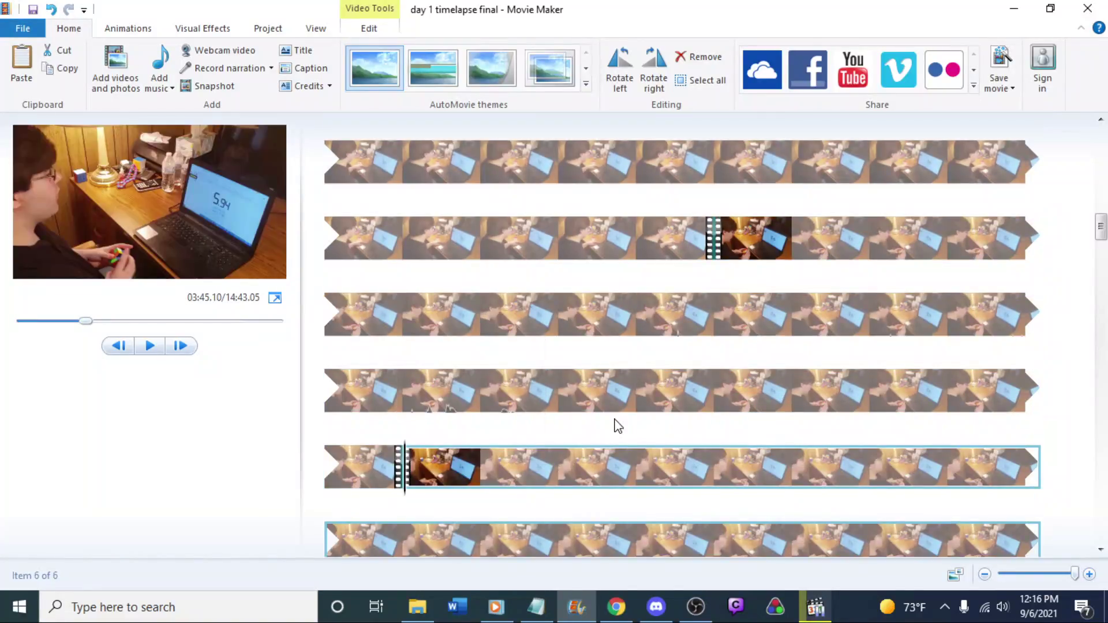
Switch to the video player, play day 1 timelapse 64x.mp4 onward, and check the footage around the title card near 05:48
key("alt+Tab")
key("space")
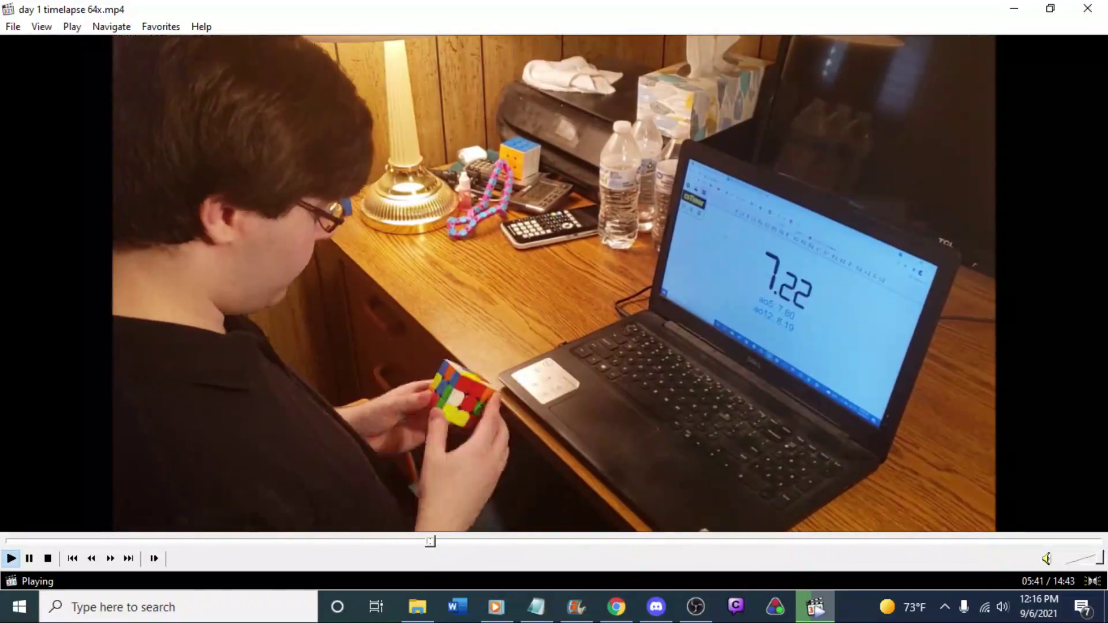
key("space")
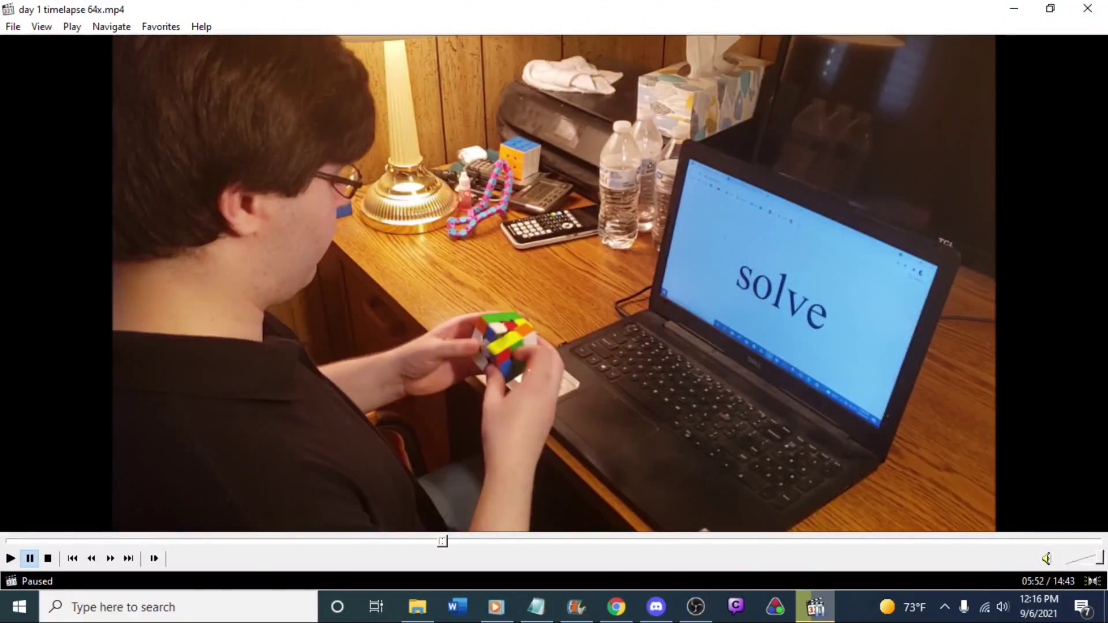
key("Left")
key("space")
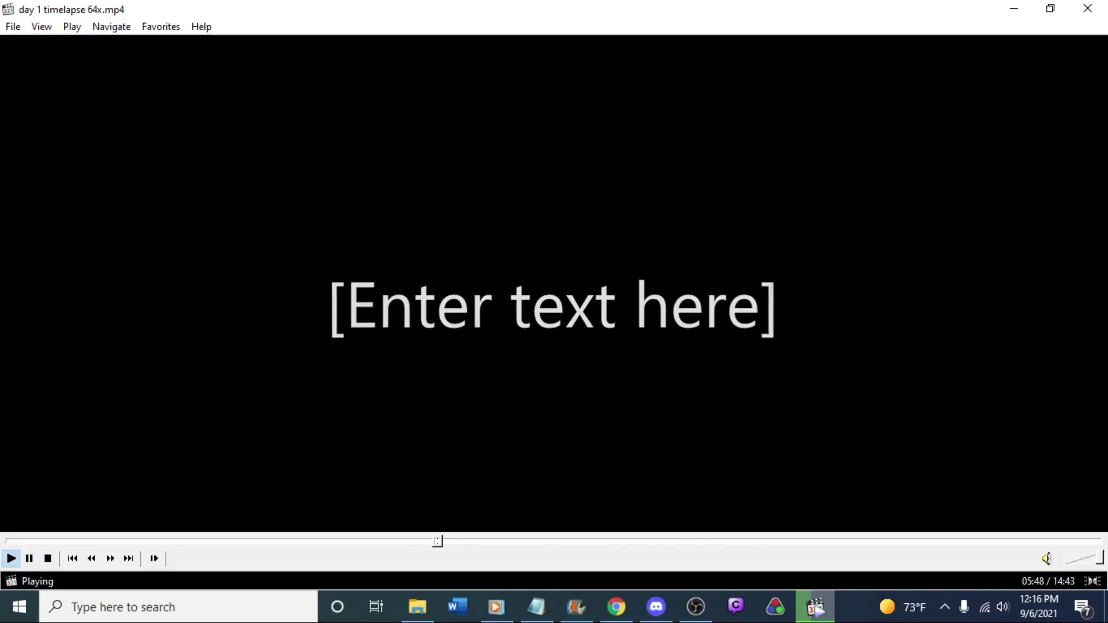
key("space")
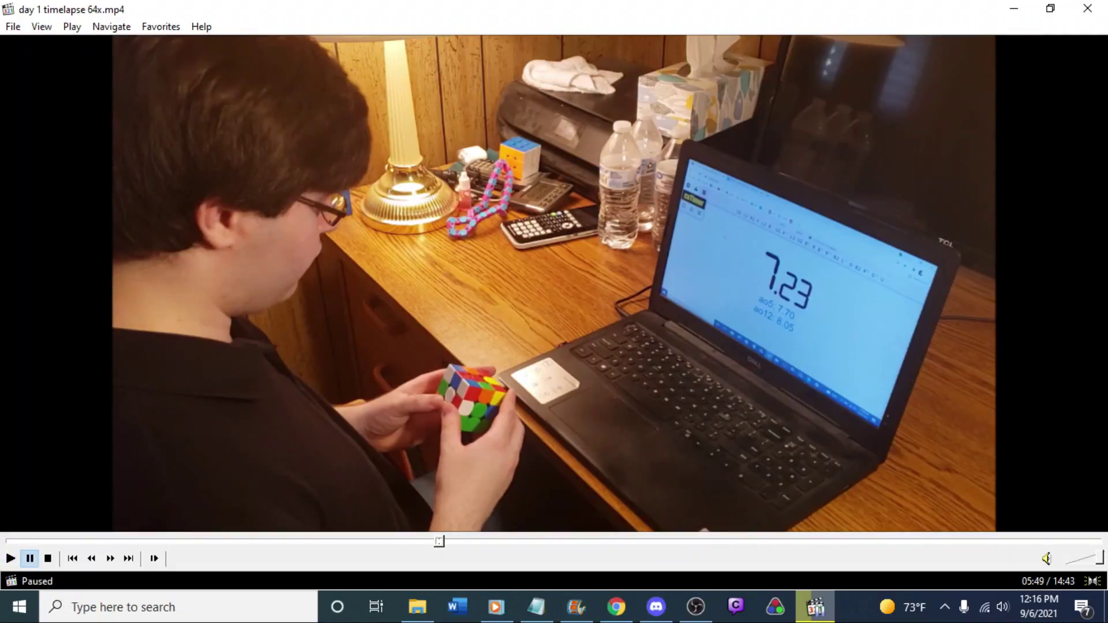
key("Left")
key("Left")
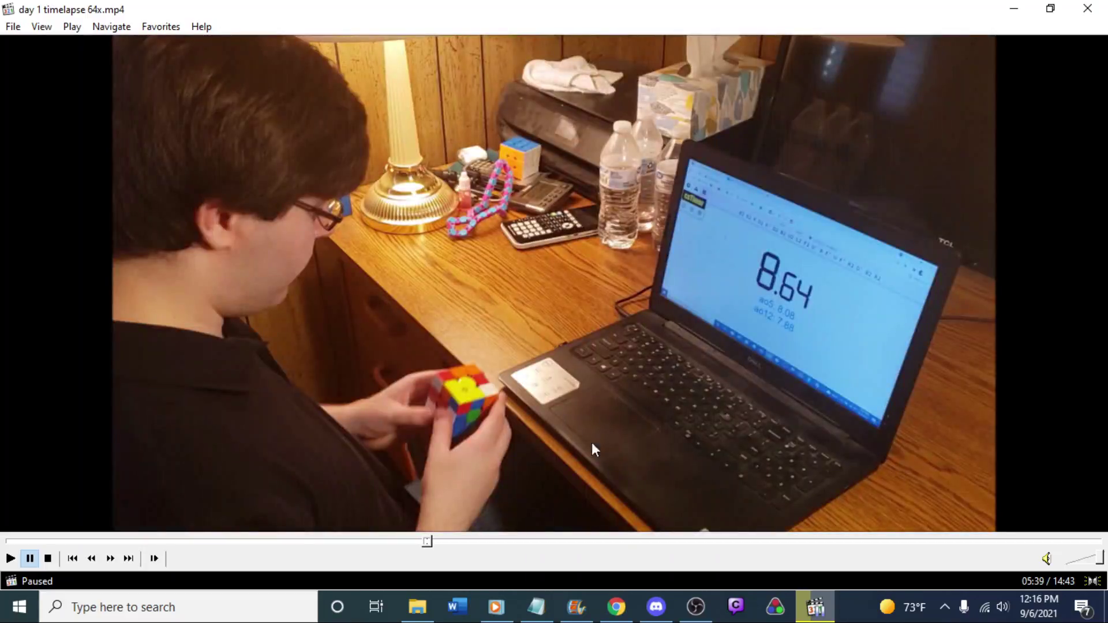
Switch to Movie Maker, find the last frame before the title card past 05:40, and split the timelapse clip at 05:41.97
left_click(568, 613)
scroll(778, 408, "down", 2)
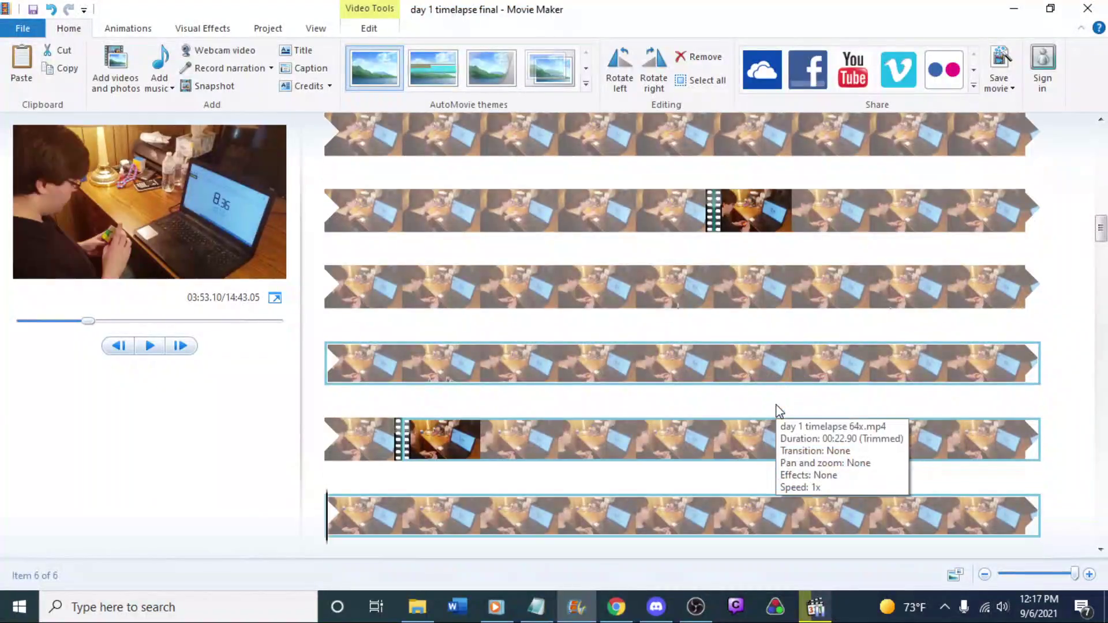
scroll(777, 408, "down", 3)
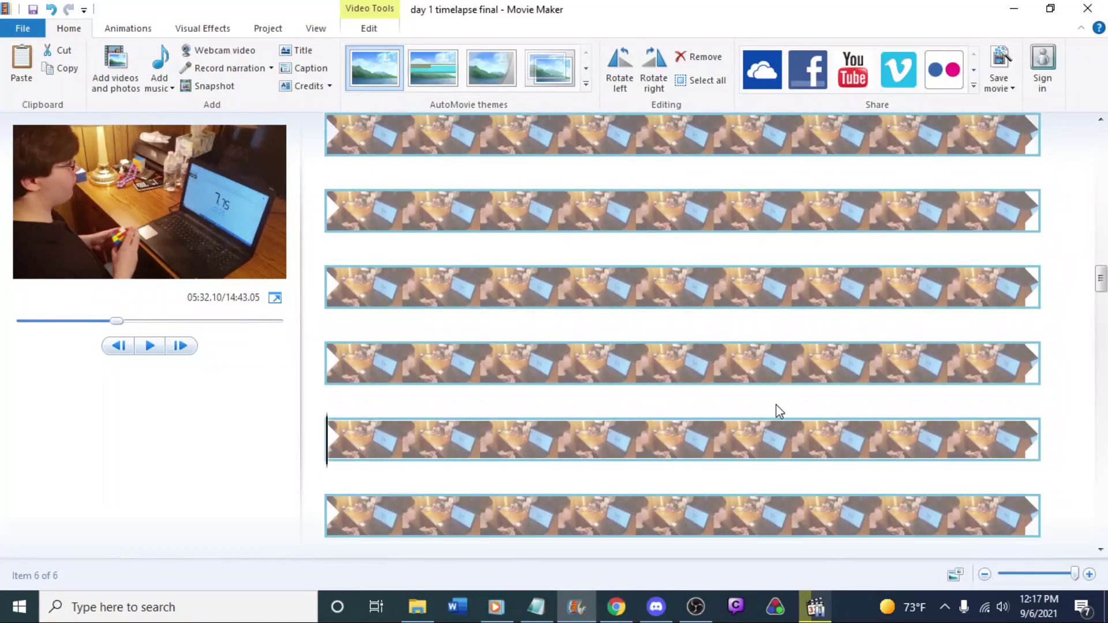
key("space")
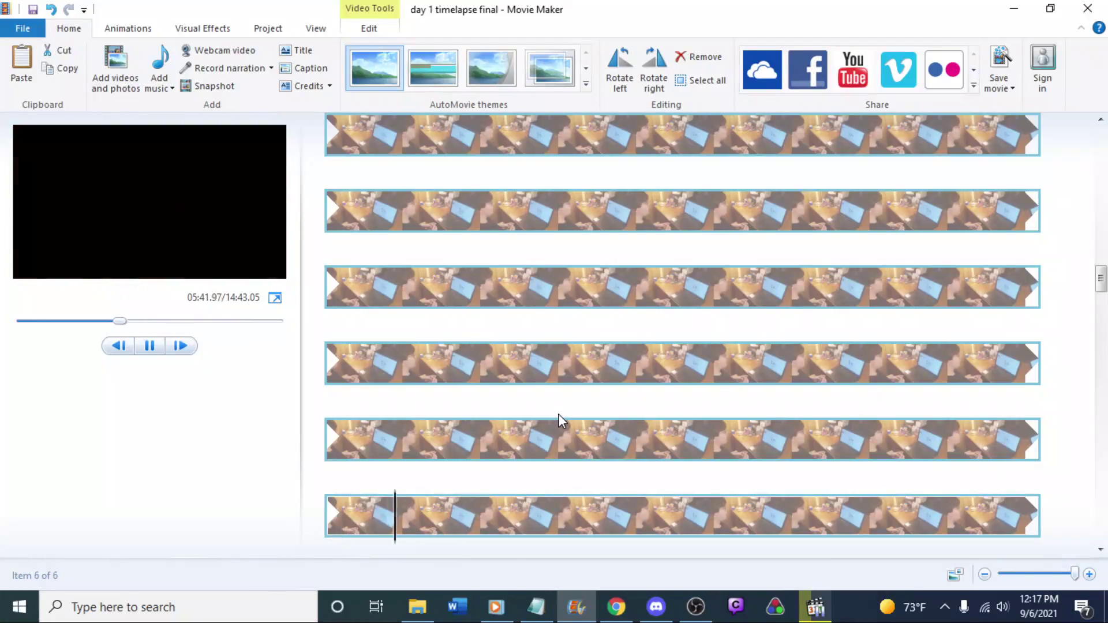
key("j")
key("j")
key("j")
key("j")
key("j")
key("j")
key("j")
key("j")
key("j")
key("j")
key("j")
key("j")
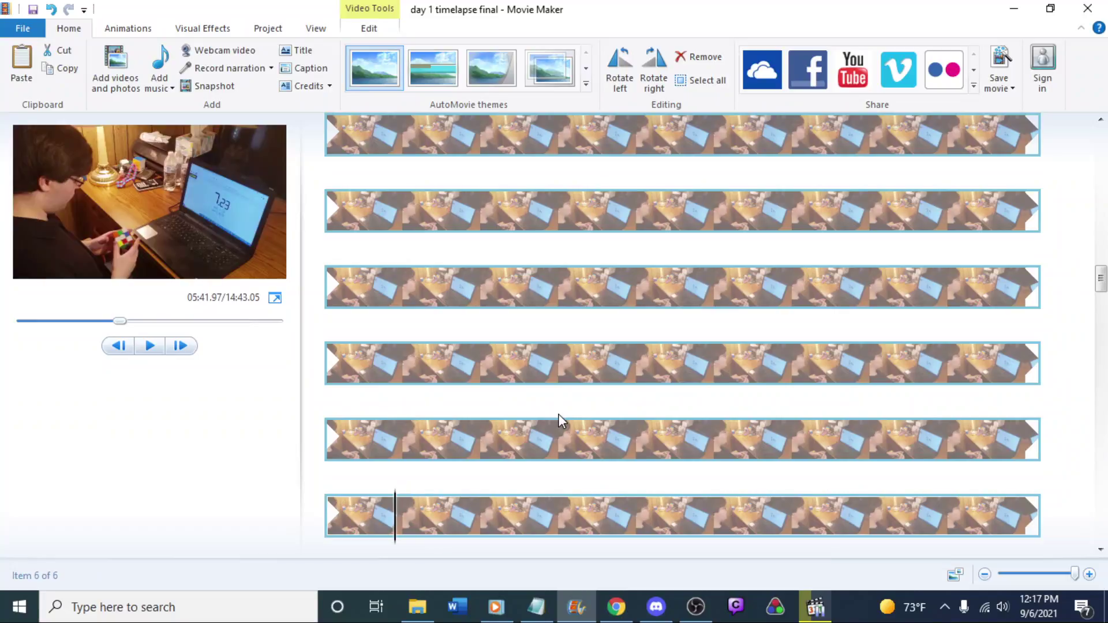
right_click(399, 528)
left_click(449, 475)
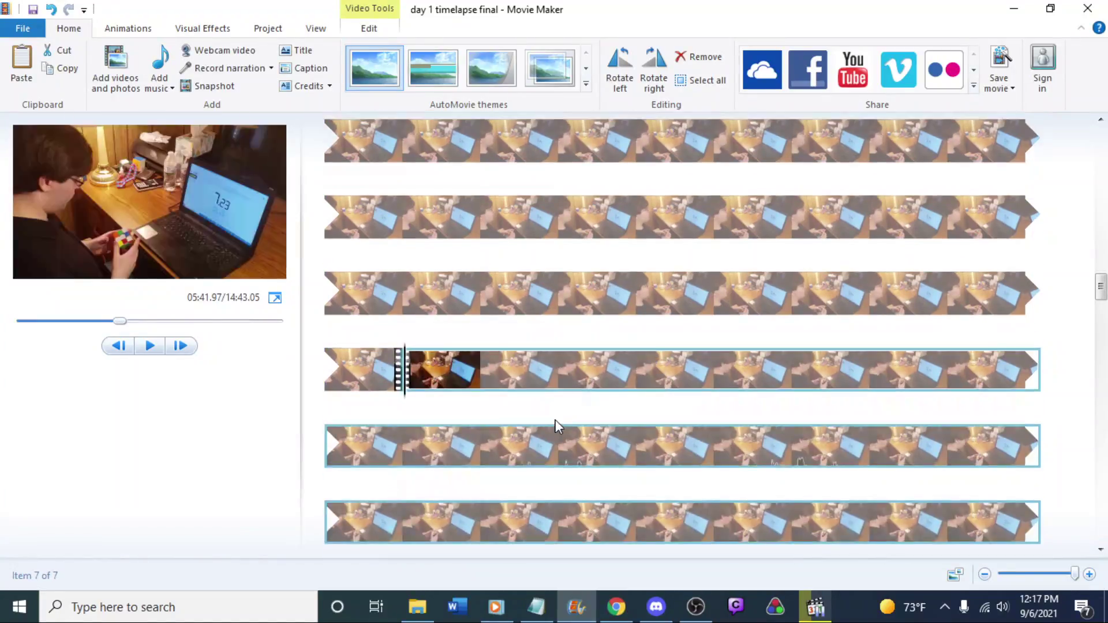
Find the first frame after the following title card and split the timelapse clip at 06:04.10
key("Right")
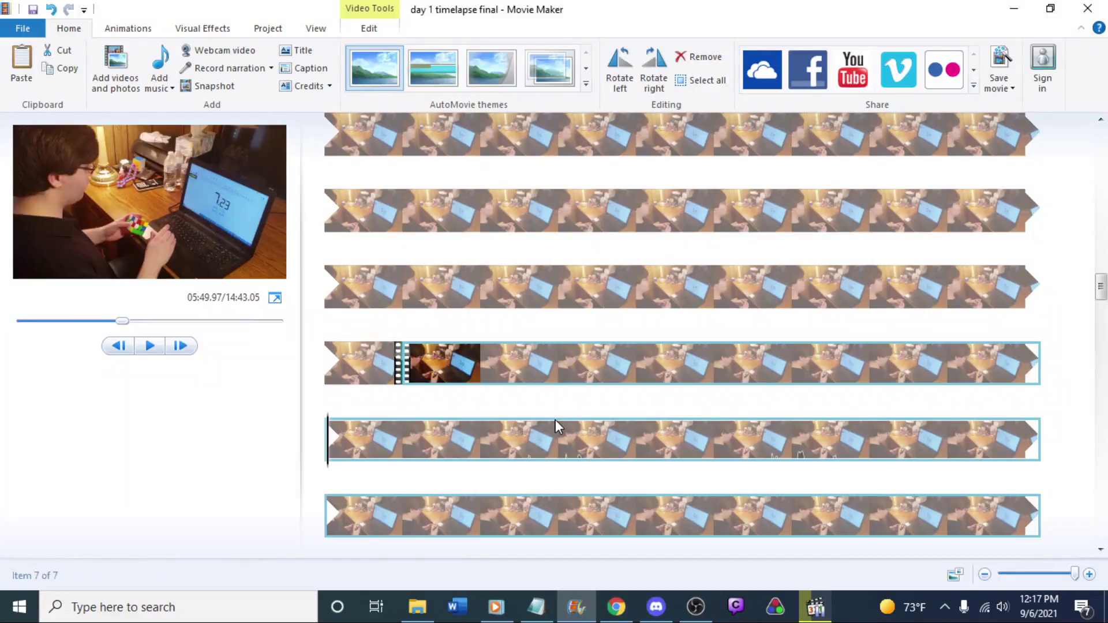
key("Right")
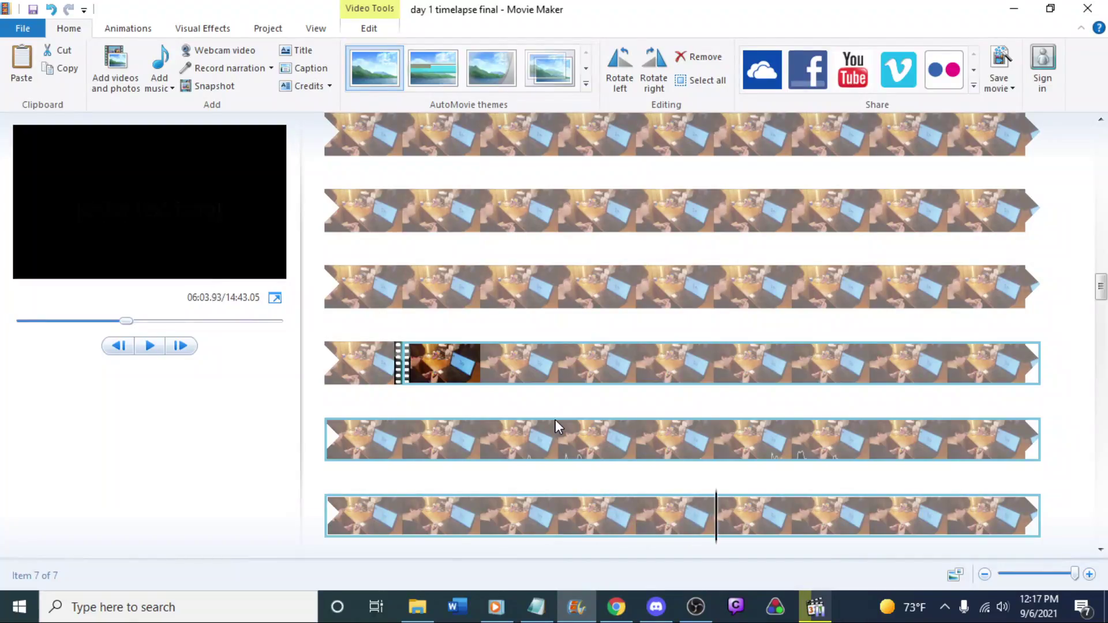
key("space")
key("j")
key("l")
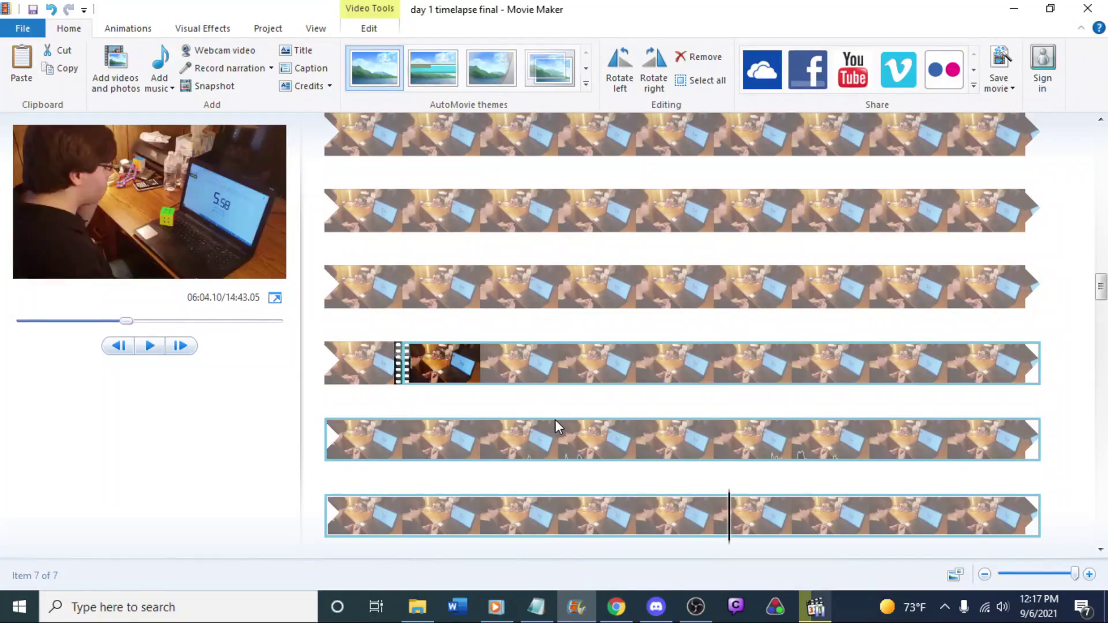
right_click(757, 513)
left_click(762, 462)
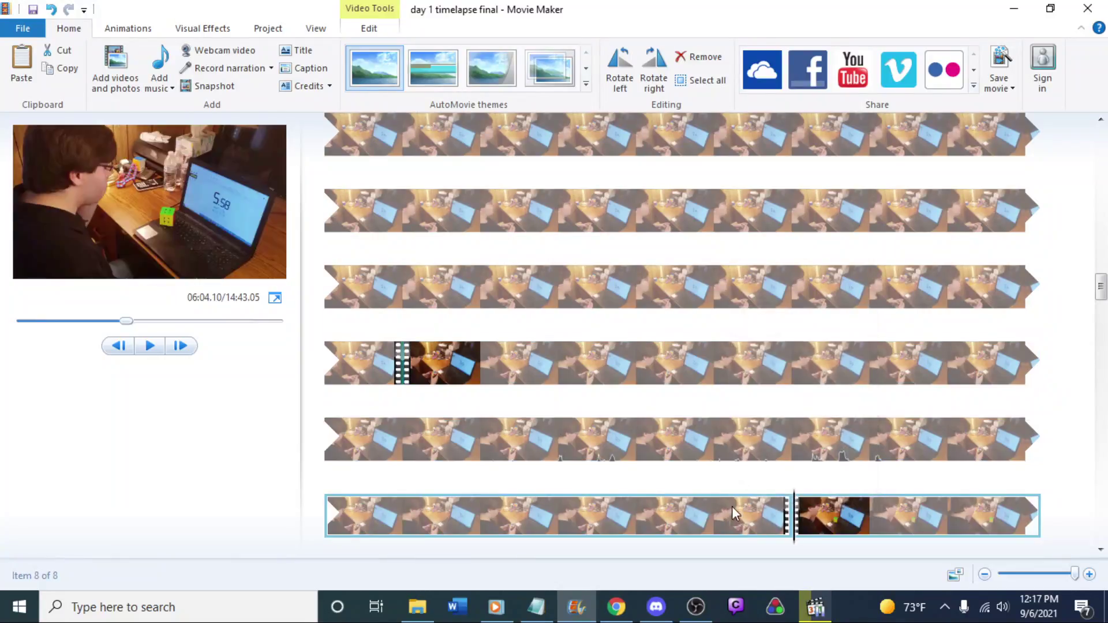
Switch to the video player, play on from 05:39, and check the title card around 06:52
key("alt+Tab")
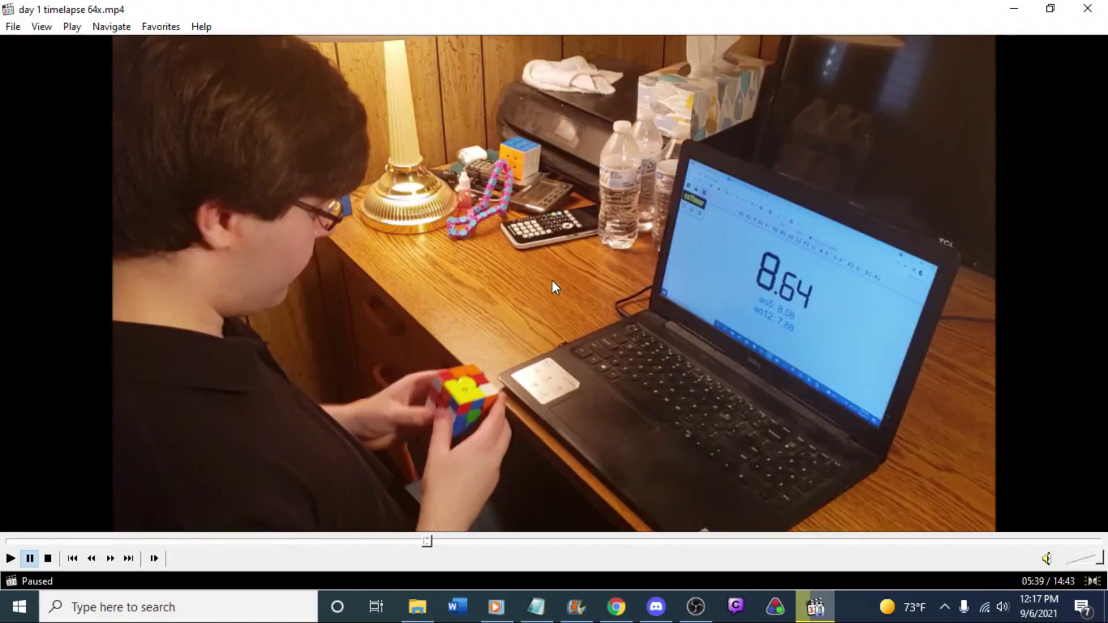
key("space")
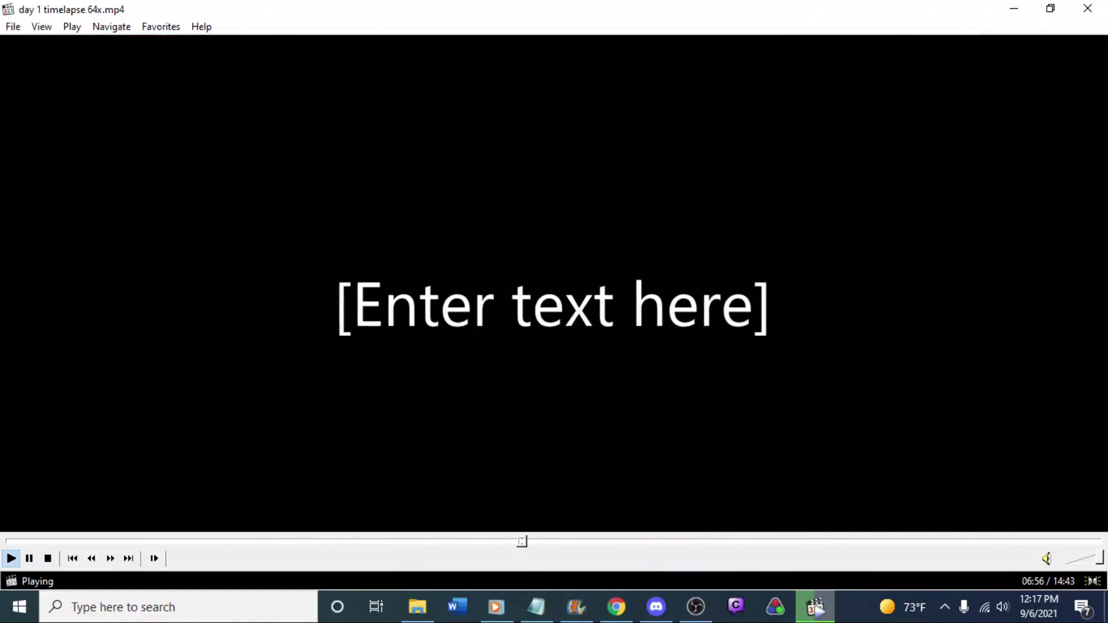
key("space")
key("Left")
key("space")
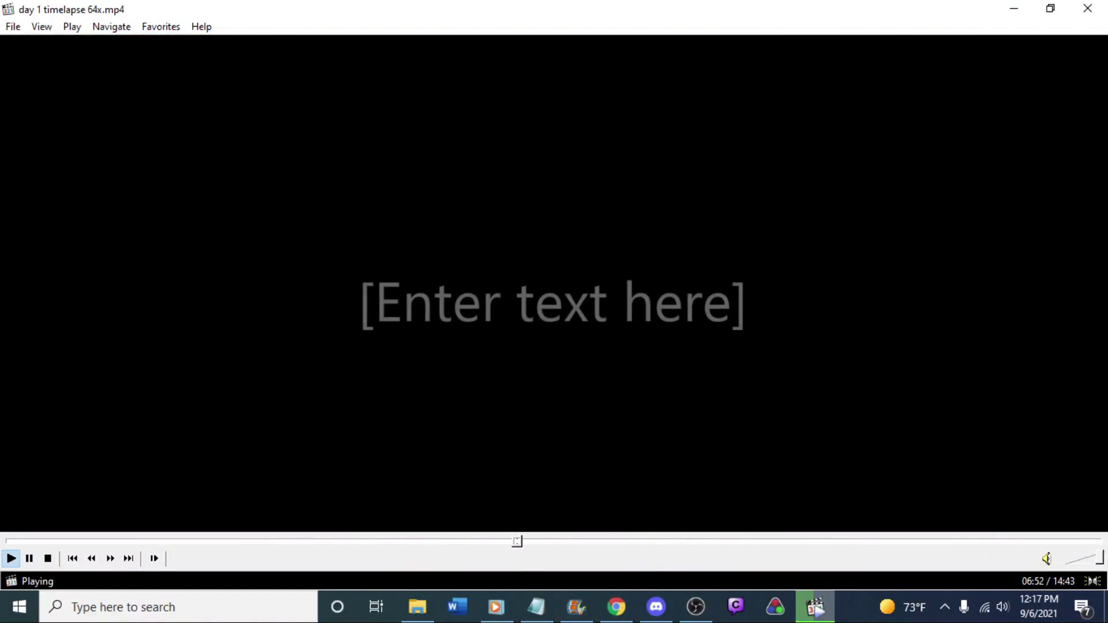
key("space")
Switch to Movie Maker, find the last frame before the title card past 06:50, and split the timelapse clip at 06:51.00
left_click(577, 609)
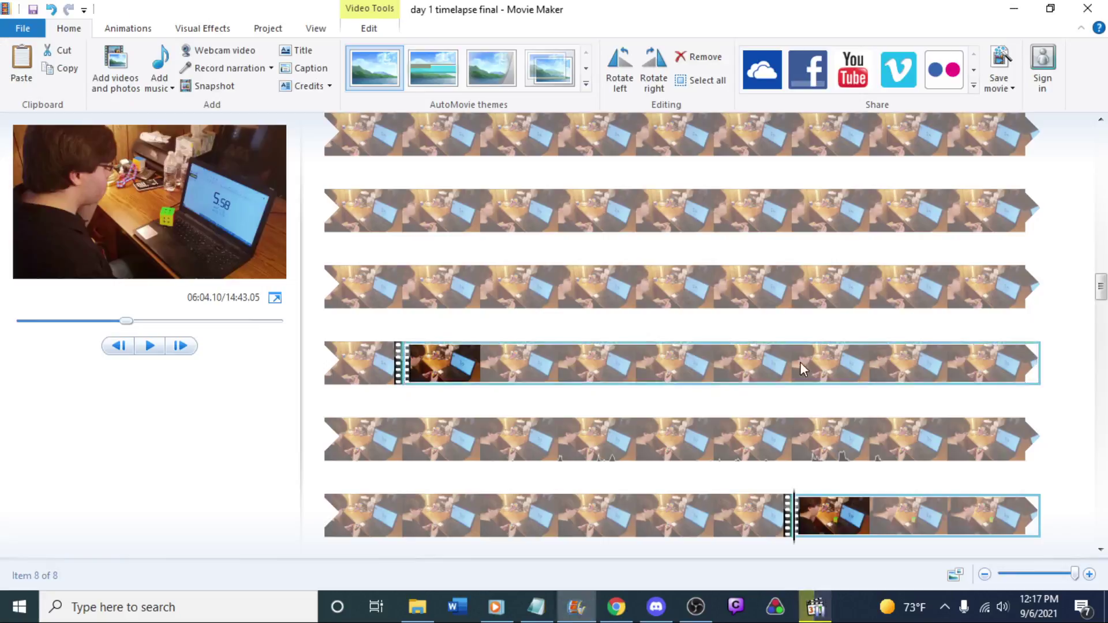
scroll(800, 361, "up", 2)
scroll(800, 362, "down", 1)
key("space")
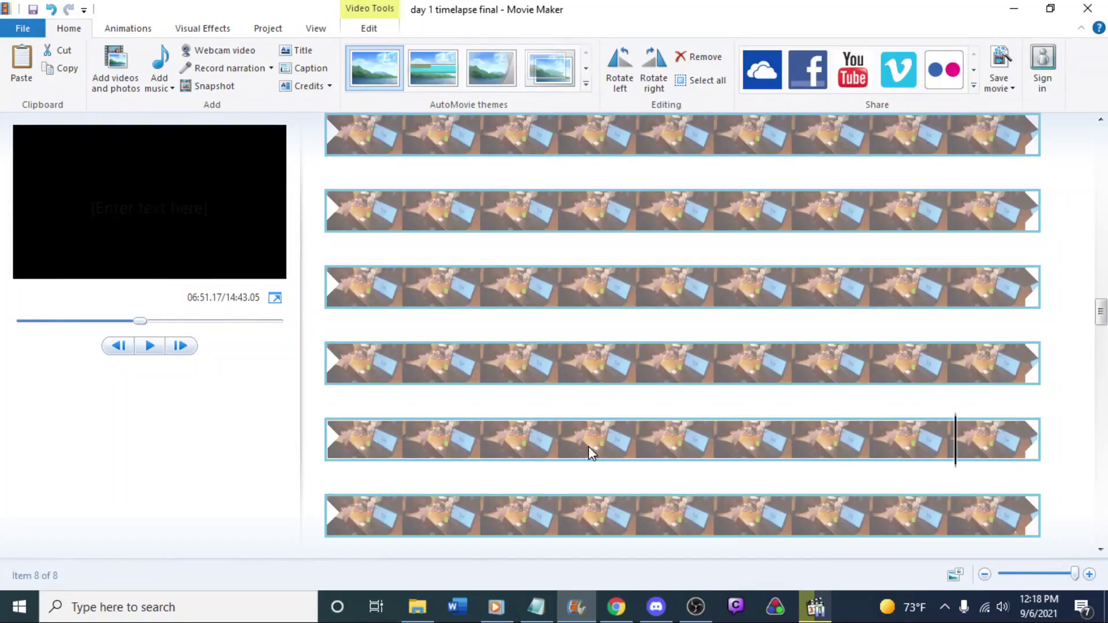
key("j")
key("l")
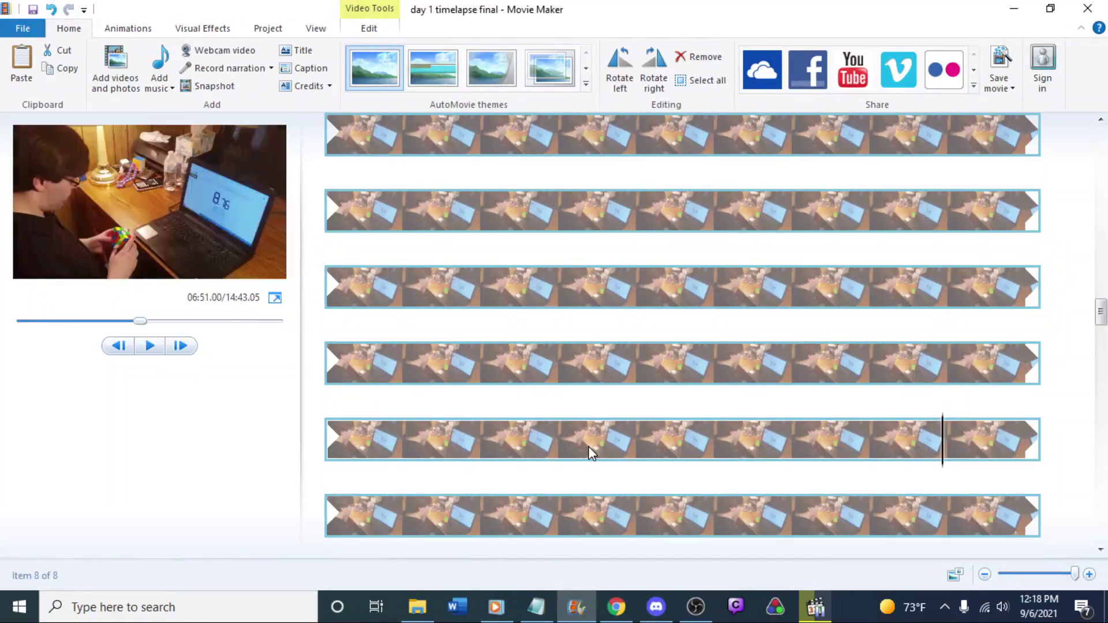
right_click(944, 453)
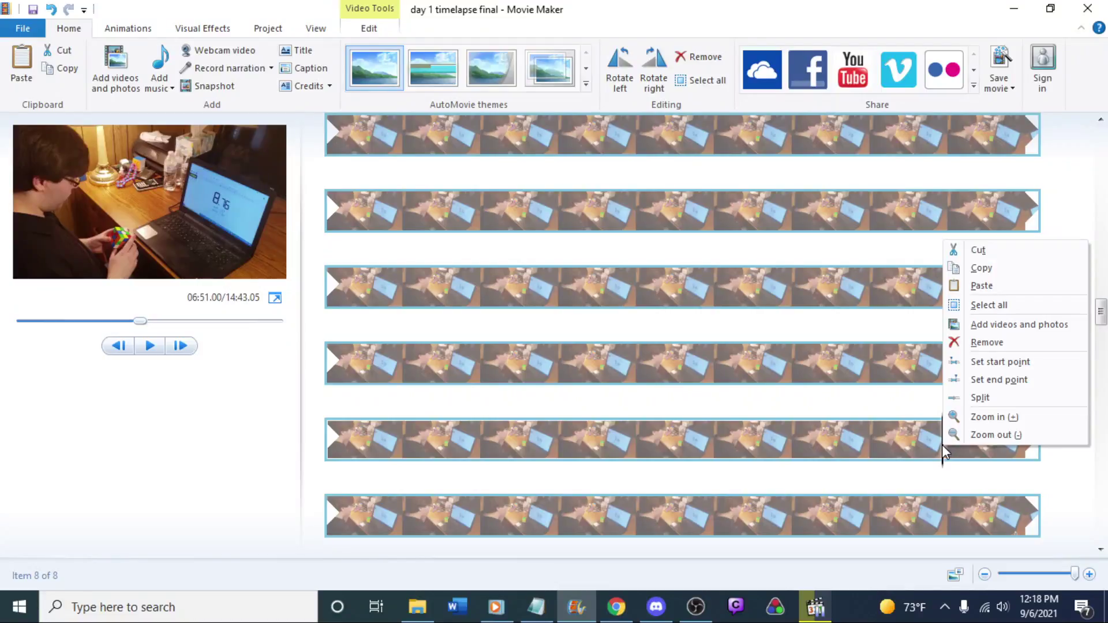
left_click(979, 396)
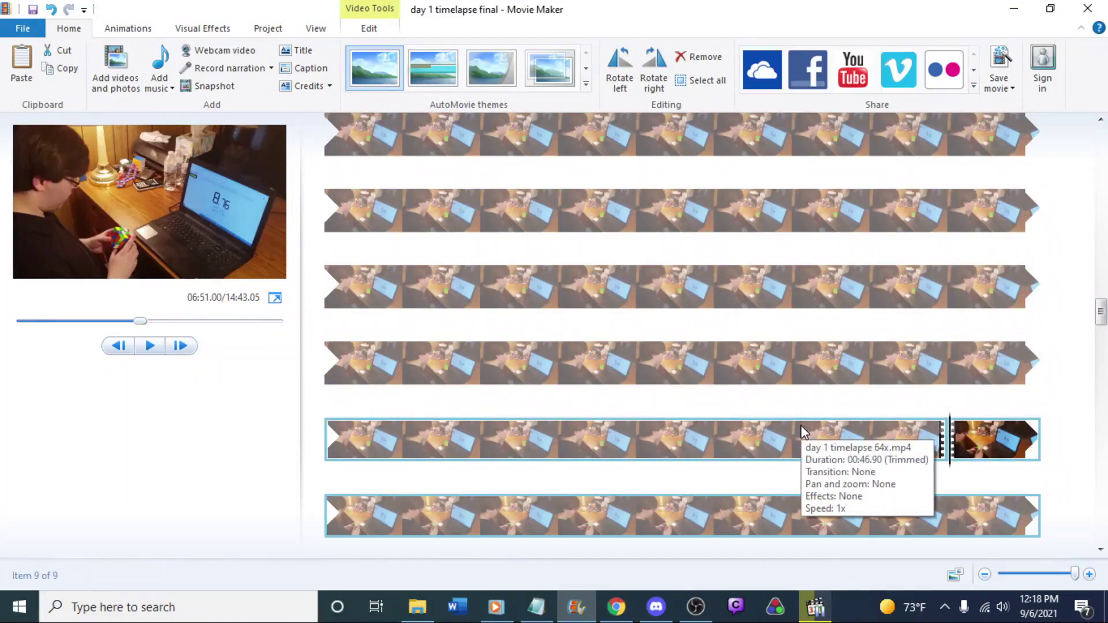
Find the first frame after the following title card and split the timelapse clip at 07:33.27
key("l")
key("Down")
key("Down")
key("Down")
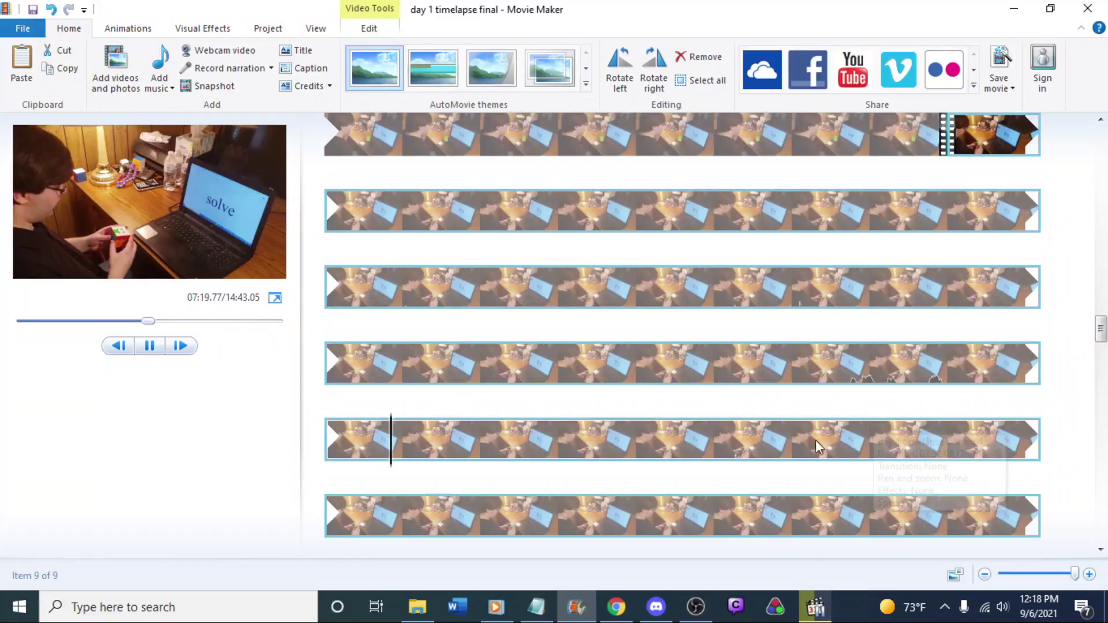
key("l")
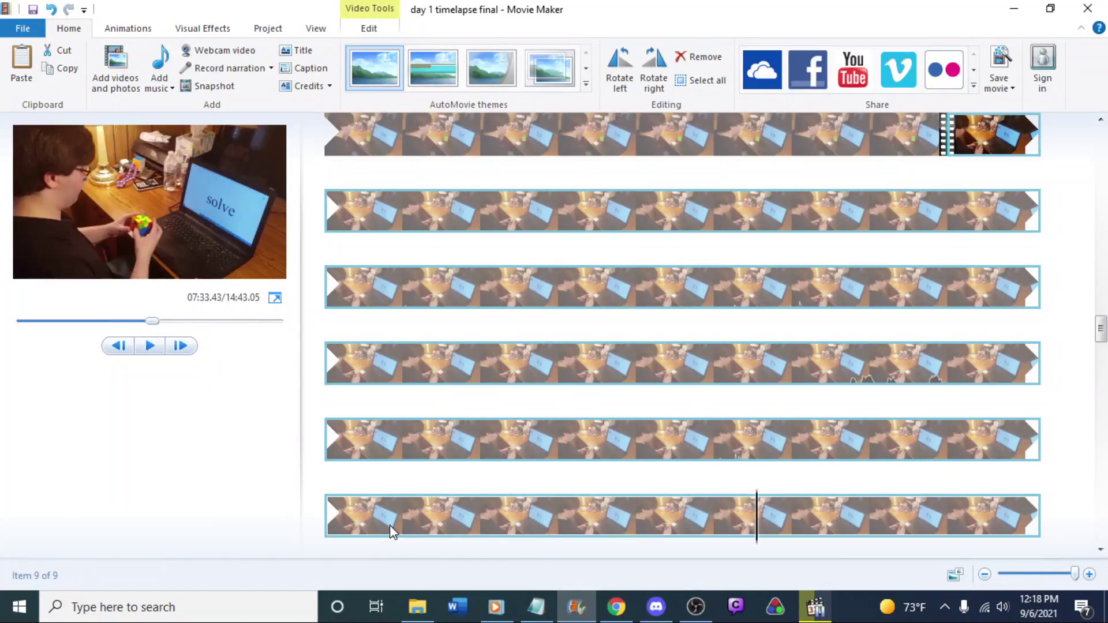
key("space")
key("j")
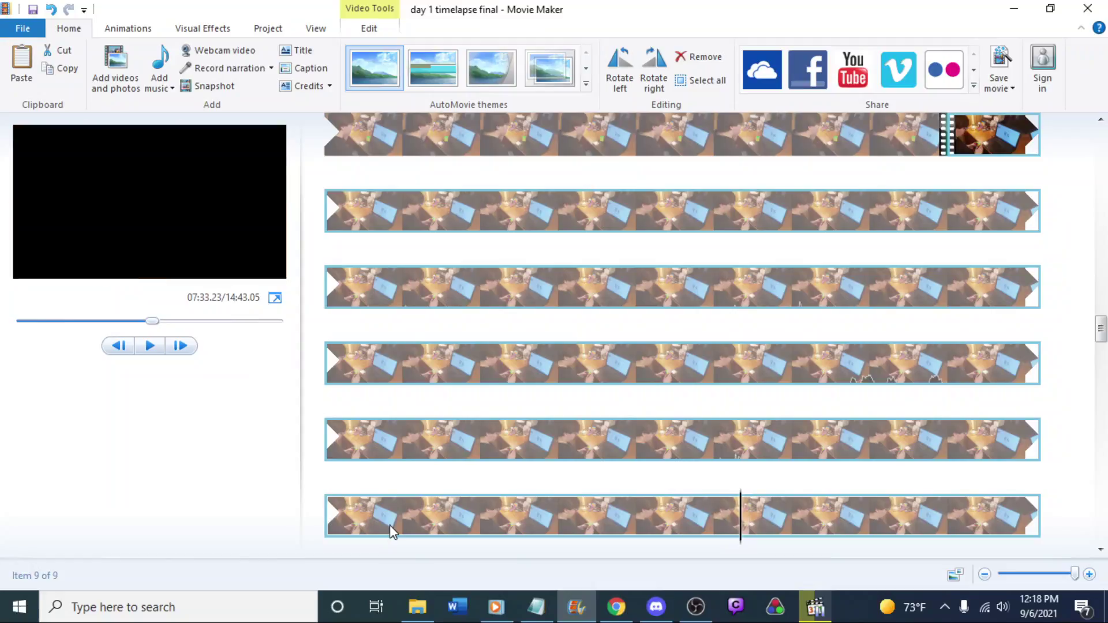
key("l")
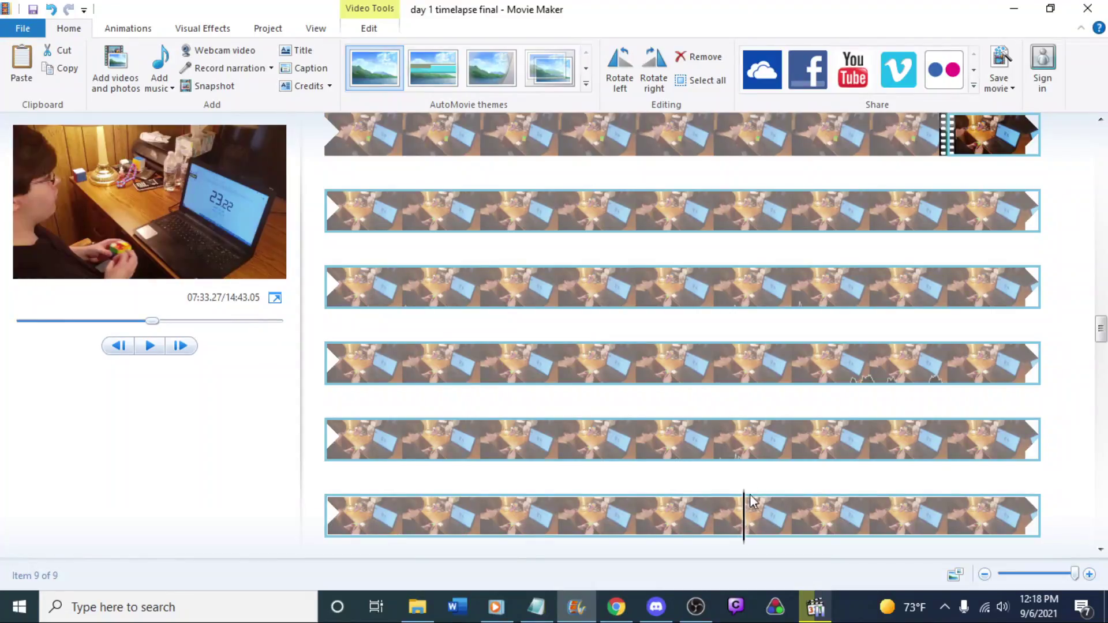
right_click(743, 521)
left_click(779, 465)
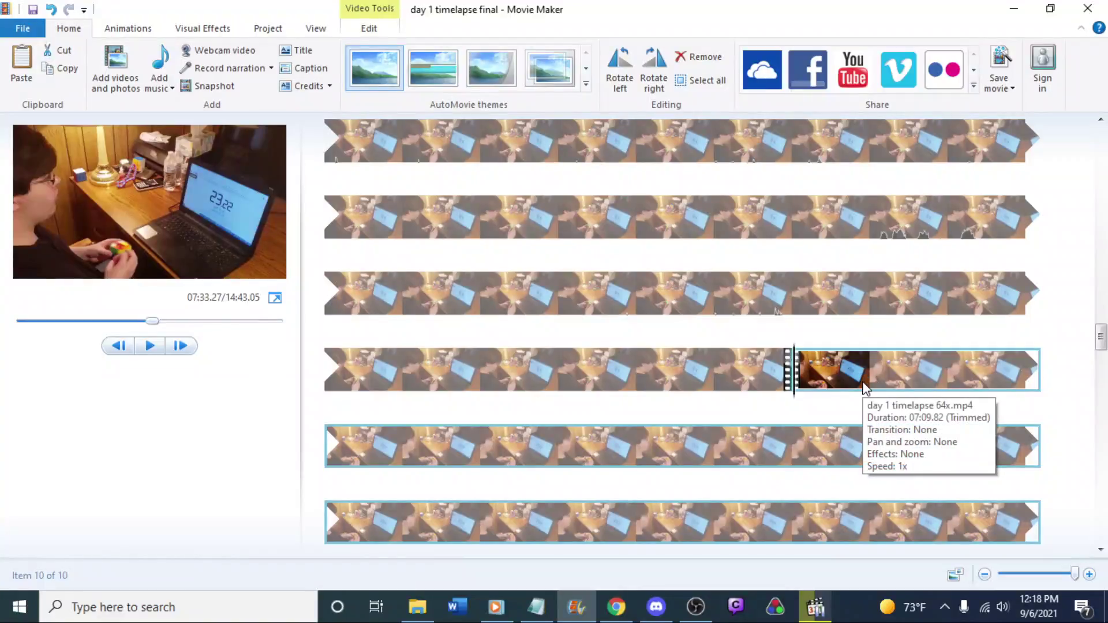
Switch to the video player, play on from 06:52, and pause on the title card around 07:58
double_click(864, 388)
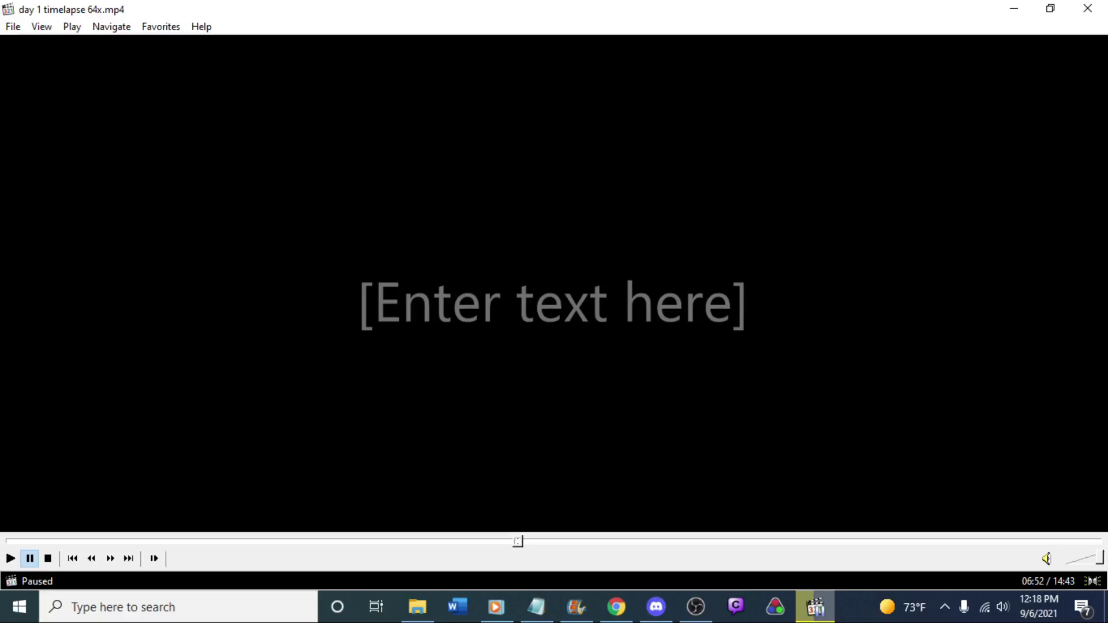
key("space")
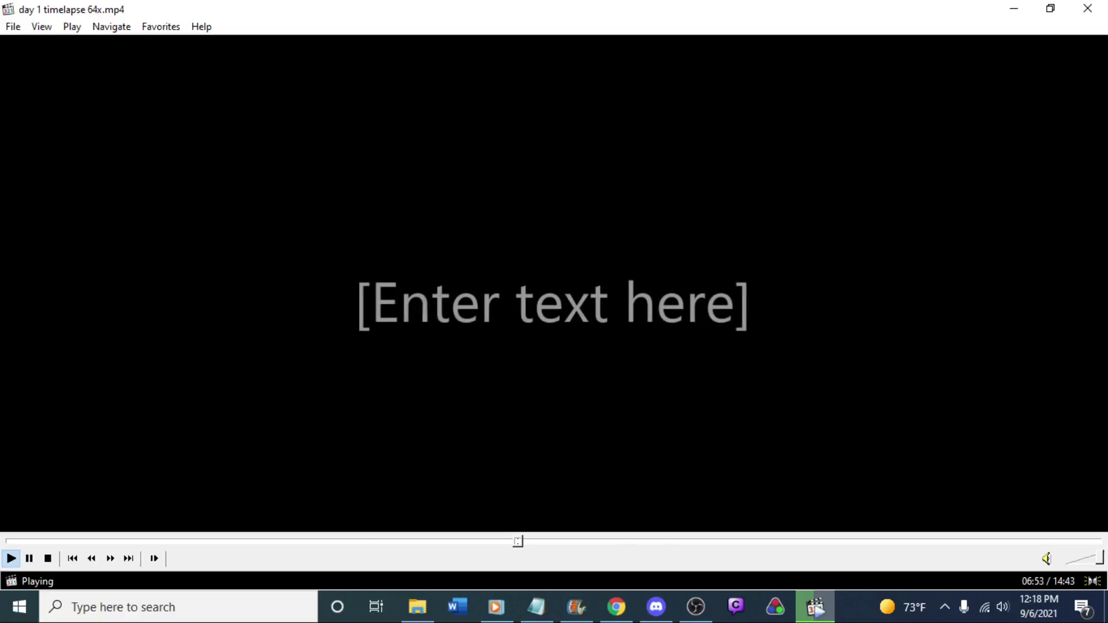
key("space")
key("space")
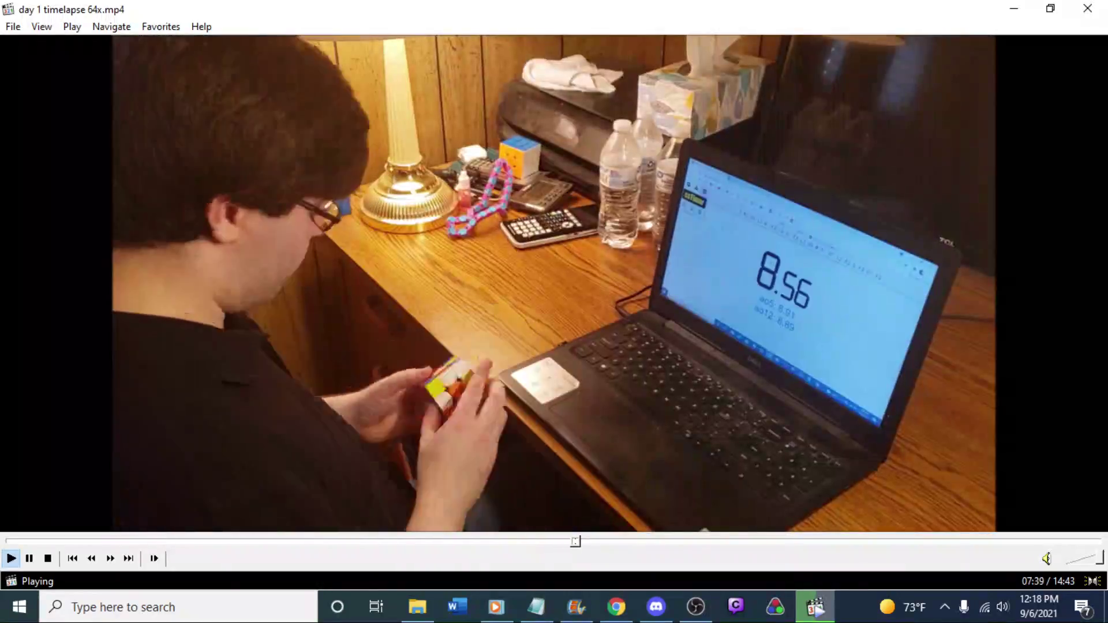
key("Left")
key("Right")
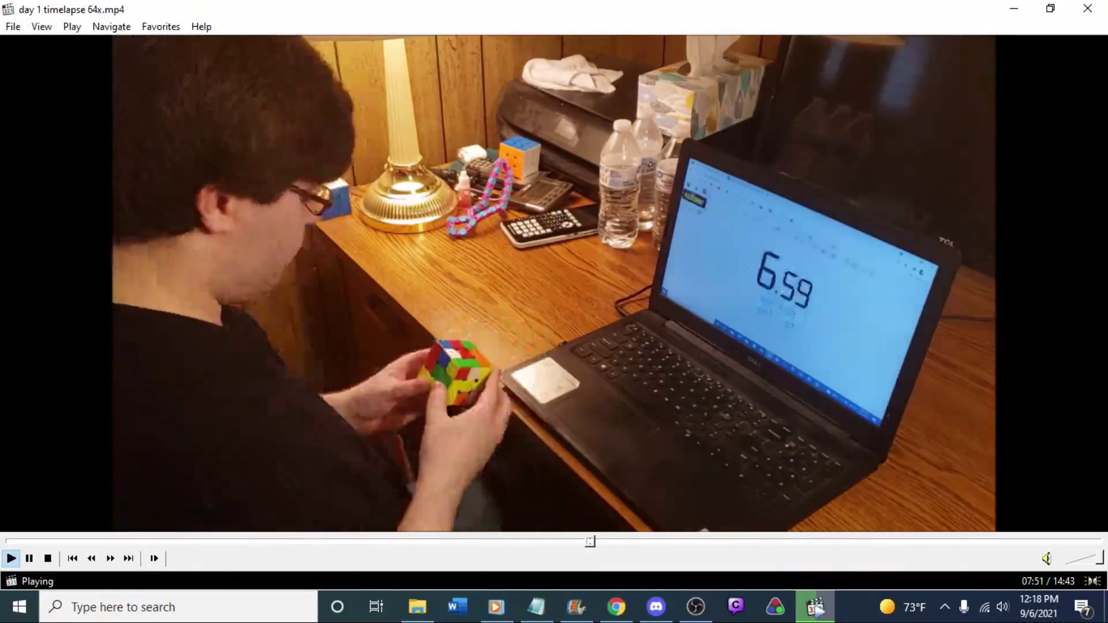
key("Left")
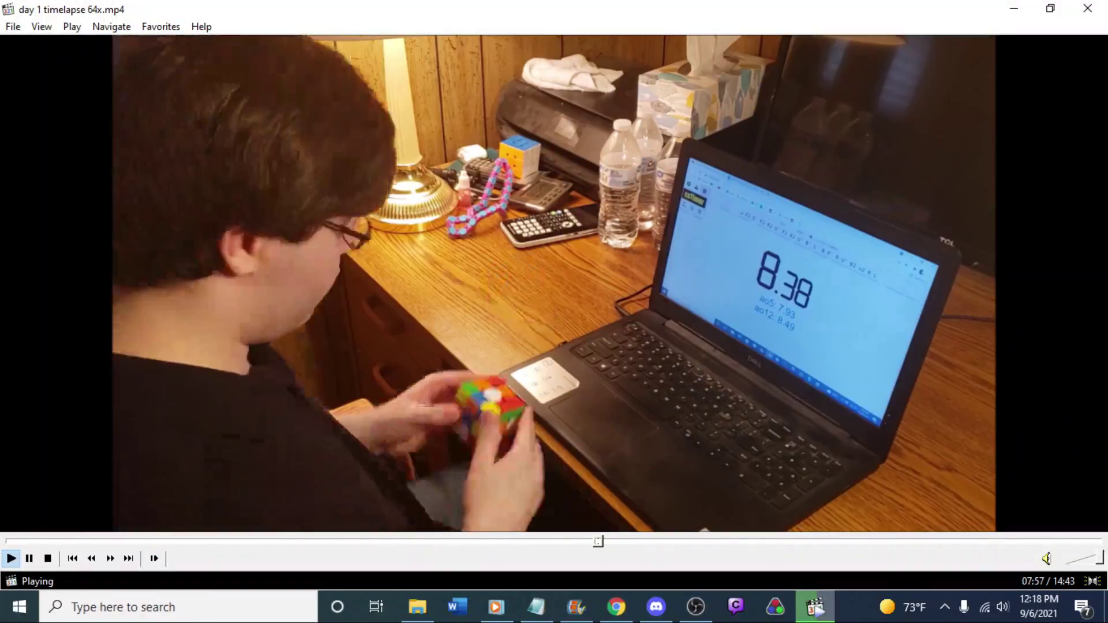
key("space")
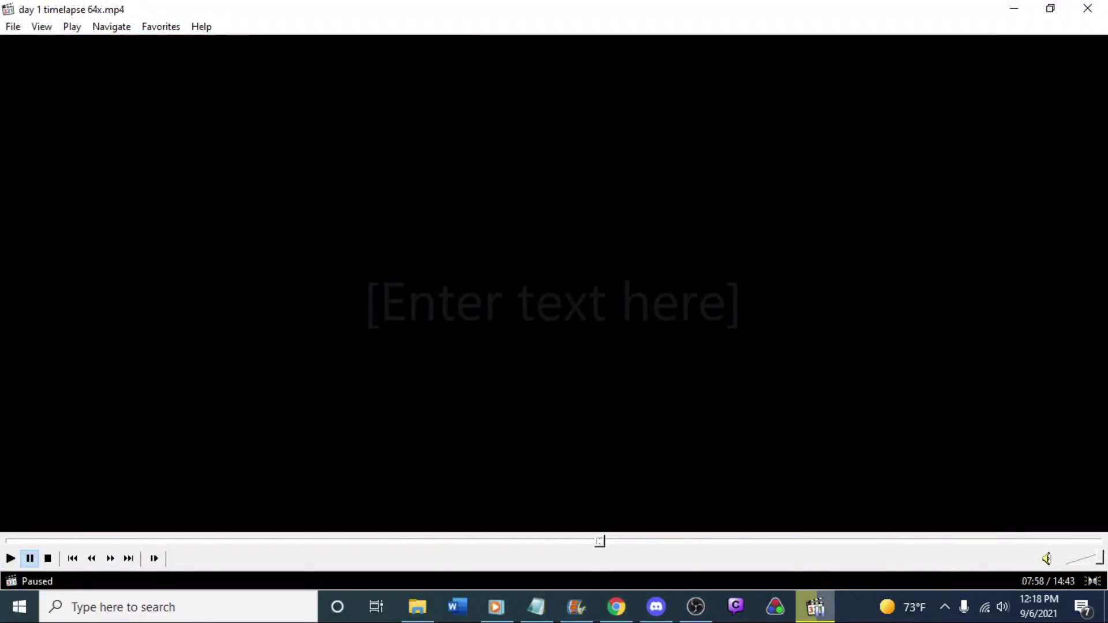
Switch to Movie Maker, find the last frame before the title card past 07:57, and split the timelapse clip at 07:58.00
left_click(566, 618)
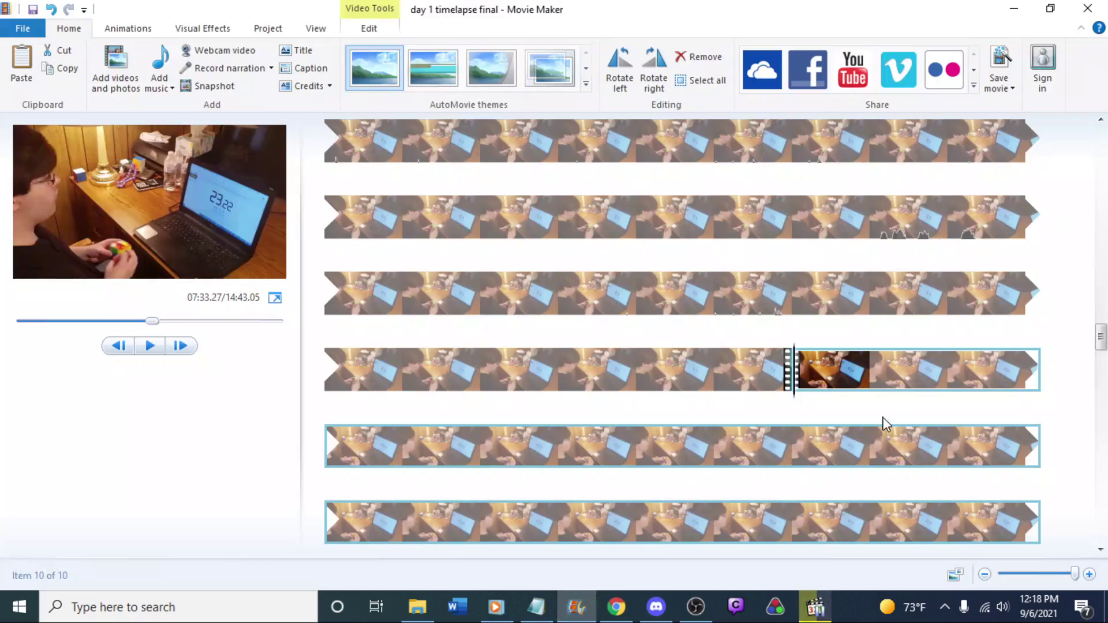
key("space")
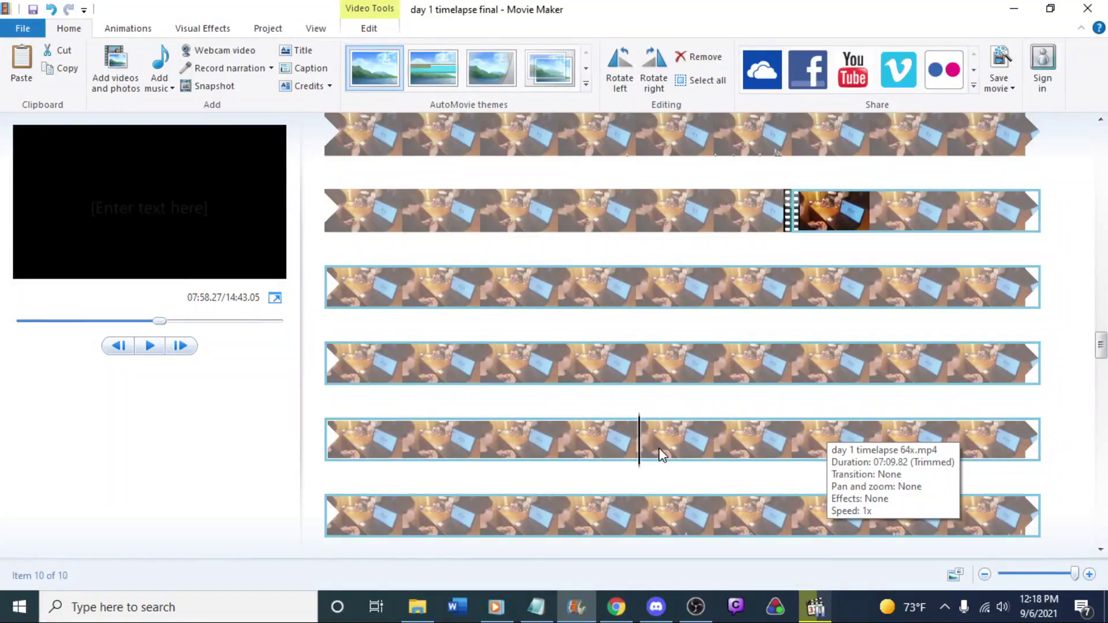
key("j")
key("j")
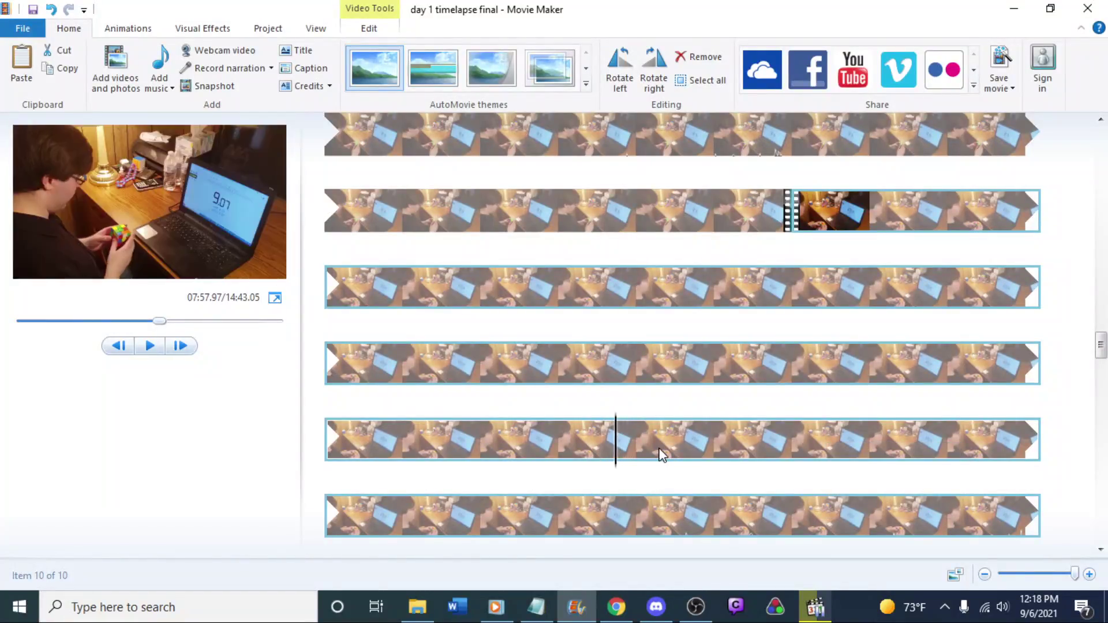
right_click(622, 442)
left_click(662, 387)
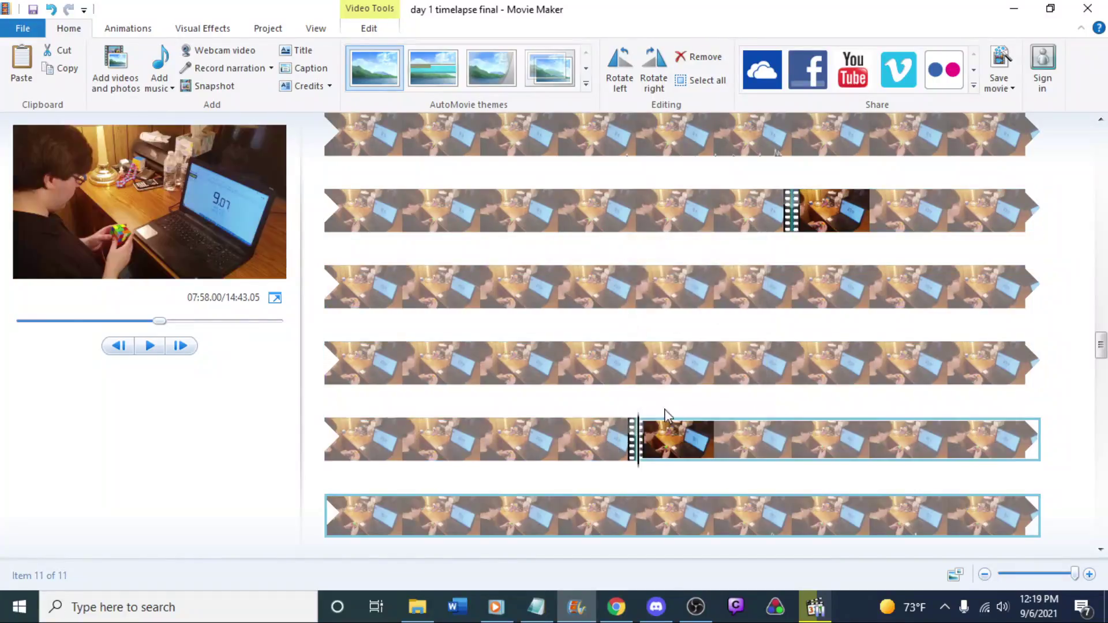
Find the first frame after that title card sequence and split the timelapse clip at 08:22.20
key("l")
key("l")
key("l")
key("l")
key("l")
key("l")
key("l")
key("l")
key("l")
key("l")
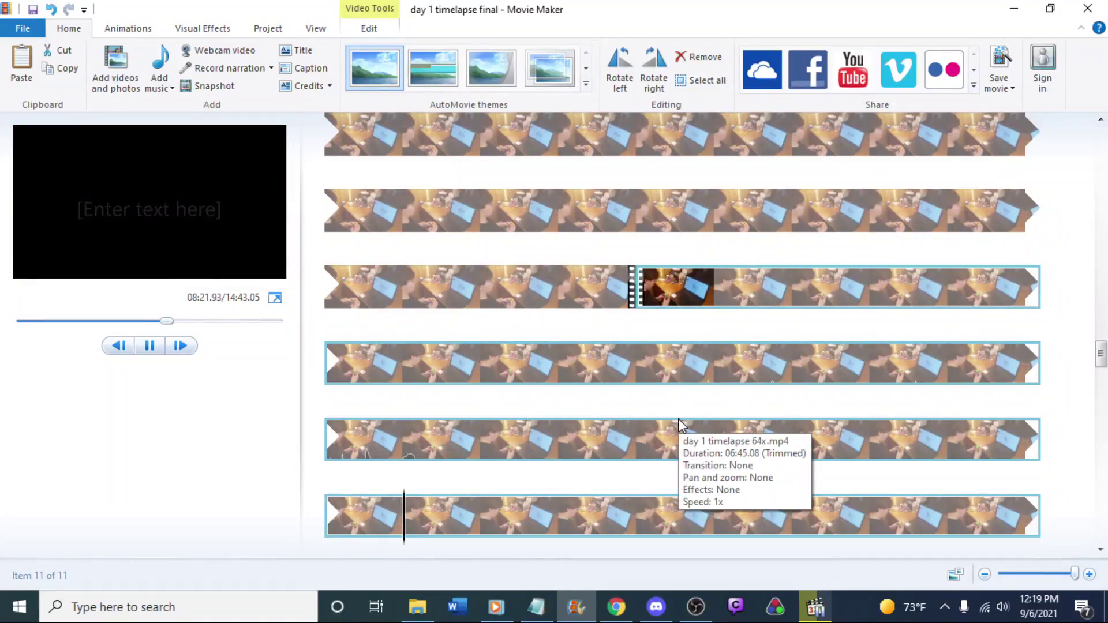
key("space")
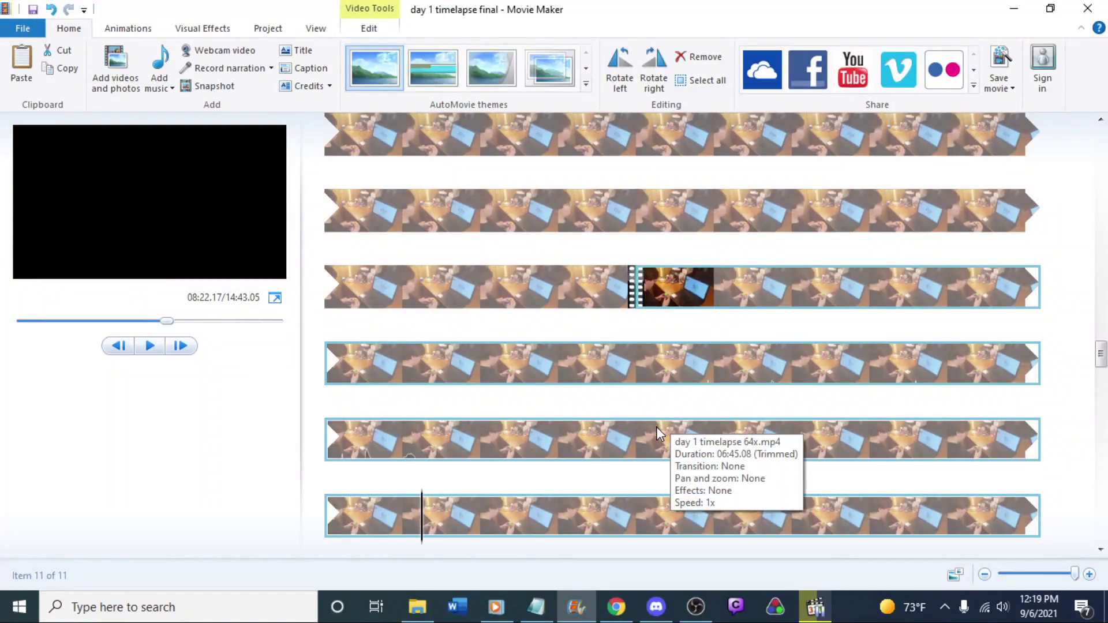
right_click(426, 515)
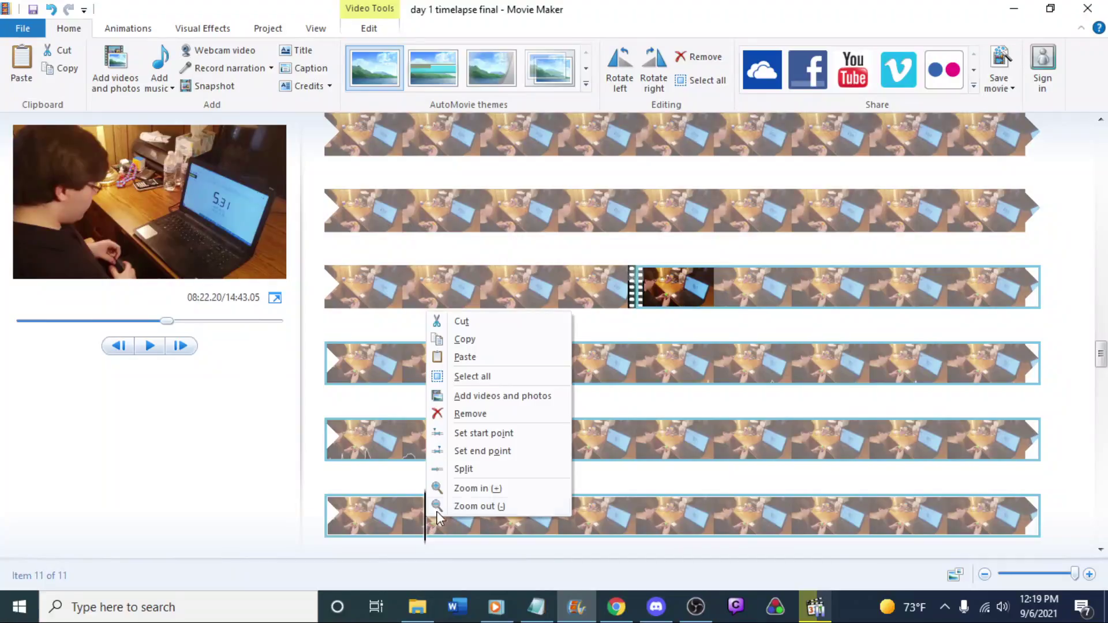
left_click(468, 469)
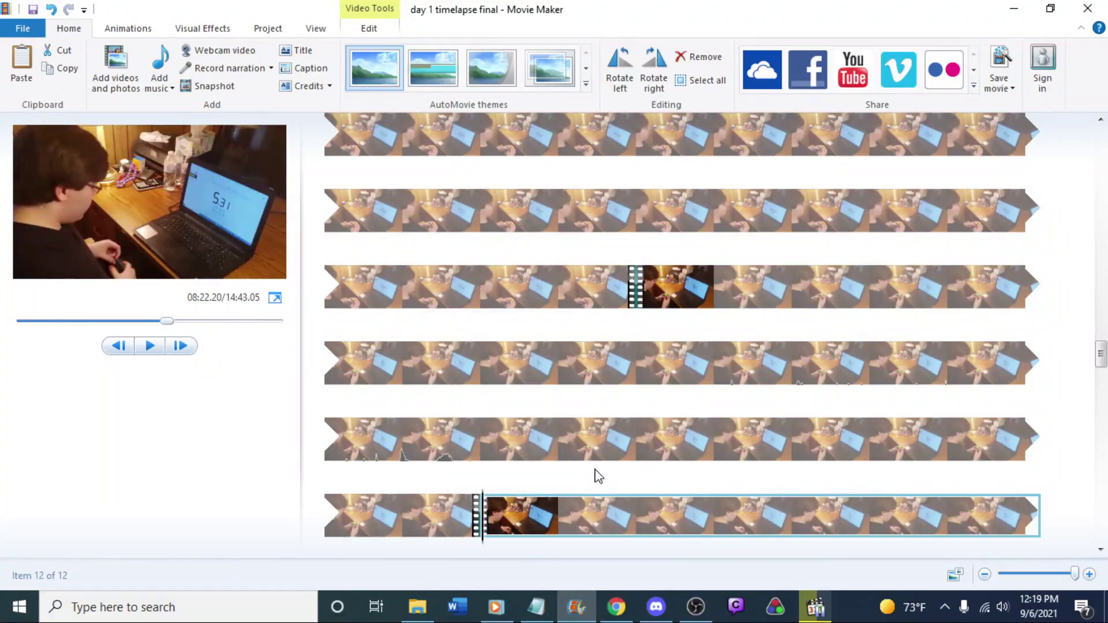
Switch to the video player and step back from 08:31 to around 08:02 to review the title cards there
scroll(598, 476, "down", 2)
left_click(804, 605)
left_click(626, 303)
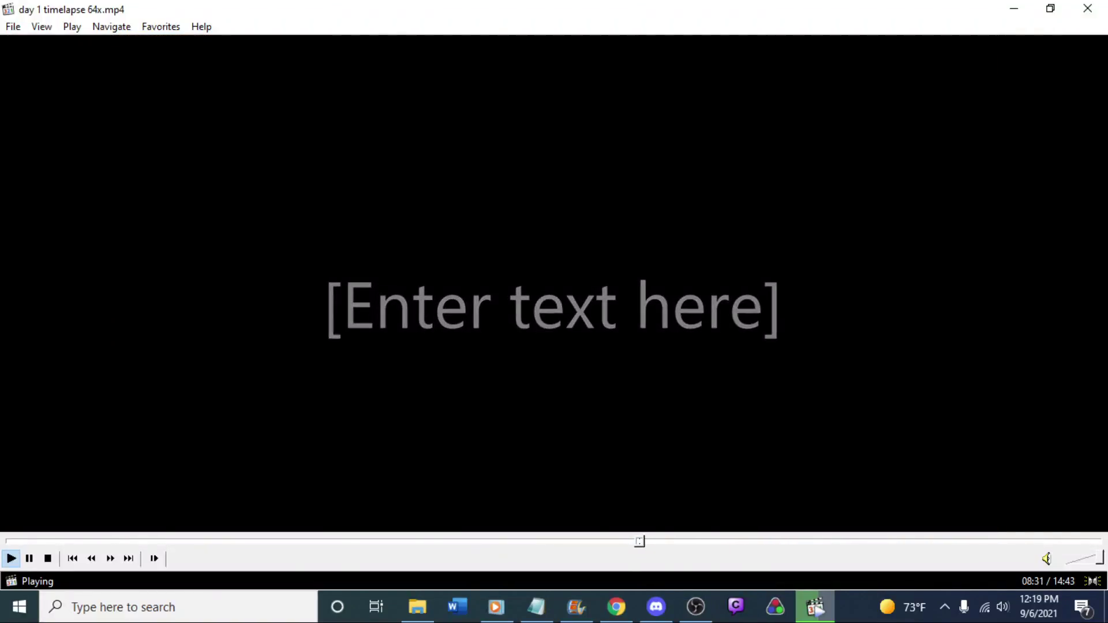
key("Left")
key("Left")
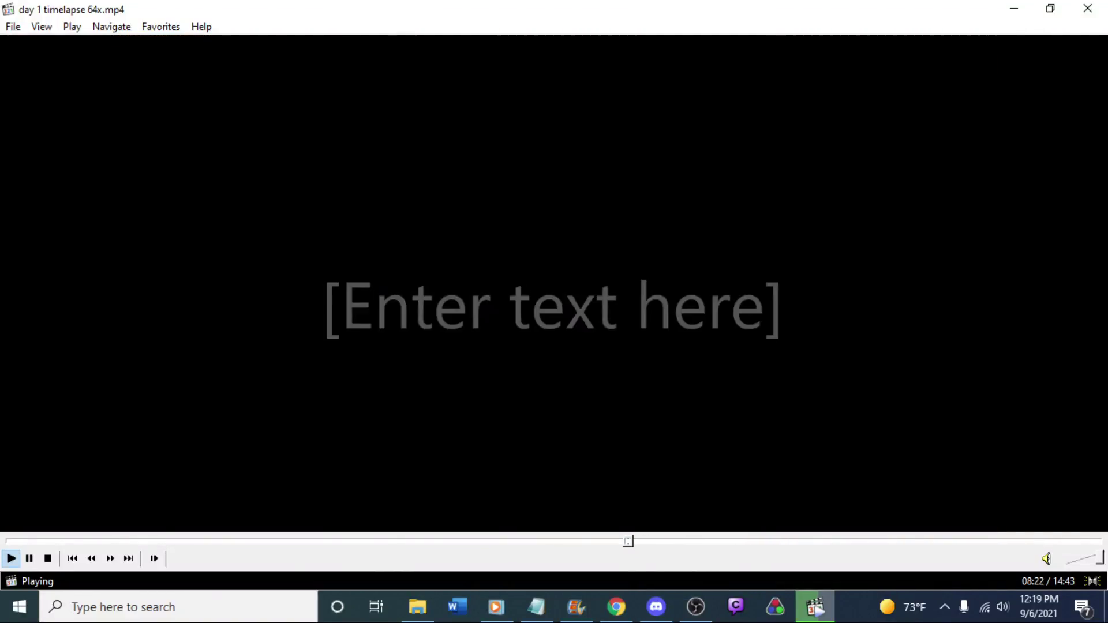
key("Left")
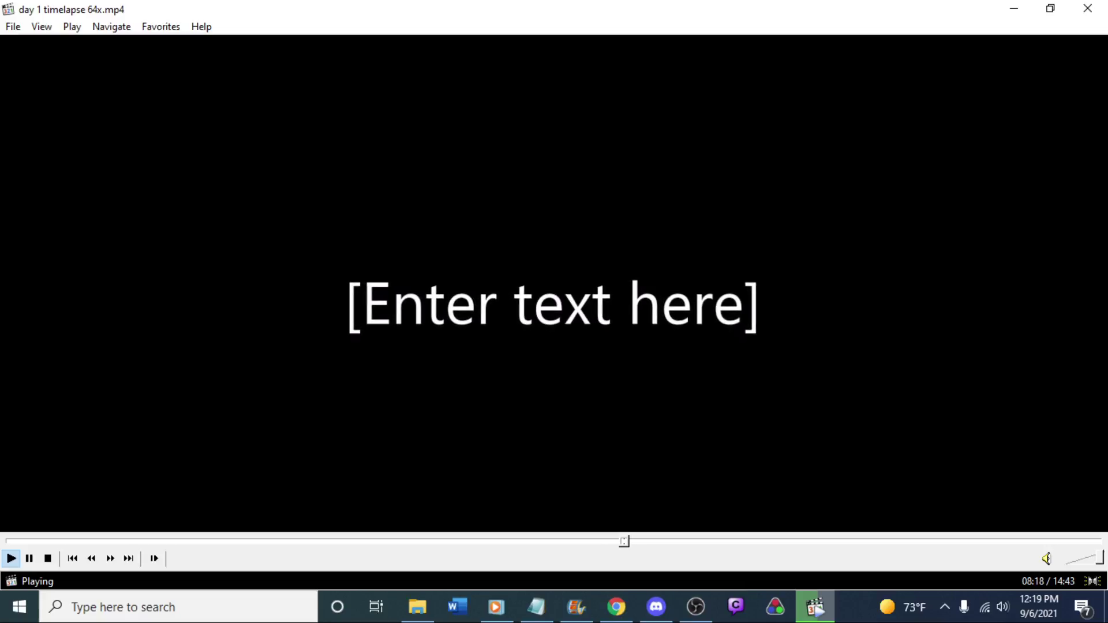
key("Left")
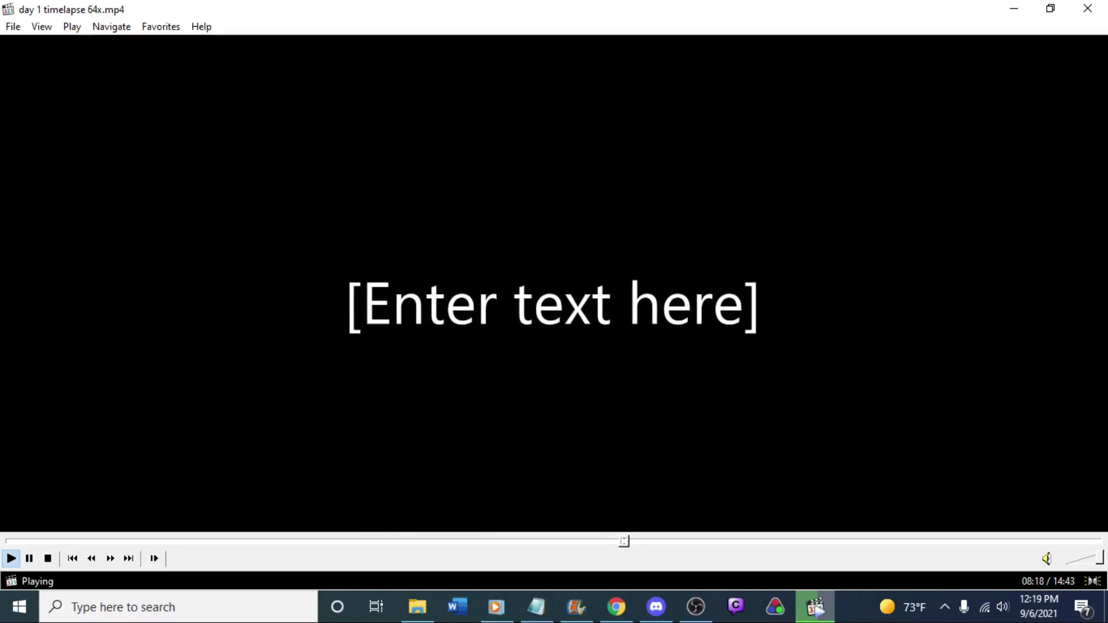
key("Left")
key("Left")
key("Left")
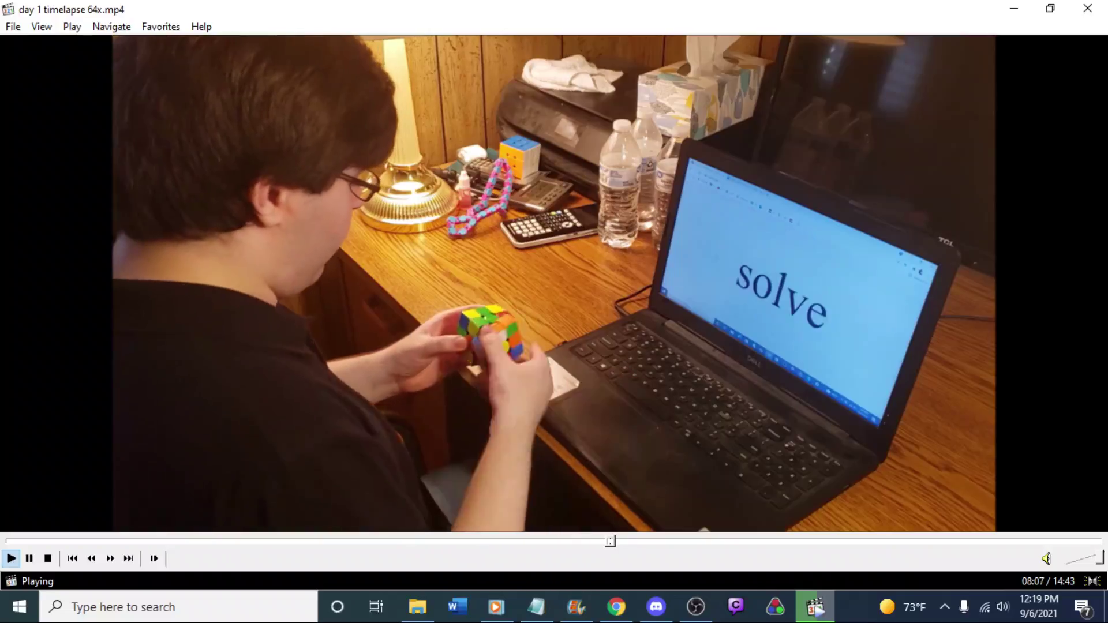
key("Left")
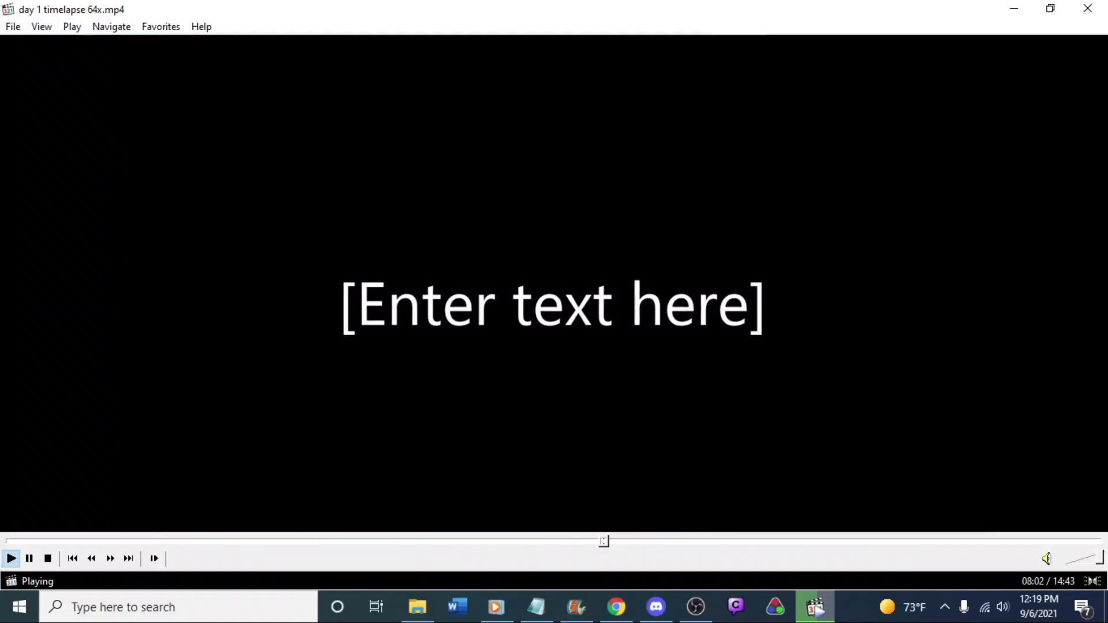
Play forward through the footage past 08:22 and pause on the title card starting around 08:25
key("Left")
key("Right")
key("Right")
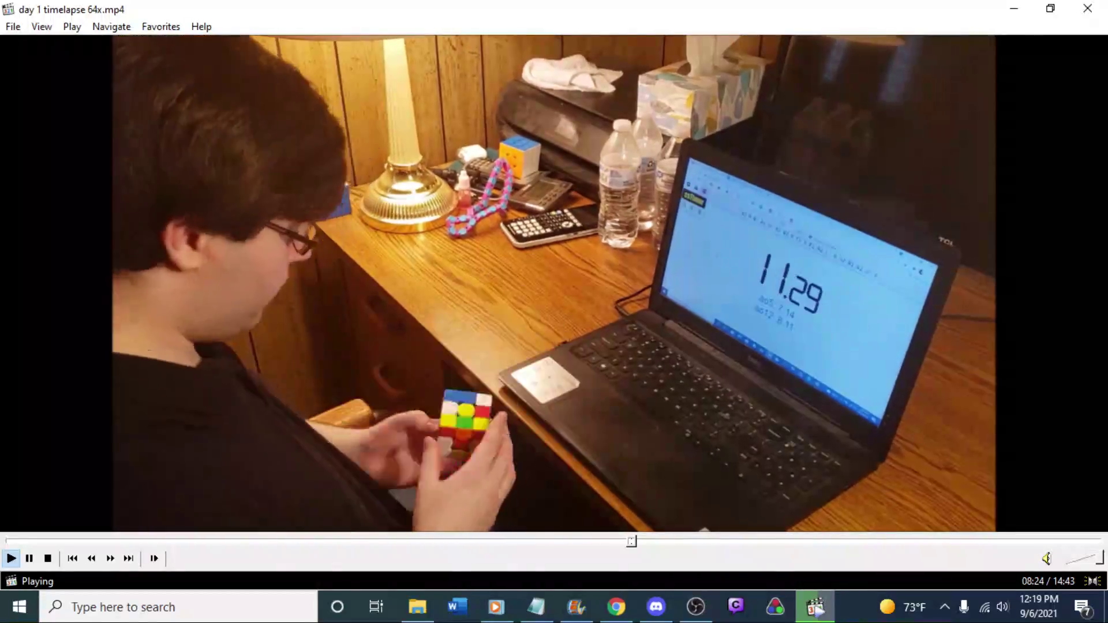
key("space")
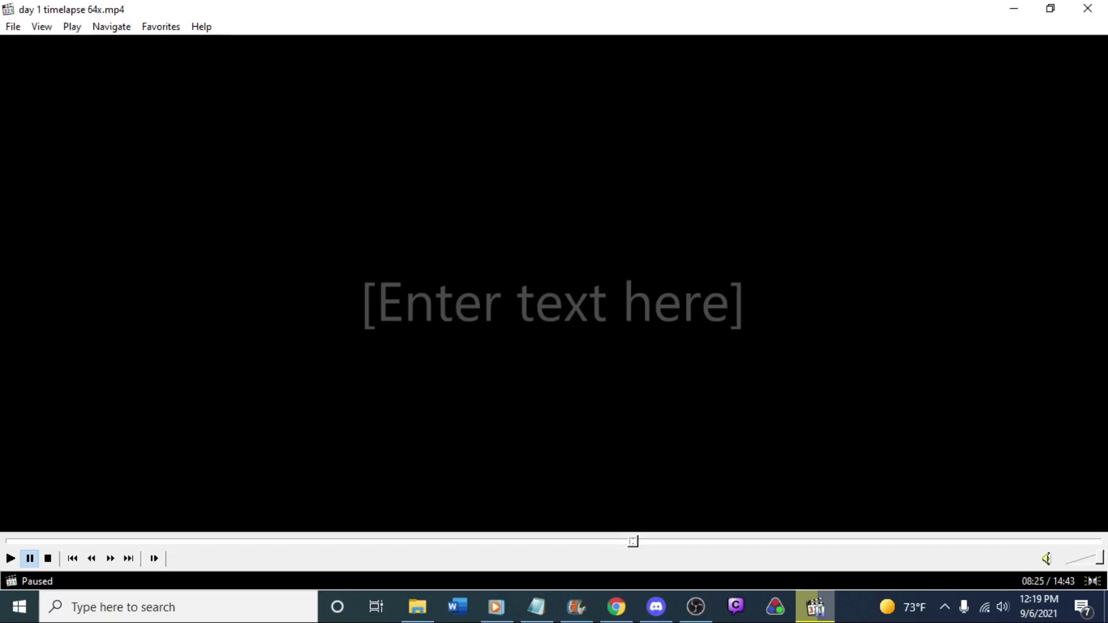
key("Left")
key("Left")
key("space")
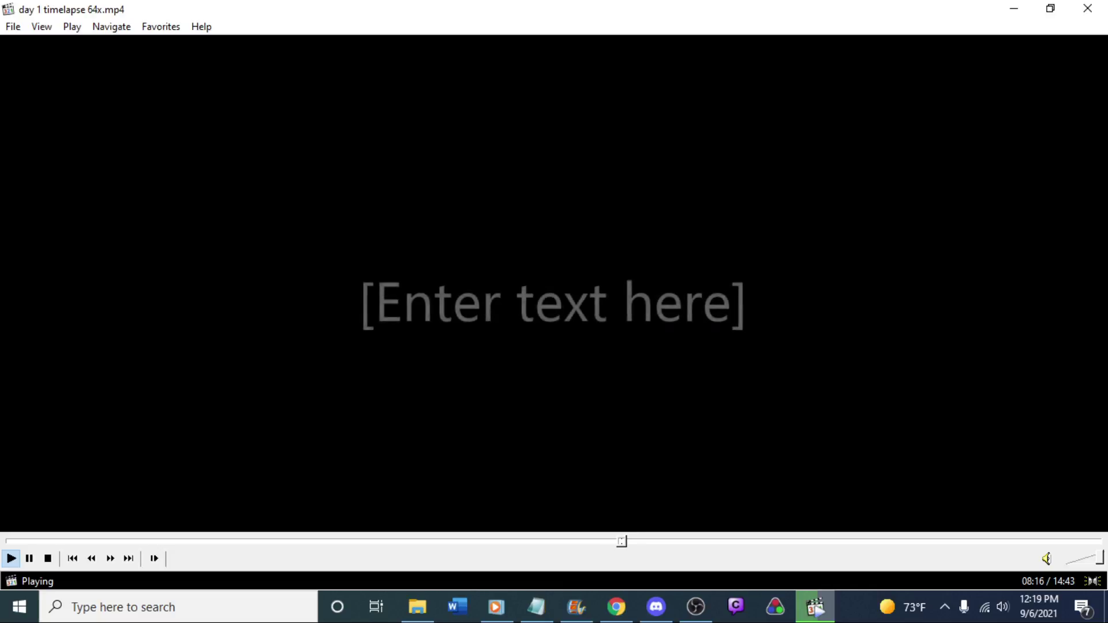
key("Right")
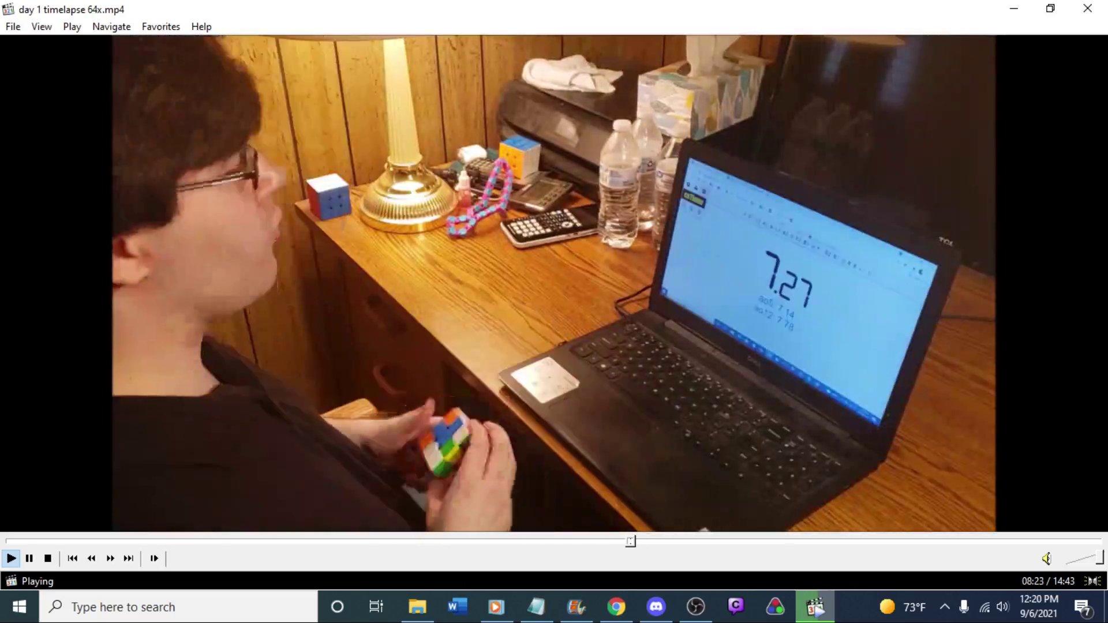
key("space")
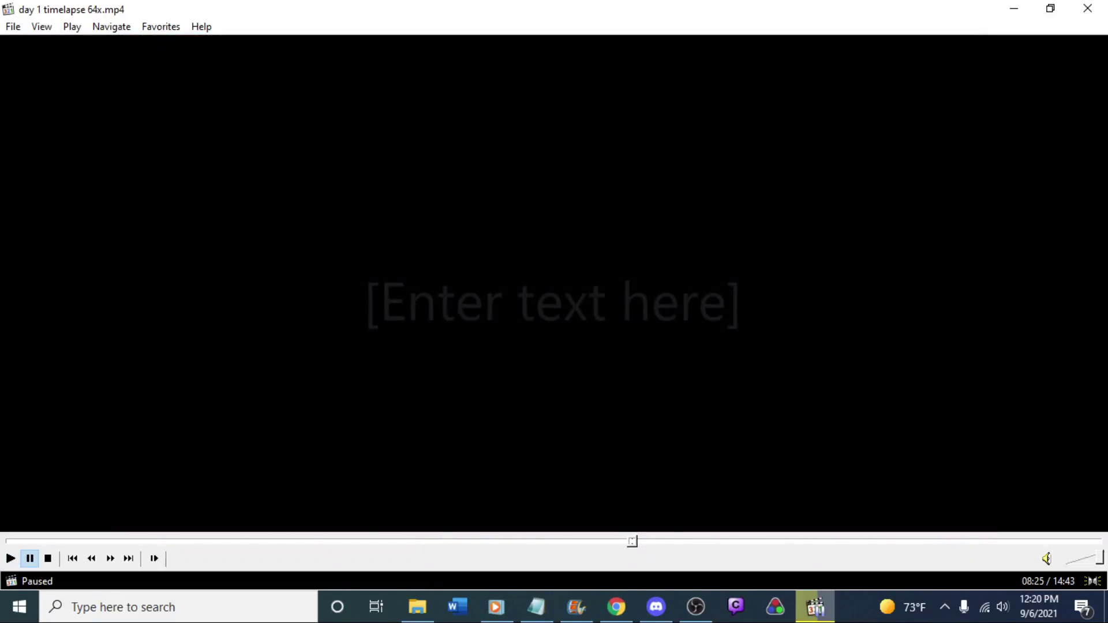
Switch to Movie Maker, find the last frame before the title card past 08:23, and split the timelapse clip at 08:24.40
left_click(582, 616)
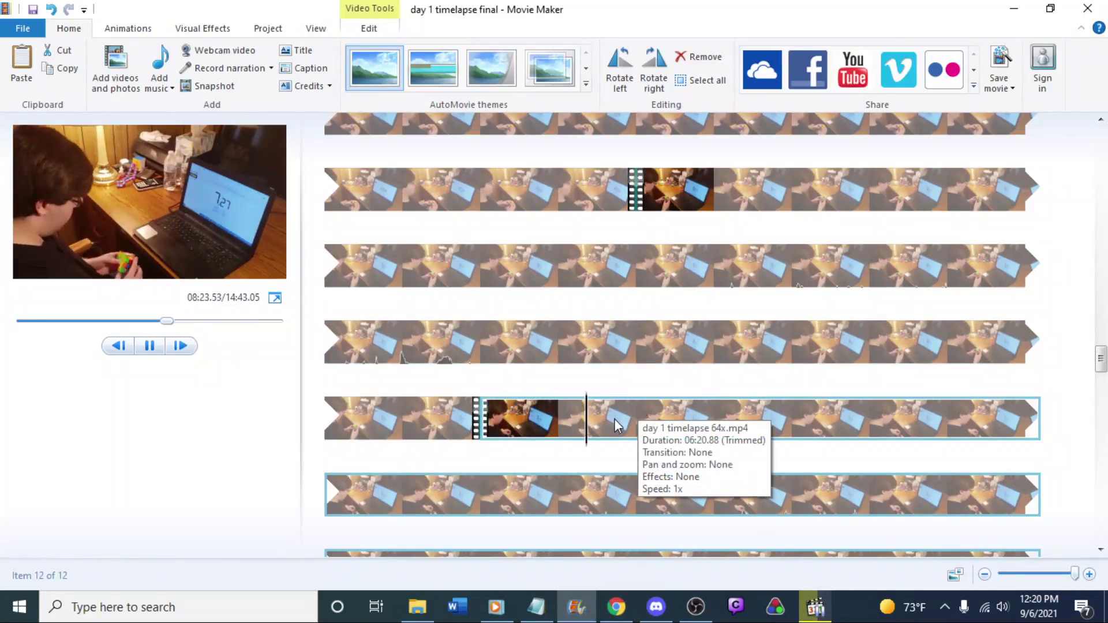
left_click(657, 418)
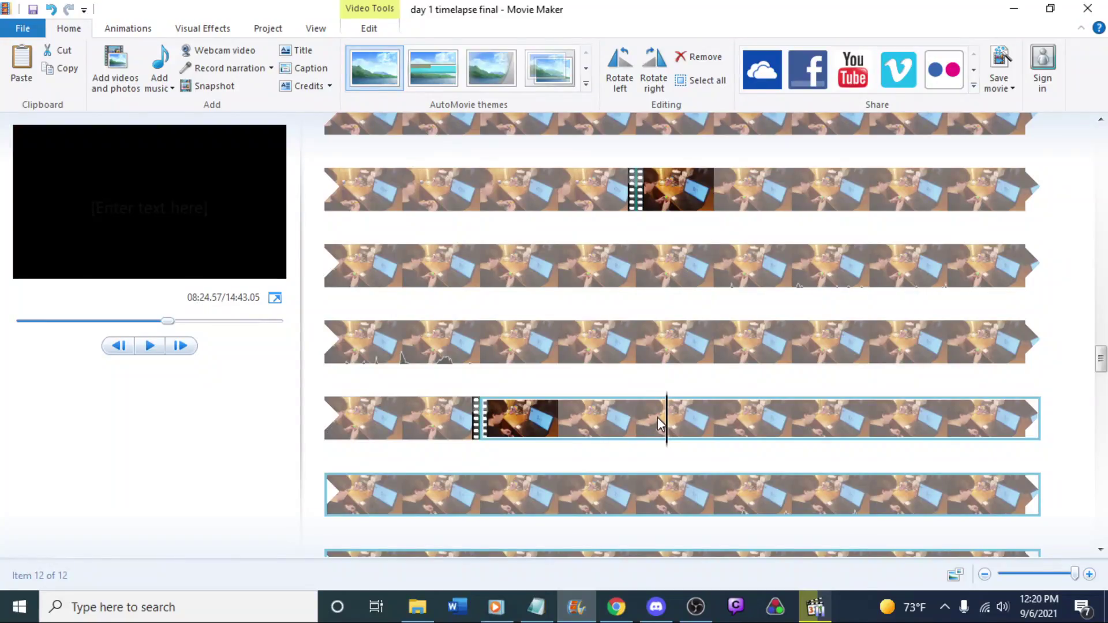
left_click(658, 423)
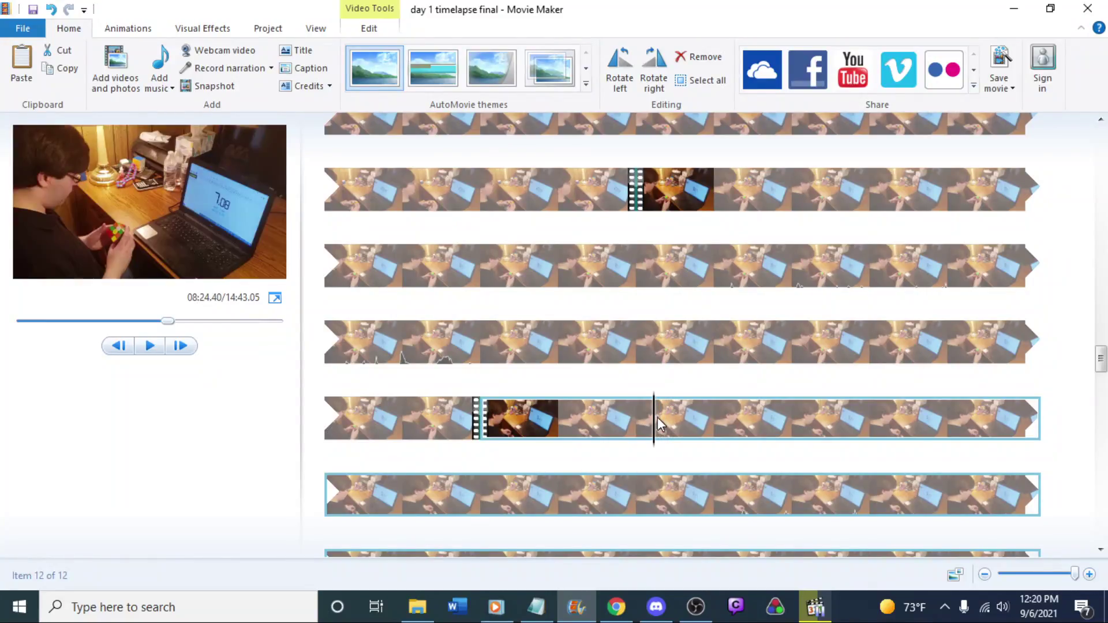
right_click(654, 438)
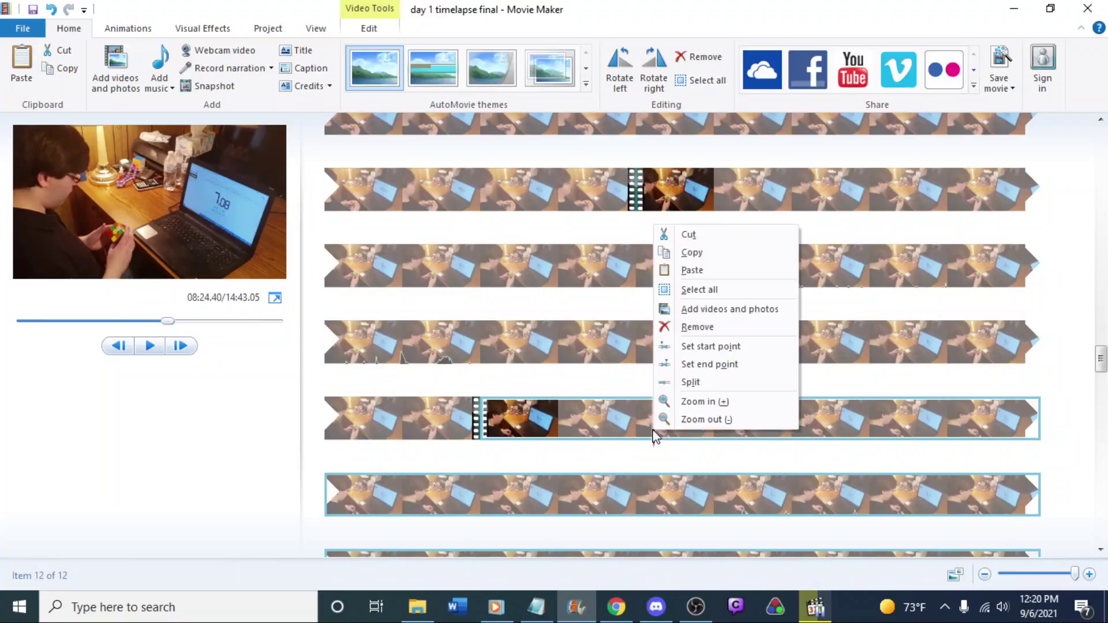
left_click(690, 383)
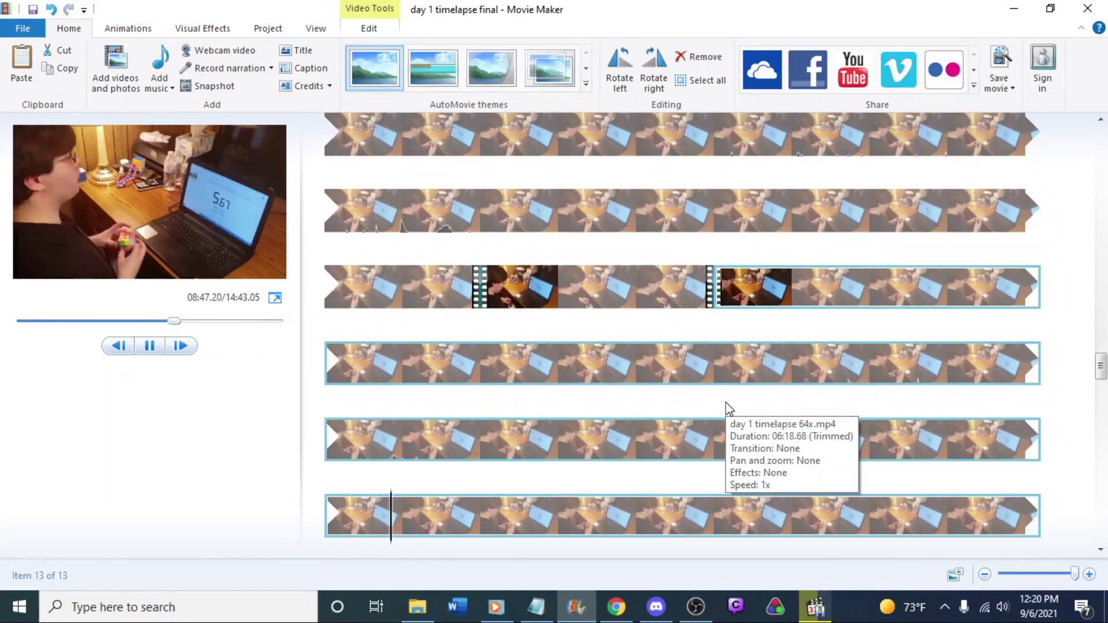
key("space")
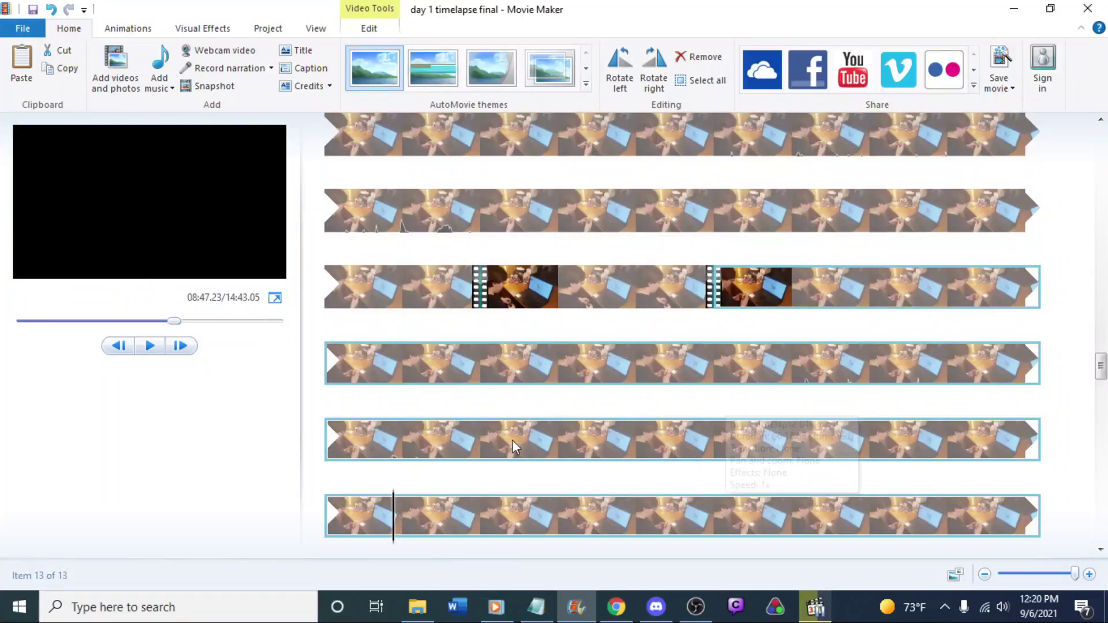
right_click(395, 513)
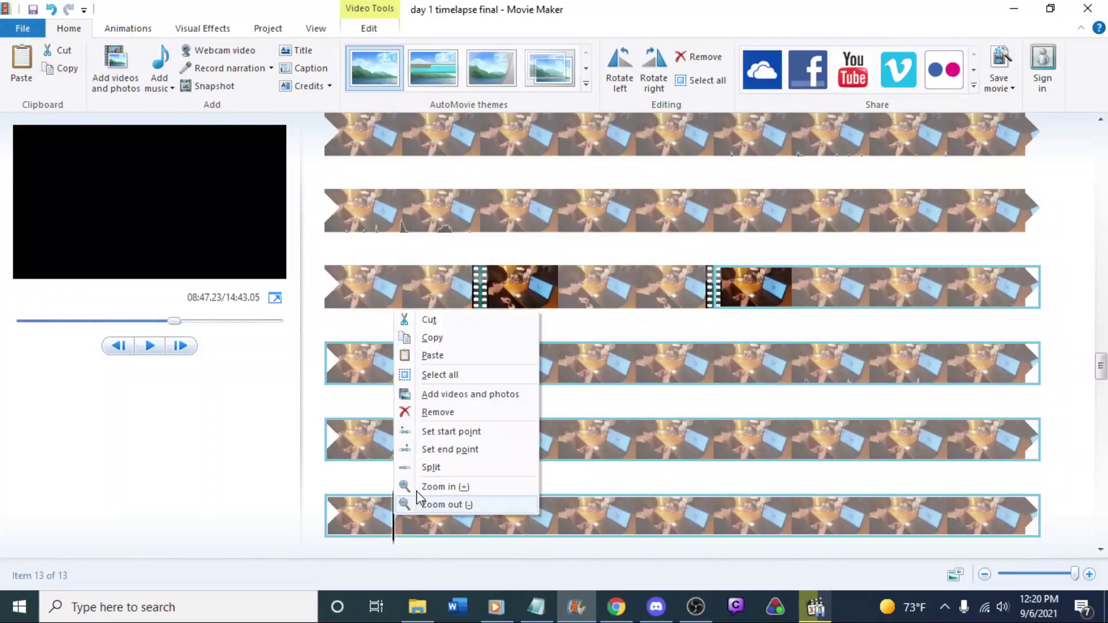
left_click(432, 466)
key("ctrl+z")
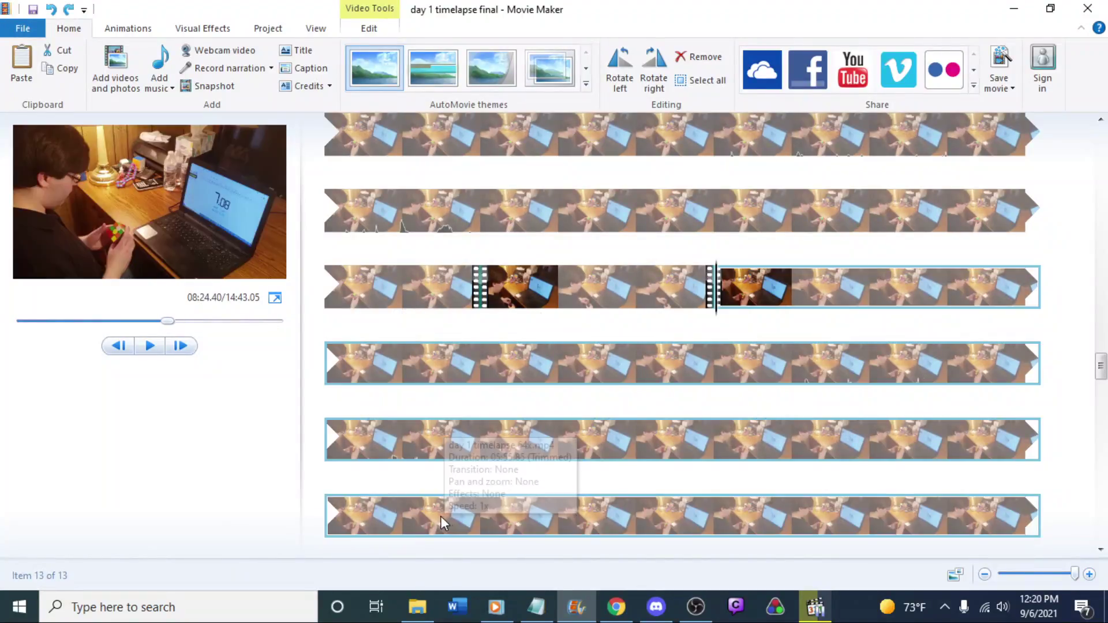
Find the first frame after the title card sequence past 08:24 and split the timelapse clip at 08:47.27
key("space")
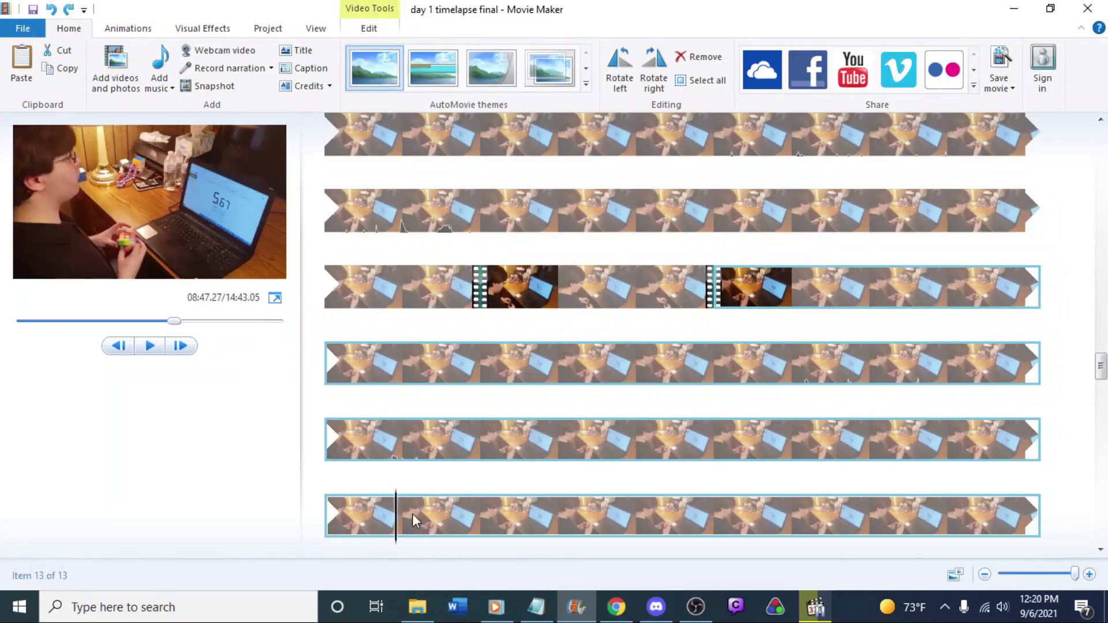
right_click(396, 518)
left_click(429, 460)
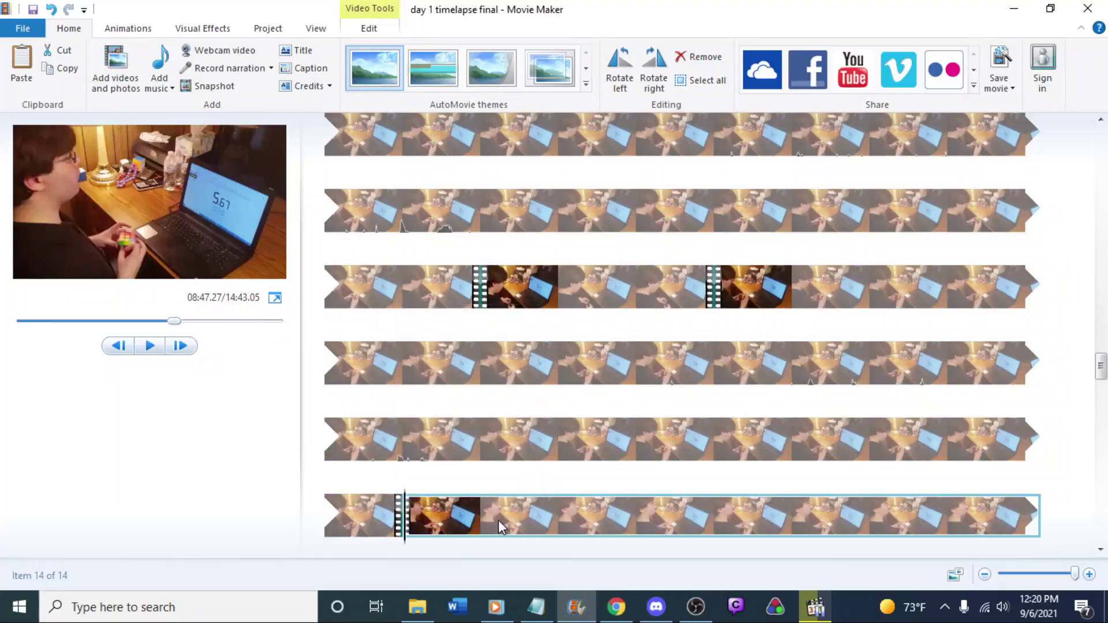
Switch to the video player, play forward from 08:25, and pause on the title card around 08:55
left_click(824, 616)
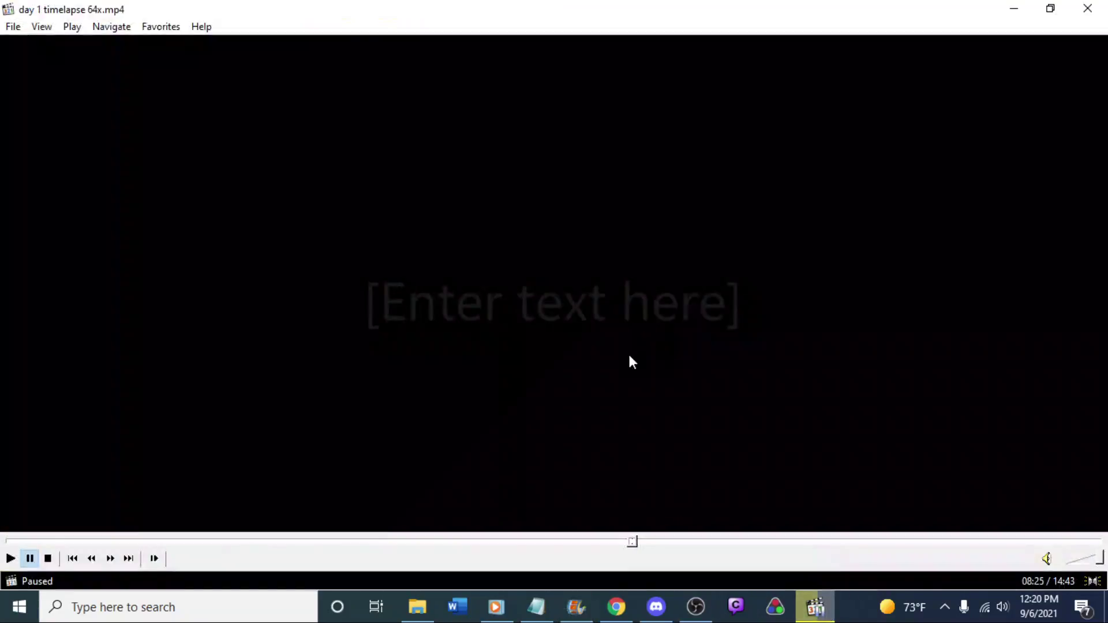
left_click(629, 357)
left_click(630, 357)
left_click(629, 357)
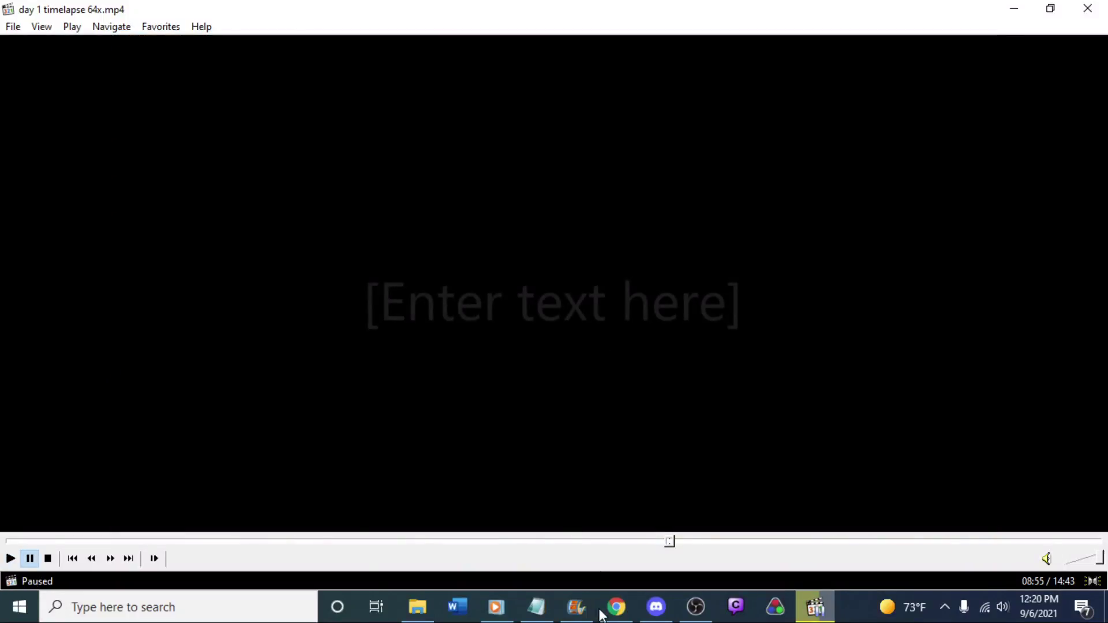
Switch to Movie Maker, find the last frame before the title card near 08:55, and split the timelapse clip at 08:54.77
left_click(601, 615)
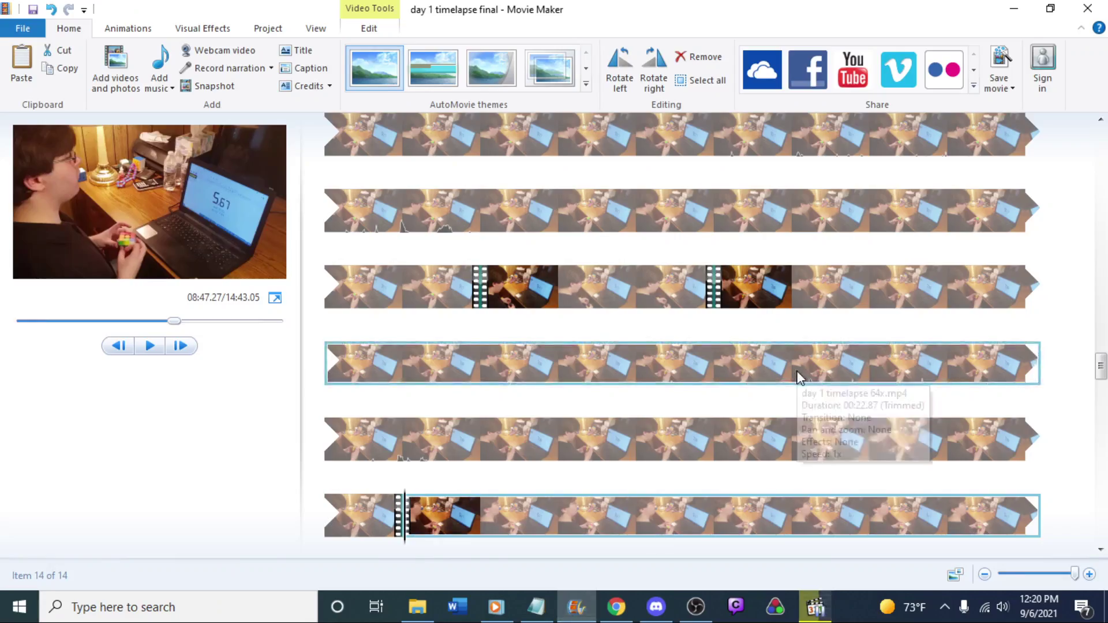
key("space")
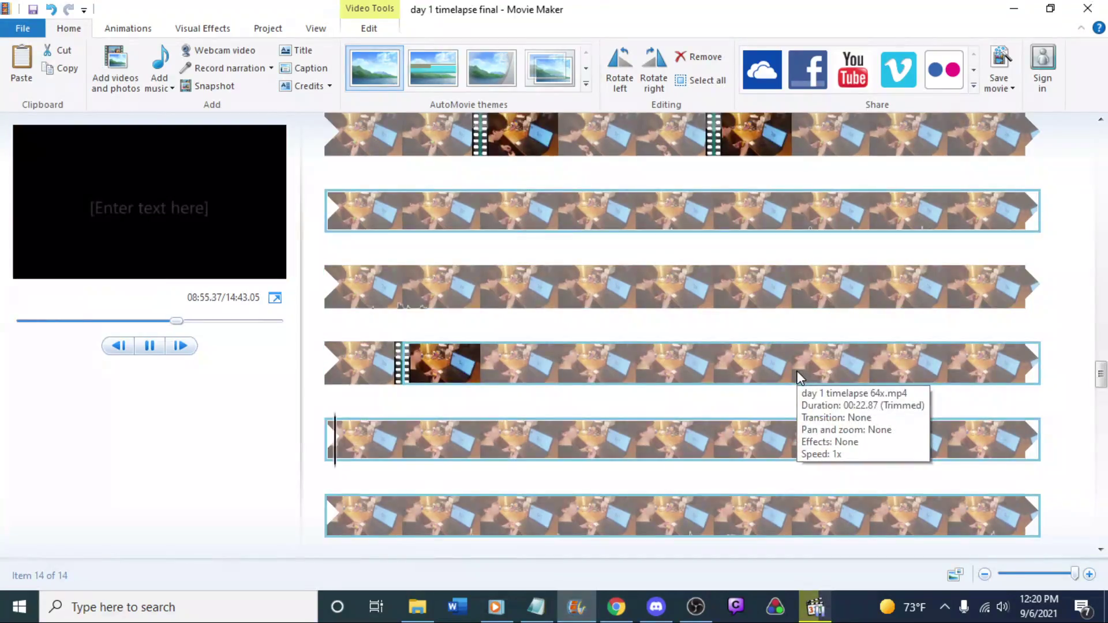
left_click(955, 375)
key("space")
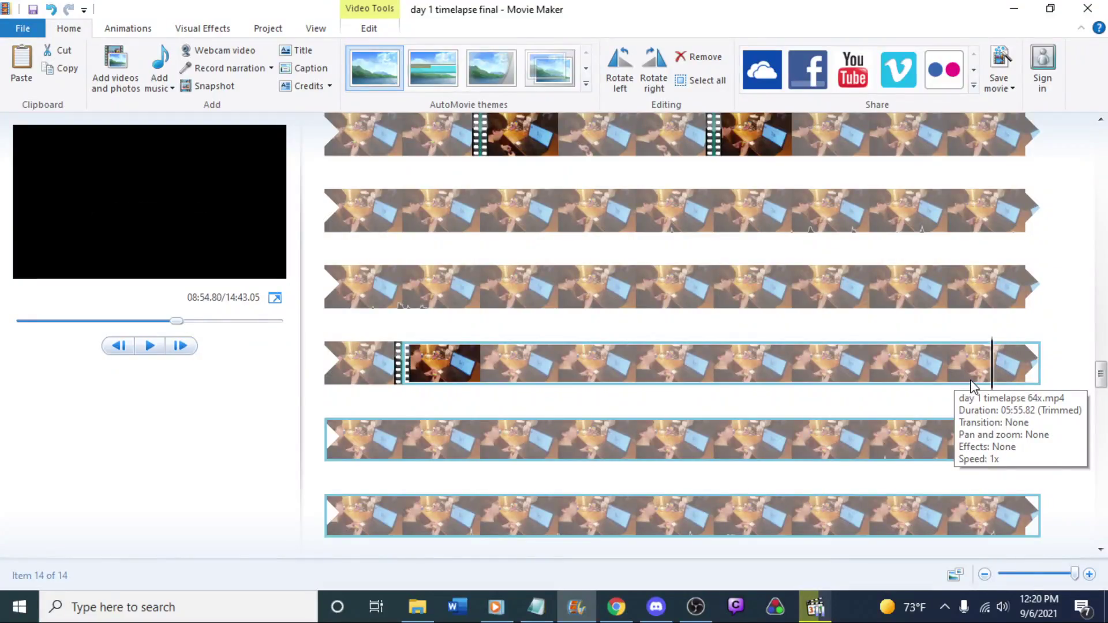
key("j")
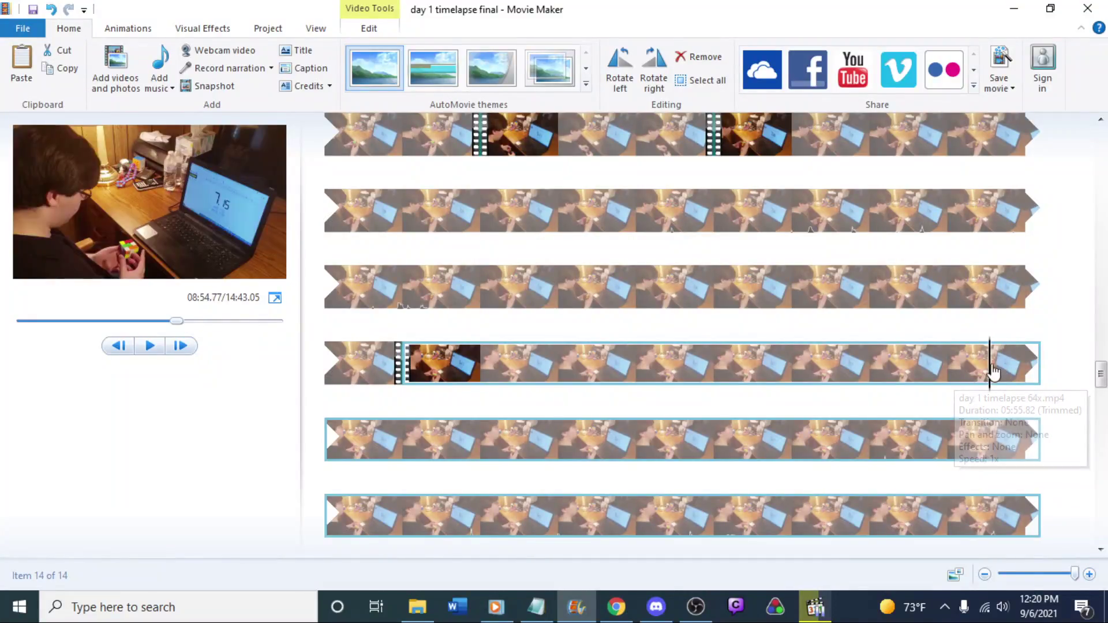
right_click(1002, 367)
left_click(880, 522)
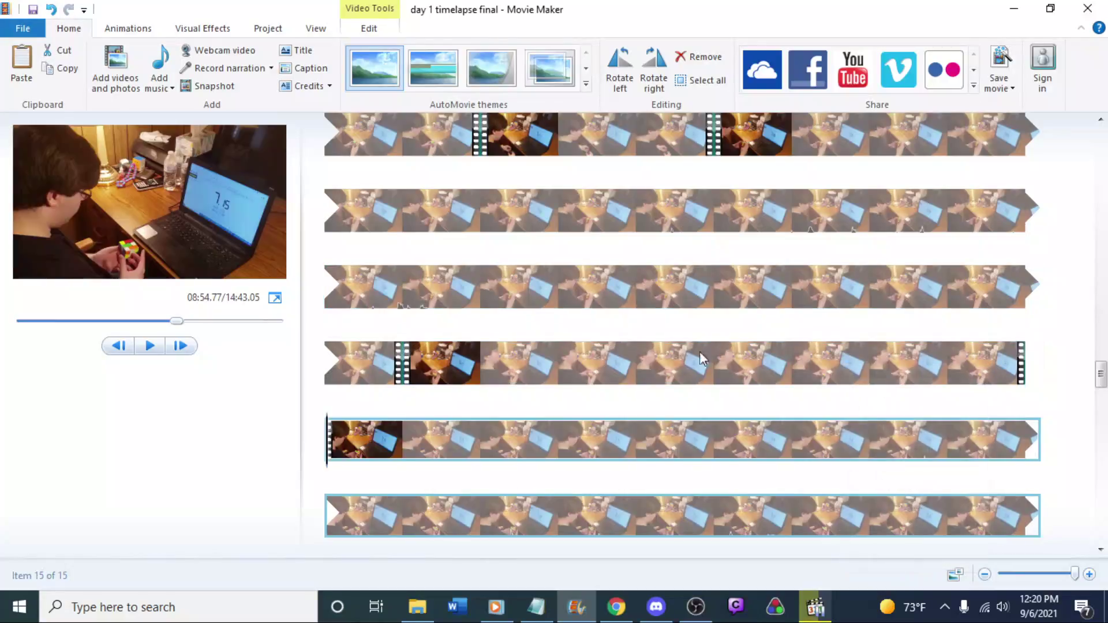
Skip forward through the timelapse clip from 08:54.77 to 11:09.53 to look for the end of the title card sequence
key("Down")
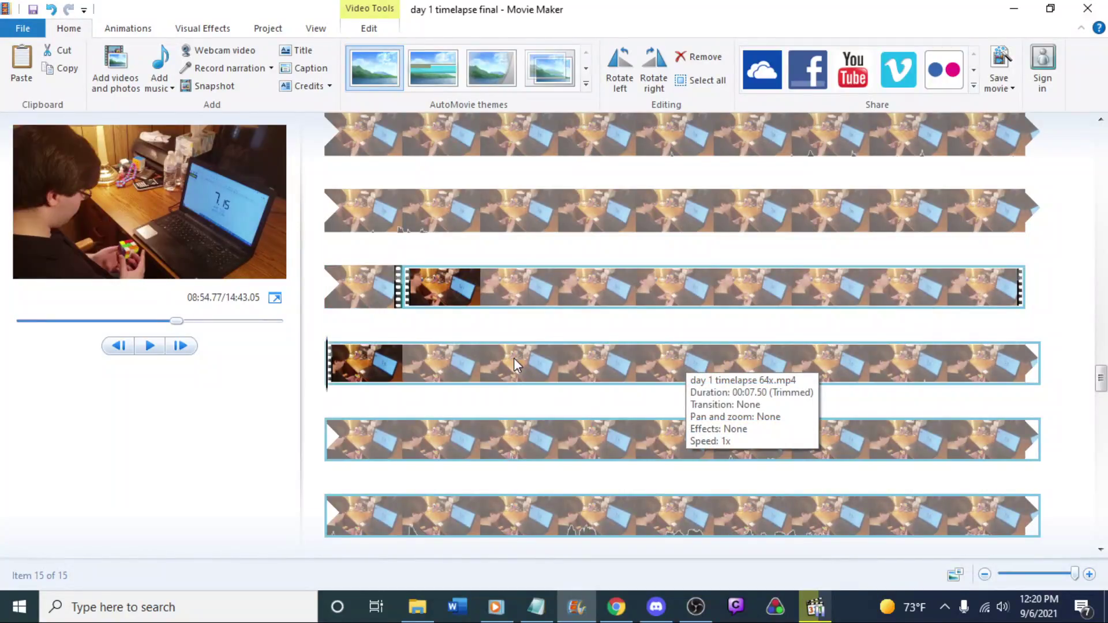
key("Up")
key("Down")
key("Down")
key("Down")
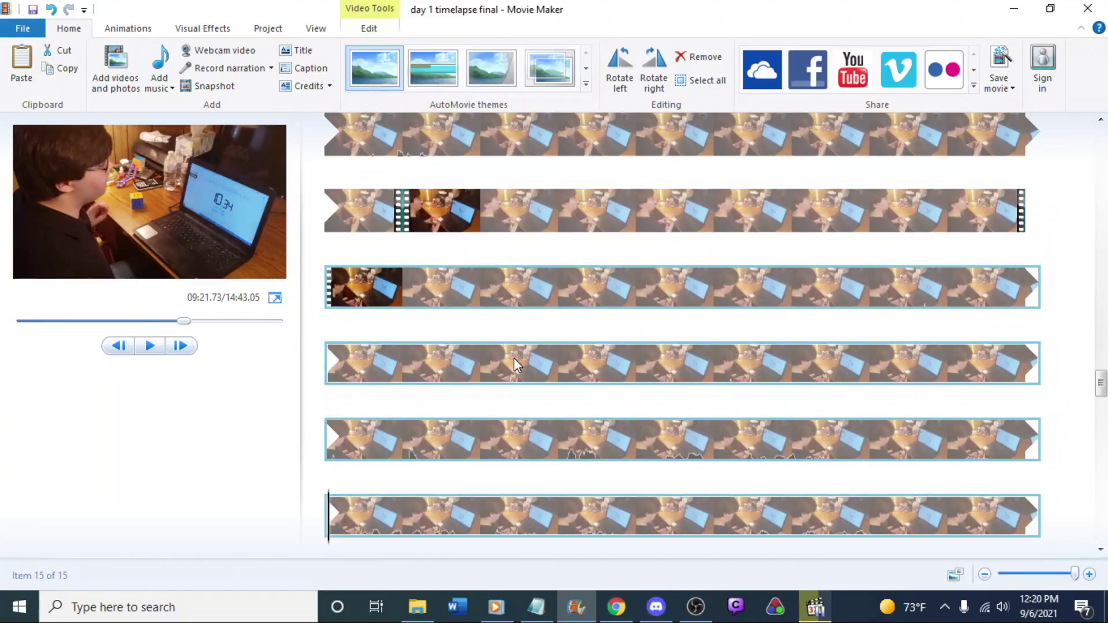
key("space")
key("Down")
key("Down")
key("Down")
key("Down")
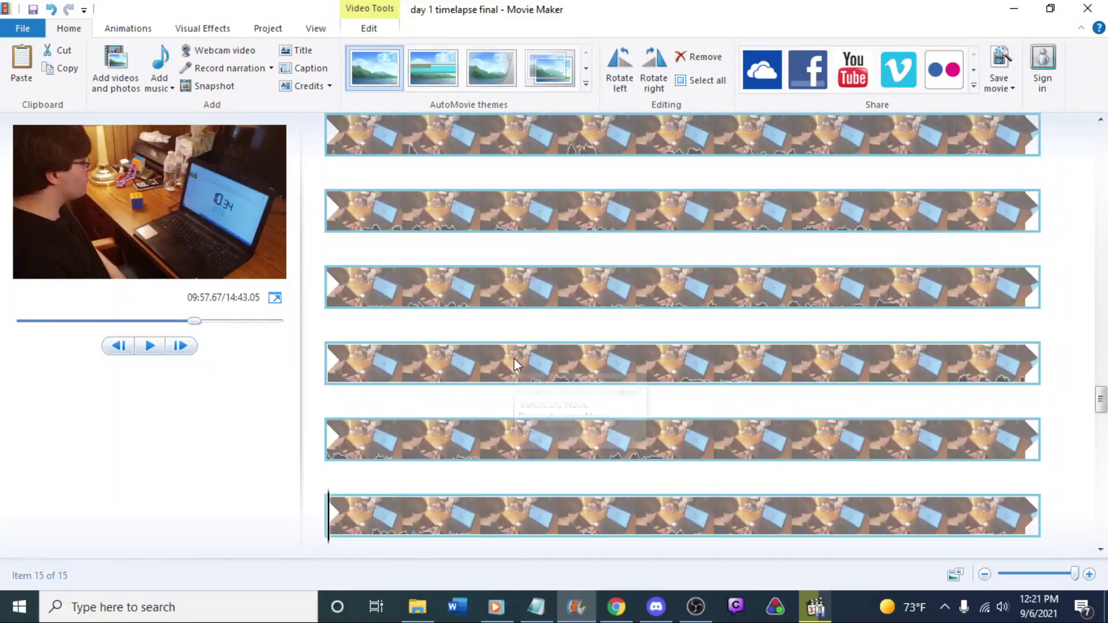
key("Down")
key("Down")
key("Down")
key("Down")
key("Down")
key("Down")
key("Down")
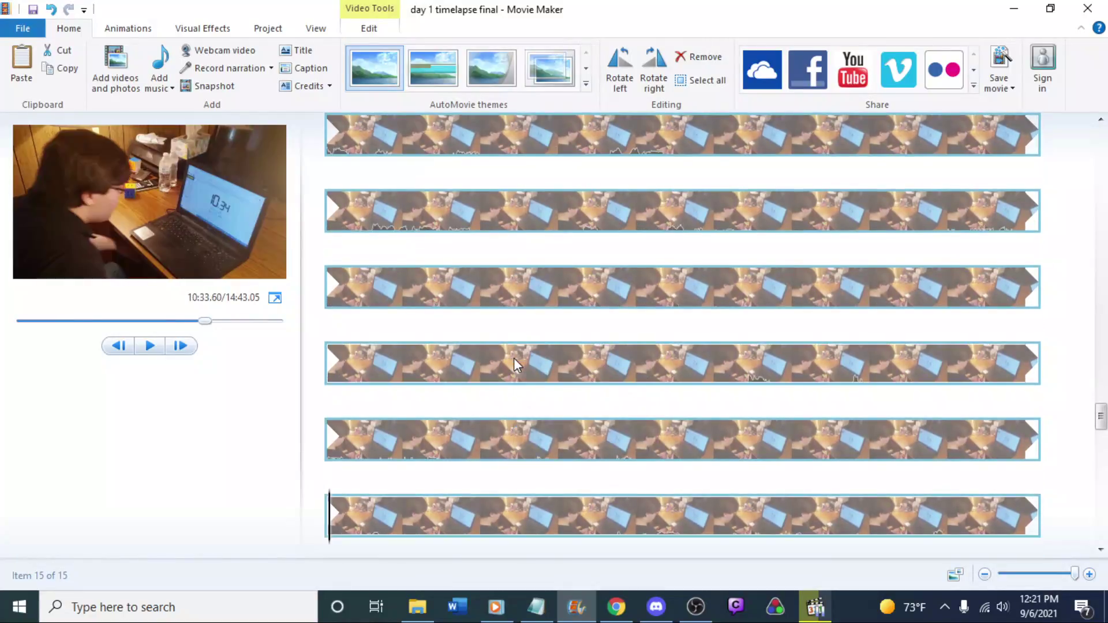
key("Down")
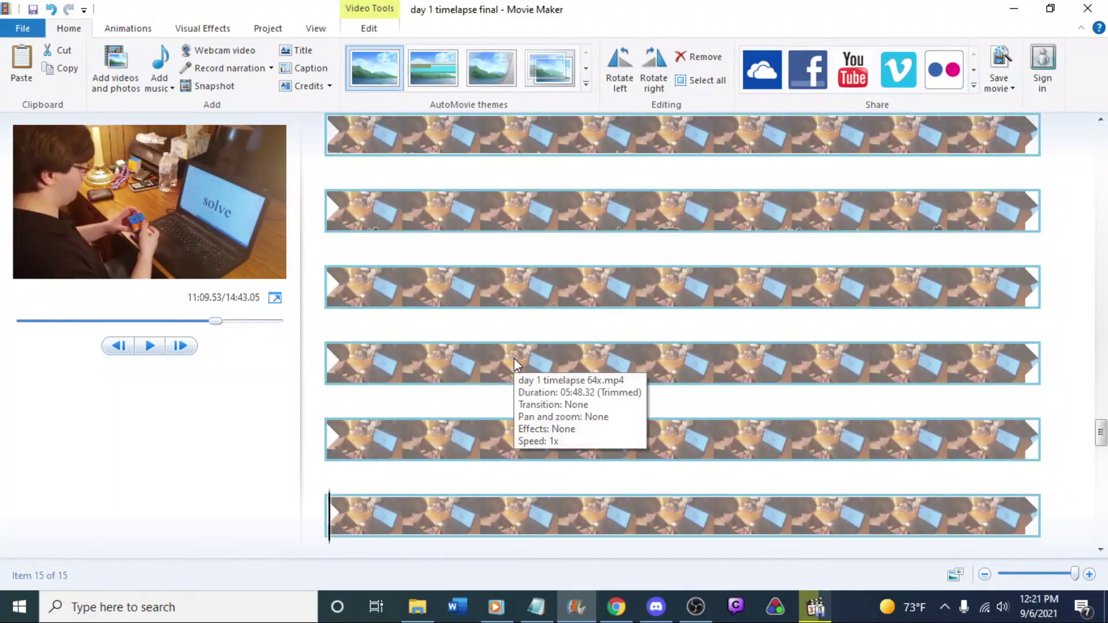
Step back from 11:09, find the first frame after the title card sequence, and split the timelapse clip at 11:07.60
key("space")
key("Up")
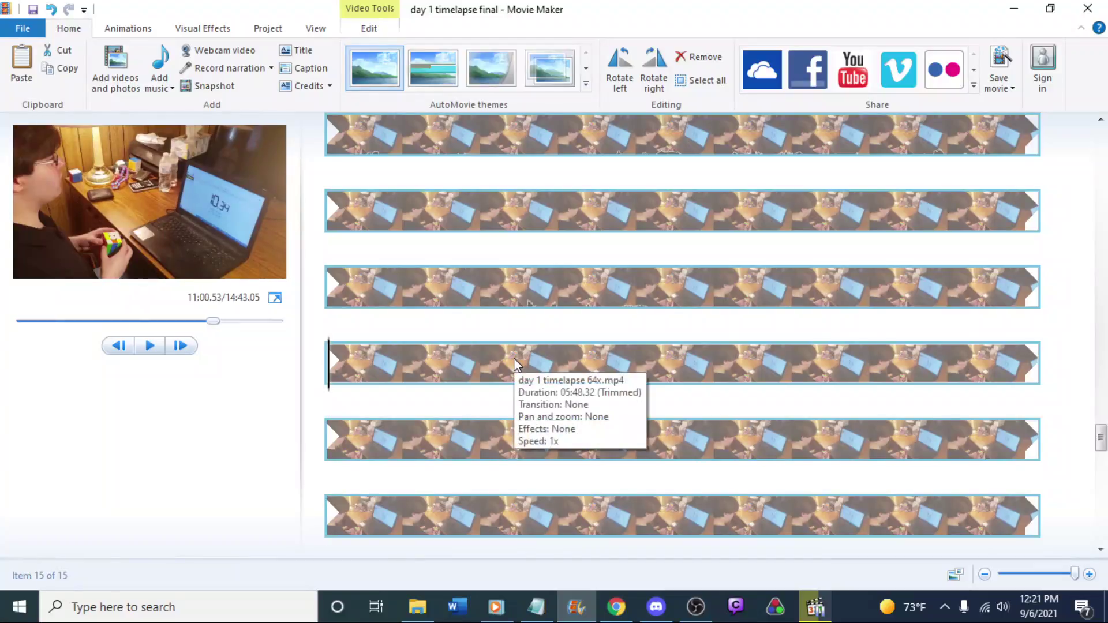
key("Up")
key("space")
key("space")
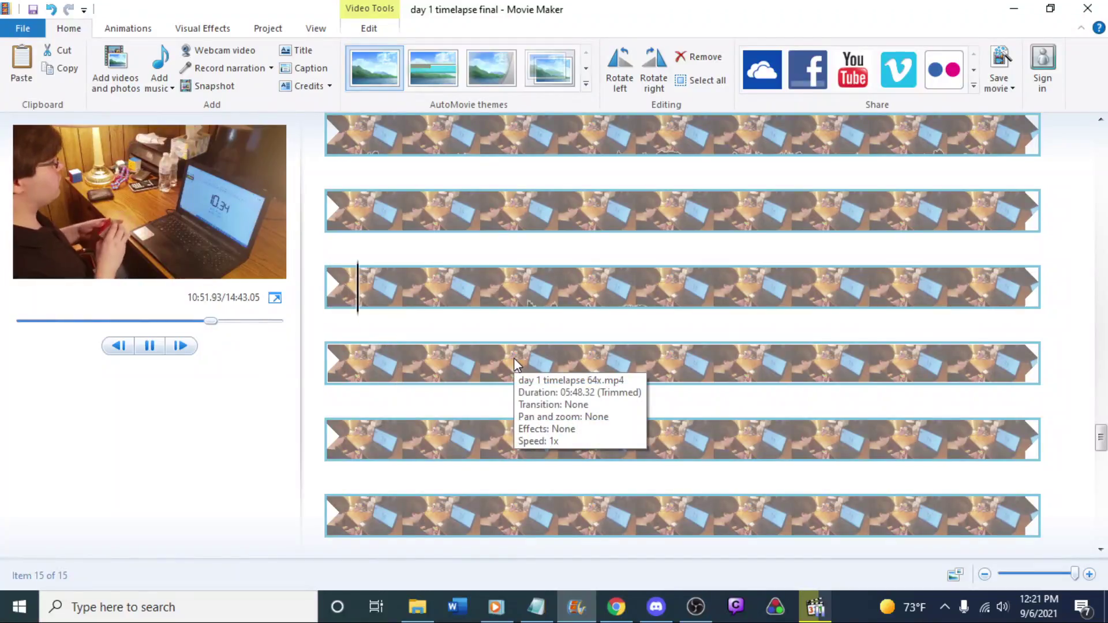
key("Down")
key("space")
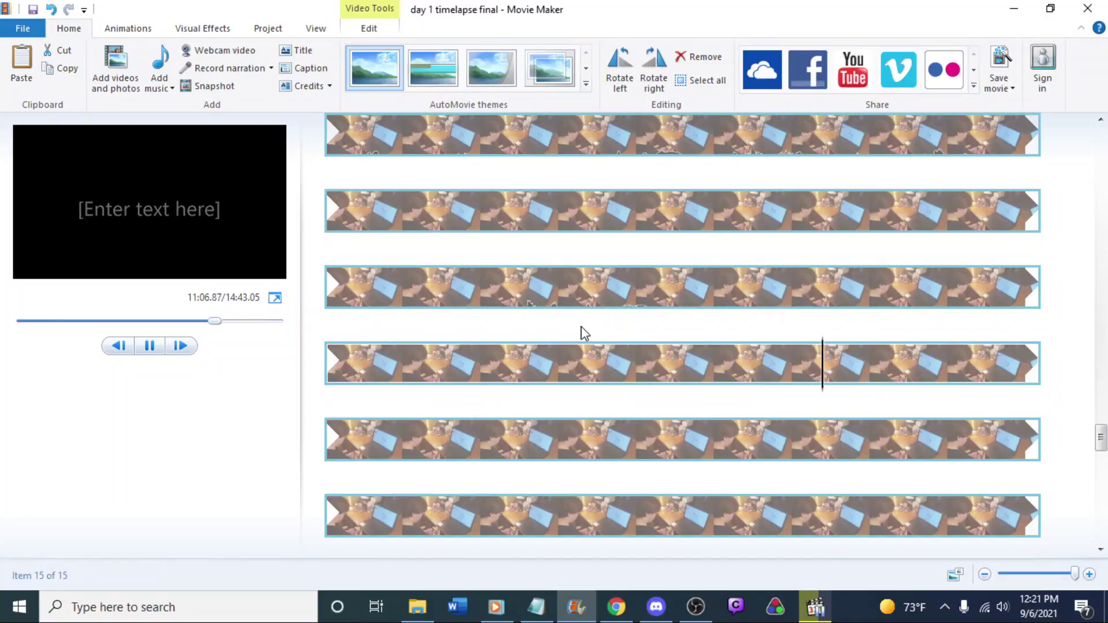
key("space")
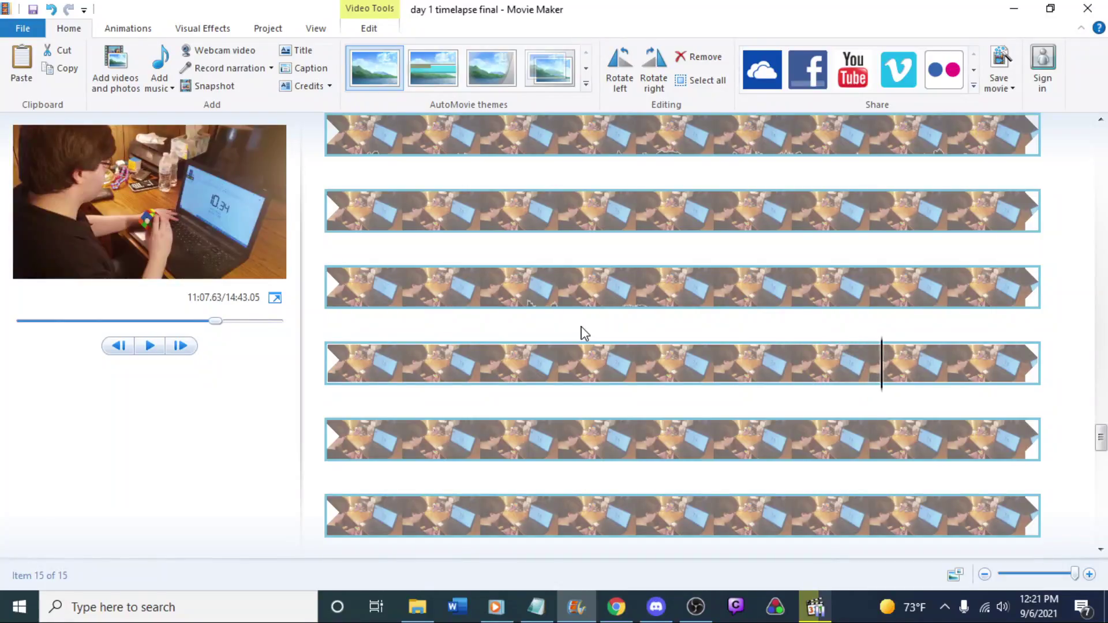
key("j")
key("l")
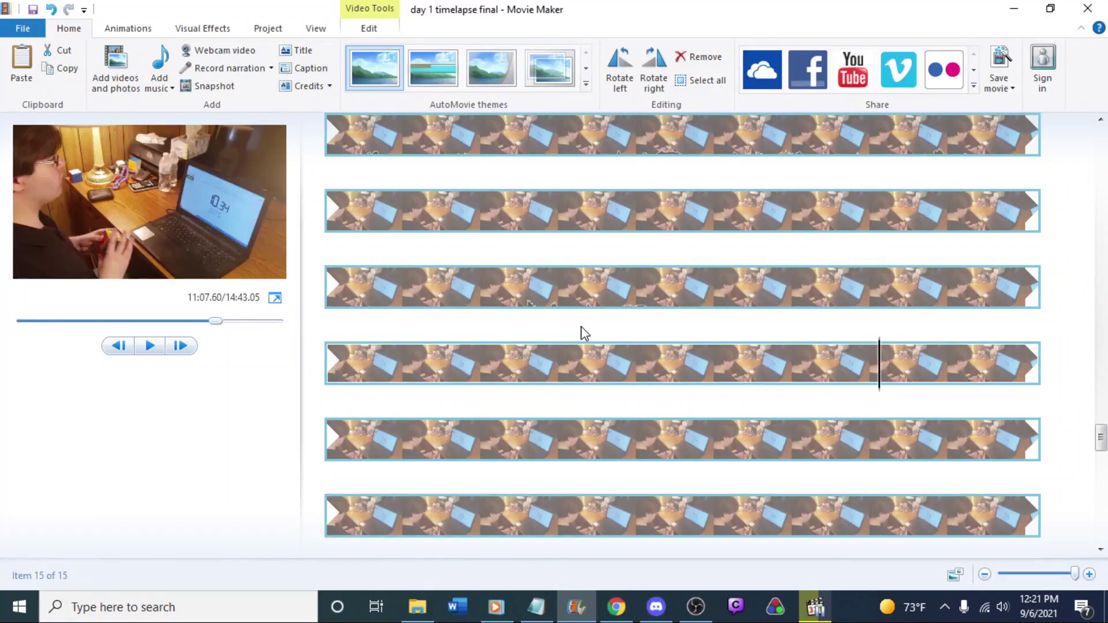
right_click(884, 365)
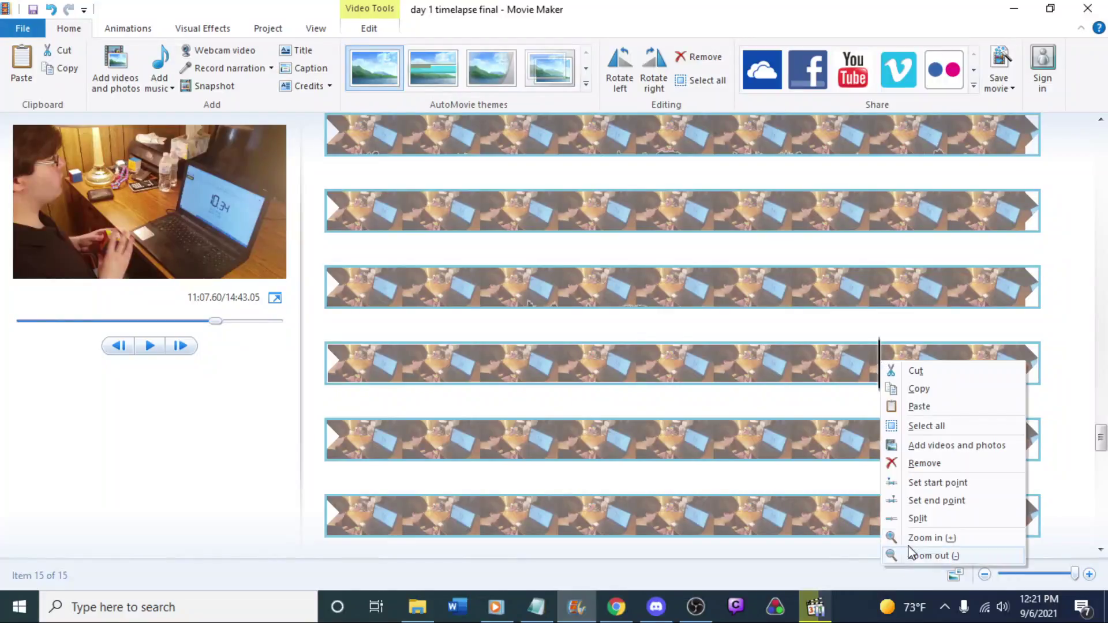
left_click(918, 518)
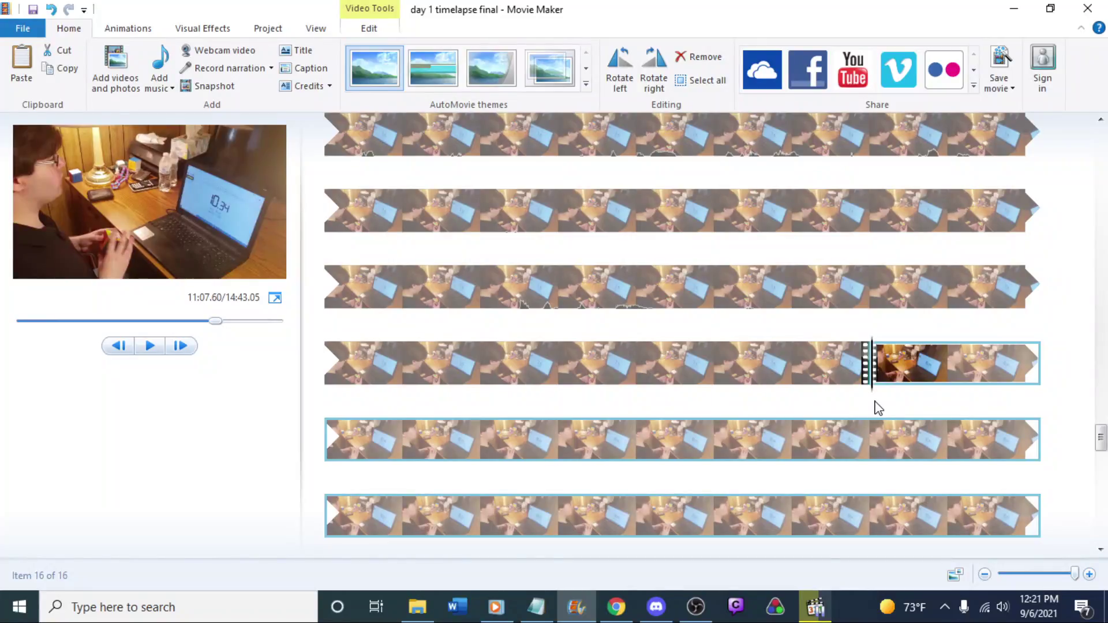
Skip through the footage between 11:07 and 11:36 to look for the next title card, returning to 11:09.60
key("Down")
key("Down")
key("Down")
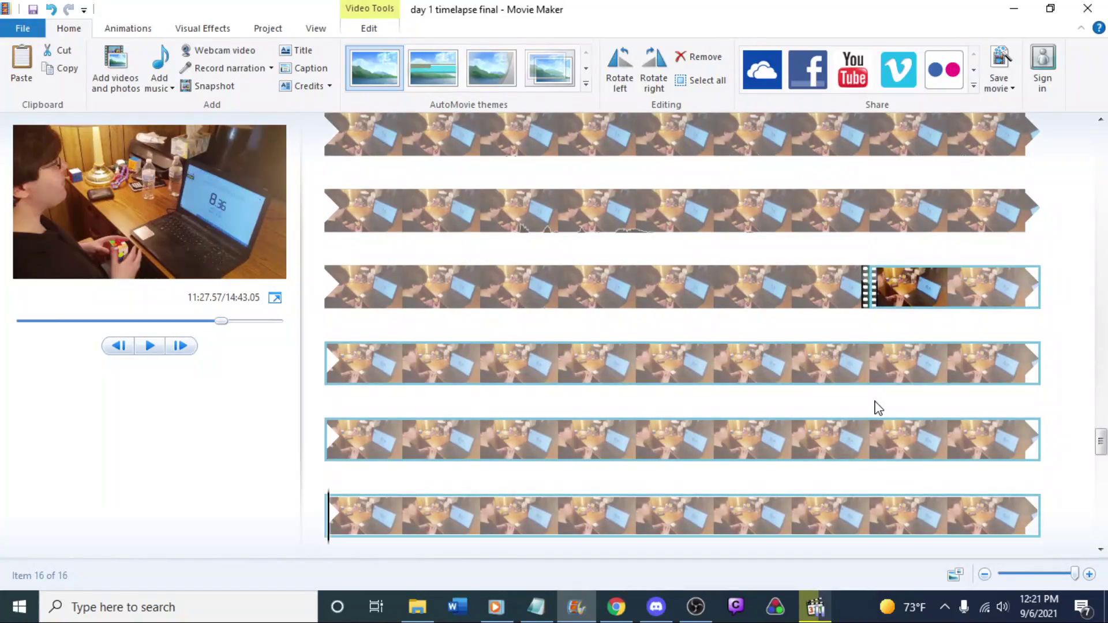
key("Down")
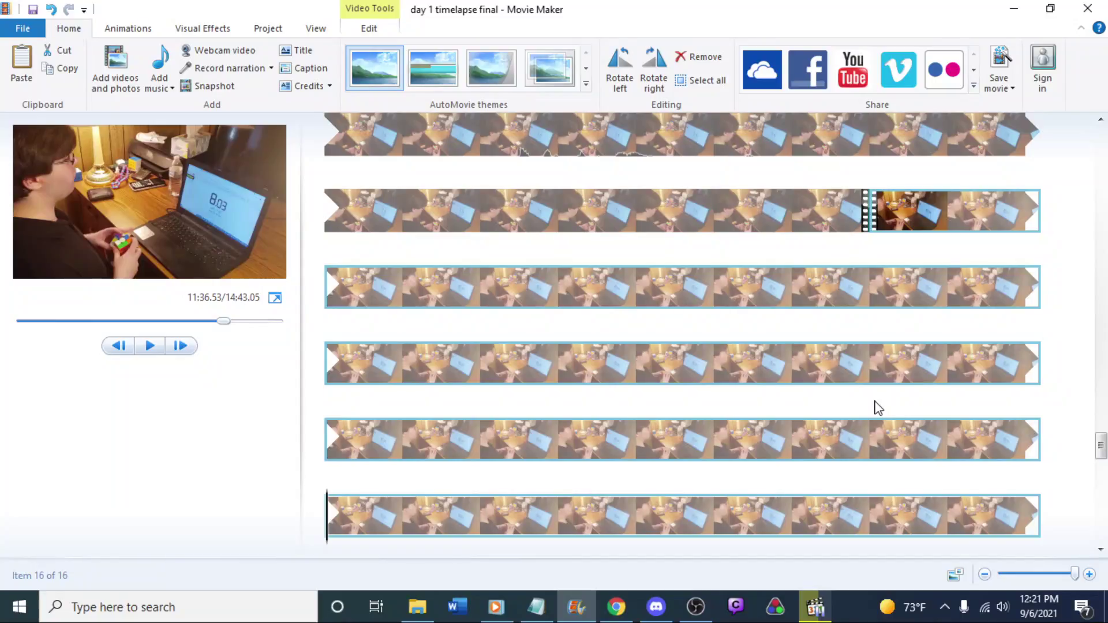
key("Up")
key("Up")
key("Up")
key("Down")
key("Down")
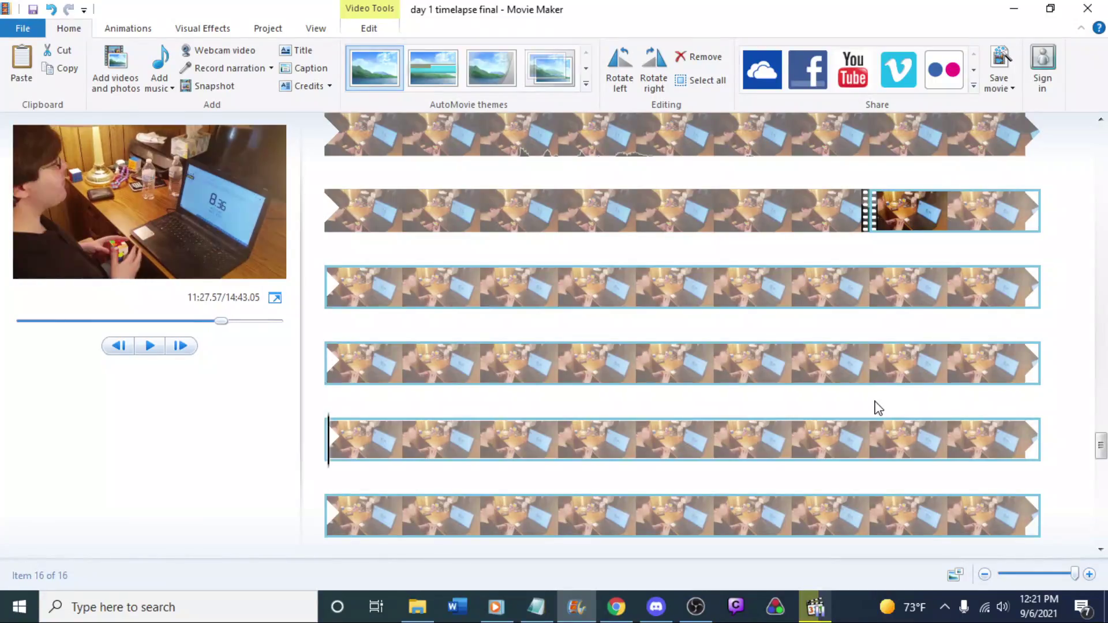
key("Up")
key("Up")
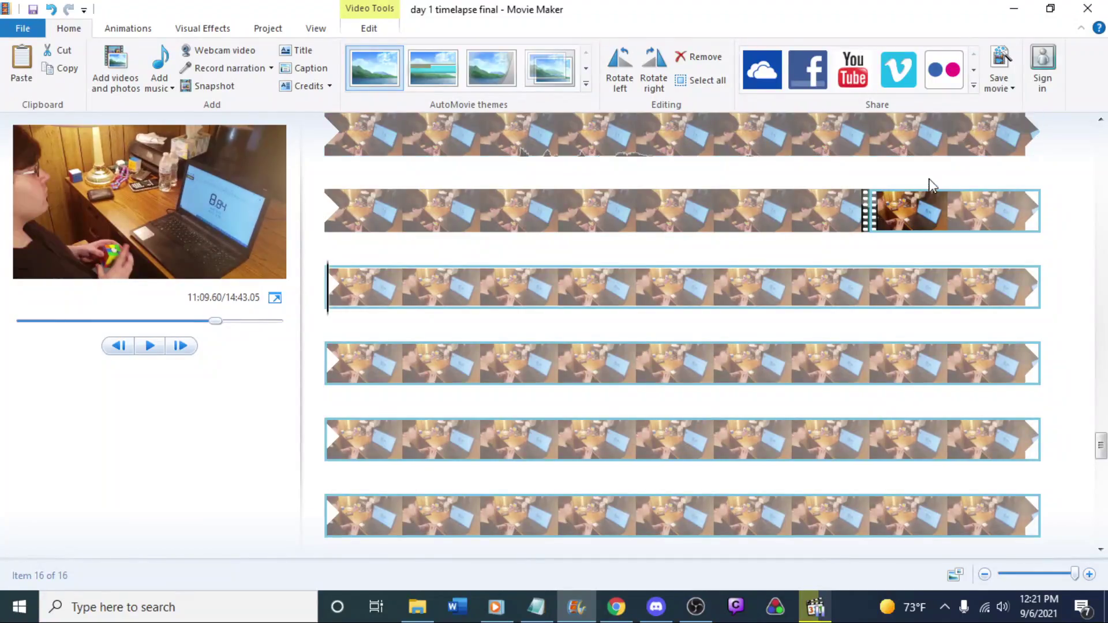
left_click(917, 213)
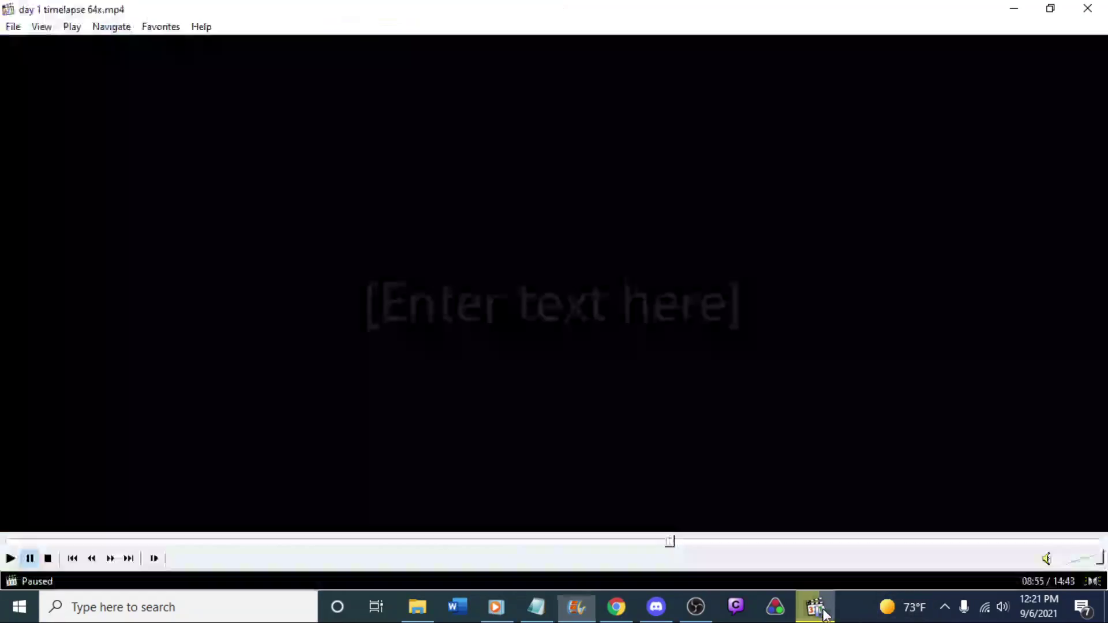
Switch to the video player, advance past 11:23, and pause on the title card around 11:39
left_click(815, 608)
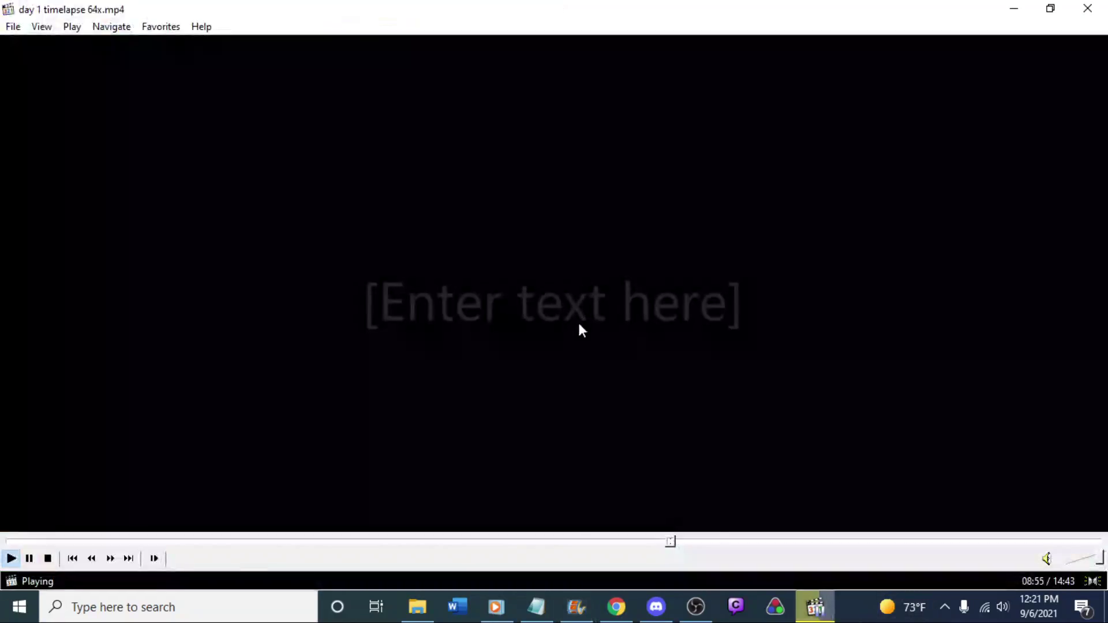
left_click(577, 320)
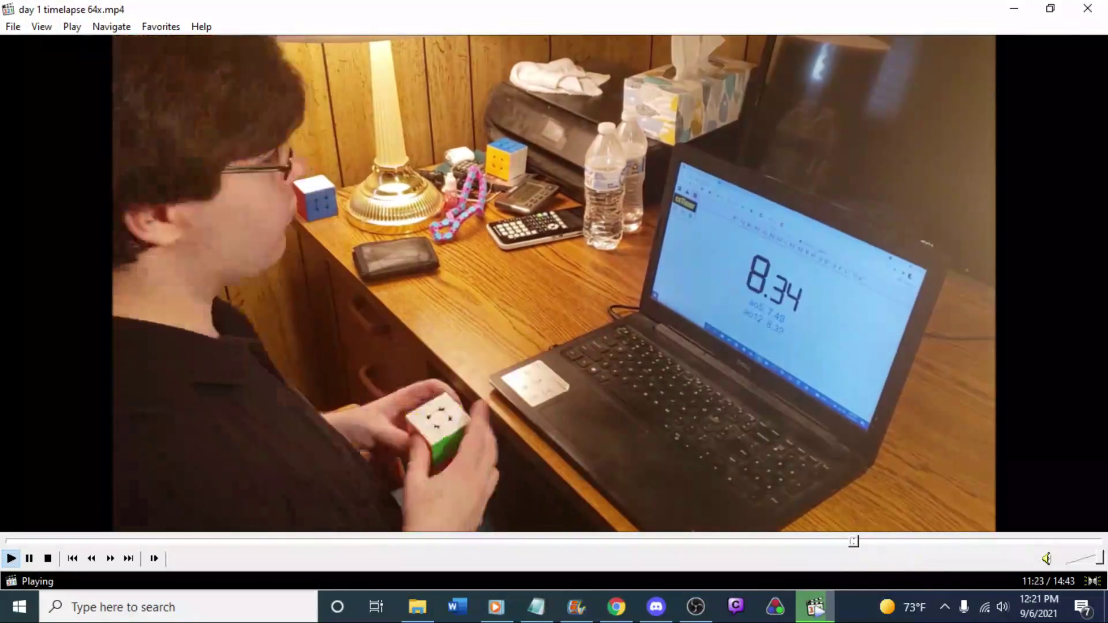
key("Left")
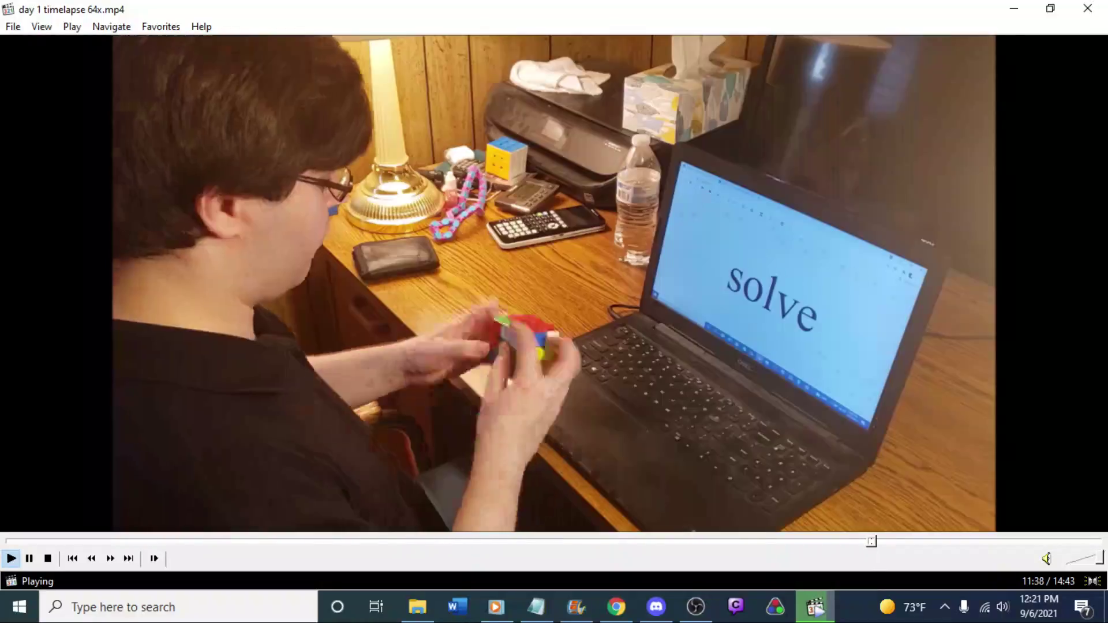
key("space")
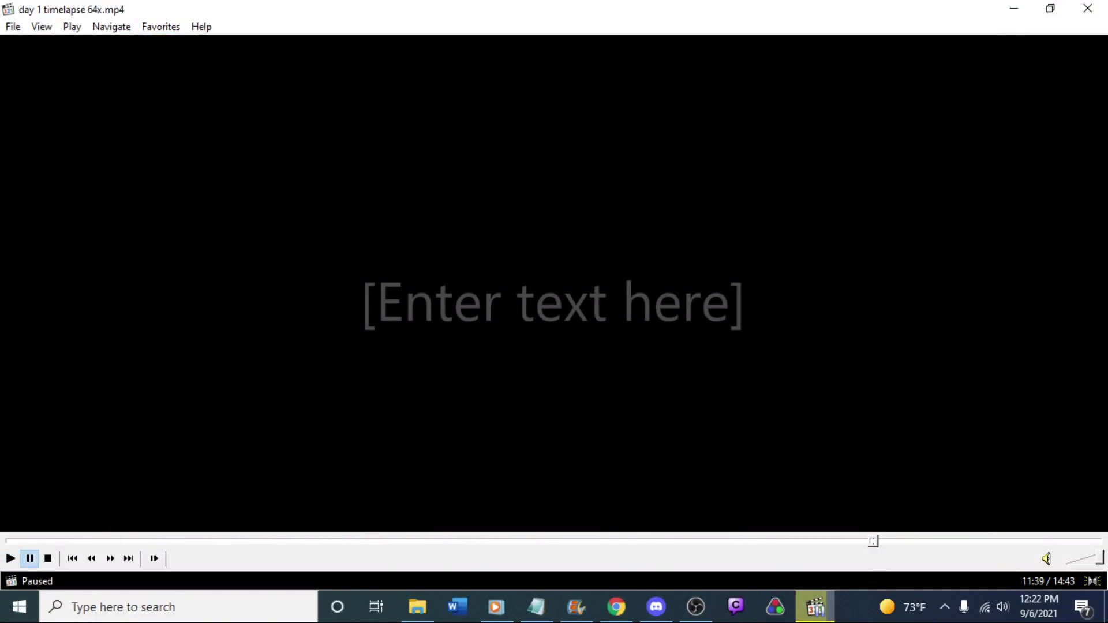
Switch to Movie Maker, find the last frame before the title card near 11:38, and split the timelapse clip at 11:38.47
left_click(576, 607)
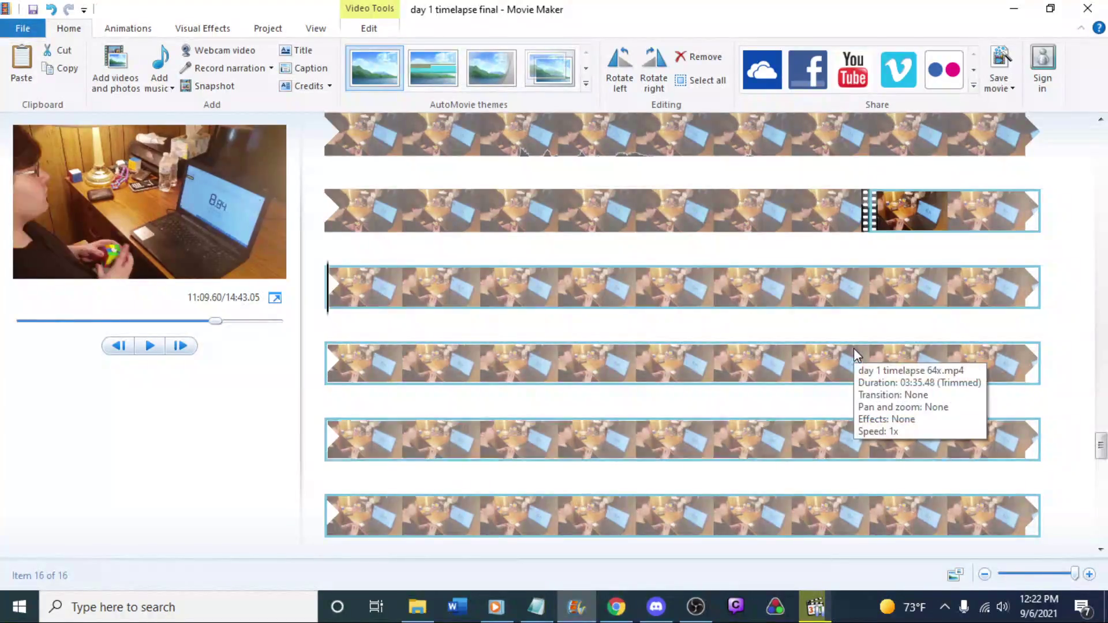
key("Up")
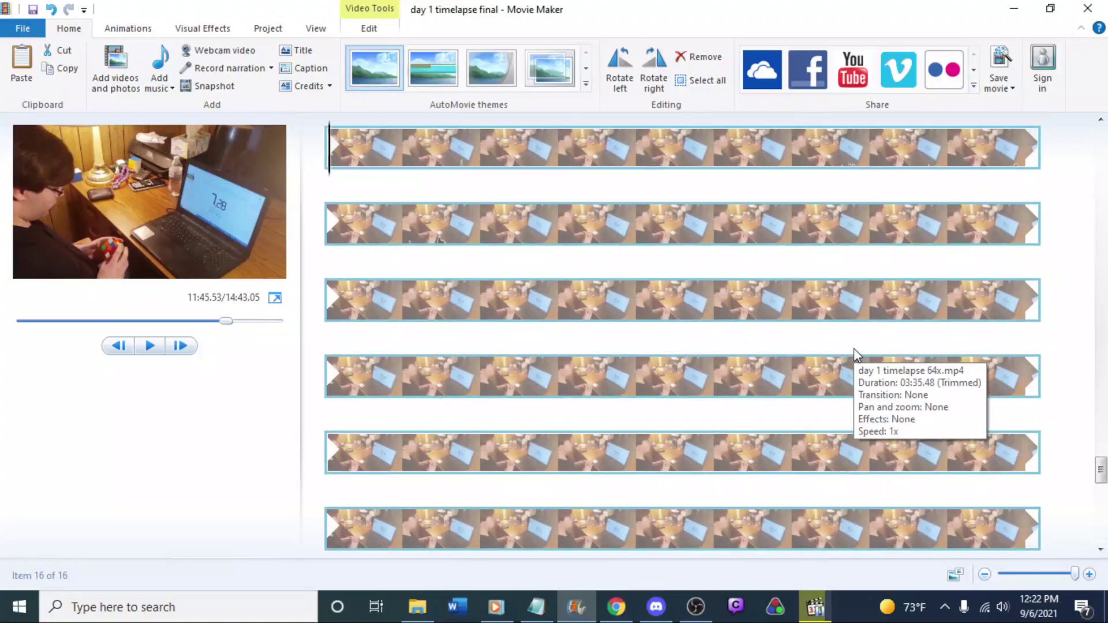
key("space")
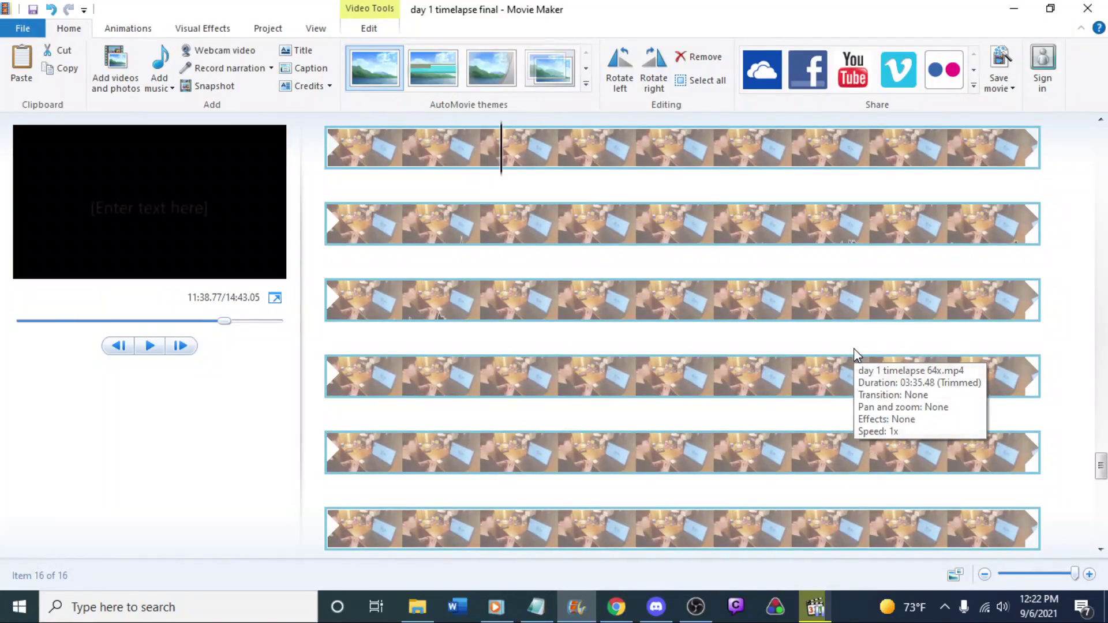
key("space")
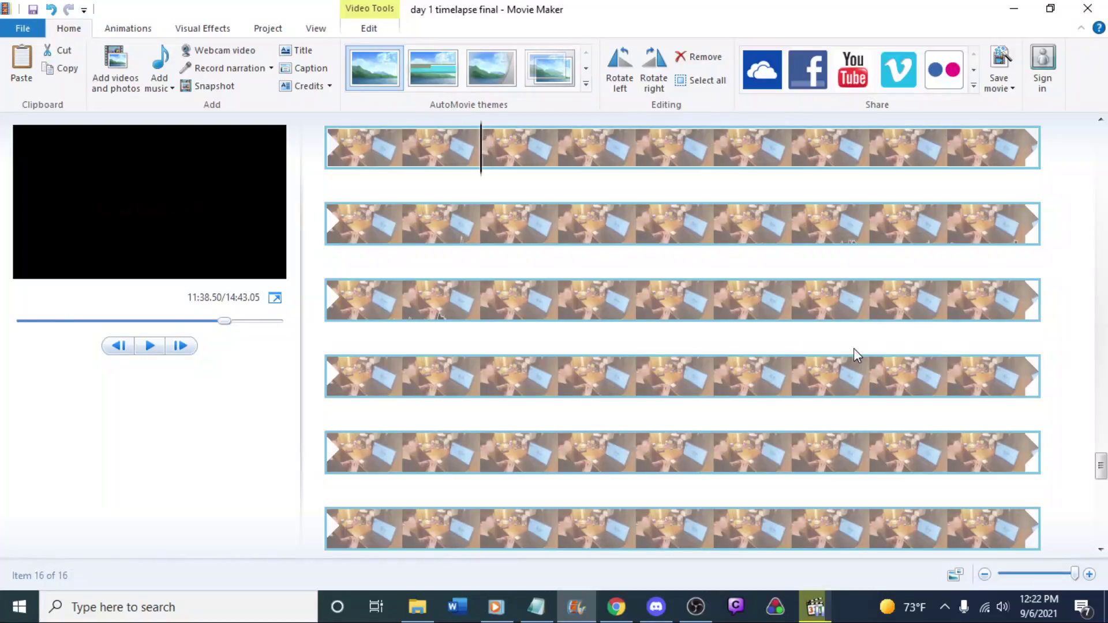
key("Left")
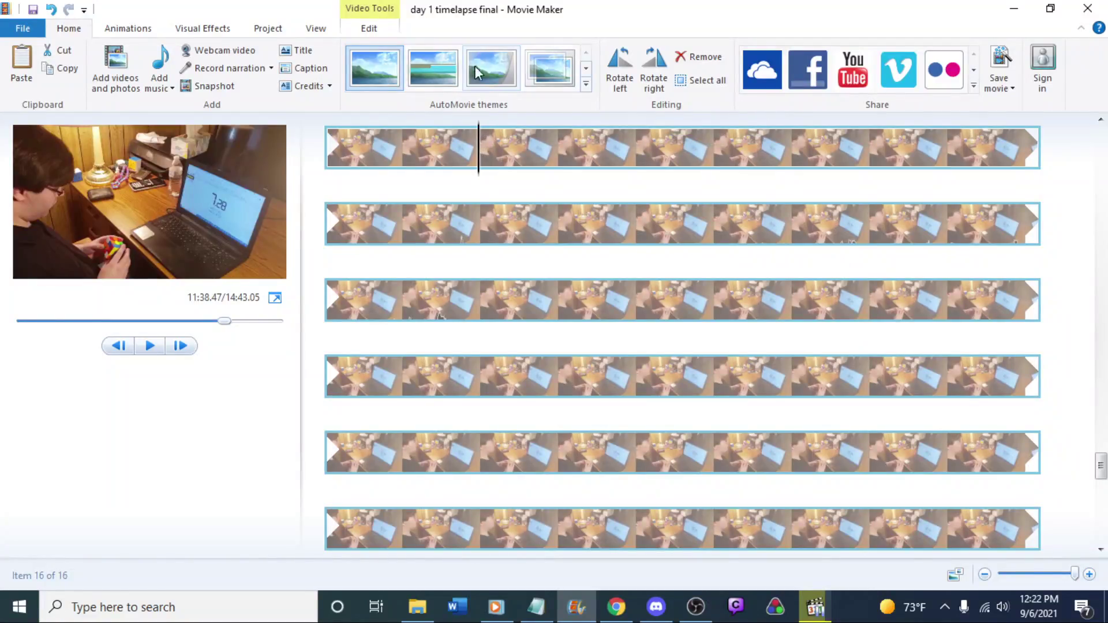
right_click(480, 154)
left_click(520, 312)
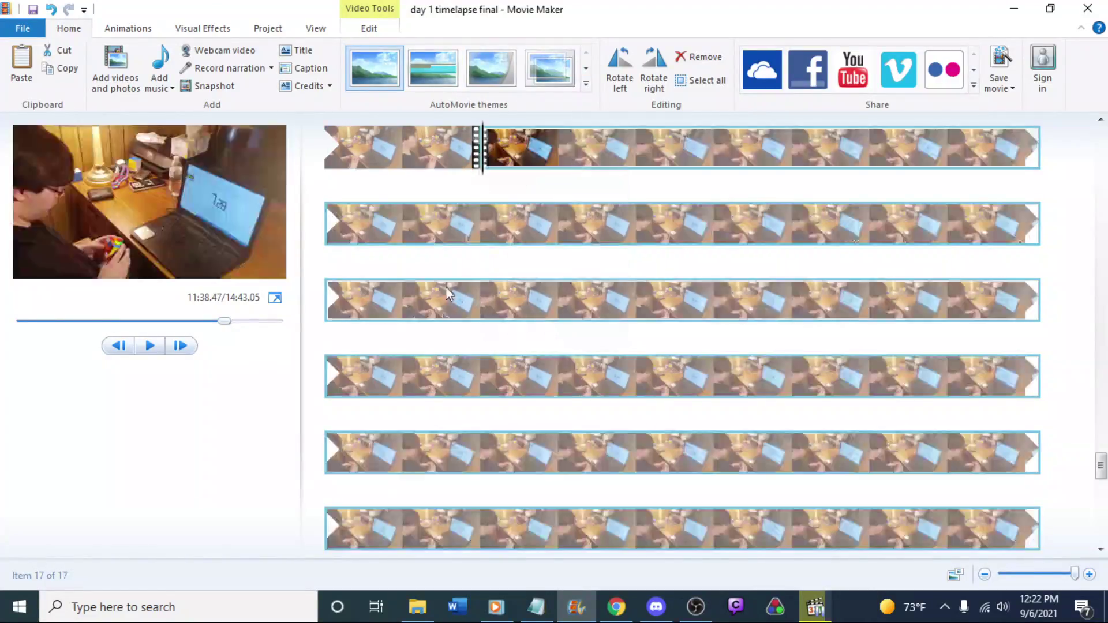
Move ahead to the title card near 12:04, find the first frame of footage after it, and split the timelapse clip at 12:05.43
left_click(407, 228)
key("Down")
key("Up")
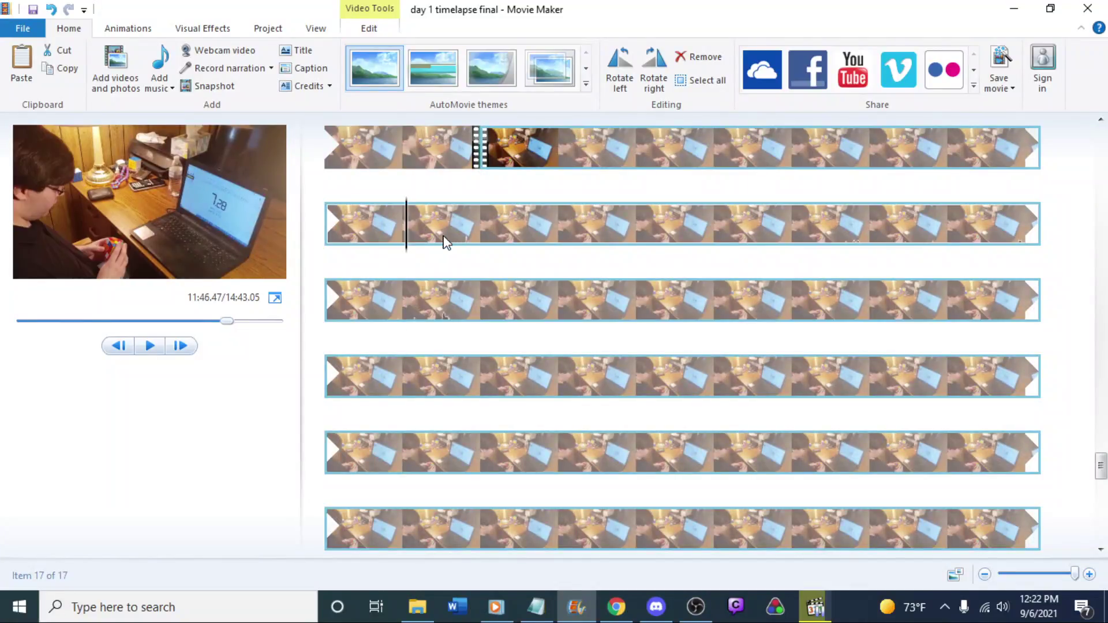
key("Down")
key("Down")
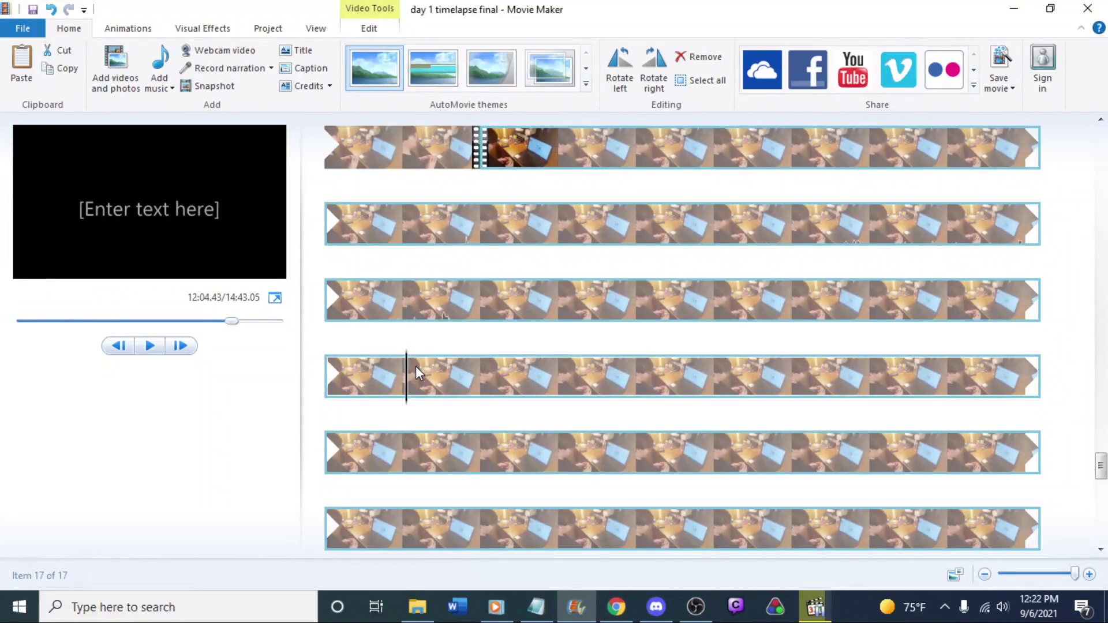
key("space")
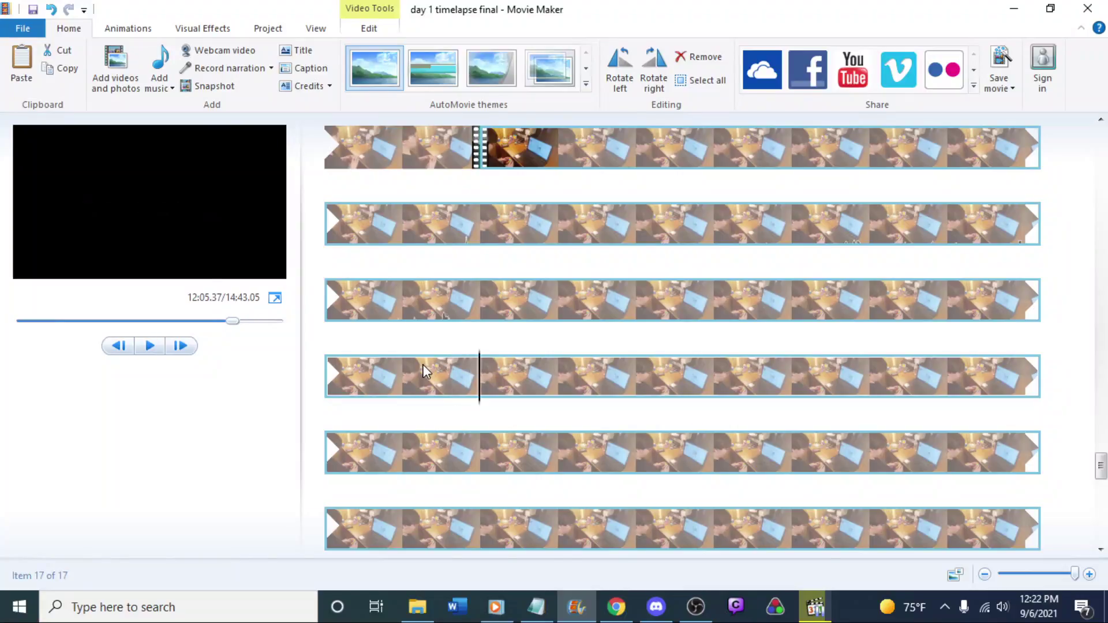
key("space")
key("j")
key("j")
key("j")
key("j")
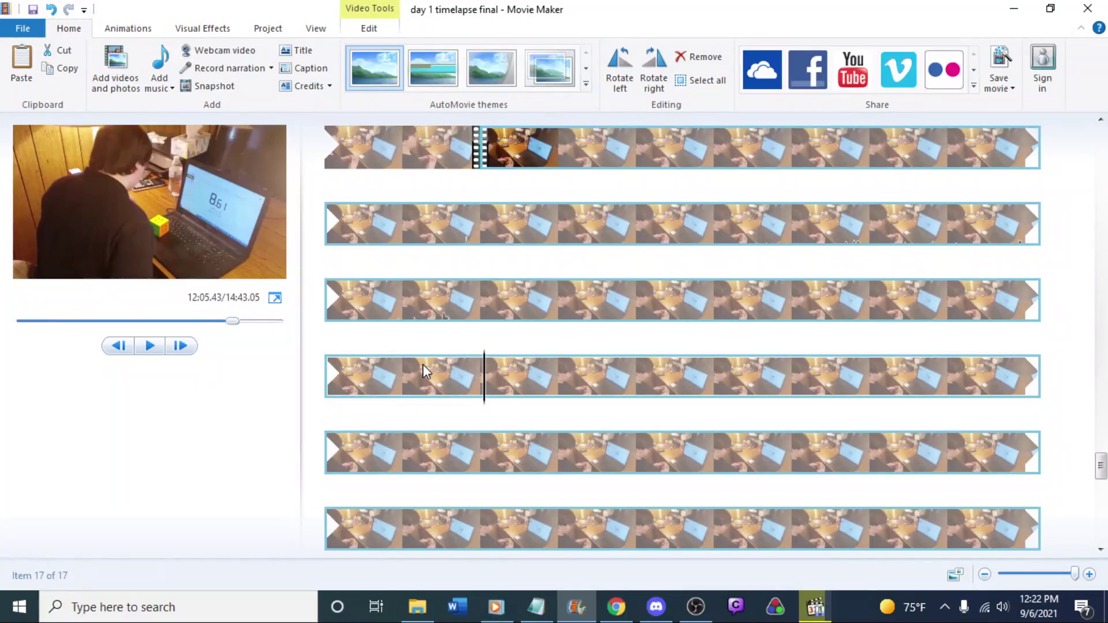
left_click(485, 384)
right_click(484, 384)
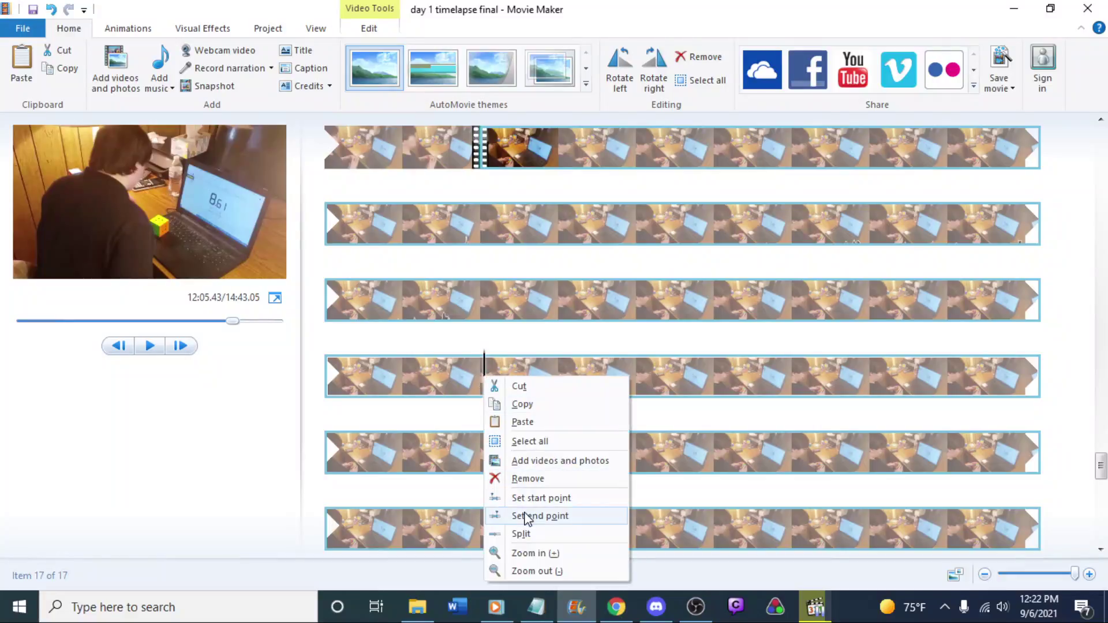
left_click(522, 534)
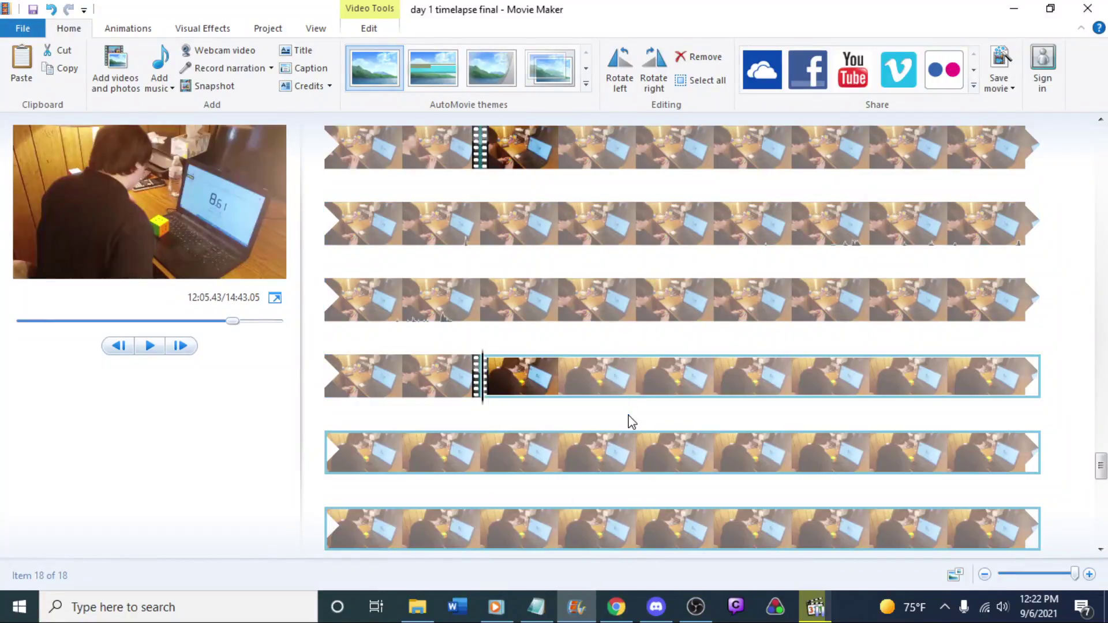
Switch to the video player, play on to the title card around 13:11, and pause there
key("alt+Tab")
left_click(676, 323)
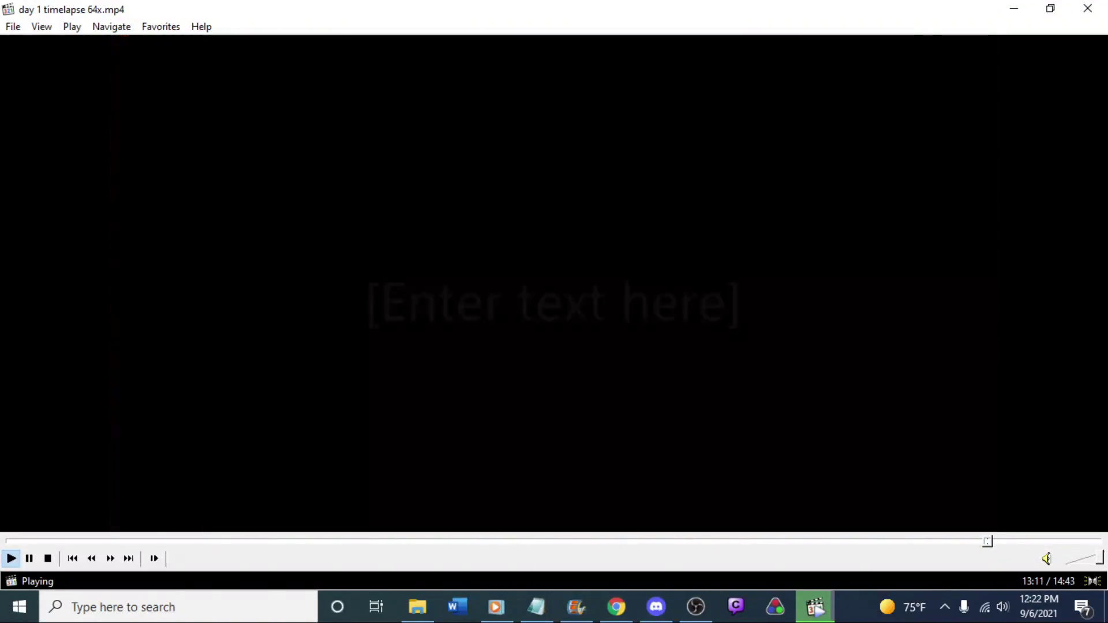
left_click(700, 321)
Return to Movie Maker, locate the frame at the title card boundary near 13:11, and split the timelapse clip at 13:11.23
left_click(577, 607)
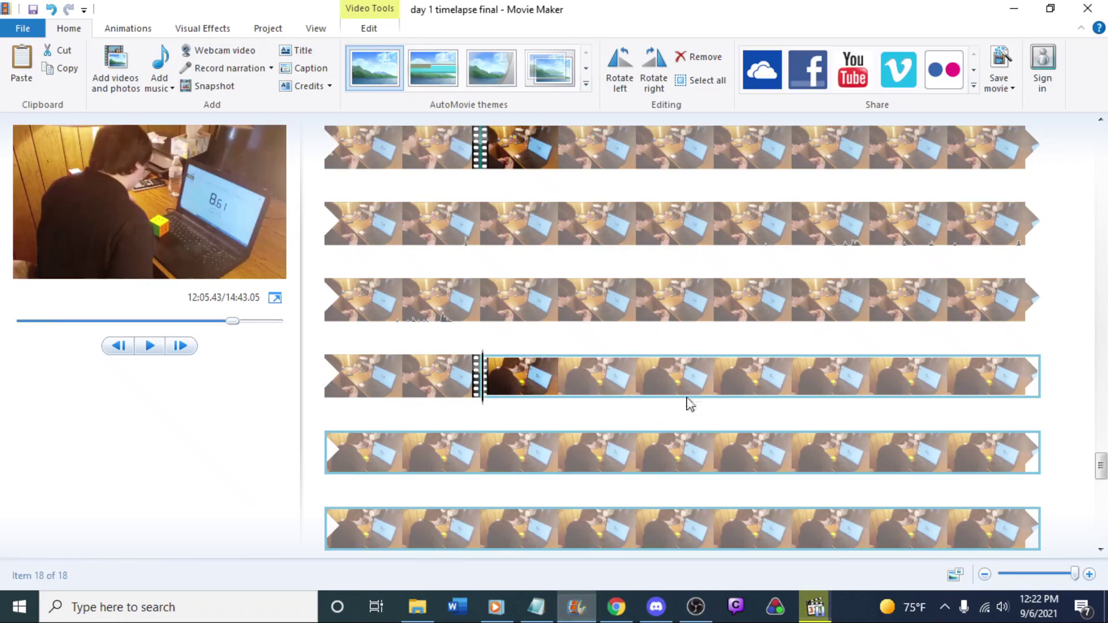
key("Down")
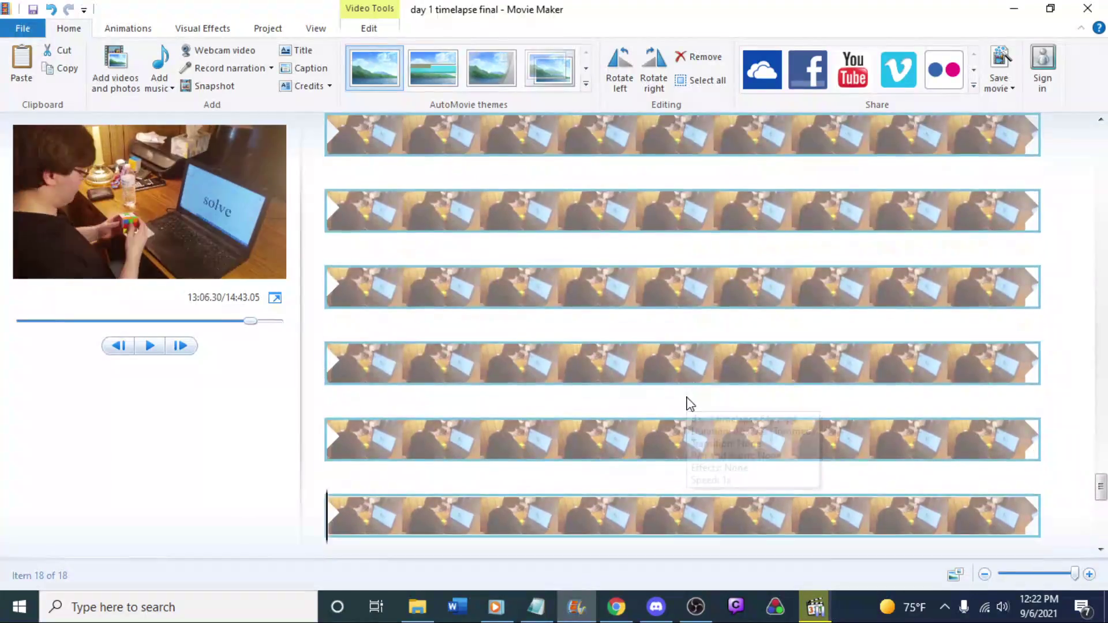
key("Up")
key("space")
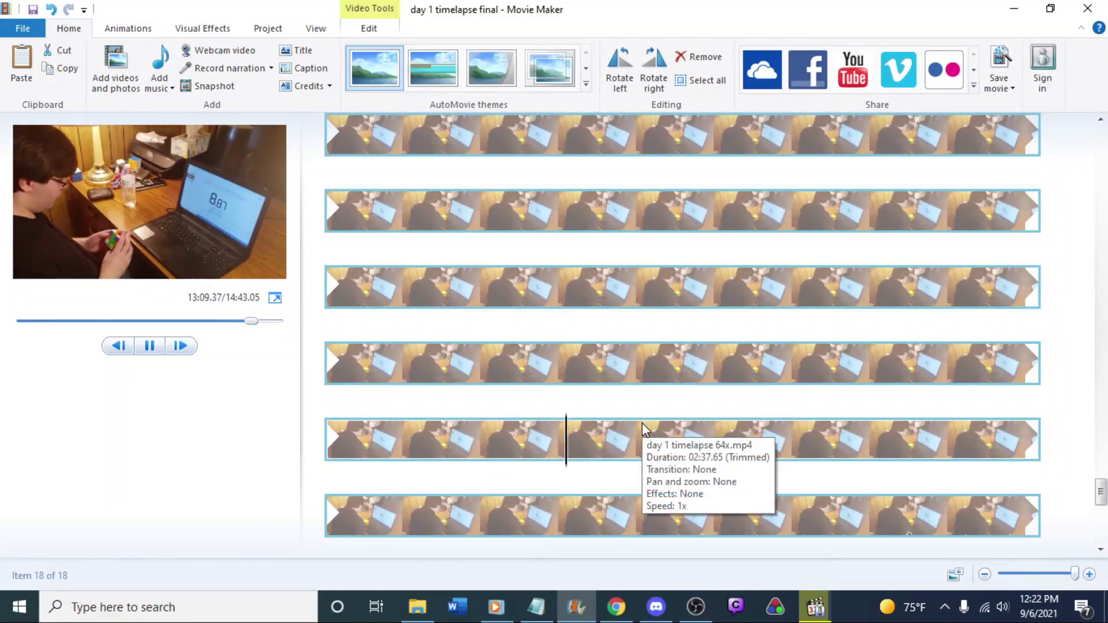
key("space")
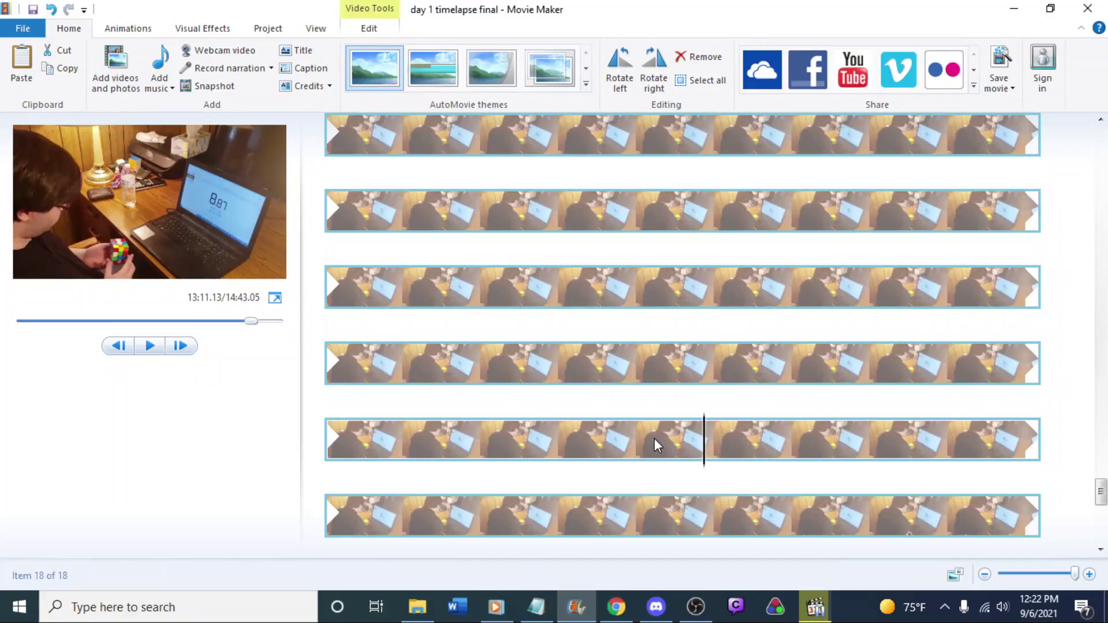
key("l")
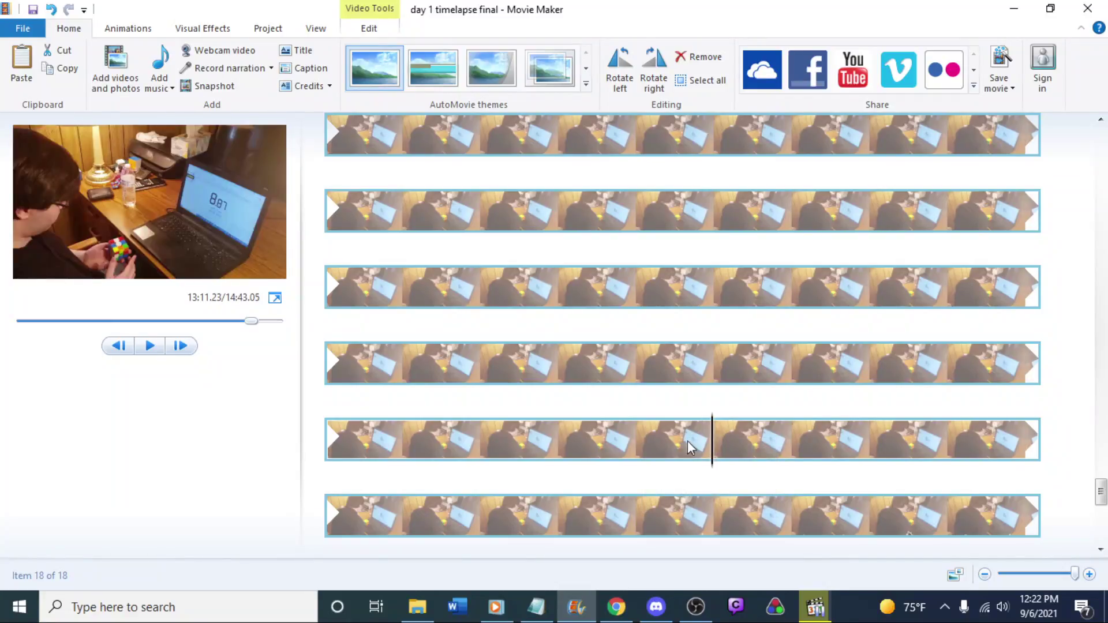
right_click(712, 444)
left_click(747, 388)
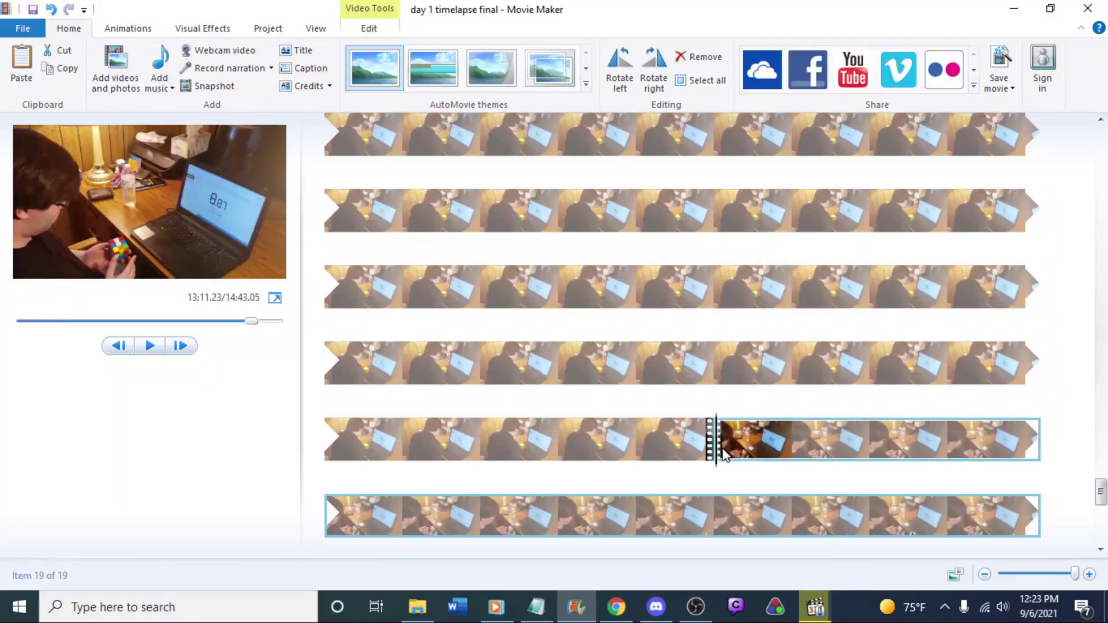
Skip through the remaining footage from 13:11 to 14:36 to check for further title cards
key("space")
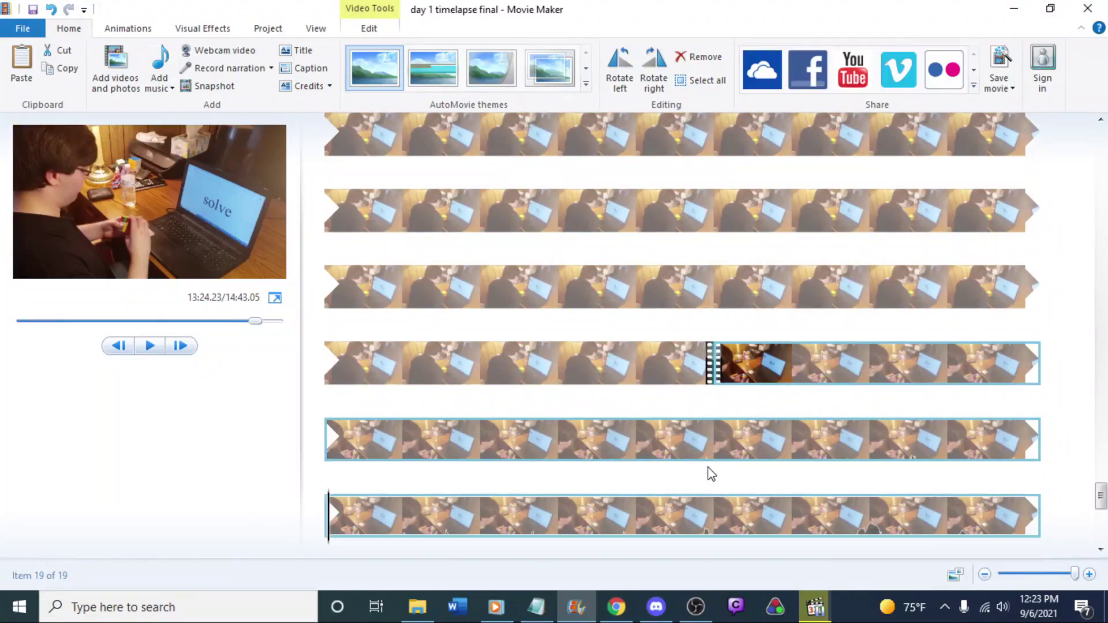
key("space")
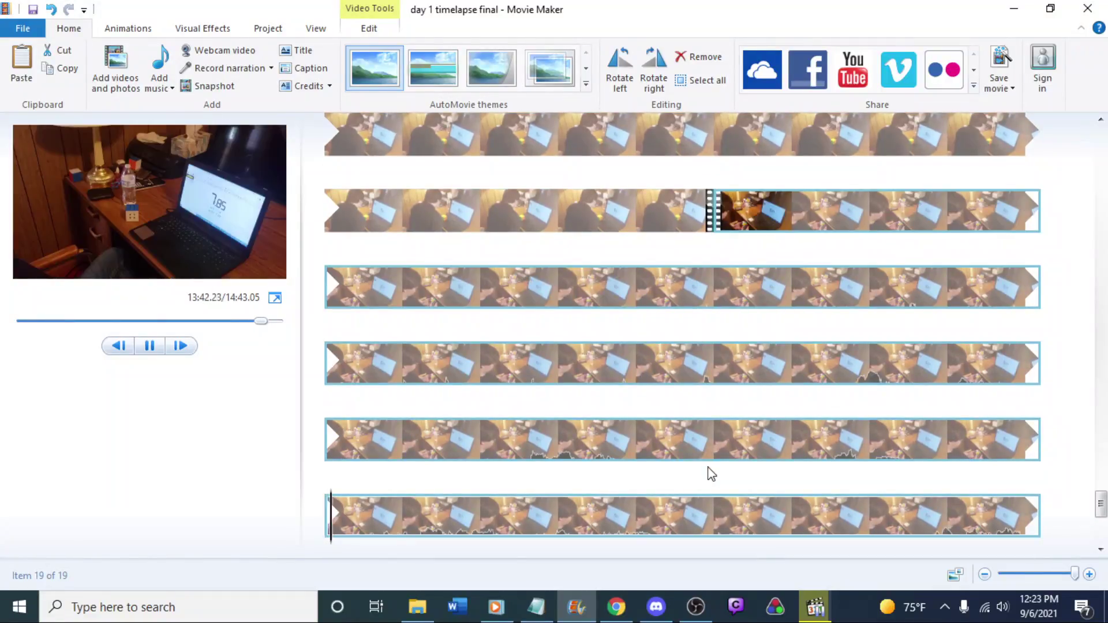
key("space")
key("space")
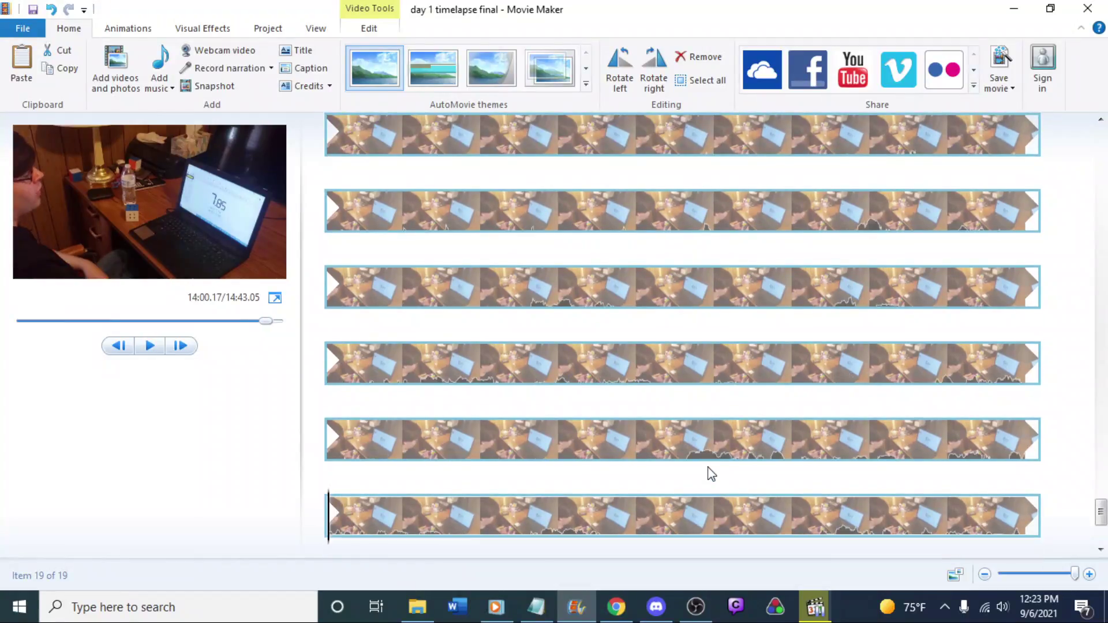
key("space")
key("space")
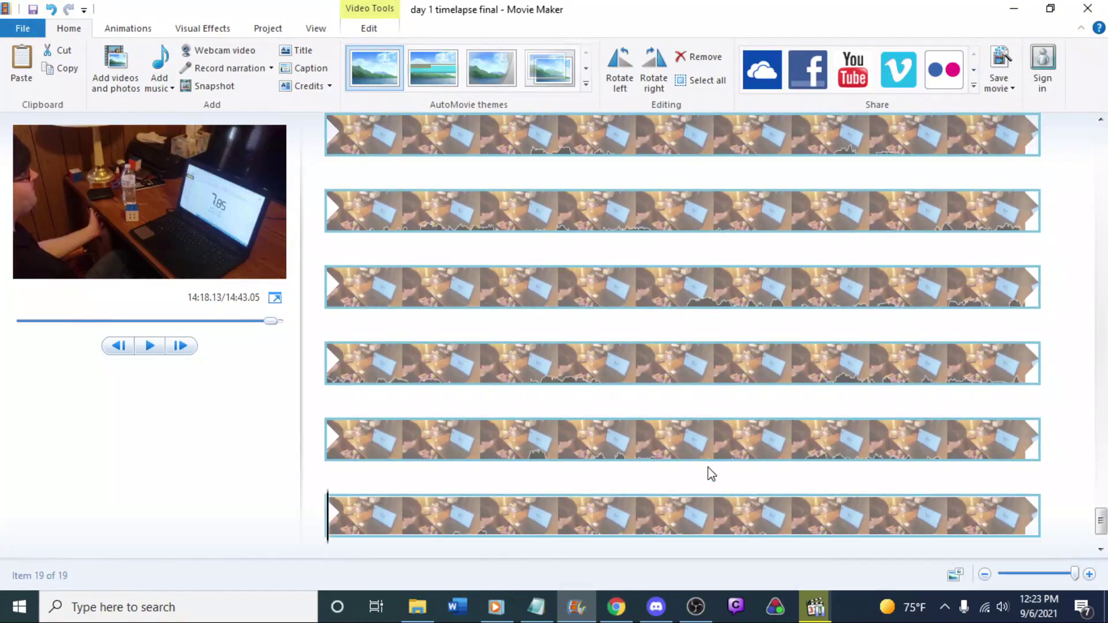
key("space")
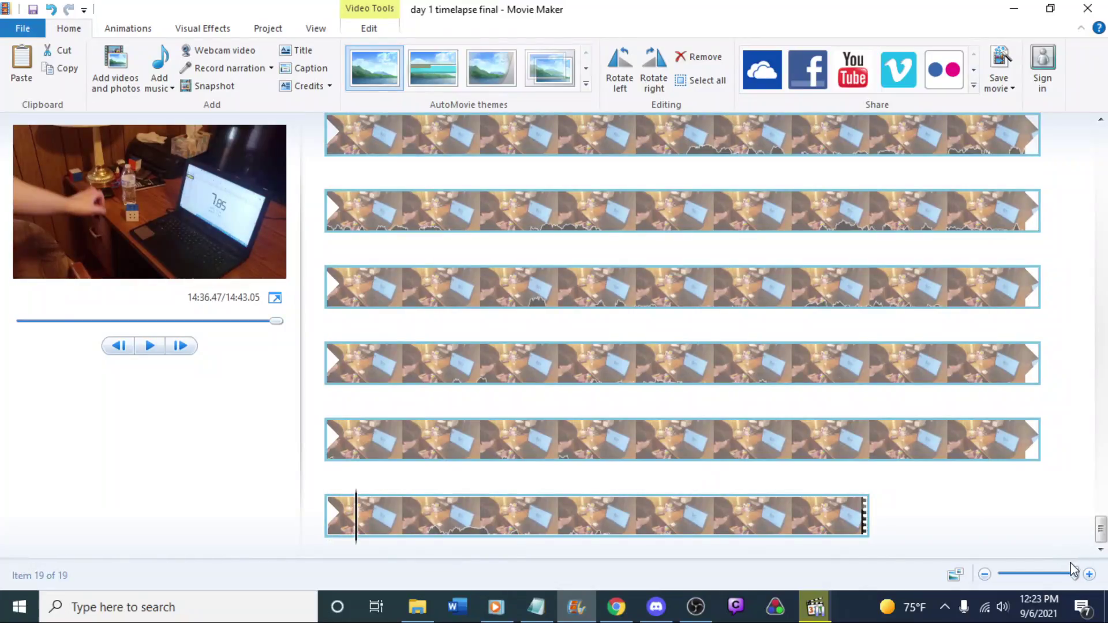
Show all the split clips together on the timeline and preview the first three to check where each begins
left_click_drag(1072, 569, 990, 580)
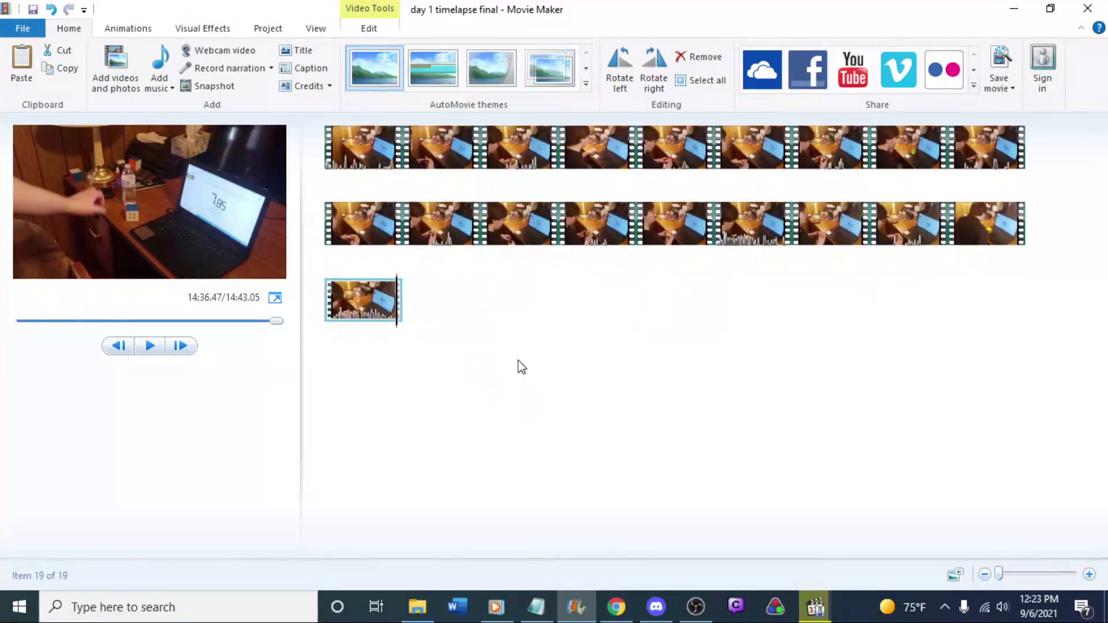
left_click(348, 147)
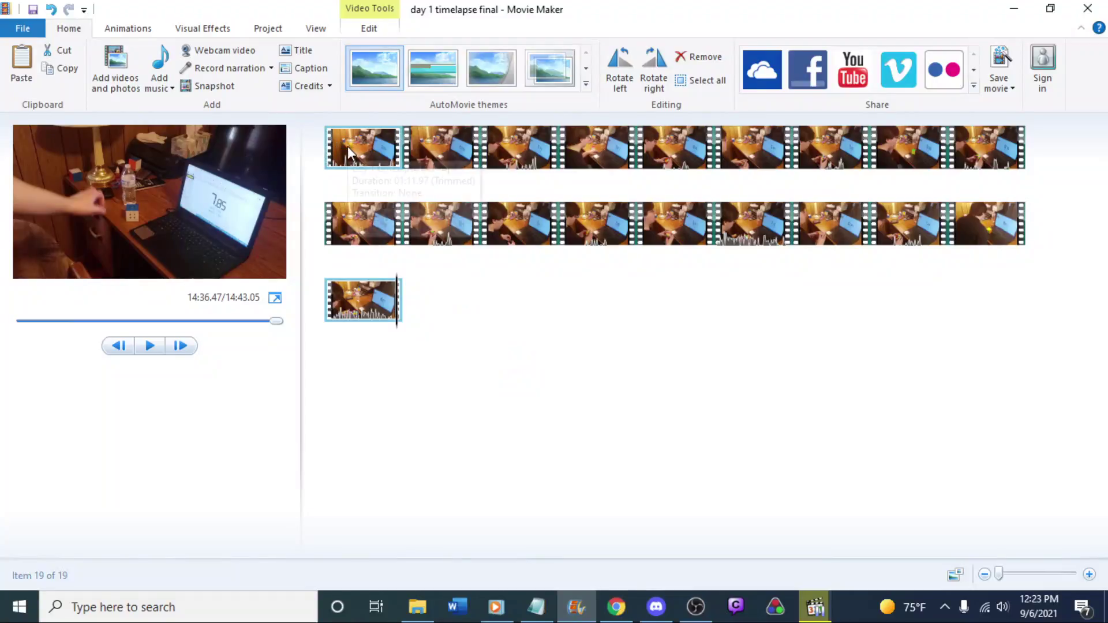
key("space")
left_click(430, 146)
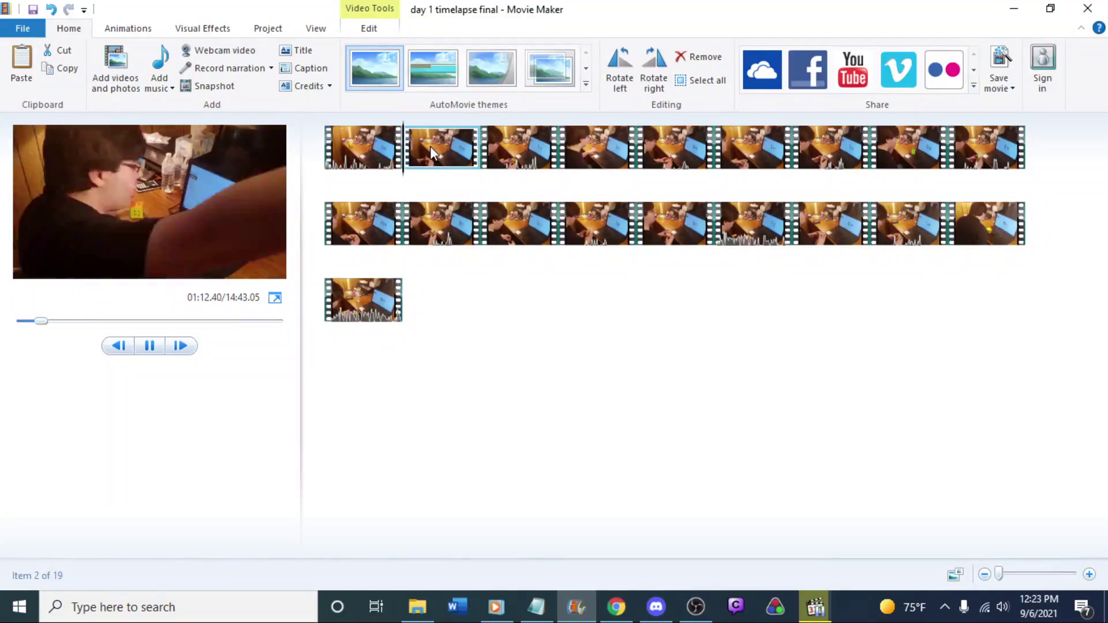
left_click(511, 152)
key("space")
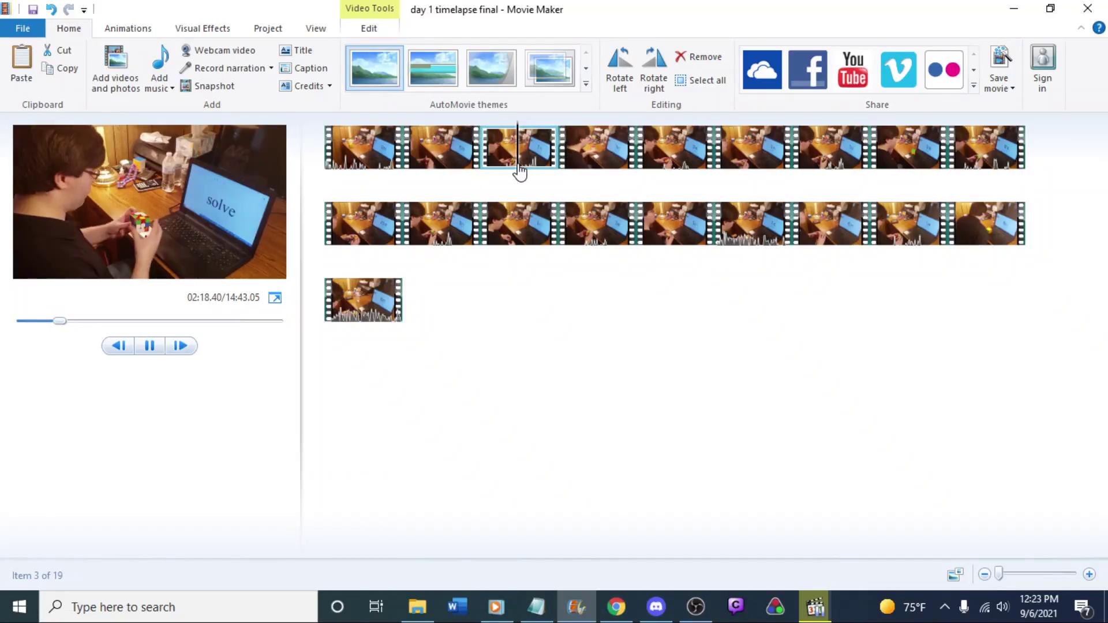
Preview the fourth through ninth clips in turn to check which ones start on a title card
left_click(588, 153)
left_click(711, 159)
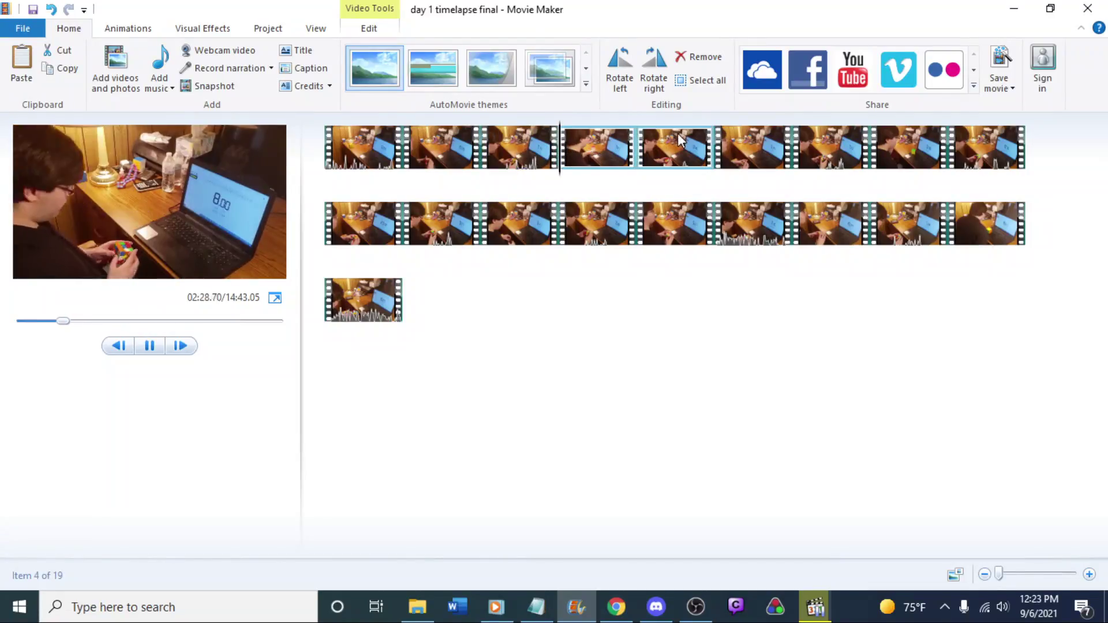
left_click(752, 146)
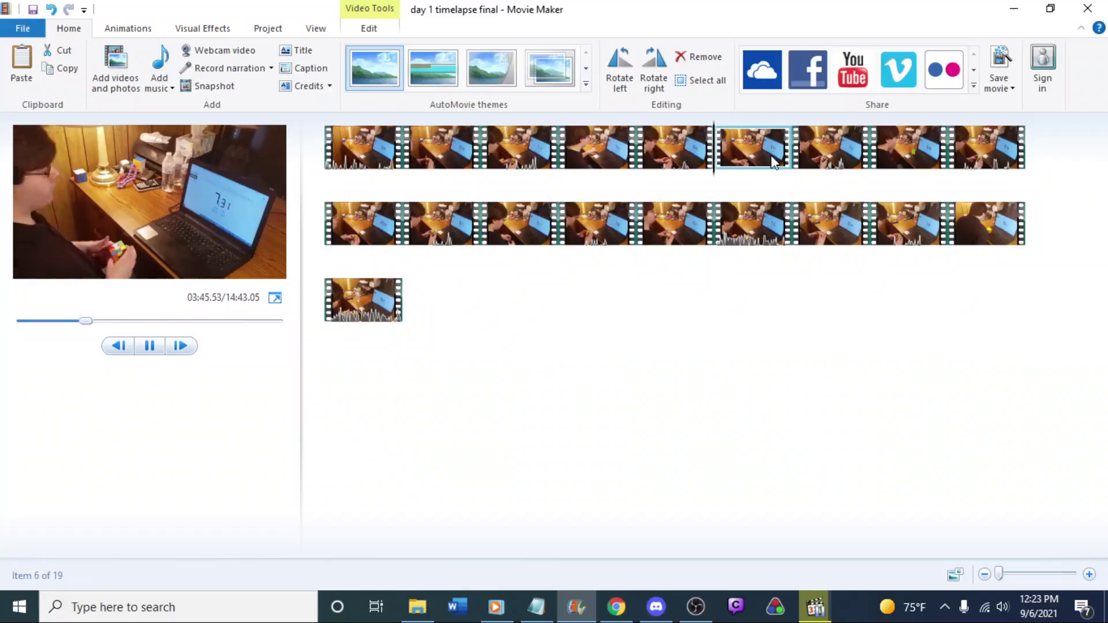
left_click(839, 167)
left_click(922, 152)
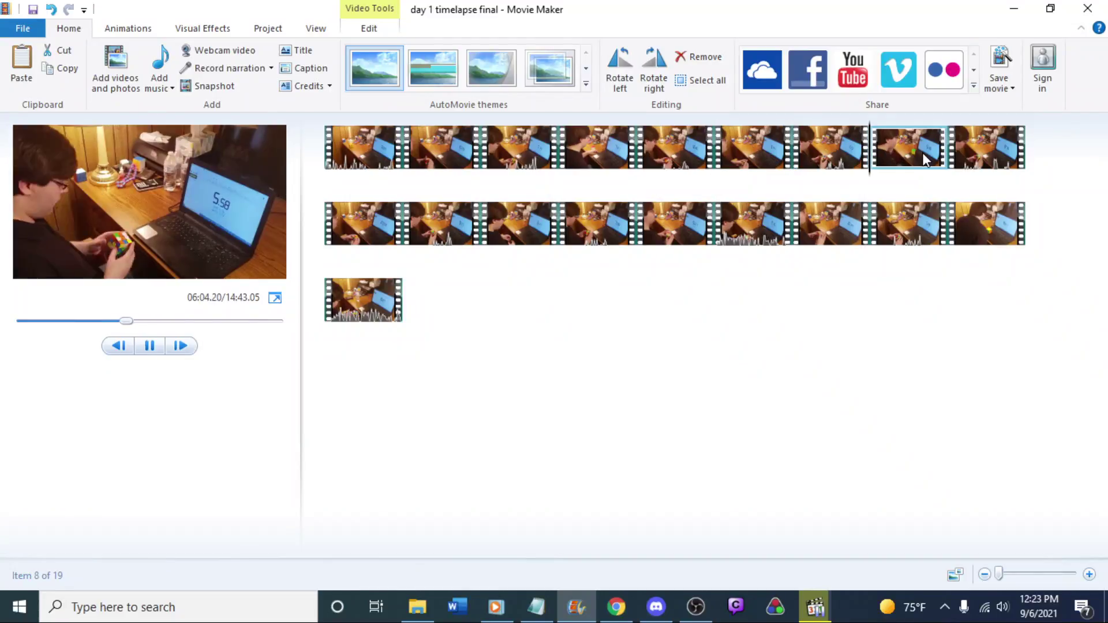
left_click(988, 145)
key("space")
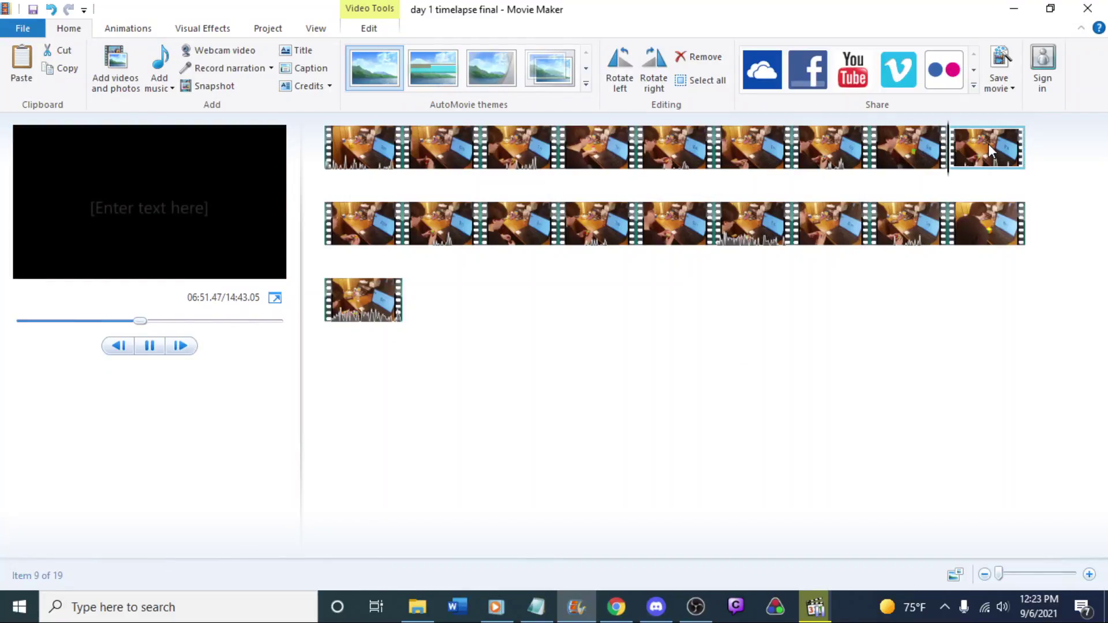
Check the starts of the second-row clips up to the fifteenth, which begins at 08:54.77
left_click(398, 231)
left_click(439, 233)
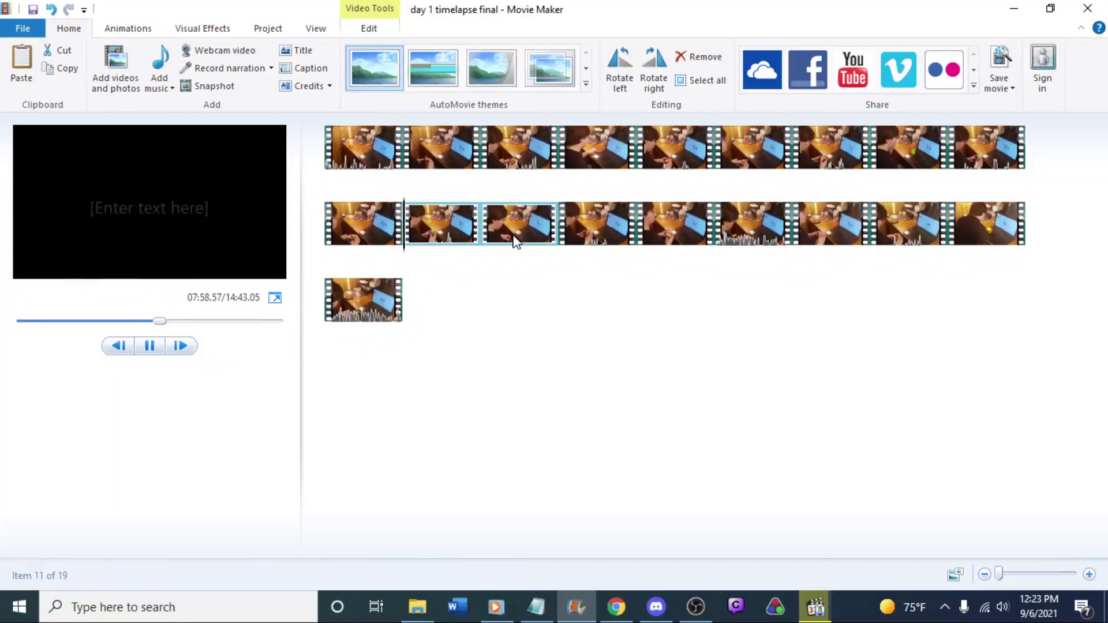
left_click(516, 239)
left_click(585, 223)
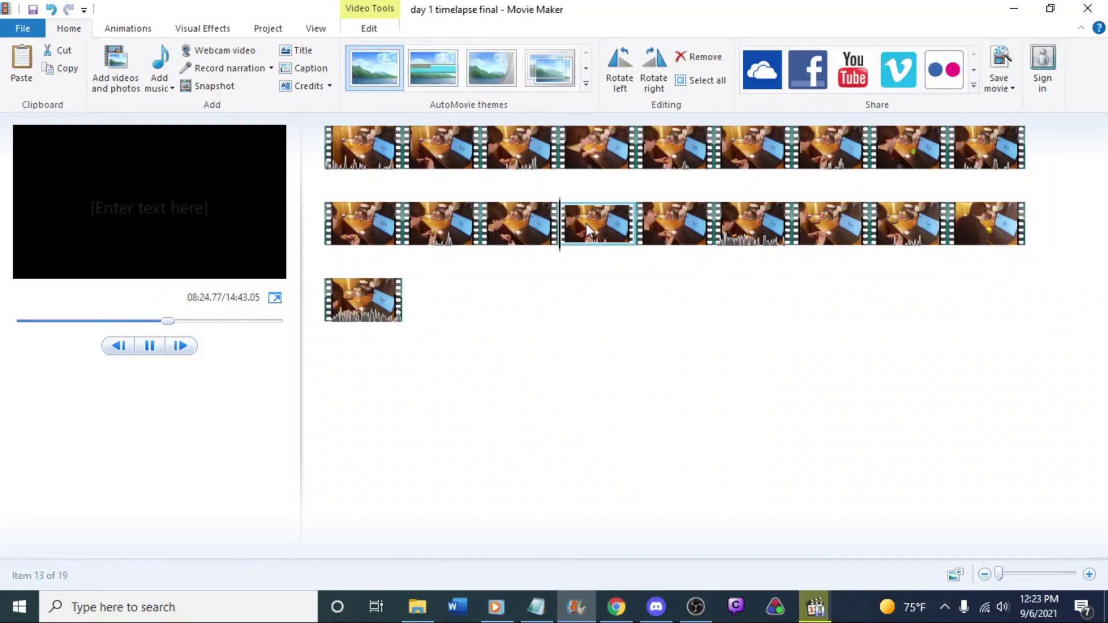
left_click(680, 227)
left_click(750, 231)
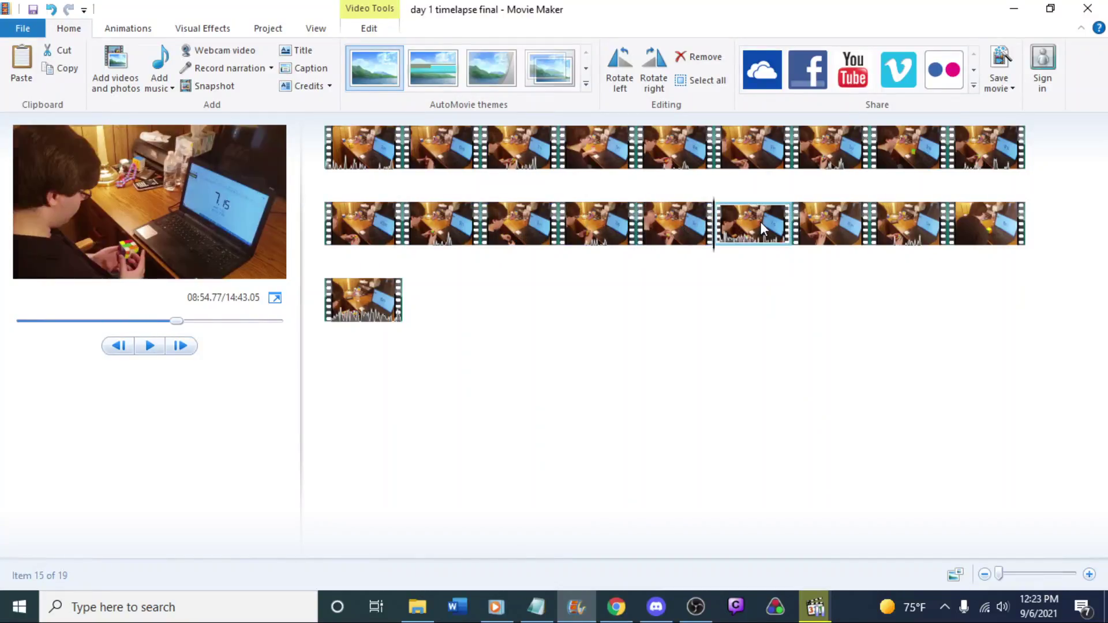
Check where the sixteenth through nineteenth clips begin, playing the seventeenth to look for its title card
left_click(847, 242)
left_click(922, 226)
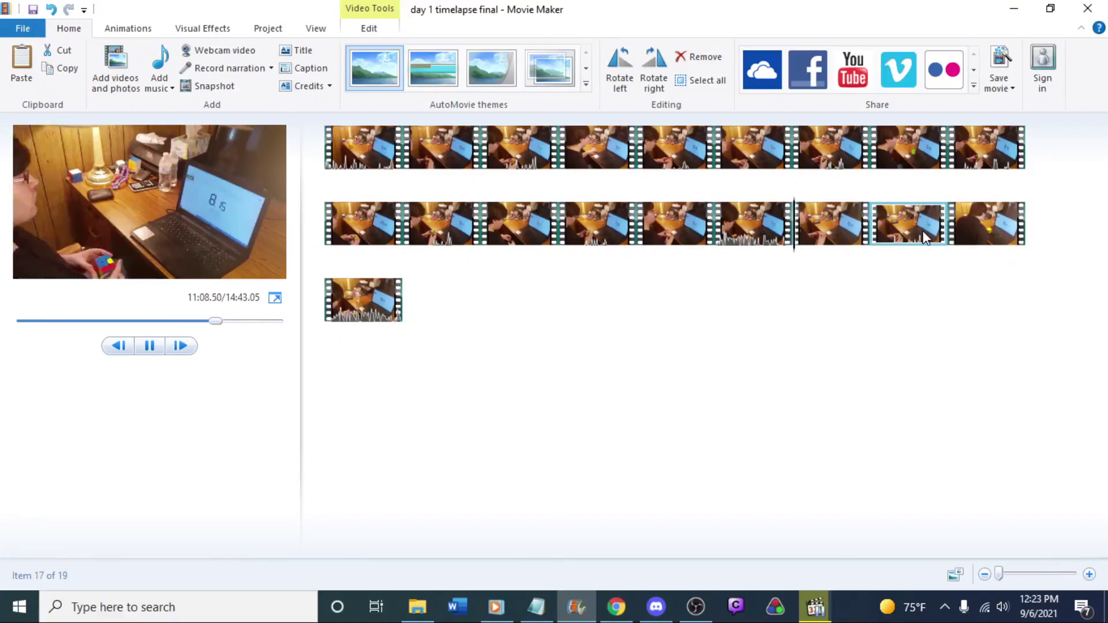
key("space")
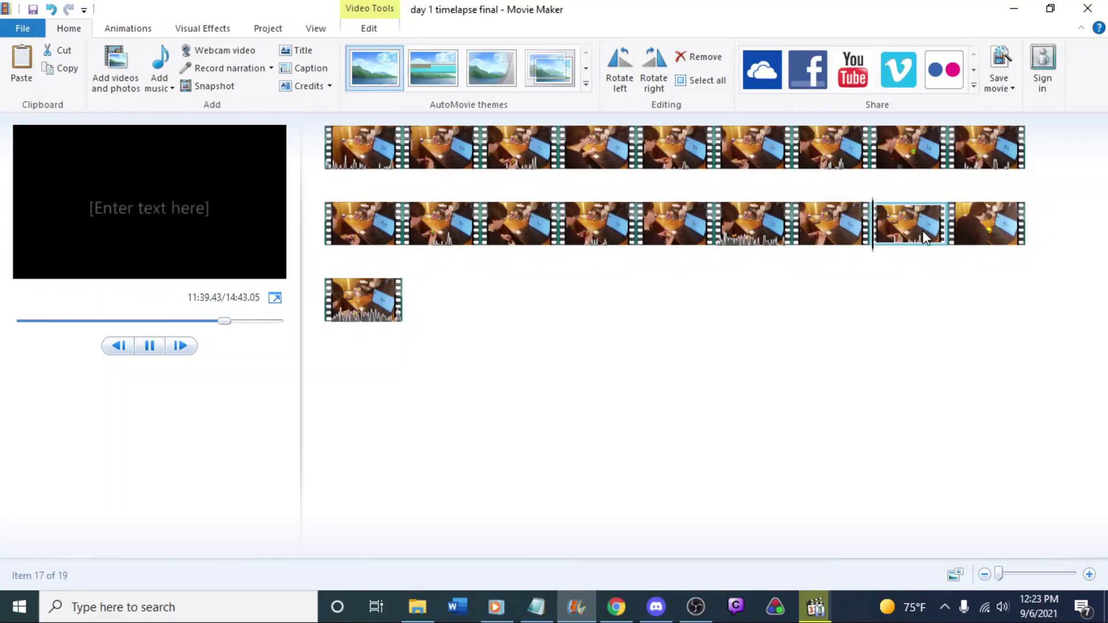
left_click(1005, 228)
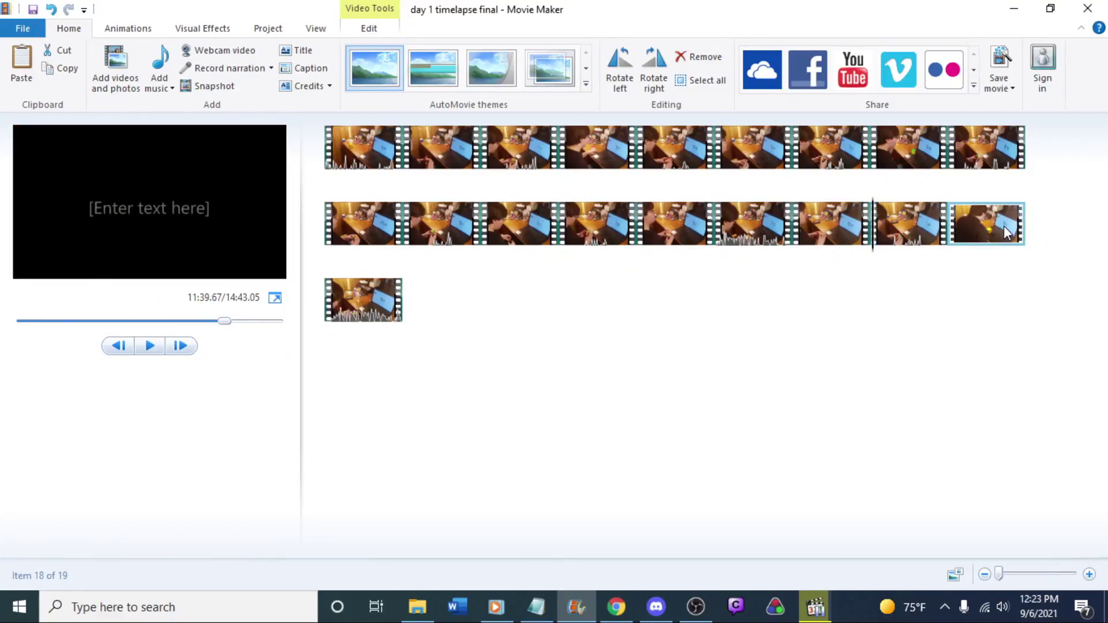
left_click(362, 313)
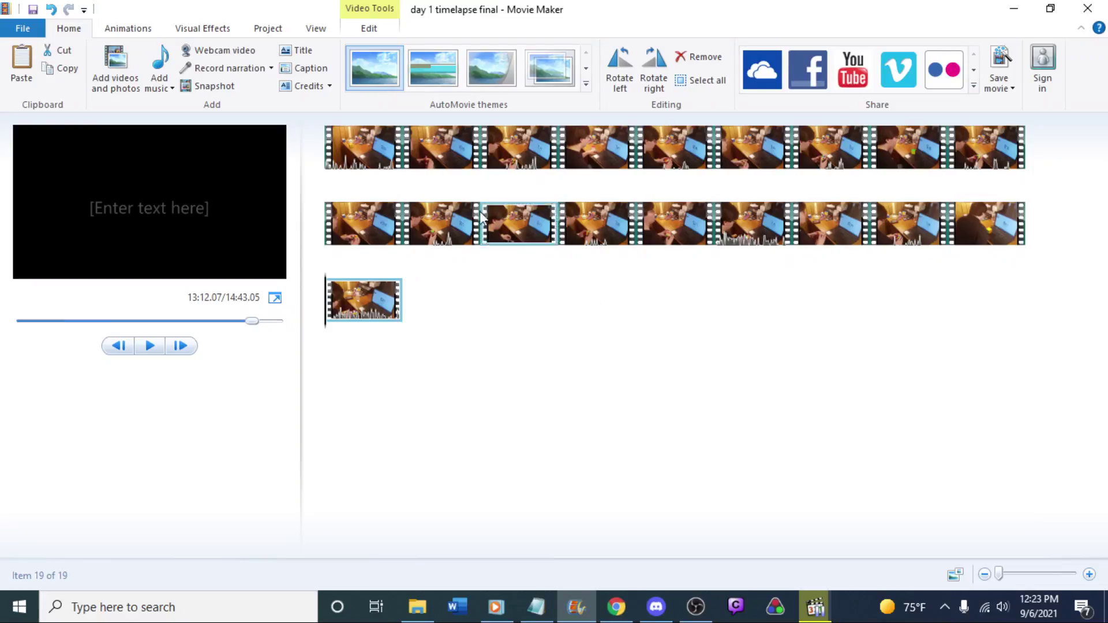
Set the playback speed of the second clip on the timeline to 64x
left_click(331, 133)
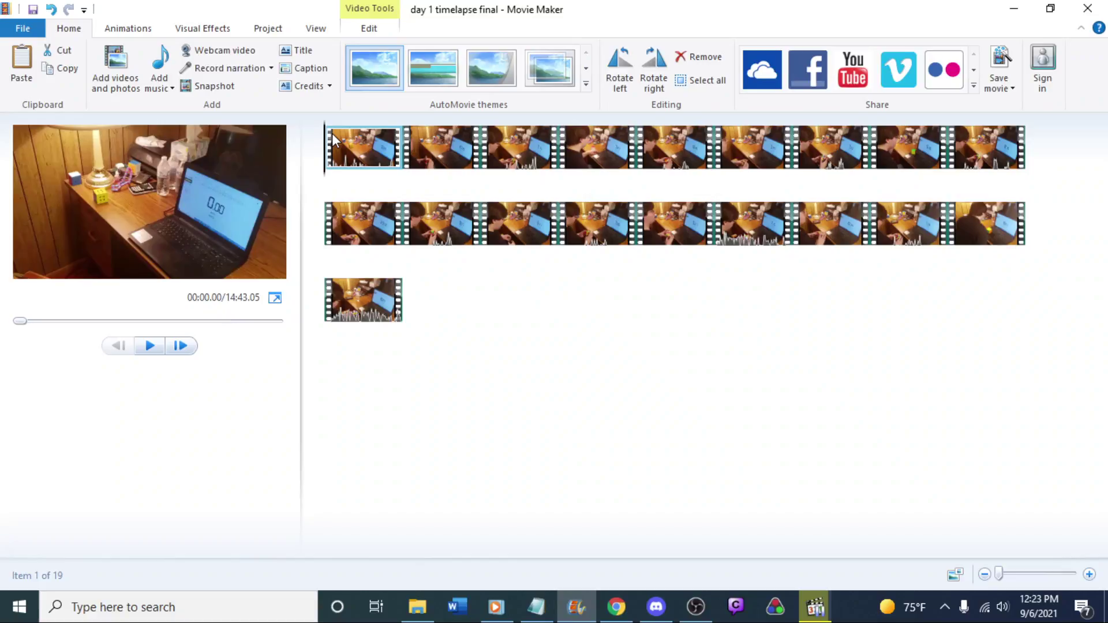
left_click(423, 137)
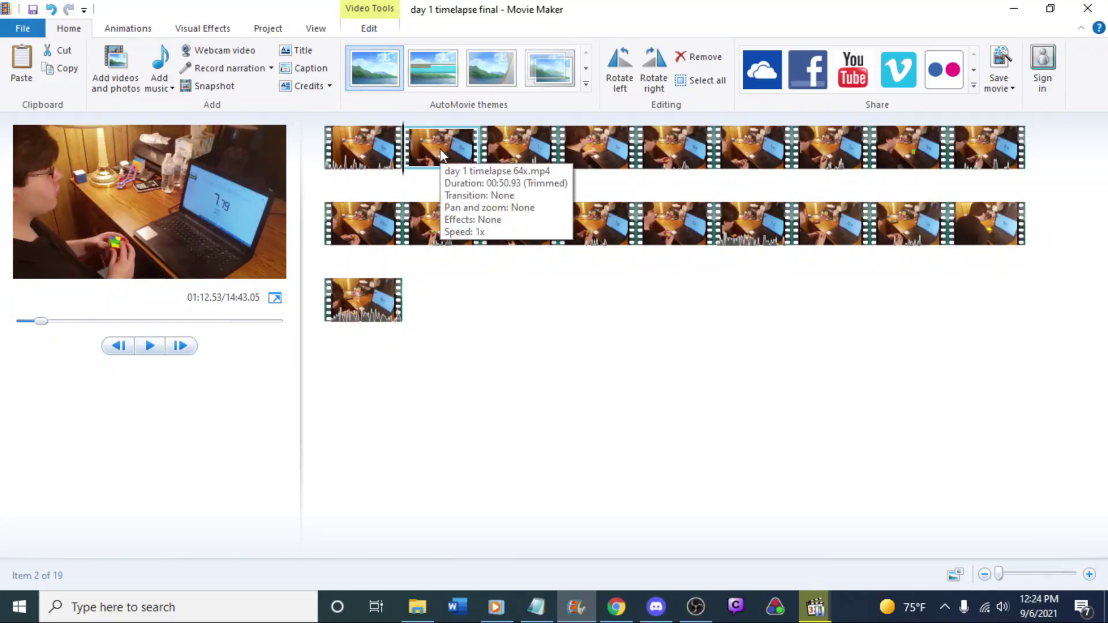
left_click(383, 30)
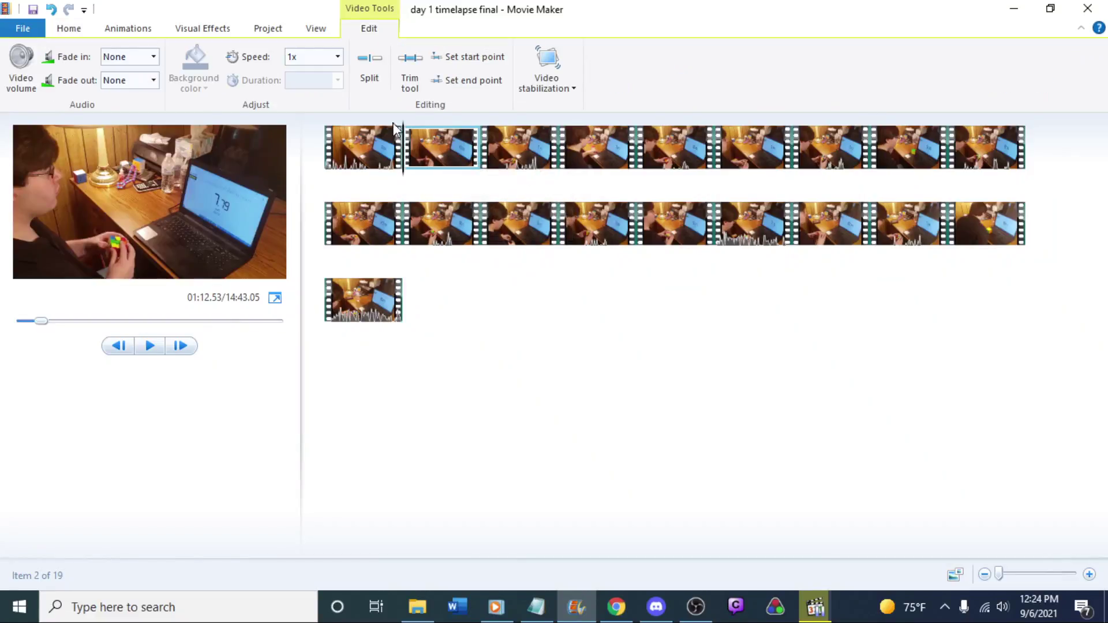
left_click(337, 58)
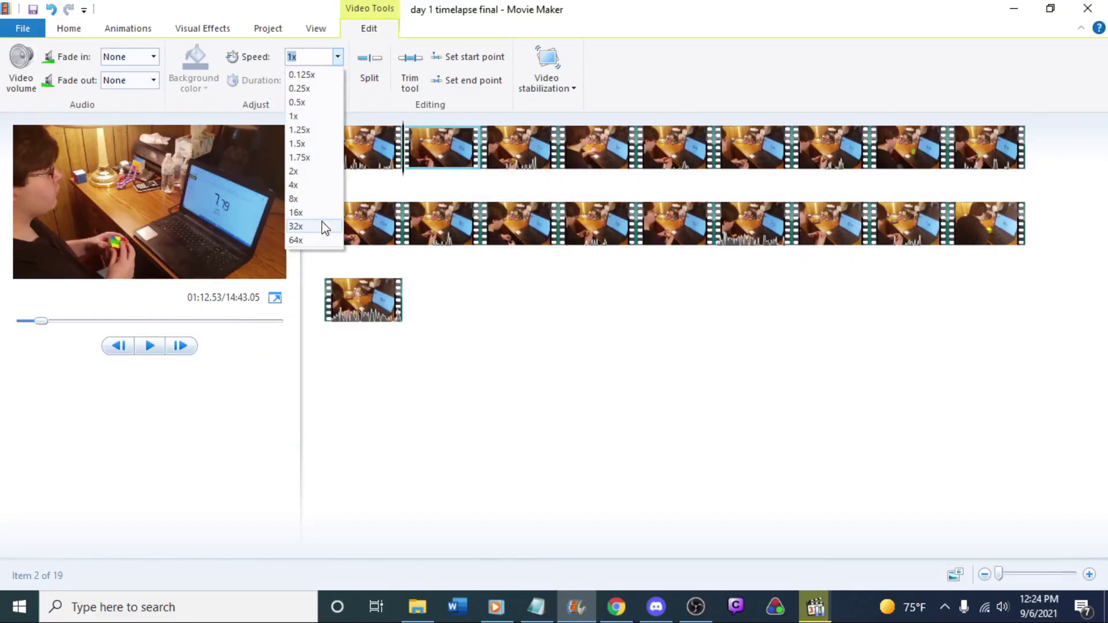
left_click(312, 241)
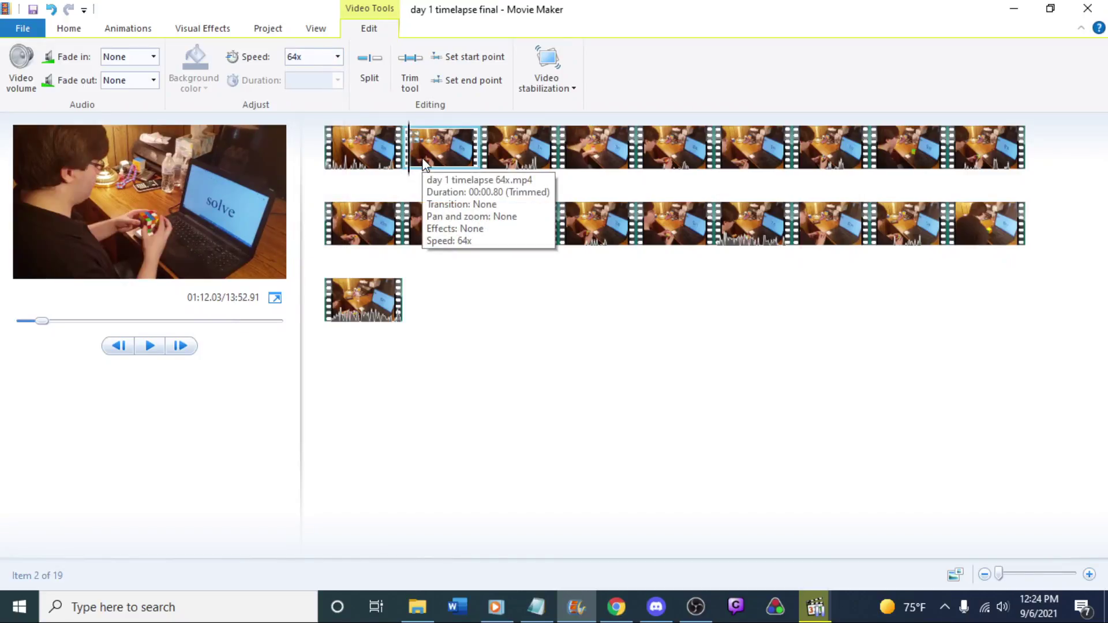
Slow the second clip to 32x speed and preview it from the end of the first clip
left_click(339, 56)
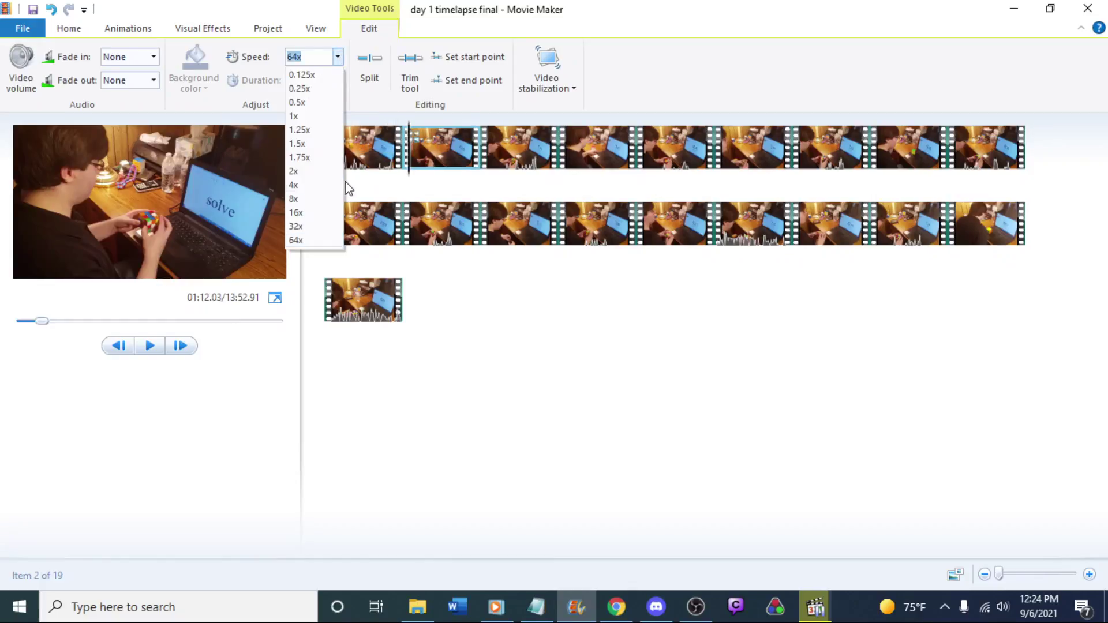
left_click(306, 226)
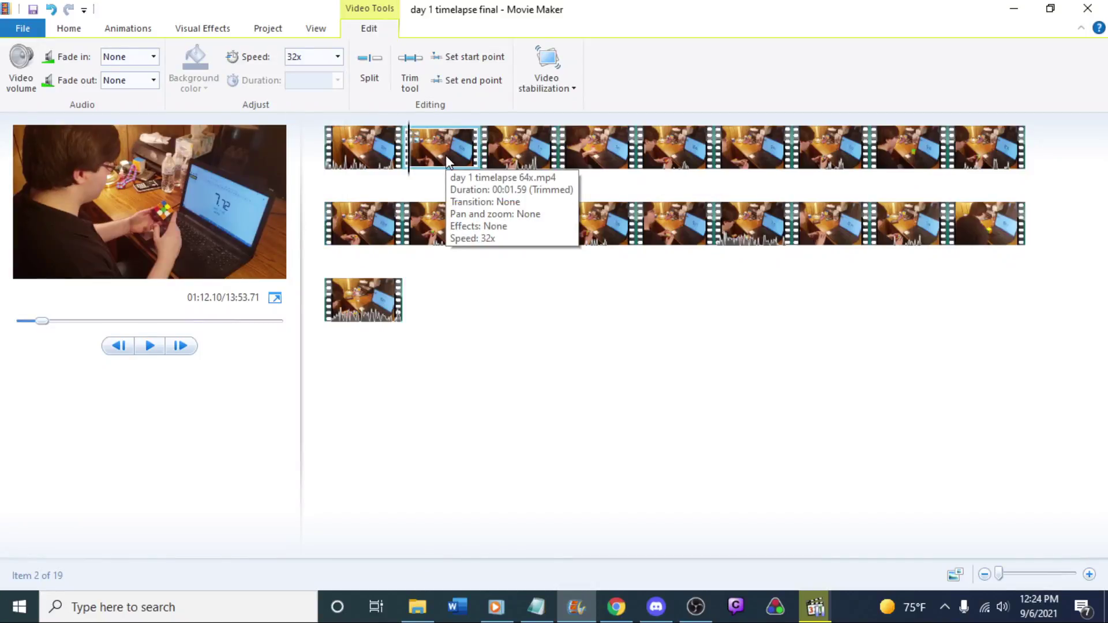
key("space")
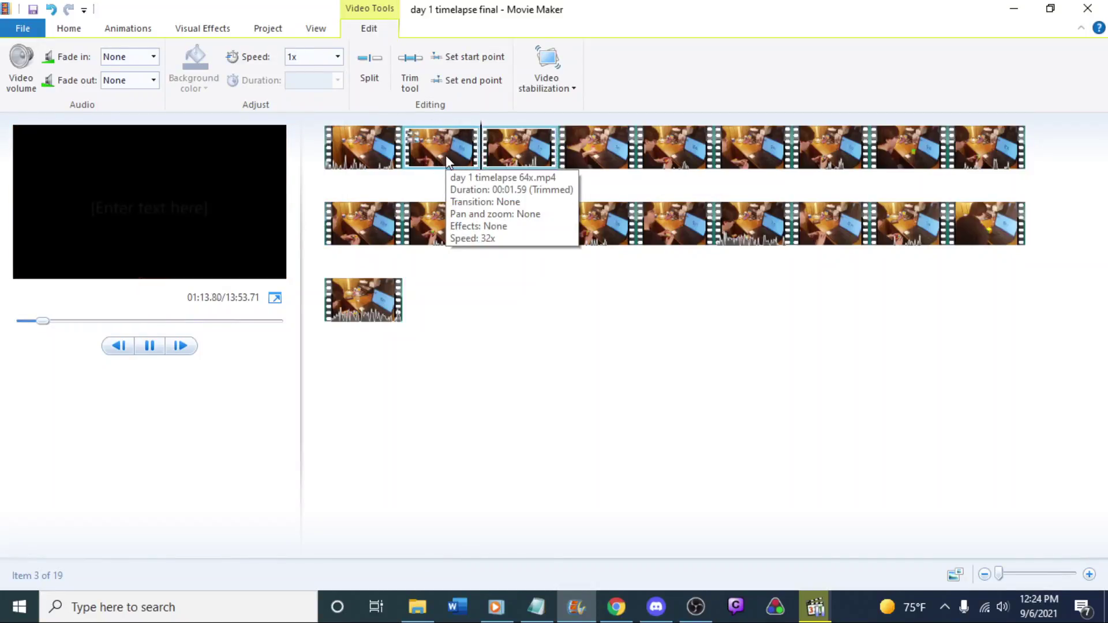
left_click(446, 155)
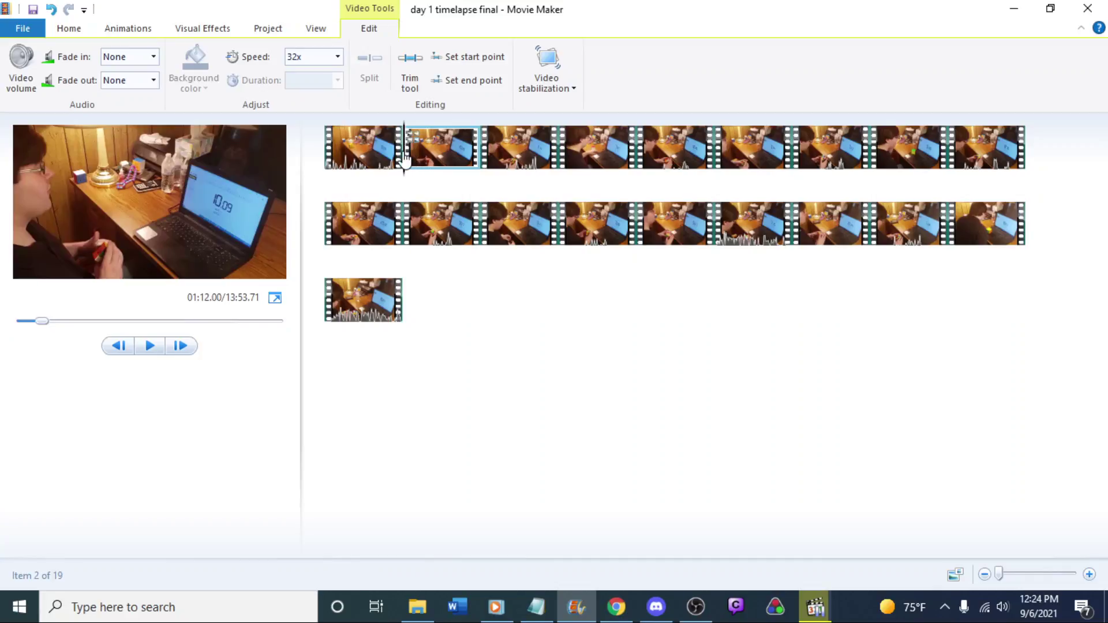
left_click(384, 153)
key("space")
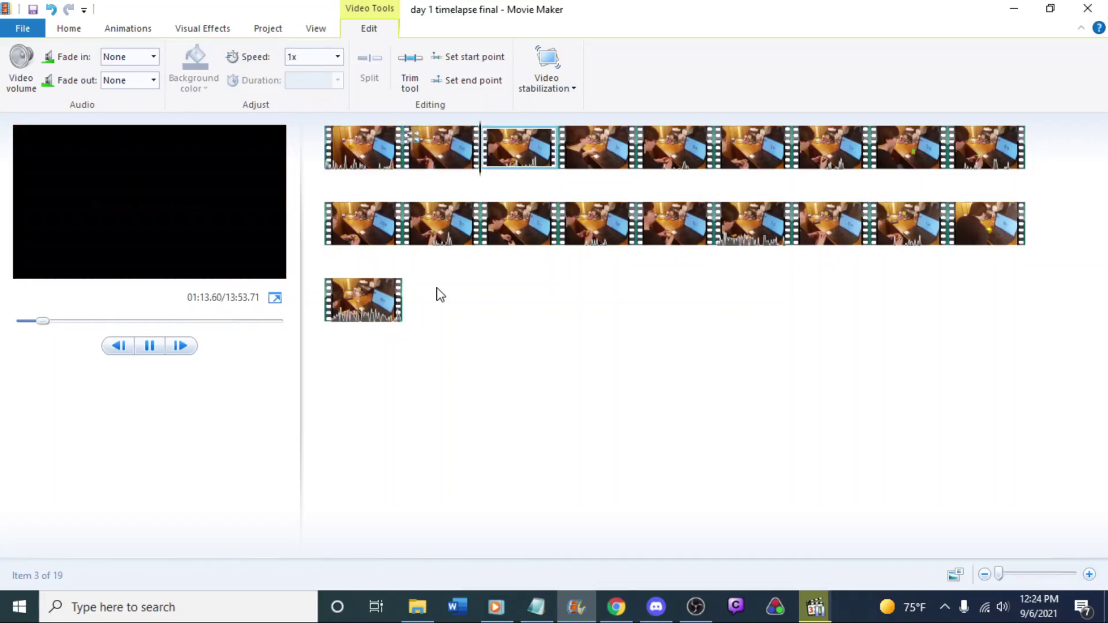
Return the second clip's playback speed to 1x
left_click(440, 154)
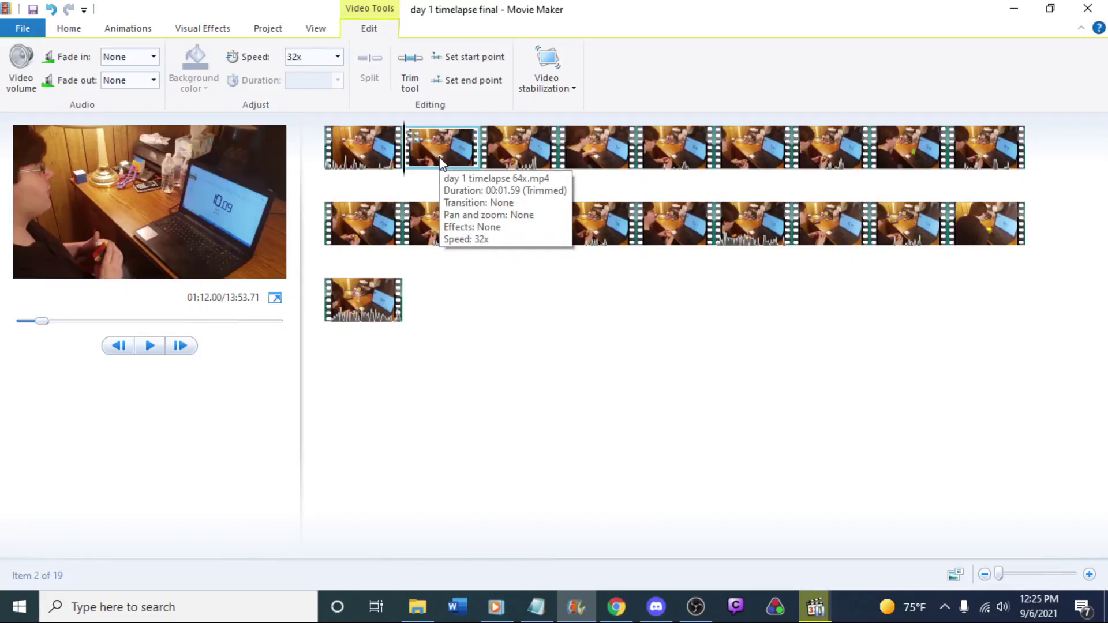
left_click(338, 56)
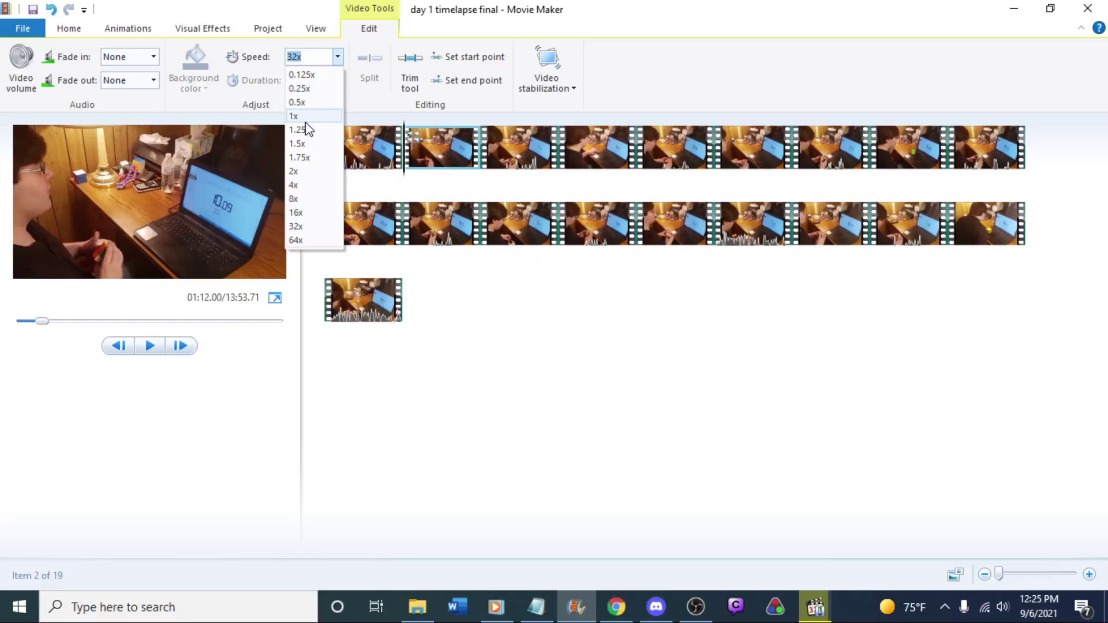
left_click(300, 116)
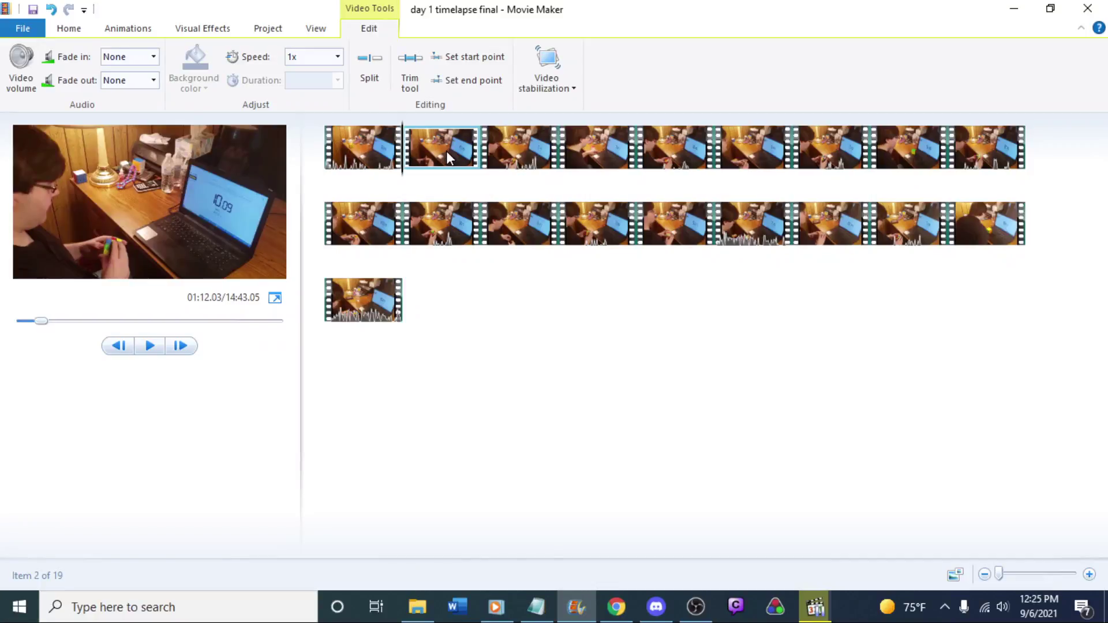
Set the second clip's speed to 10.186x and preview it up to the following title card
left_click(306, 56)
type("10")
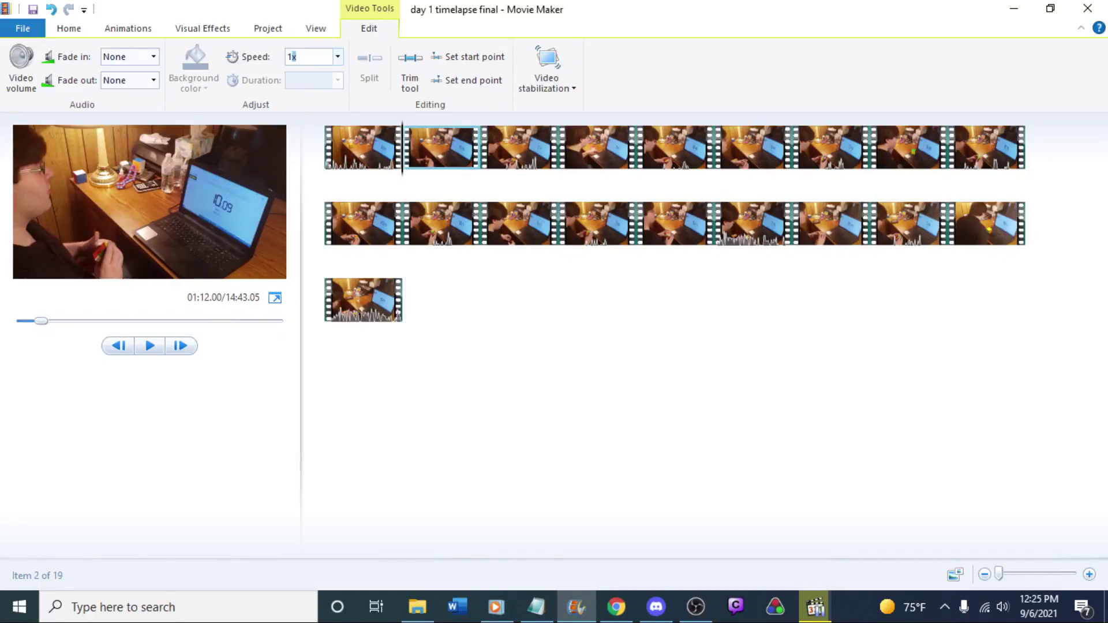
type(".186")
key("Return")
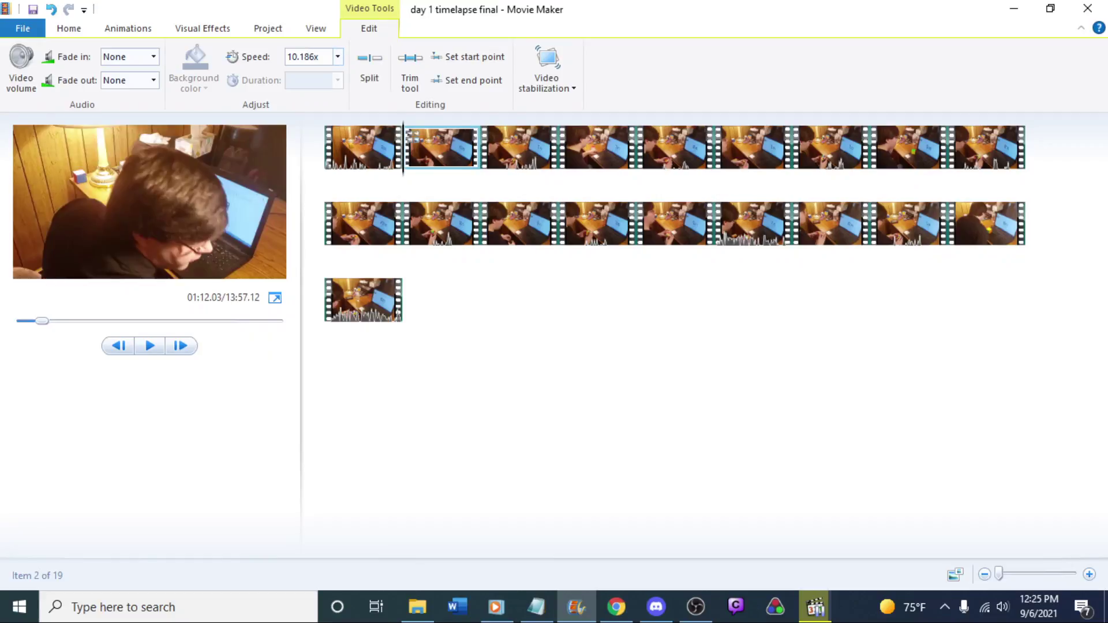
mouse_move(423, 156)
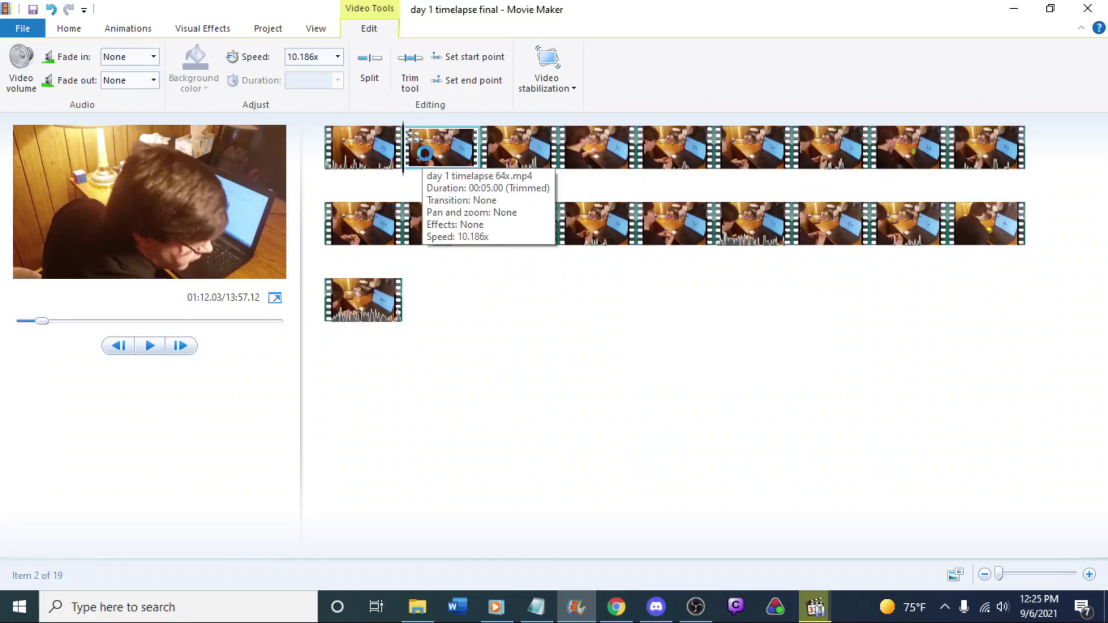
key("space")
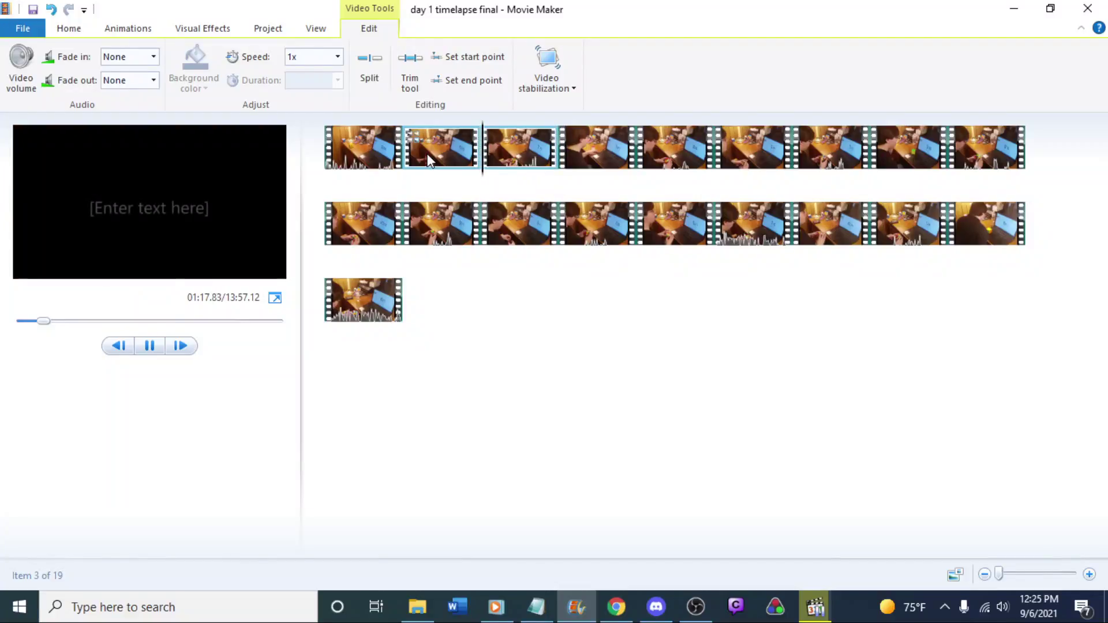
left_click(429, 160)
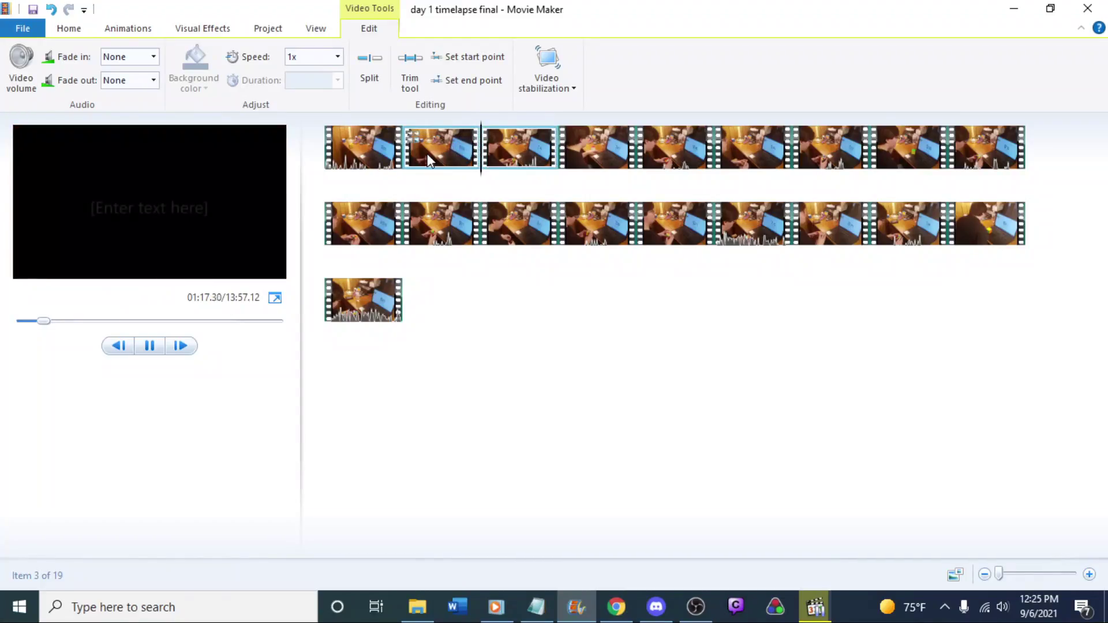
left_click(428, 160)
left_click(428, 161)
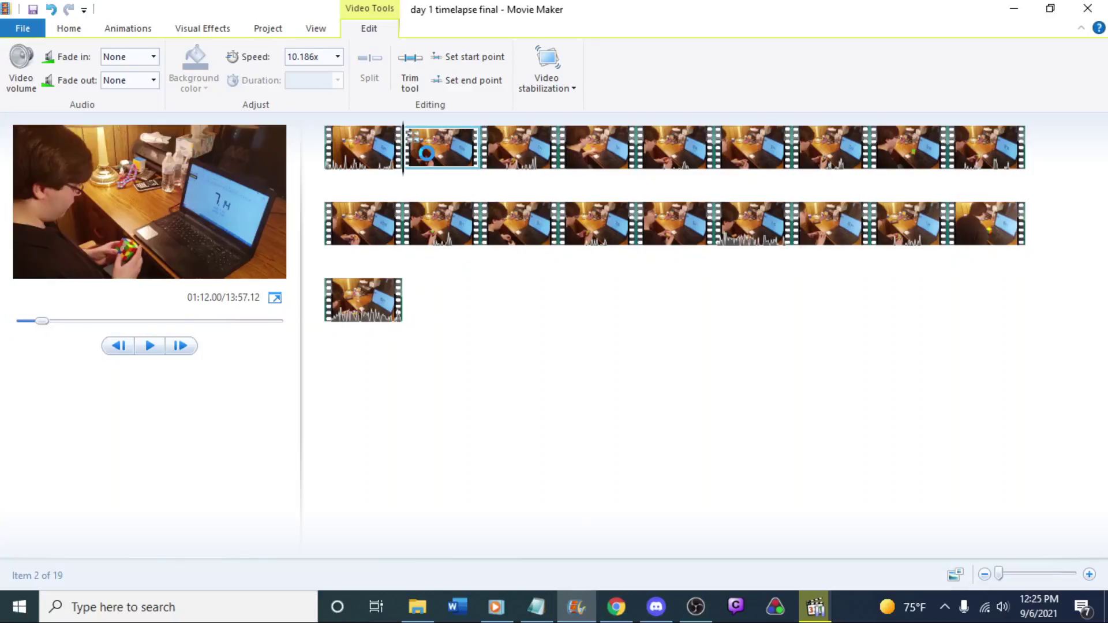
Set the playback speed of the fourth clip on the timeline to 10.9x
left_click(610, 151)
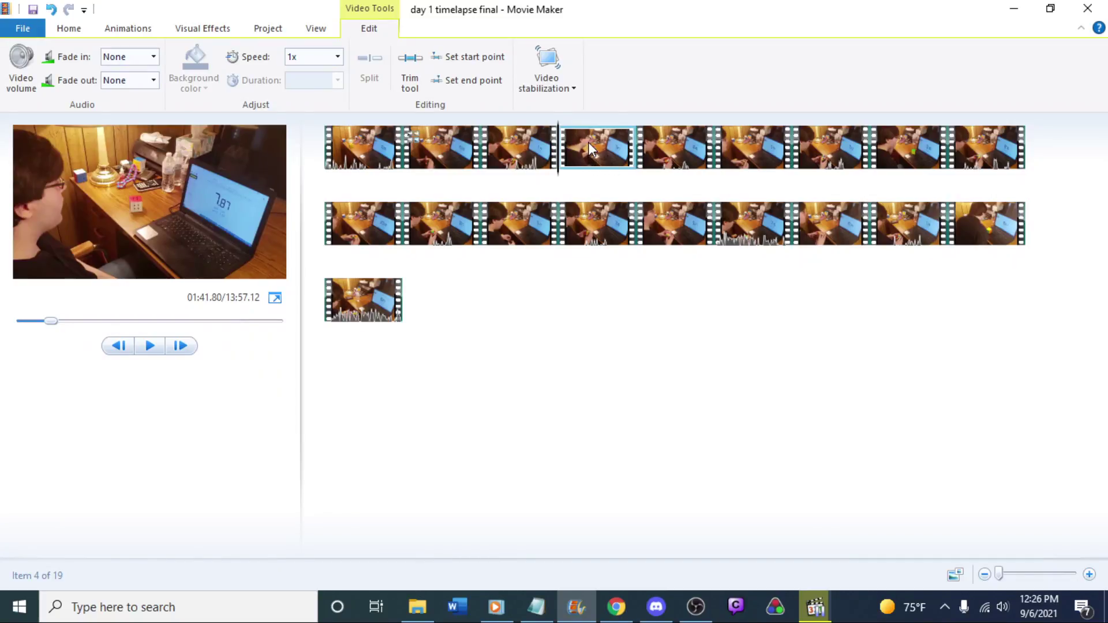
mouse_move(596, 150)
left_click(300, 55)
type("10.9")
key("Return")
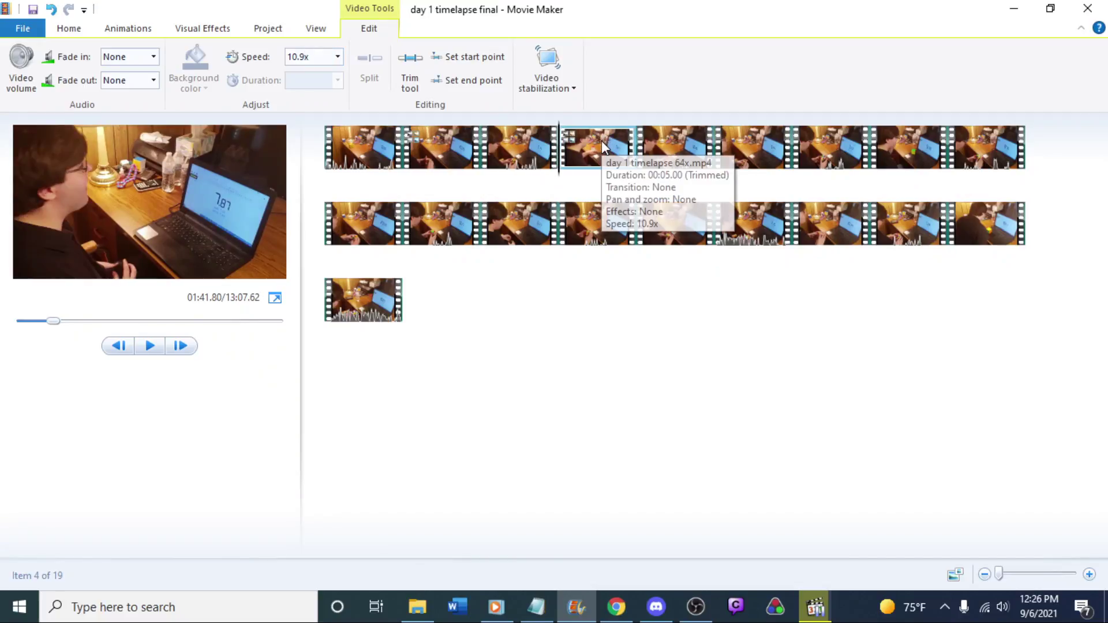
Set the sixth clip's speed to 23.374x and preview the sped-up footage
left_click(746, 153)
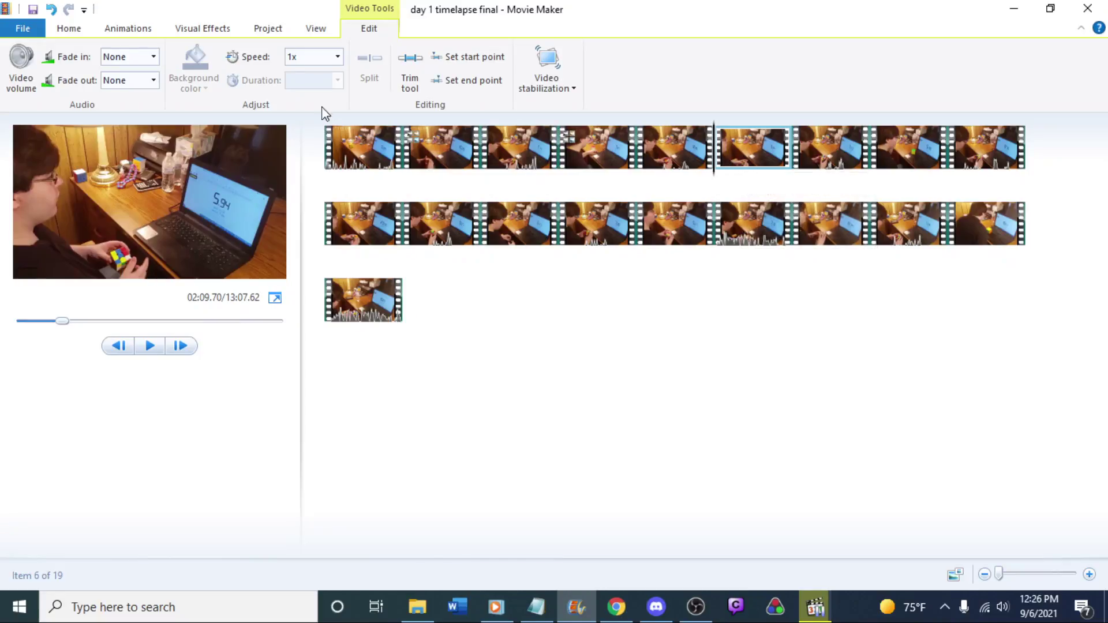
left_click(309, 57)
type("23.374")
key("Return")
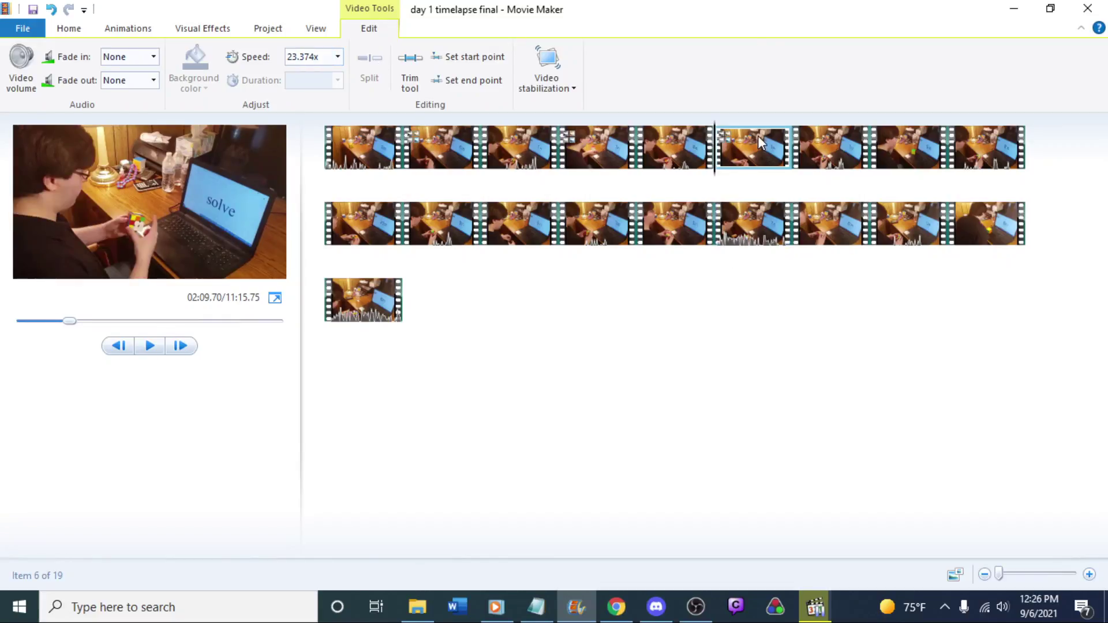
key("space")
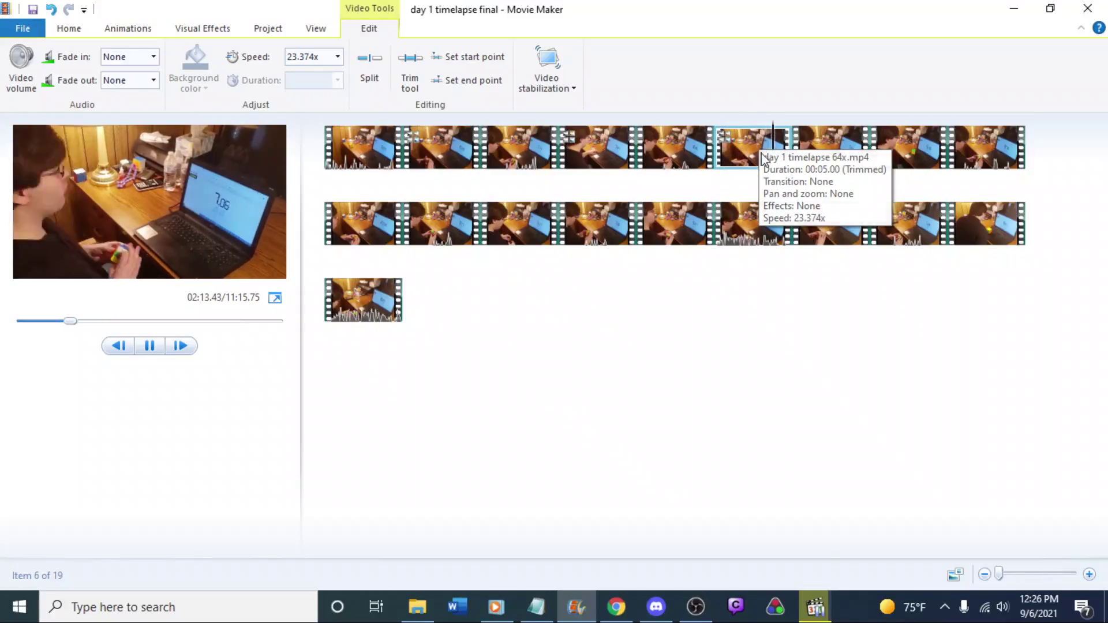
key("space")
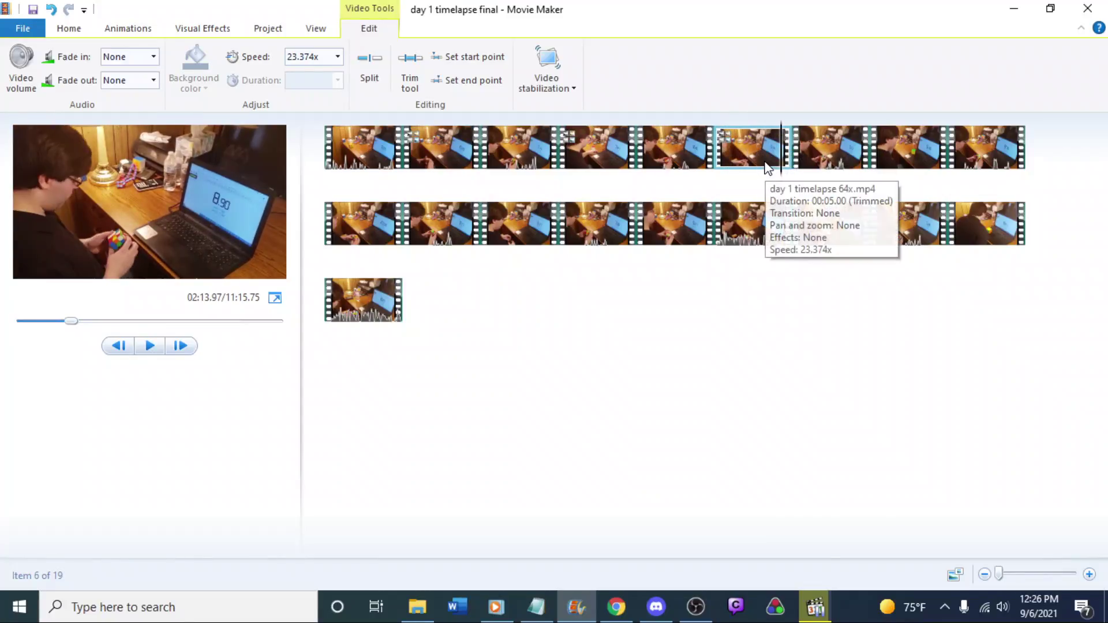
Set the playback speed of the eighth clip to 9.38x and check the sped-up clips' durations
left_click(922, 141)
key("space")
key("space")
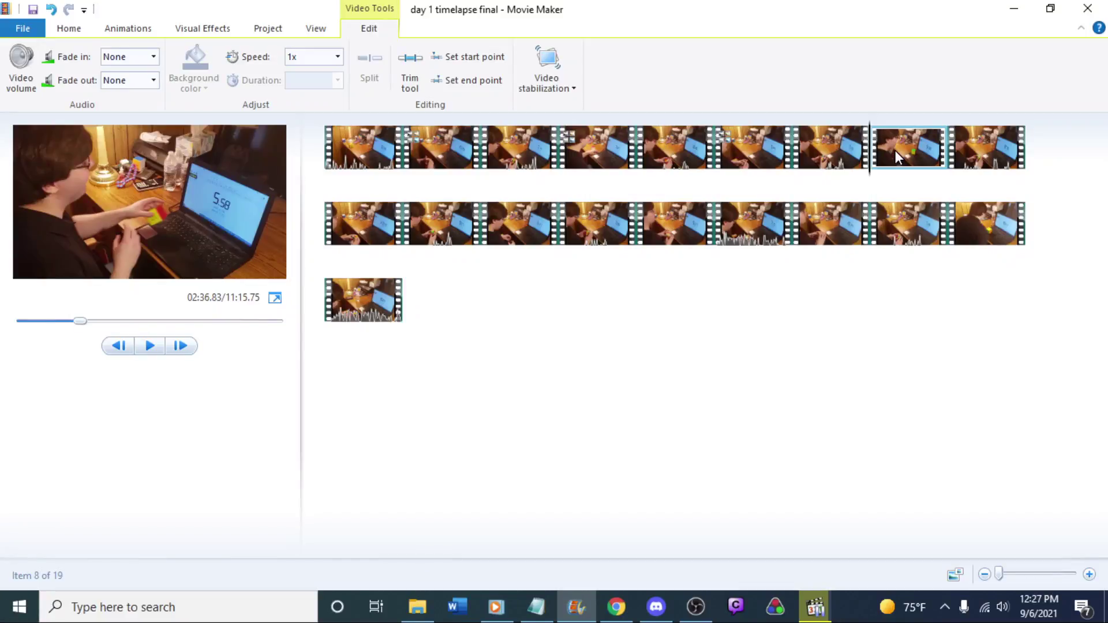
left_click(305, 55)
type("9.38")
key("Return")
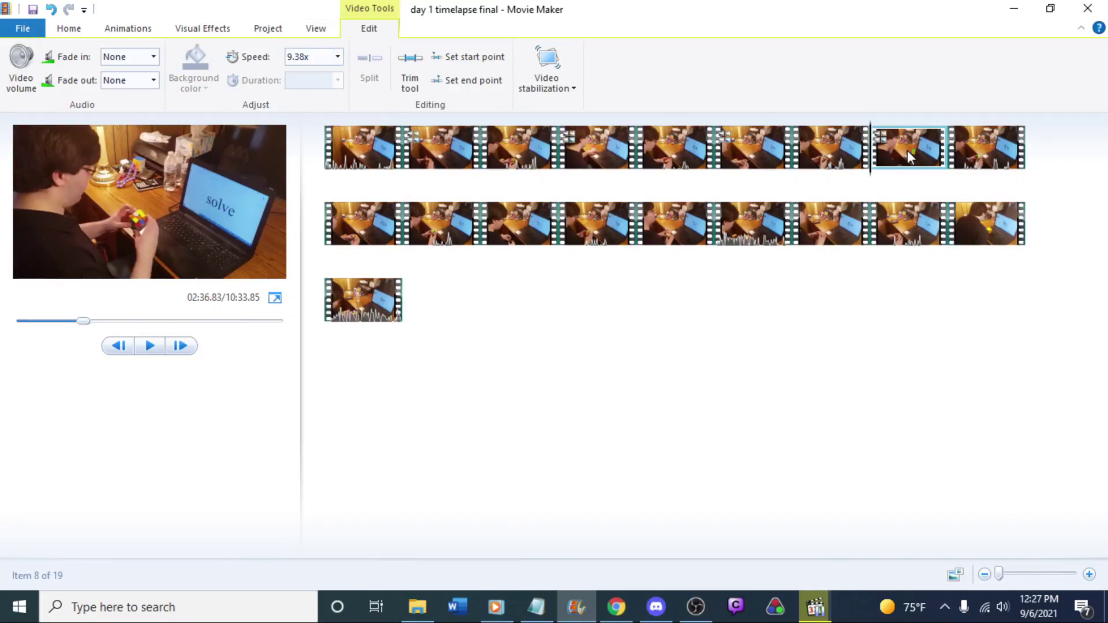
mouse_move(434, 147)
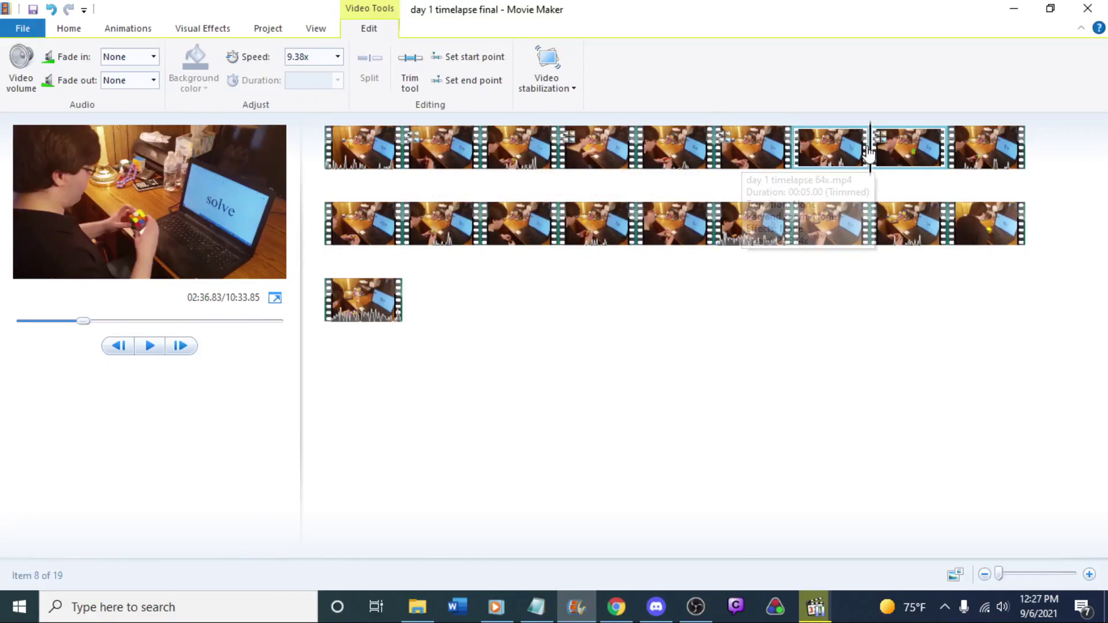
mouse_move(888, 144)
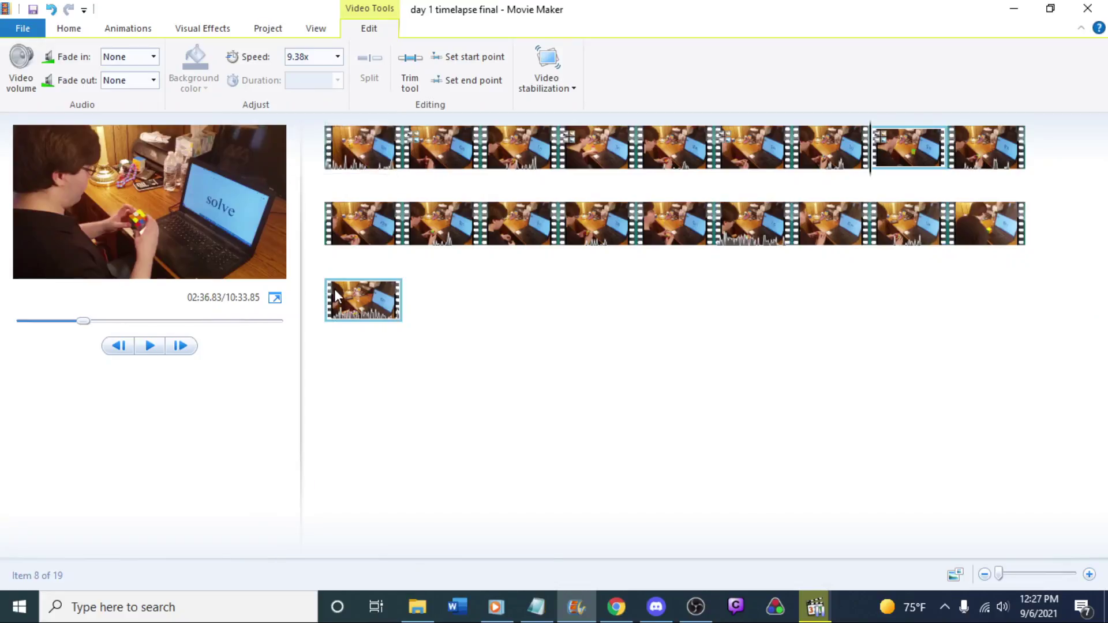
Set the playback speed of the tenth clip on the timeline to 4.946x
left_click(336, 227)
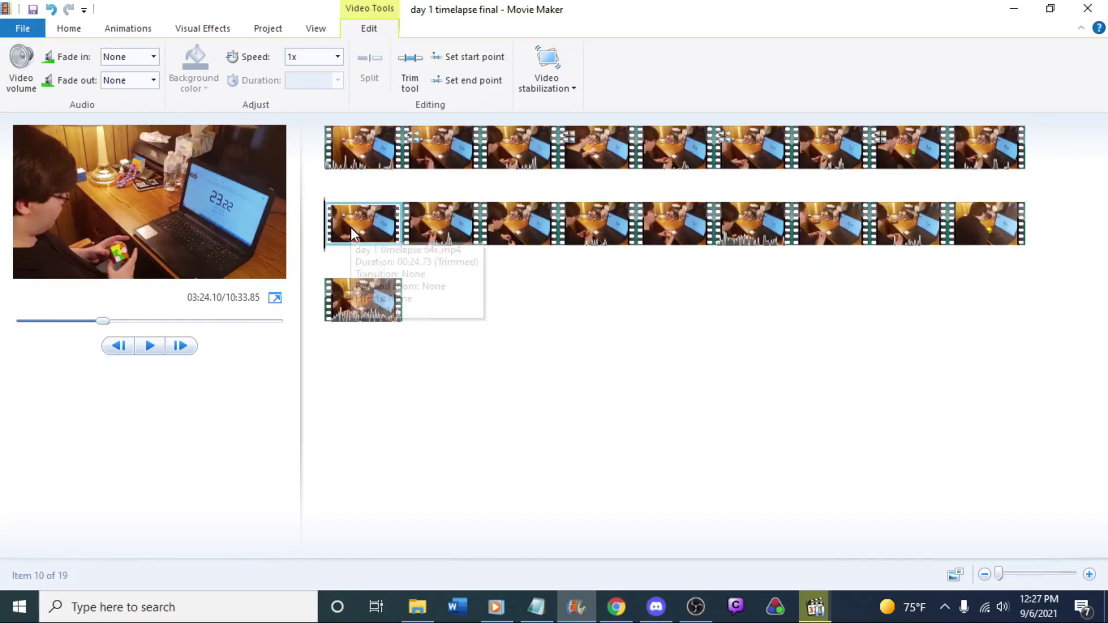
left_click(303, 56)
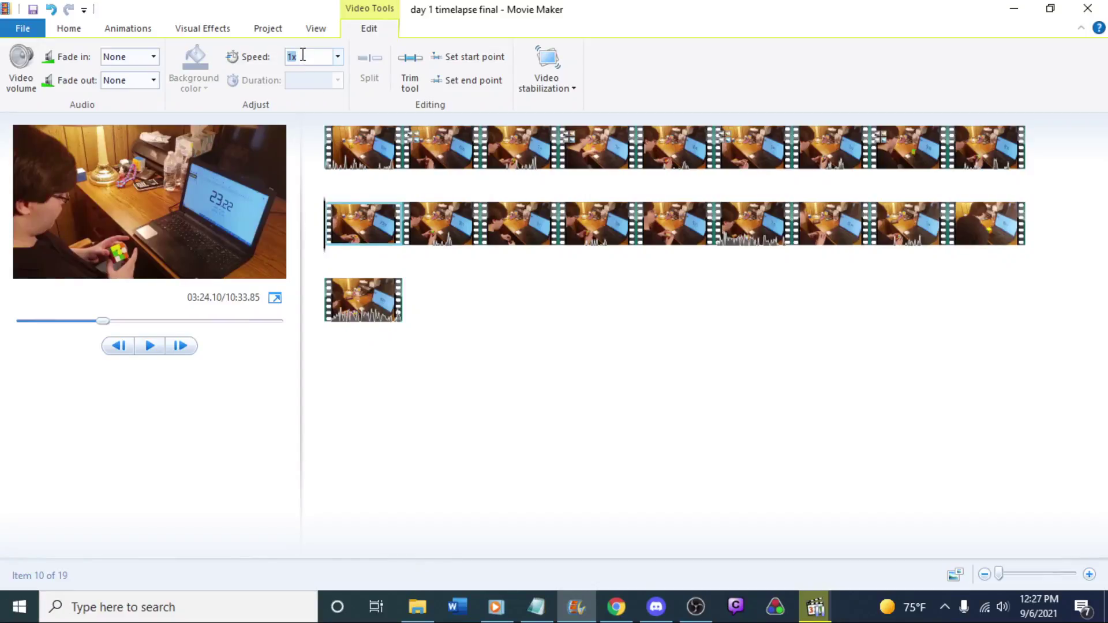
type("4.946")
key("Return")
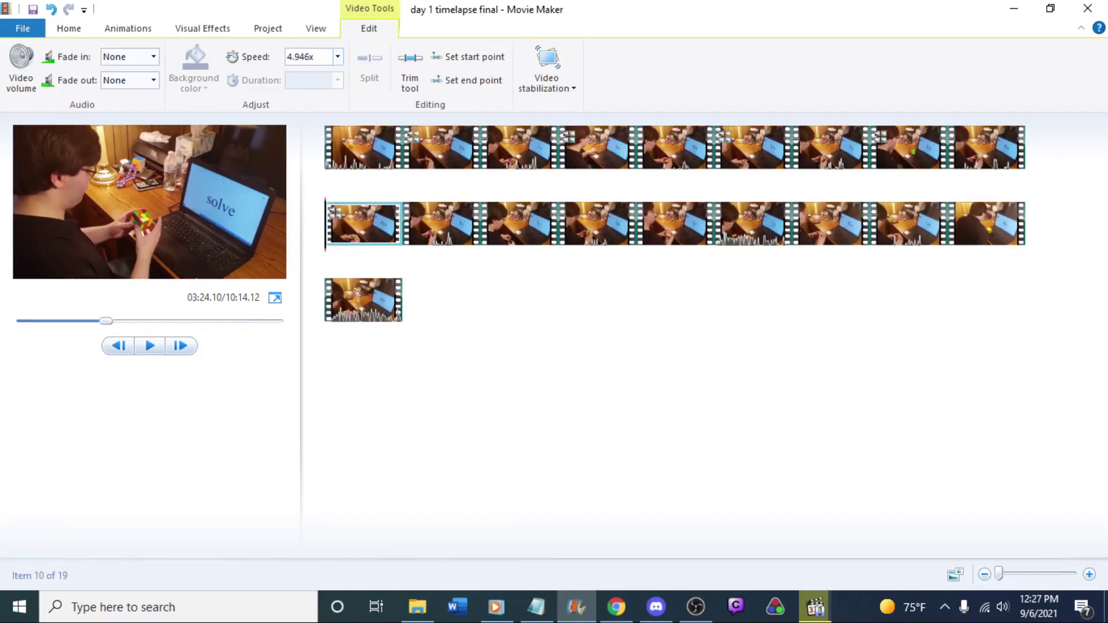
Preview the short twelfth clip and try slowing its playback speed to 0.44x
left_click(512, 230)
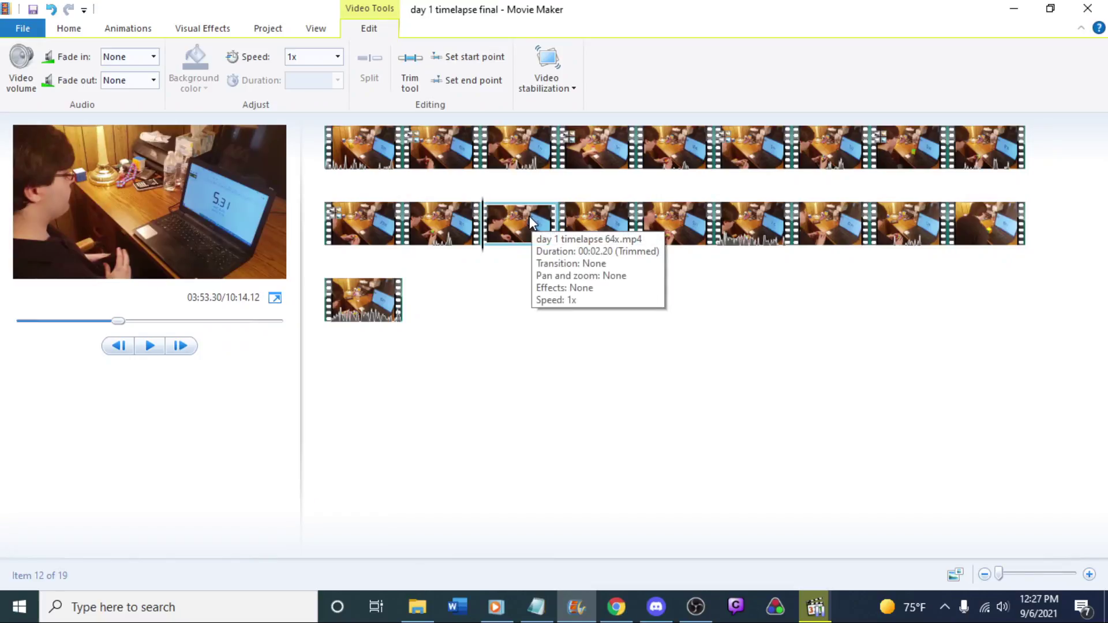
key("space")
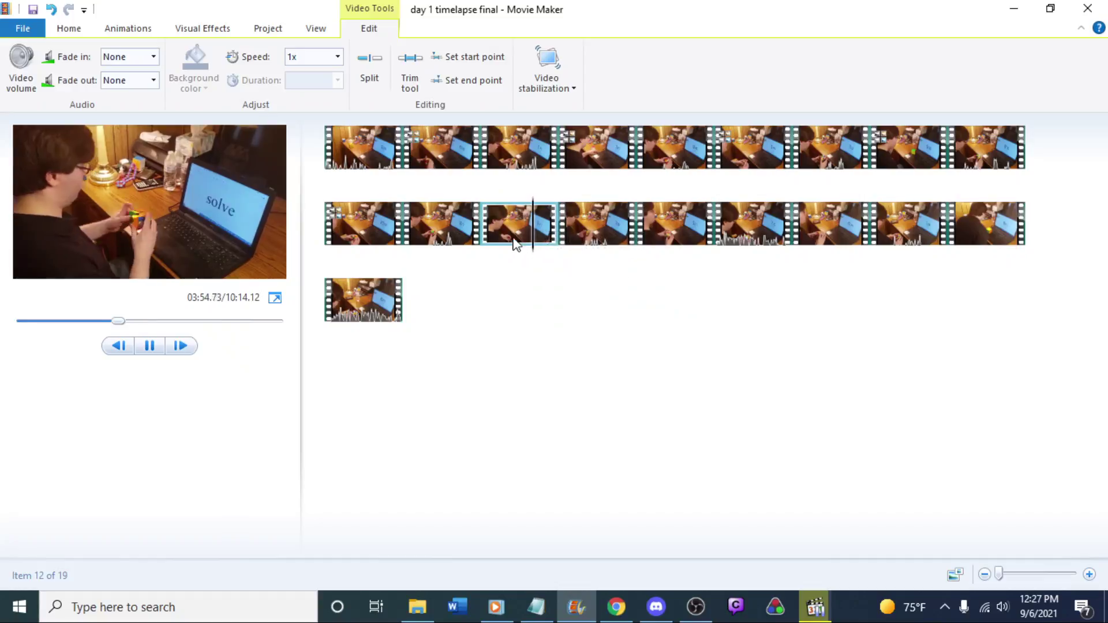
left_click(538, 226)
key("space")
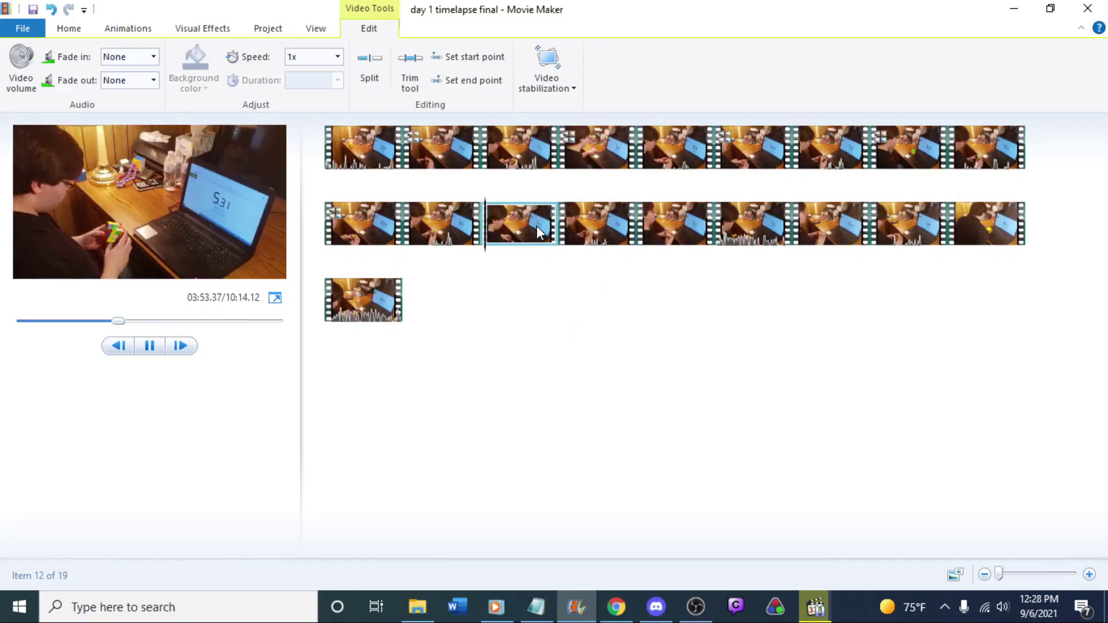
left_click(518, 224)
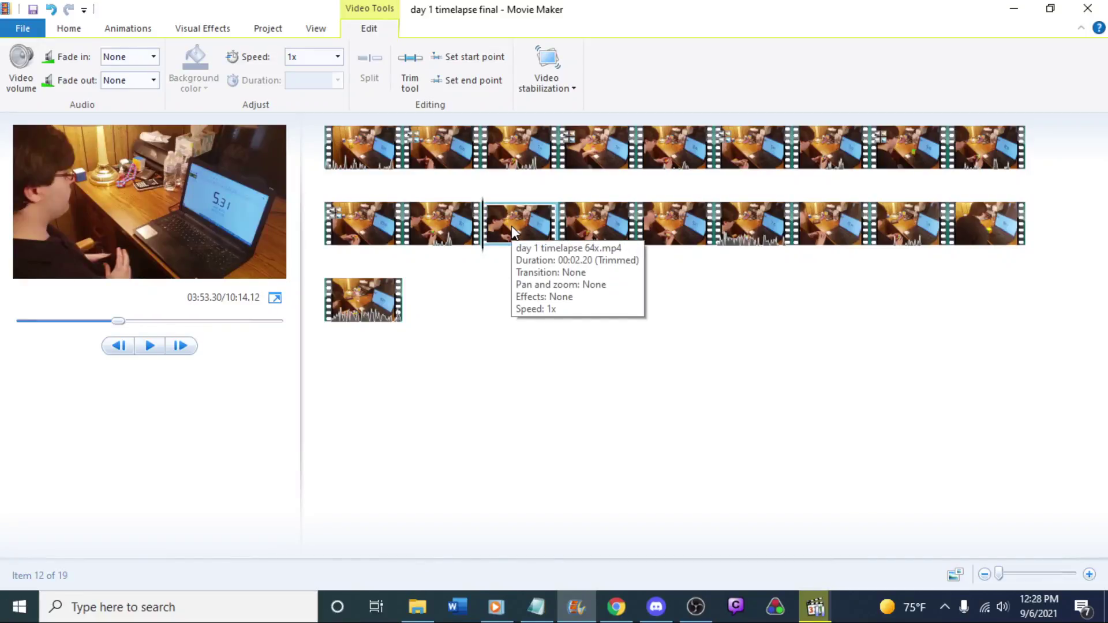
left_click(310, 56)
key("BackSpace")
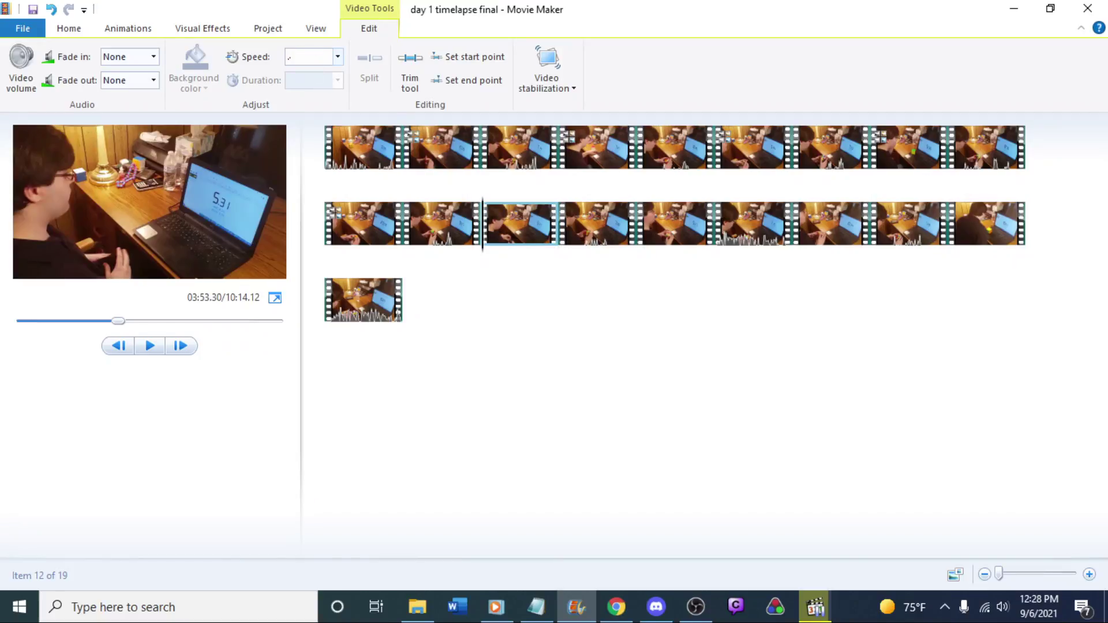
type("0.44")
key("Return")
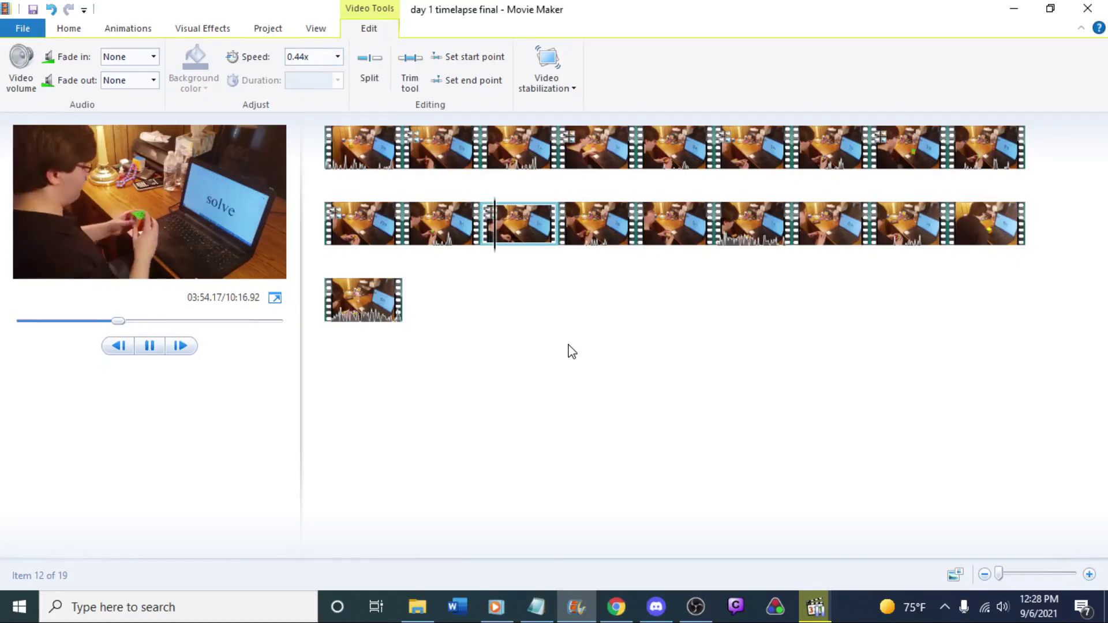
Review the slowed twelfth clip and reset its speed to 1x
left_click(495, 226)
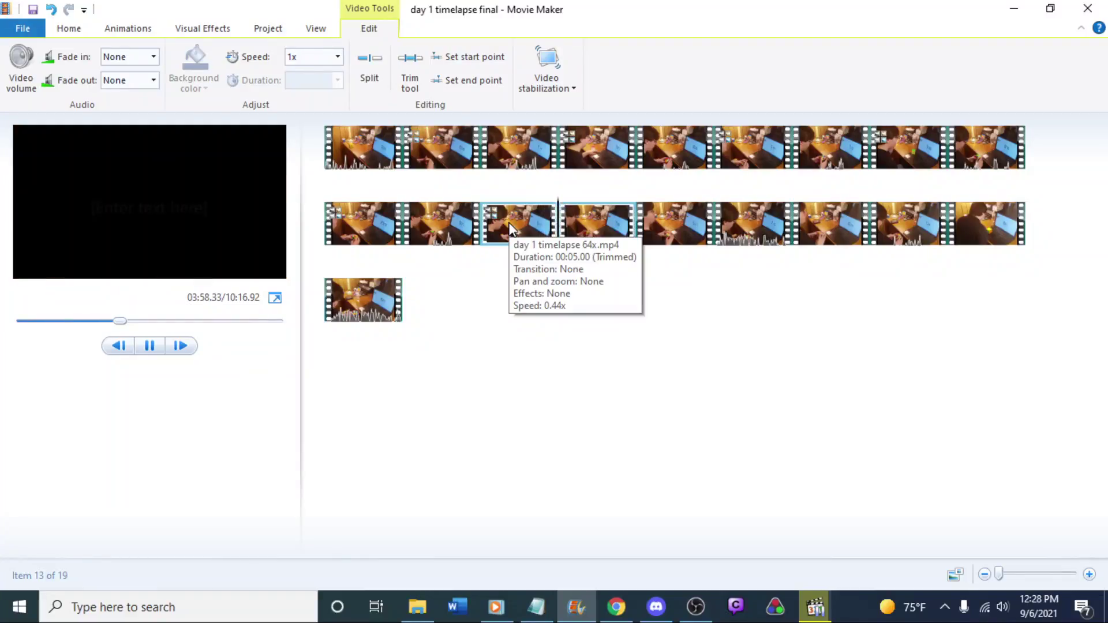
left_click(527, 212)
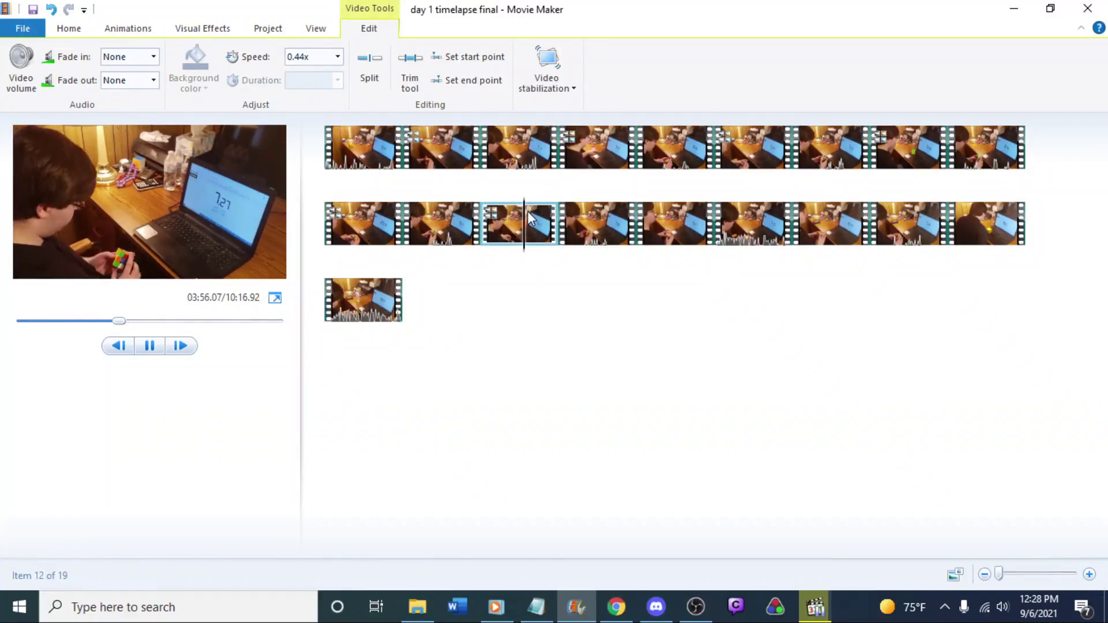
left_click(529, 206)
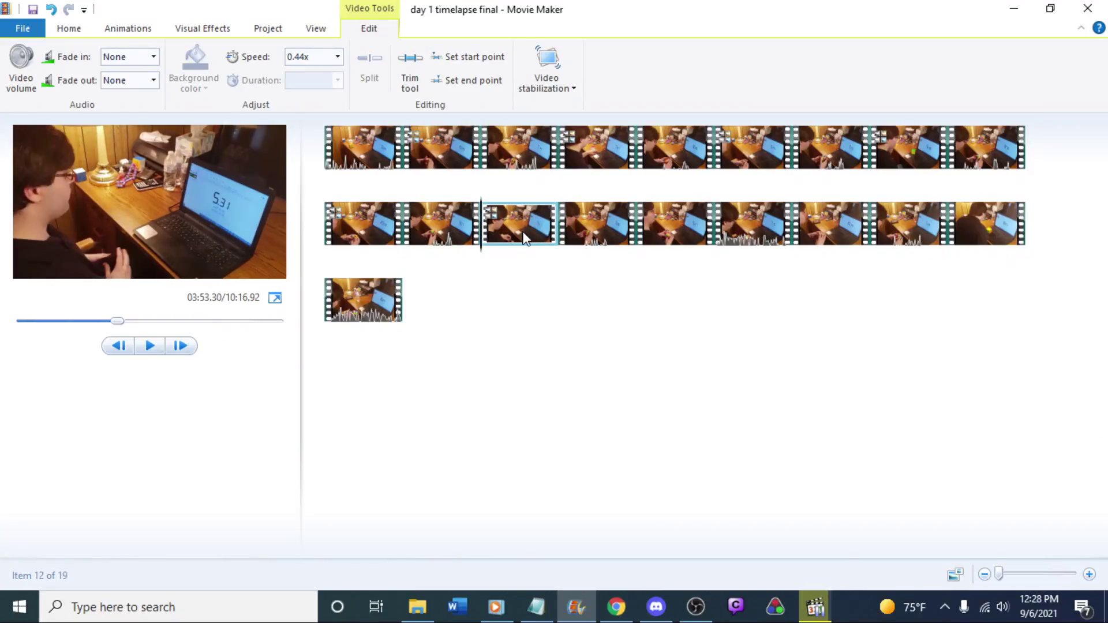
left_click(339, 60)
left_click(299, 117)
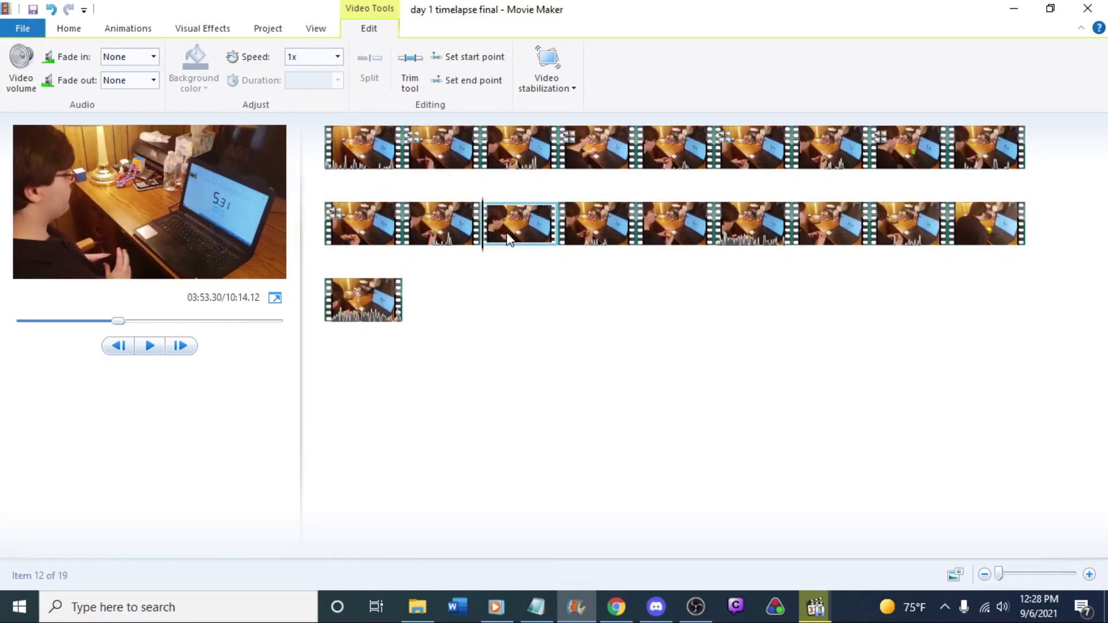
Replay the twelfth clip at normal speed up to the following title card to judge its pace
key("space")
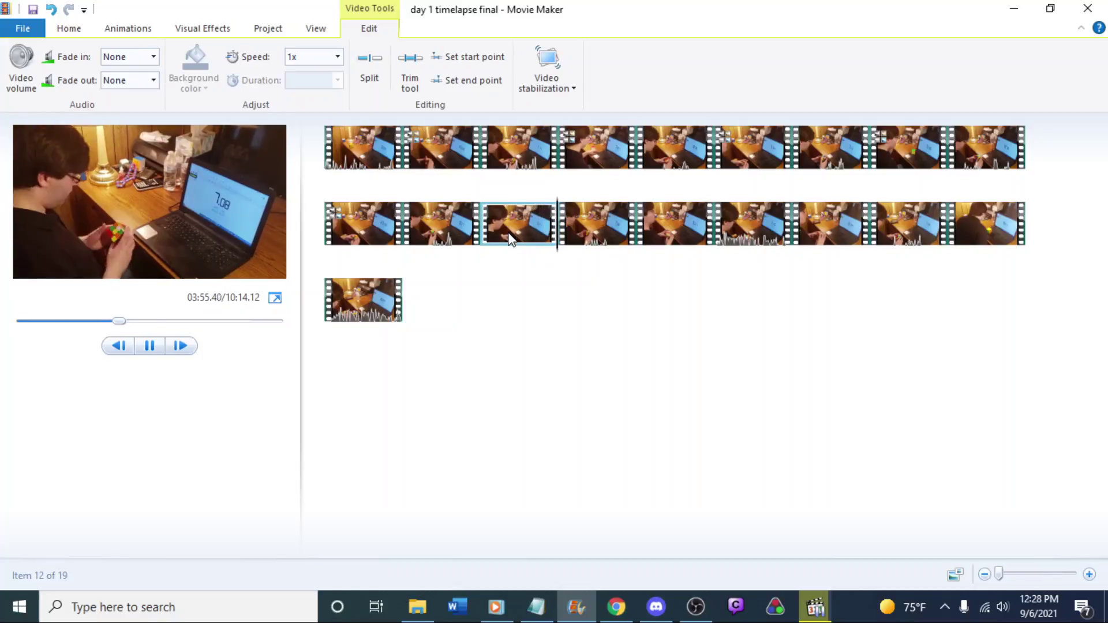
key("space")
key("space")
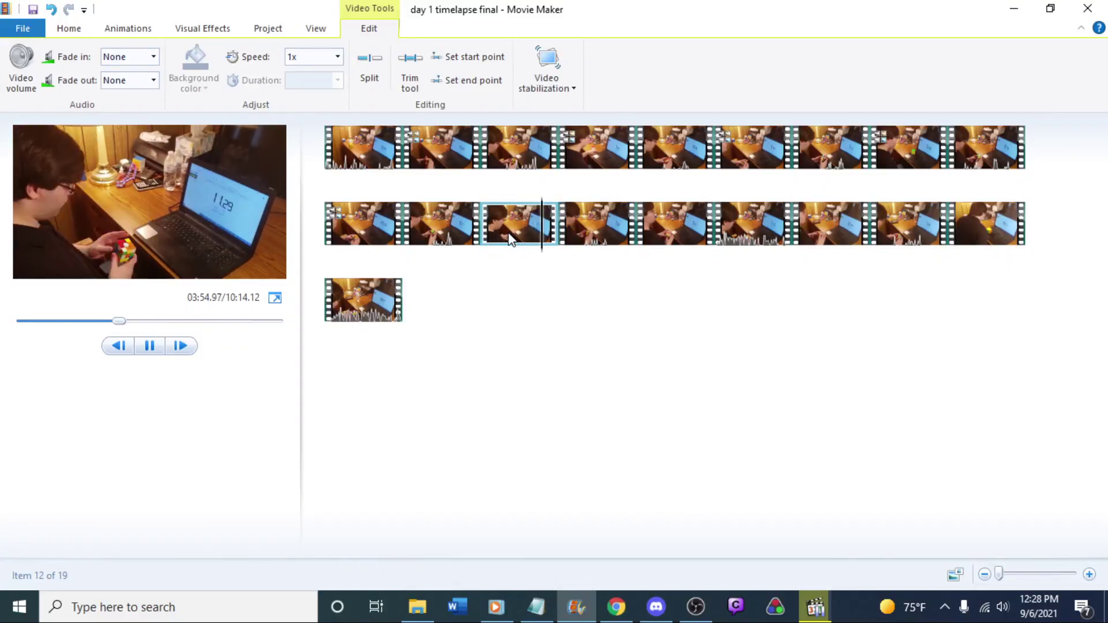
key("space")
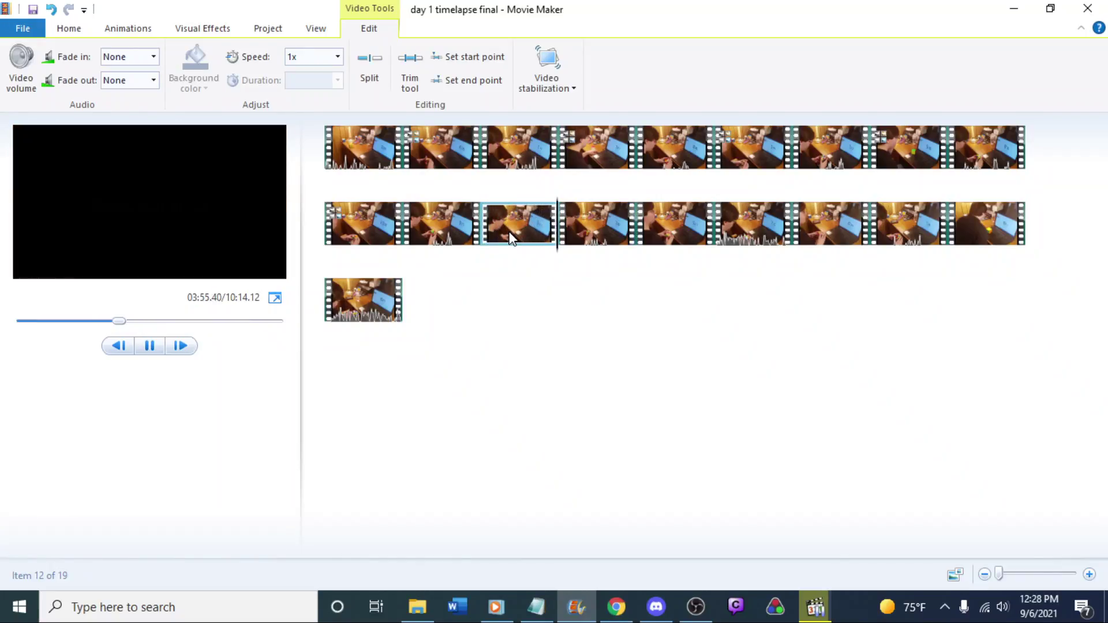
key("space")
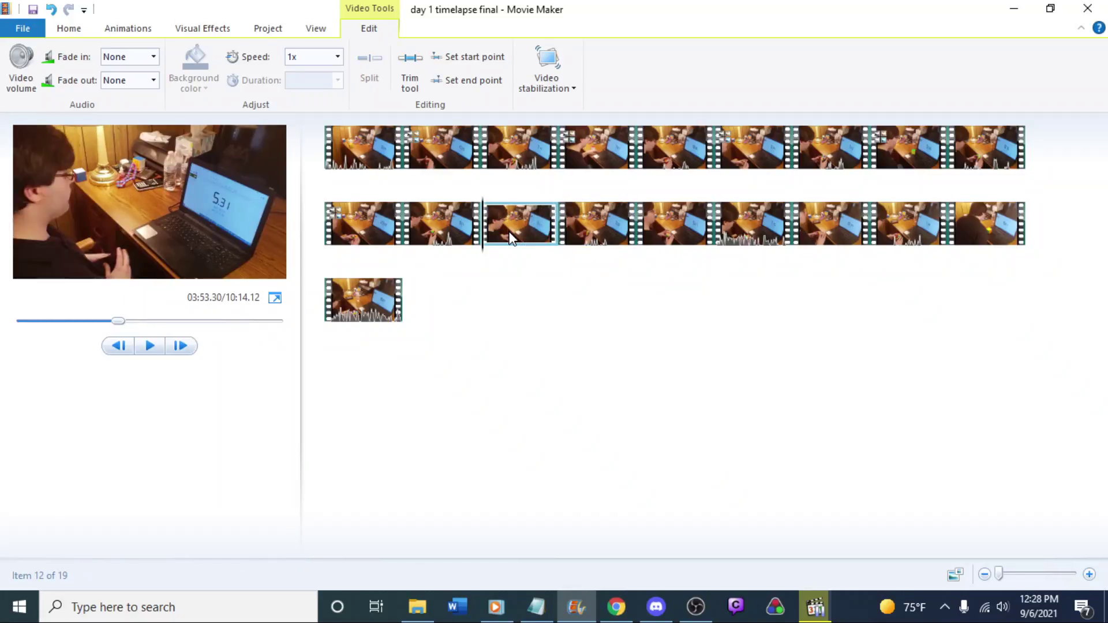
Preview the start of the fourteenth clip and set its playback speed to 1.5x
left_click(671, 225)
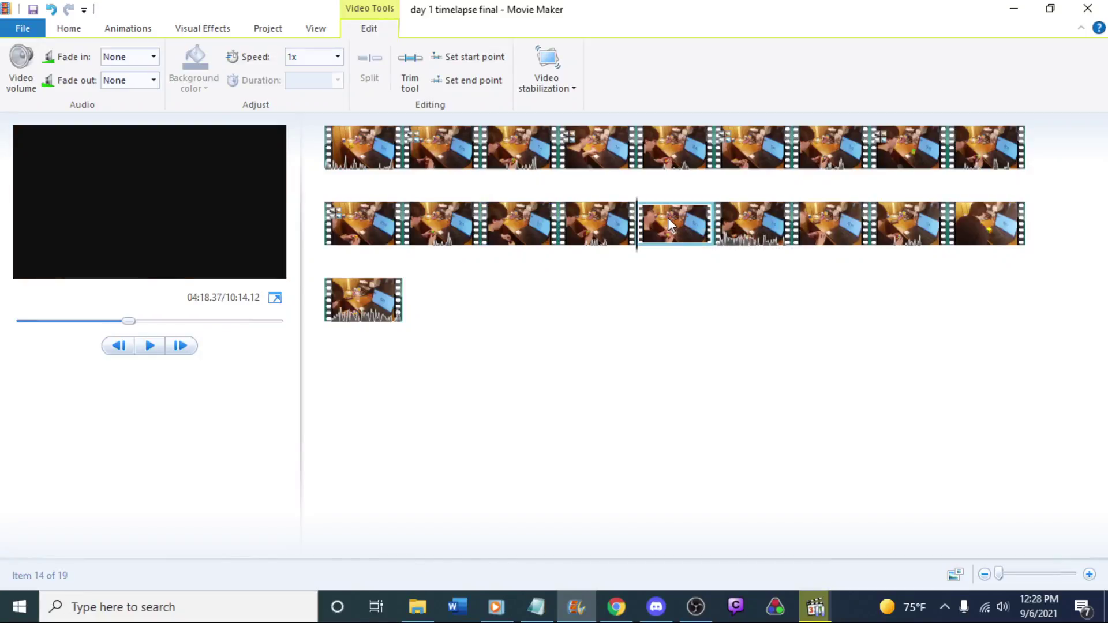
key("space")
key("space")
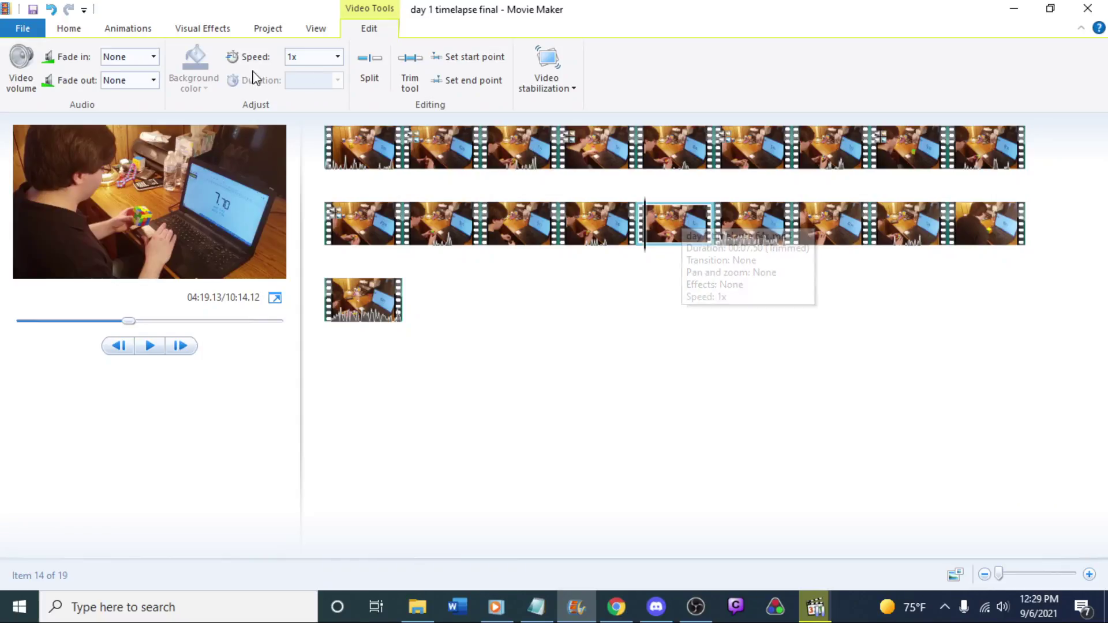
left_click(299, 55)
type("1.5")
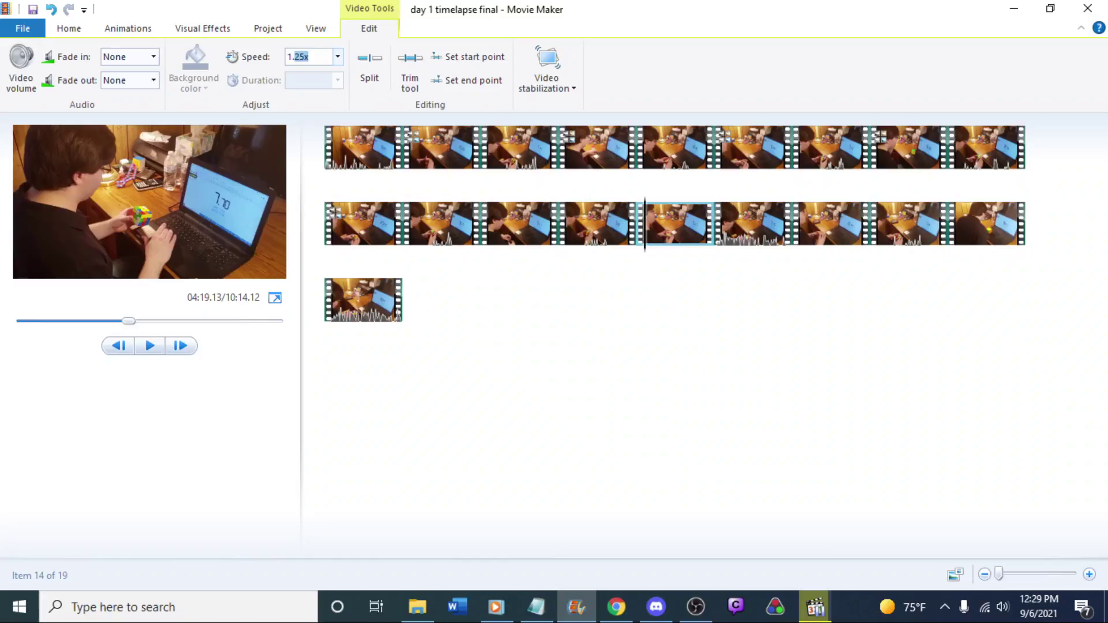
key("Return")
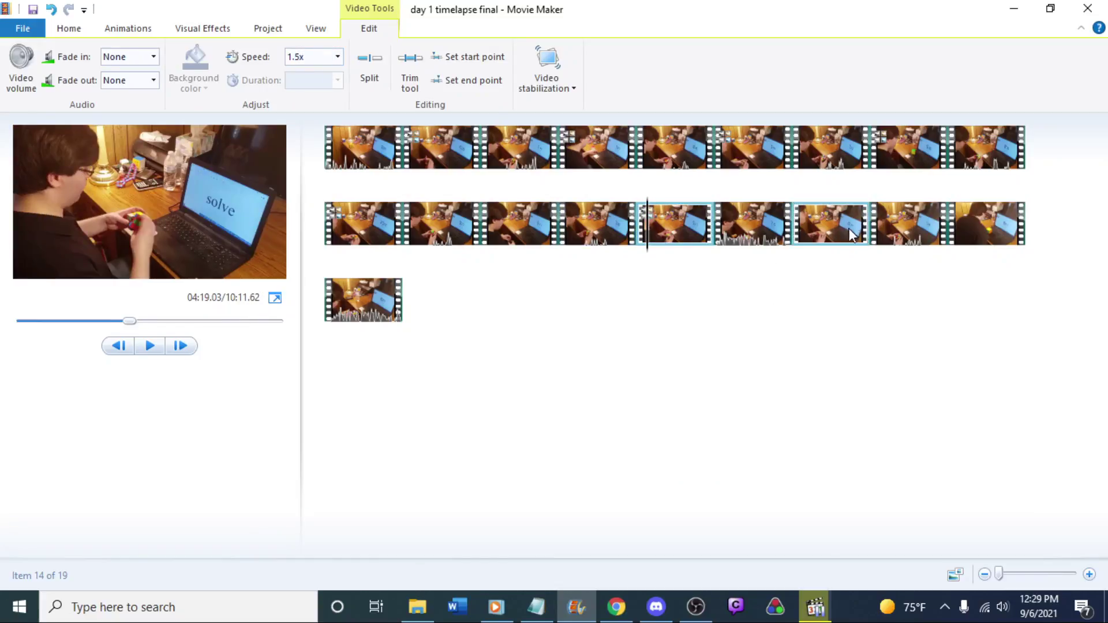
Set the playback speed of the sixteenth clip on the timeline to 6.174x
left_click(815, 229)
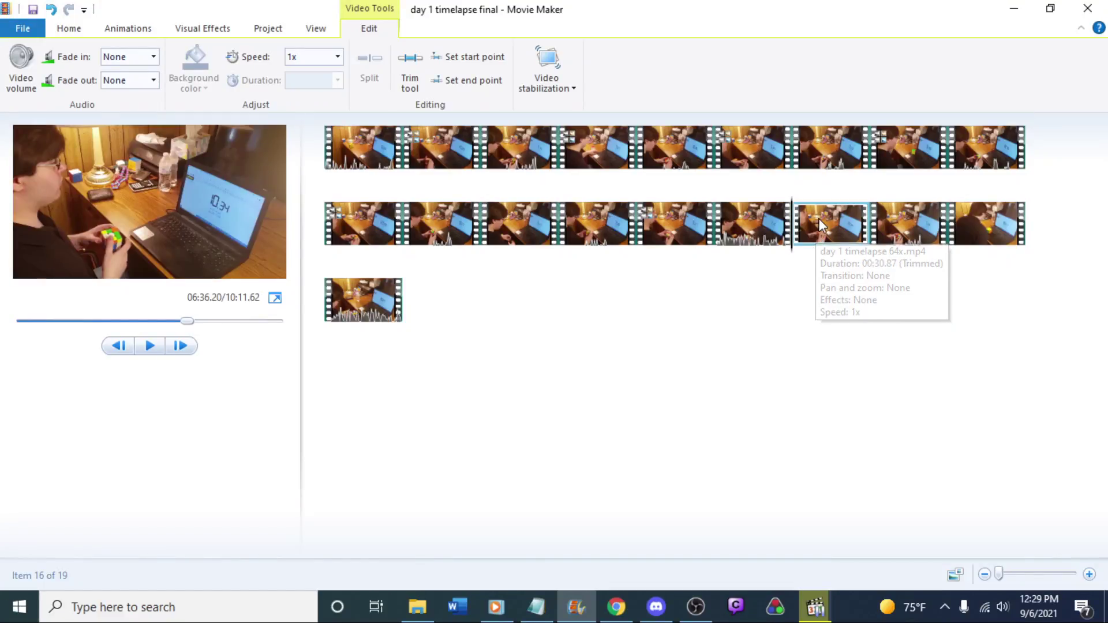
left_click(321, 60)
type("6.")
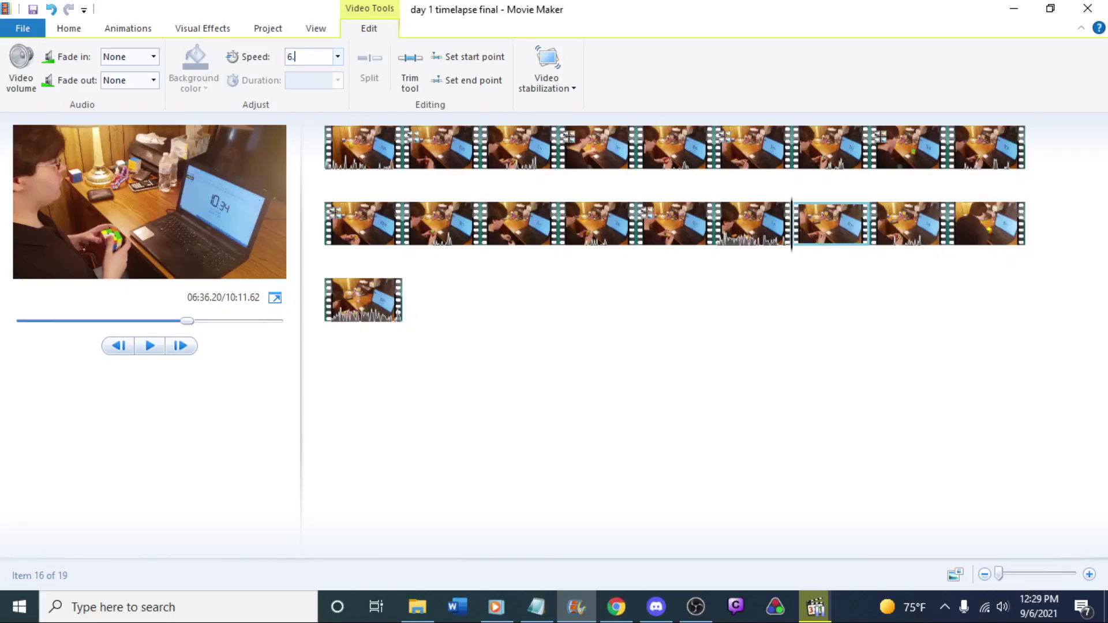
type("174")
key("Return")
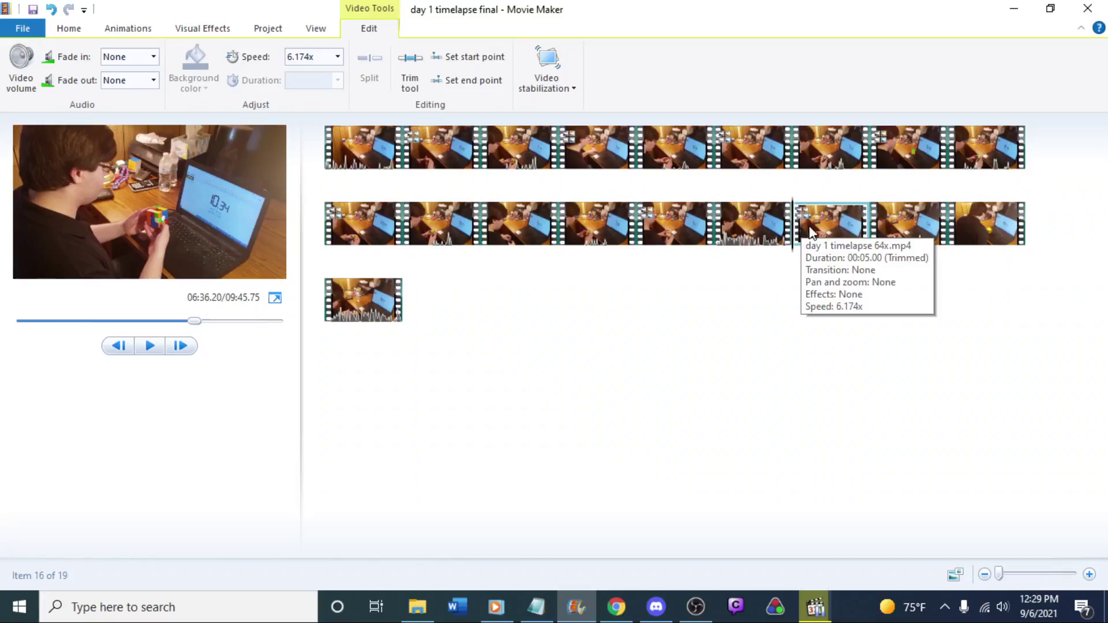
Set the playback speed of the eighteenth clip on the timeline to 13.16x
left_click(894, 238, "ctrl")
left_click(895, 238)
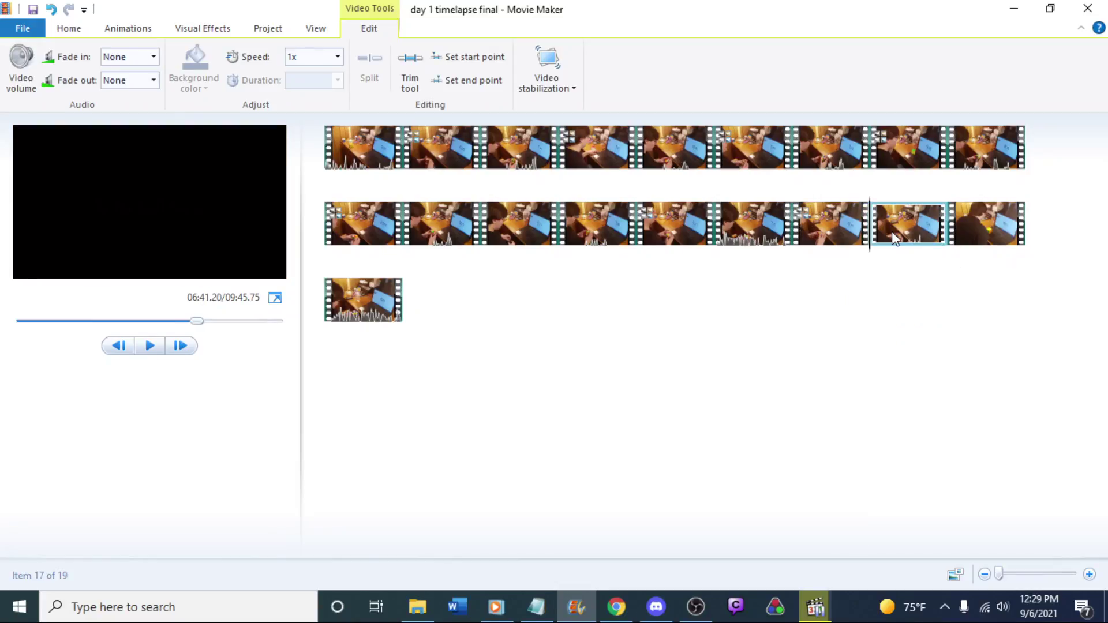
left_click(975, 231)
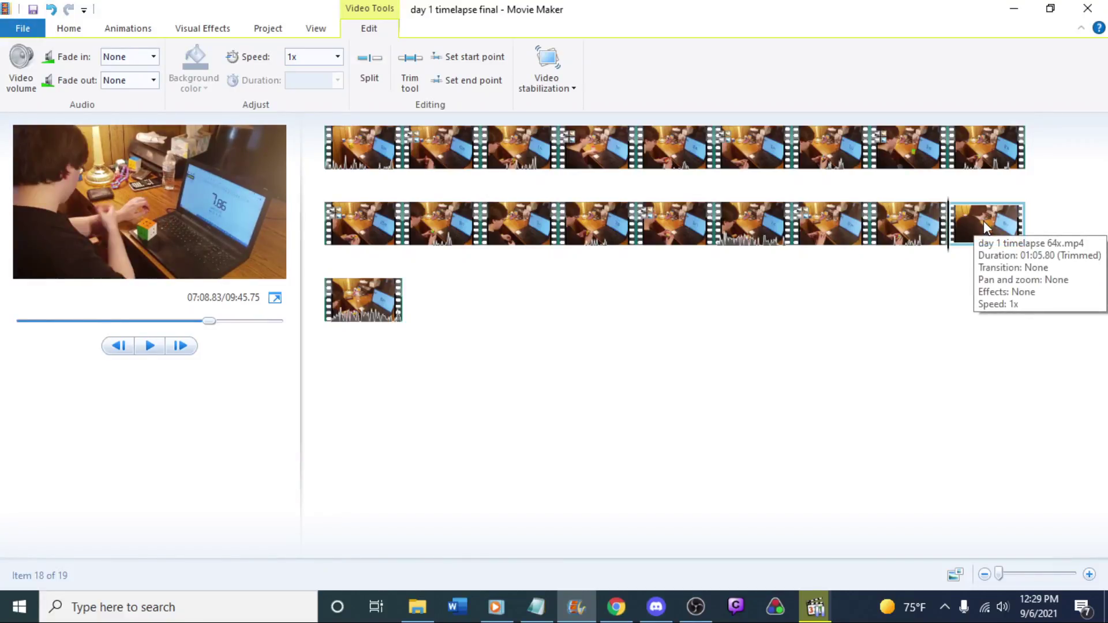
key("j")
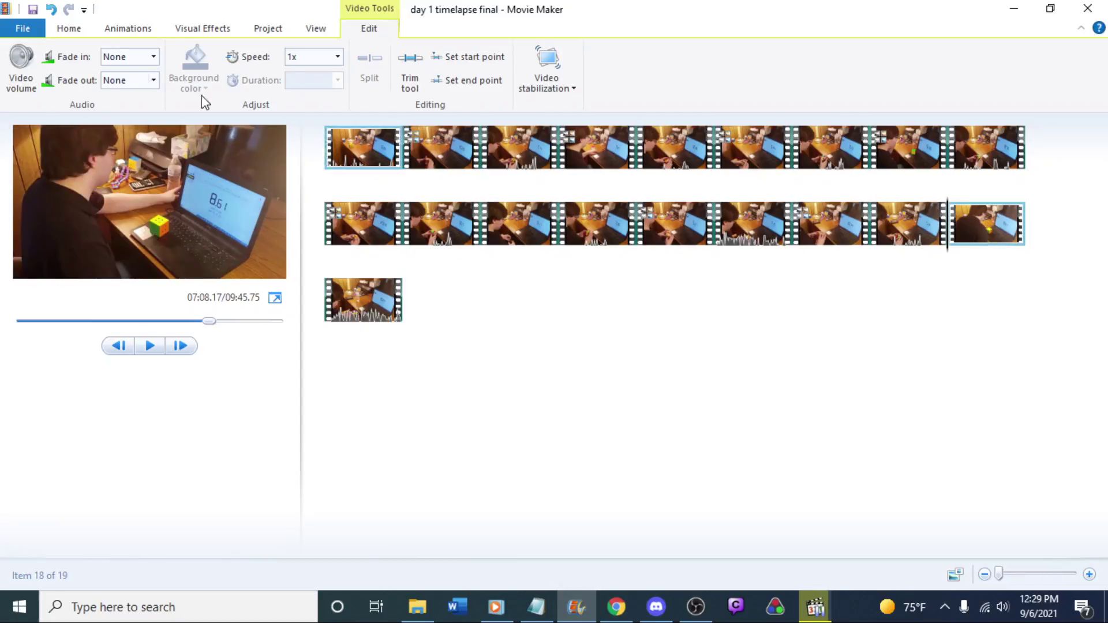
left_click(301, 60)
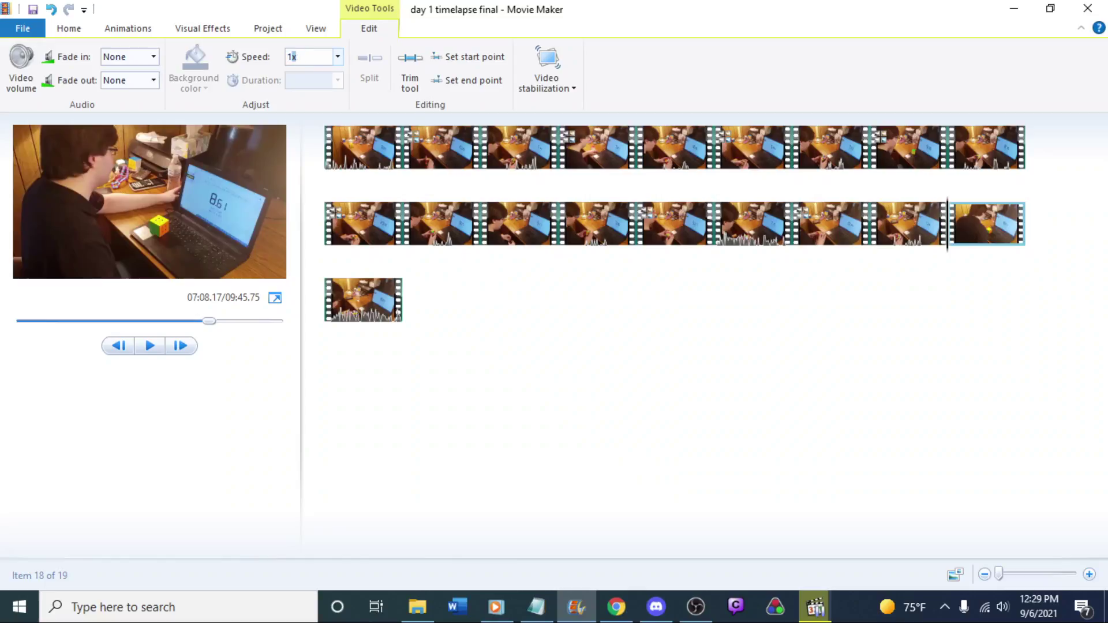
key("Return")
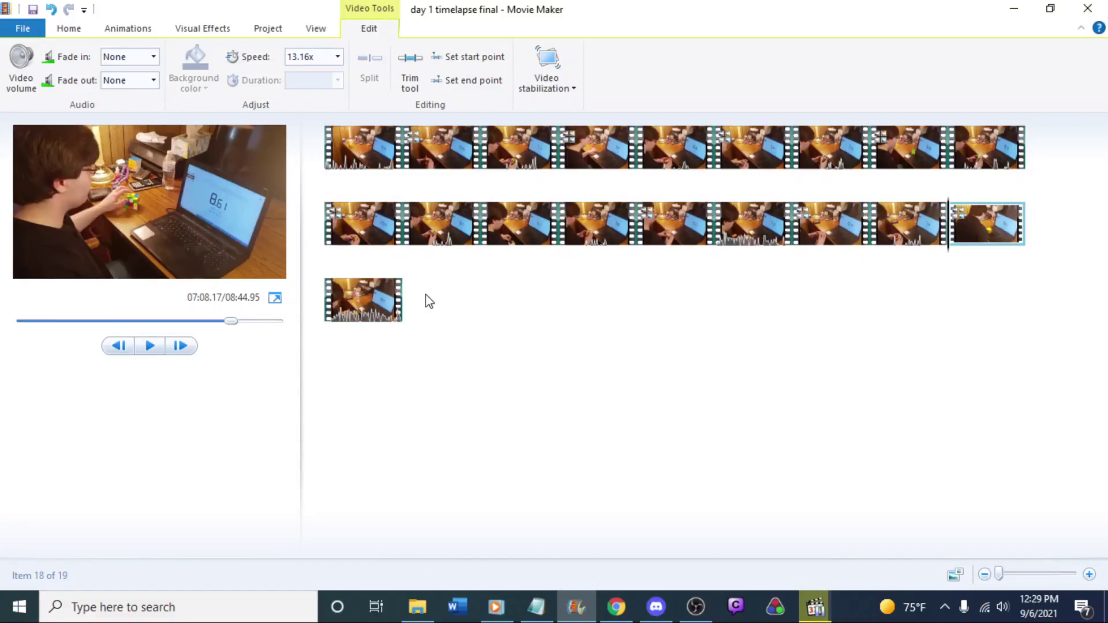
Preview the opening clip and the sped-up second clip up to the title card, and check the sped-up clips' durations
left_click(379, 150)
key("space")
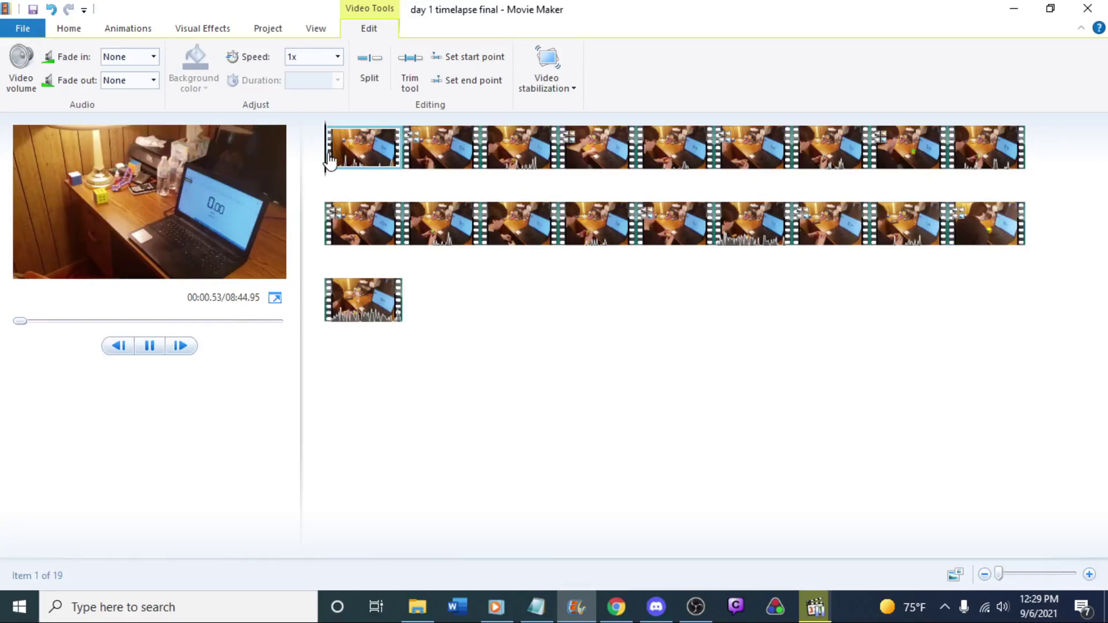
left_click(378, 156)
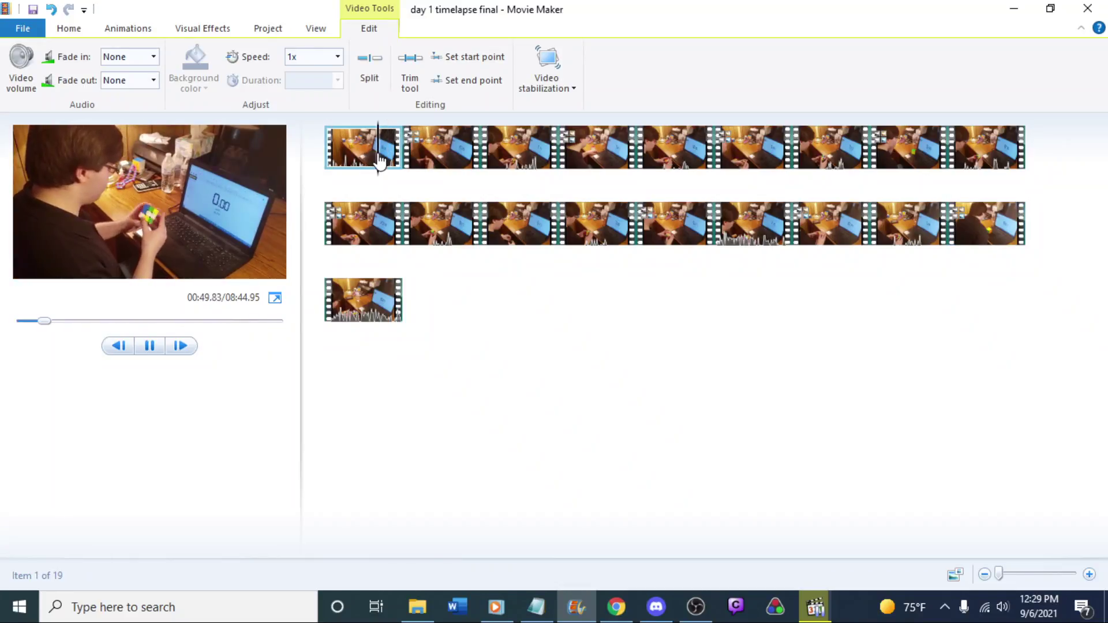
left_click(391, 158)
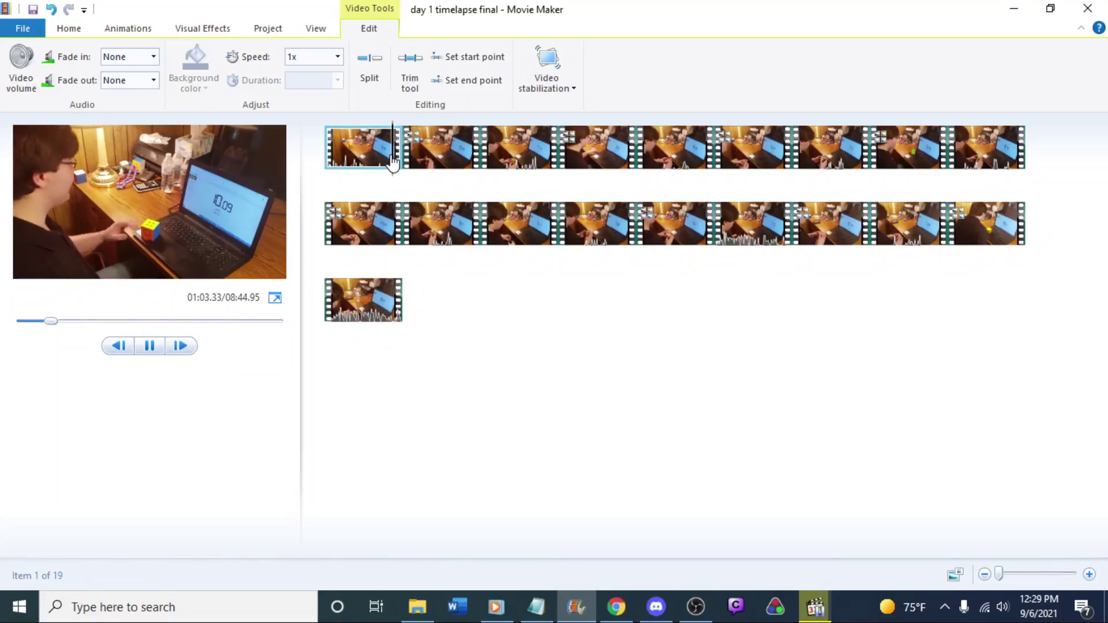
left_click(415, 151)
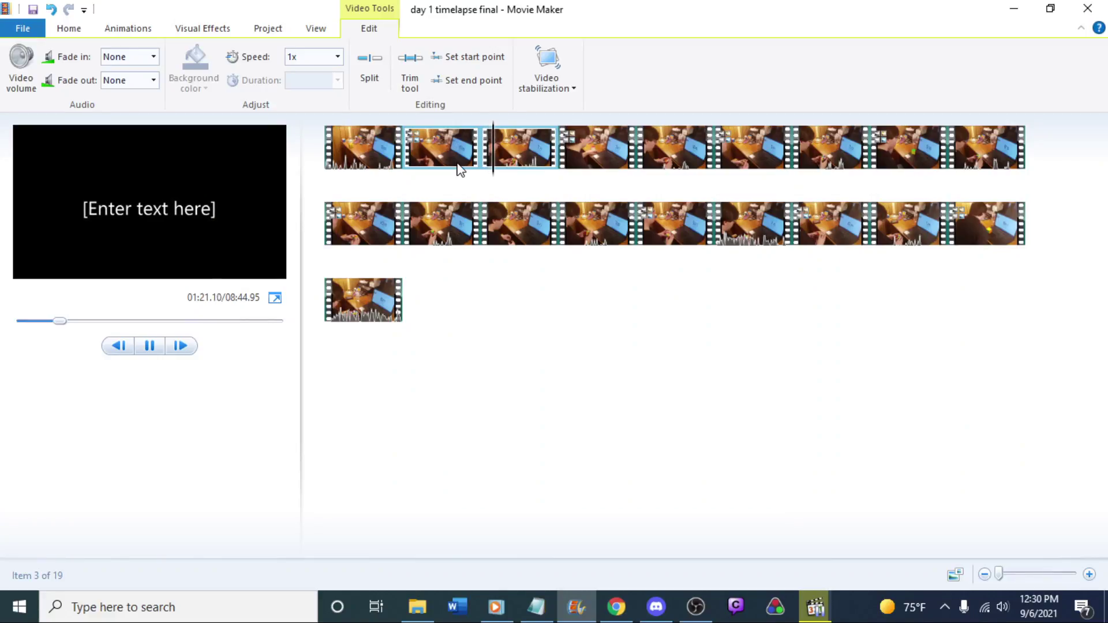
key("space")
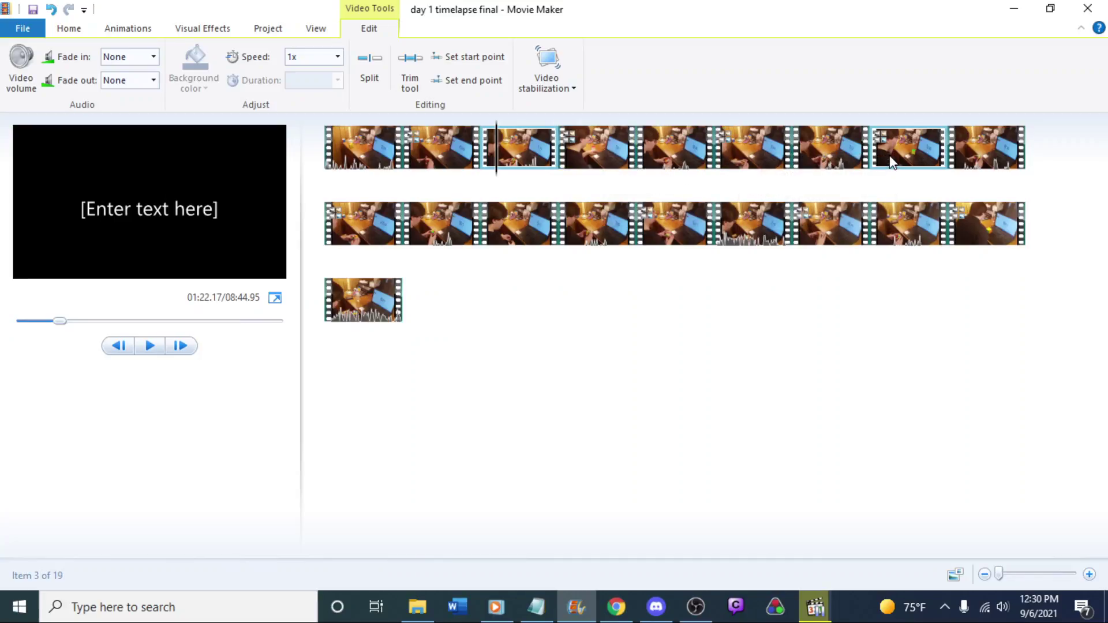
mouse_move(890, 160)
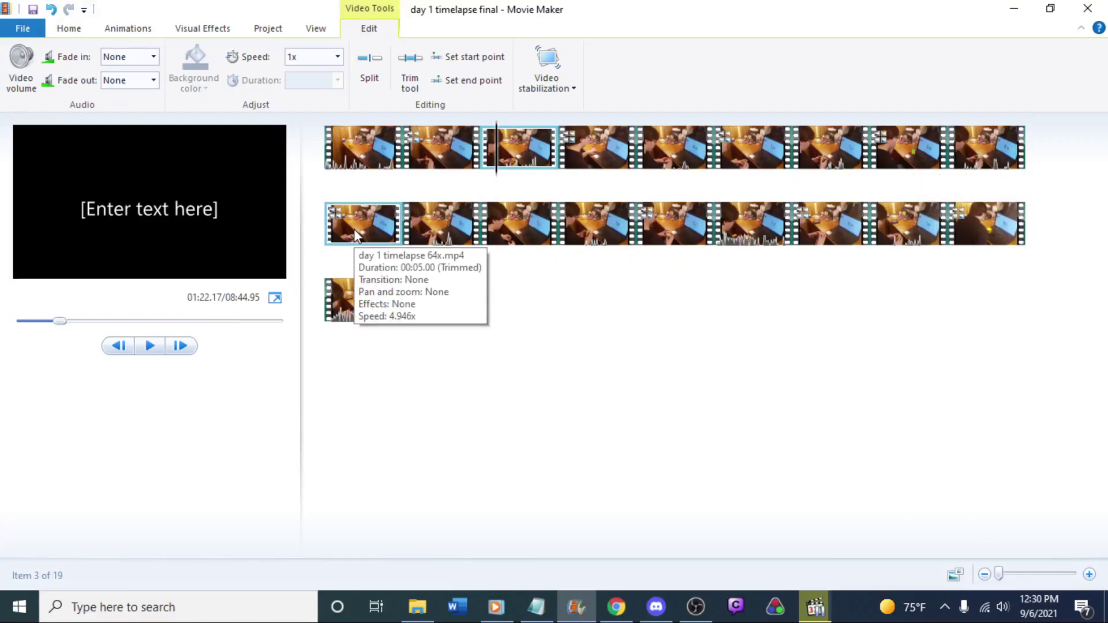
Preview the title card at the start of the third clip and the footage in the twelfth clip
left_click(527, 231)
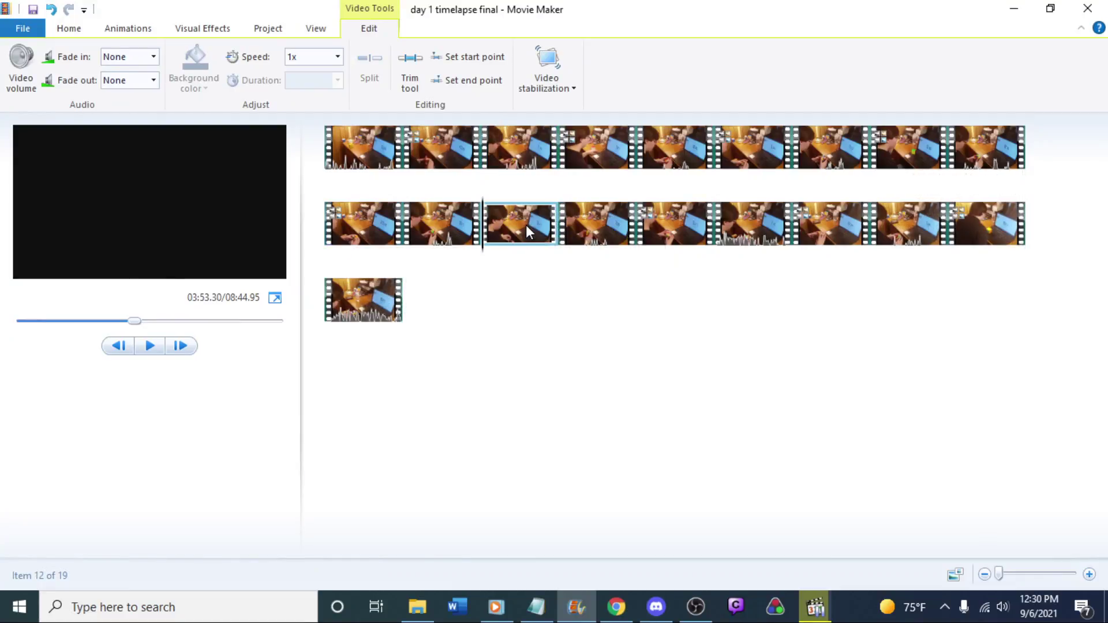
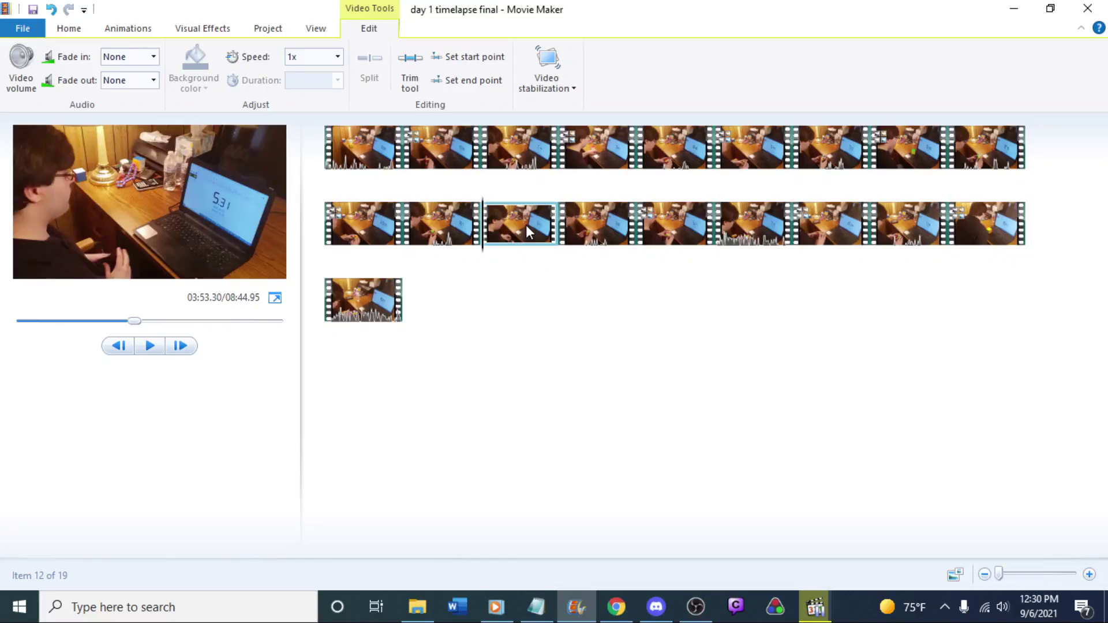
left_click(430, 159)
key("space")
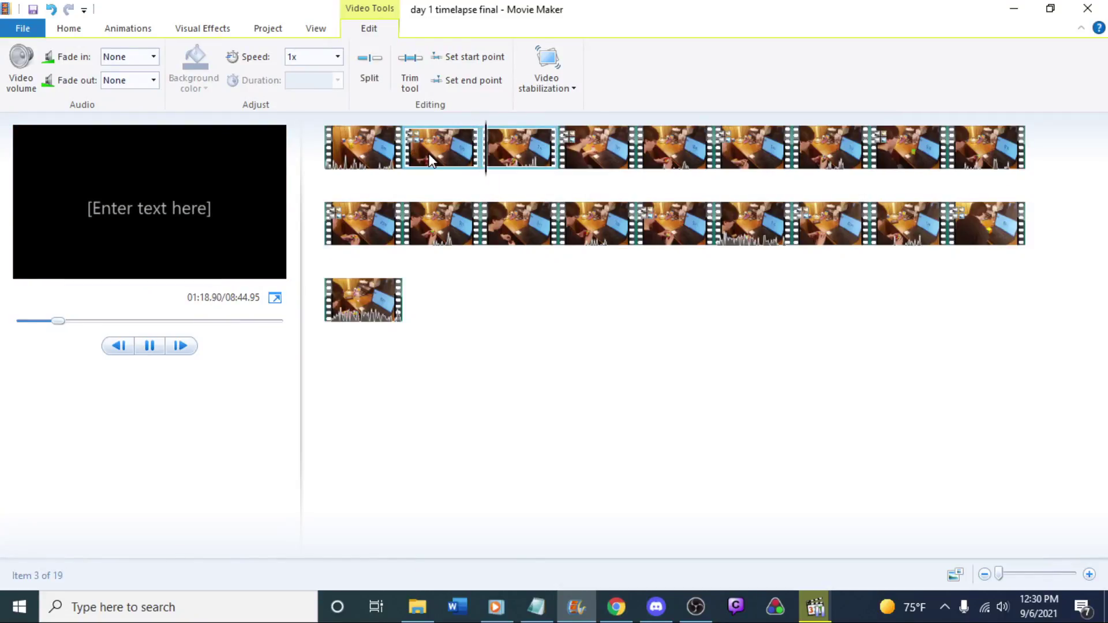
left_click(546, 238)
left_click(515, 227)
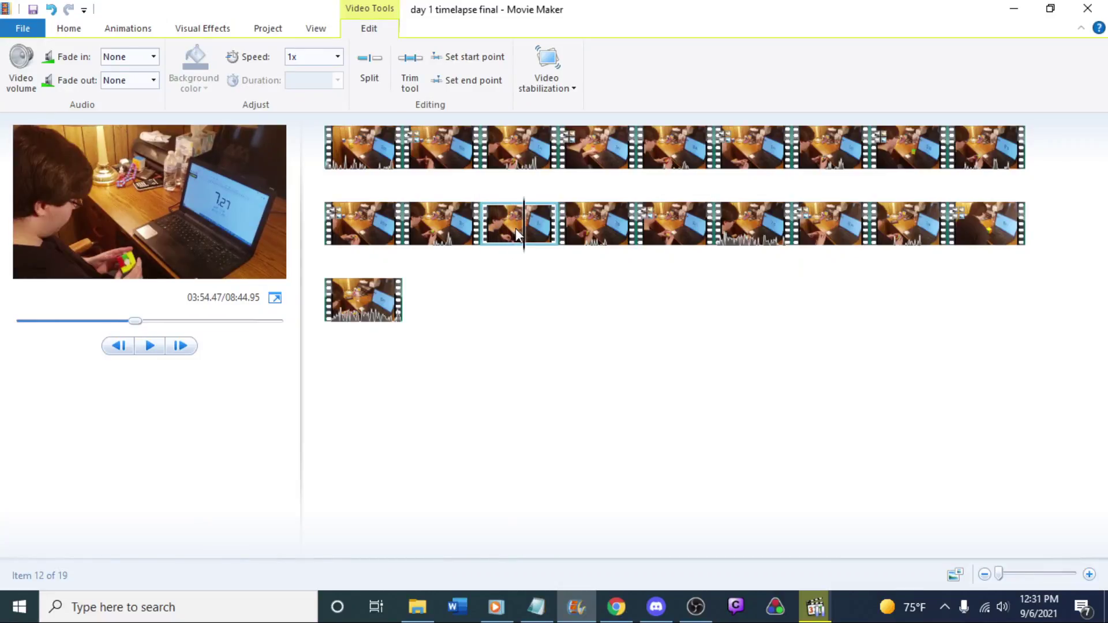
key("space")
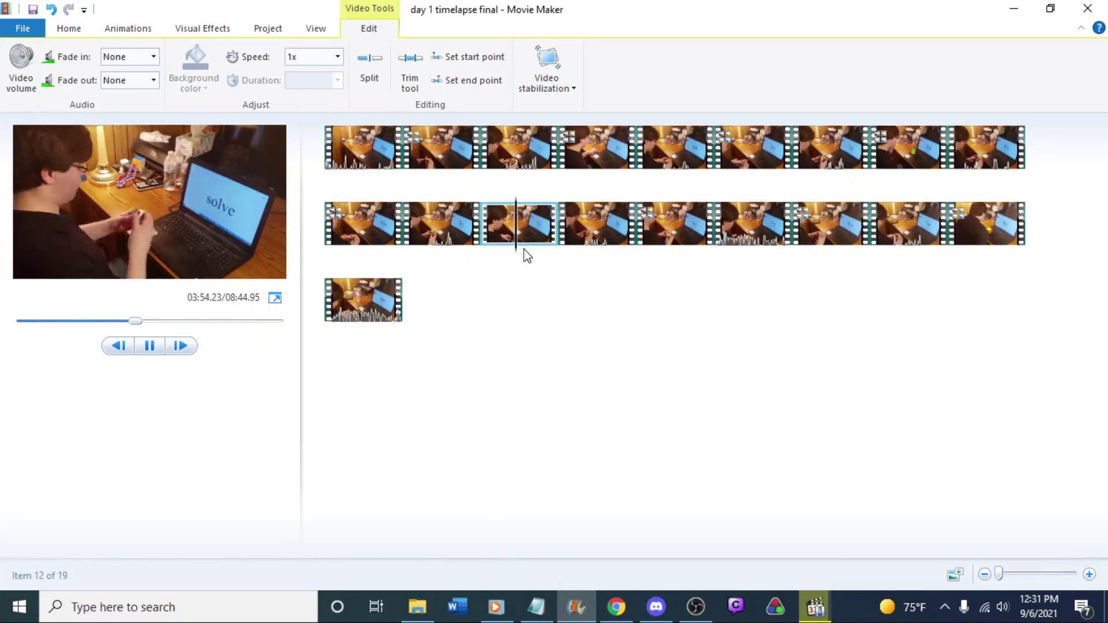
left_click(697, 228)
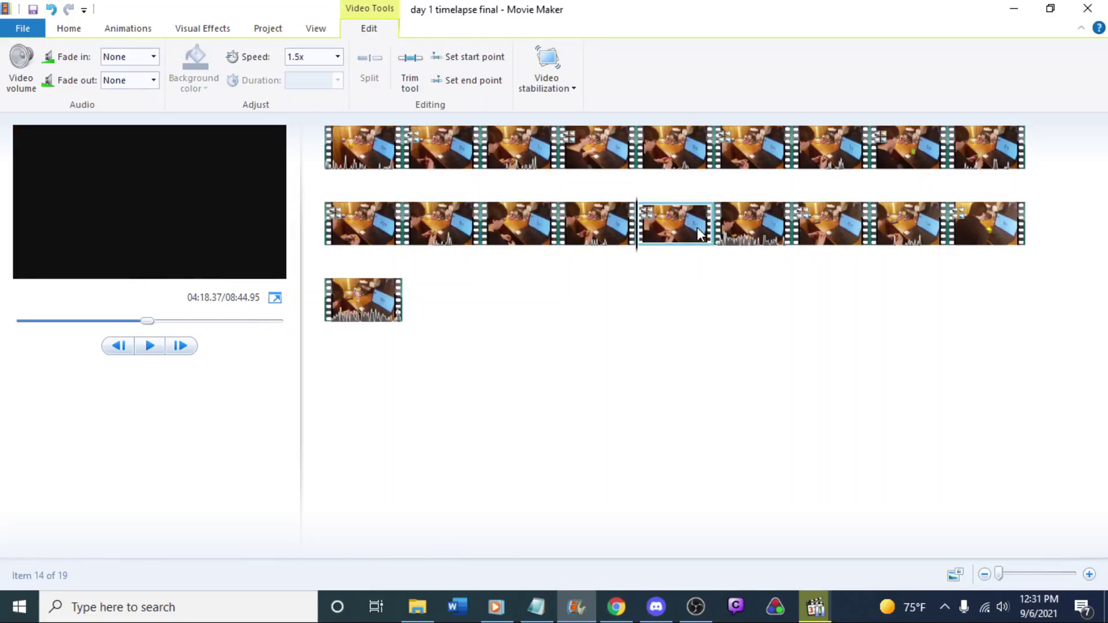
Check the normal-speed clips on the timeline one after another, from the first through the nineteenth, playing part of the twelfth
left_click(345, 142)
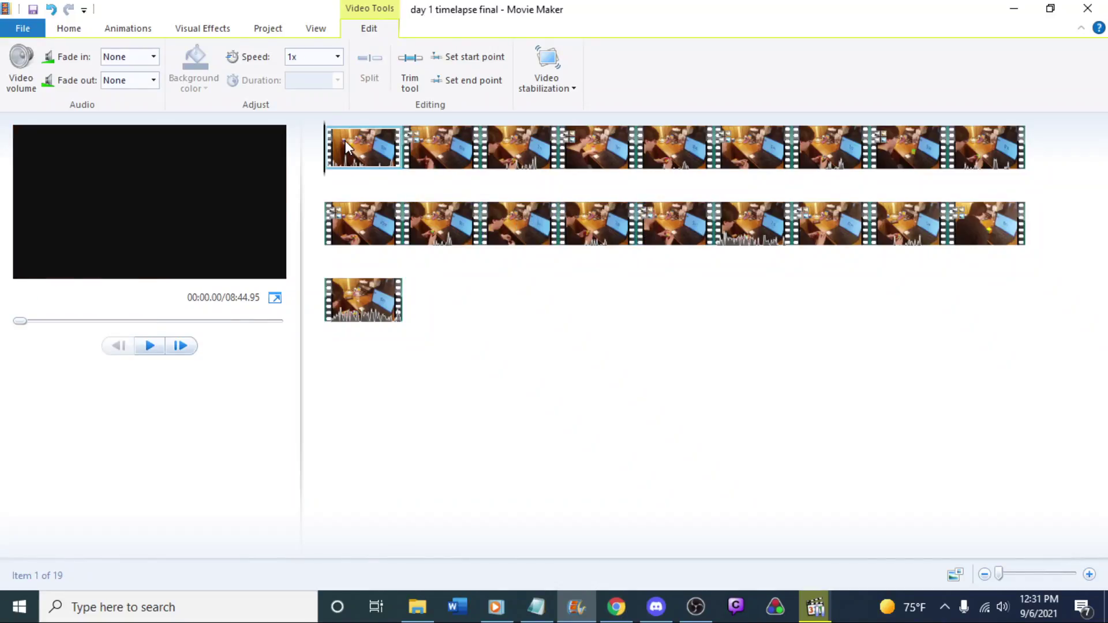
left_click(491, 146)
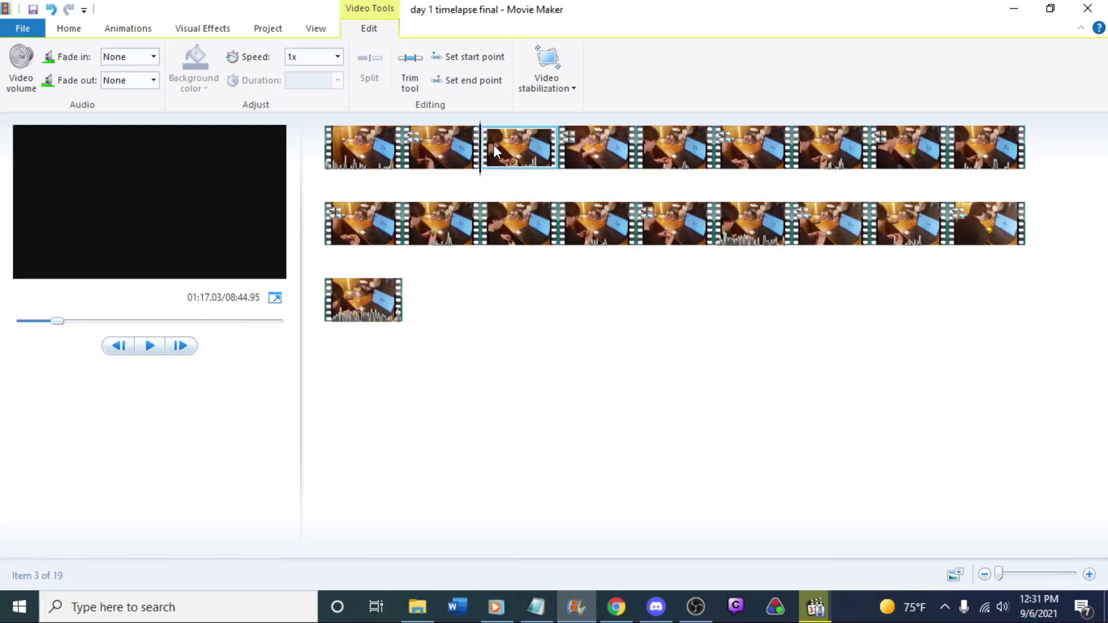
left_click(663, 151)
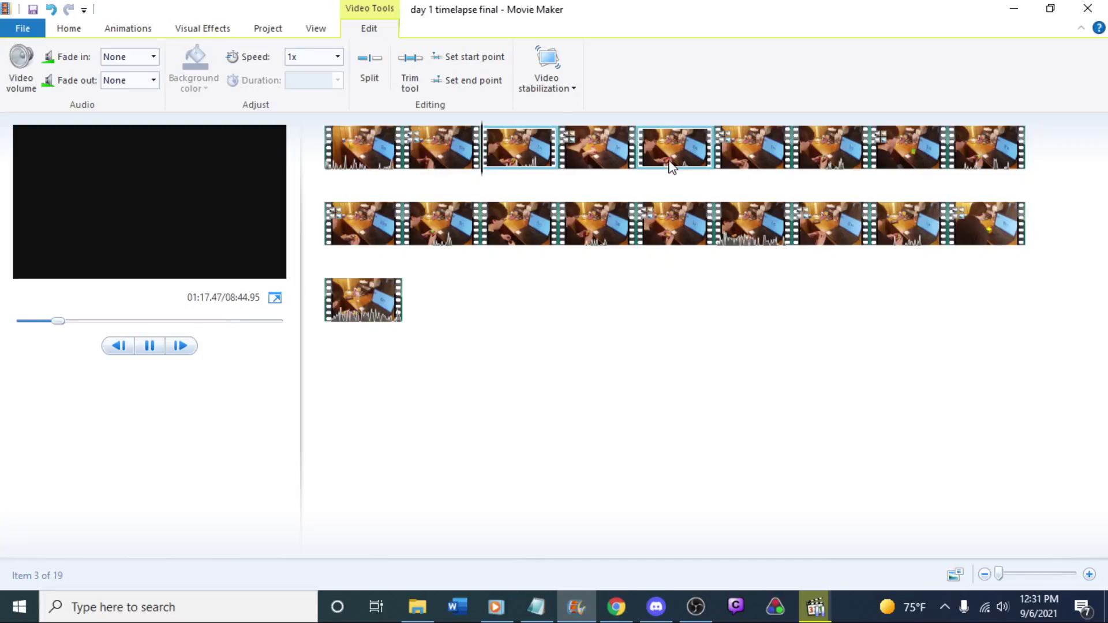
left_click(815, 144)
left_click(999, 151)
left_click(475, 227)
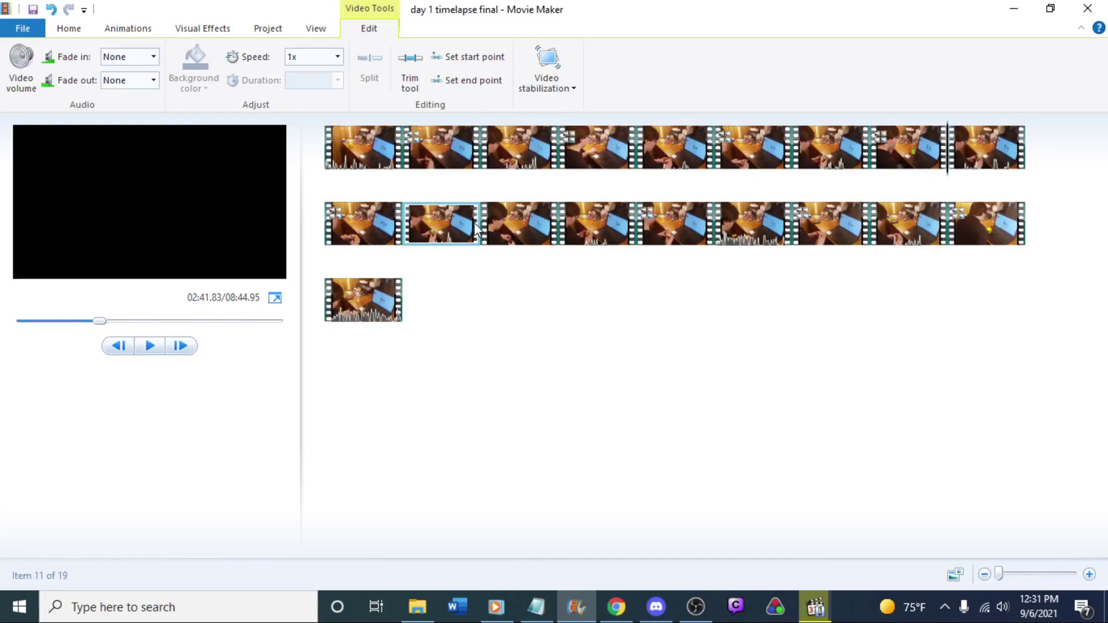
left_click(580, 228)
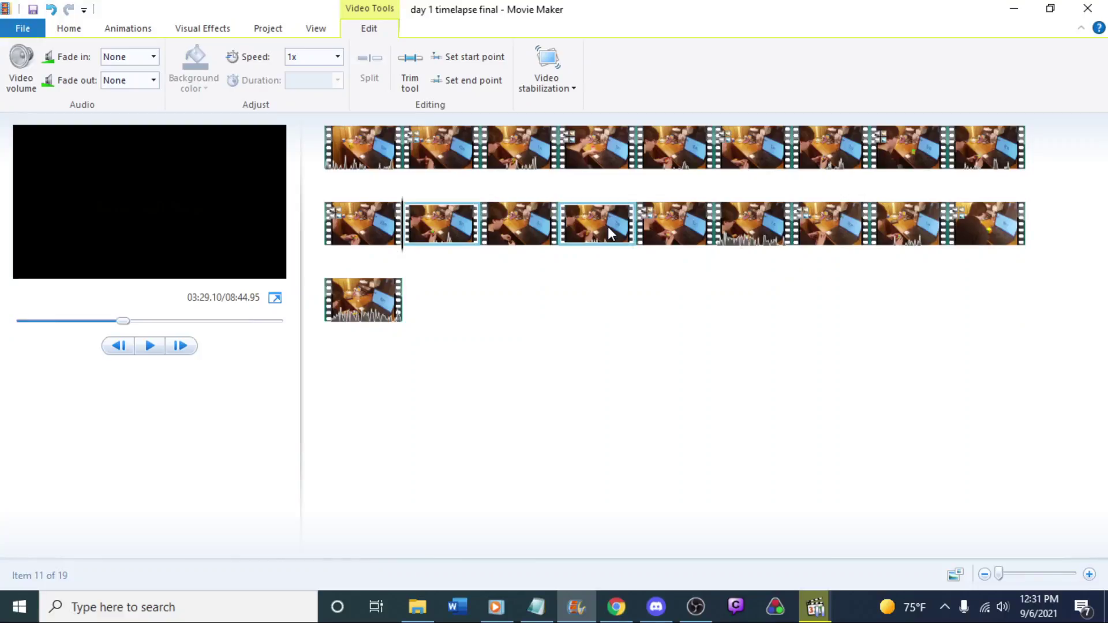
left_click(515, 228)
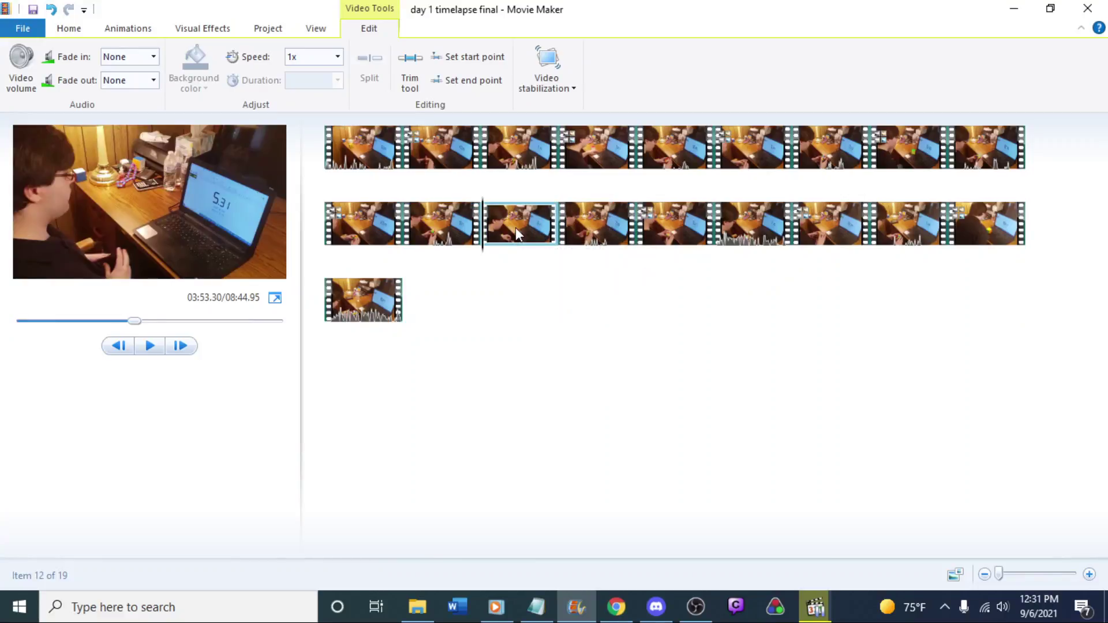
key("space")
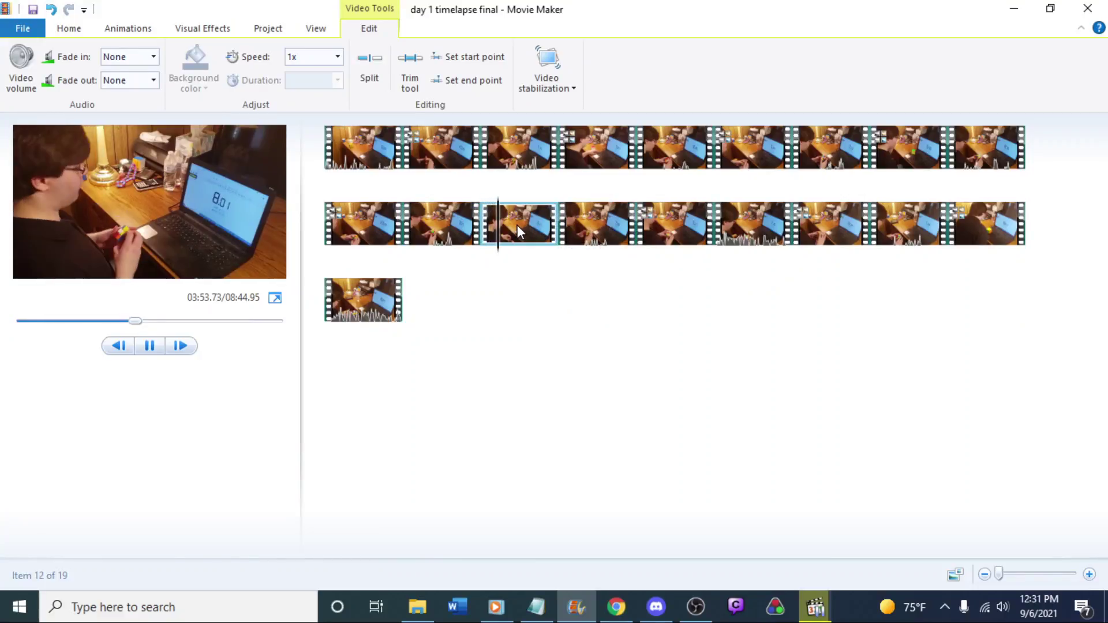
left_click(612, 240)
left_click(746, 227)
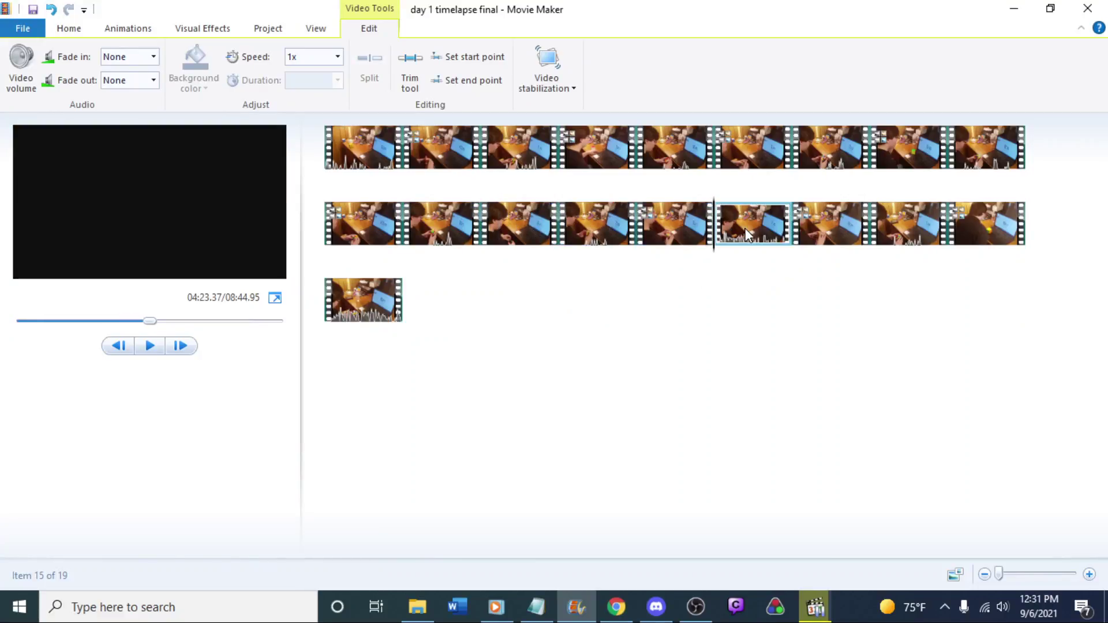
left_click(908, 225)
left_click(375, 292)
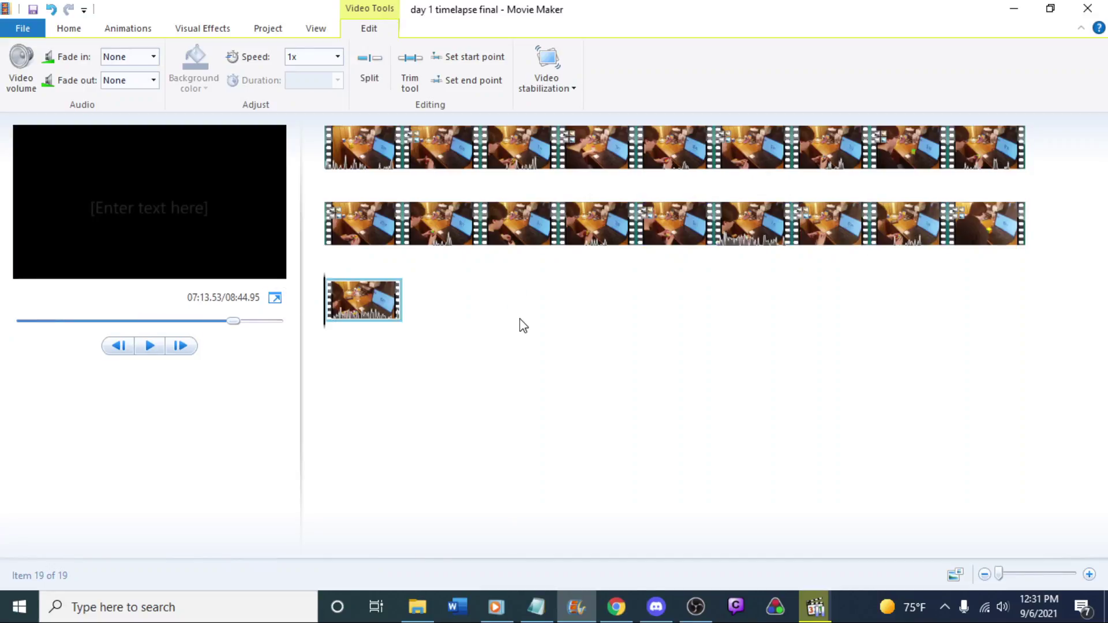
Export the movie for high-definition display as day 1 timelapse final.mp4 into the time lapse folder of 1000 solves per day for a week
left_click(34, 26)
mouse_move(90, 249)
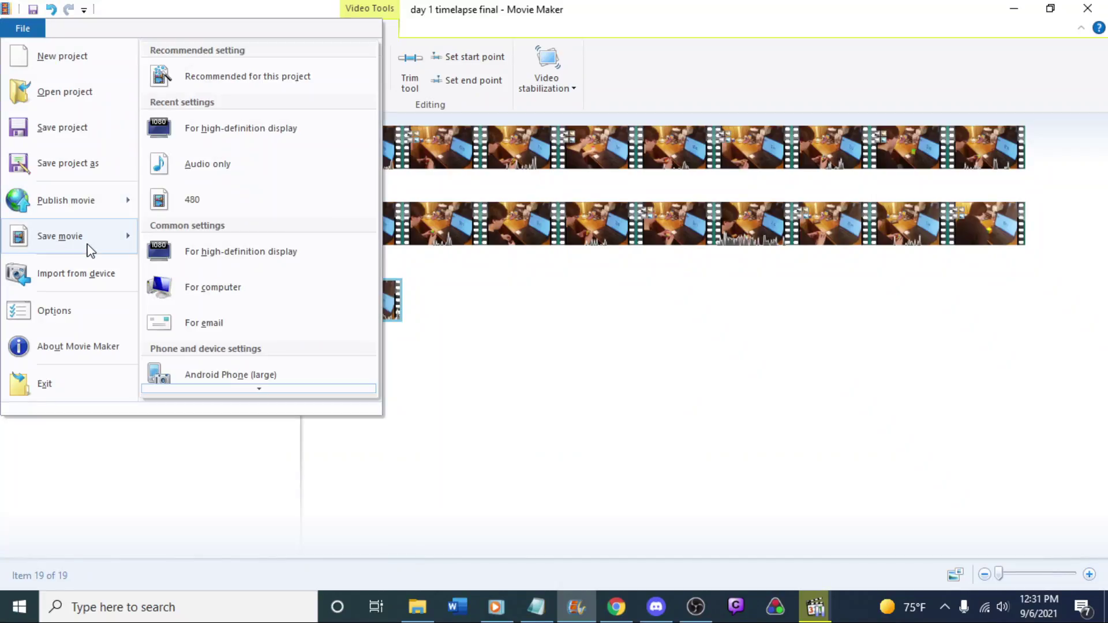
left_click(215, 134)
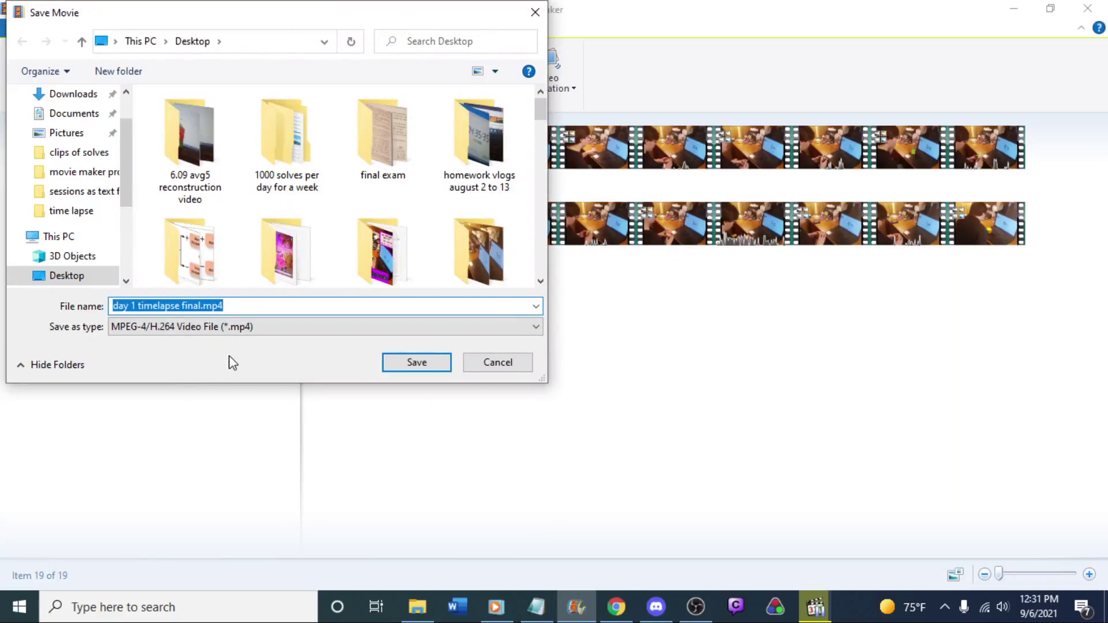
left_click(279, 151)
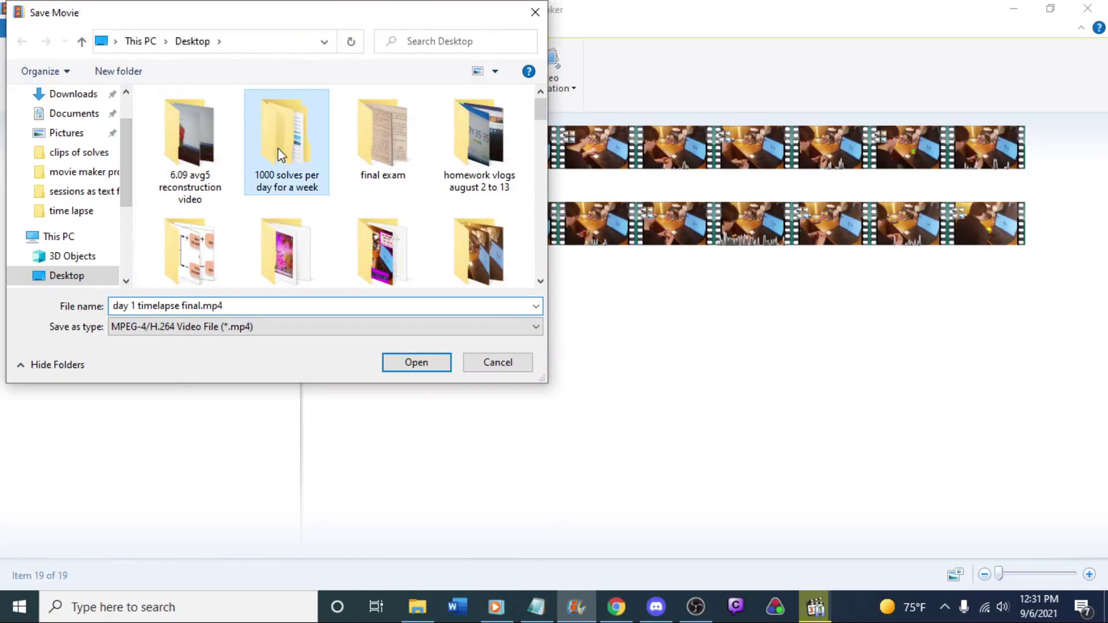
double_click(279, 148)
double_click(216, 255)
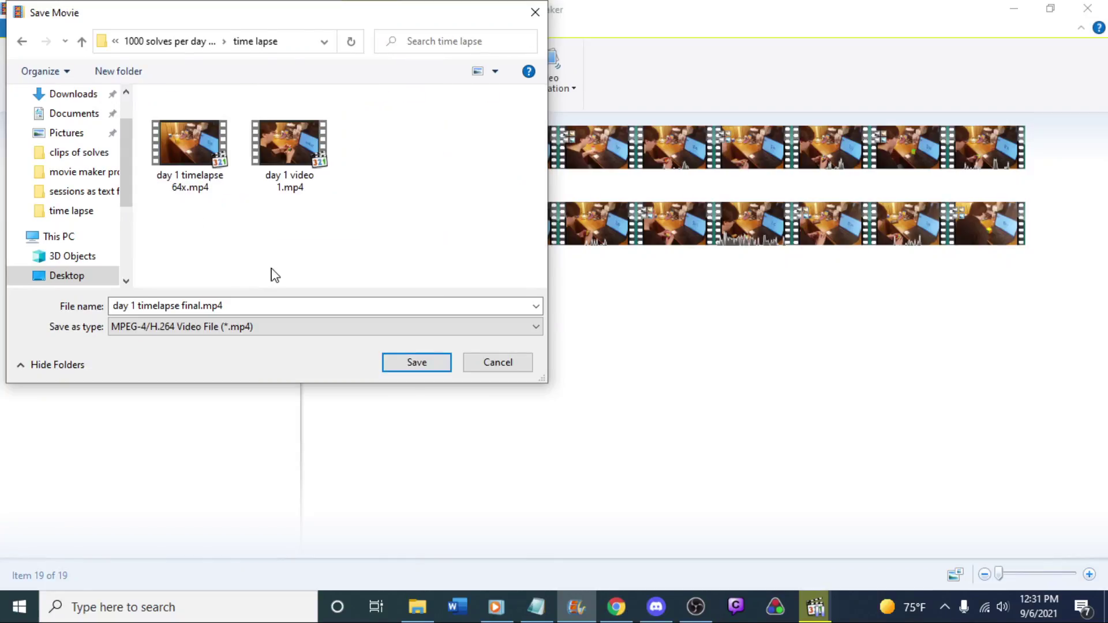
left_click(416, 364)
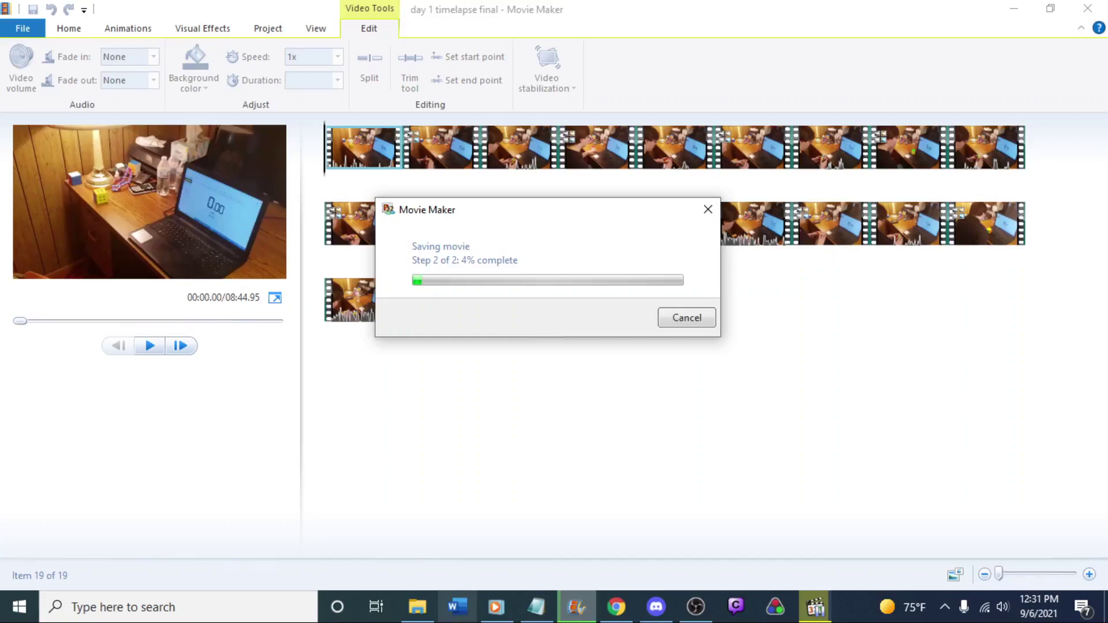
Switch to File Explorer and open day 1 included clips.mp4 from the clips of solves folder
left_click(417, 607)
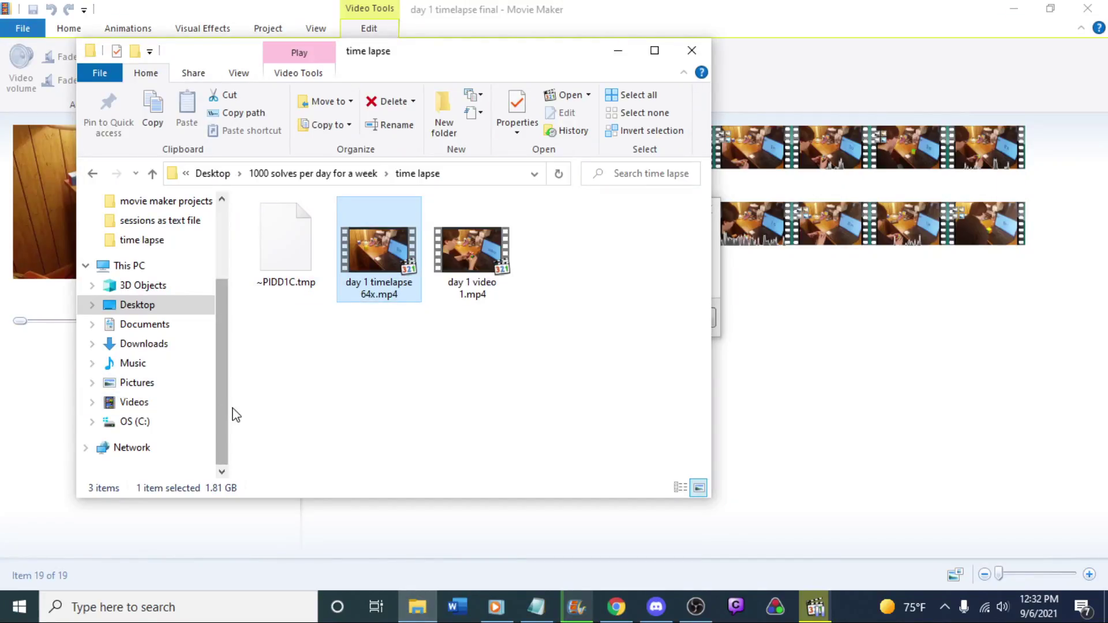
scroll(224, 407, "up", 1)
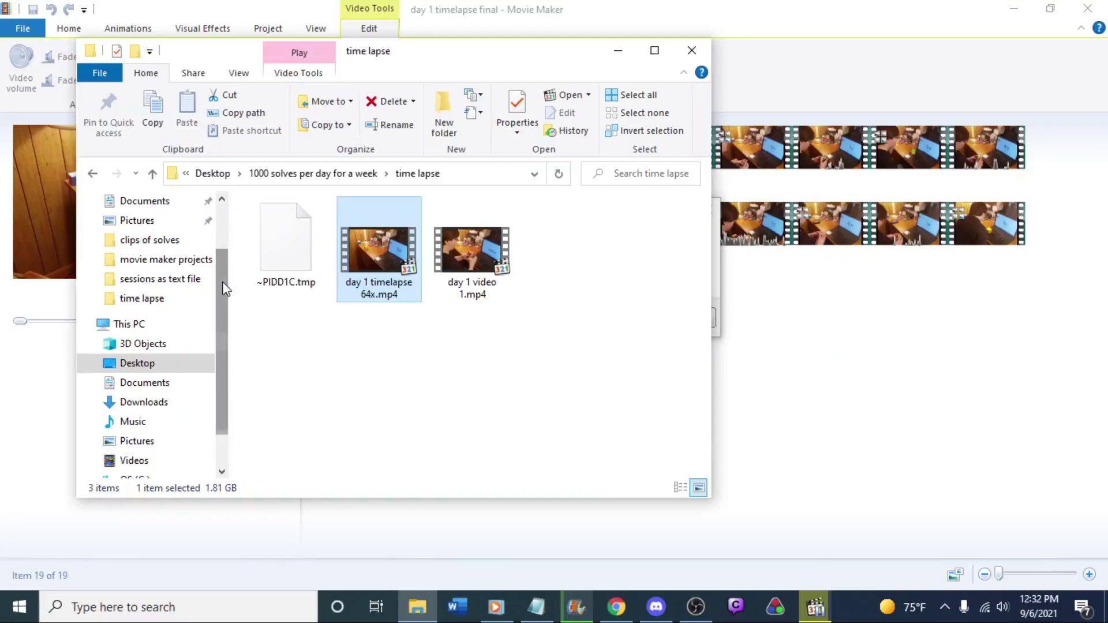
left_click(300, 173)
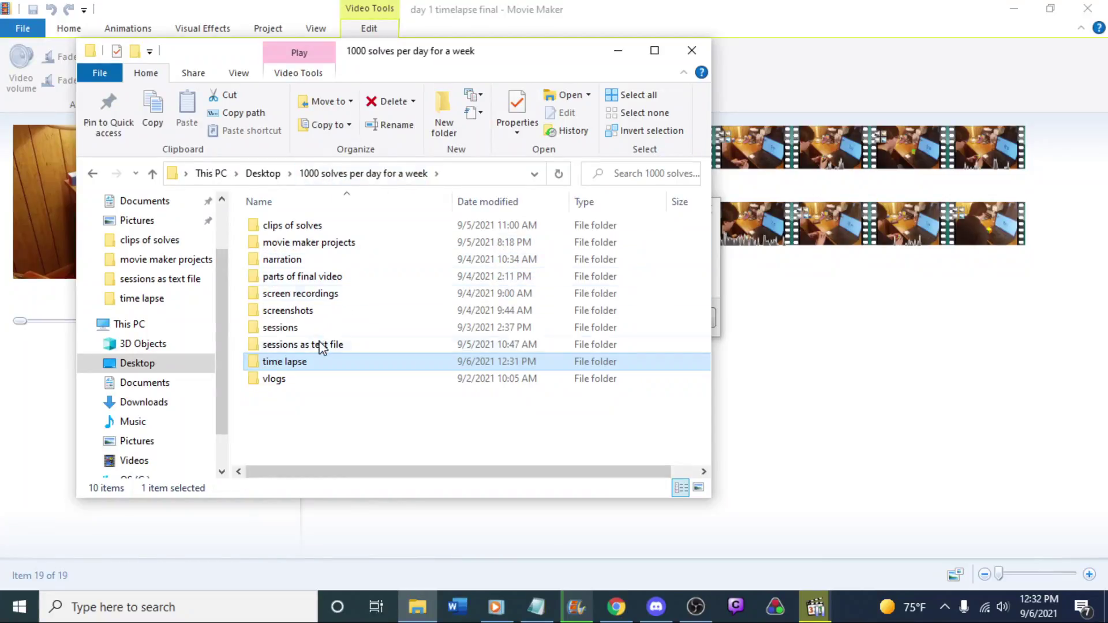
double_click(297, 227)
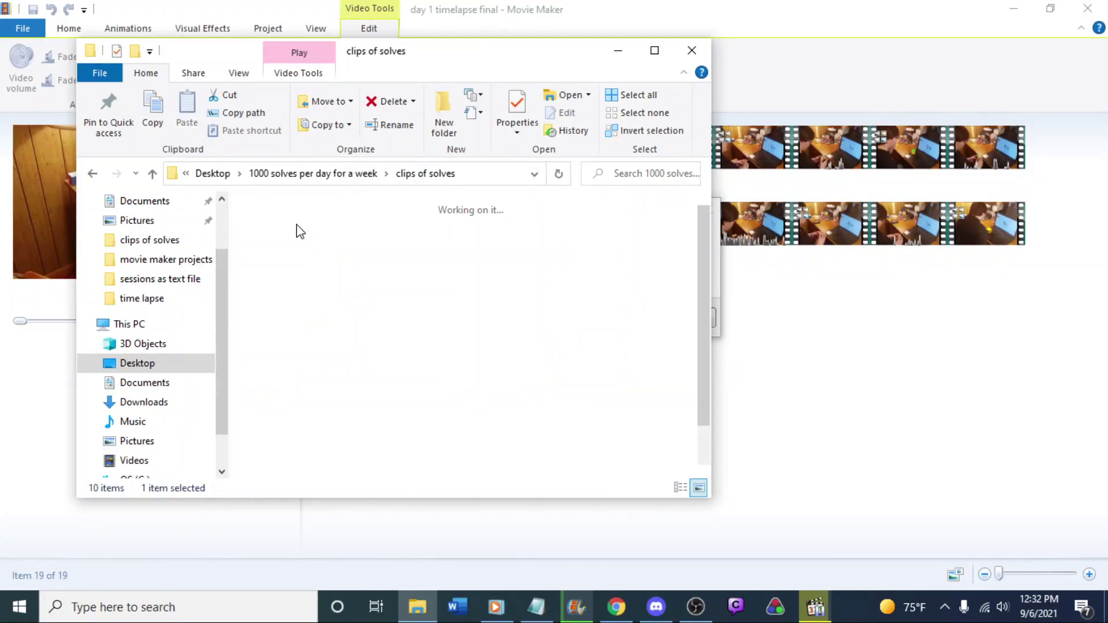
scroll(462, 418, "down", 1)
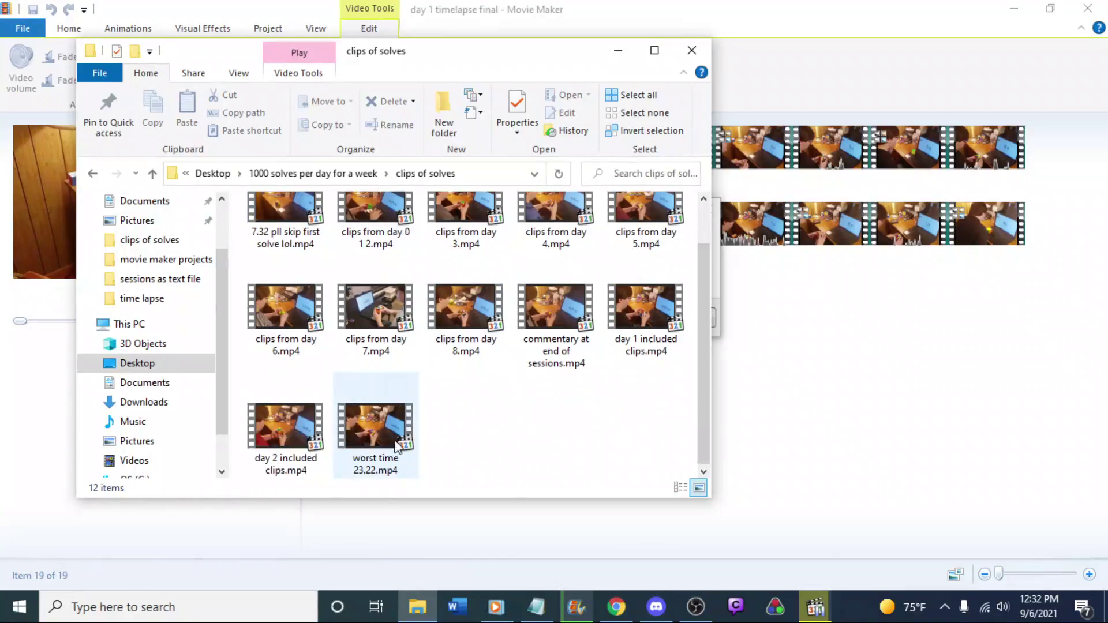
scroll(437, 401, "up", 1)
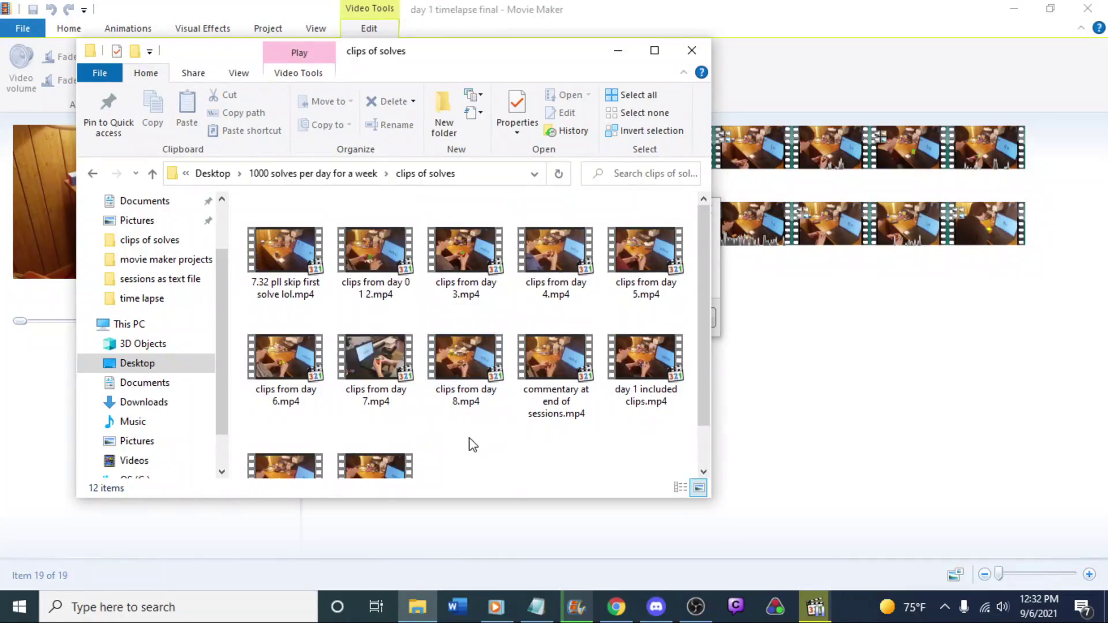
double_click(647, 391)
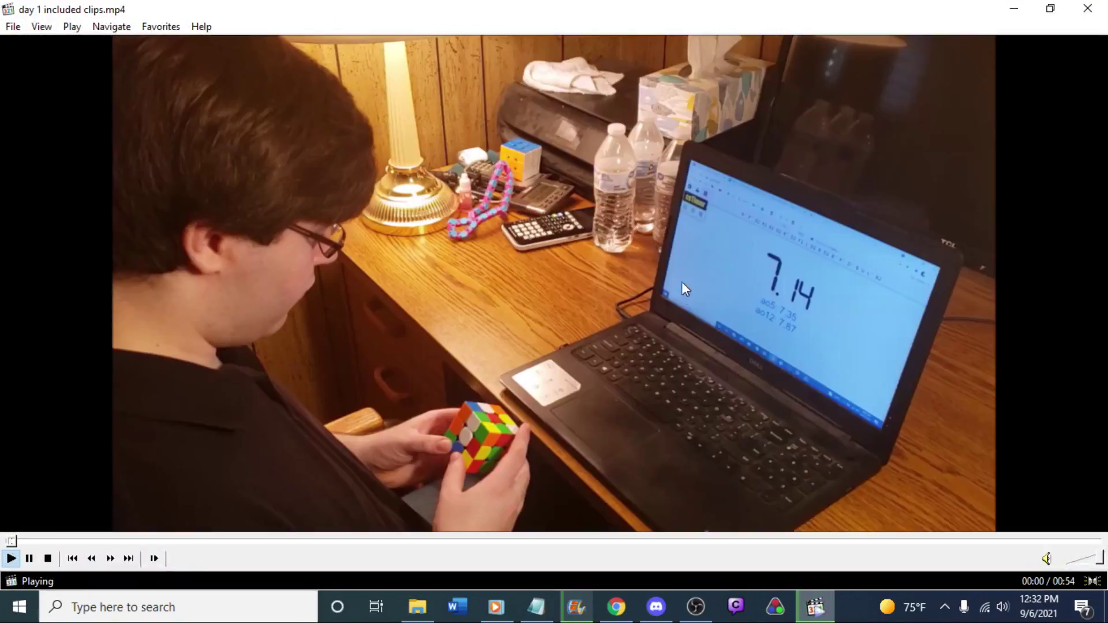
Play the included clips video, skip back to rewatch the 5.31 solve, and pause when that solve ends
left_click(441, 246)
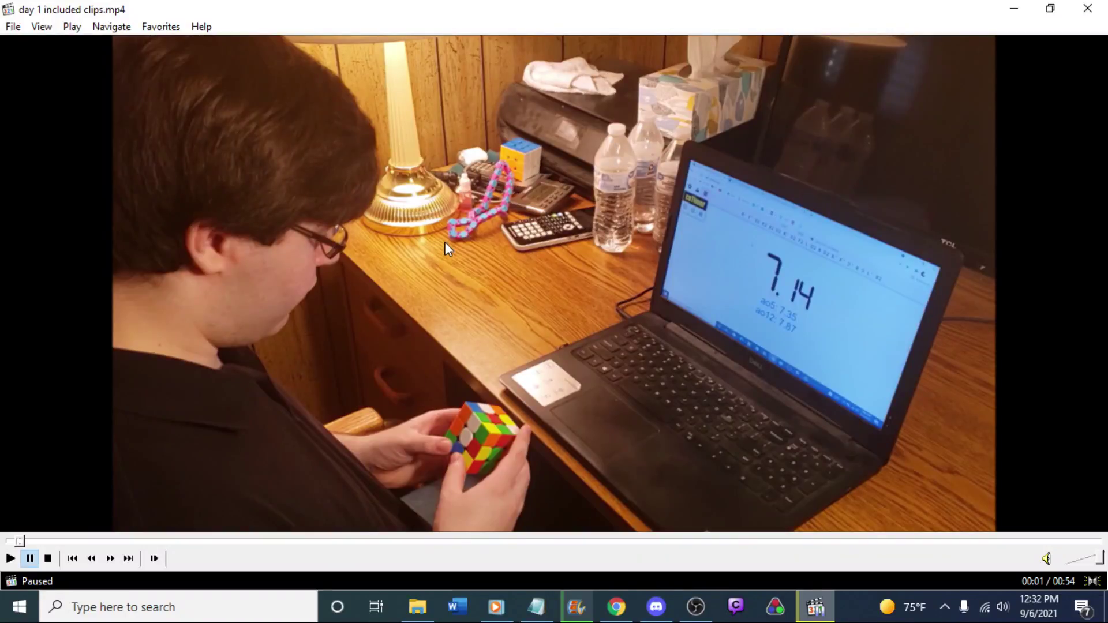
left_click(467, 168)
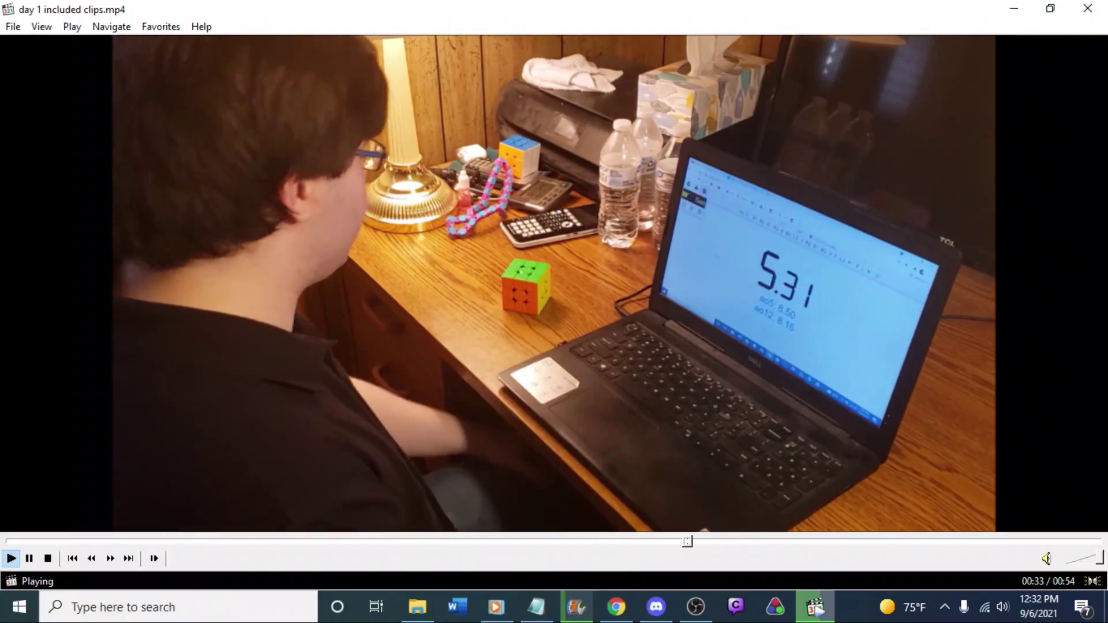
key("Left")
key("Left")
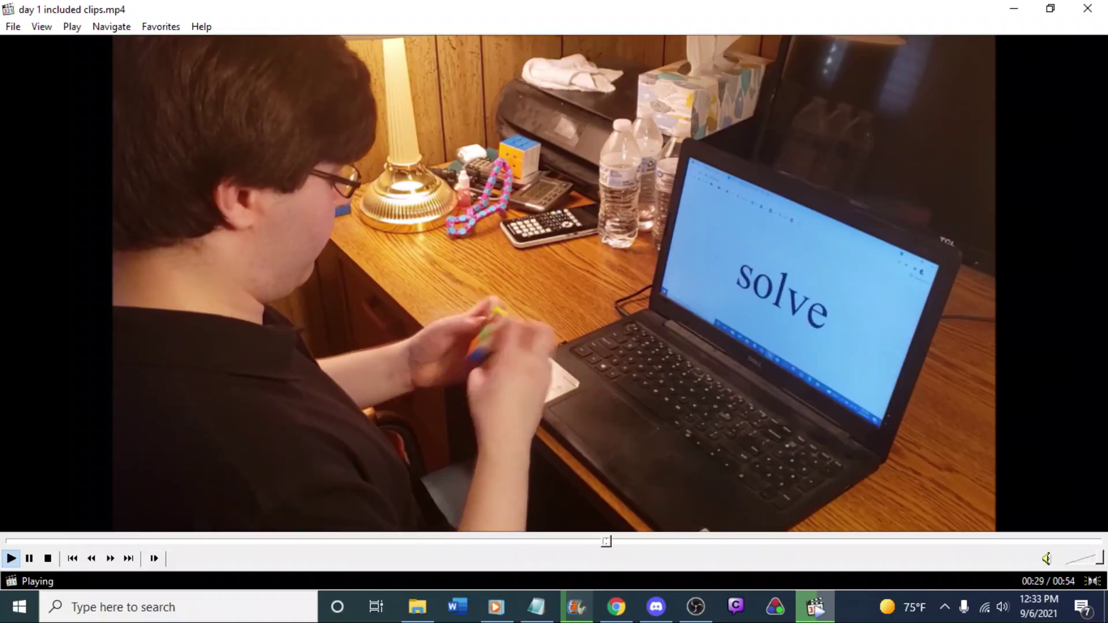
key("space")
key("space")
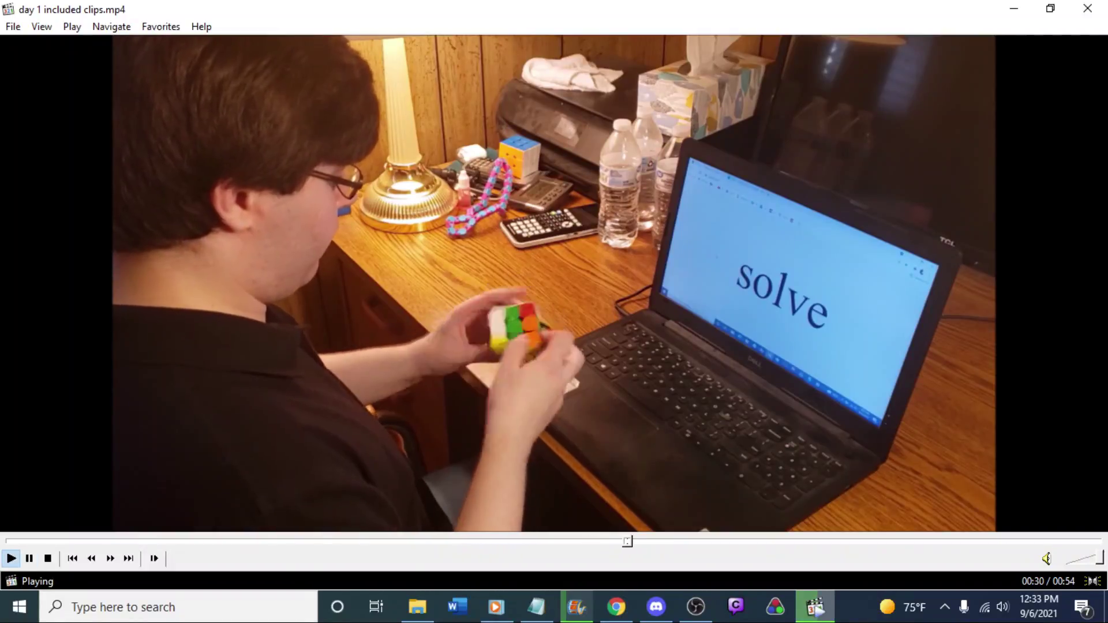
key("space")
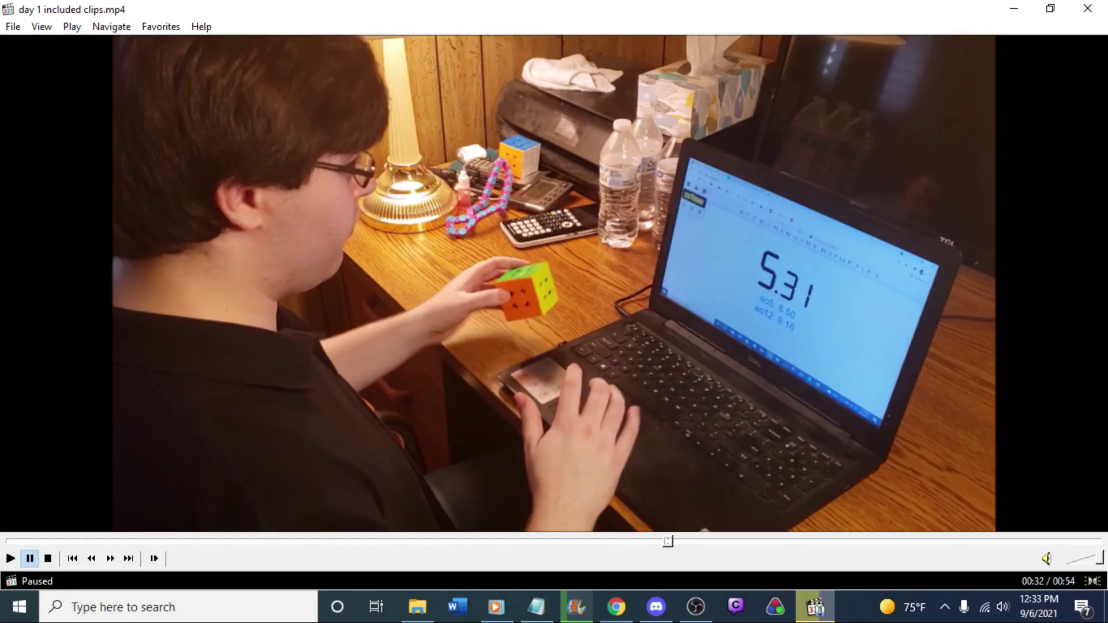
Go back in day 1 included clips.mp4 and review the solve from about 0:25 to 0:32, repeatedly pausing and resuming playback
key("Left")
key("space")
key("Left")
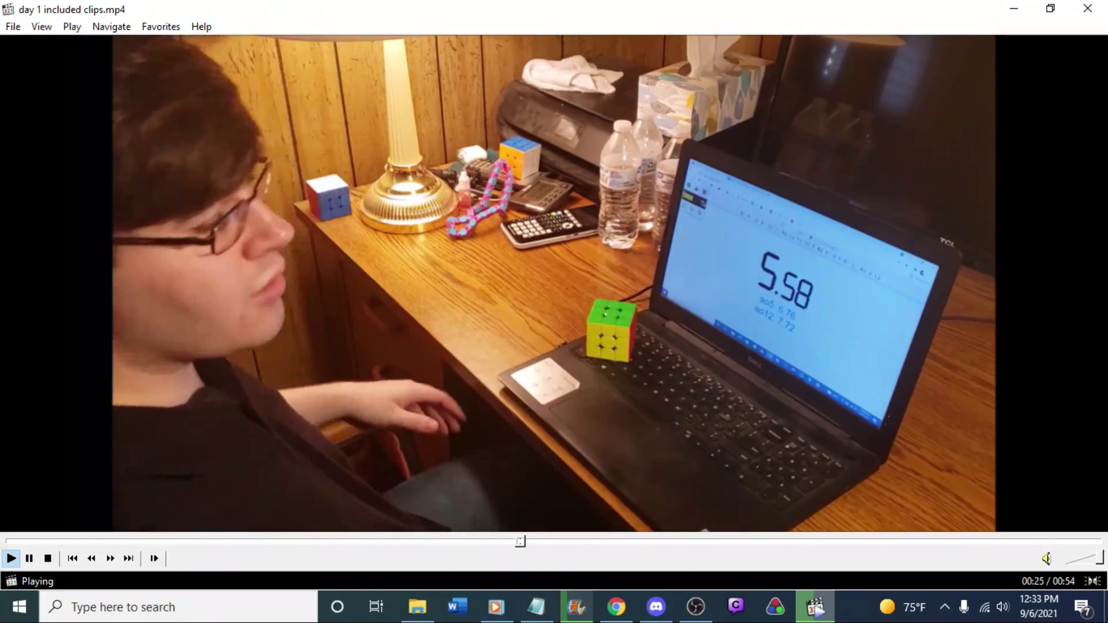
key("space")
key("space")
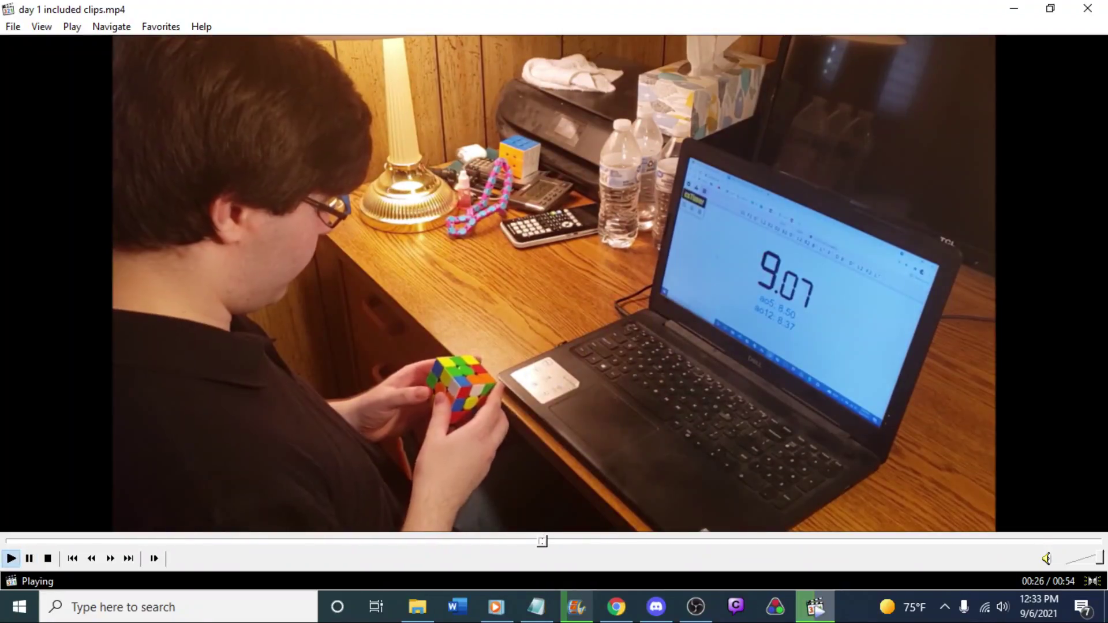
key("space")
key("space")
key("space")
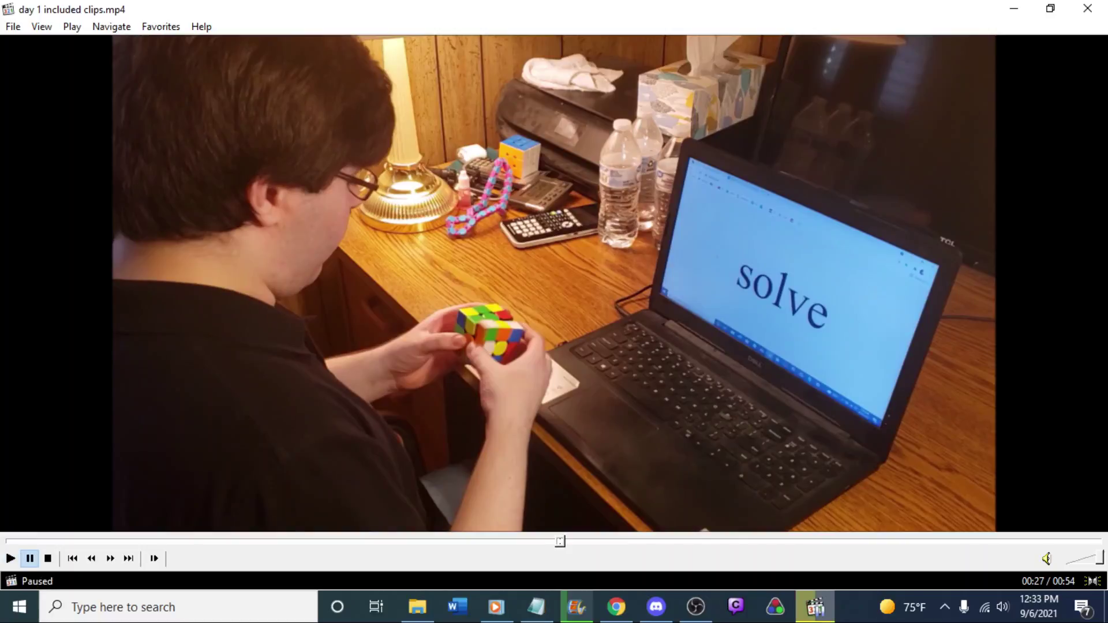
key("space")
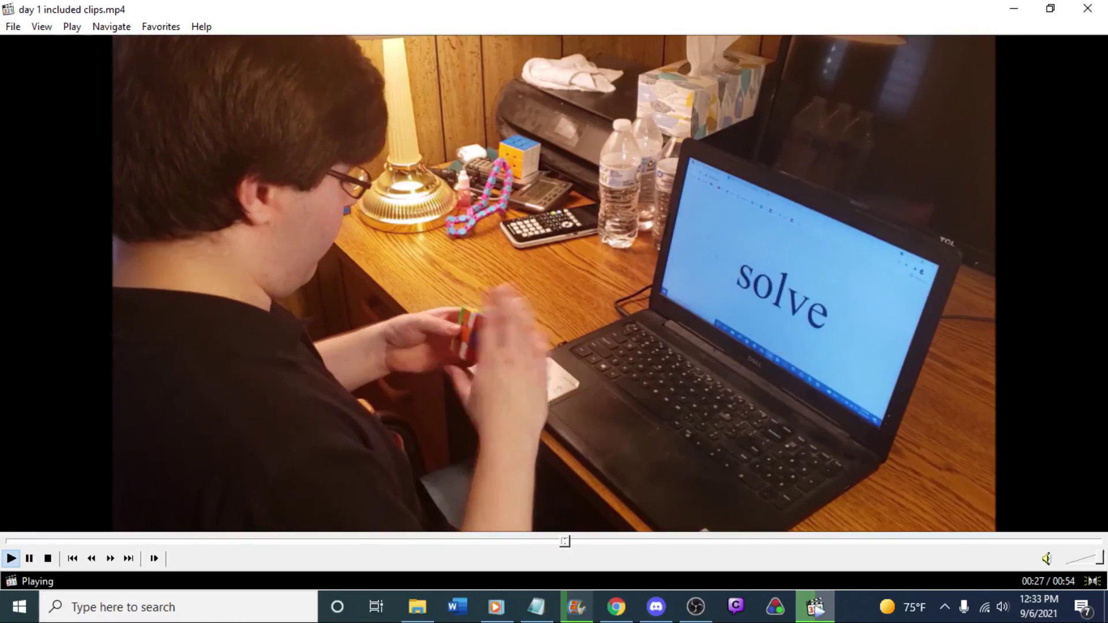
key("space")
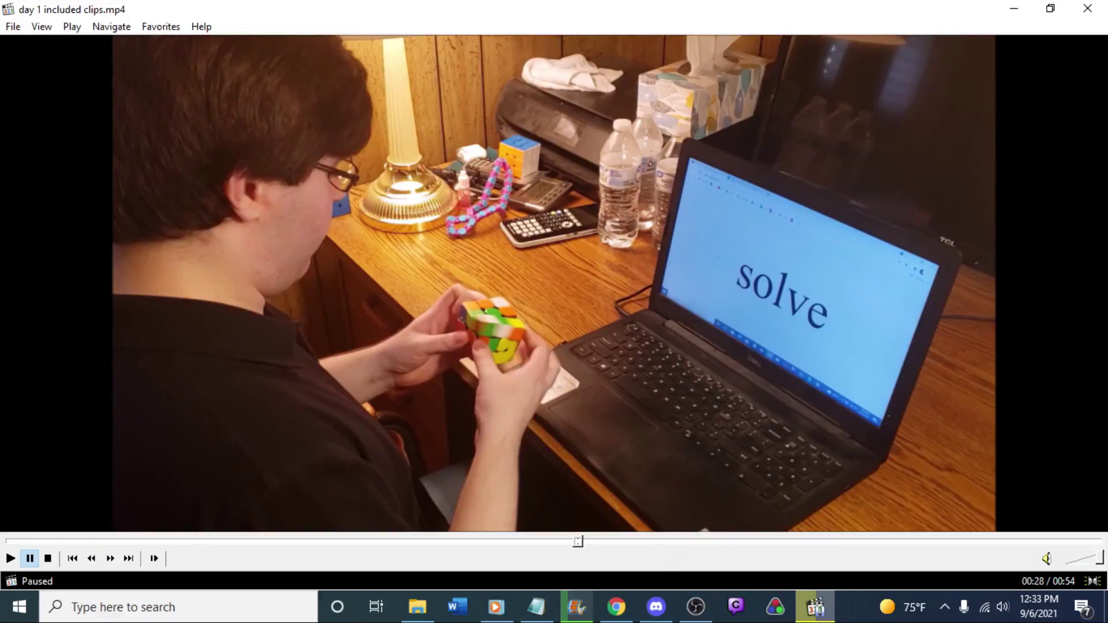
key("space")
key("space")
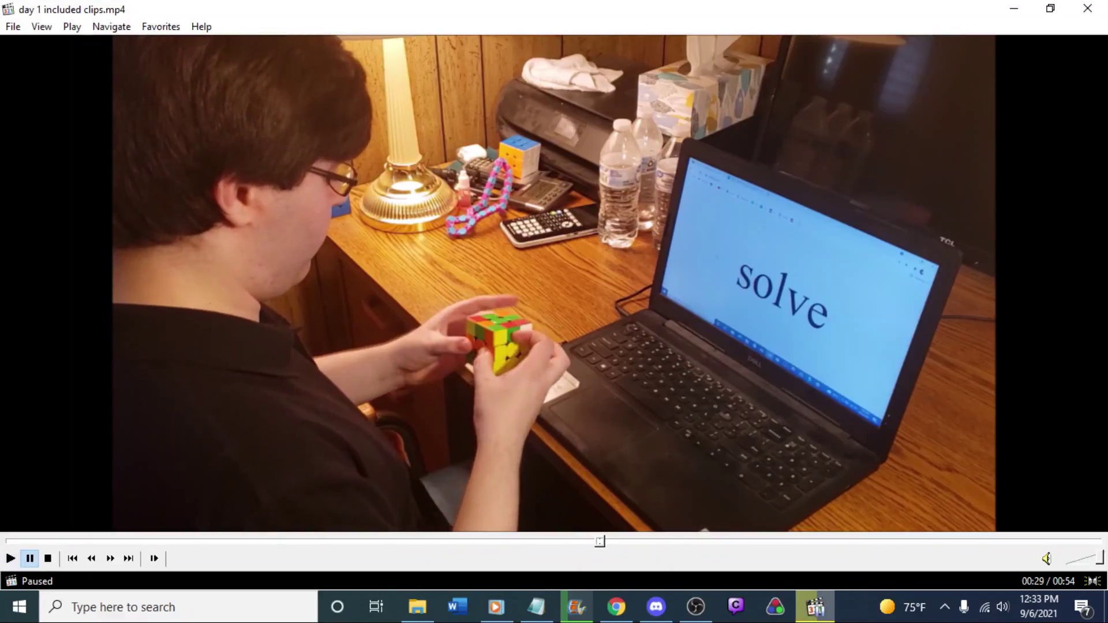
key("space")
key("space")
key("space")
key("space")
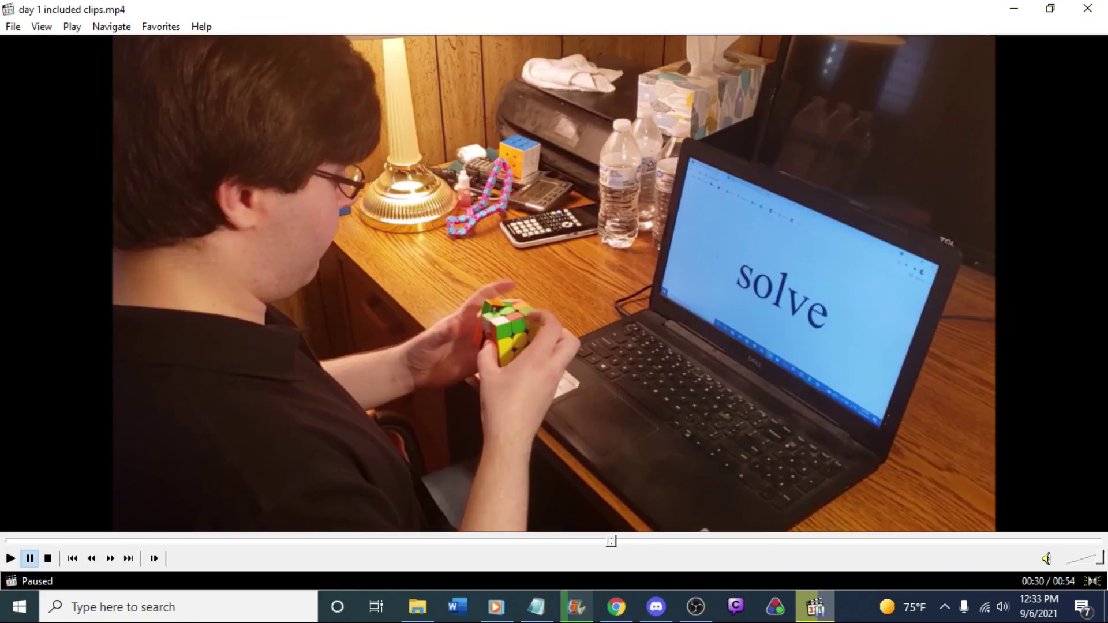
key("space")
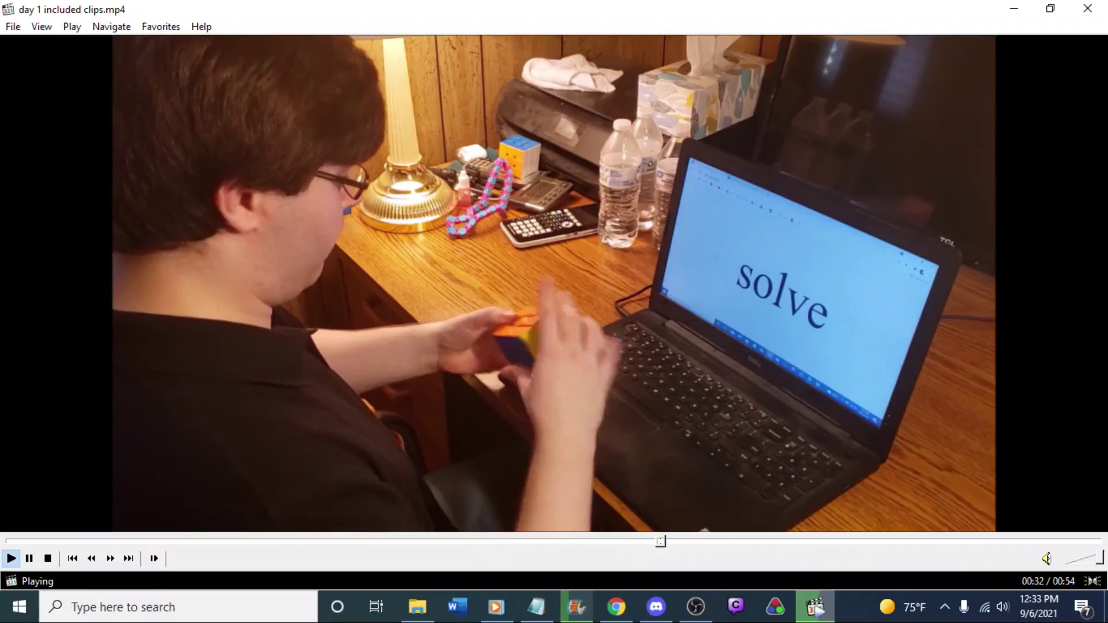
key("Left")
key("Left")
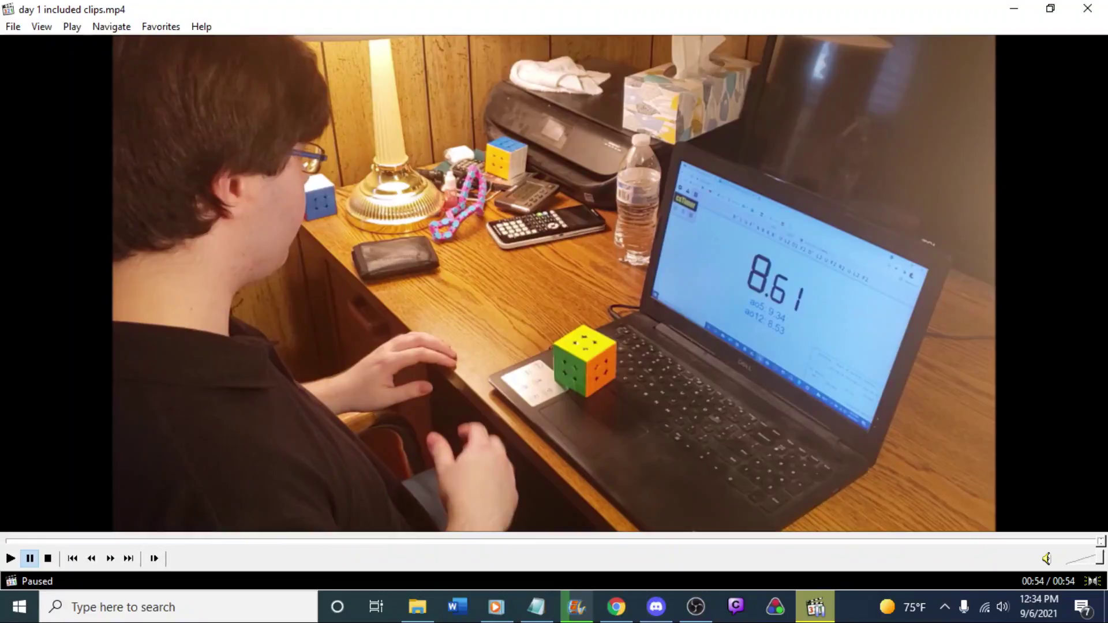
Close the video, minimise the clips of solves folder window and open 1000 solves per day for a week.docx in Word
left_click(1088, 8)
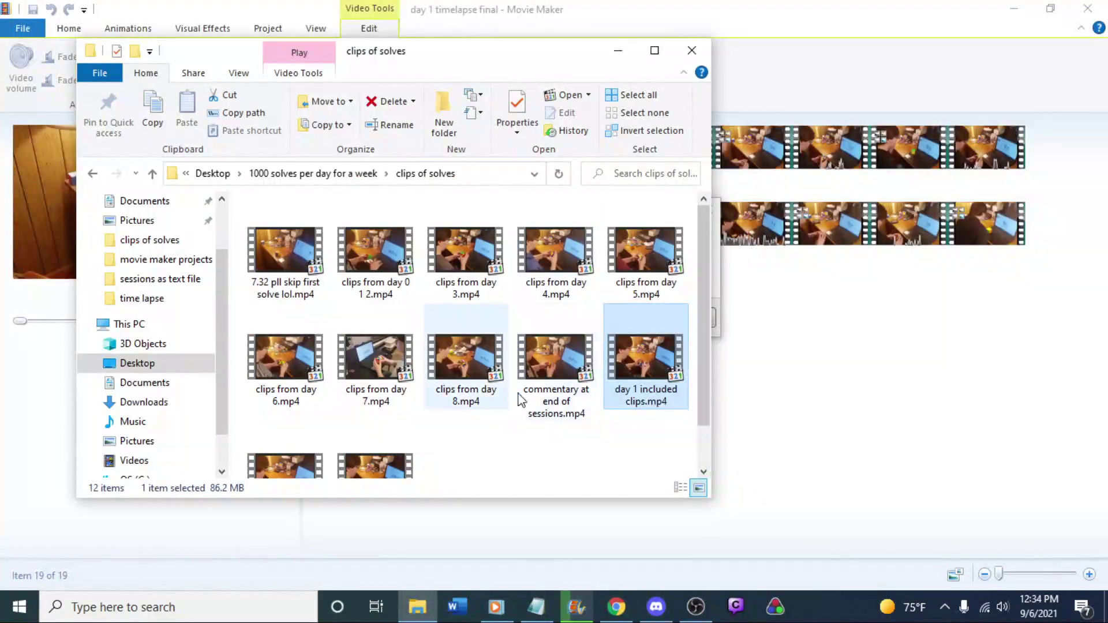
left_click(615, 53)
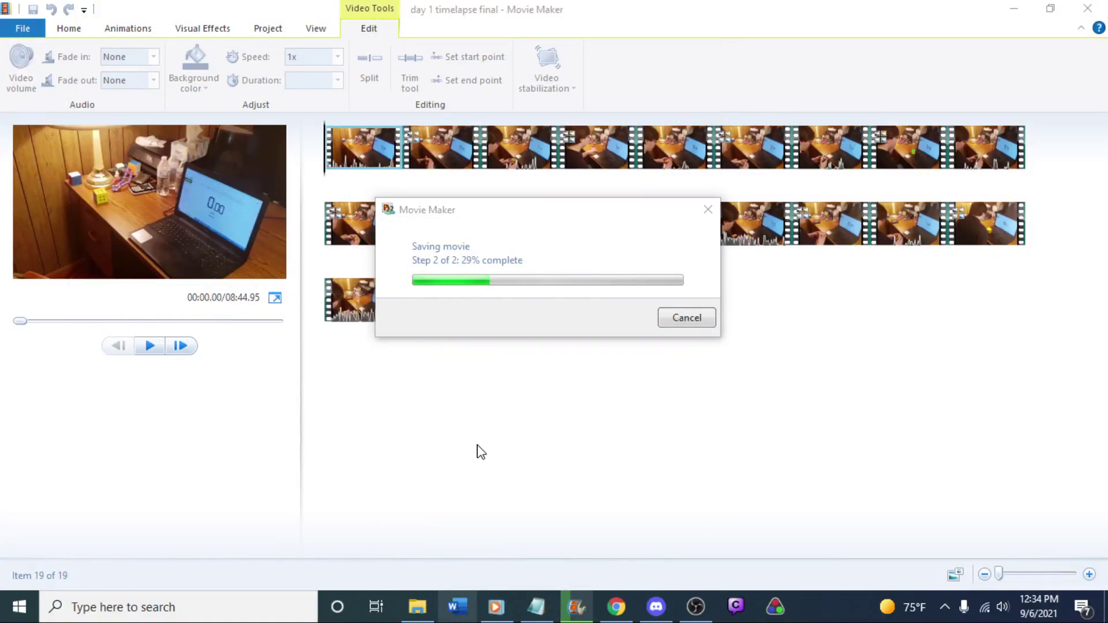
key("super+alt+2")
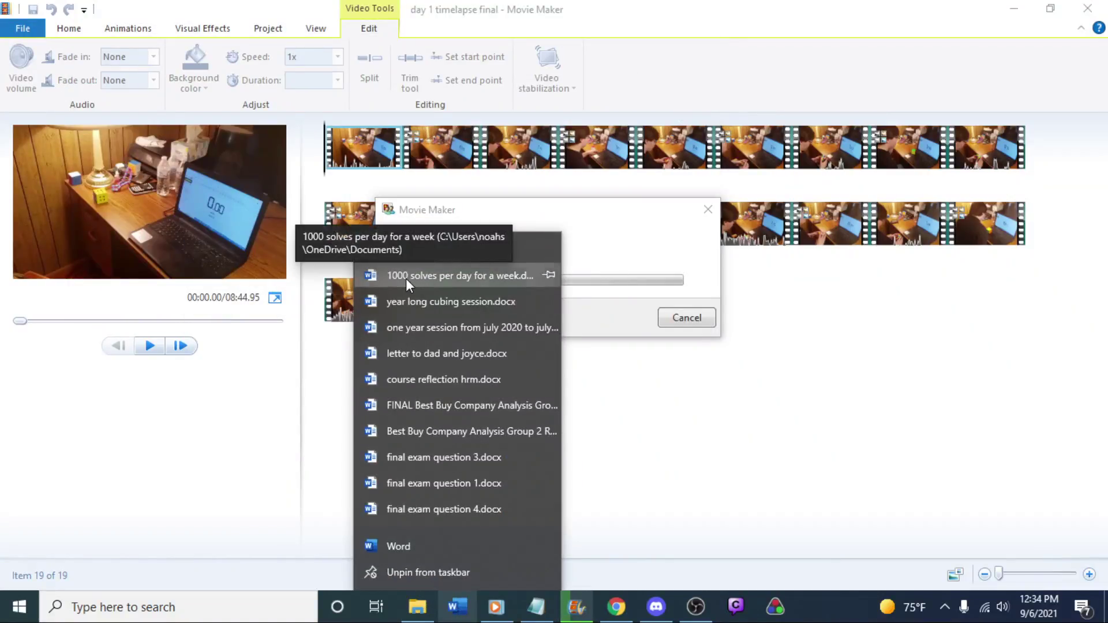
left_click(527, 179)
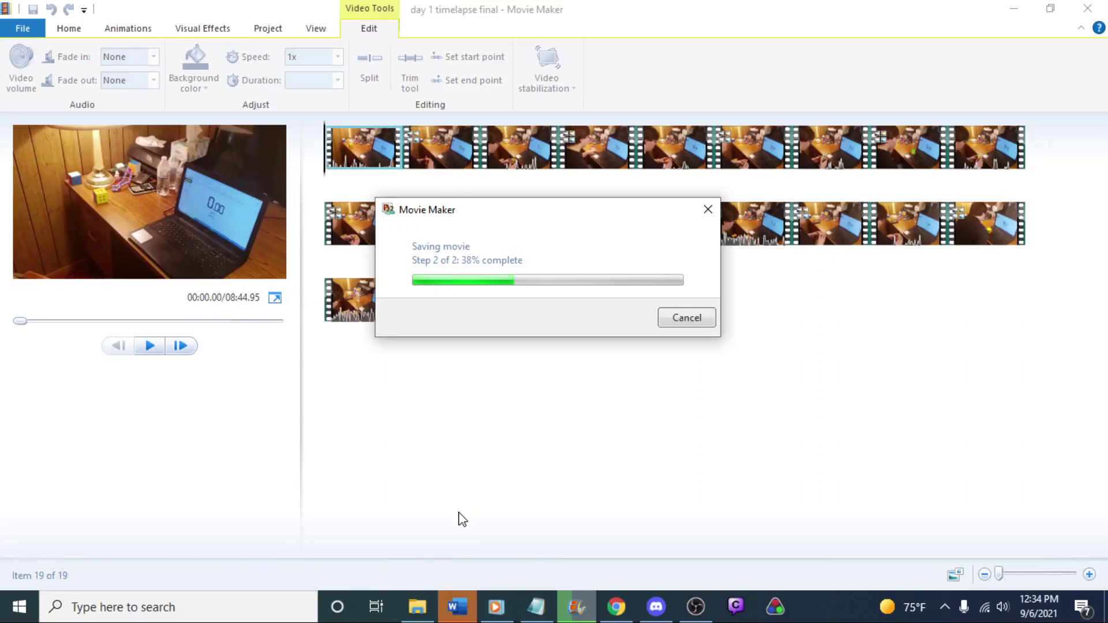
left_click(458, 606)
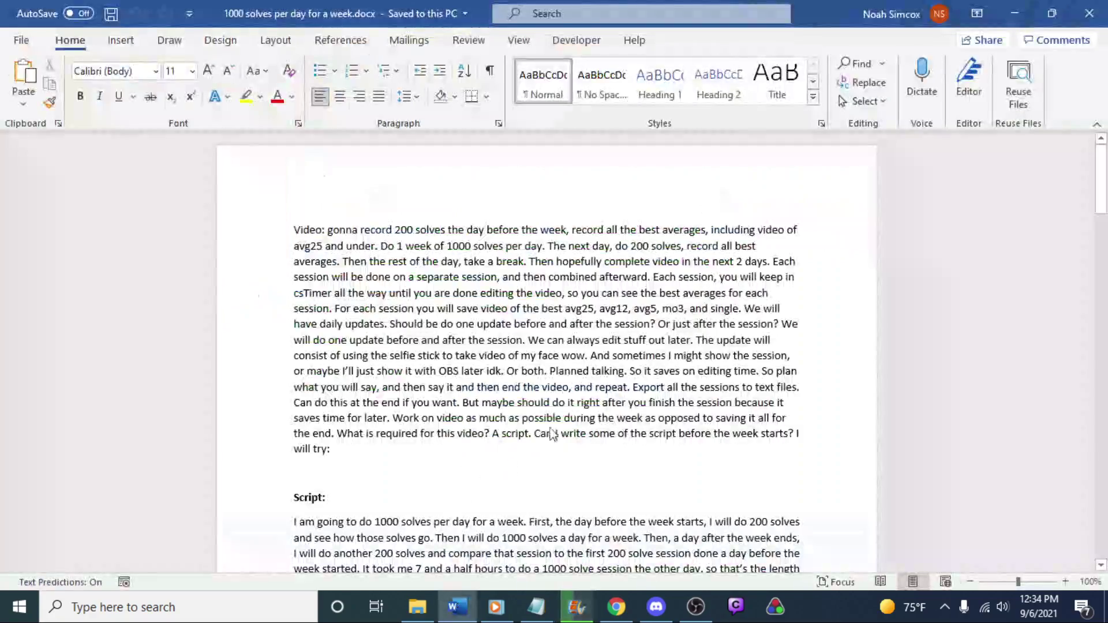
Add "Here are the stats for each individual session." on the blank line below "*Do lots of stuff*" in the script and save the document
scroll(540, 403, "down", 15)
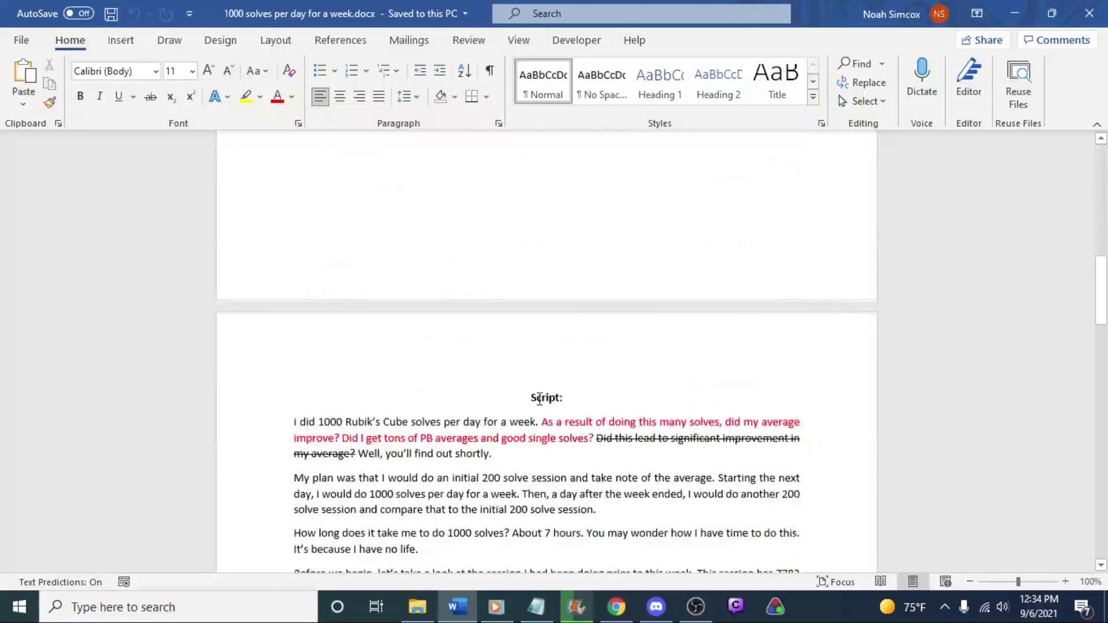
scroll(539, 399, "down", 5)
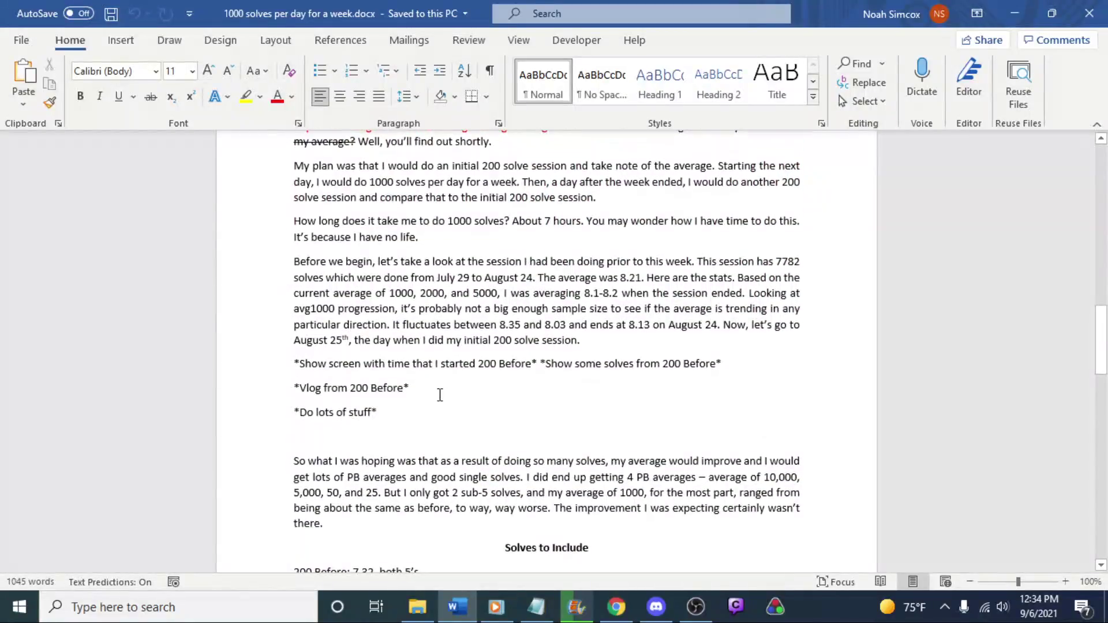
scroll(427, 397, "down", 2)
left_click(413, 397)
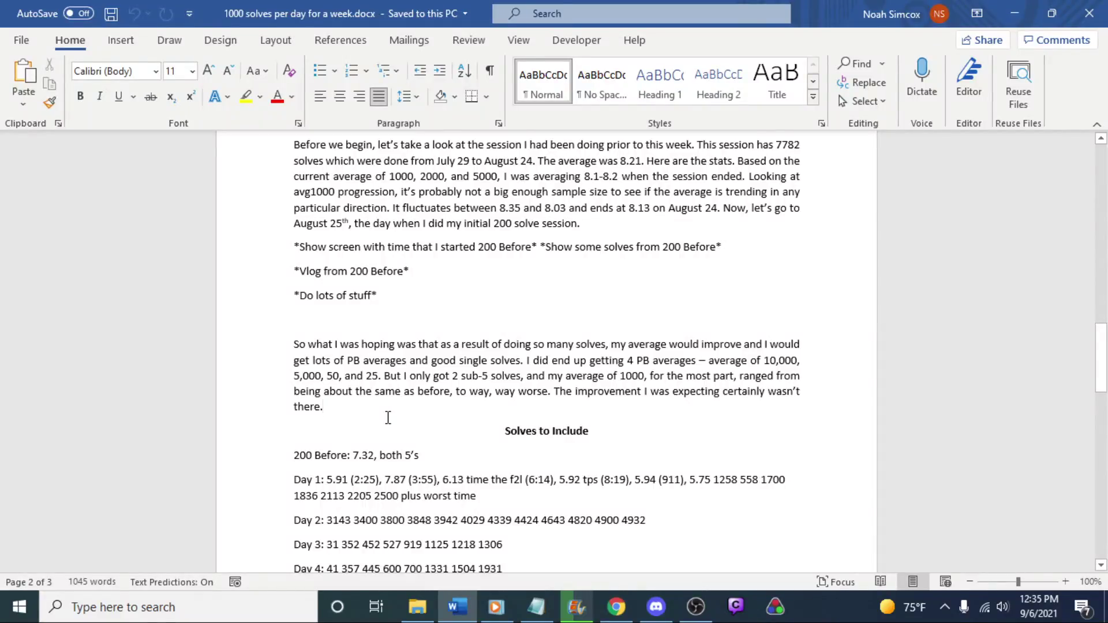
left_click(388, 418)
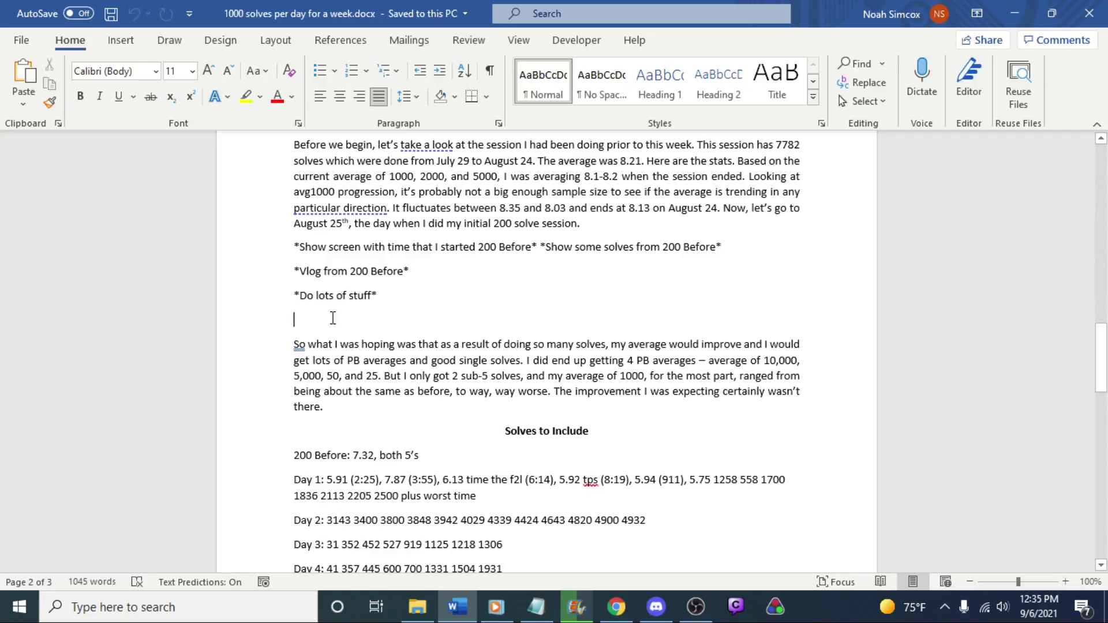
type("H")
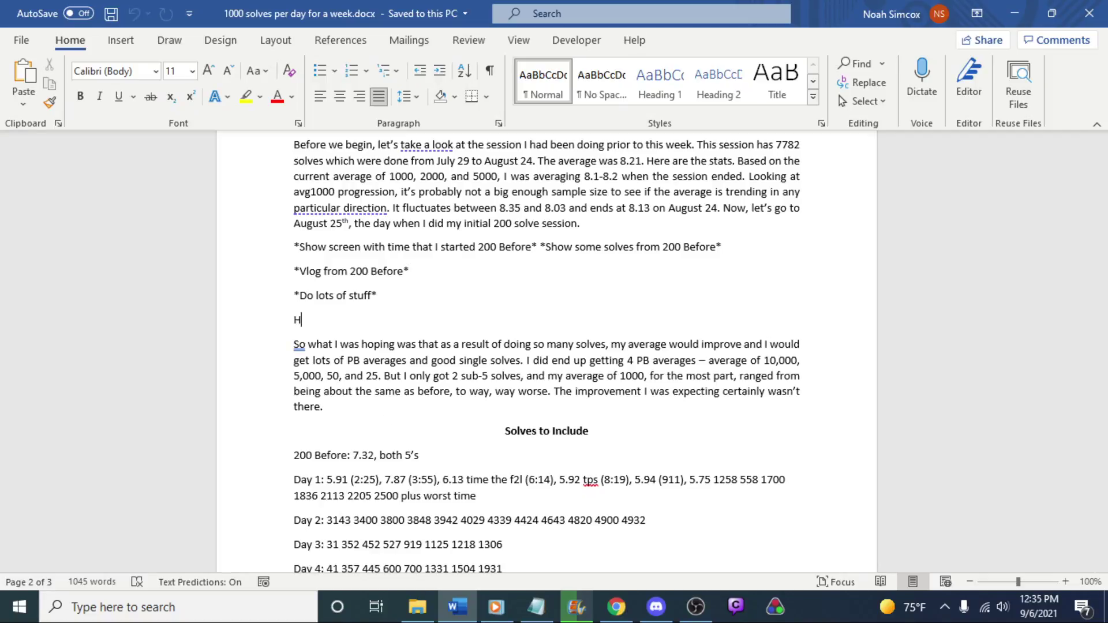
type("ere are the stats fr e")
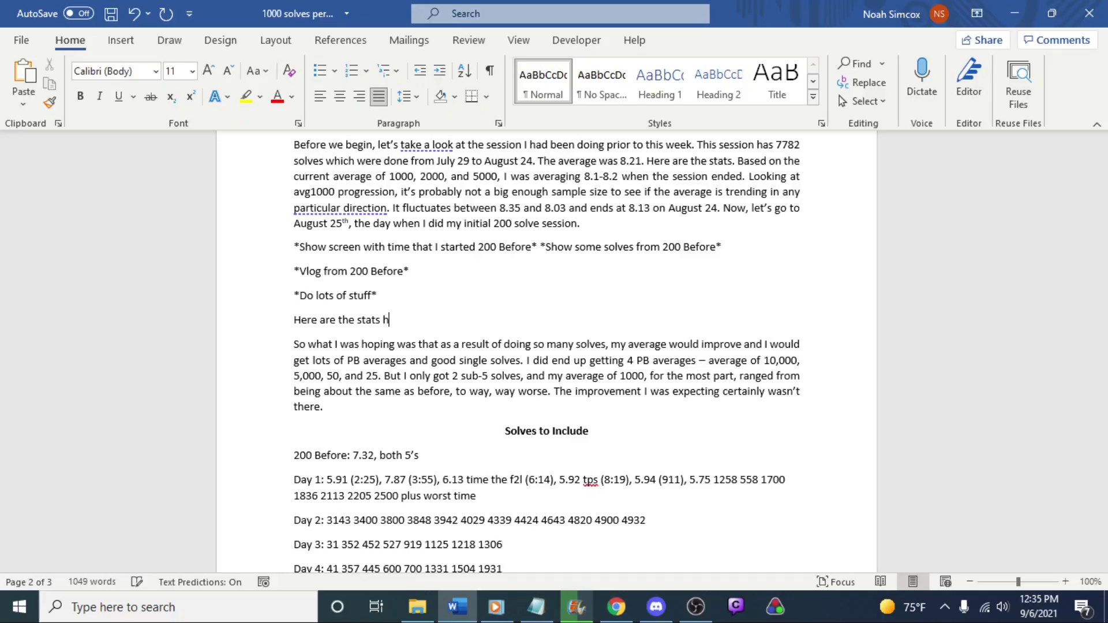
key("BackSpace")
key("BackSpace")
key("BackSpace")
type("or each indi")
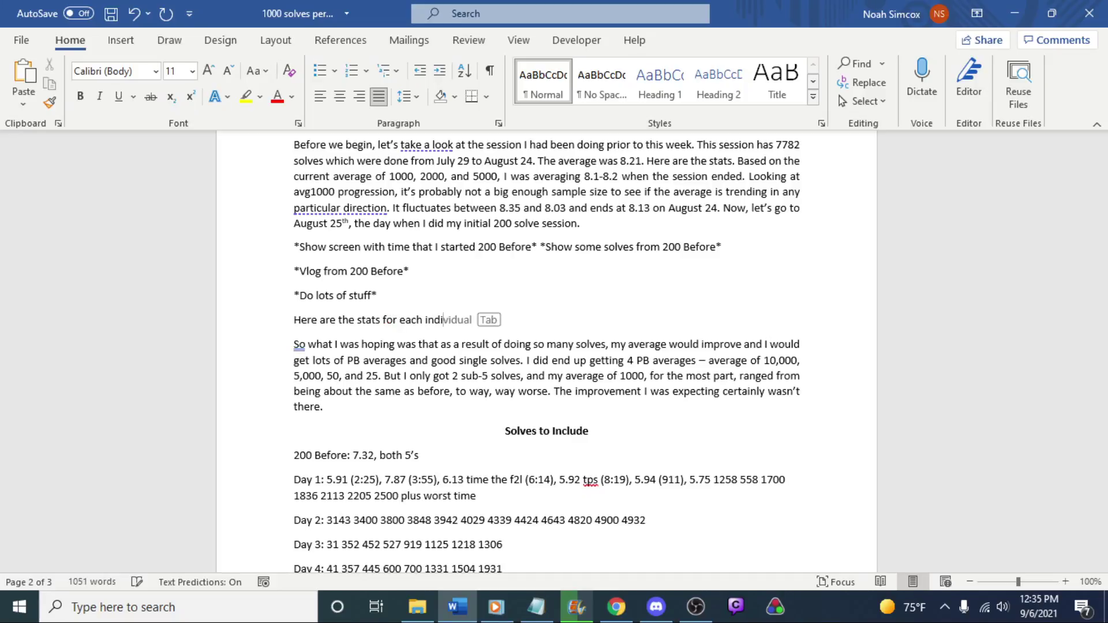
type("vidual session.")
key("ctrl+s")
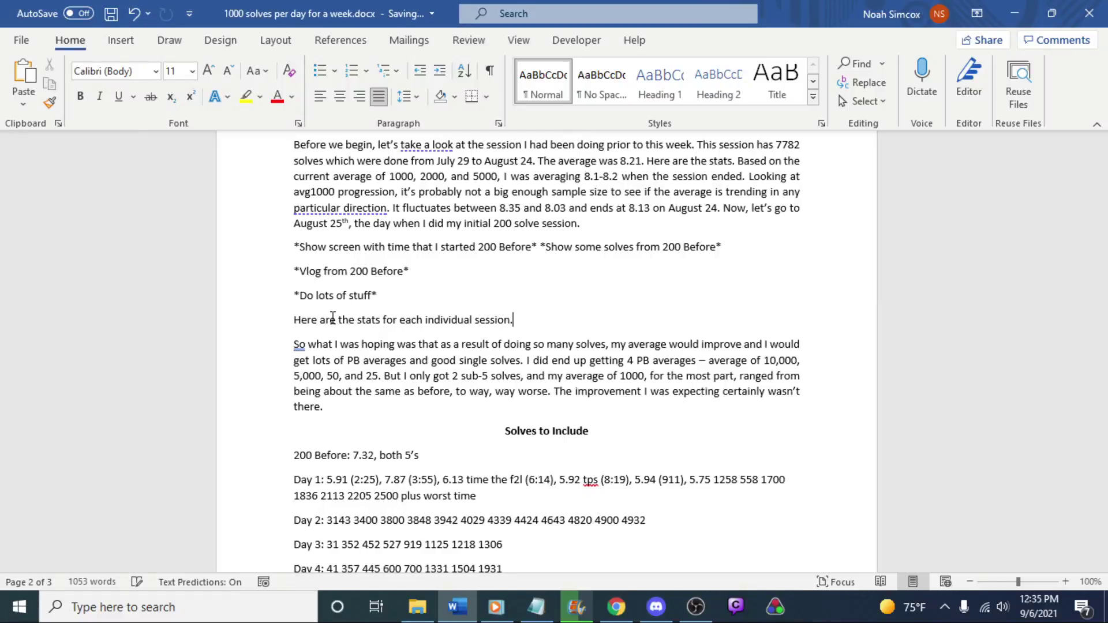
Switch to Chrome, open csTimer in a new tab placed before the stopwatch tab, and export the timer data to a file
left_click(630, 601)
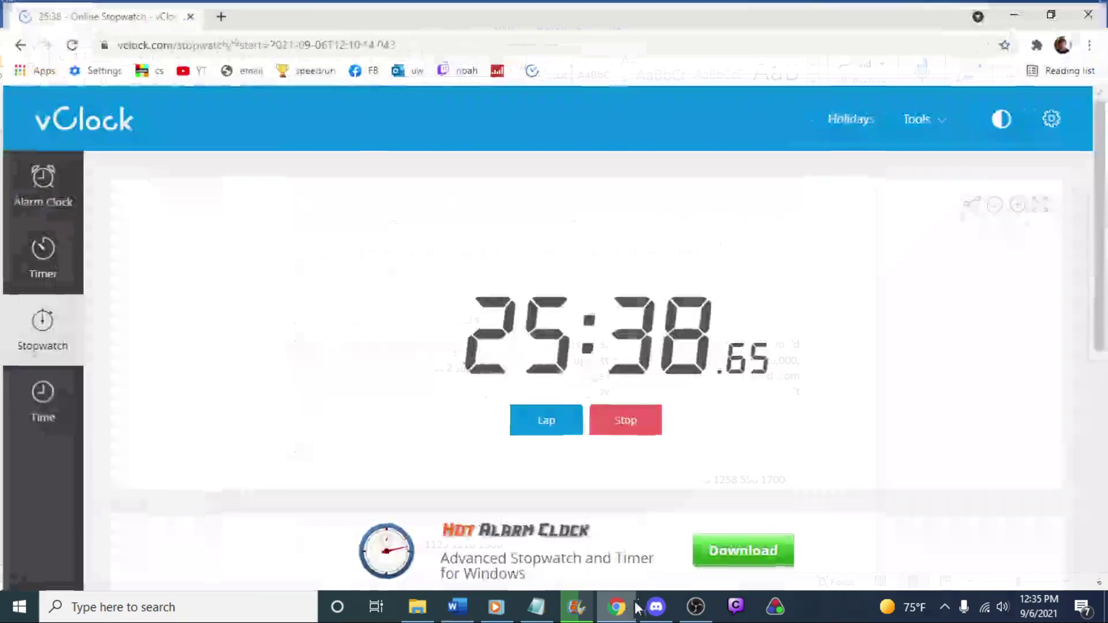
left_click(221, 14)
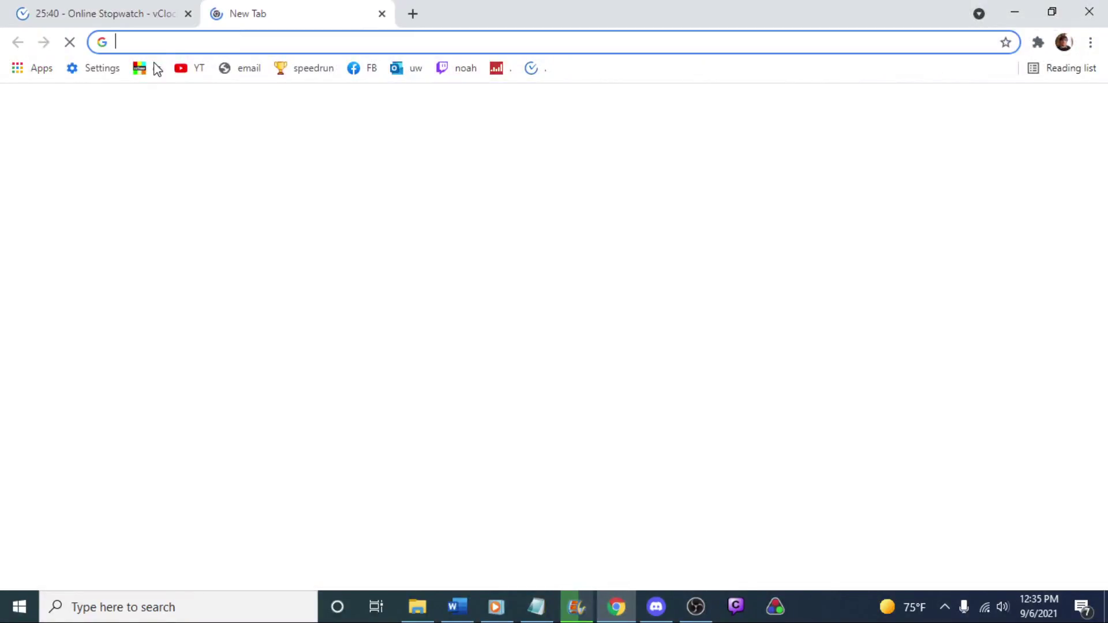
left_click(157, 69)
left_click_drag(260, 13, 69, 13)
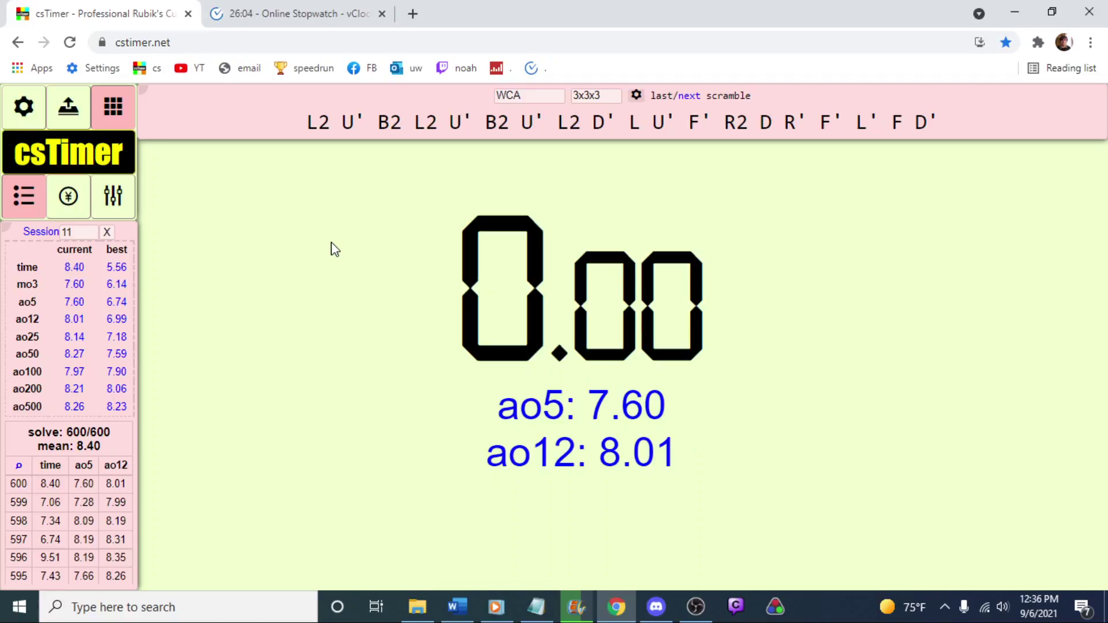
left_click(63, 118)
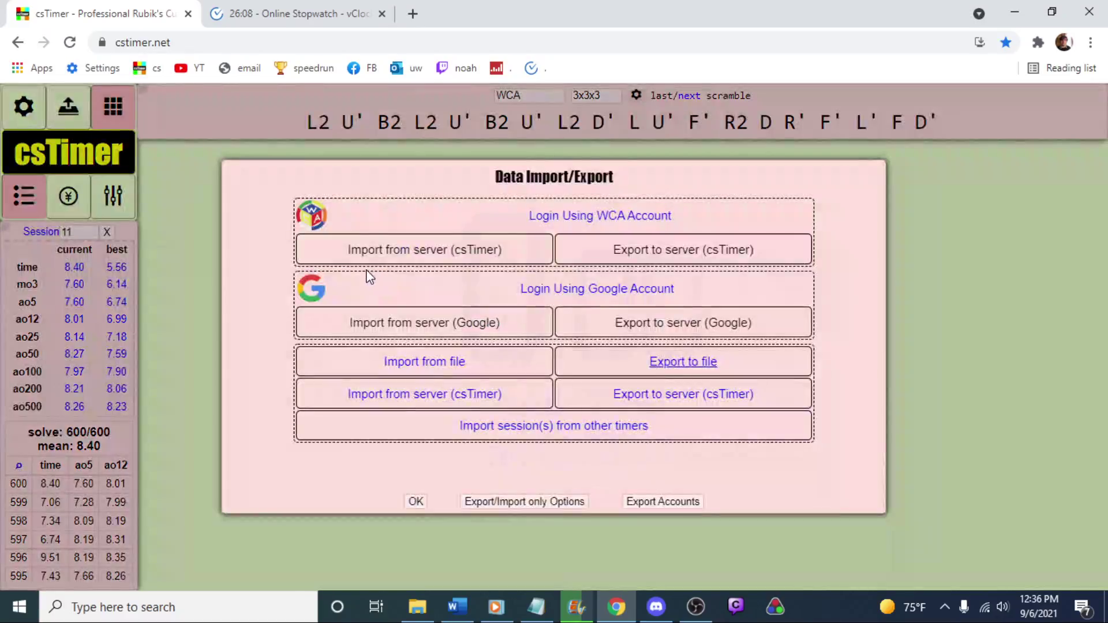
left_click(681, 363)
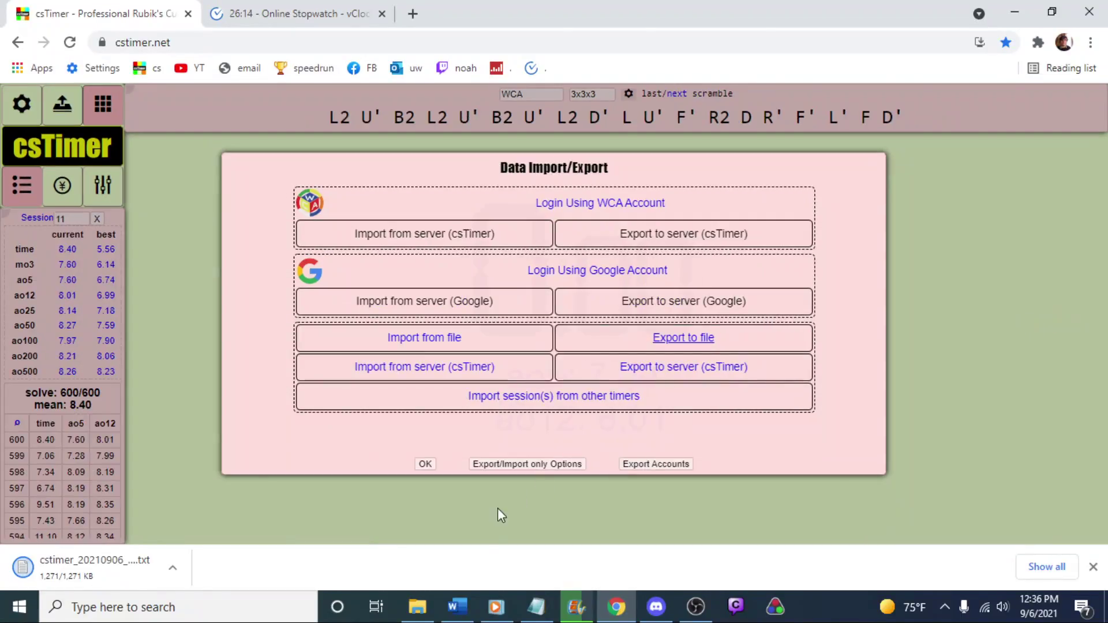
Find the newly exported csTimer text file in the Downloads folder and rename it "up to 9 6 2021.txt"
left_click(417, 606)
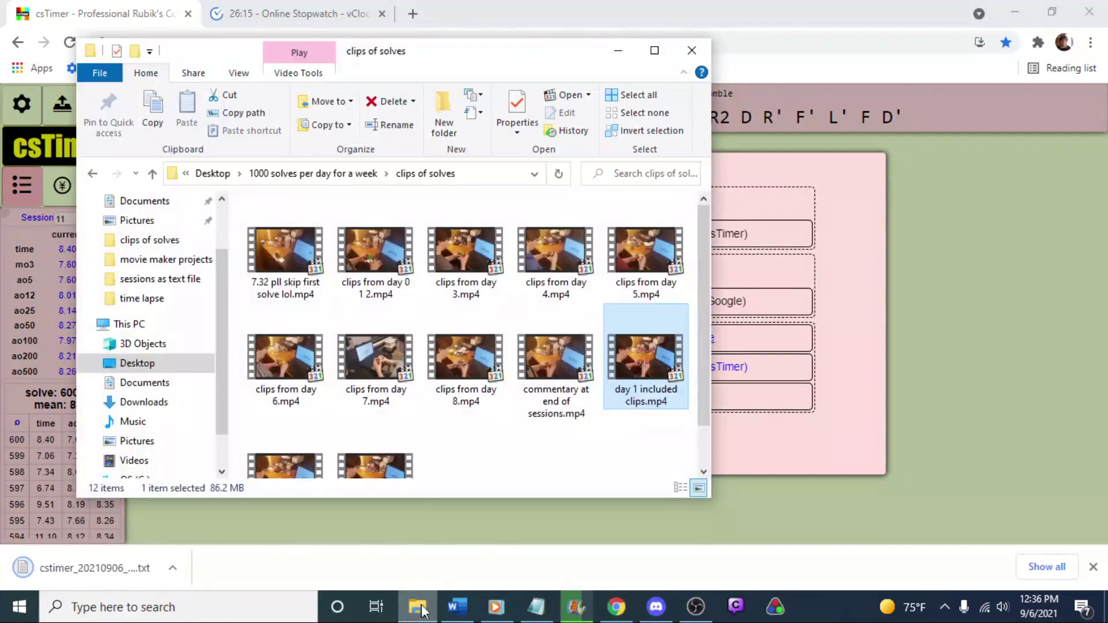
scroll(145, 254, "up", 2)
left_click(144, 253)
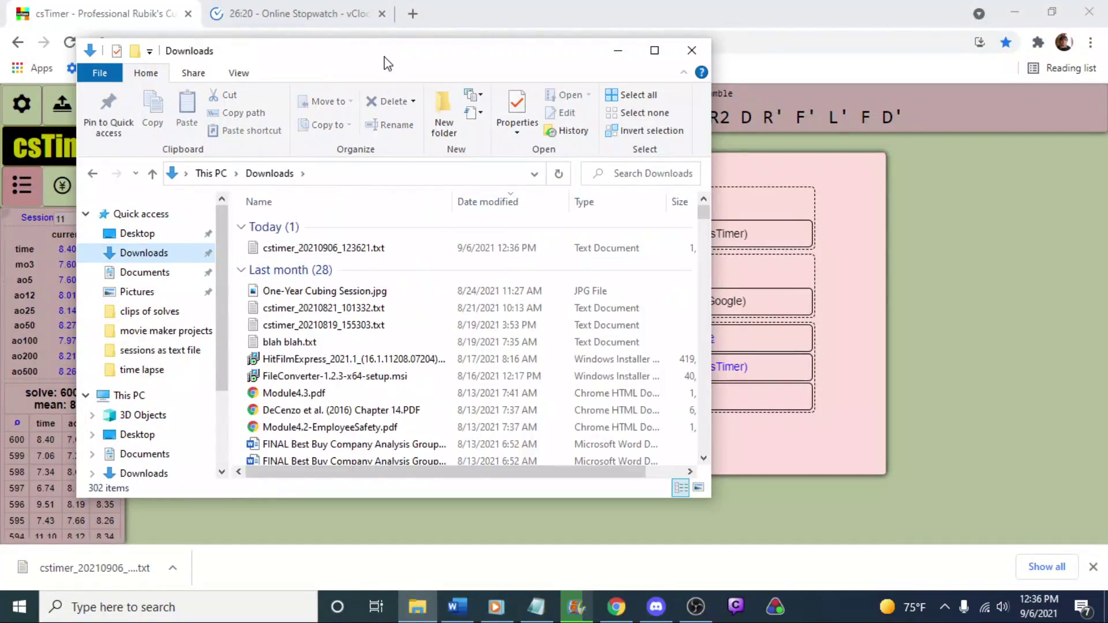
left_click_drag(387, 63, 533, 74)
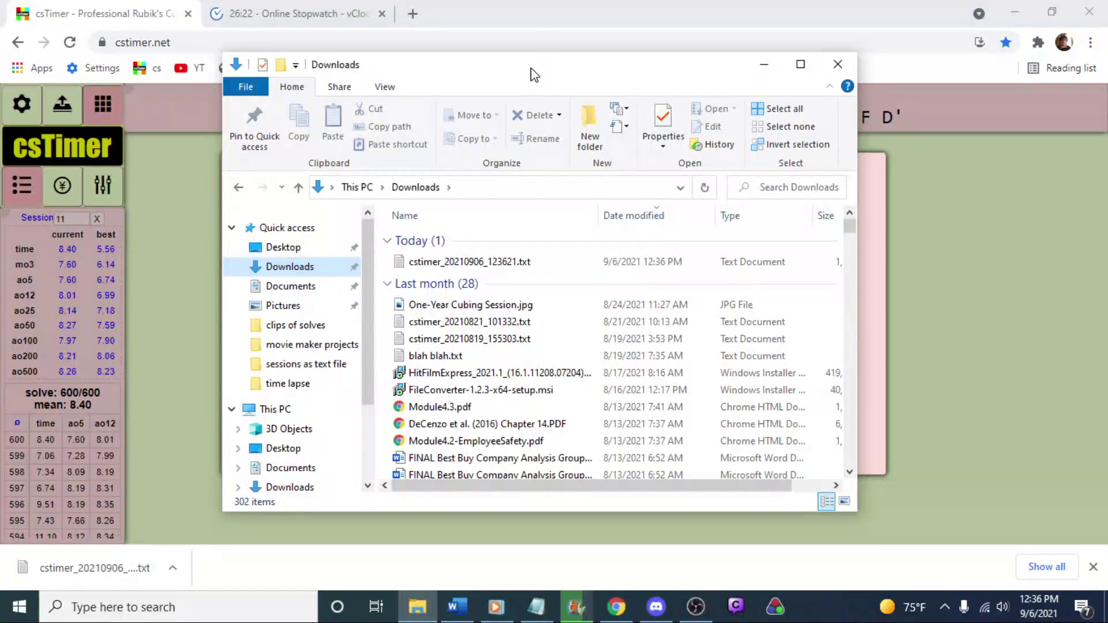
double_click(449, 262)
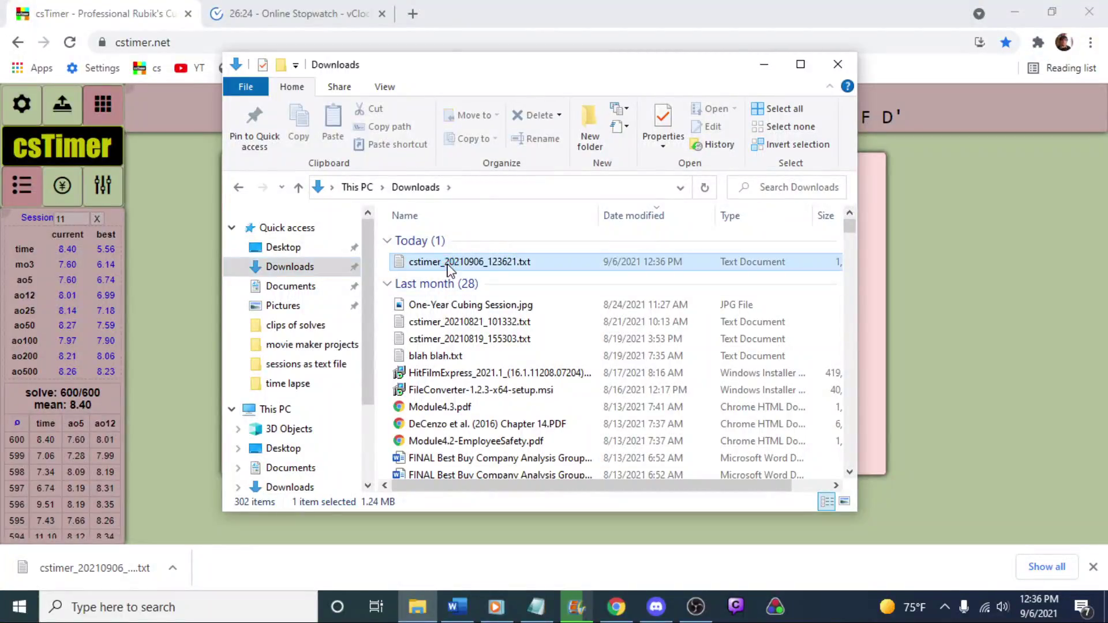
type("up to ")
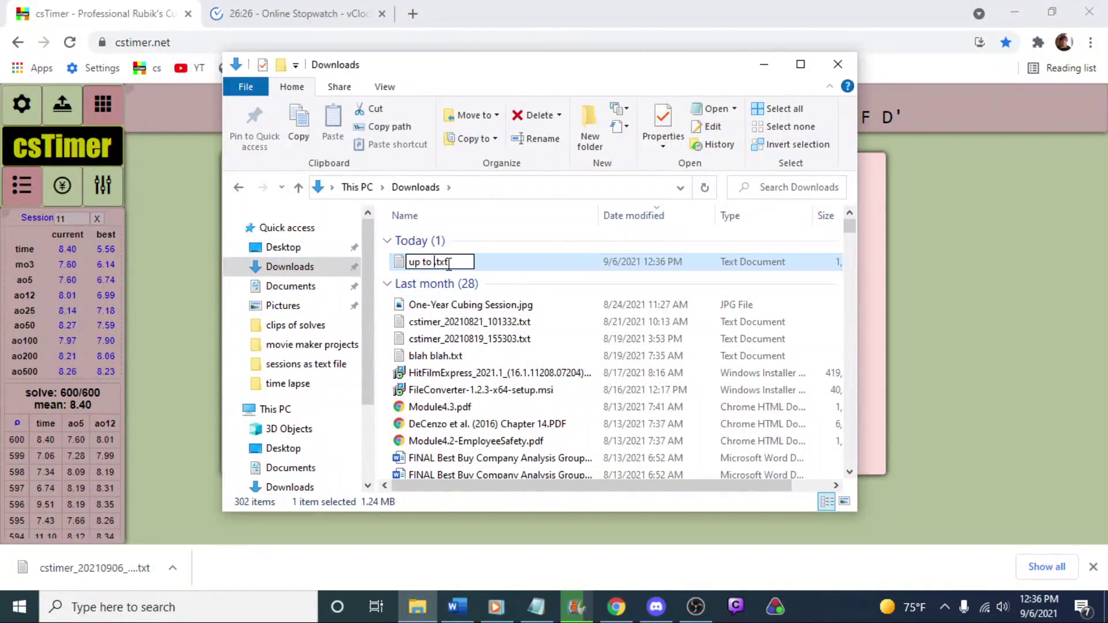
type("9 6 2021")
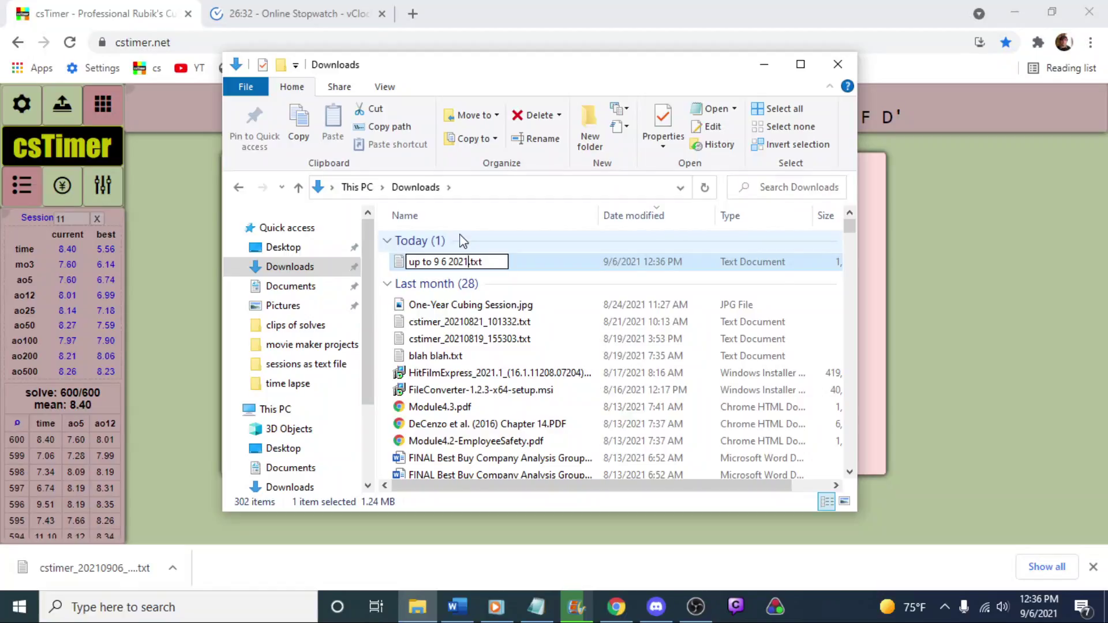
key("Return")
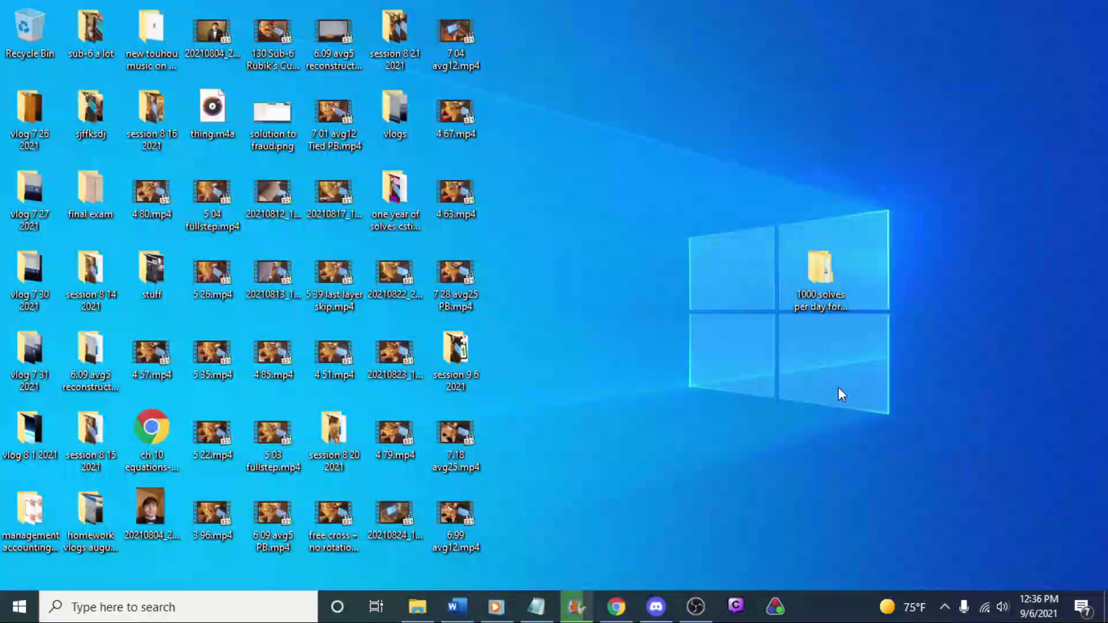
Move "up to 9 6 2021.txt" from Downloads into the "sessions as text file" folder inside "1000 solves per day for a week"
left_click(822, 277)
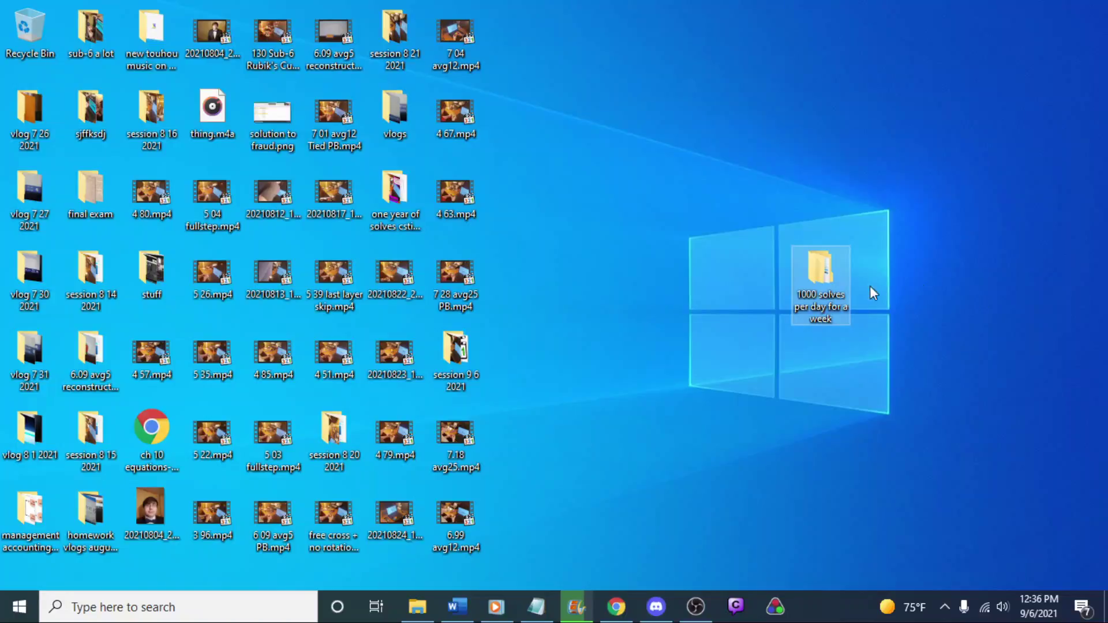
double_click(812, 301)
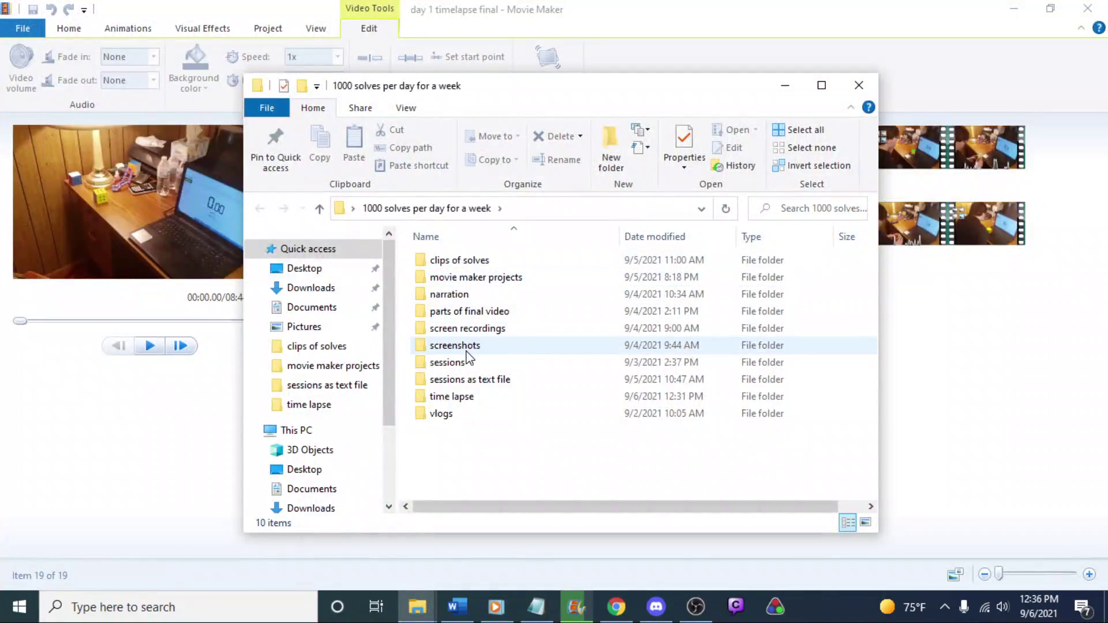
left_click(469, 384)
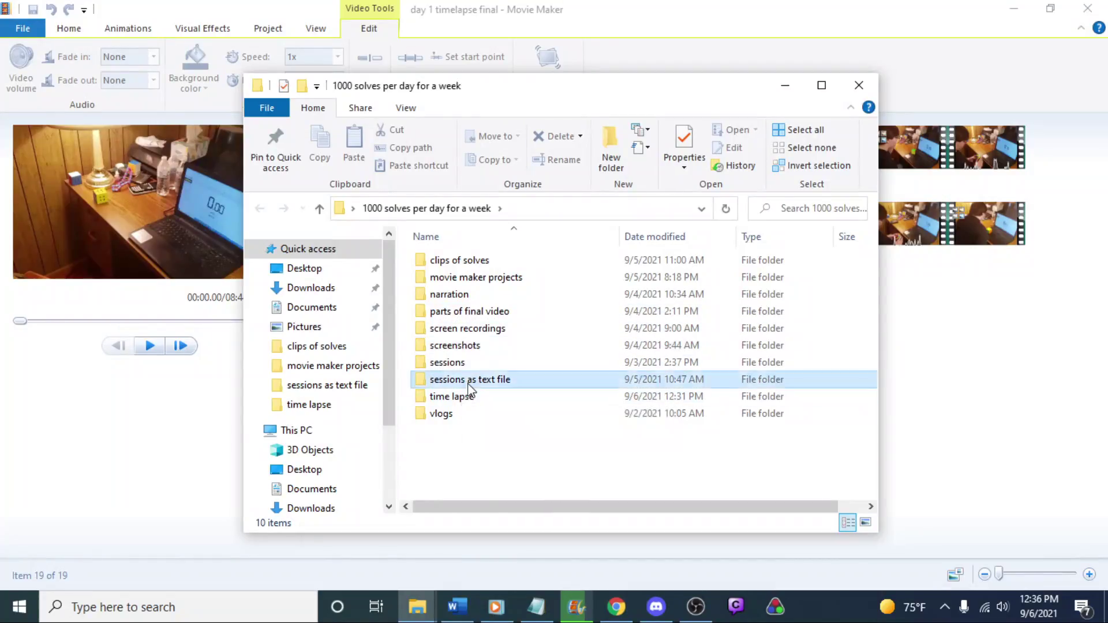
double_click(469, 381)
left_click_drag(584, 94, 773, 66)
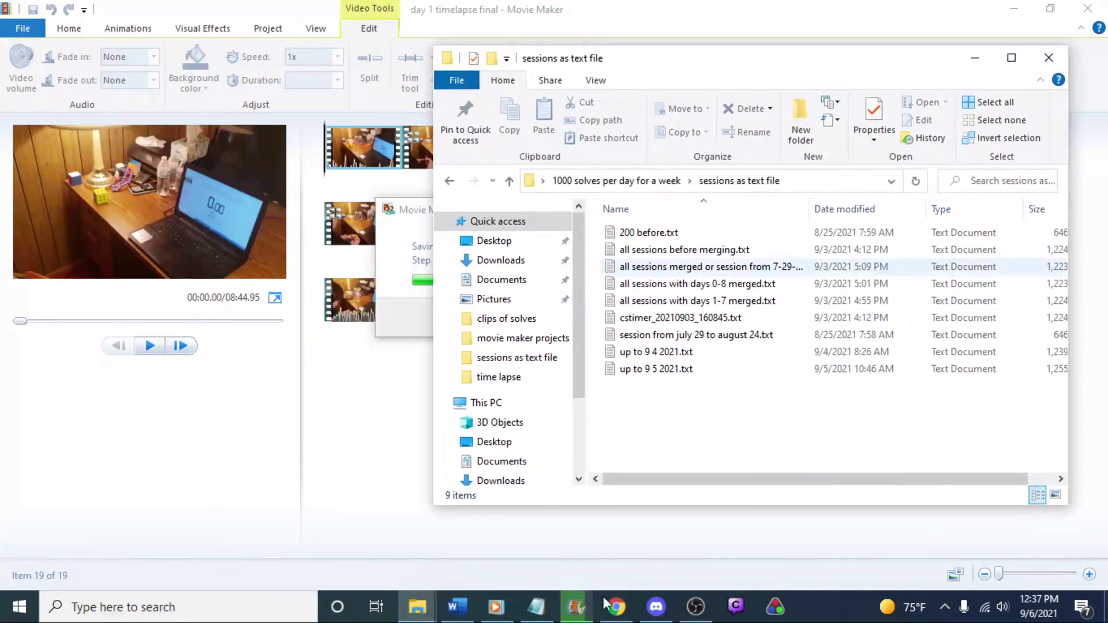
left_click(418, 606)
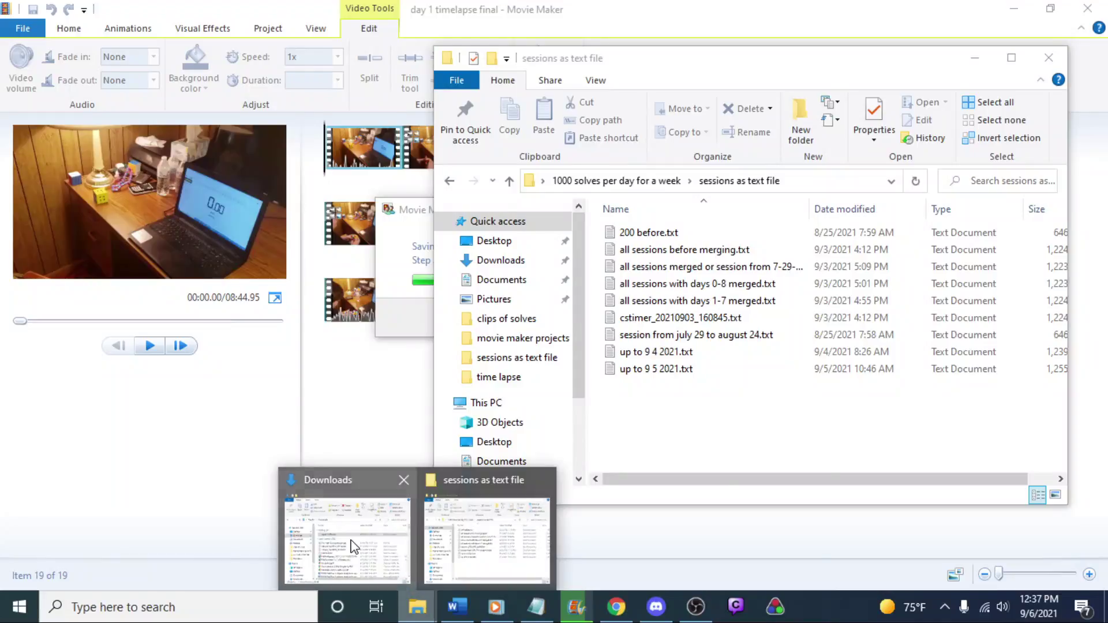
left_click(354, 545)
left_click_drag(594, 77, 316, 73)
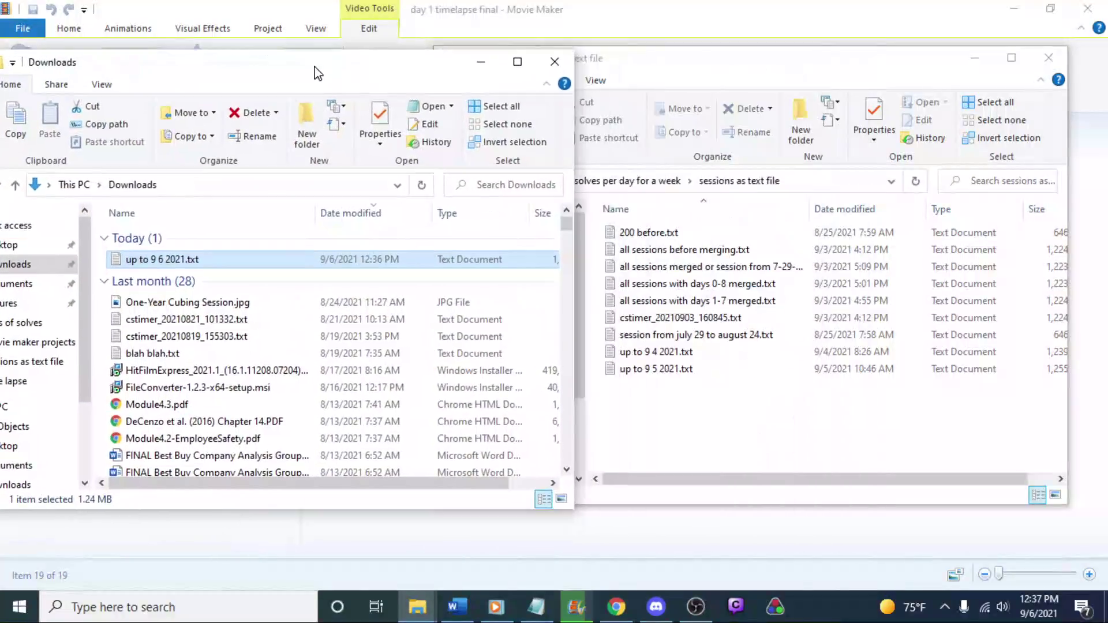
left_click_drag(167, 260, 688, 421)
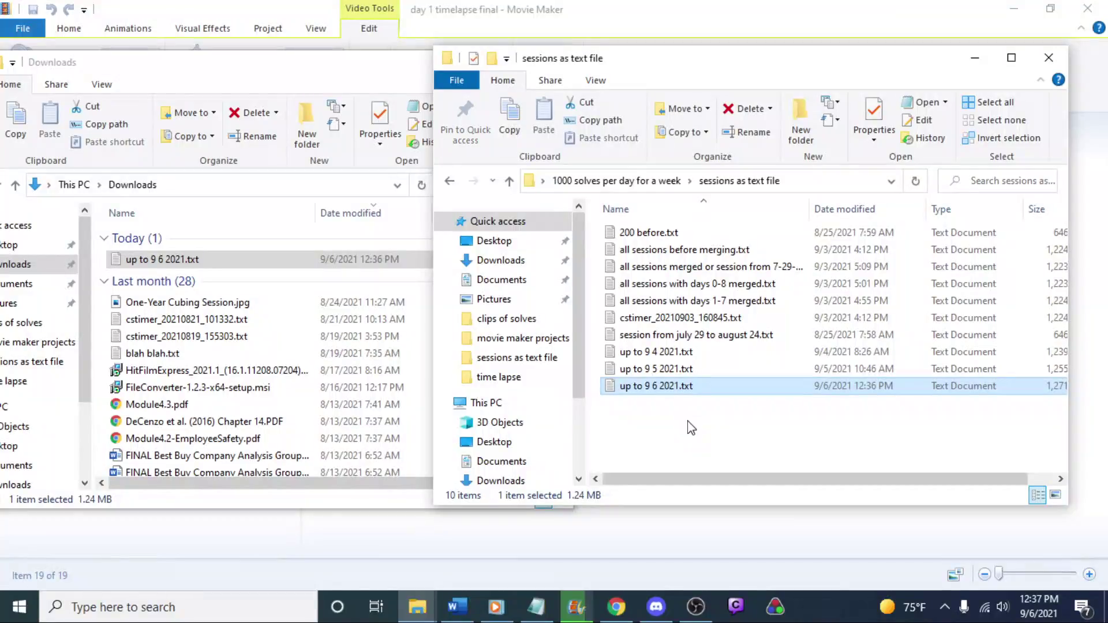
Switch to csTimer in Chrome and import "all sessions before merging.txt" from the "sessions as text file" folder, overriding the local data
left_click(628, 615)
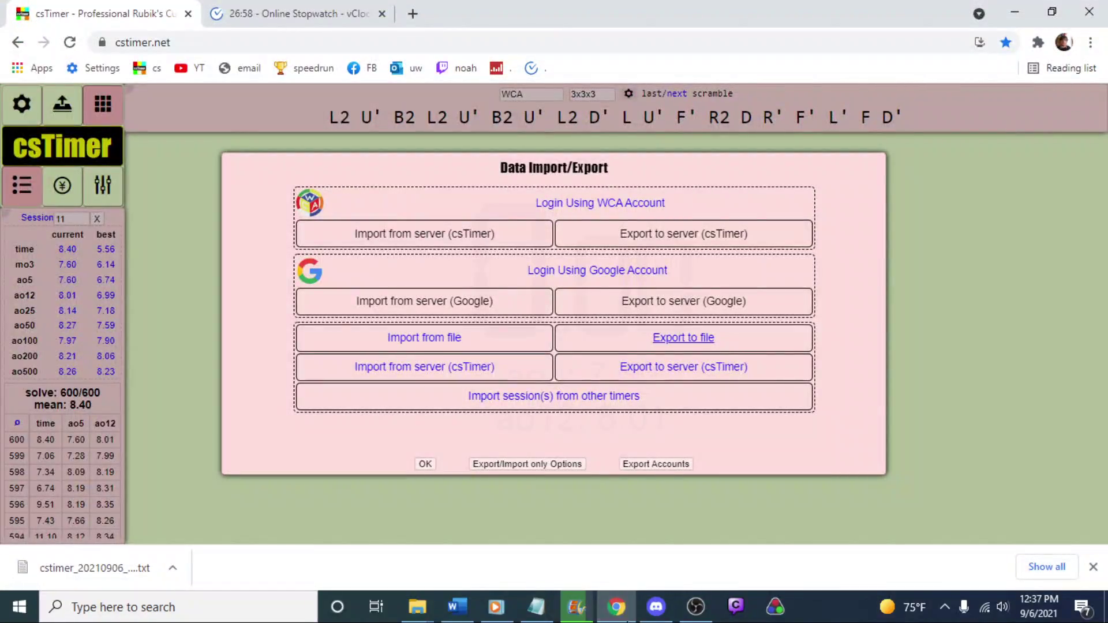
left_click(430, 603)
left_click(521, 550)
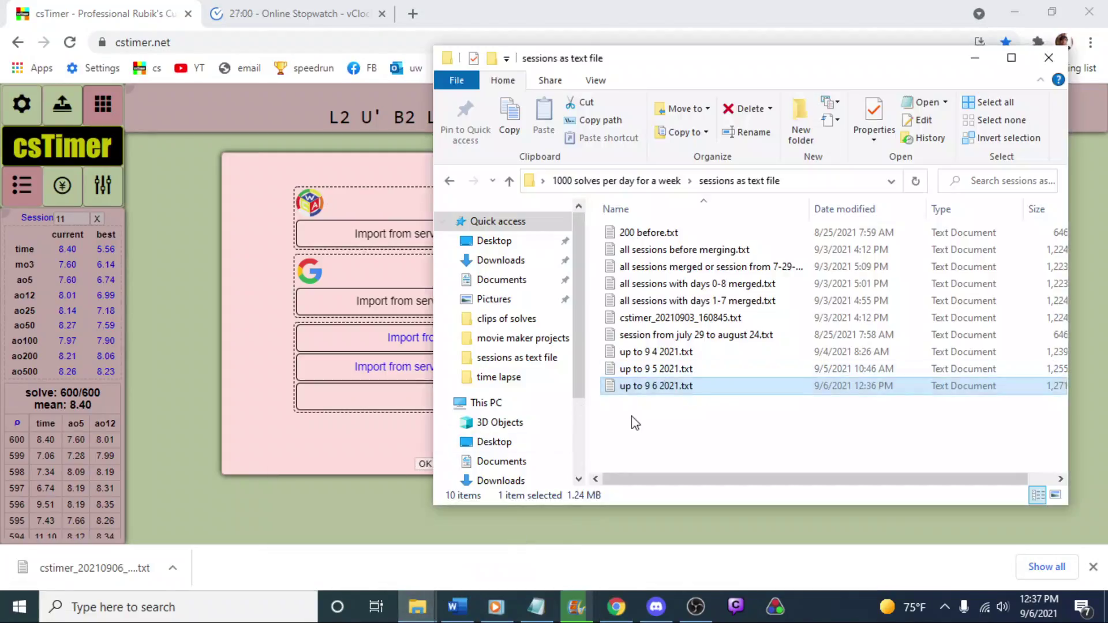
left_click(376, 178)
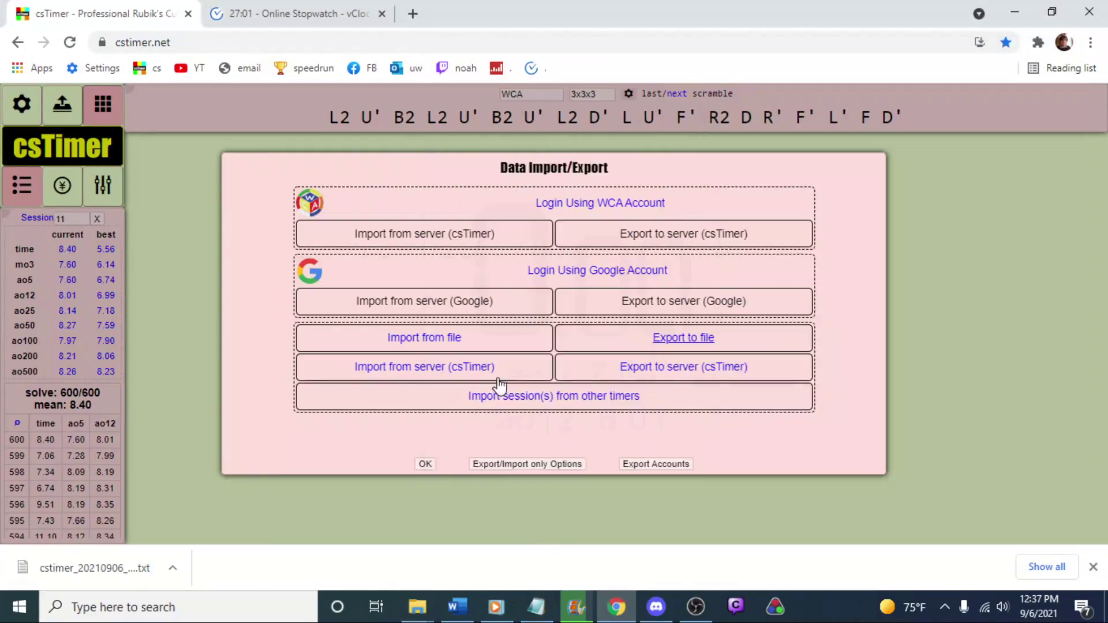
left_click(423, 341)
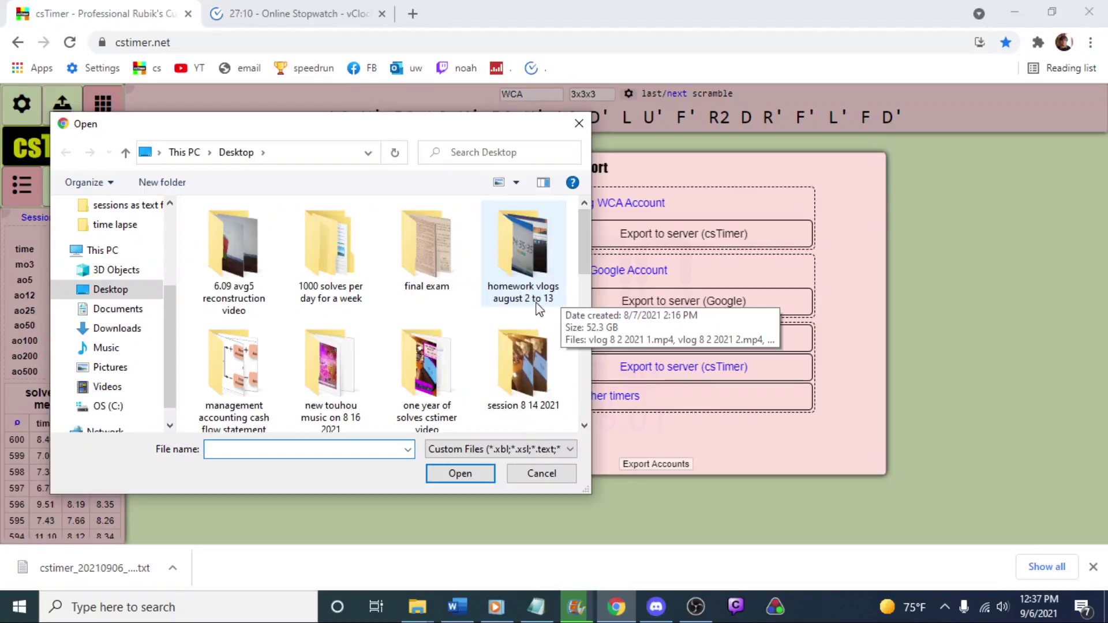
double_click(341, 255)
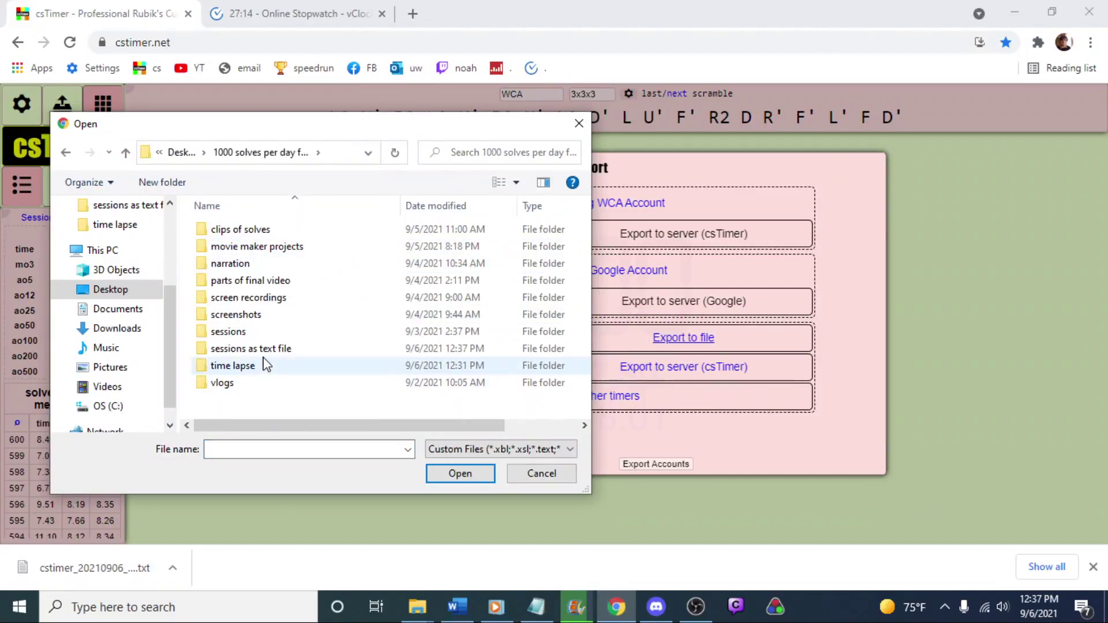
double_click(322, 344)
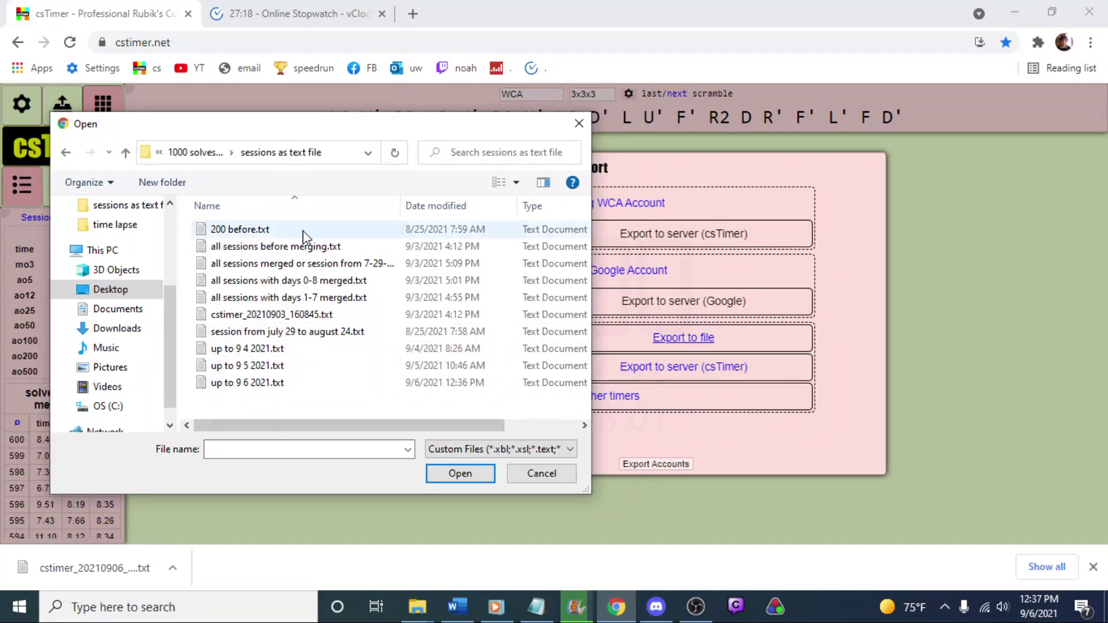
double_click(314, 247)
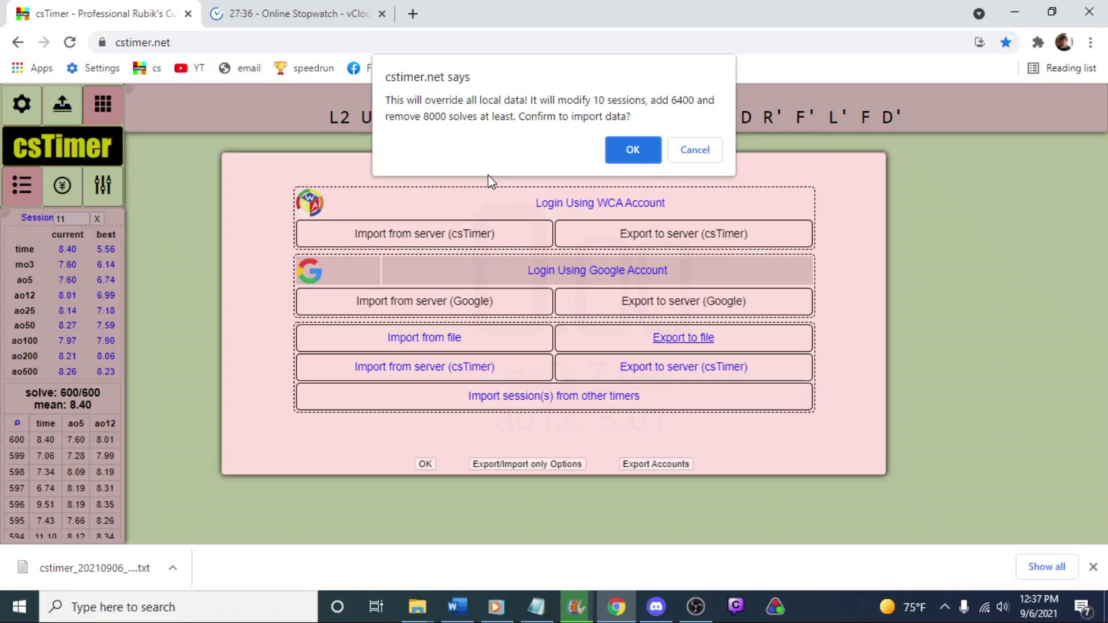
left_click(627, 149)
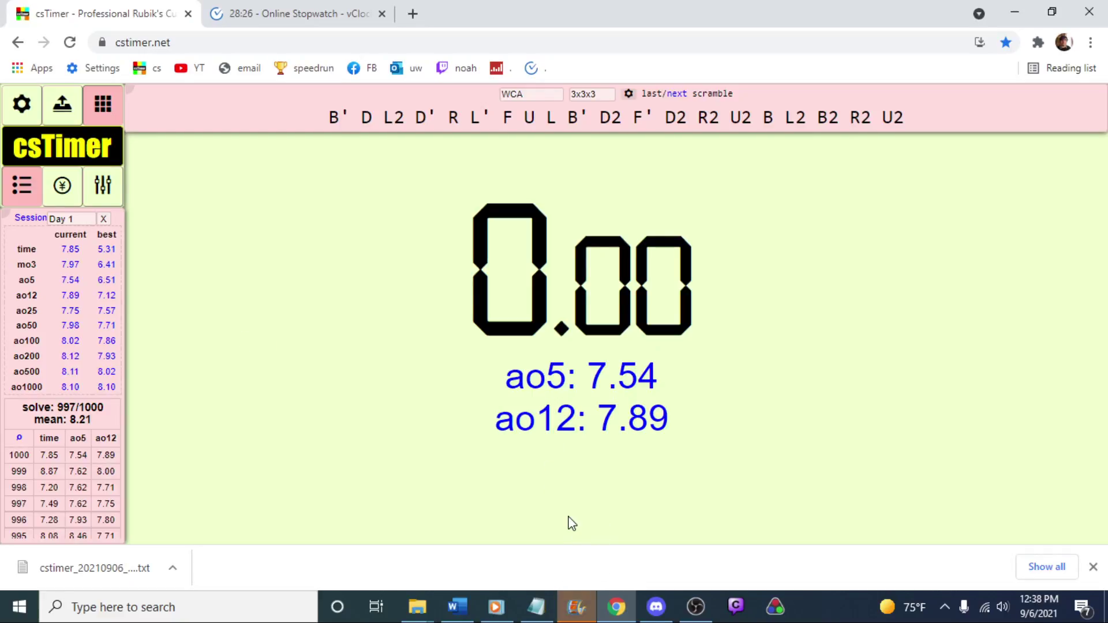
Switch to Movie Maker, dismiss the finished export dialog and open the recent project "day 1 video version with timelapse.wlmp"
left_click(579, 607)
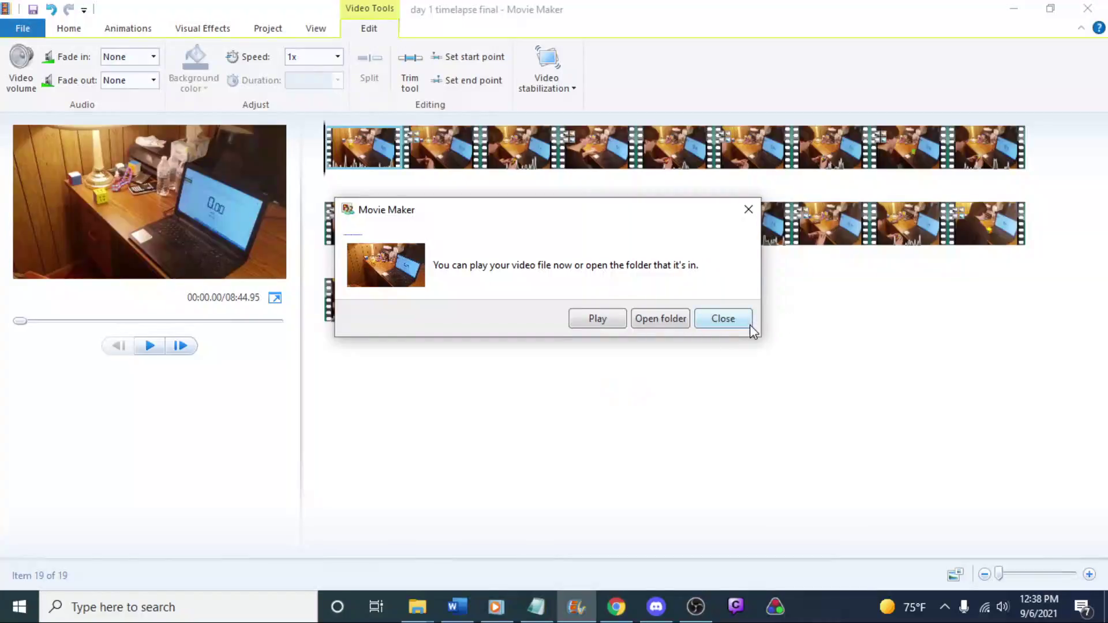
left_click(748, 322)
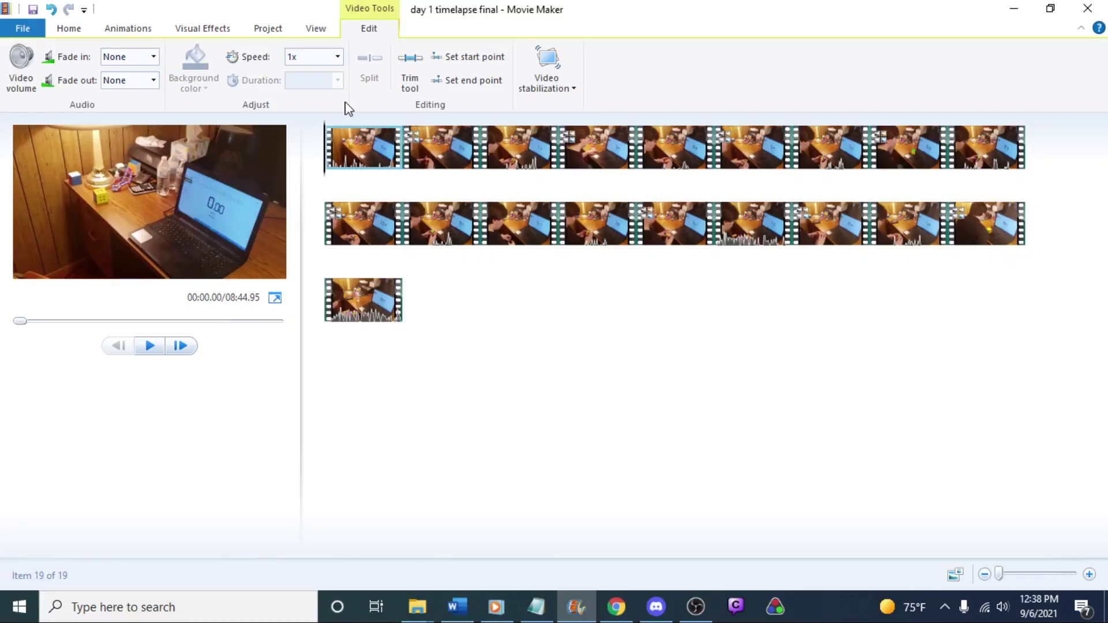
left_click(24, 30)
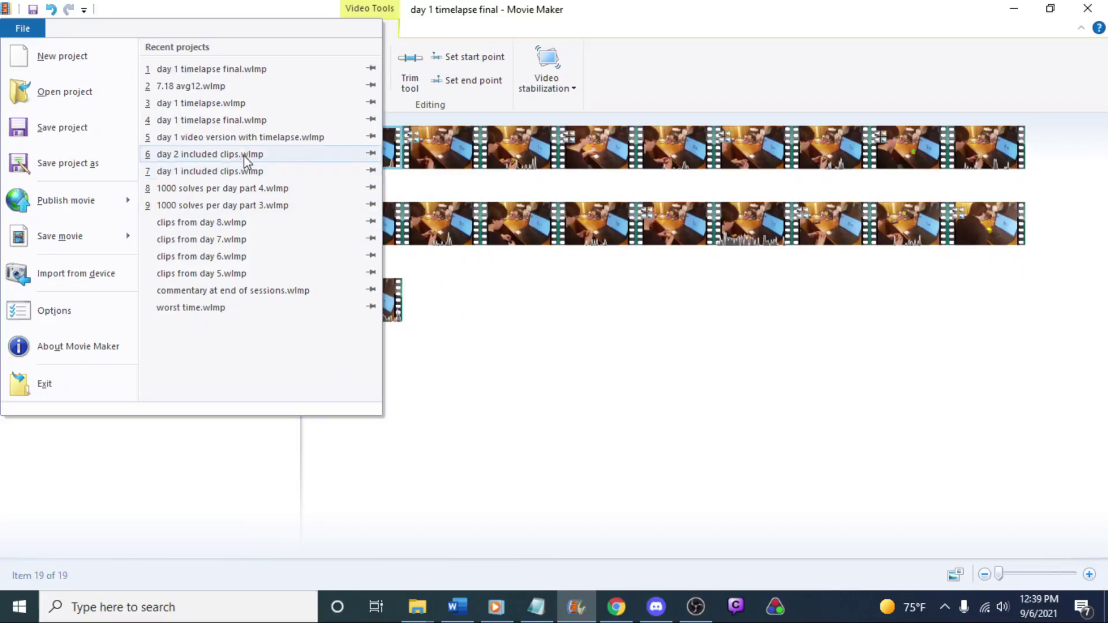
key("Escape")
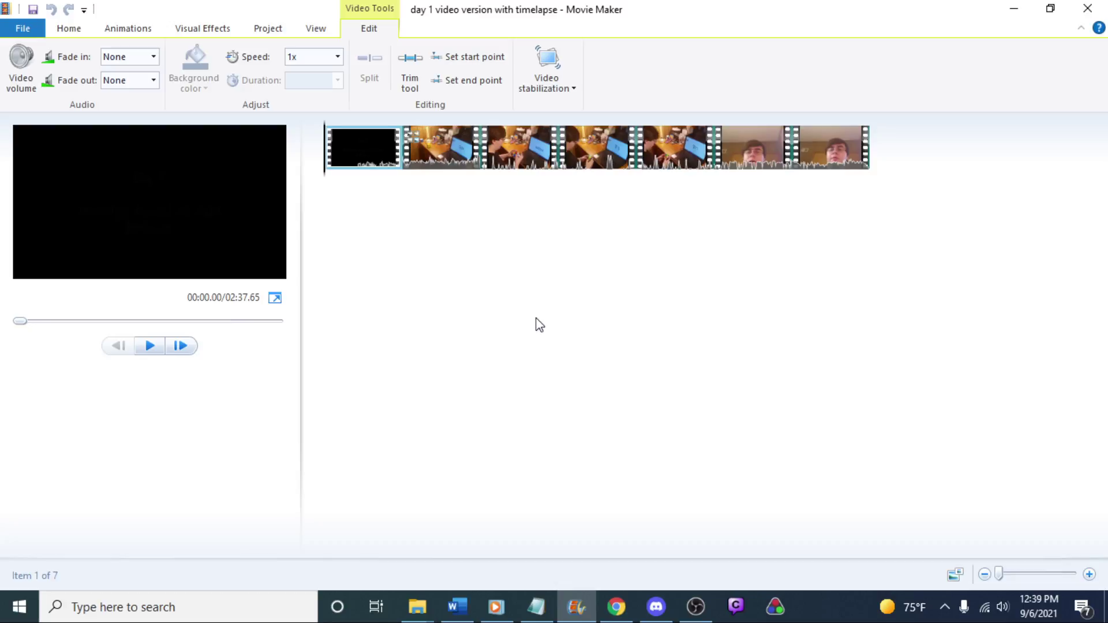
Play through the project's intro, 64x timelapse, solve and commentary clips to check how the day 1 video fits together
key("space")
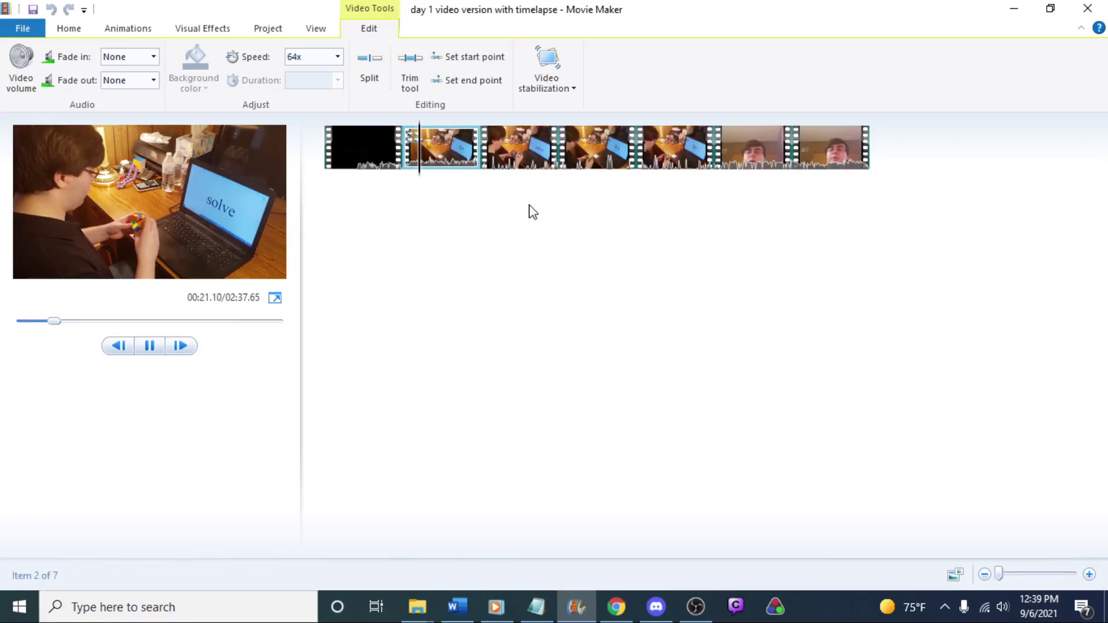
left_click(434, 144)
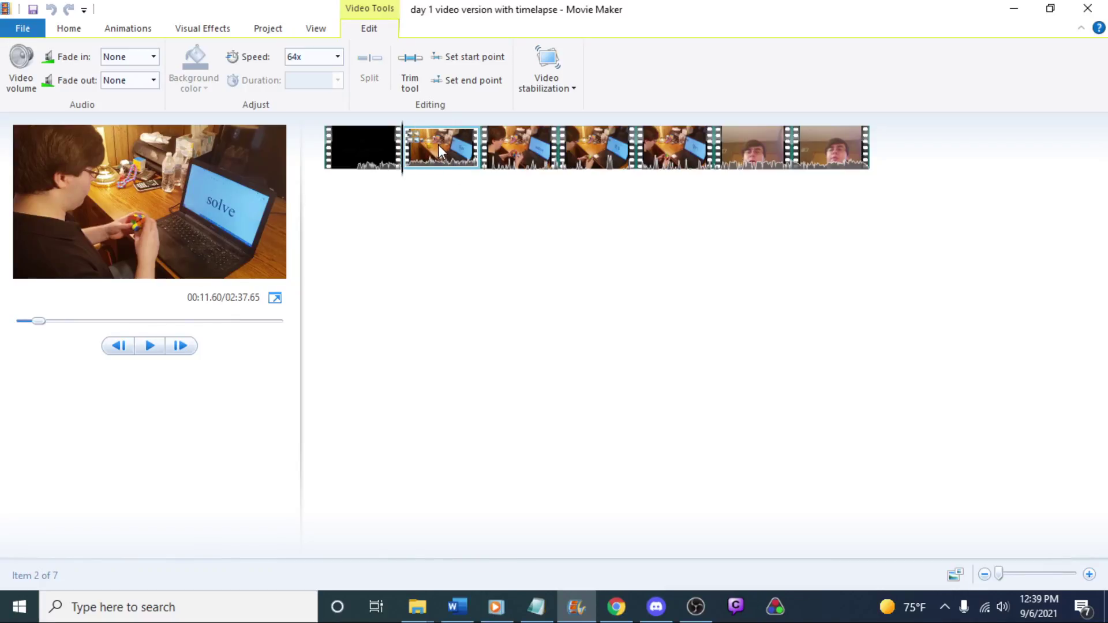
left_click(496, 148)
key("space")
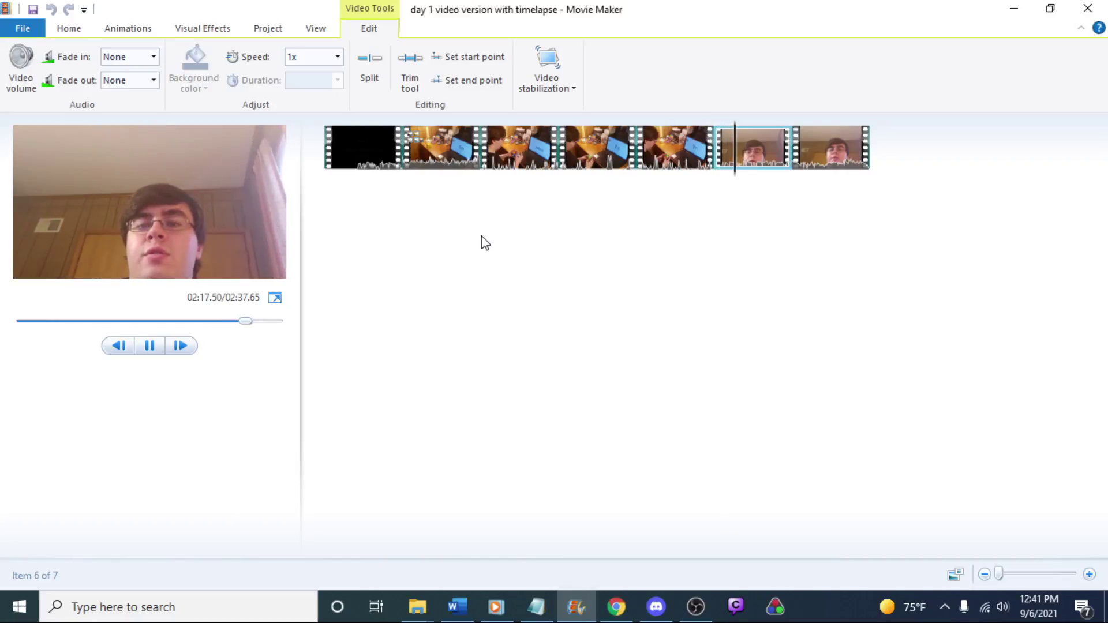
key("space")
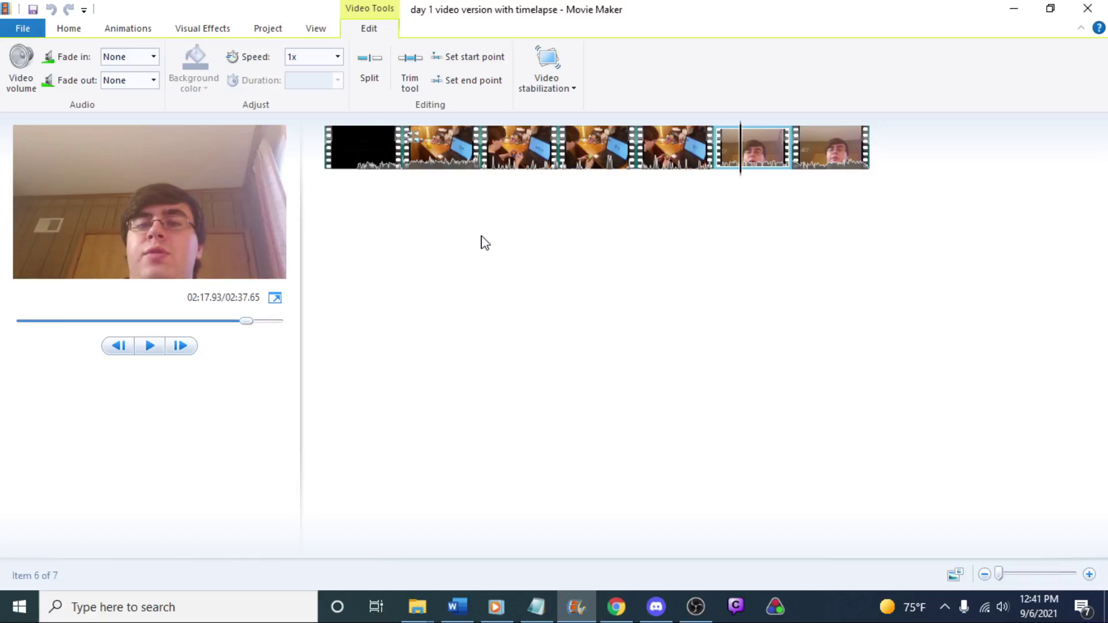
left_click(505, 170)
left_click(620, 144)
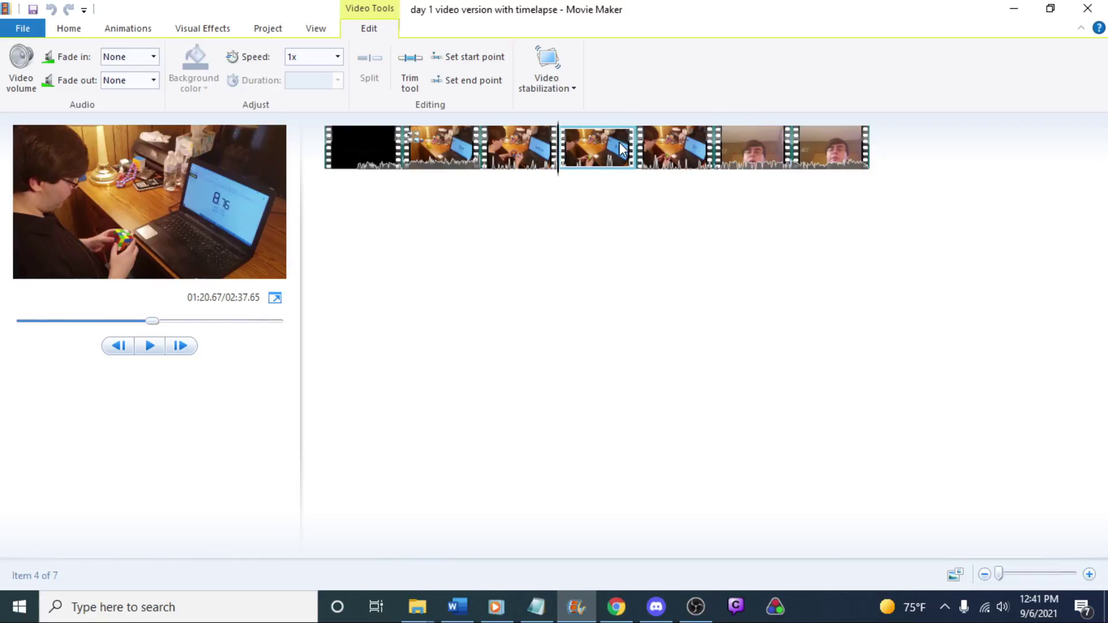
left_click(697, 163)
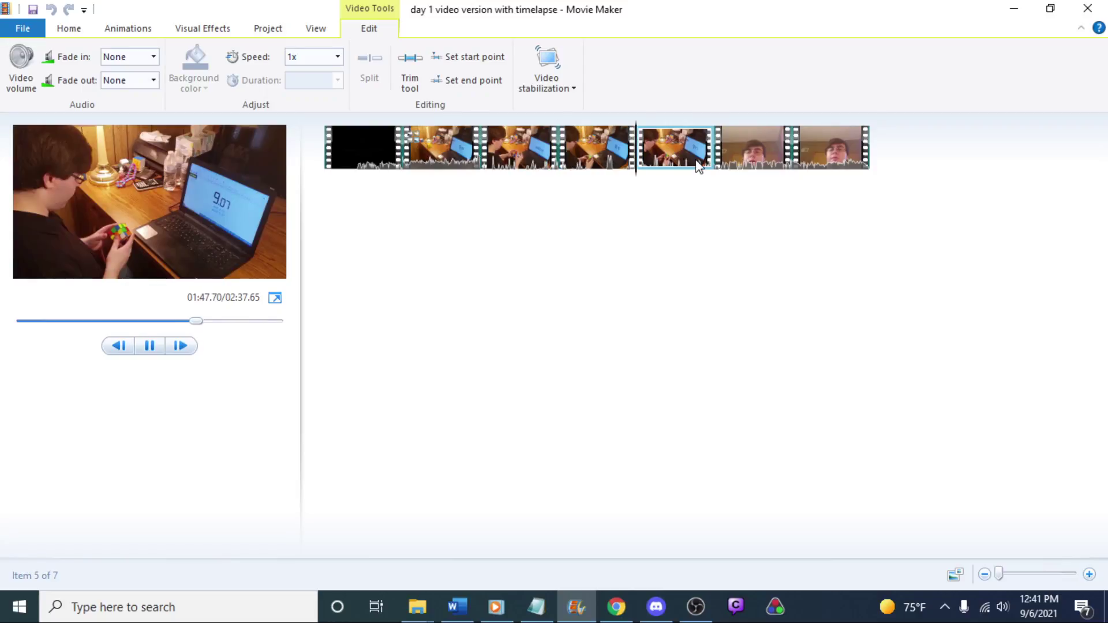
left_click(687, 151)
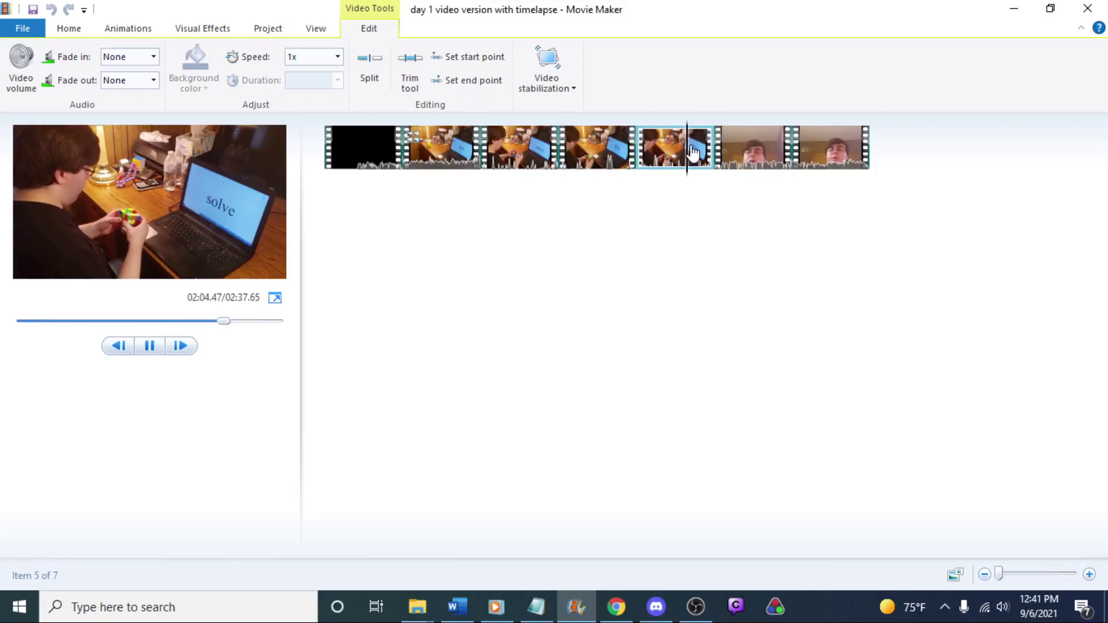
left_click(709, 151)
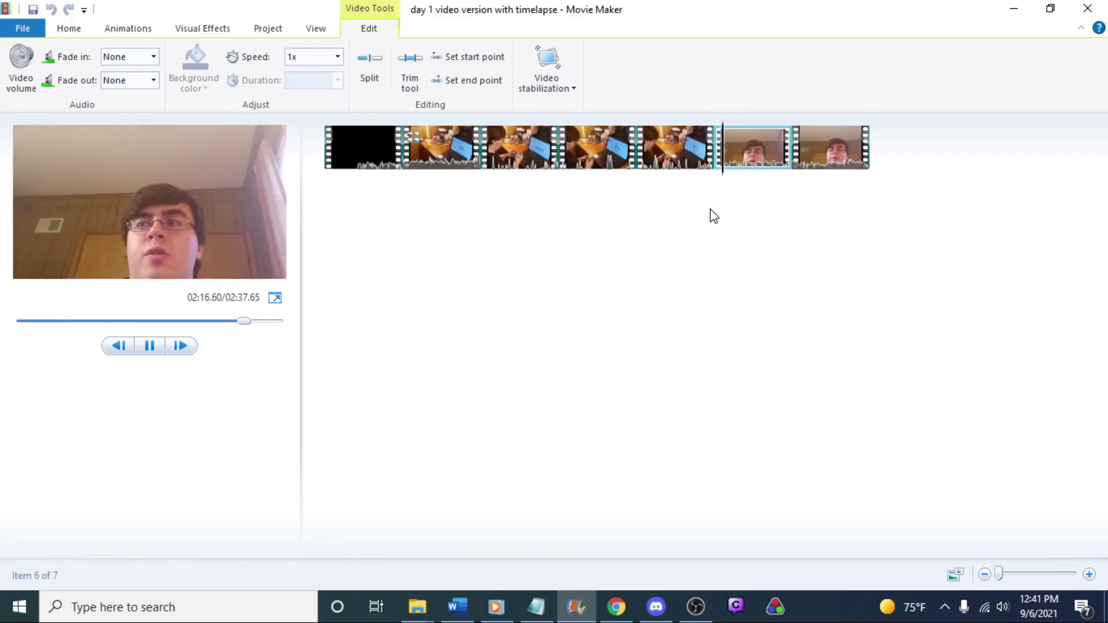
key("space")
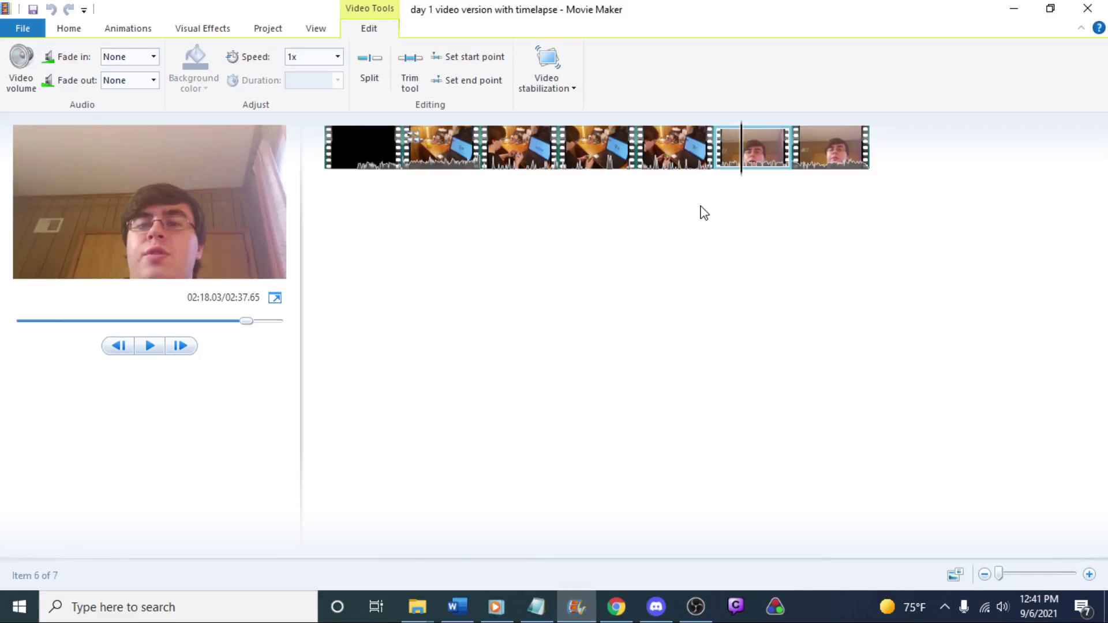
Start a new project without saving changes to the day 1 video version with timelapse
left_click(22, 29)
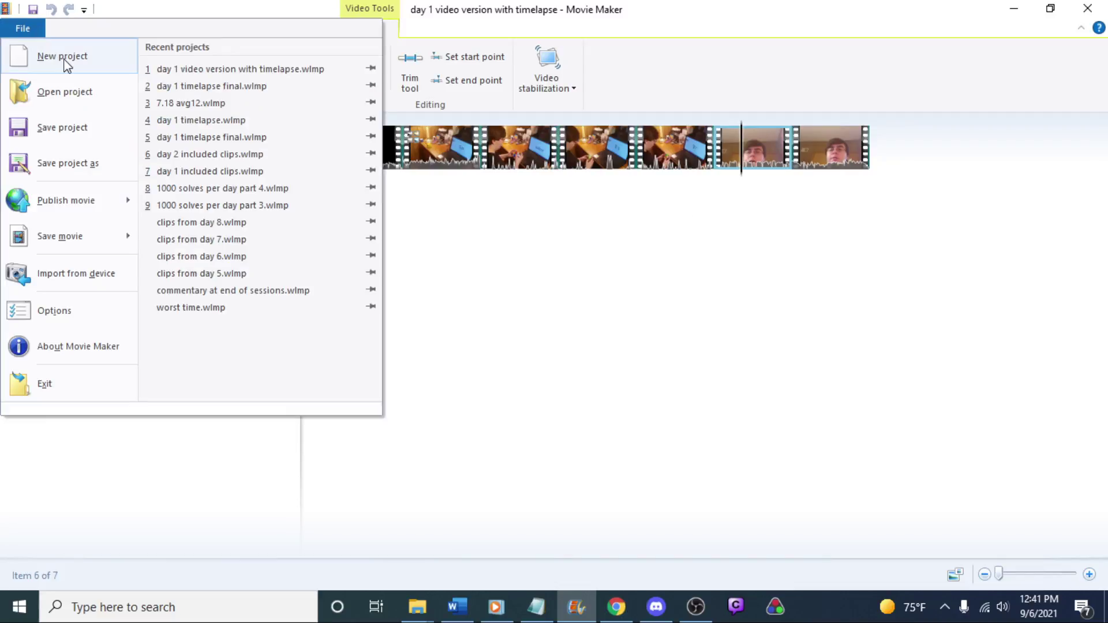
left_click(63, 55)
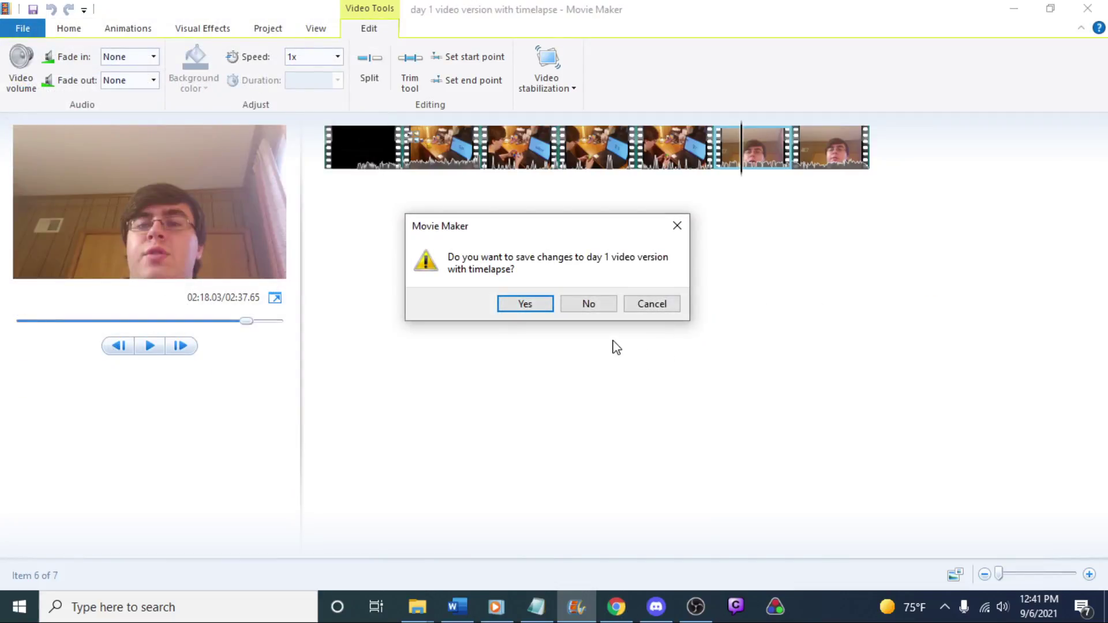
left_click(588, 304)
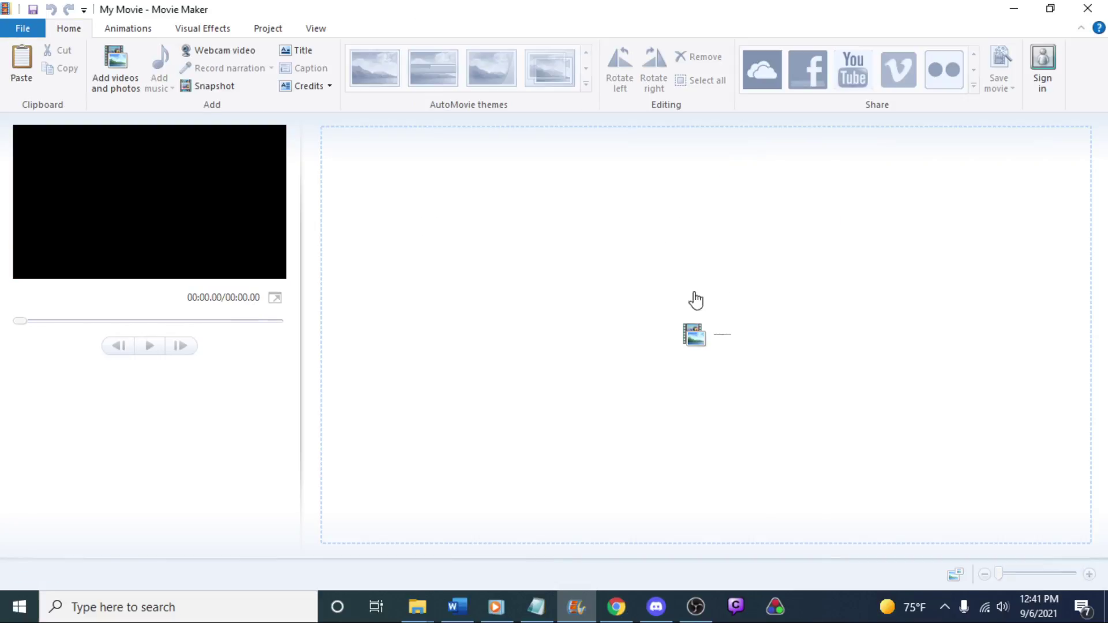
Add "day 1 included clips.mp4" from the "clips of solves" folder to the empty project
left_click(427, 597)
left_click(471, 548)
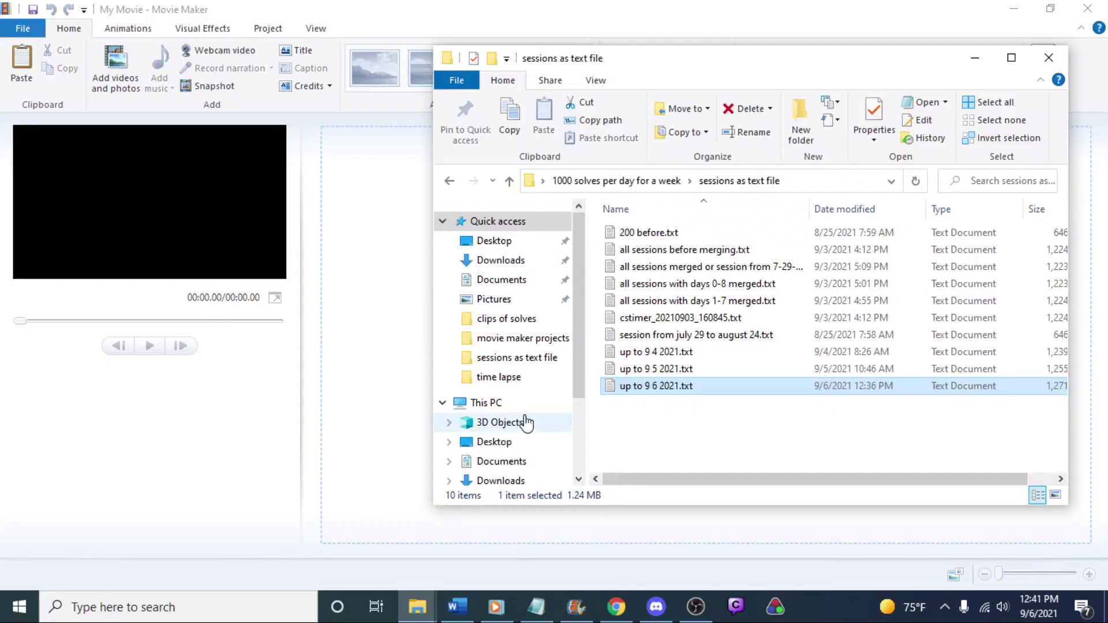
left_click_drag(819, 73, 502, 101)
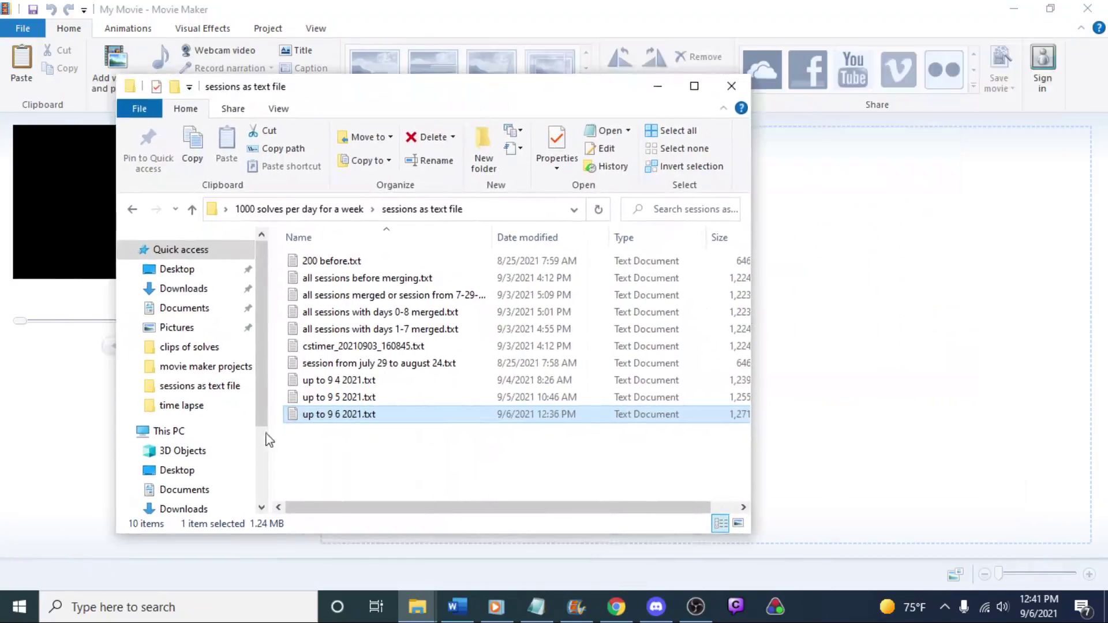
left_click(185, 346)
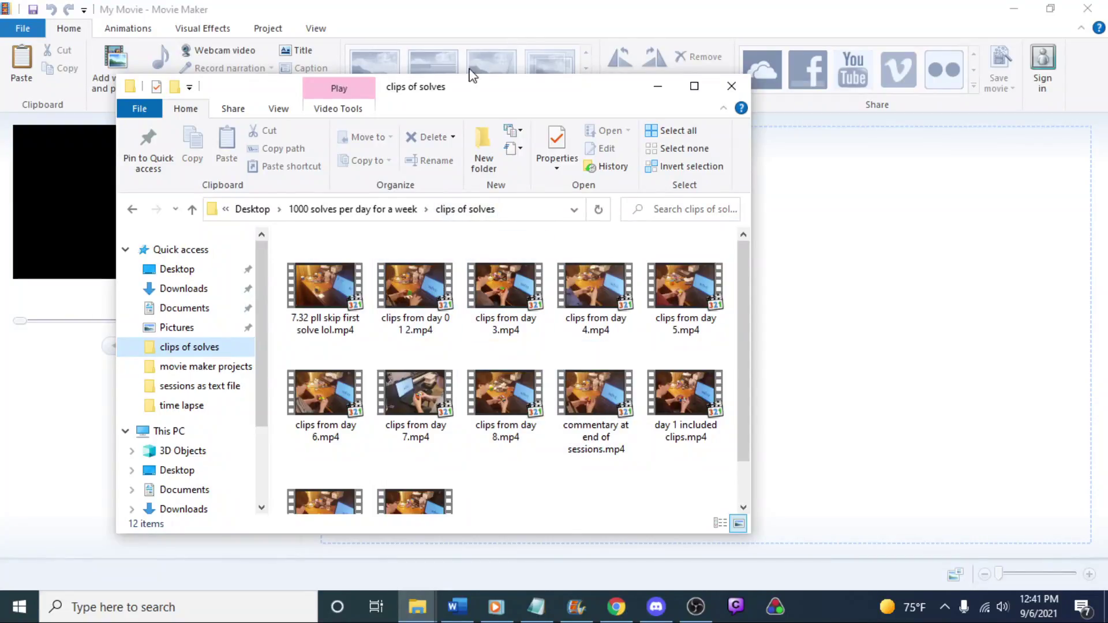
left_click_drag(468, 94, 348, 80)
scroll(395, 415, "down", 2)
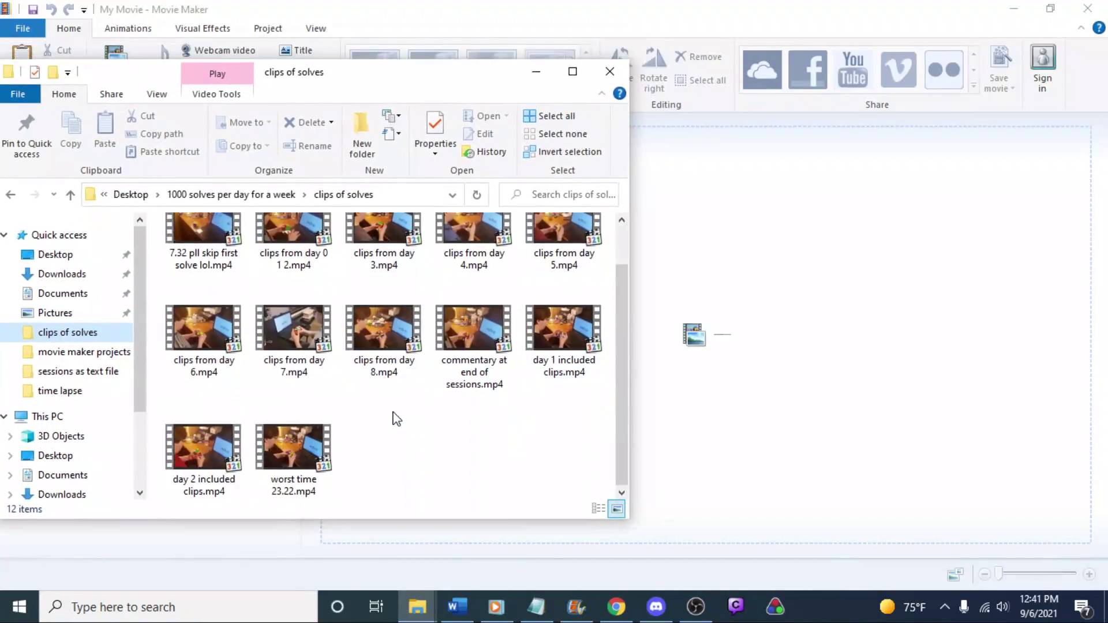
scroll(396, 418, "up", 1)
scroll(404, 427, "down", 1)
left_click_drag(563, 381, 828, 297)
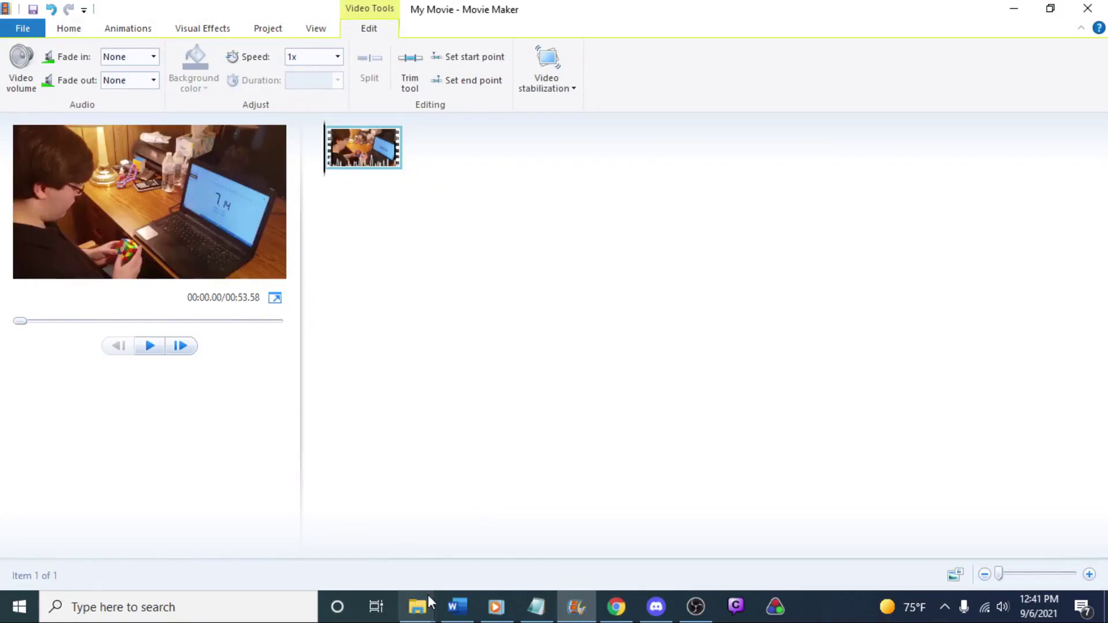
Add "commentary at end of sessions.mp4" and "worst time 23.22.mp4" from the "clips of solves" folder to the end of the project
mouse_move(417, 607)
left_click(479, 548)
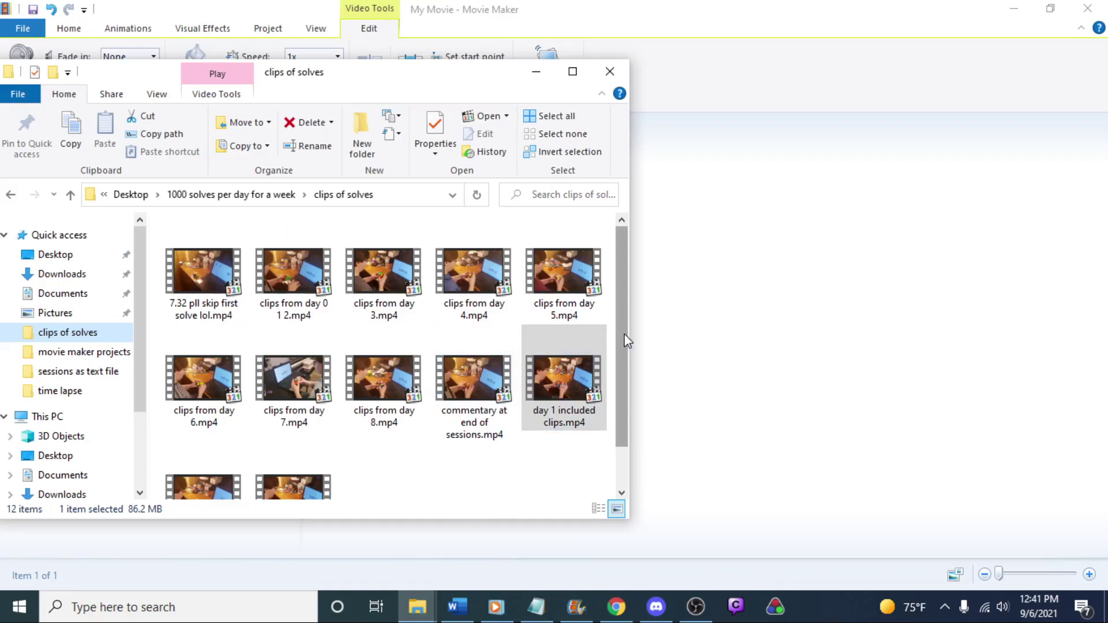
scroll(618, 375, "down", 1)
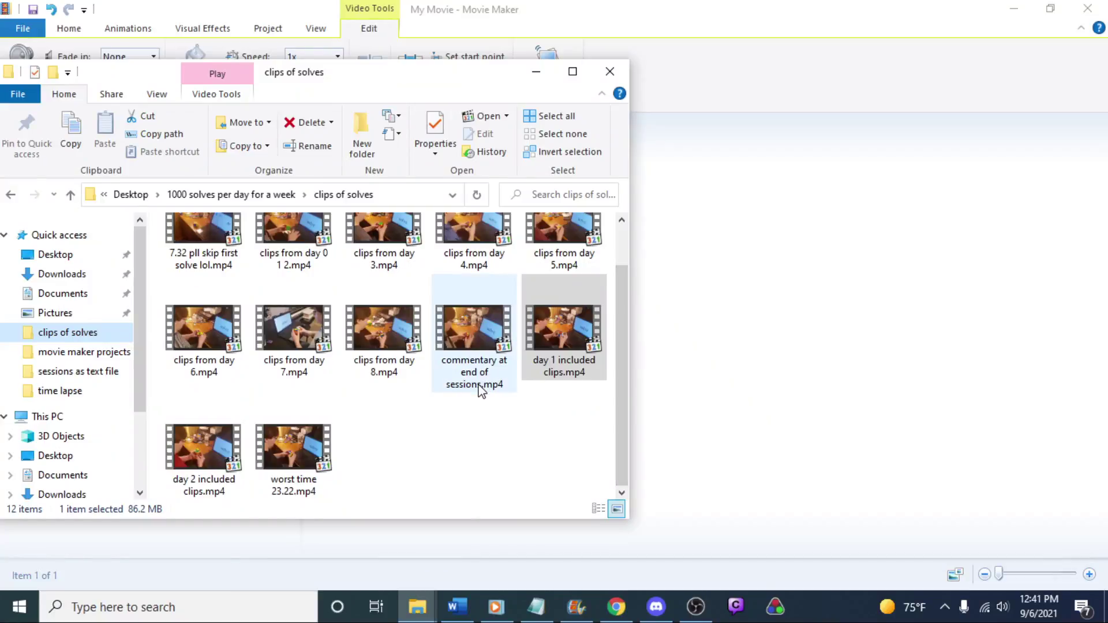
left_click_drag(479, 359, 779, 207)
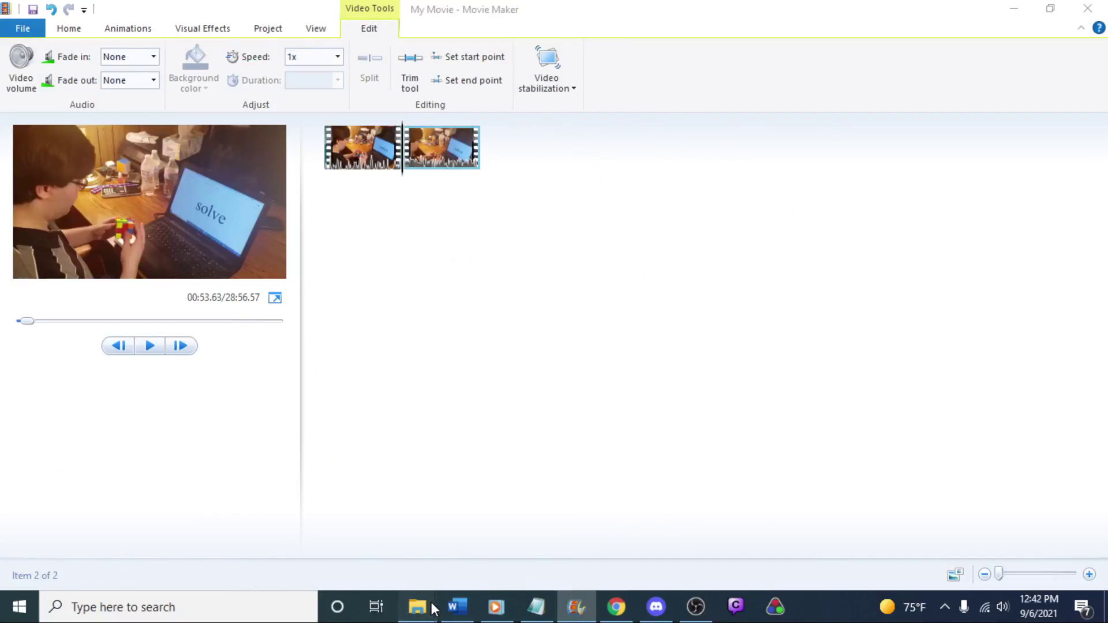
mouse_move(417, 607)
left_click(486, 528)
left_click_drag(336, 462, 831, 219)
Add "day 1 timelapse final.mp4" from the "time lapse" folder after the existing clips in the project
mouse_move(417, 607)
left_click(467, 570)
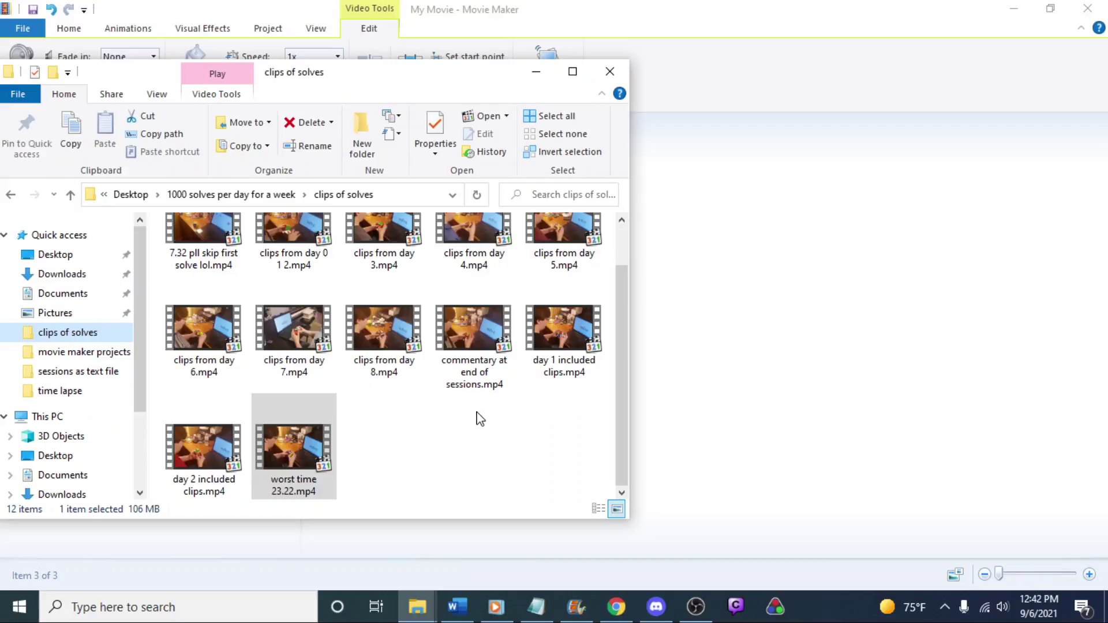
left_click_drag(614, 406, 635, 372)
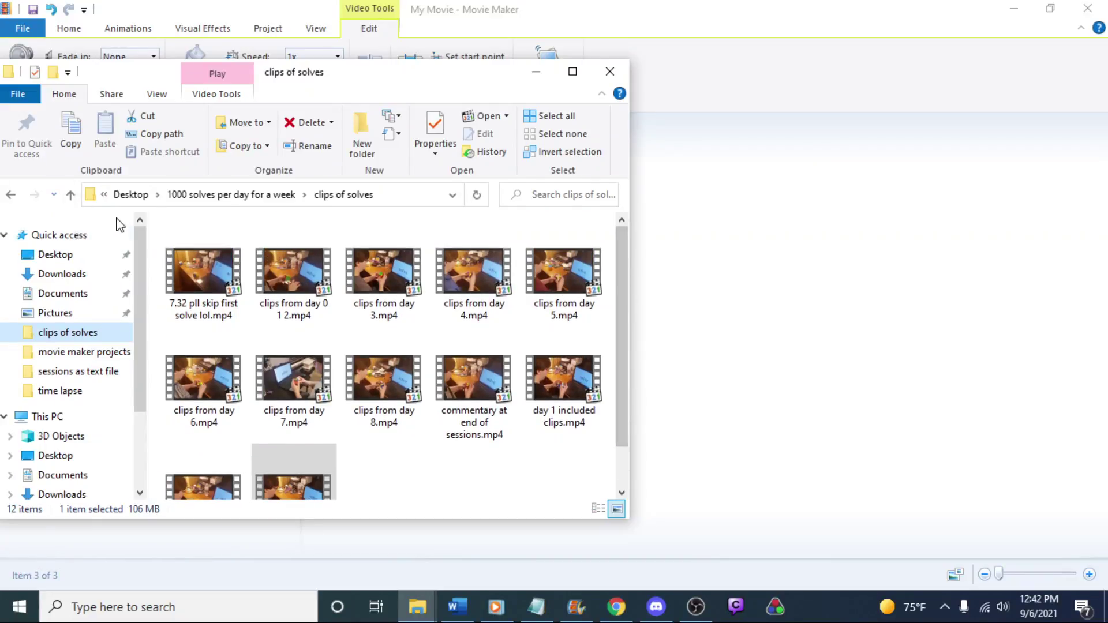
left_click(201, 199)
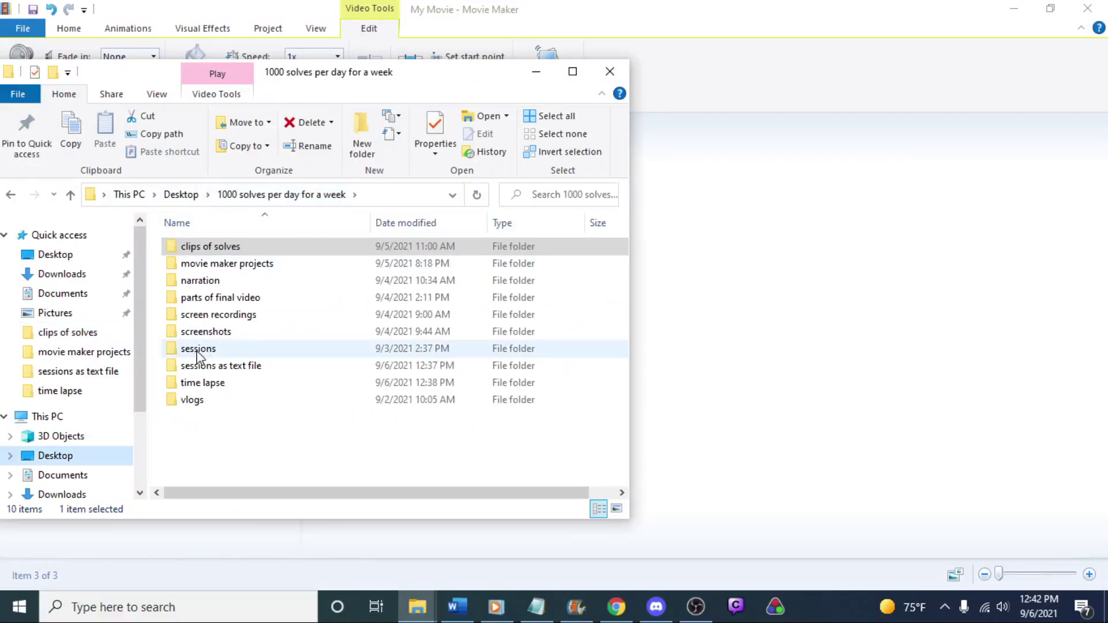
double_click(211, 385)
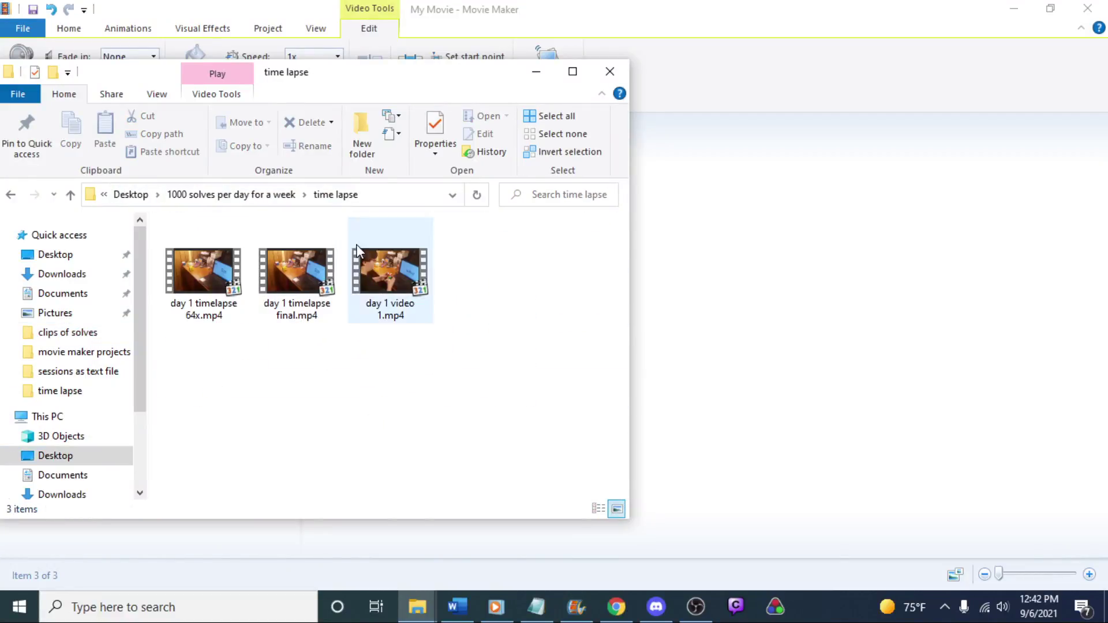
left_click_drag(388, 78, 199, 138)
left_click_drag(99, 365, 663, 169)
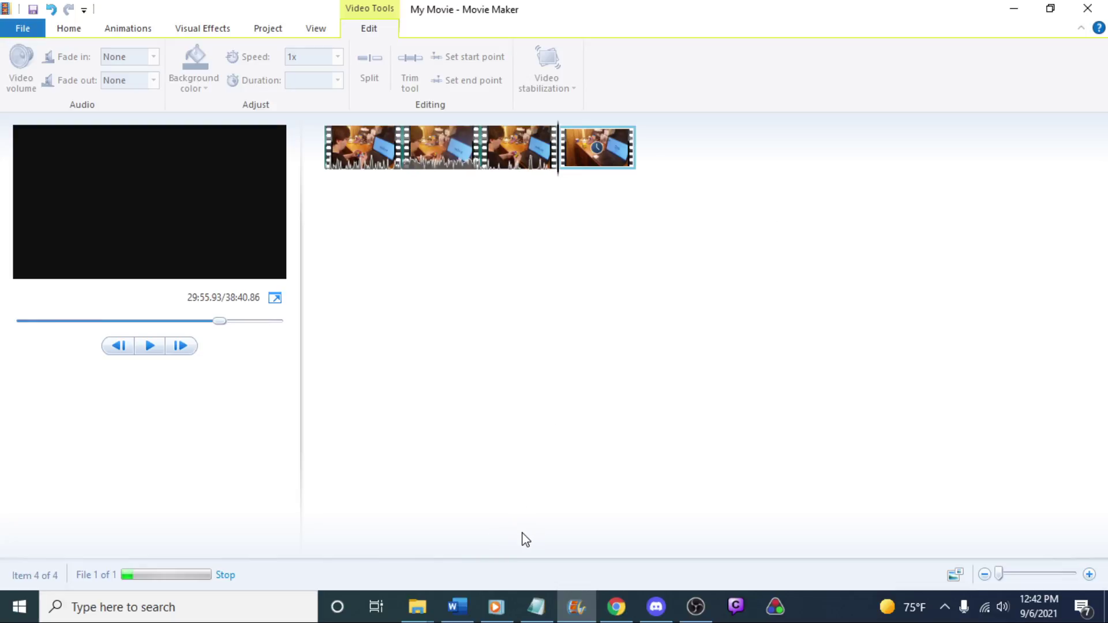
Add "1000 solves per day part 3.mp4" from the "parts of final video" folder and move it to the start of the project
mouse_move(424, 604)
left_click(470, 562)
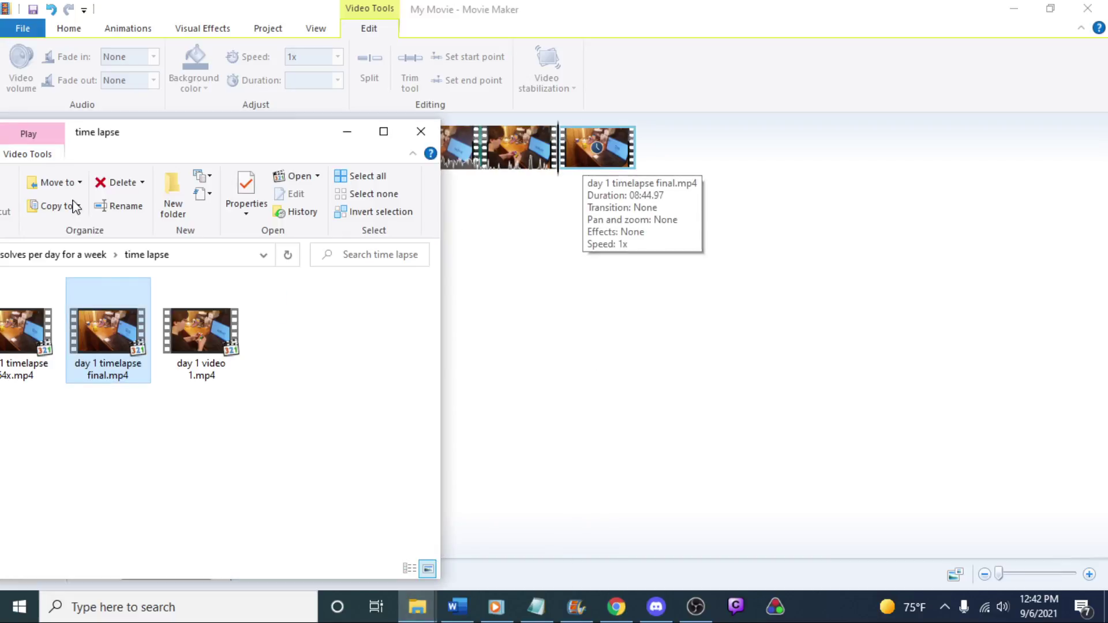
left_click_drag(175, 147, 358, 95)
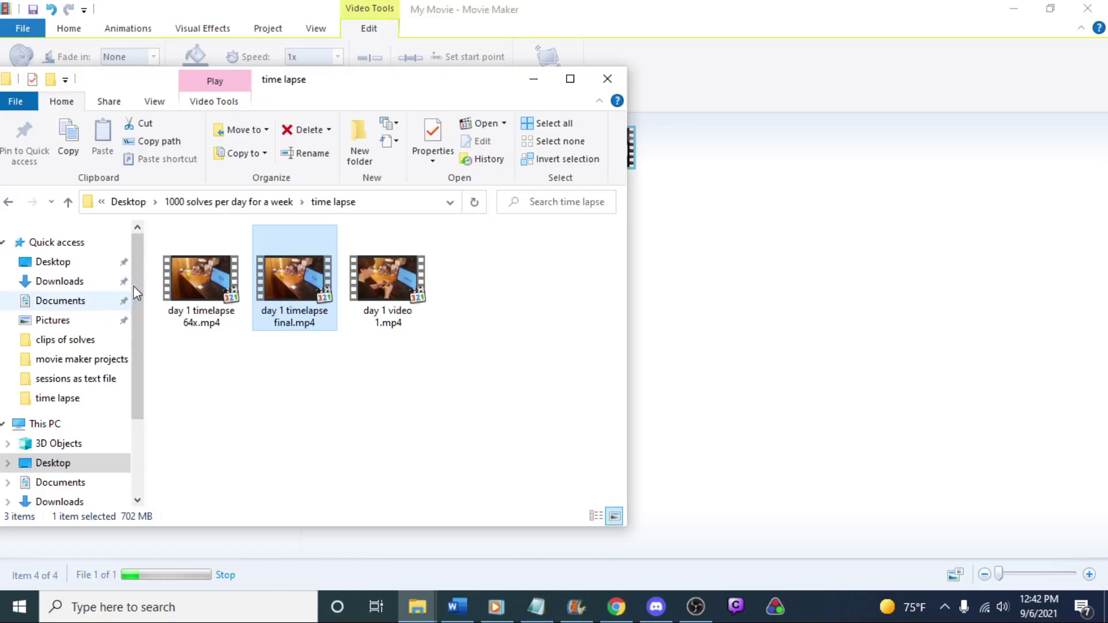
left_click_drag(133, 286, 137, 241)
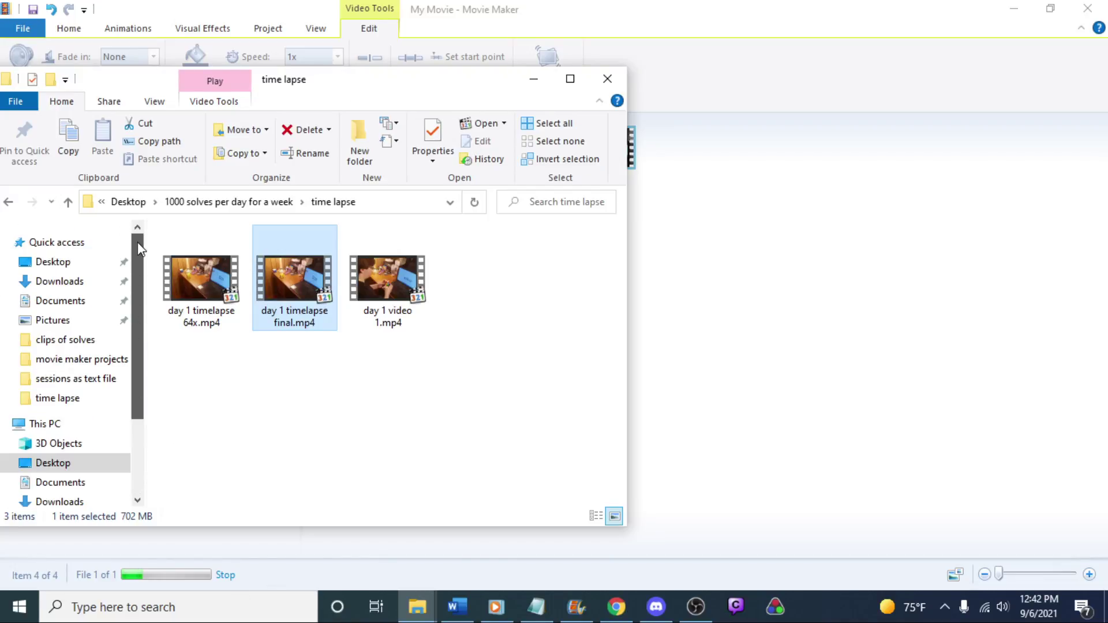
left_click_drag(420, 95, 508, 80)
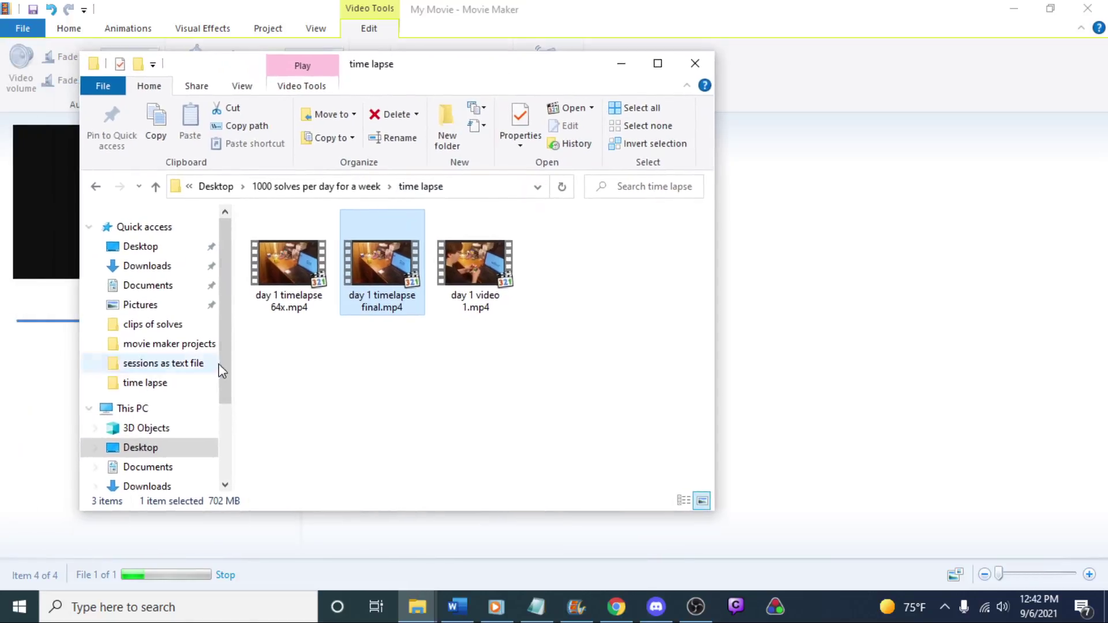
left_click(294, 186)
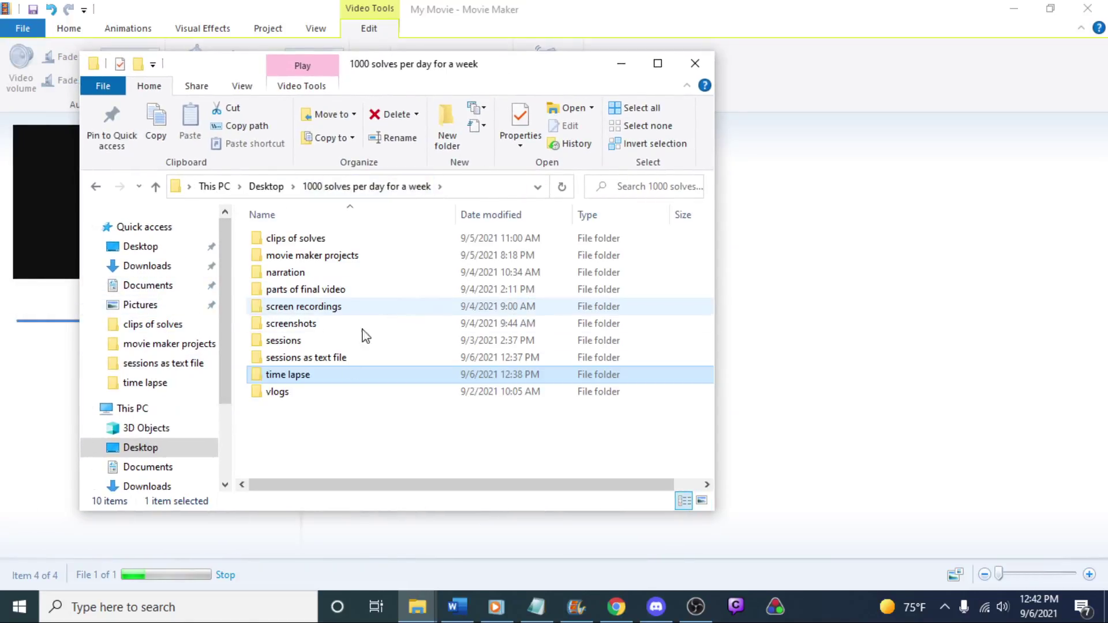
left_click(300, 290)
double_click(300, 290)
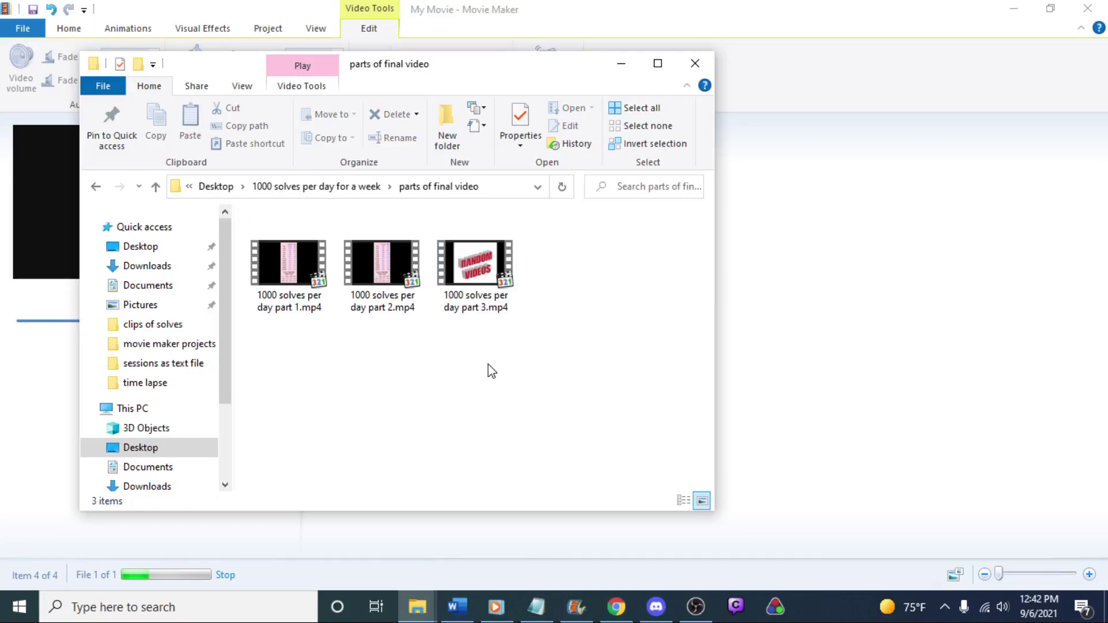
left_click_drag(495, 73, 205, 94)
left_click(171, 315)
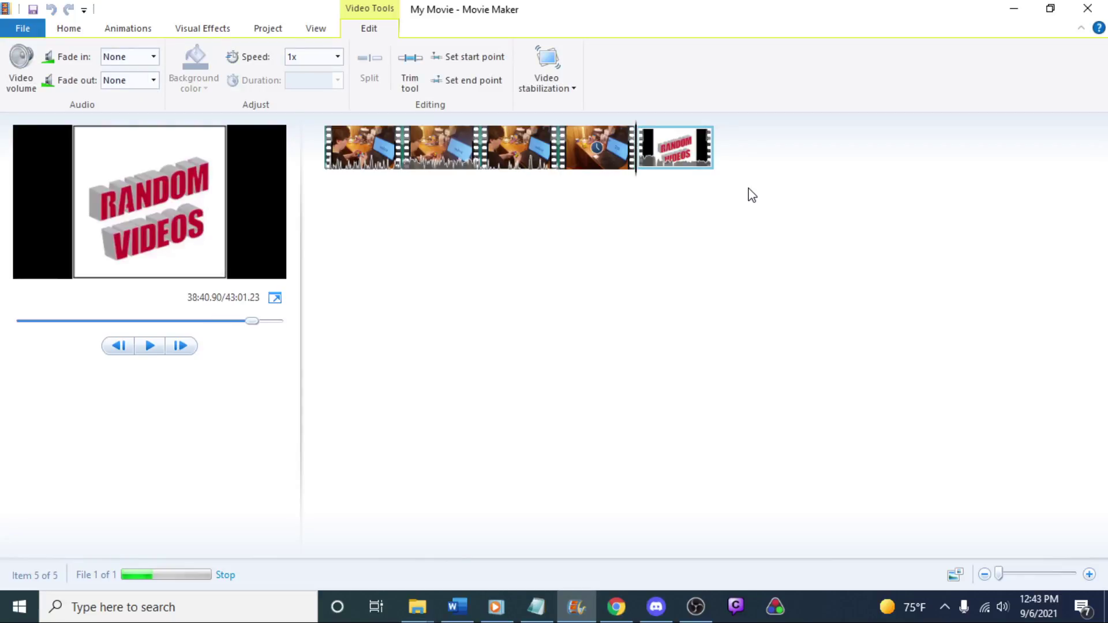
left_click_drag(414, 150, 365, 168)
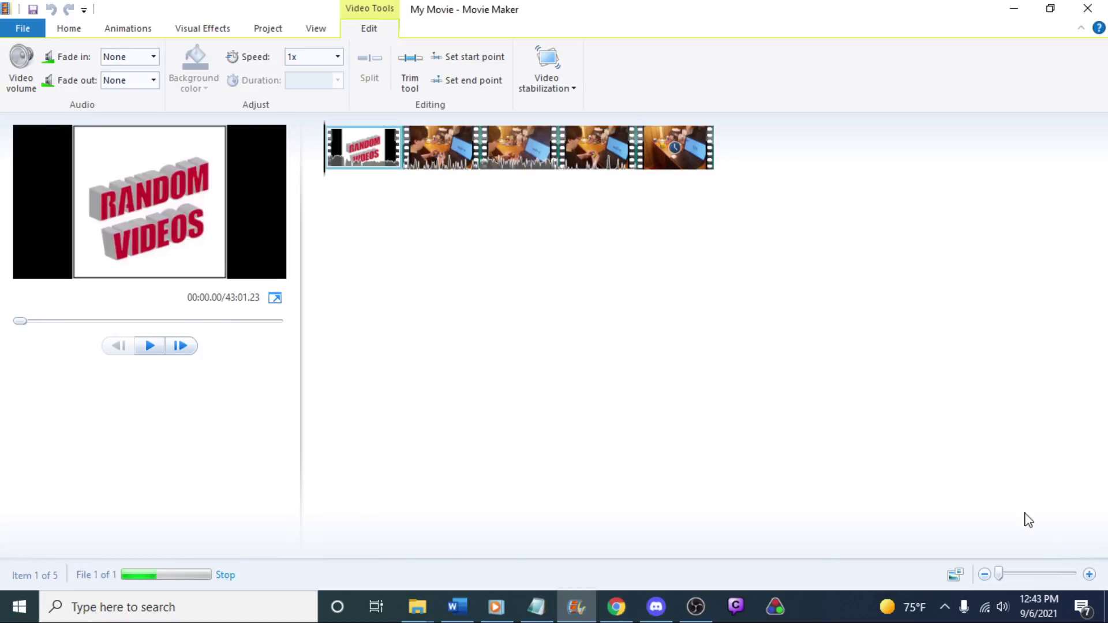
Split the part 3 clip at 01:31.63, just before the "Day 1" title appears, and delete the portion before the split
left_click_drag(1000, 575, 1074, 574)
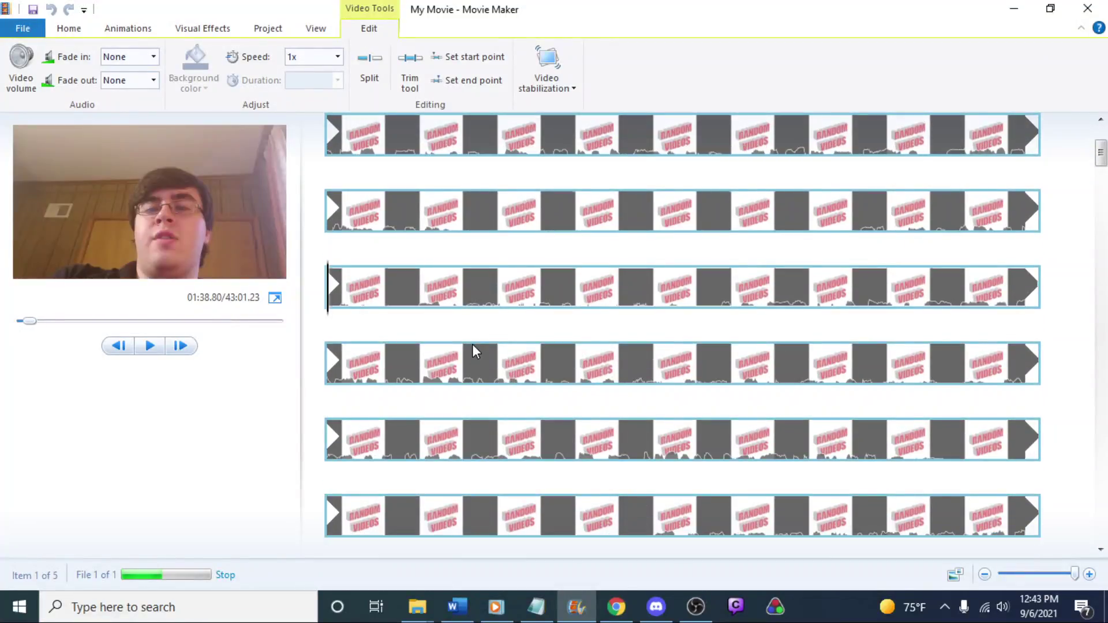
key("space")
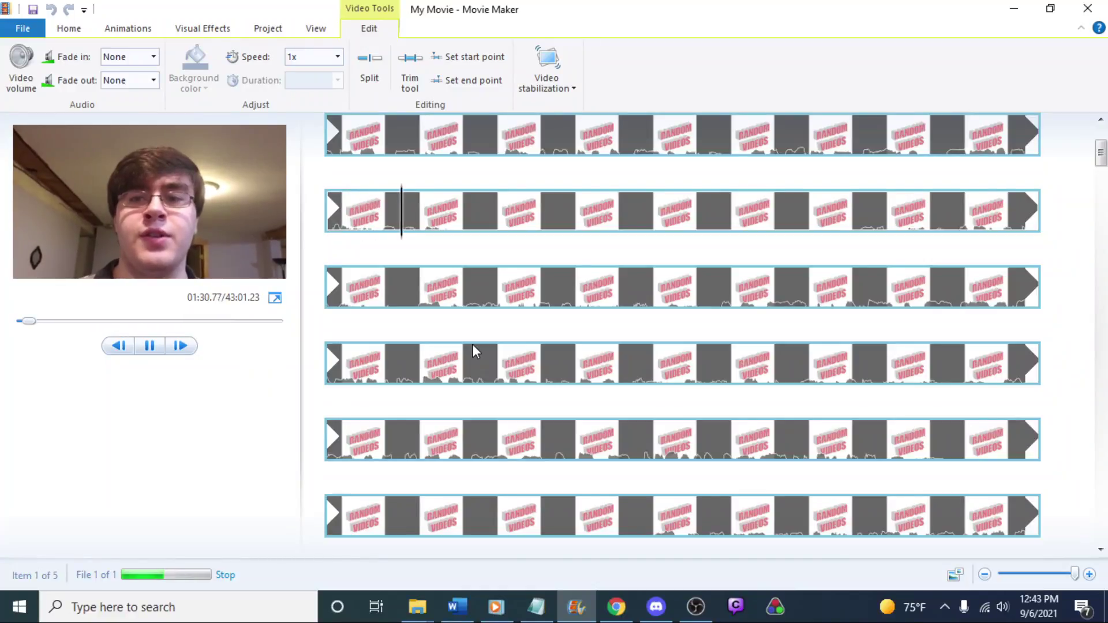
key("space")
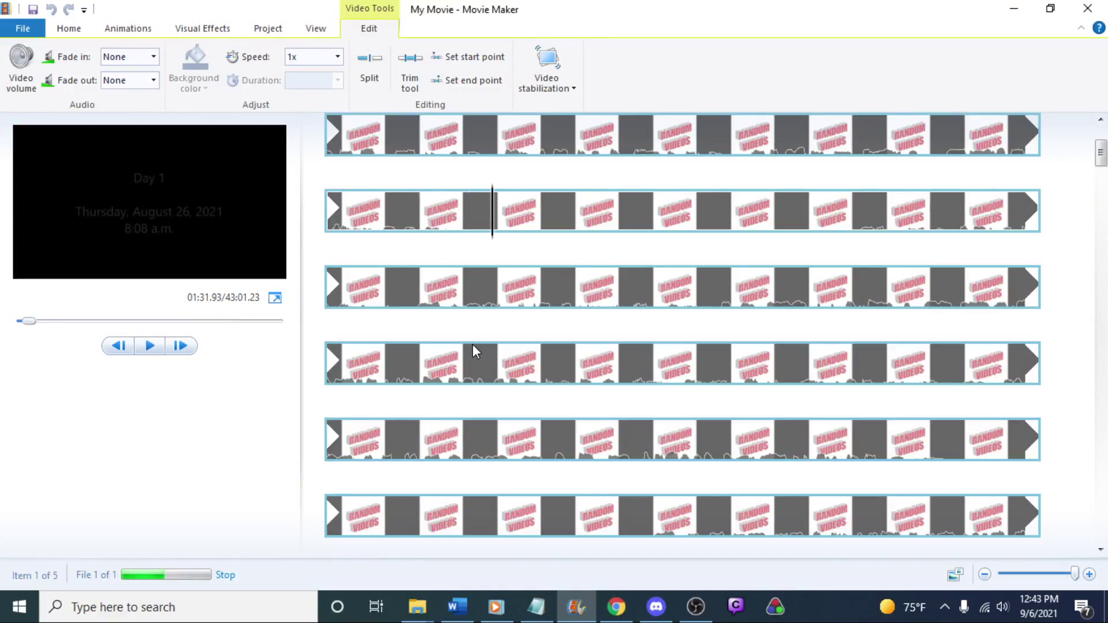
key("Left")
key("Left")
key("Left")
key("Left")
key("Left")
key("Left")
key("Left")
key("Left")
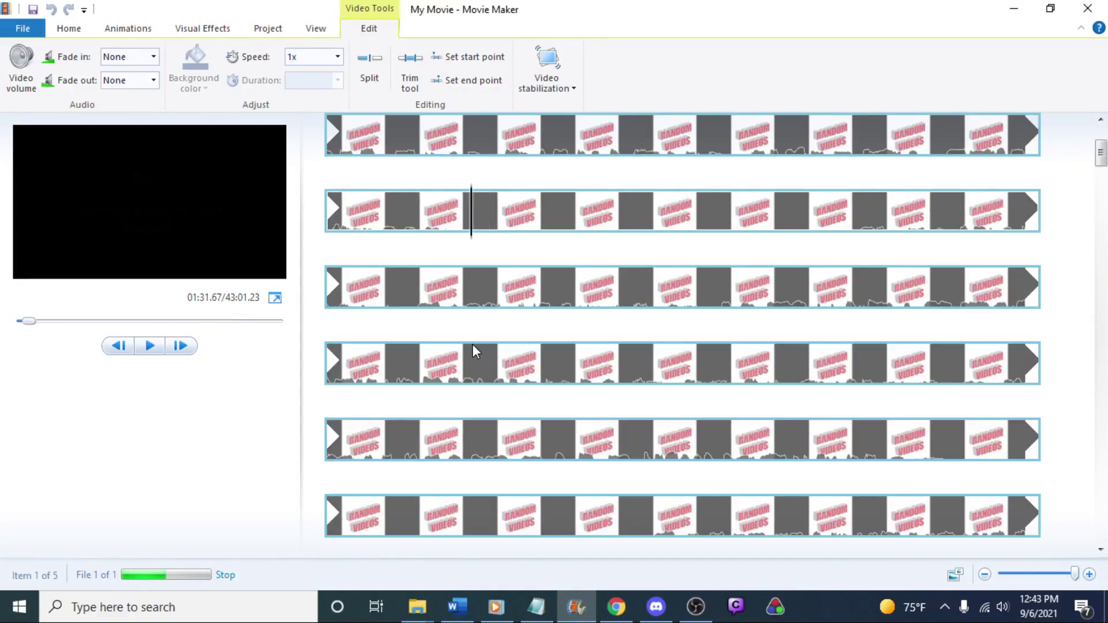
key("Left")
key("Left")
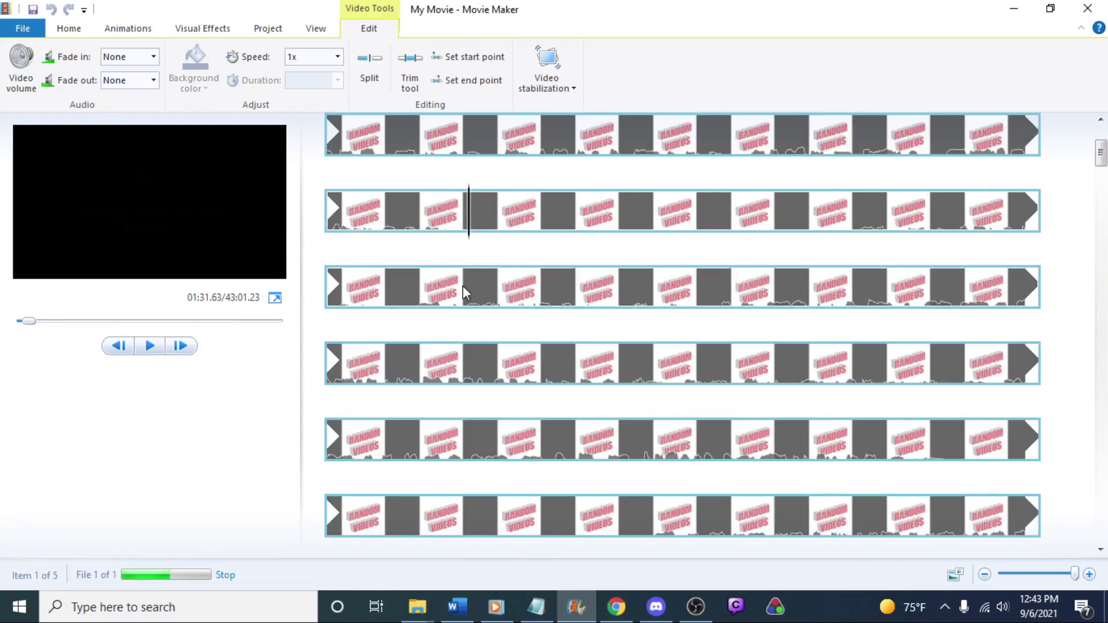
right_click(471, 226)
left_click(508, 376)
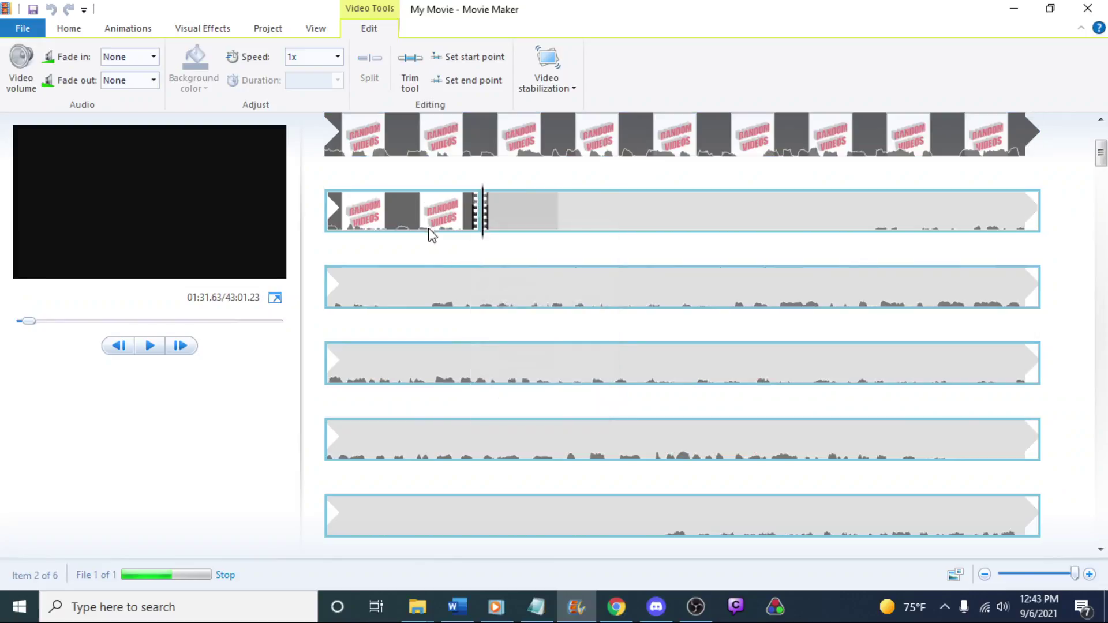
key("Delete")
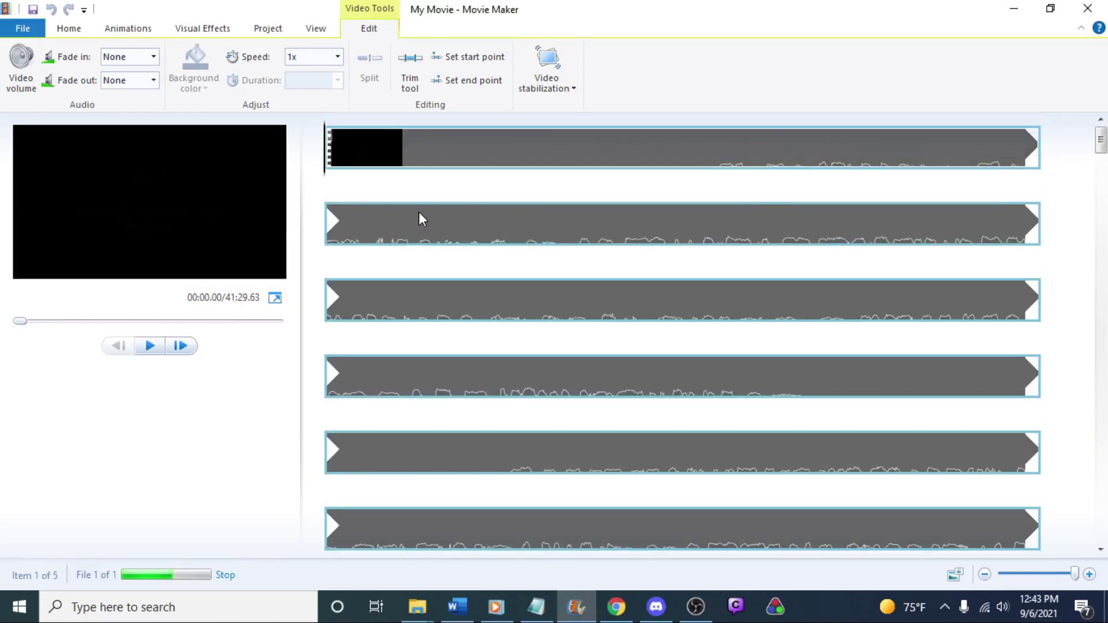
Save the project in Documents as "day 1 final version"
key("ctrl+s")
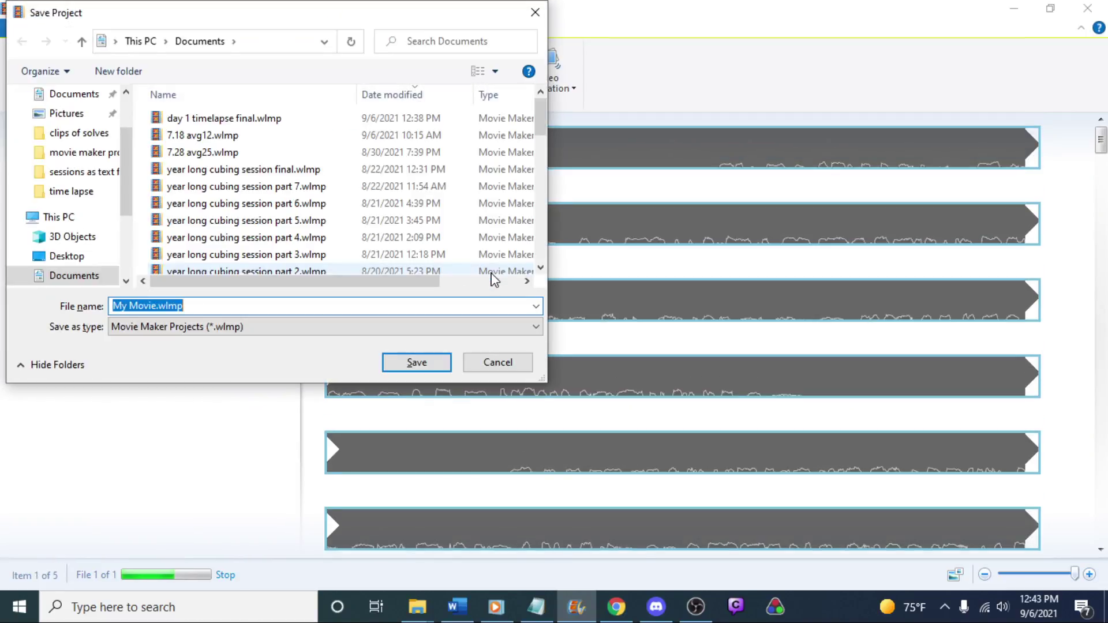
type("day")
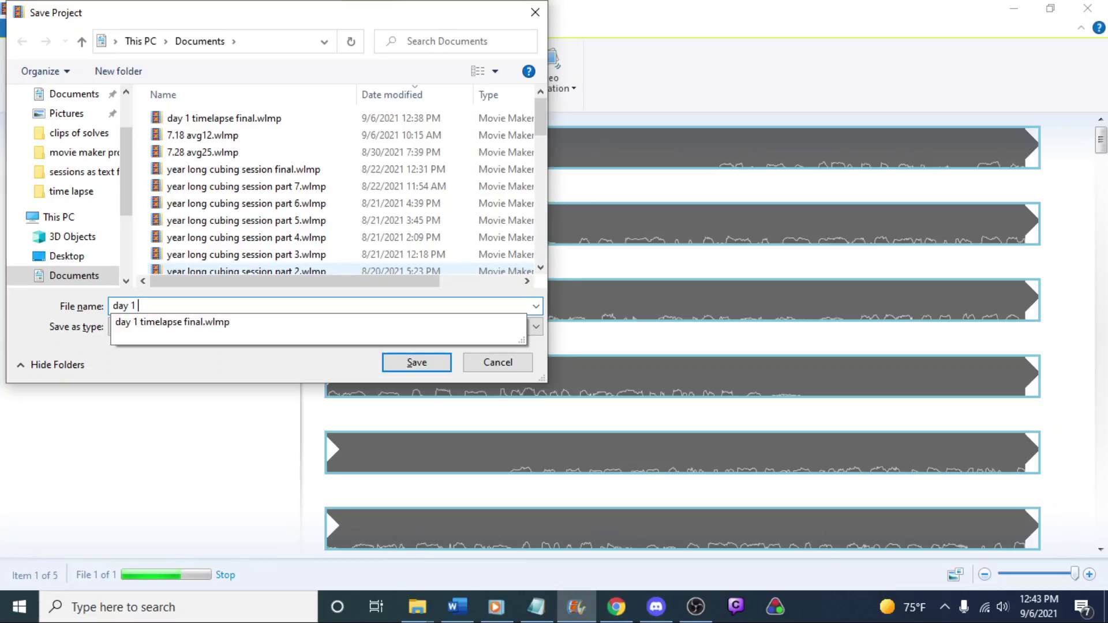
type("1 final version")
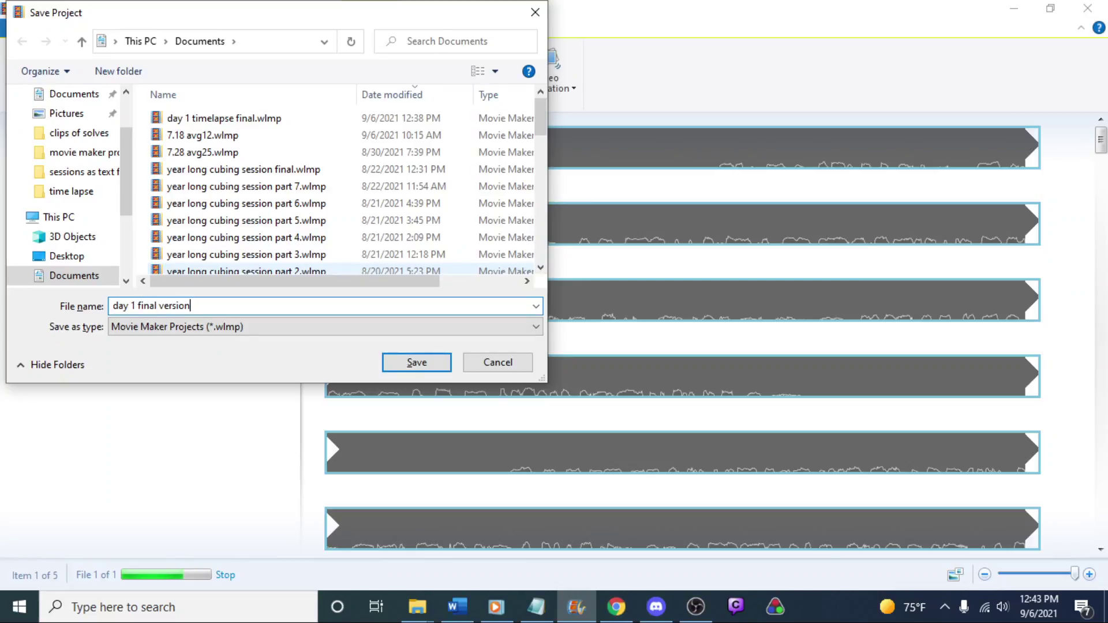
key("Return")
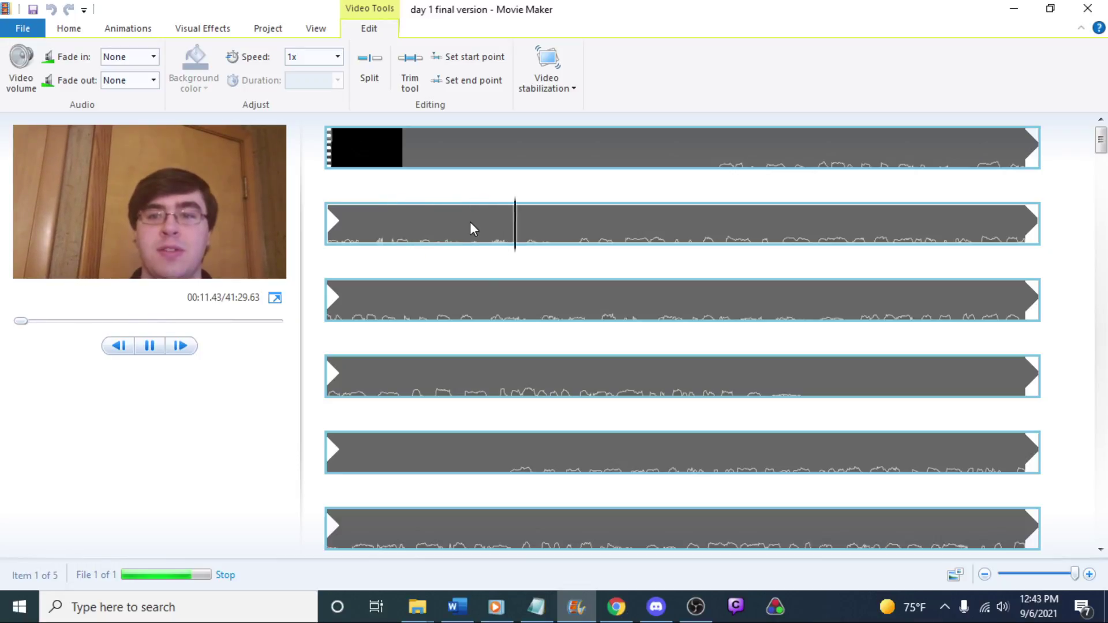
Split the part 3 clip at about 00:11.60, where the first commentary shot ends, and delete the leftover frame before the next shot
key("space")
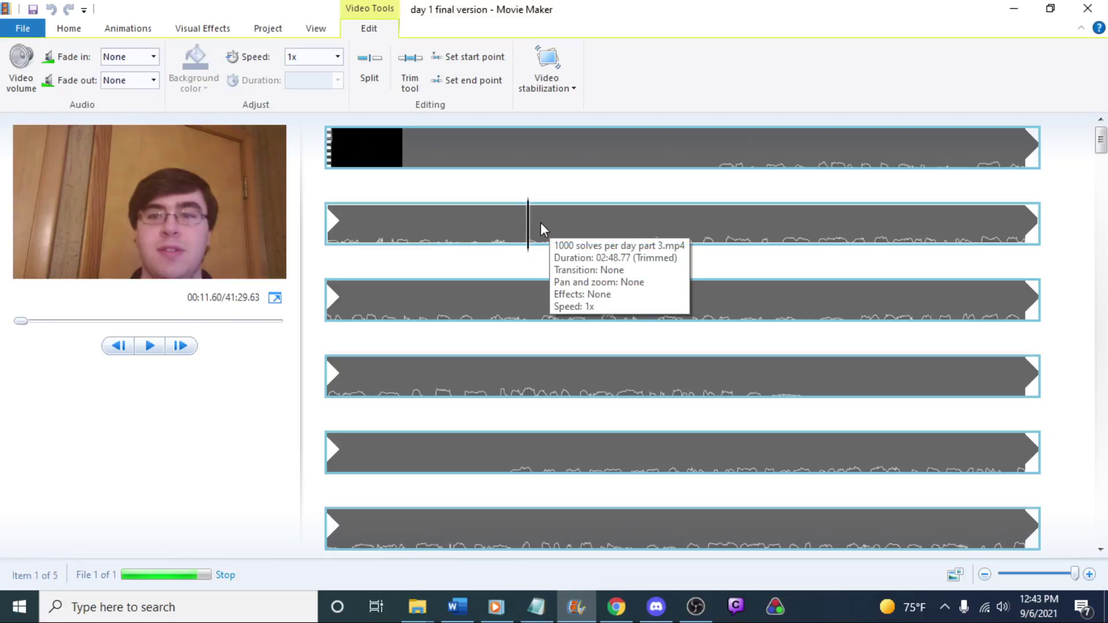
left_click(528, 237)
right_click(527, 236)
left_click(586, 388)
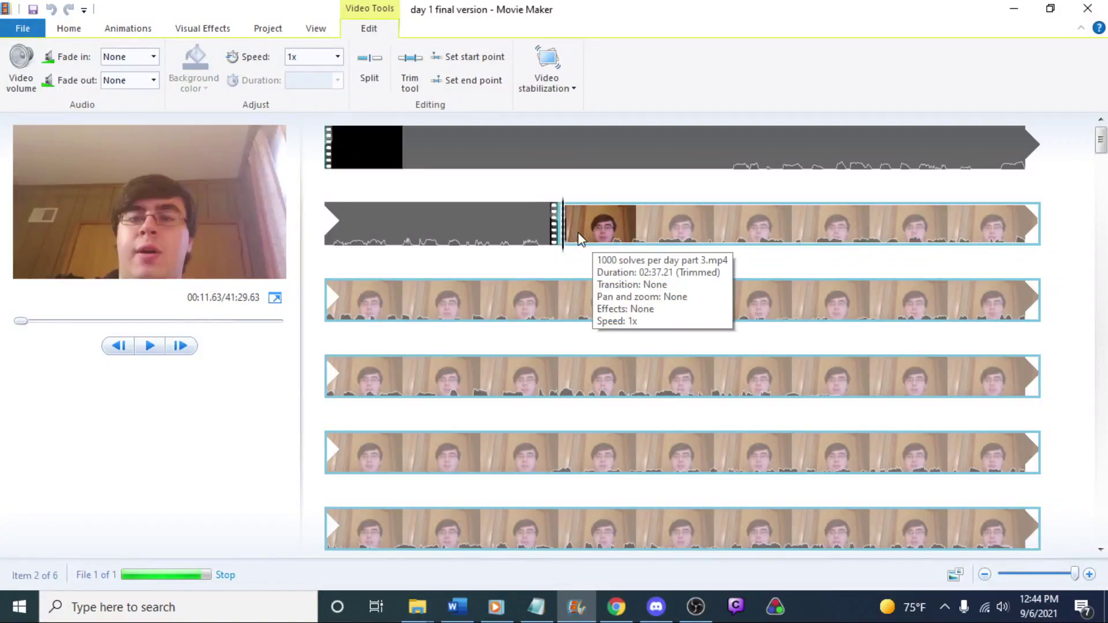
right_click(570, 233)
left_click(631, 384)
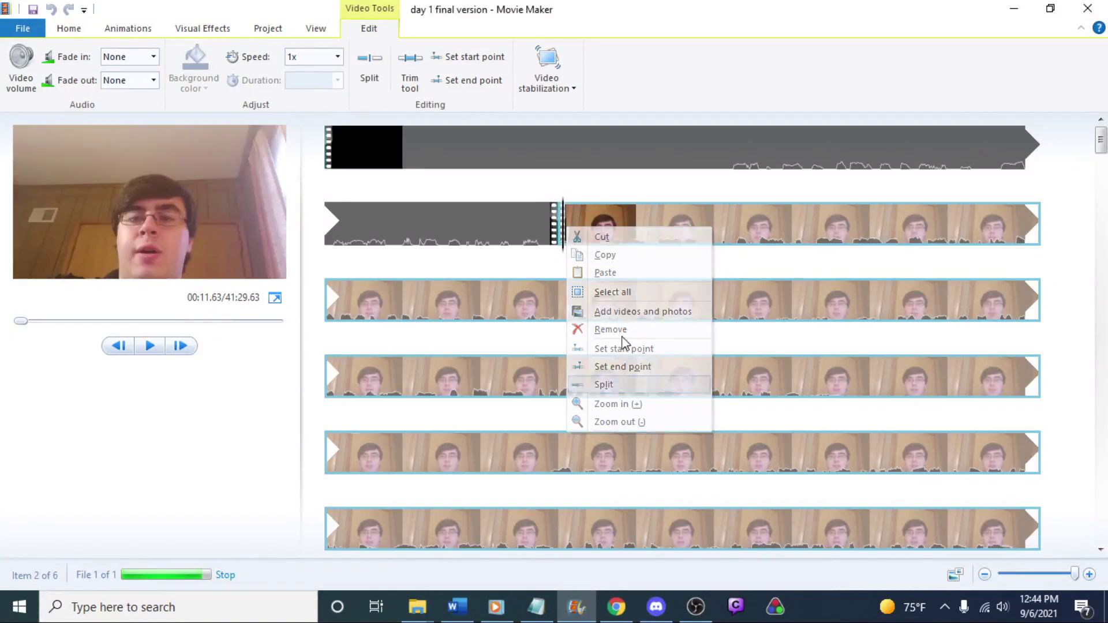
key("Delete")
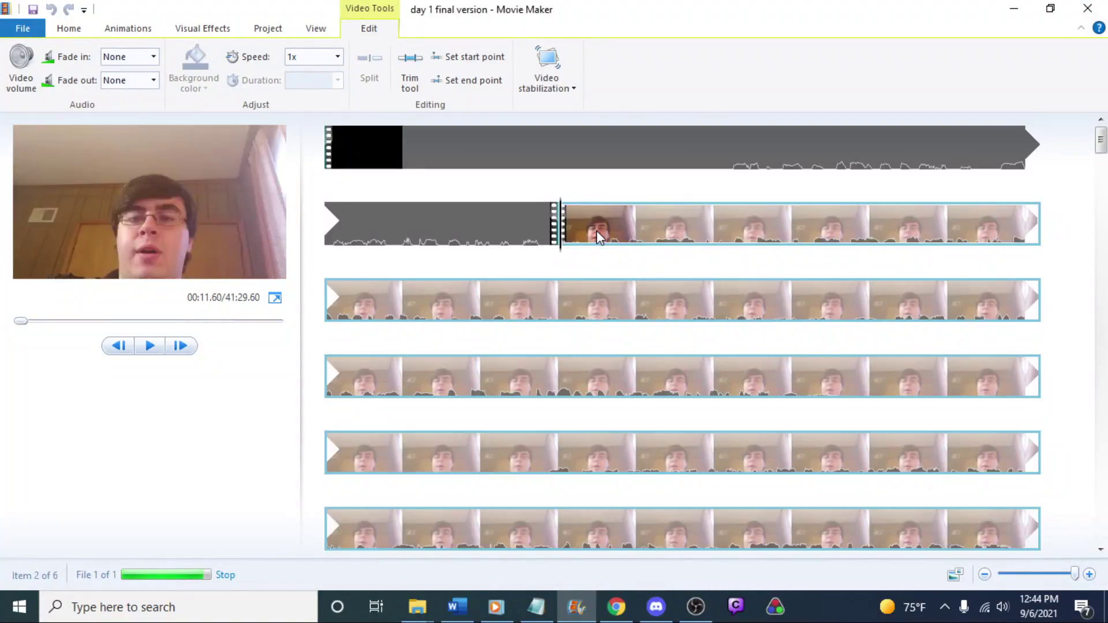
Split the second portion of the part 3 clip at 00:17.43, where the second commentary shot ends, and check the cut
key("space")
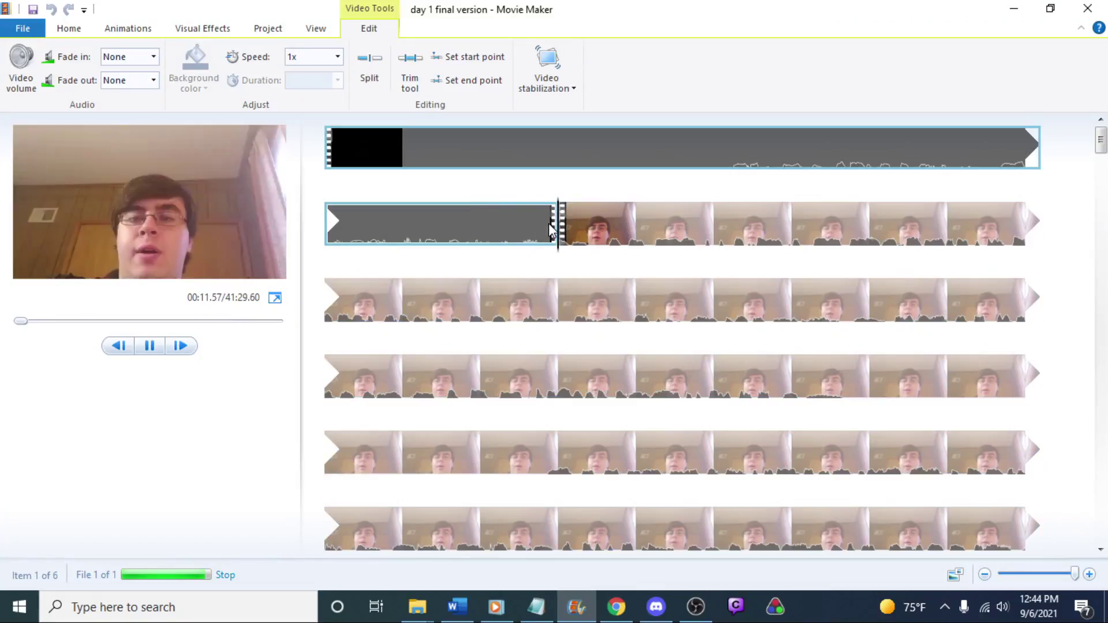
left_click(568, 224)
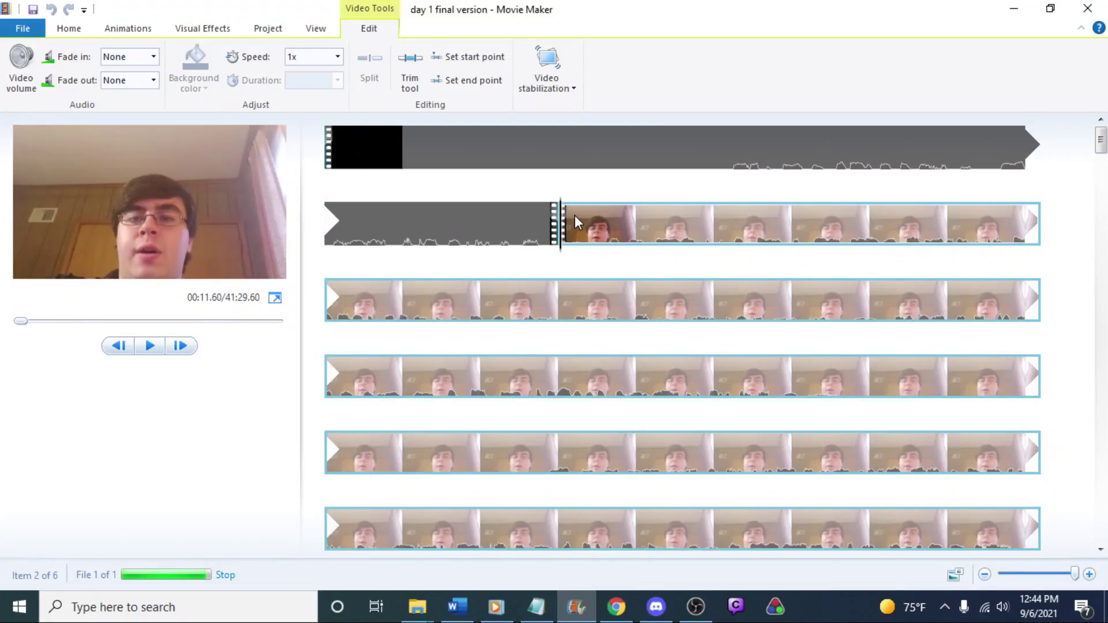
key("space")
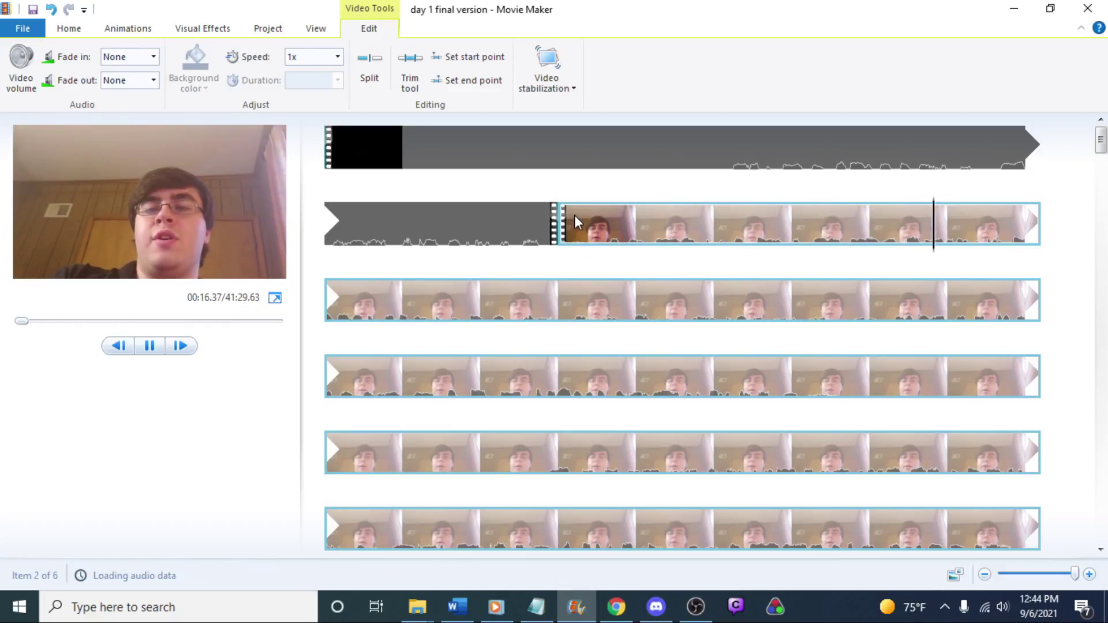
key("space")
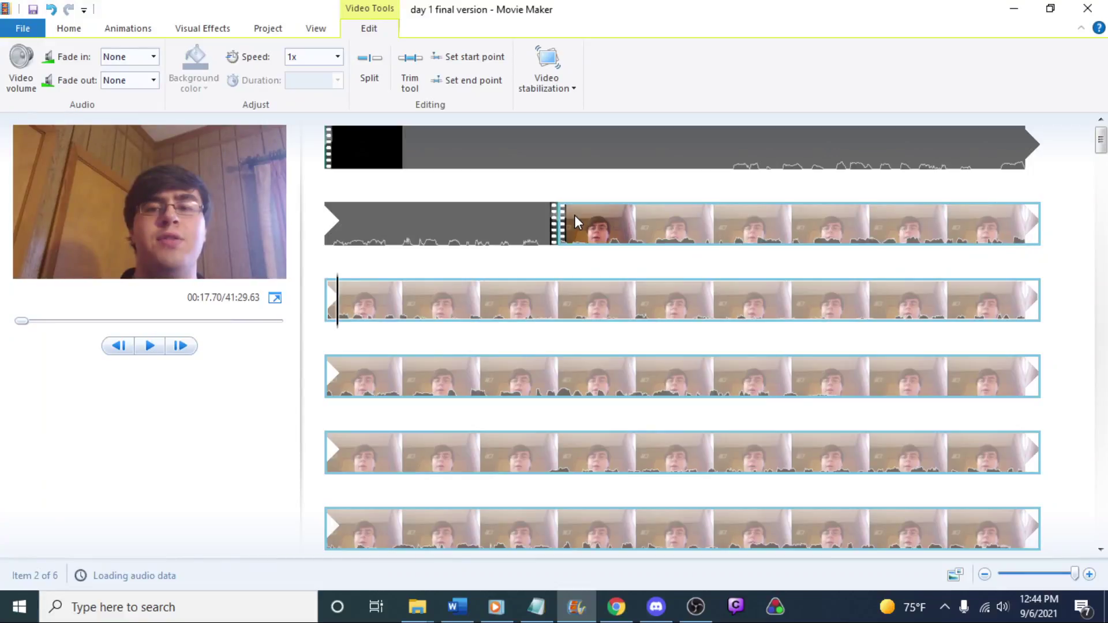
key("j")
key("j")
key("j")
key("j")
key("j")
key("j")
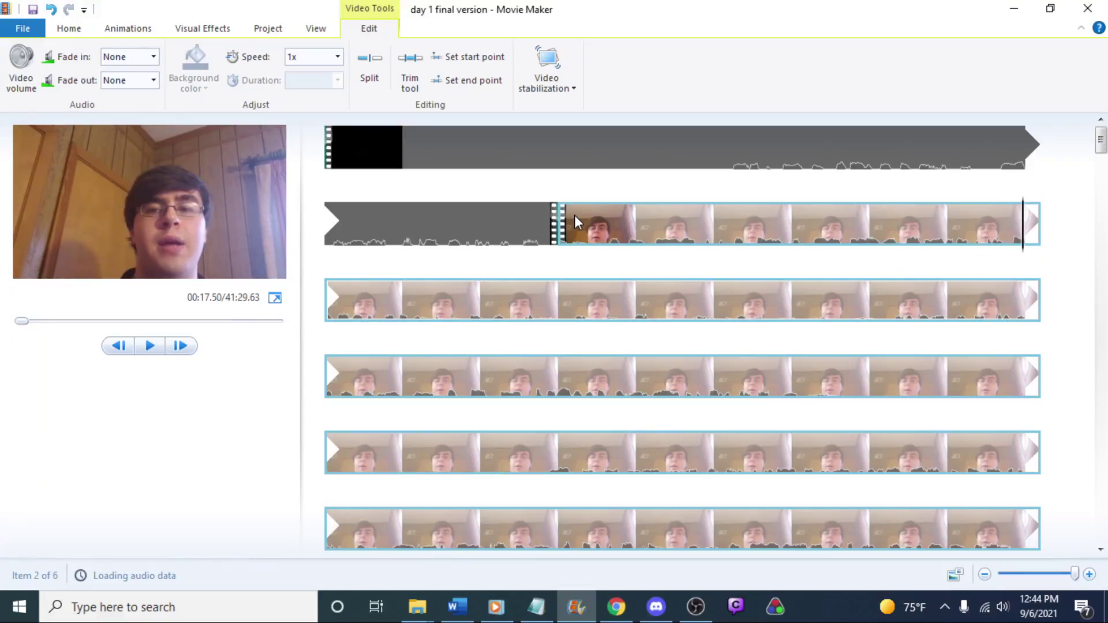
key("j")
key("j")
key("j")
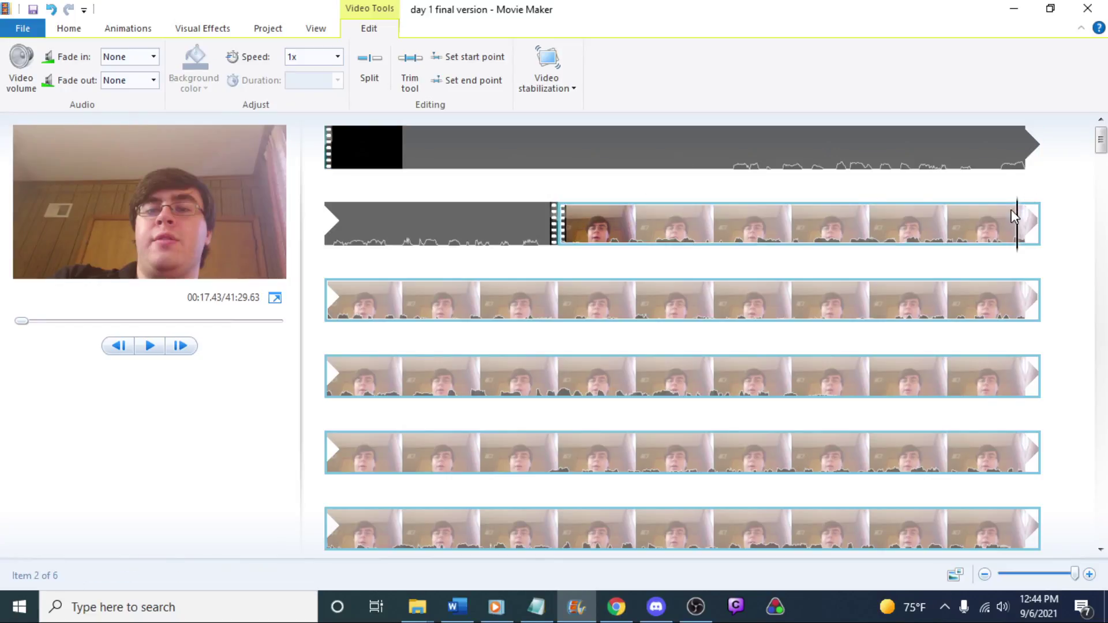
right_click(1020, 236)
left_click(941, 384)
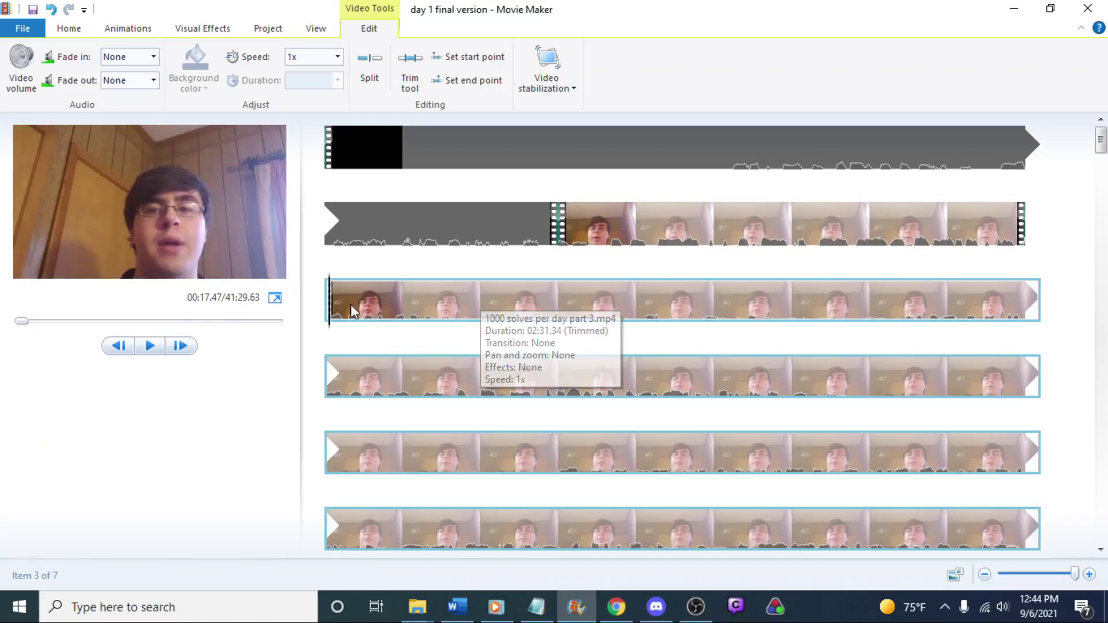
key("space")
left_click(1006, 213)
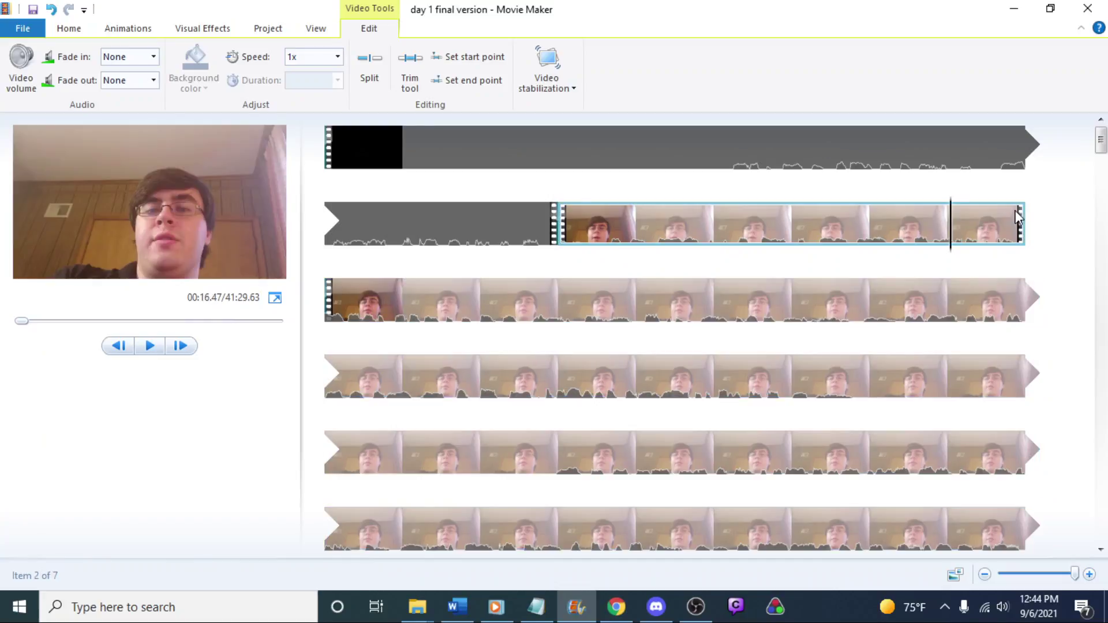
left_click(353, 293)
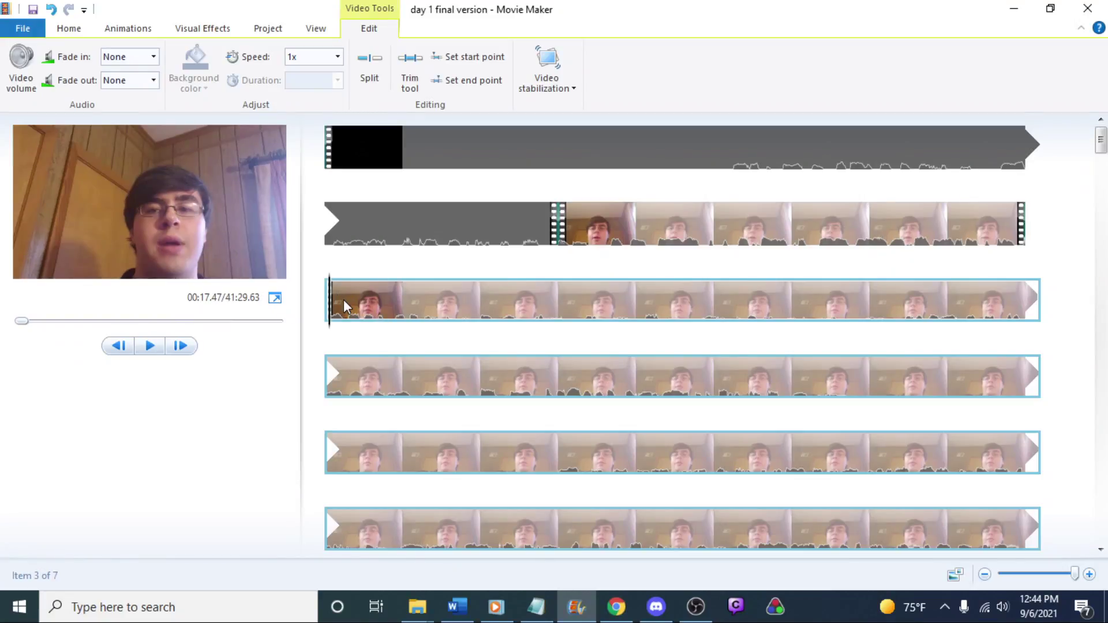
Split the third part 3 portion at 00:33.27, just before the "Day 2" title appears, and delete everything after the split in that clip
key("space")
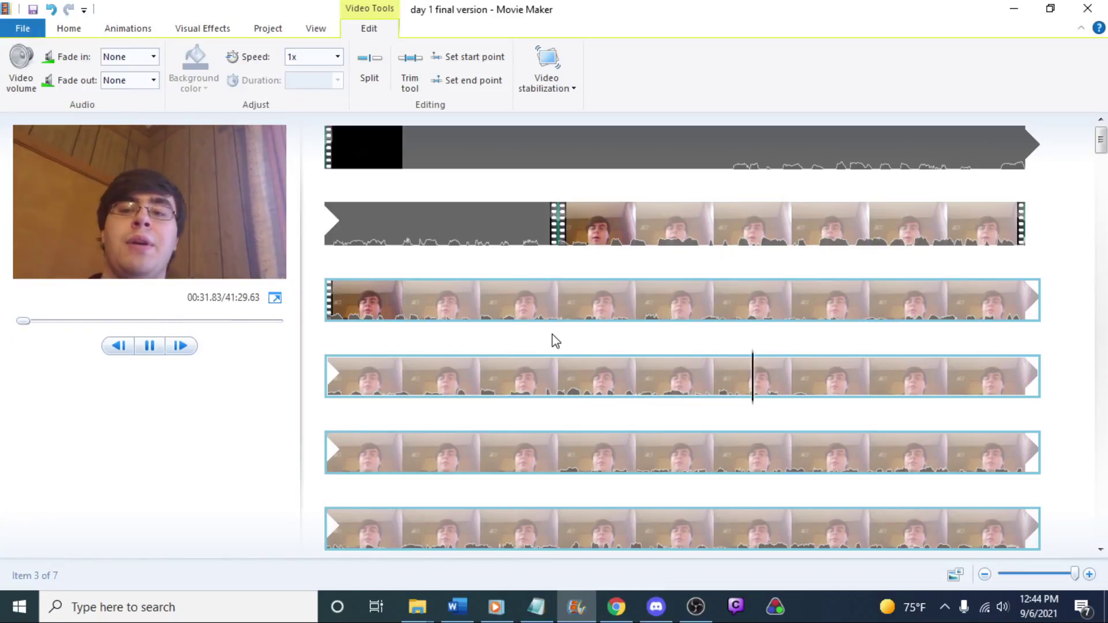
key("space")
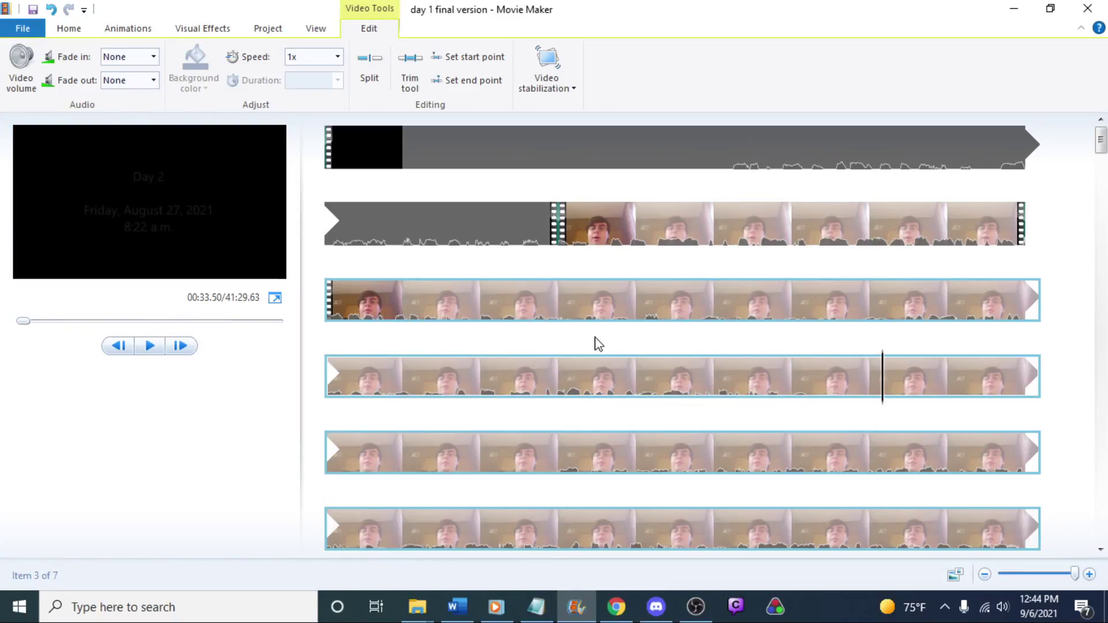
key("j")
key("j")
key("j")
key("j")
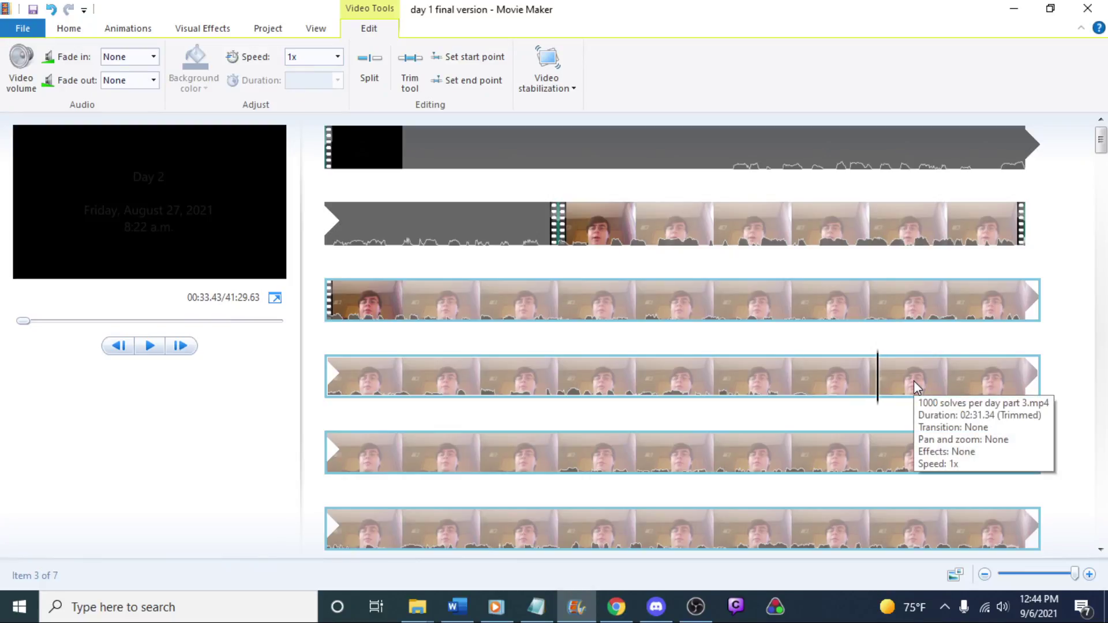
key("j")
key("j")
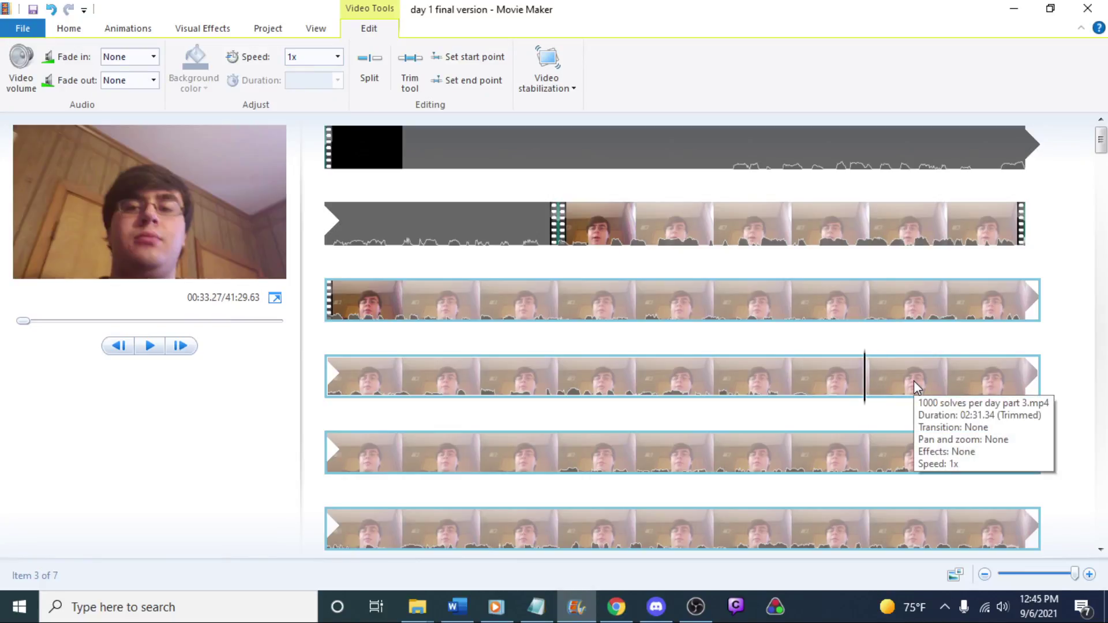
key("j")
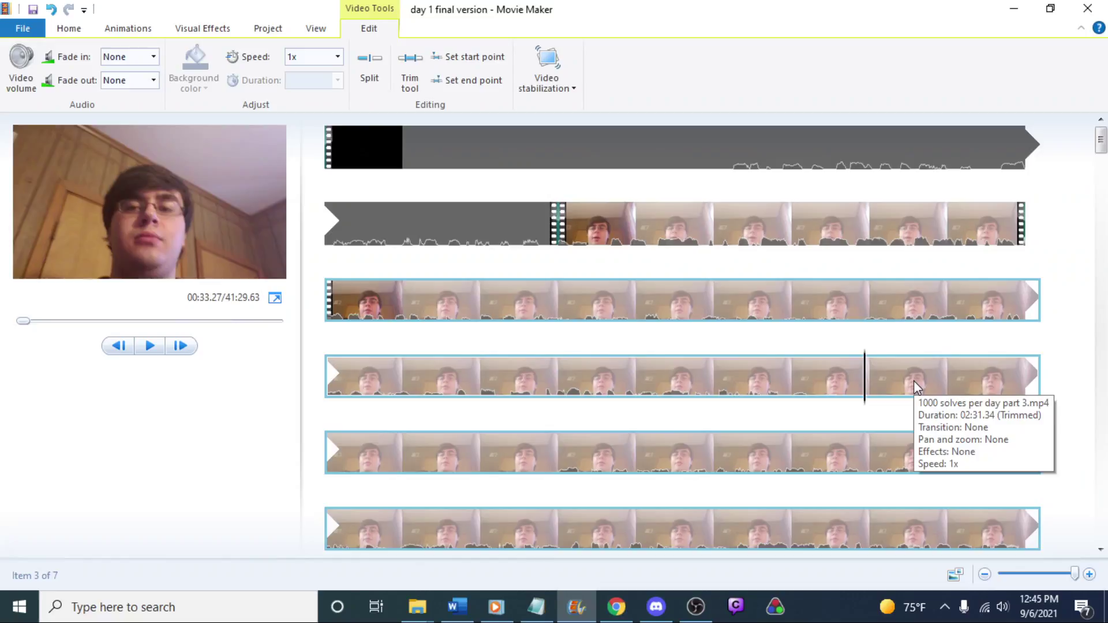
right_click(867, 375)
left_click(904, 526)
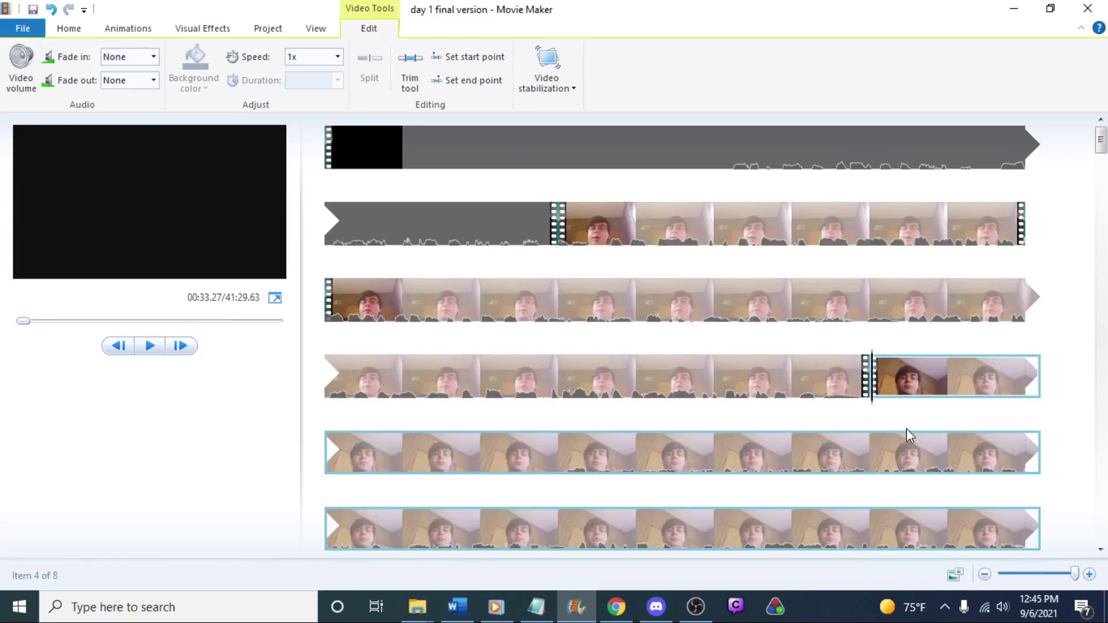
key("Delete")
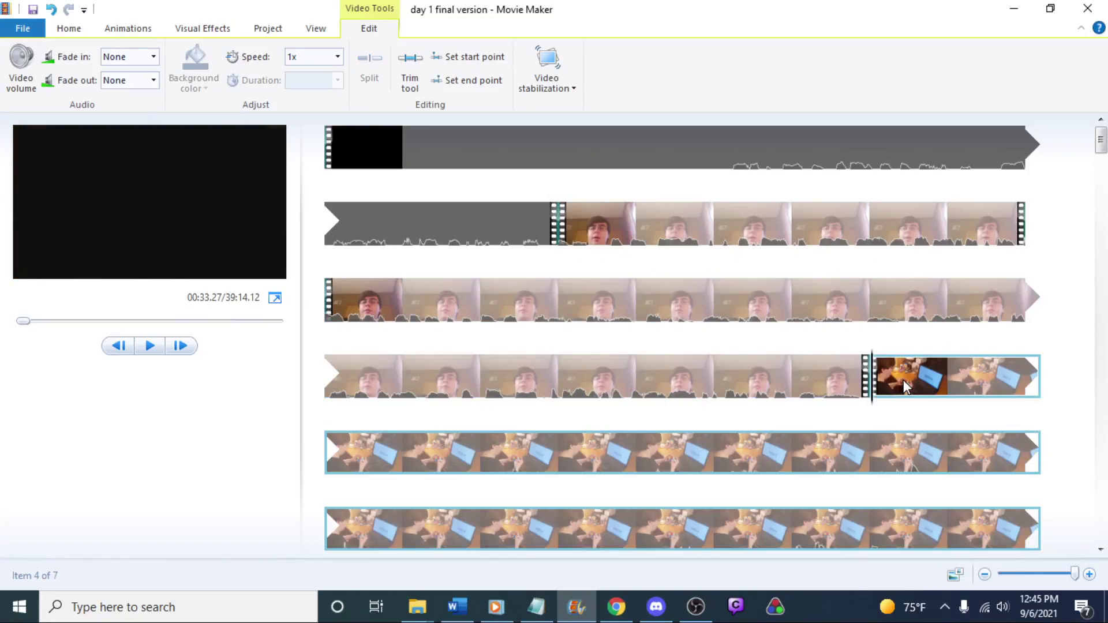
Move "day 1 timelapse final.mp4" from the end of the project to directly after the first commentary portion
left_click(364, 149)
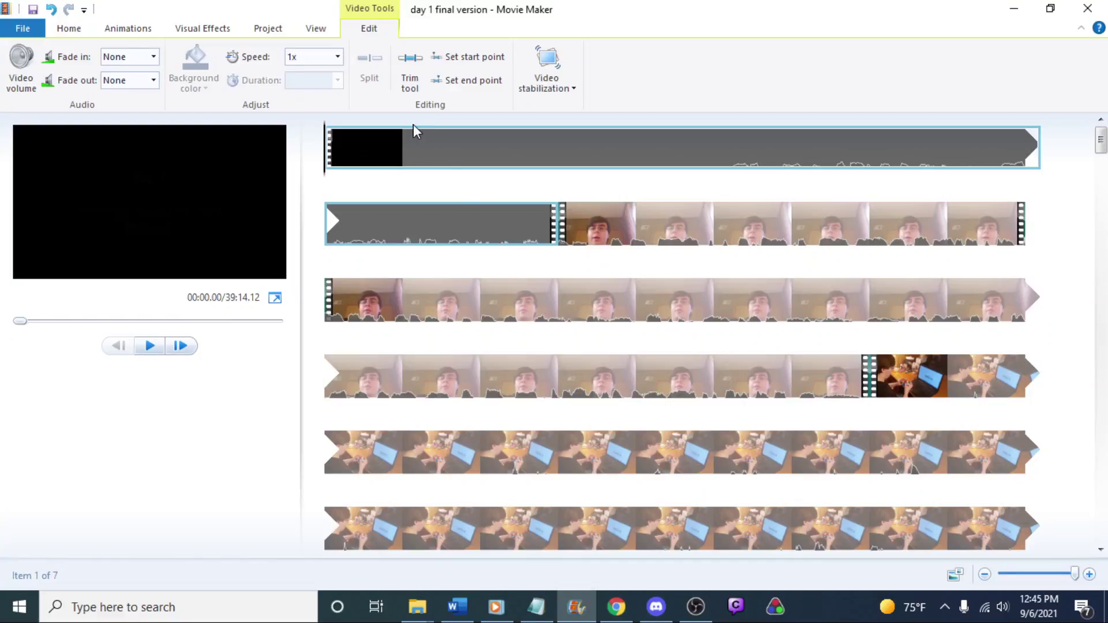
left_click(583, 231)
key("space")
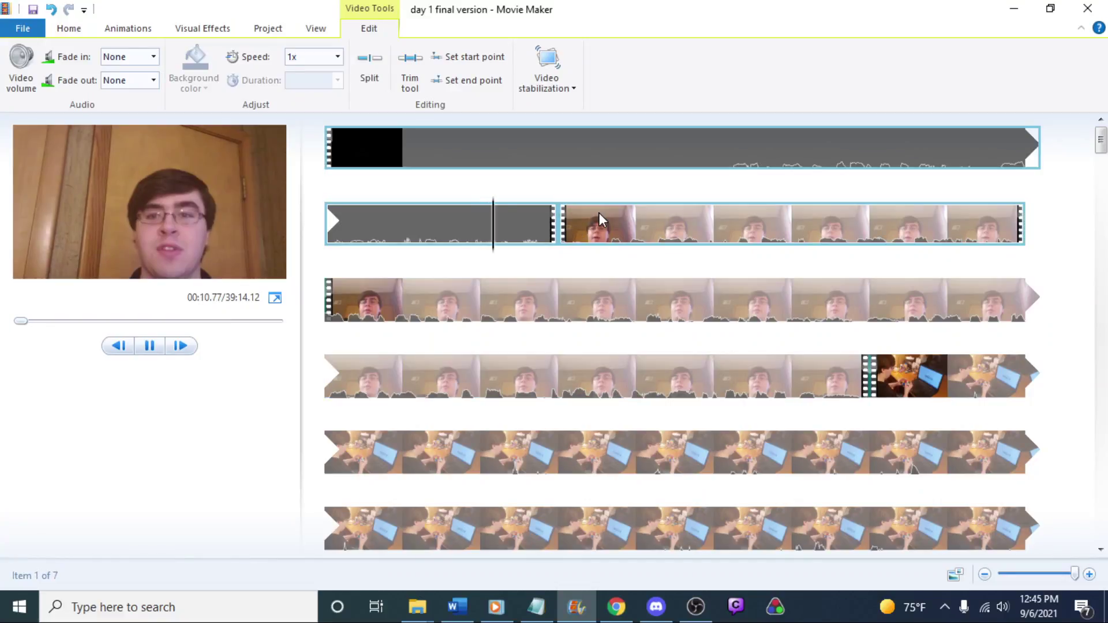
key("space")
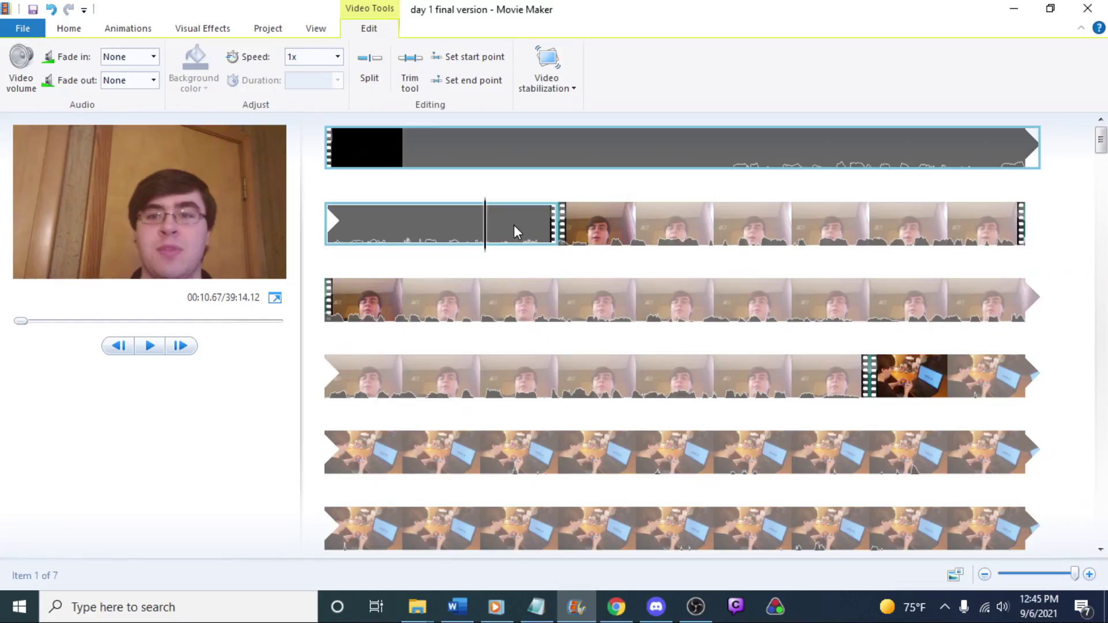
left_click_drag(1076, 573, 988, 575)
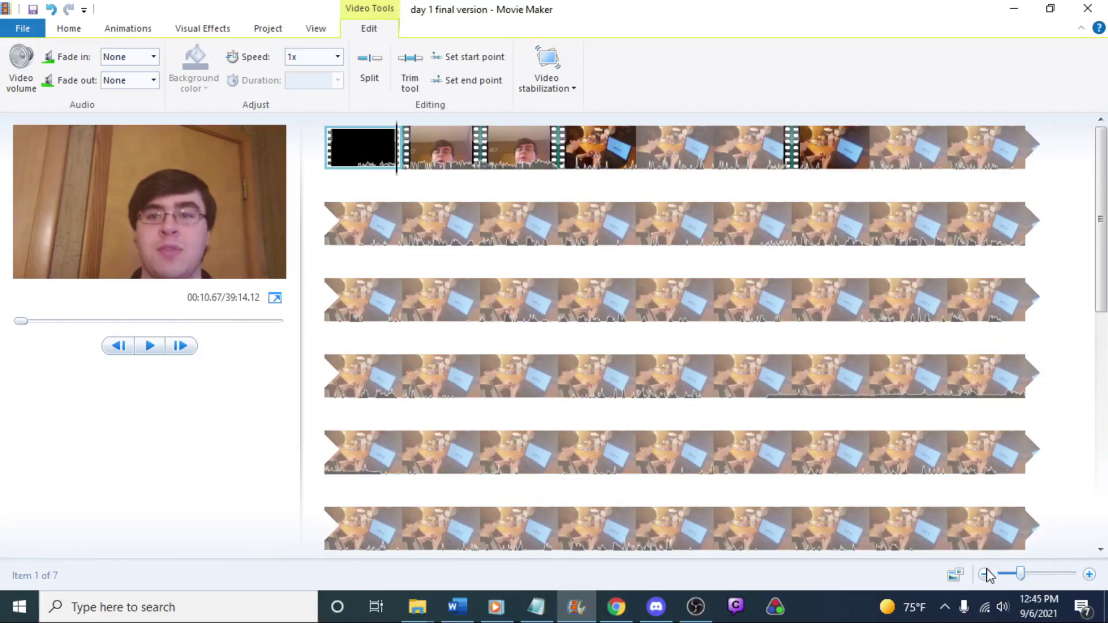
left_click(613, 150)
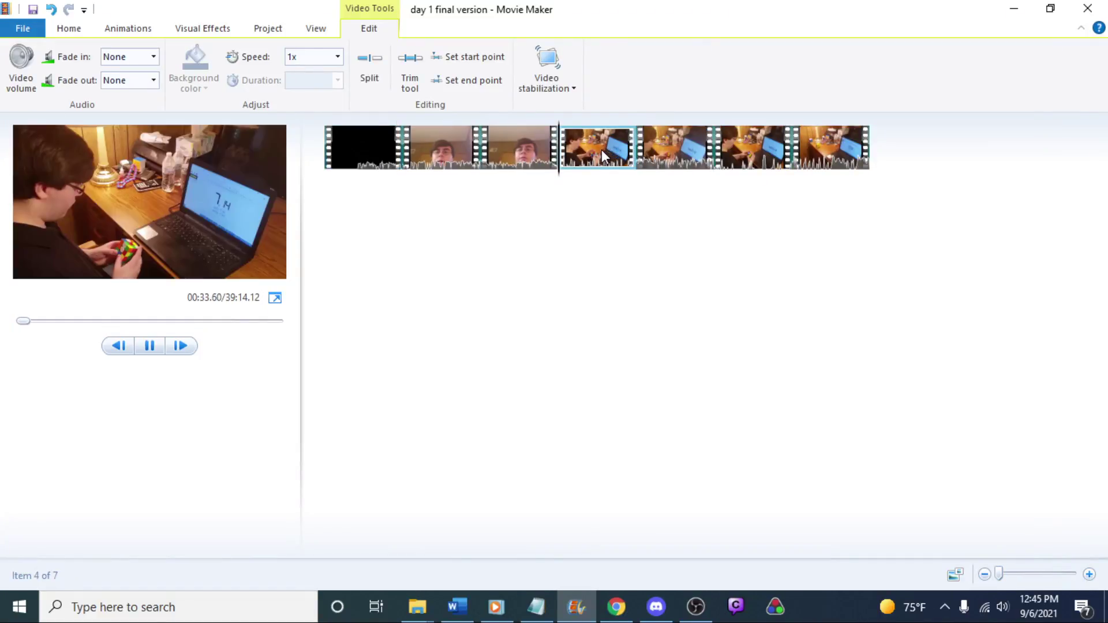
left_click(685, 145)
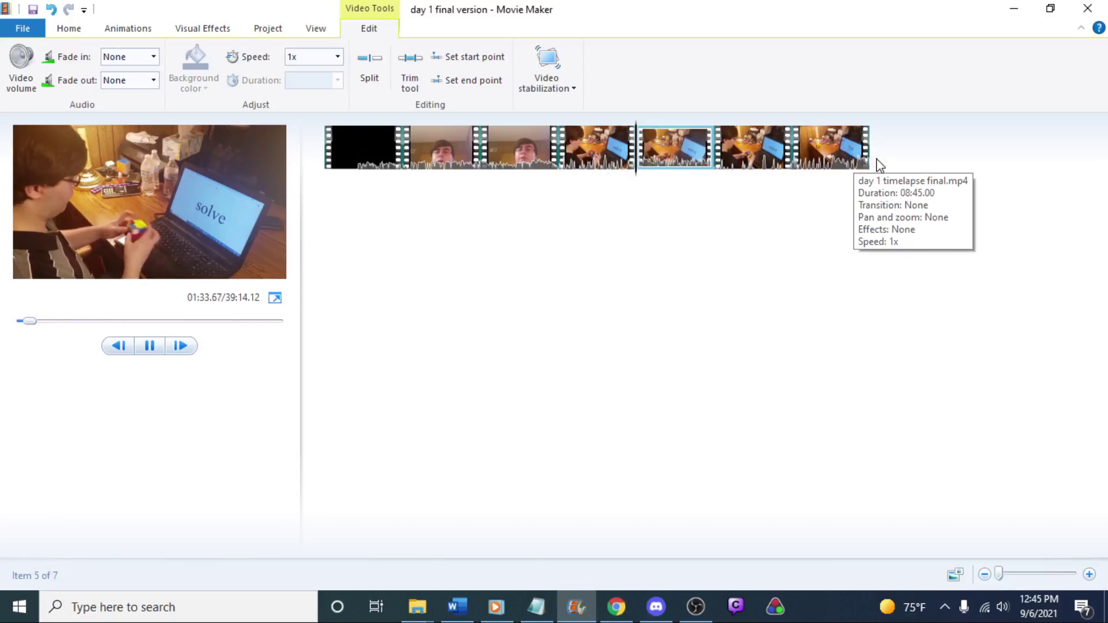
key("space")
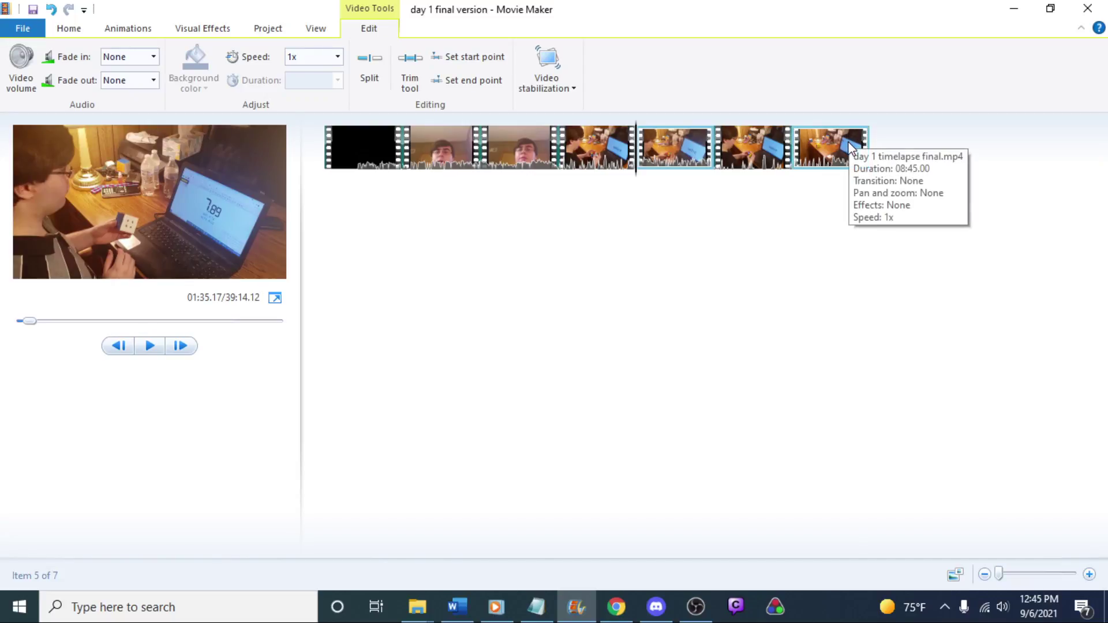
left_click_drag(848, 149, 434, 150)
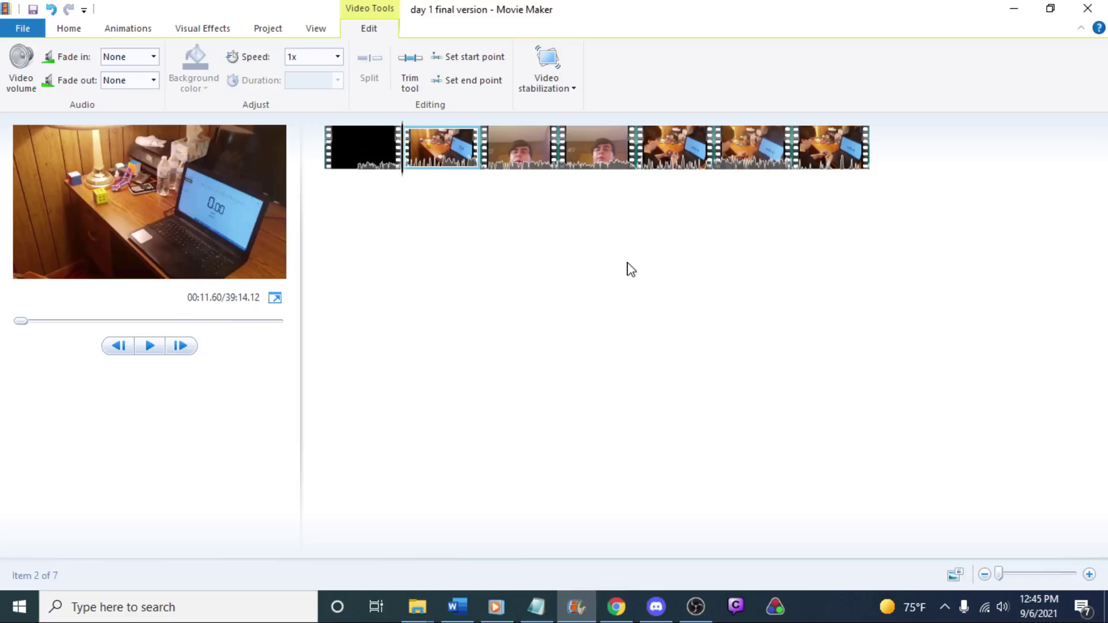
Split "day 1 timelapse final.mp4" at 00:21.90, where the person moves in front of the laptop
left_click(1062, 577)
key("space")
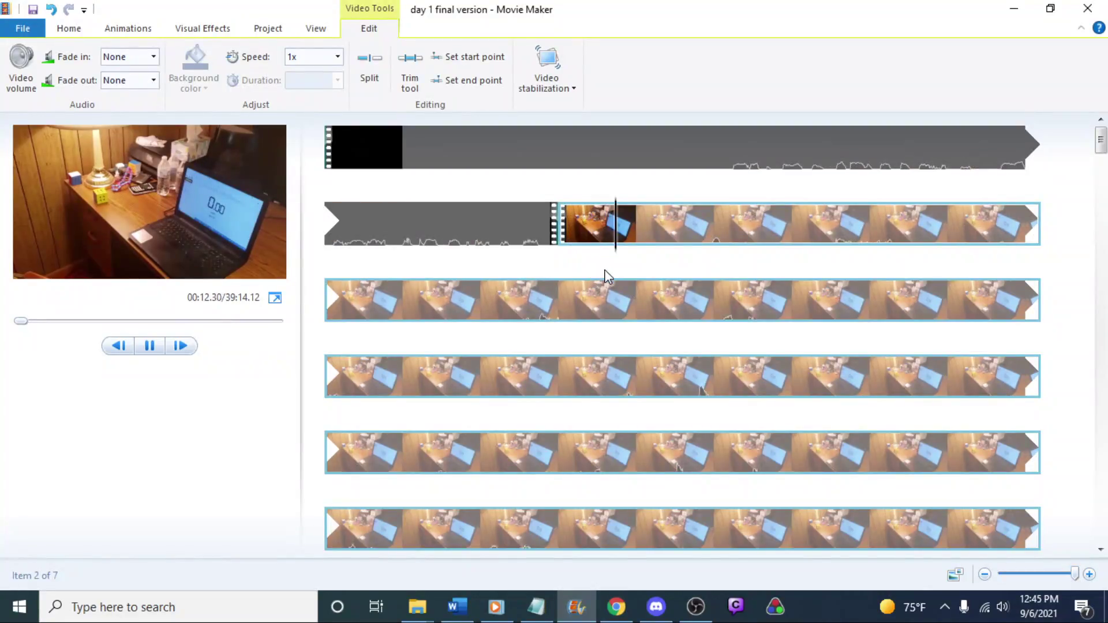
left_click(530, 222)
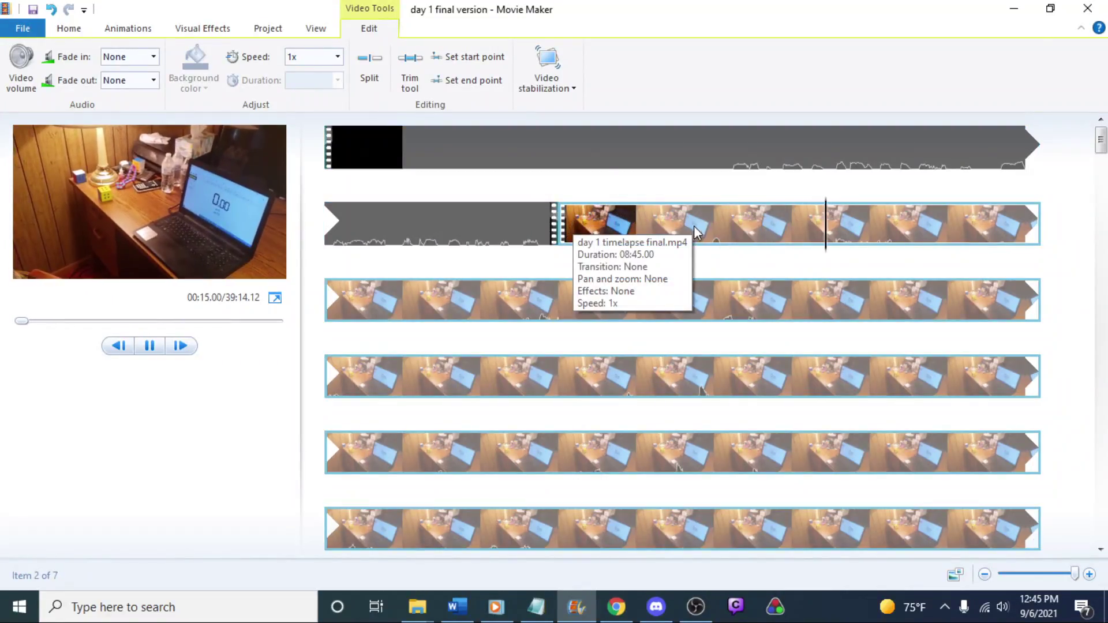
left_click(764, 223)
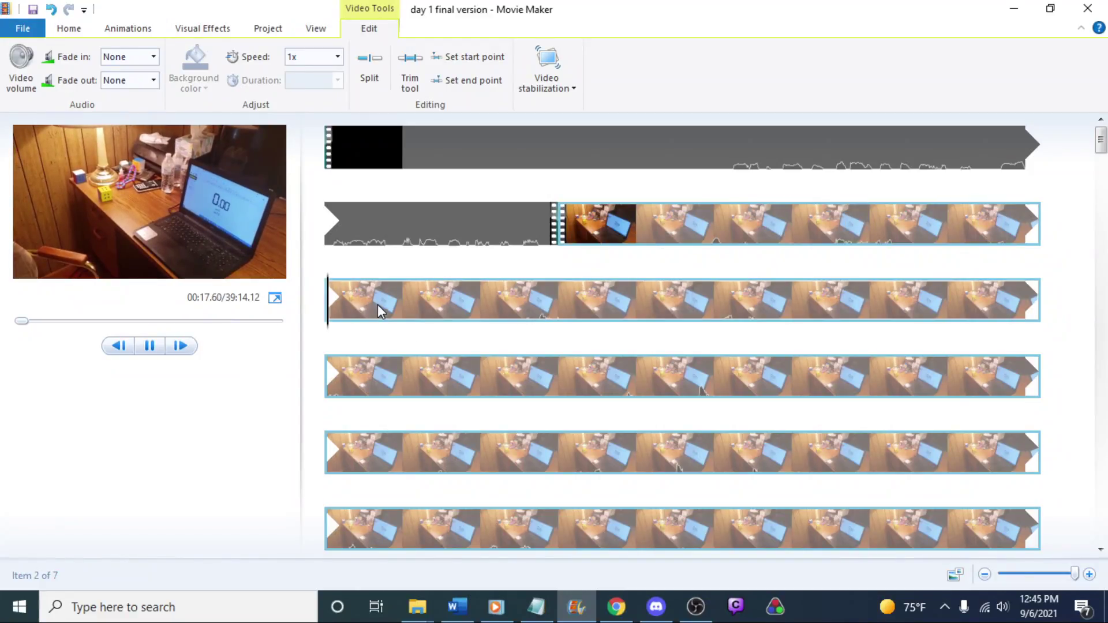
left_click(545, 315)
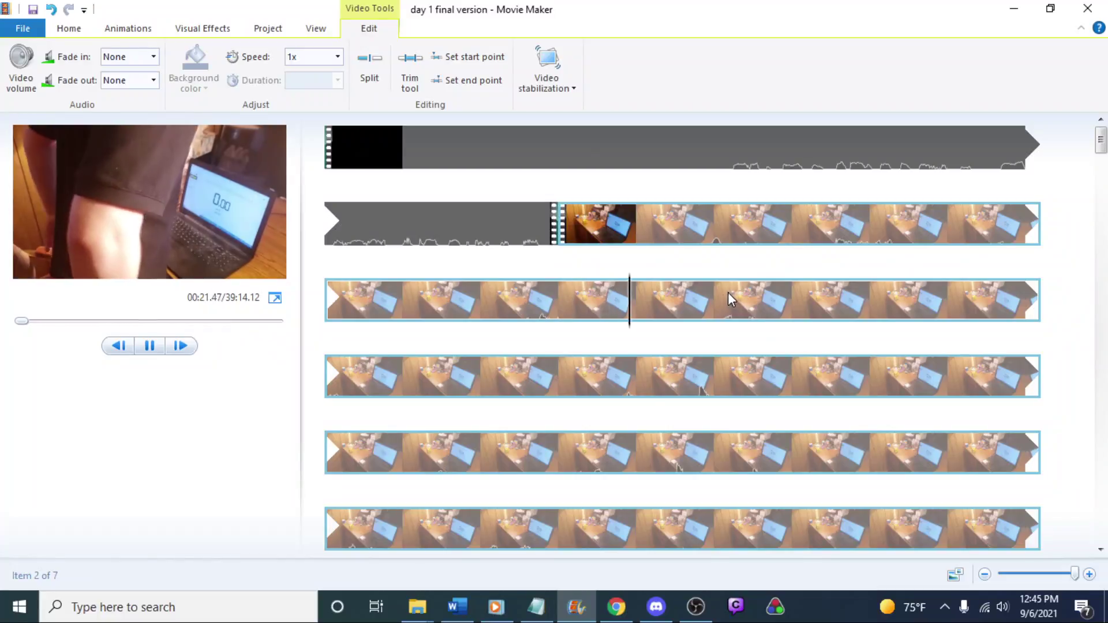
key("space")
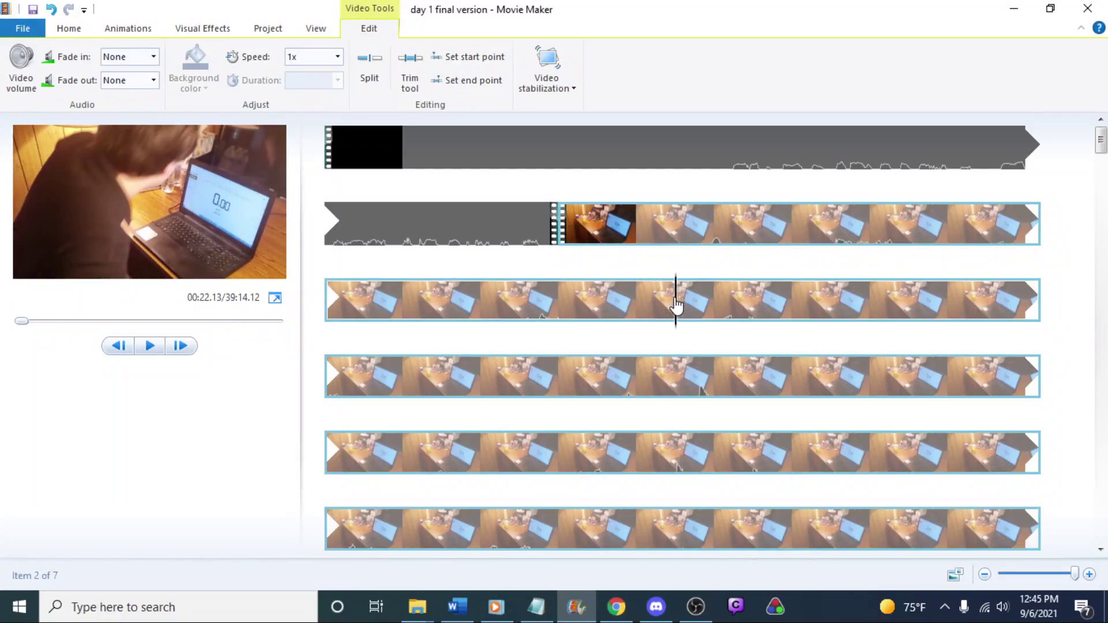
left_click_drag(677, 306, 663, 301)
right_click(665, 300)
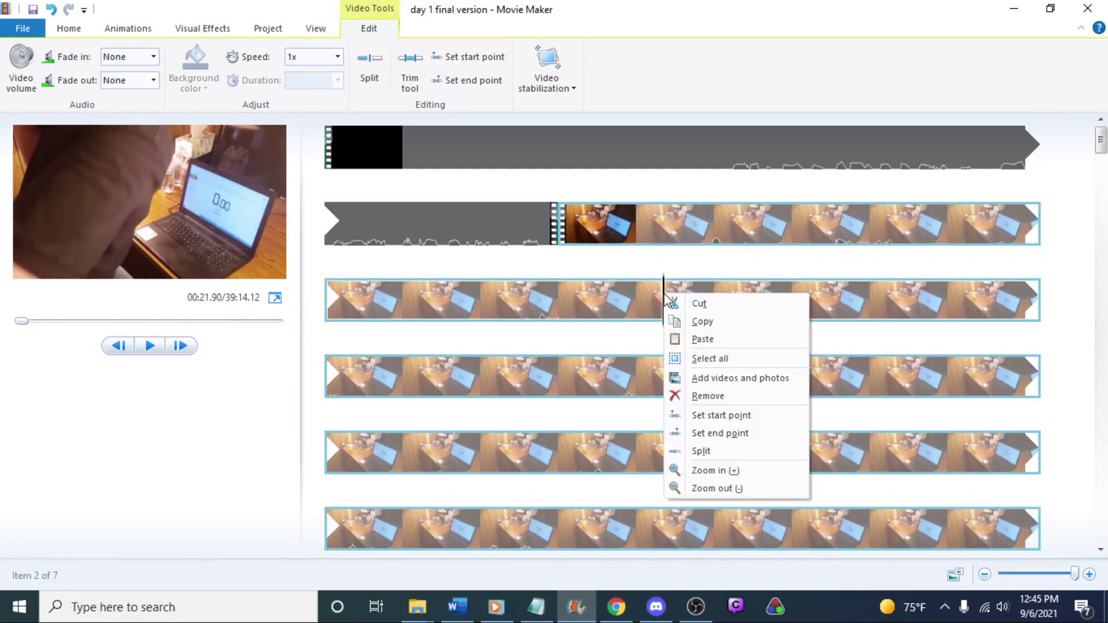
left_click(707, 450)
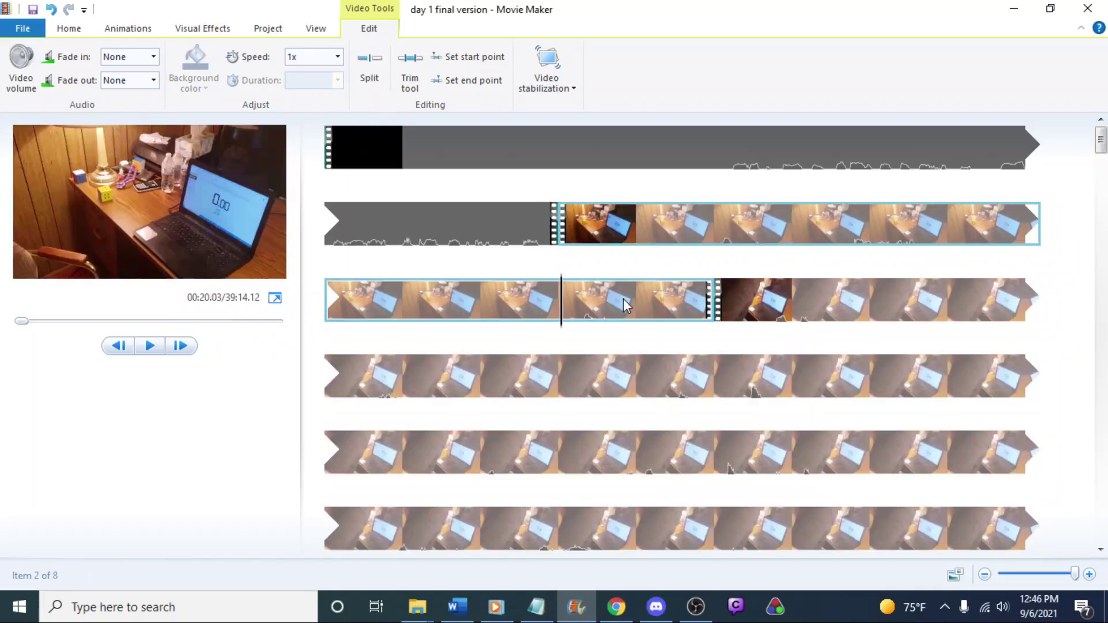
Delete the timelapse's opening portion before the person appears, and split the remainder at 00:12.23, once the person has moved clear of the laptop
key("Delete")
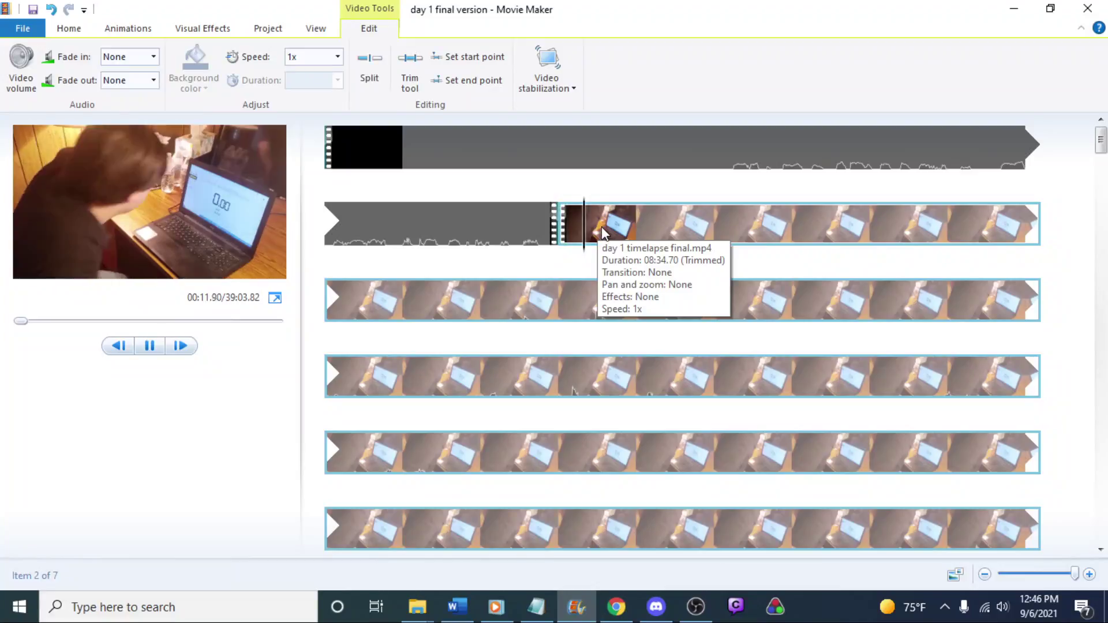
key("space")
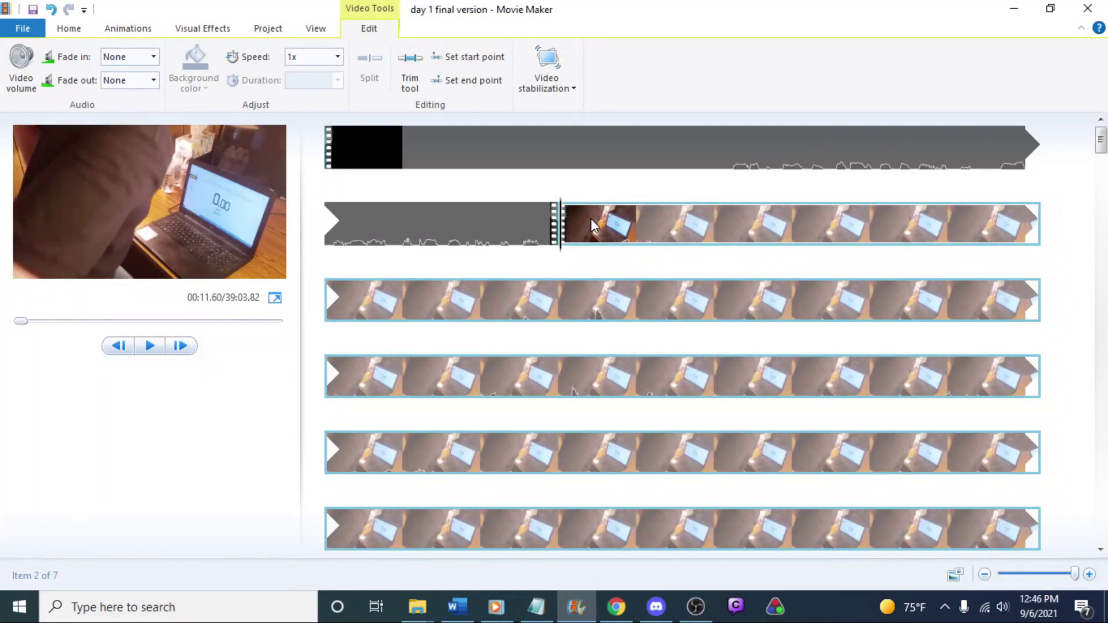
key("space")
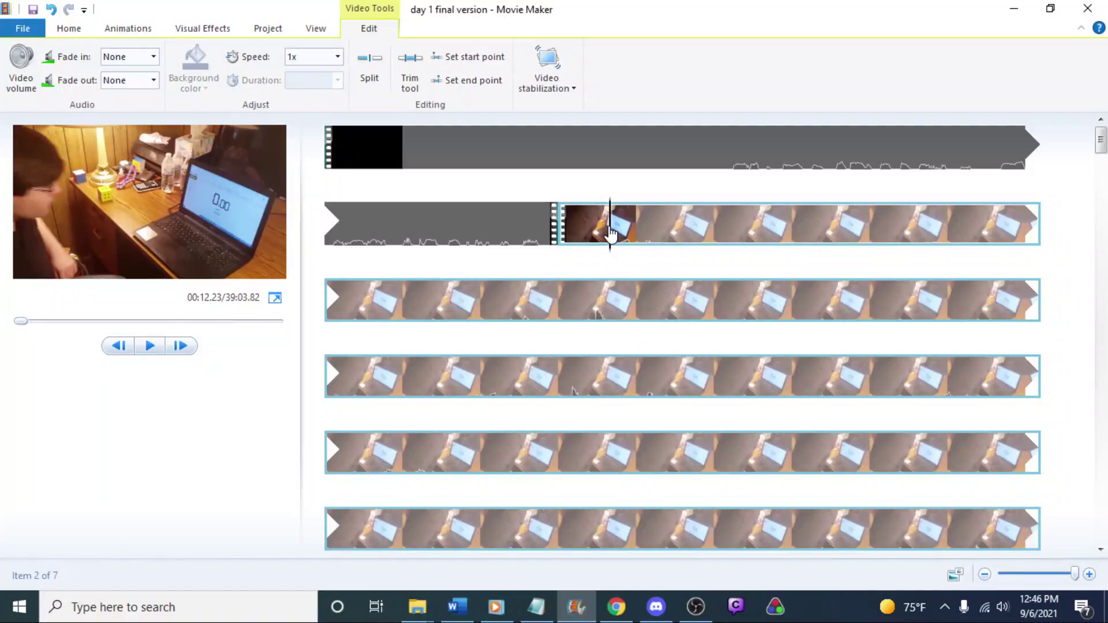
right_click(610, 231)
left_click(648, 380)
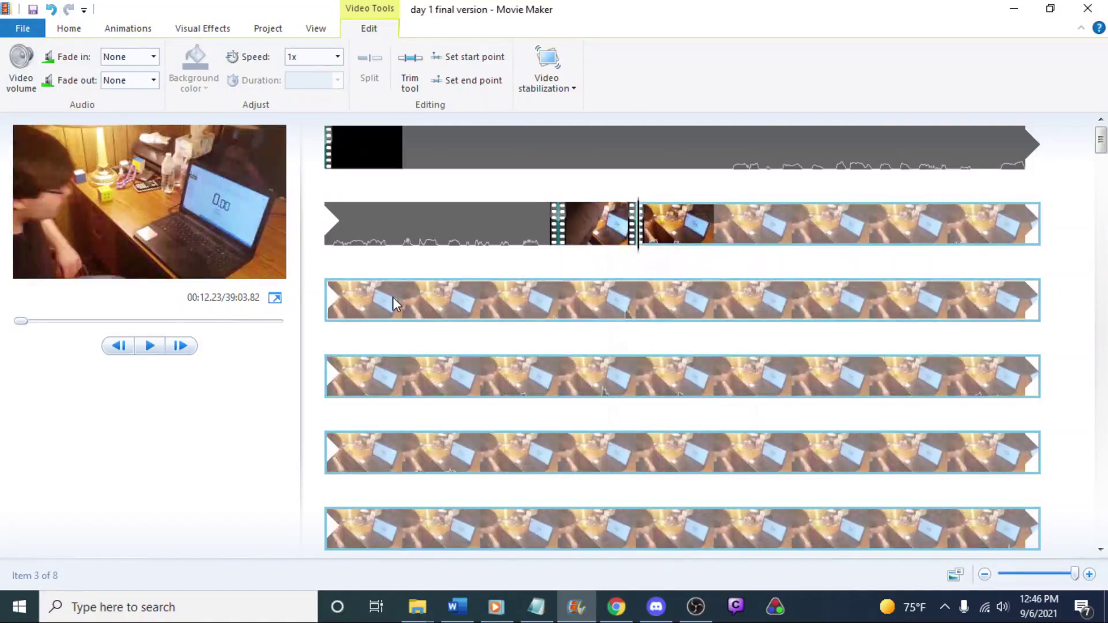
Split the timelapse at 00:35.20, just before the person picks up the cube, and delete the portion between 00:12.23 and that split
left_click(328, 300)
key("space")
left_click(411, 372)
left_click(407, 440)
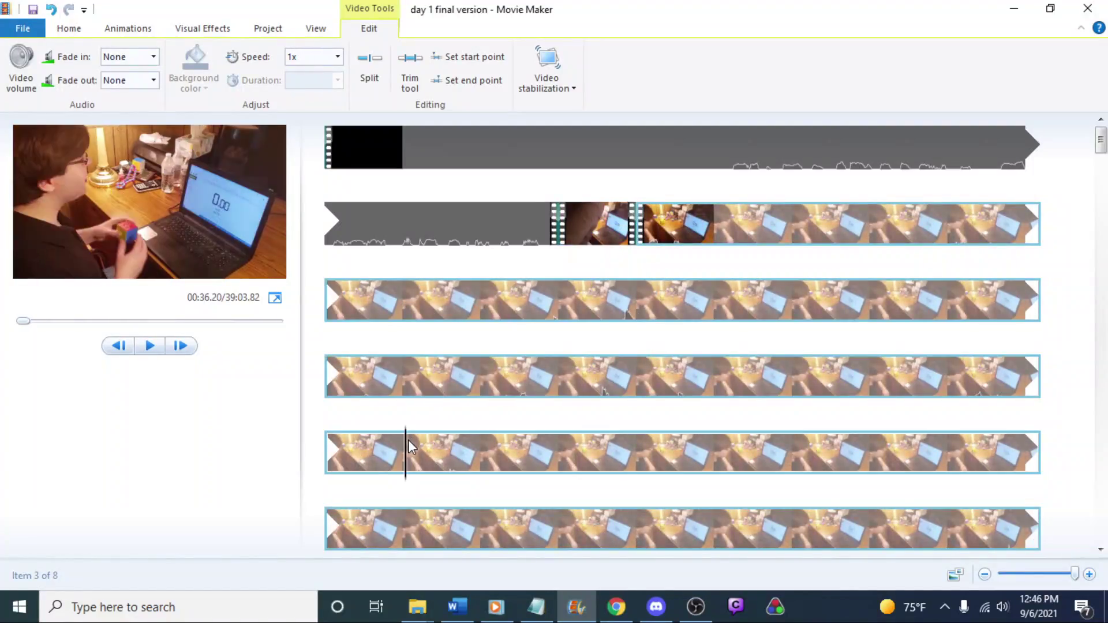
scroll(422, 447, "down", 1)
key("space")
key("space")
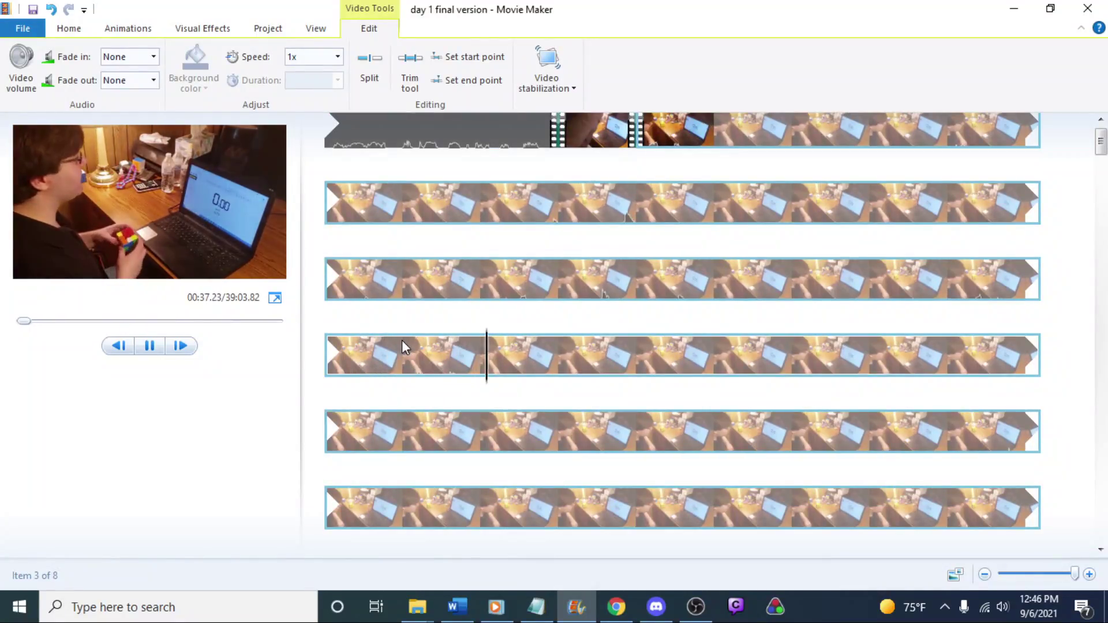
key("space")
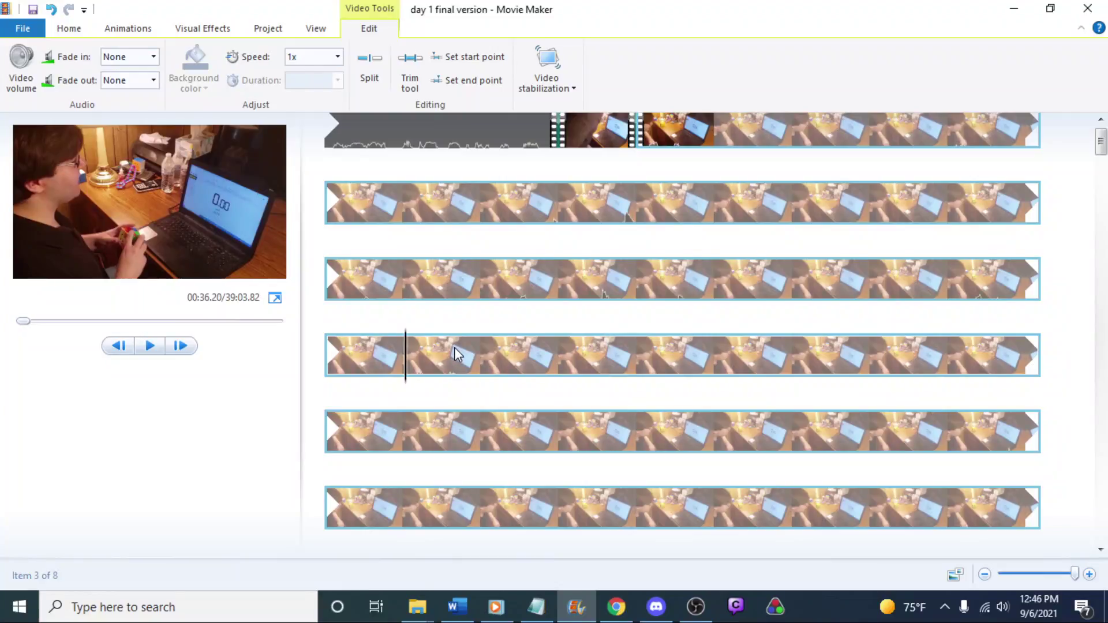
key("space")
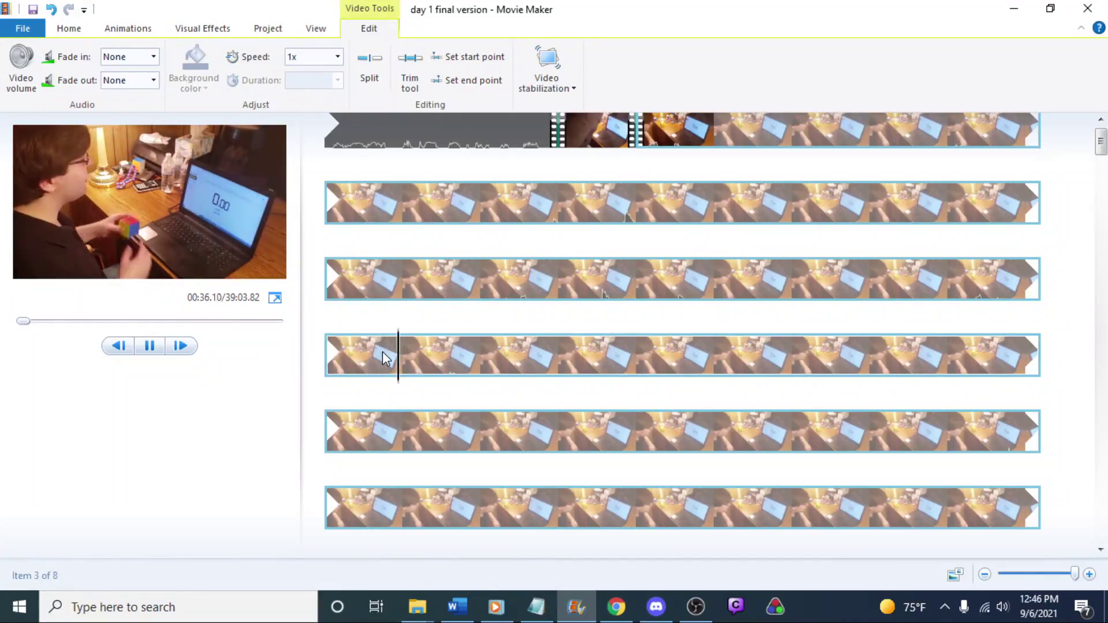
key("space")
key("space")
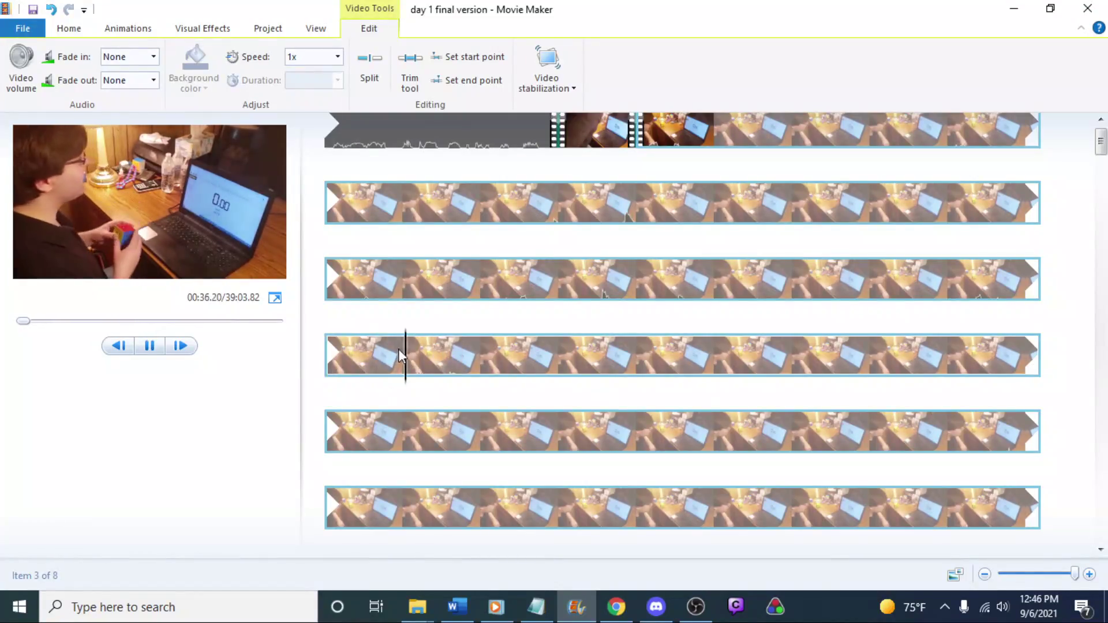
left_click(410, 357)
left_click(330, 358)
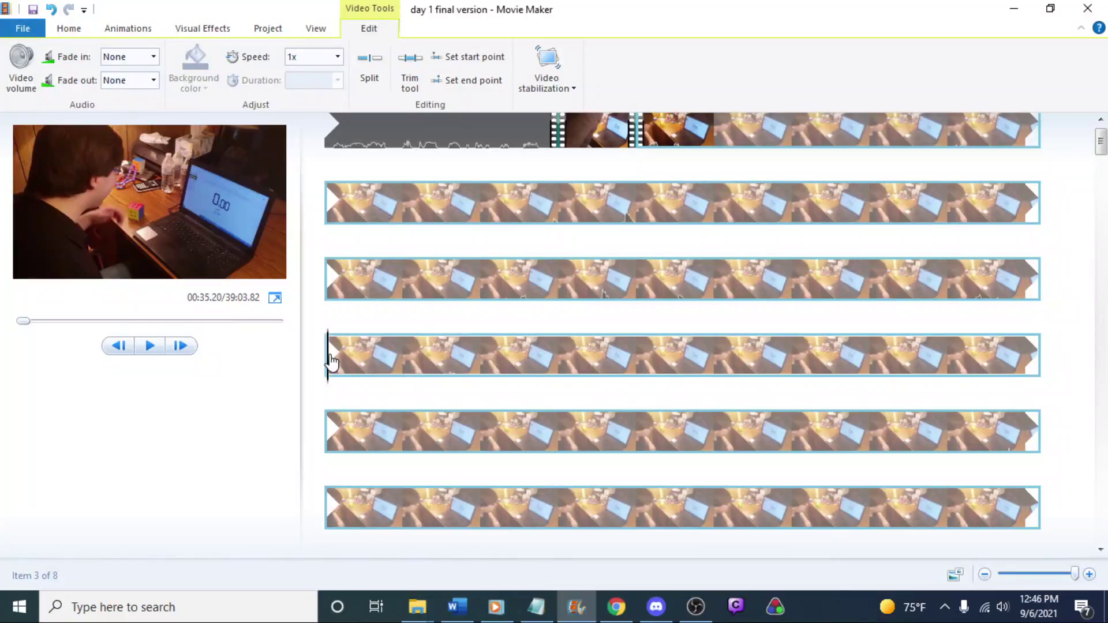
right_click(332, 358)
left_click(367, 513)
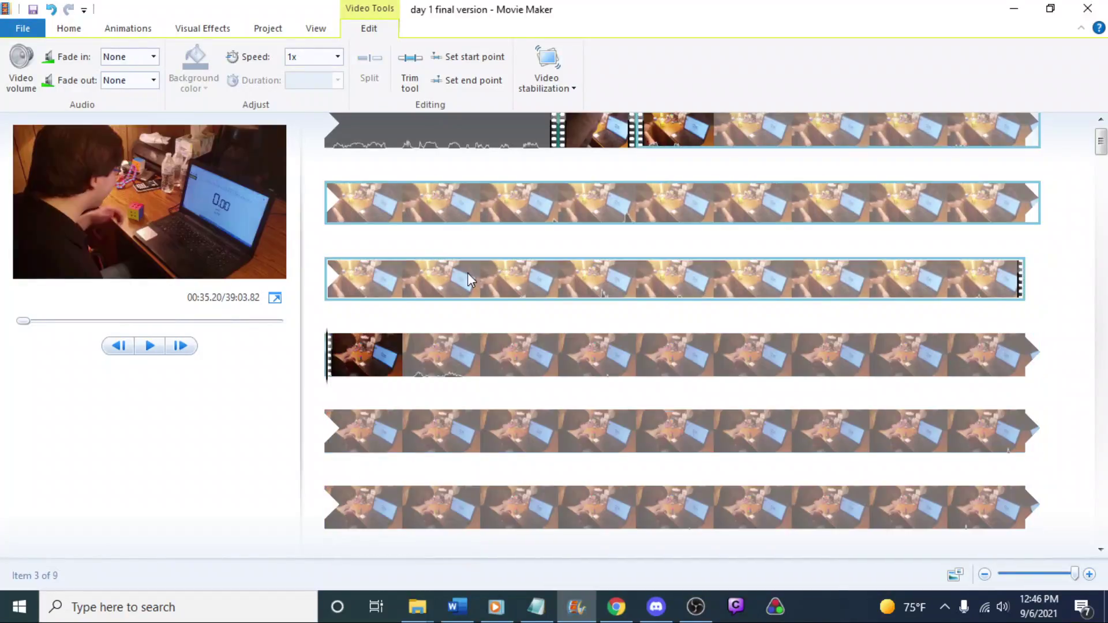
left_click(406, 280)
key("Delete")
Play the joined timelapse cut and split the clip at 00:14.40, while the person is handling the cube
left_click(586, 130)
key("space")
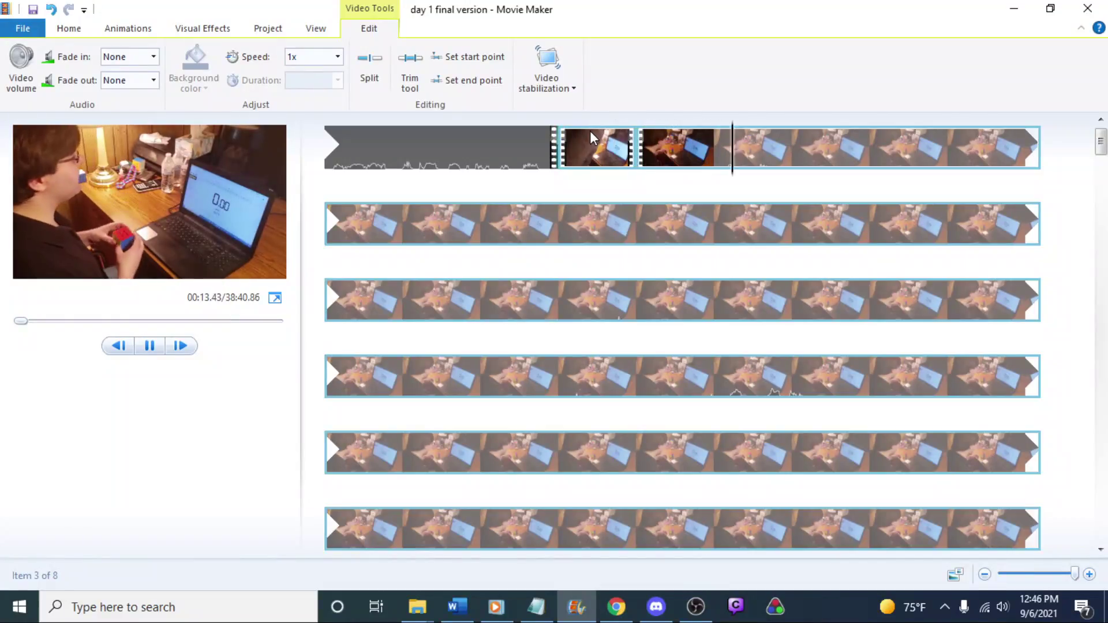
left_click(749, 135)
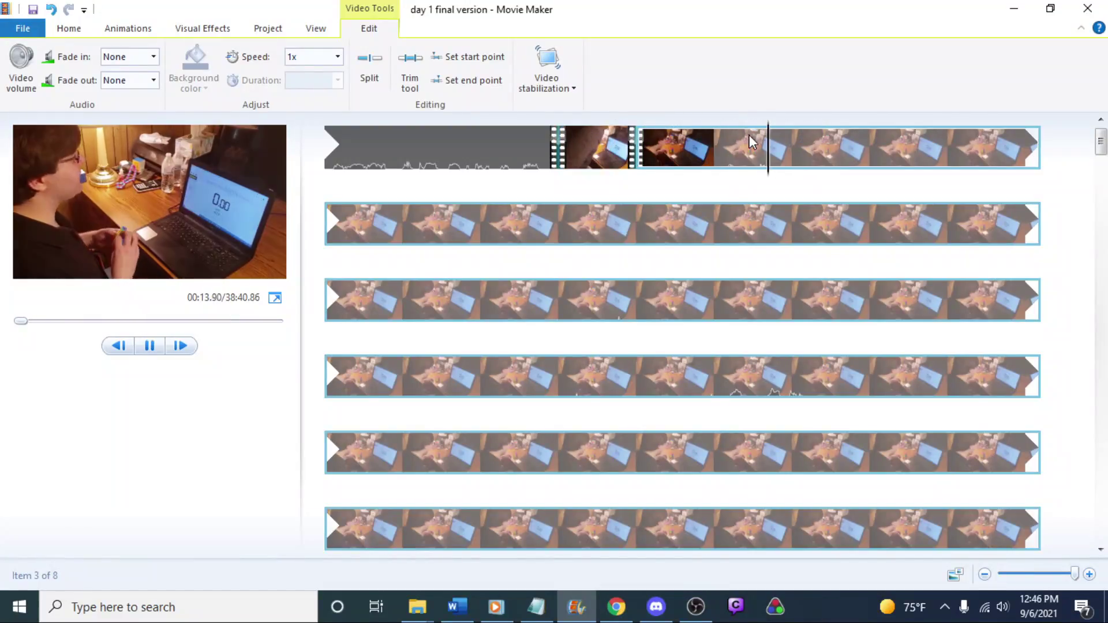
key("space")
right_click(812, 148)
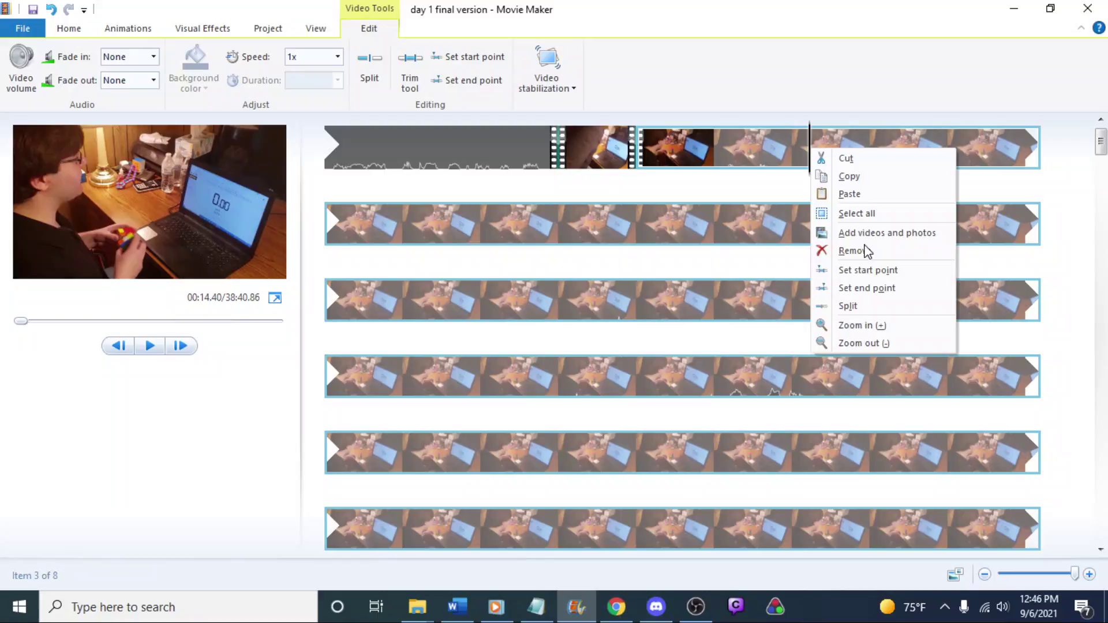
left_click(864, 305)
Split the timelapse at 00:28.40, before the laptop shows "solve", and delete the portion between 00:14.40 and that split
key("Down")
key("Down")
key("Down")
key("Down")
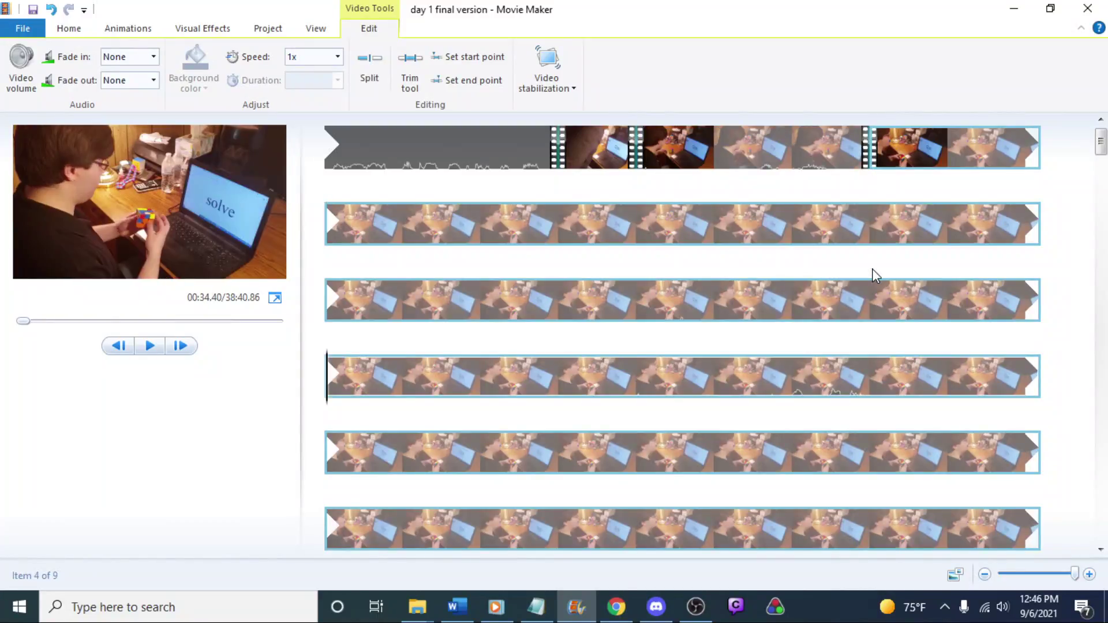
key("Up")
left_click(872, 270)
key("space")
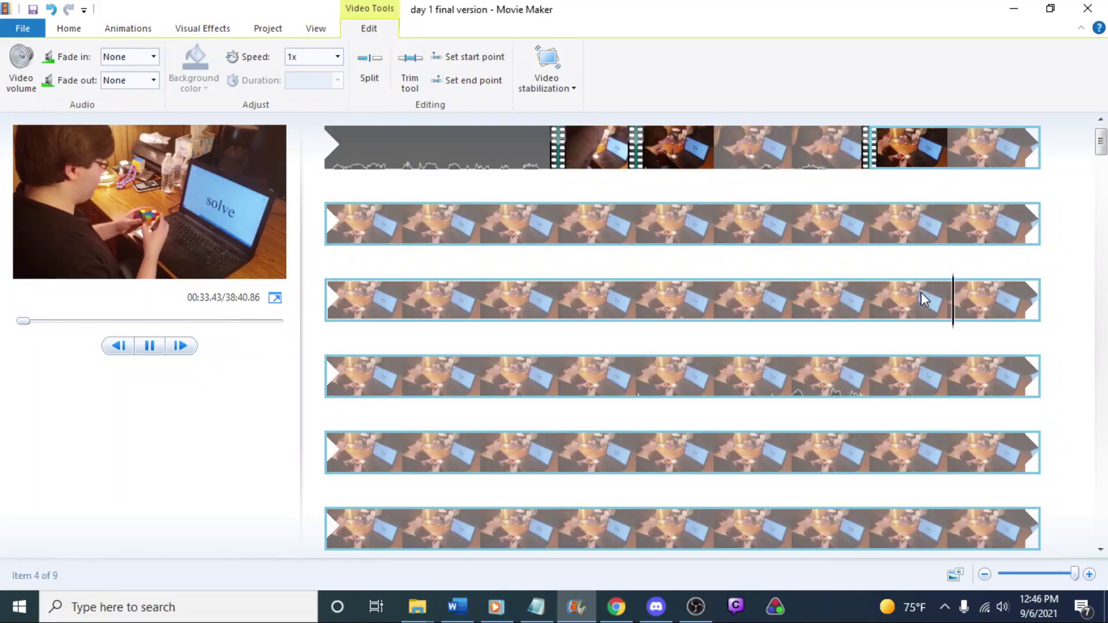
left_click(795, 300)
key("space")
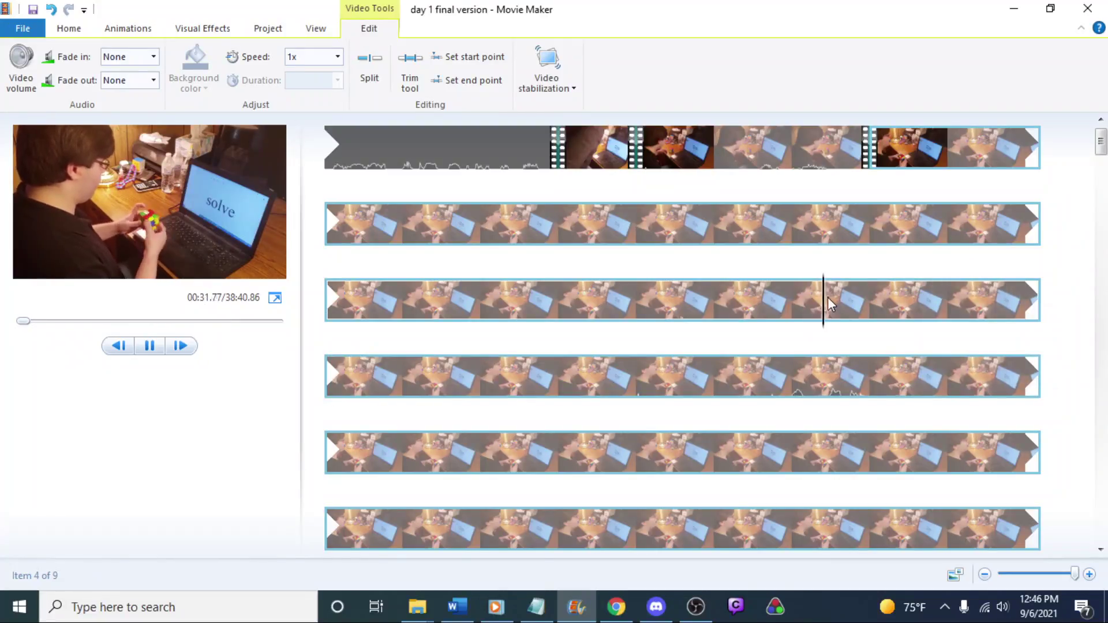
left_click(564, 300)
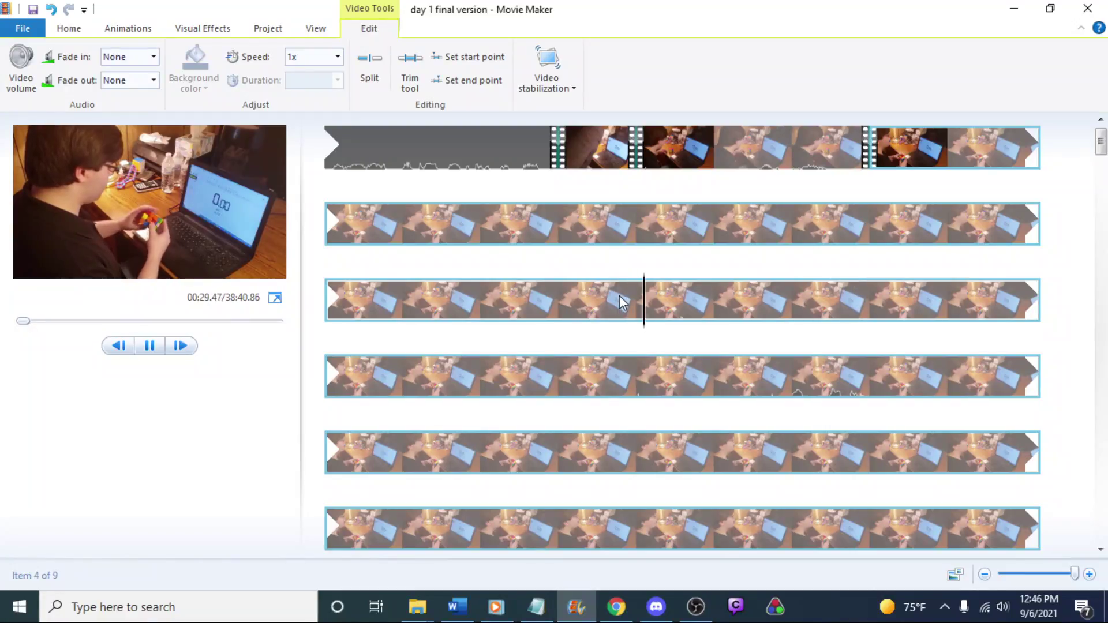
left_click(623, 300)
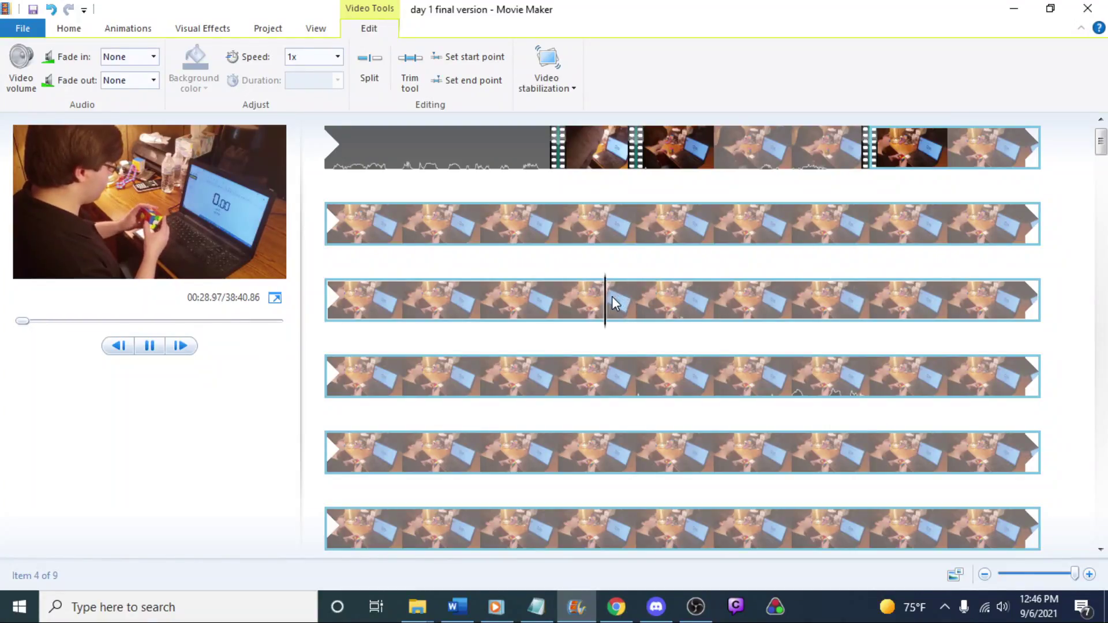
left_click(559, 295)
right_click(558, 291)
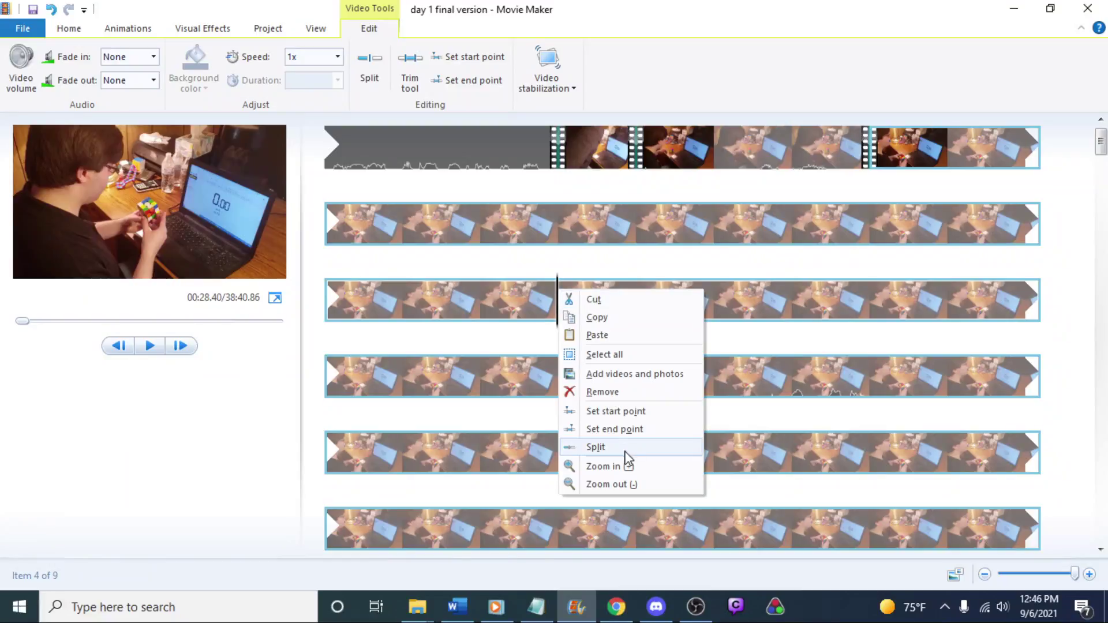
left_click(625, 453)
left_click(831, 247)
key("Delete")
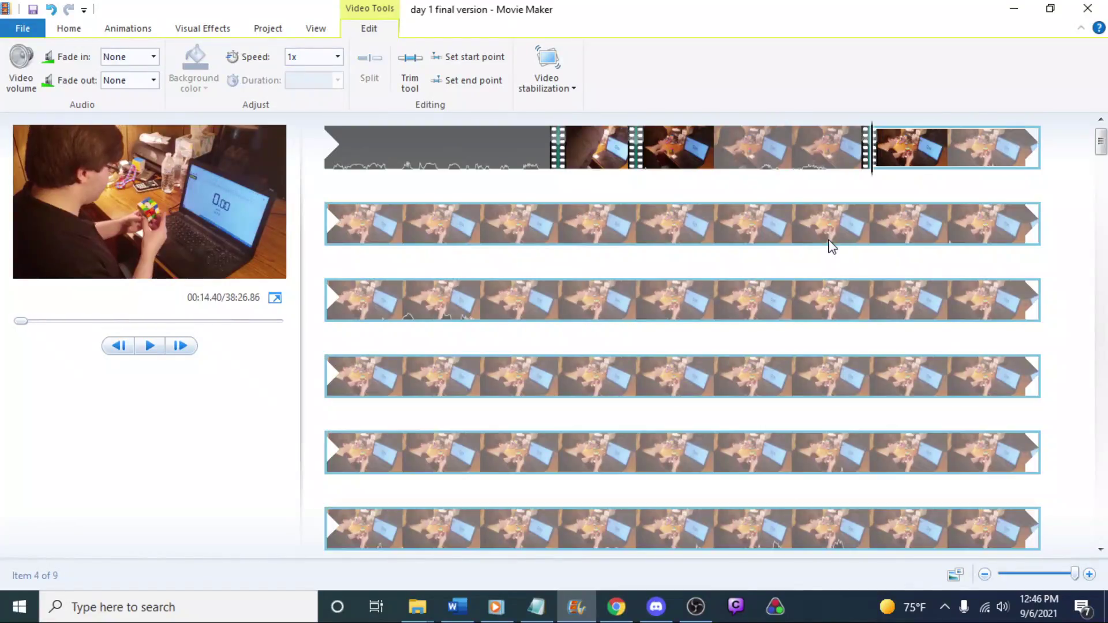
Check the cuts from the end of the commentary at 00:11.47, and split the timelapse at 00:29.20, just before the black title screen
left_click(665, 157)
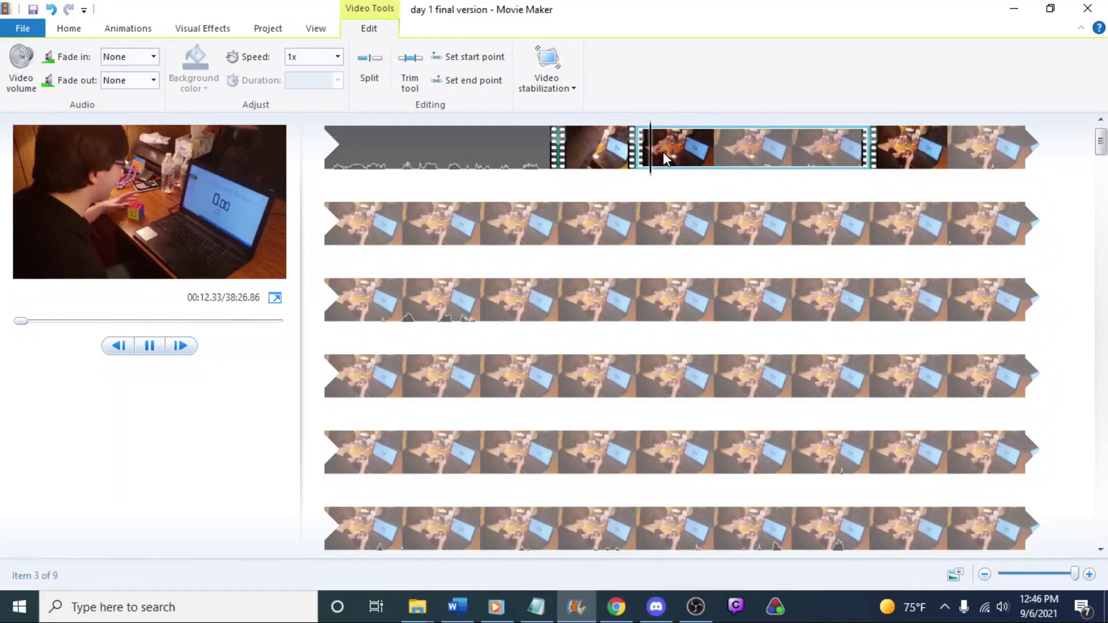
left_click_drag(488, 151, 553, 164)
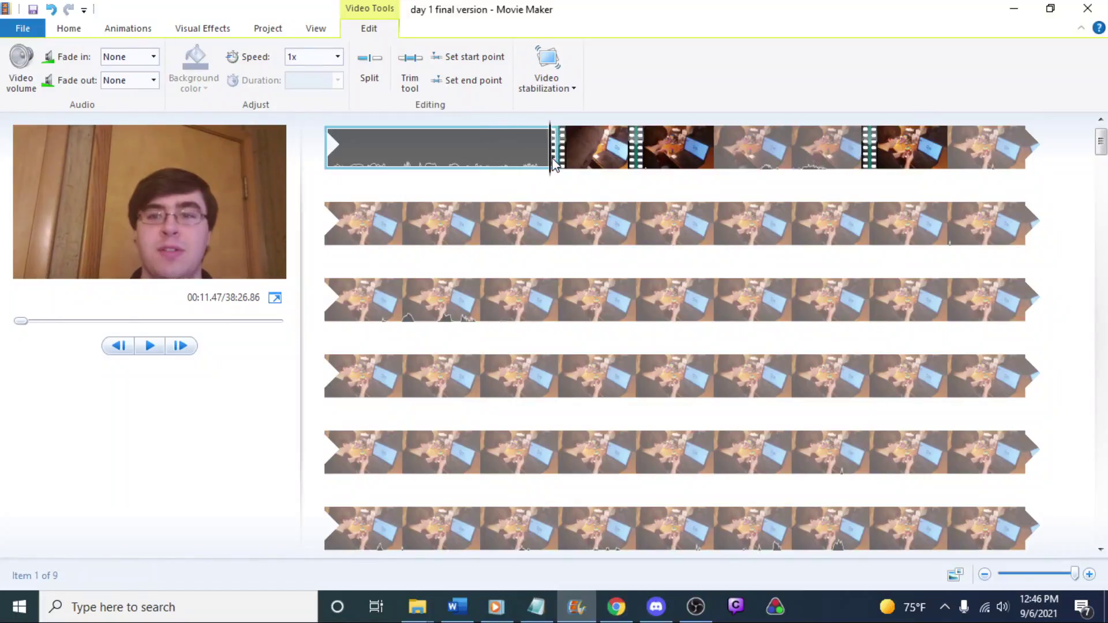
key("space")
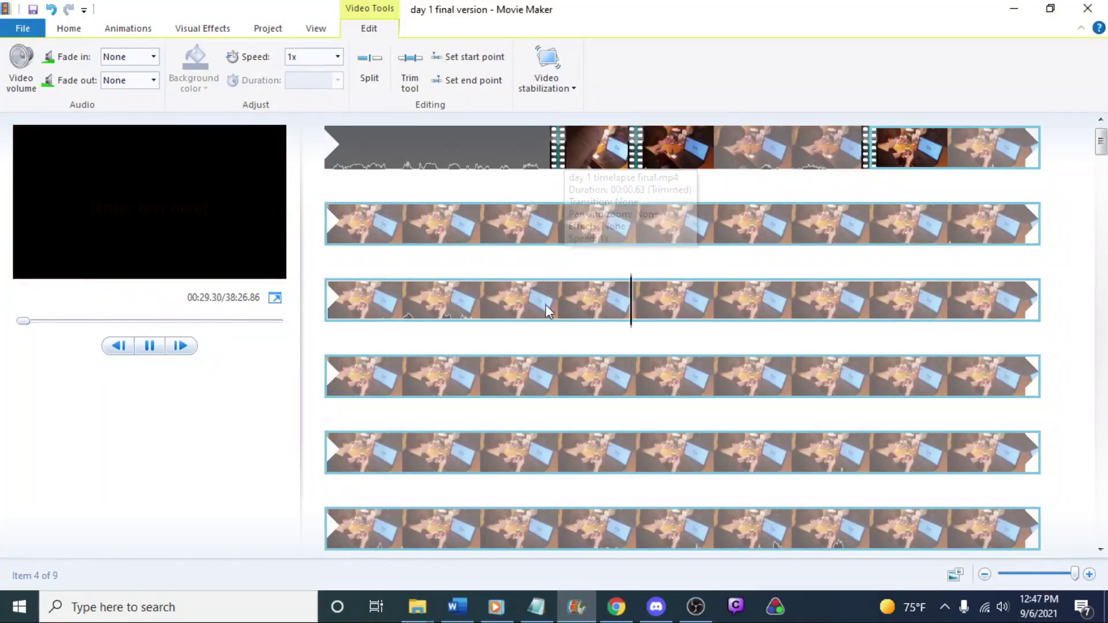
left_click(530, 298)
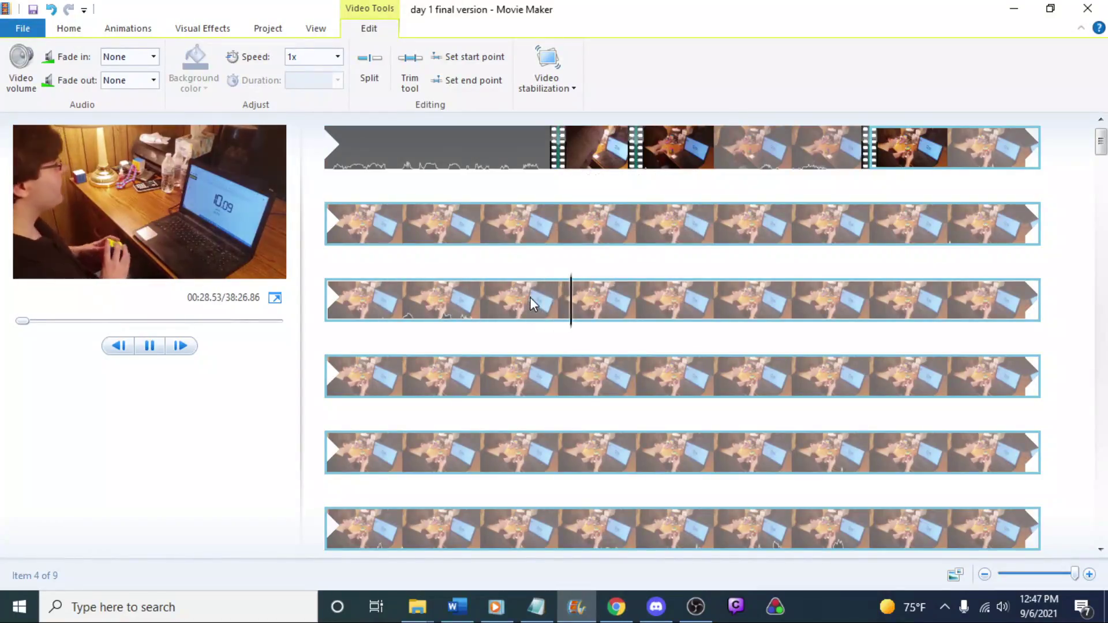
left_click(561, 301)
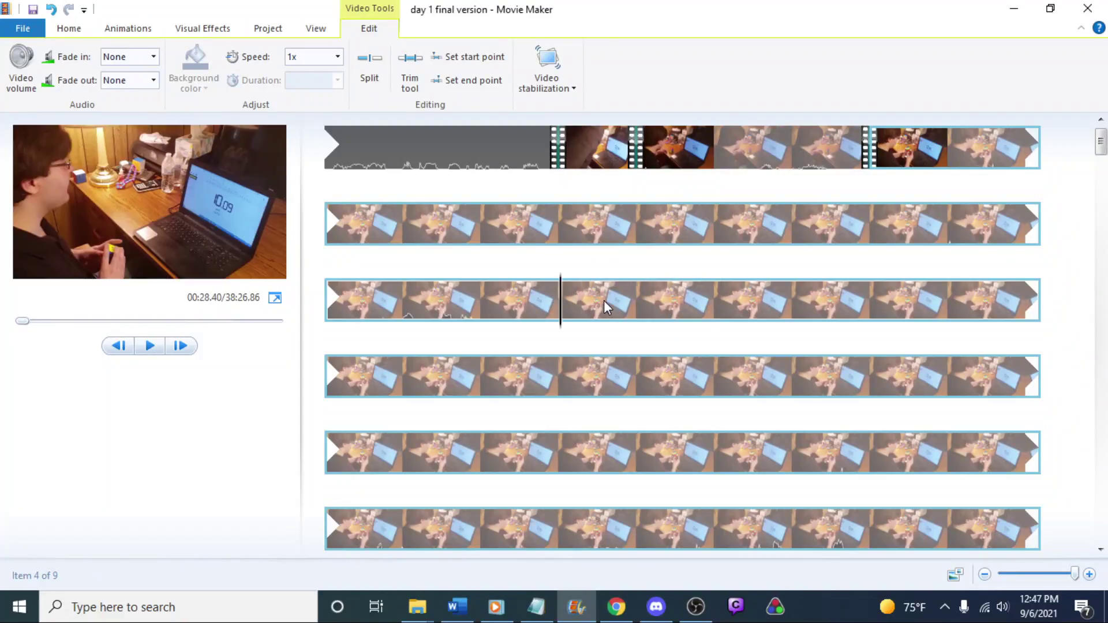
key("l")
key("l")
key("l")
key("l")
key("l")
key("l")
key("l")
key("l")
key("l")
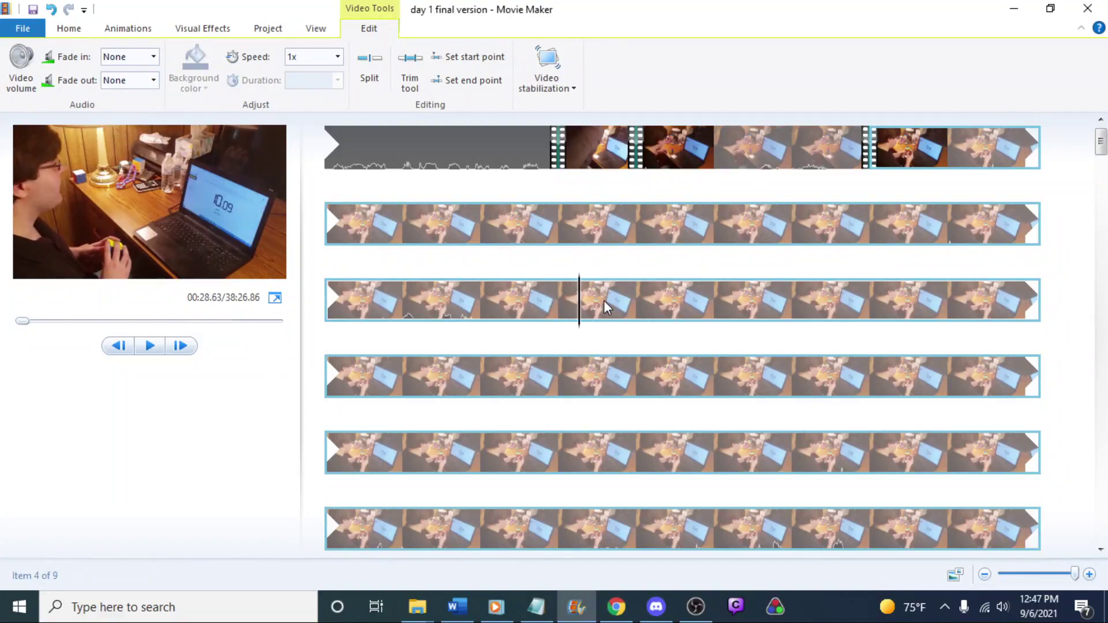
key("l")
key("l")
key("l")
key("l")
key("l")
key("l")
key("l")
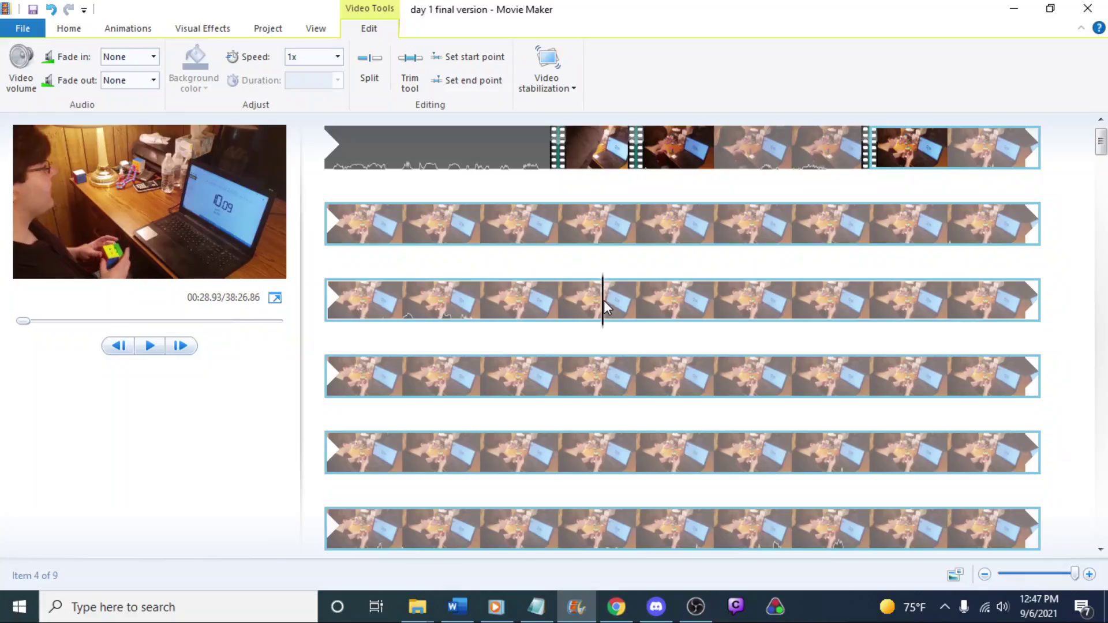
key("l")
key("l")
key("l")
key("l")
key("l")
key("l")
key("l")
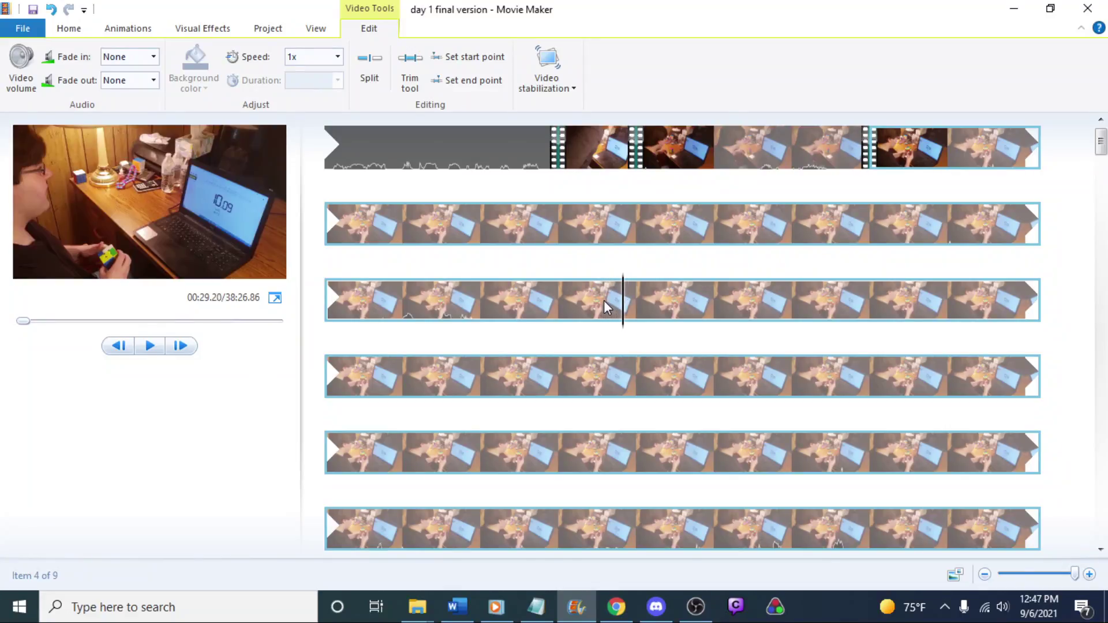
right_click(628, 302)
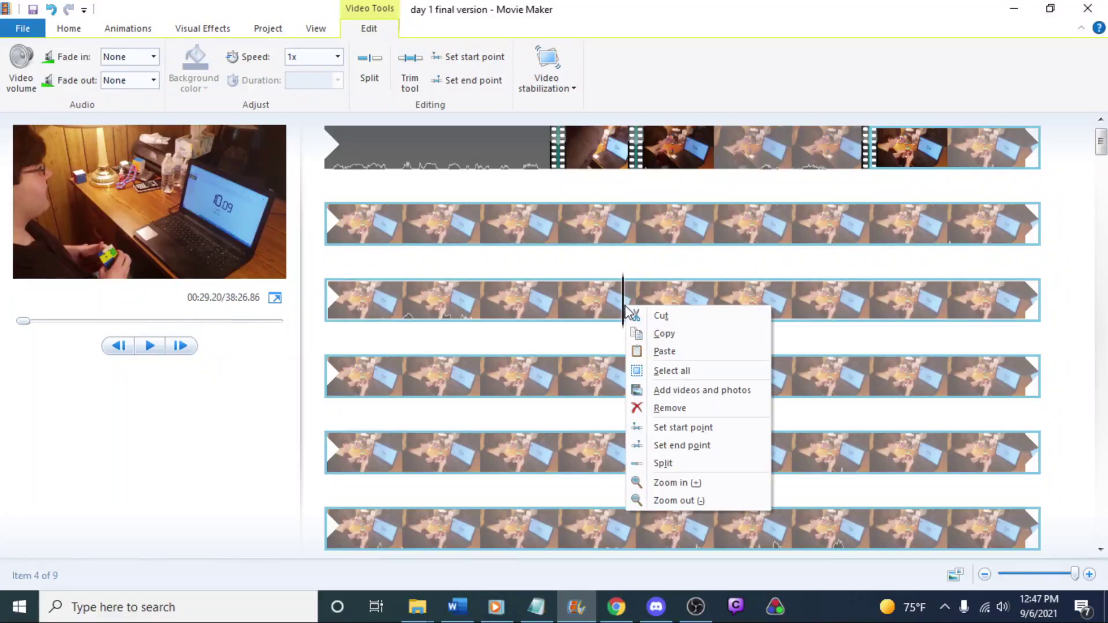
left_click(659, 463)
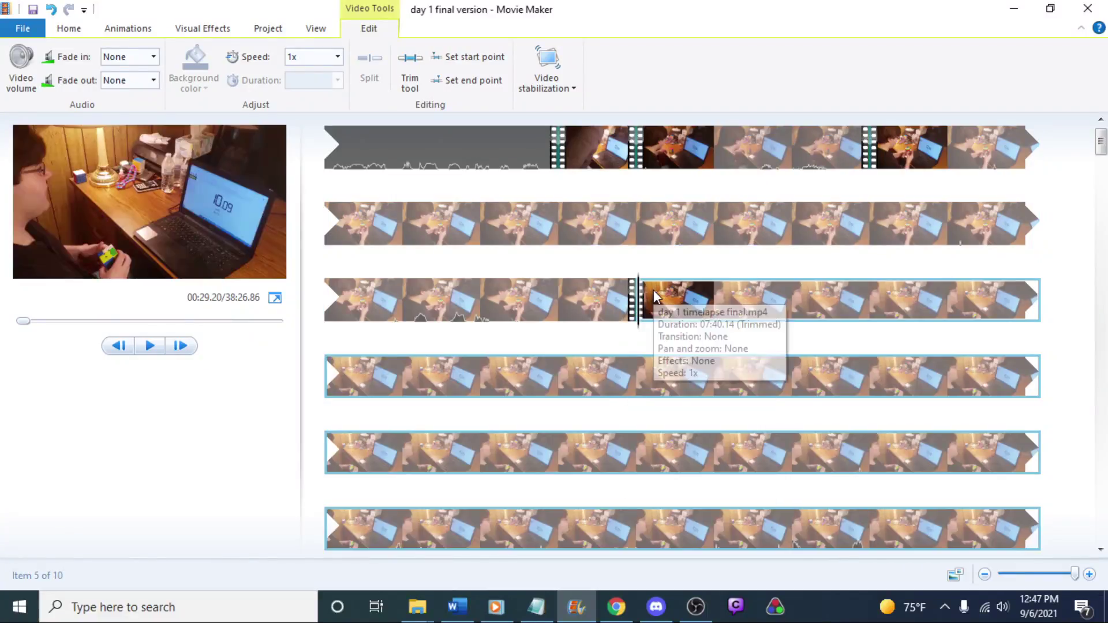
Split the timelapse at 00:36.33, while the laptop shows 10.09, and delete the portion between 00:29.20 and that split
key("space")
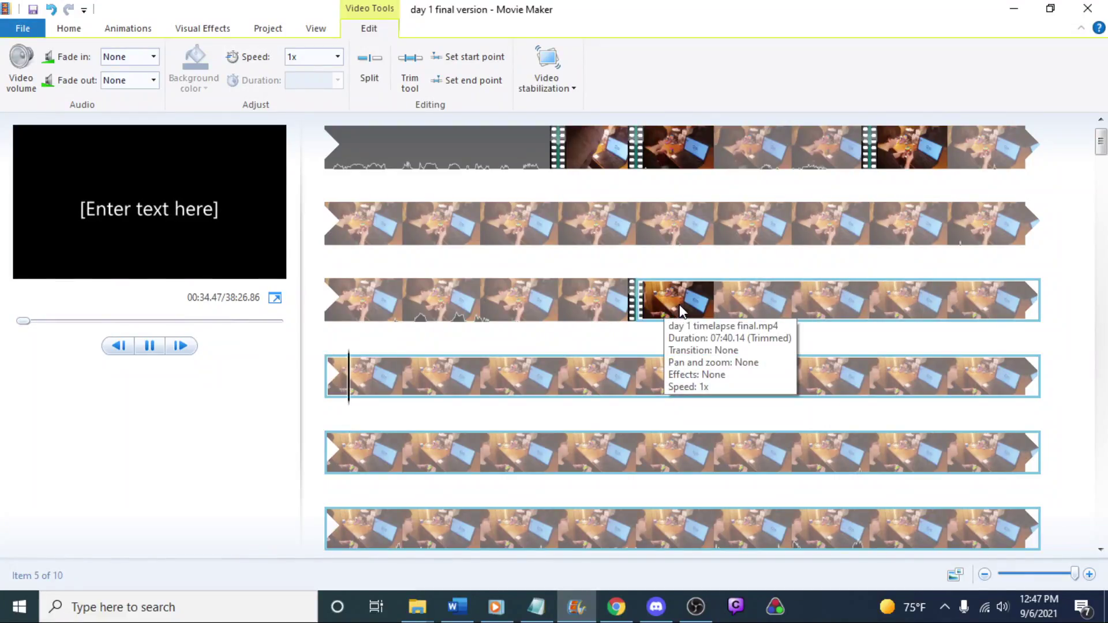
key("space")
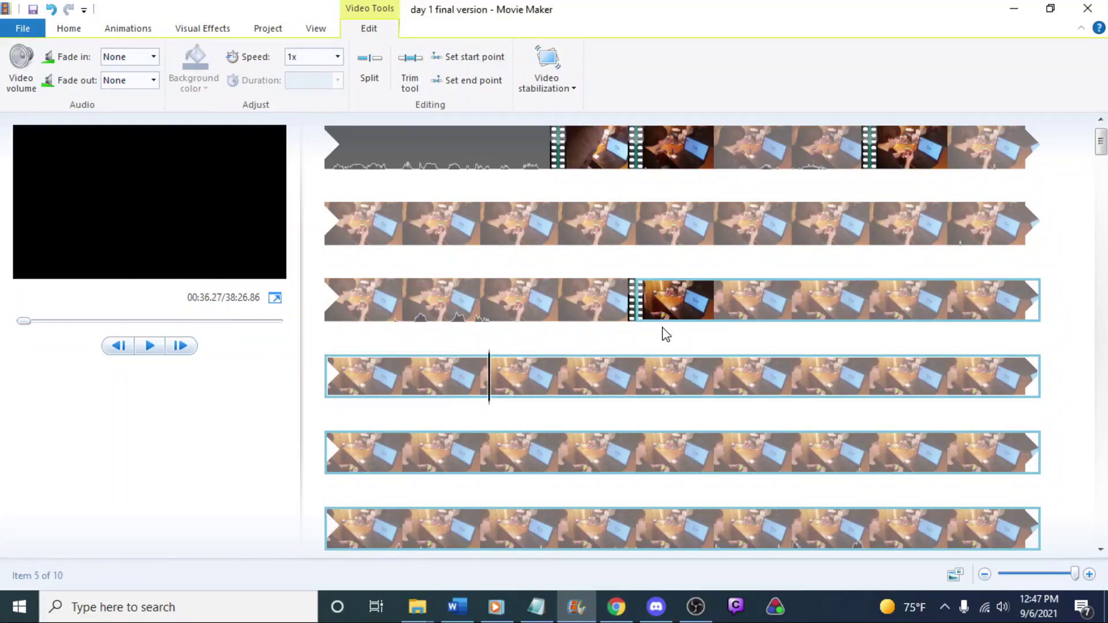
key("Left")
key("Left")
key("Left")
key("Left")
key("Left")
key("Left")
key("Left")
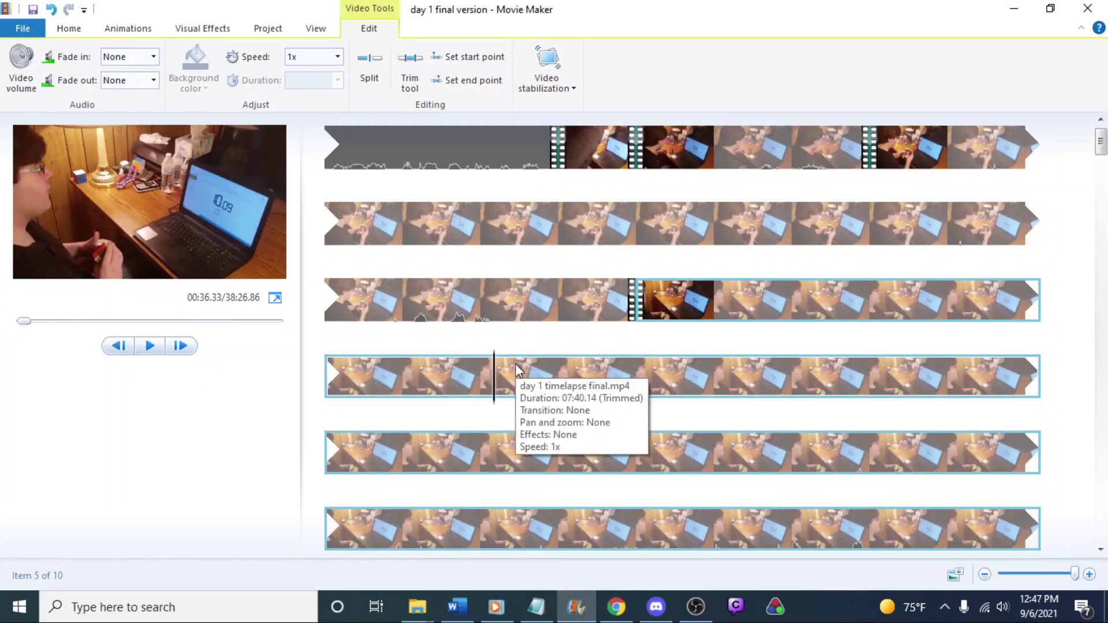
key("Right")
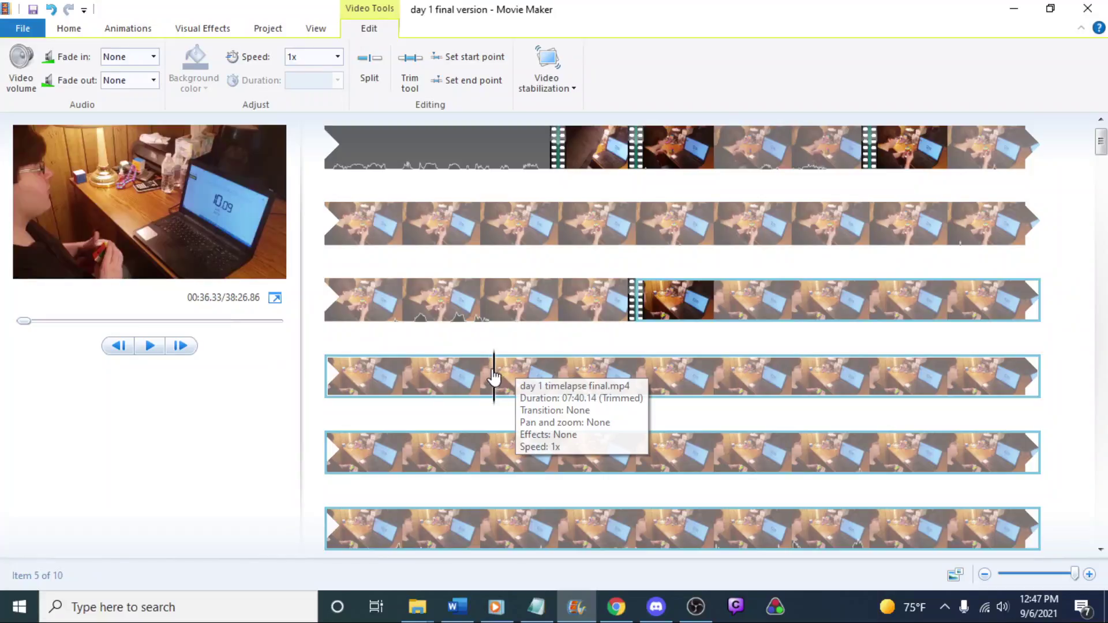
right_click(494, 369)
left_click(531, 526)
left_click(680, 306)
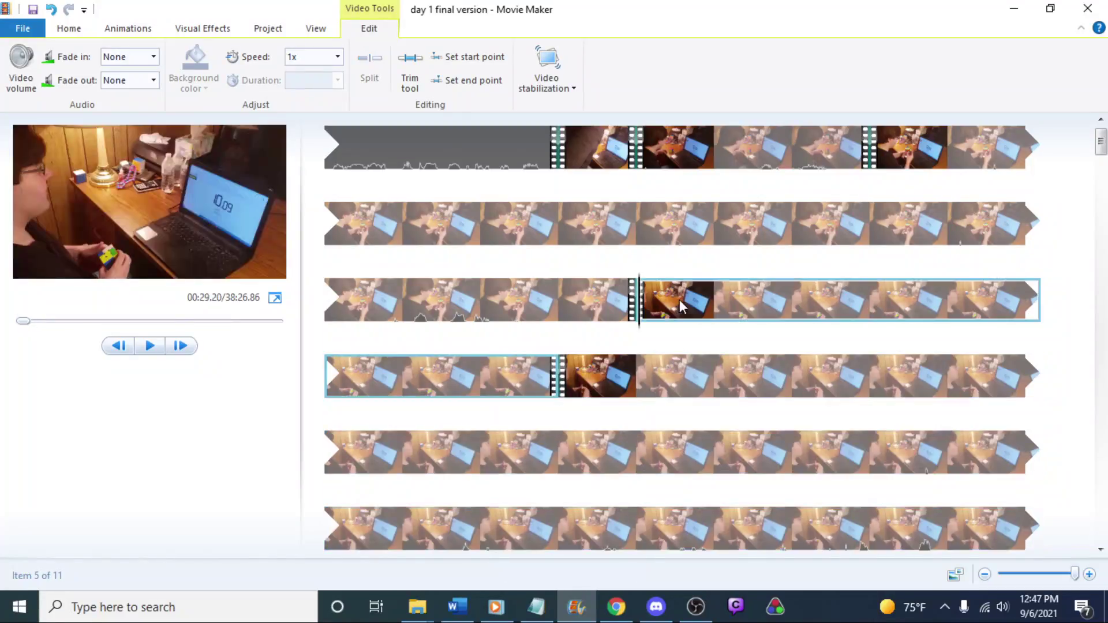
key("Delete")
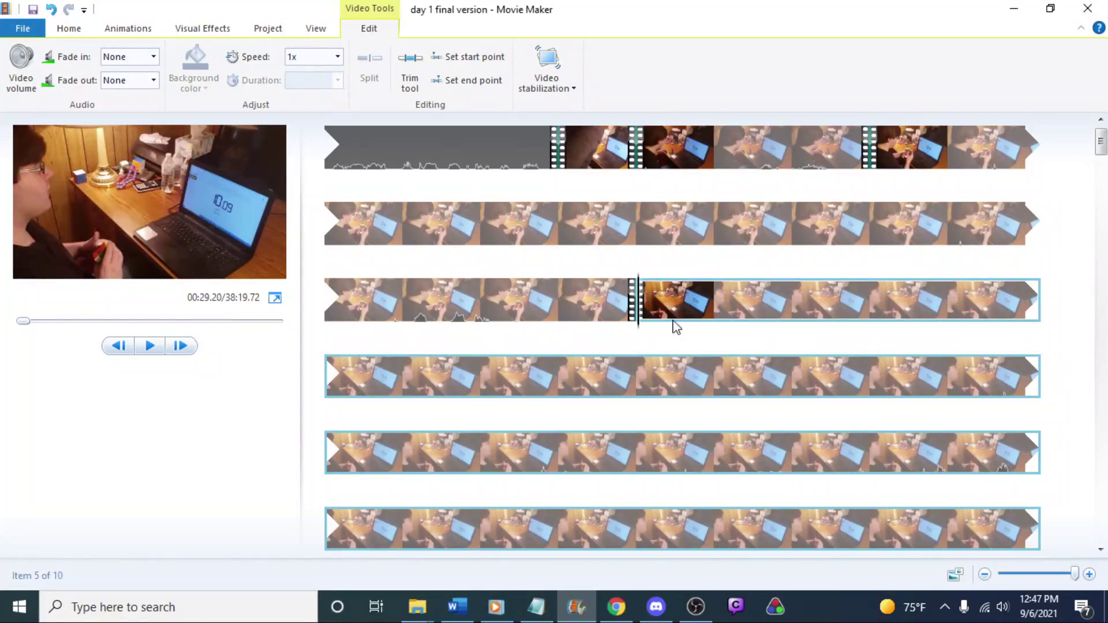
Play the joined cut from 00:29.20 and split the timelapse at 00:34.23, while the laptop shows "solve"
key("space")
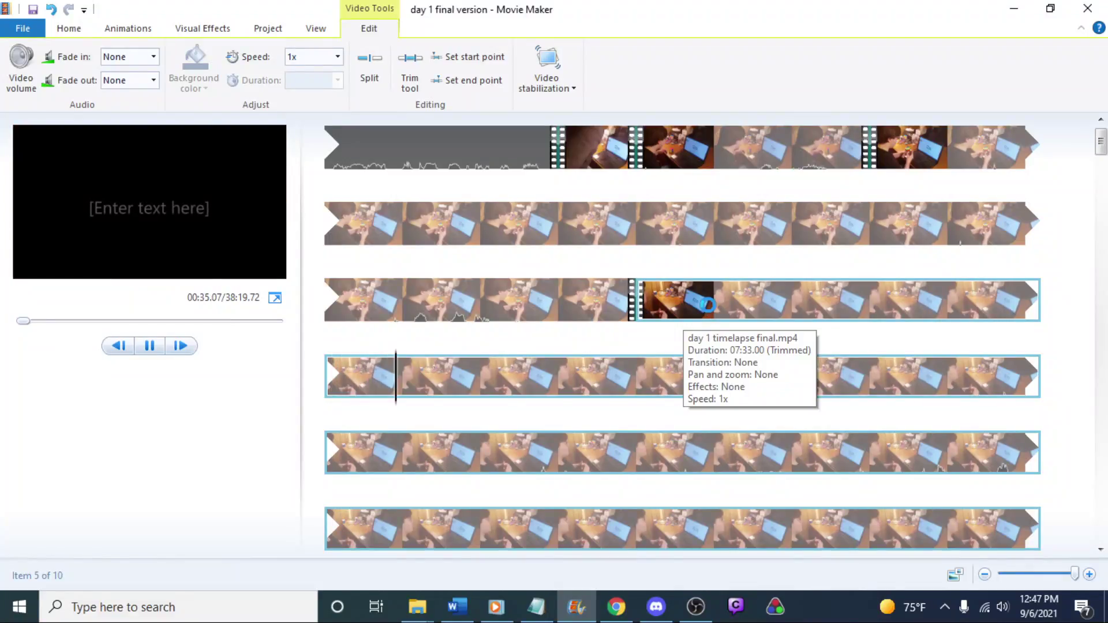
left_click(997, 309)
key("space")
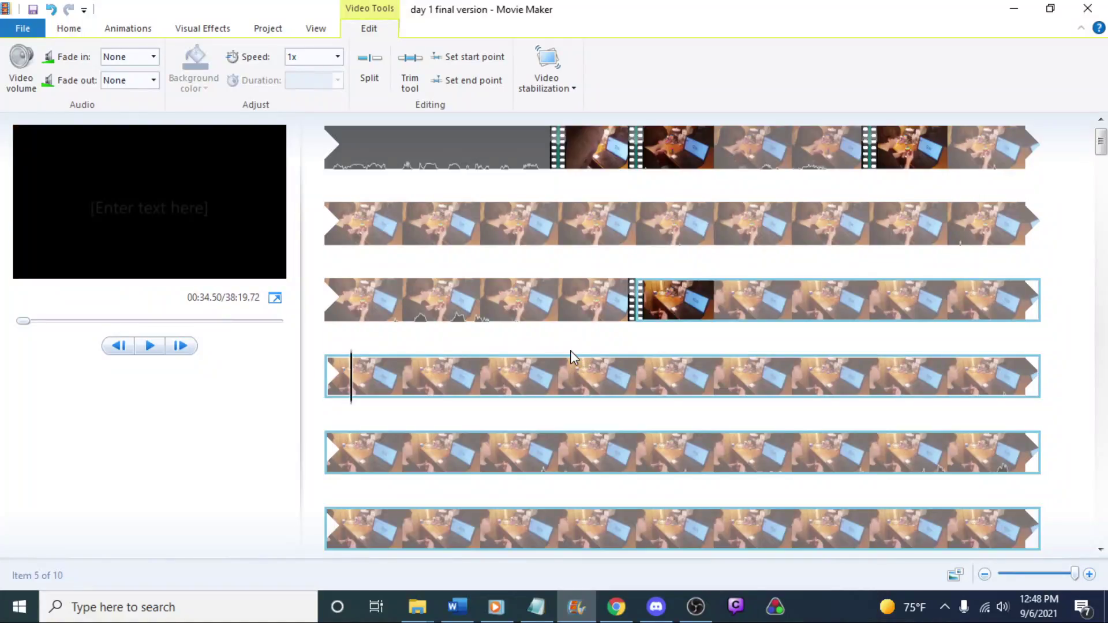
key("Left")
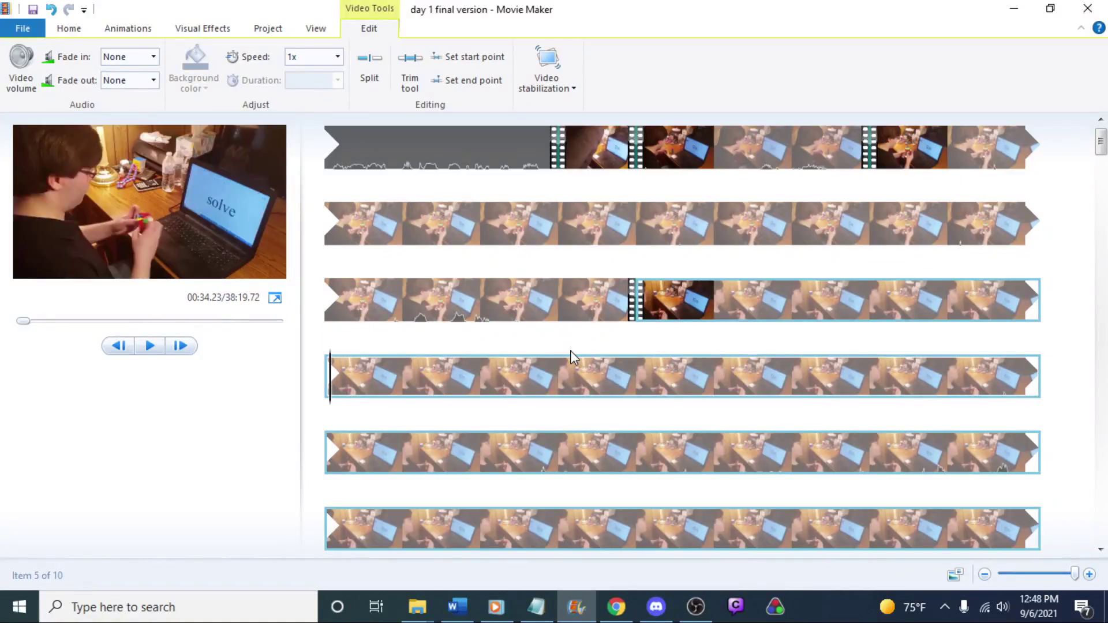
key("Right")
key("Left")
right_click(333, 386)
left_click(386, 540)
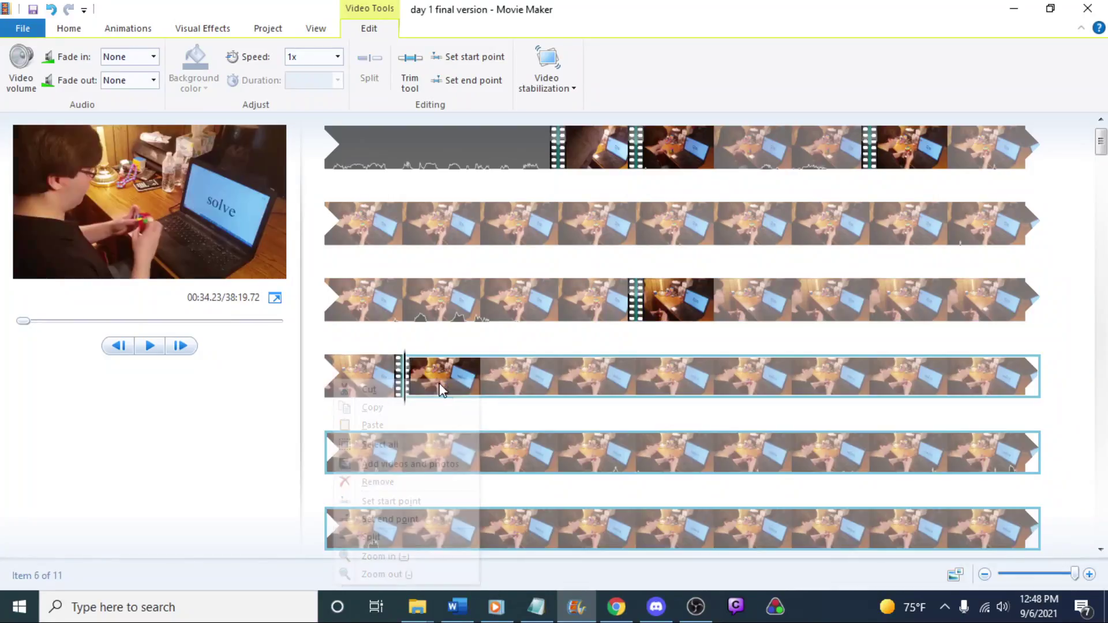
Split the timelapse at 00:41.20, while the laptop shows 7.14, and delete the portion between 00:34.23 and that split
key("space")
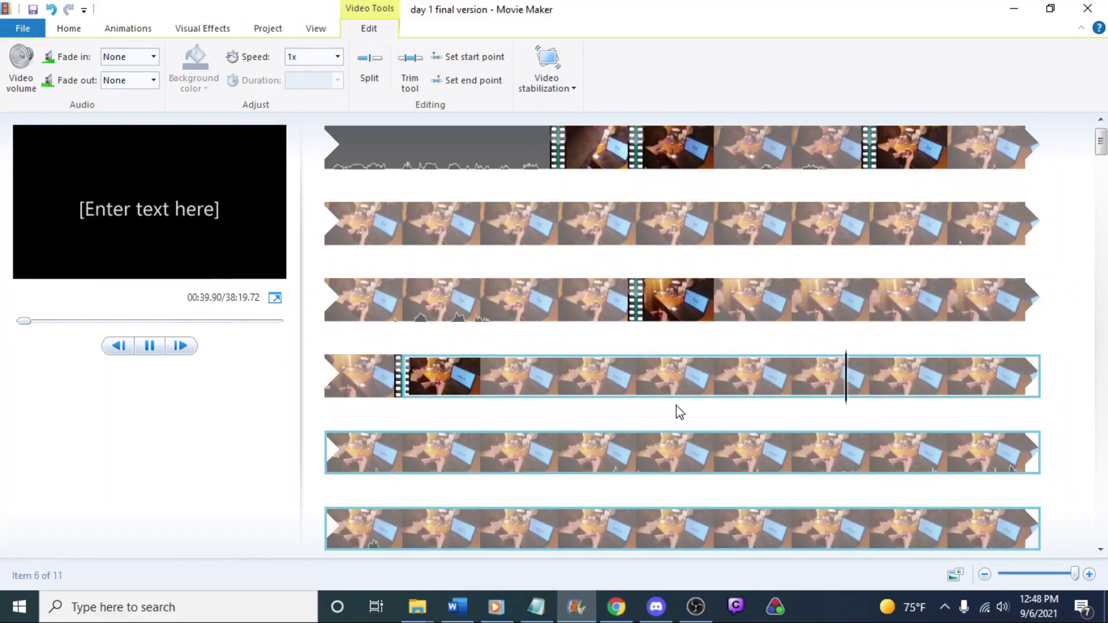
key("space")
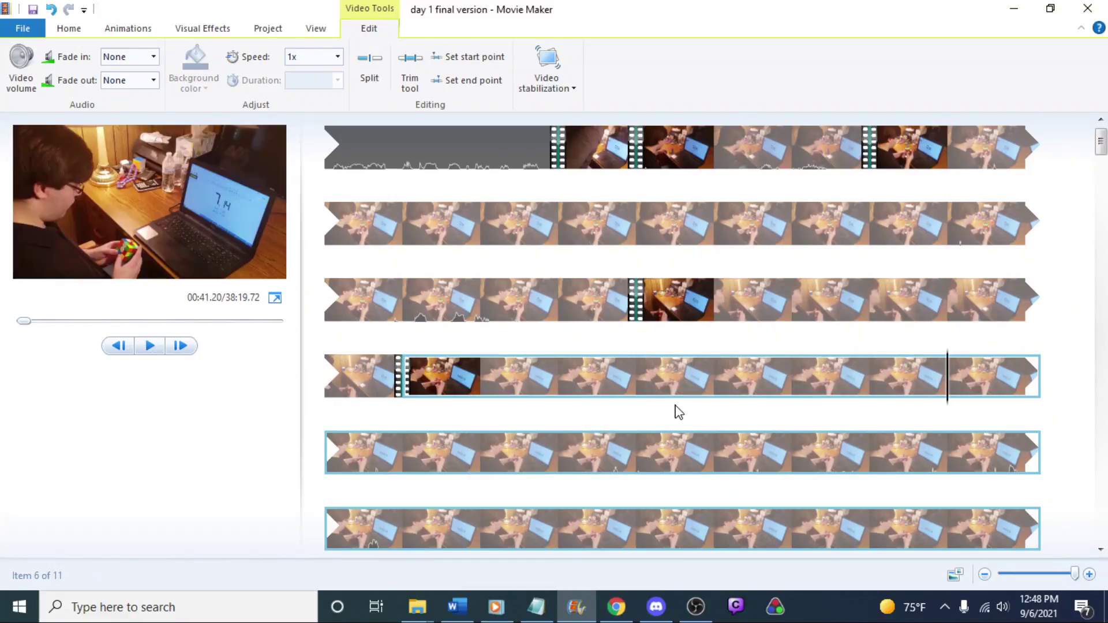
key("j")
key("l")
key("j")
key("l")
right_click(952, 378)
left_click(987, 535)
left_click(484, 378)
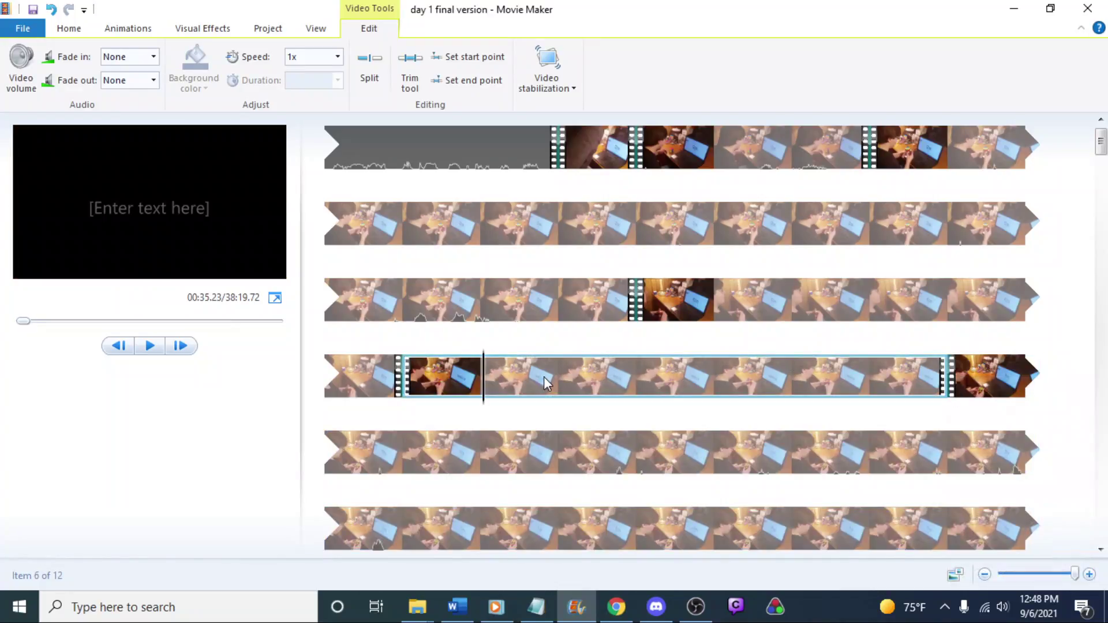
key("Delete")
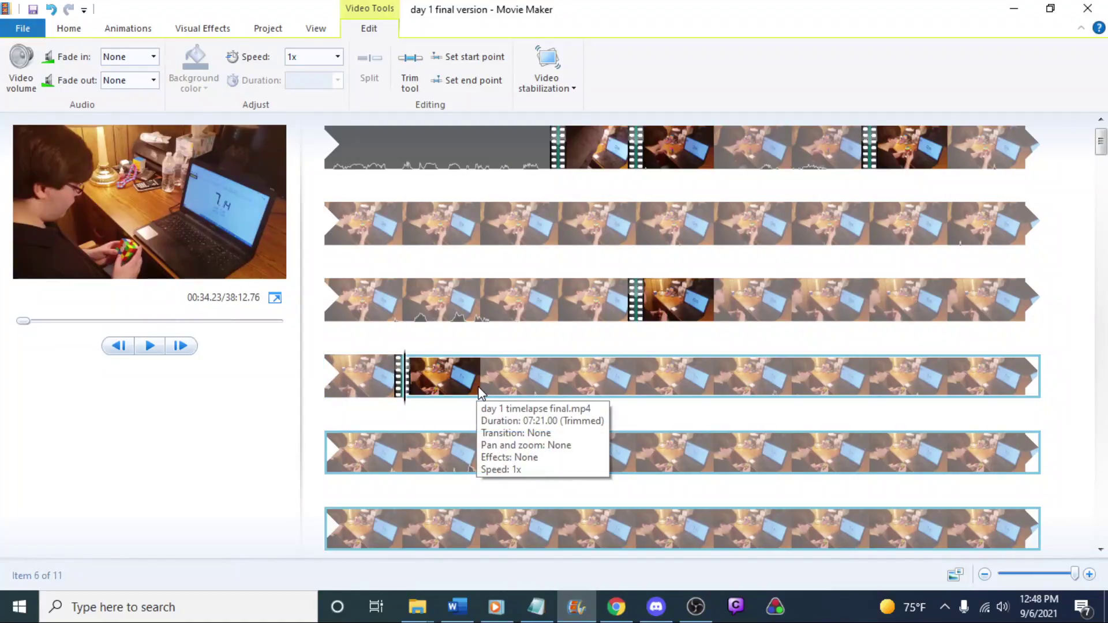
Replay the timelapse across the cut at 00:34.23 to check how the two joined portions flow together
key("space")
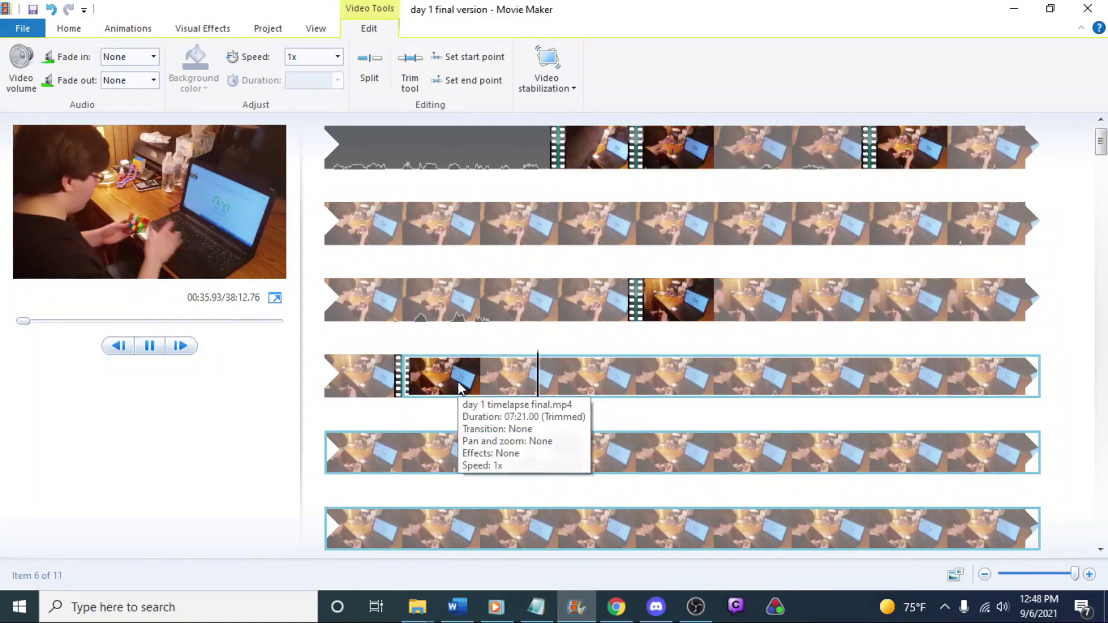
key("space")
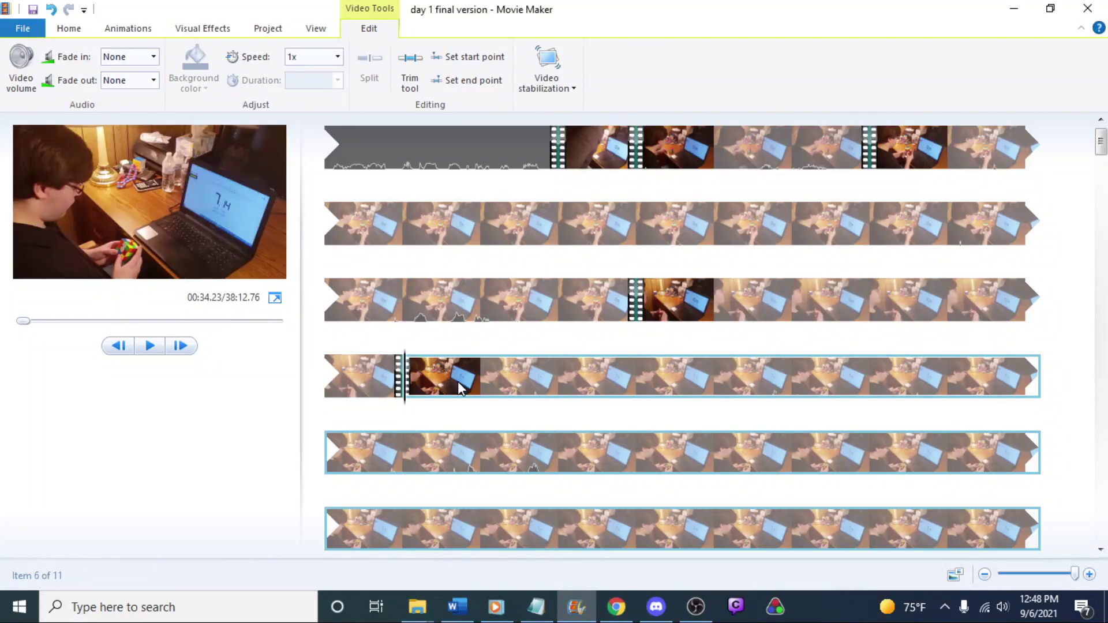
left_click(556, 317)
key("space")
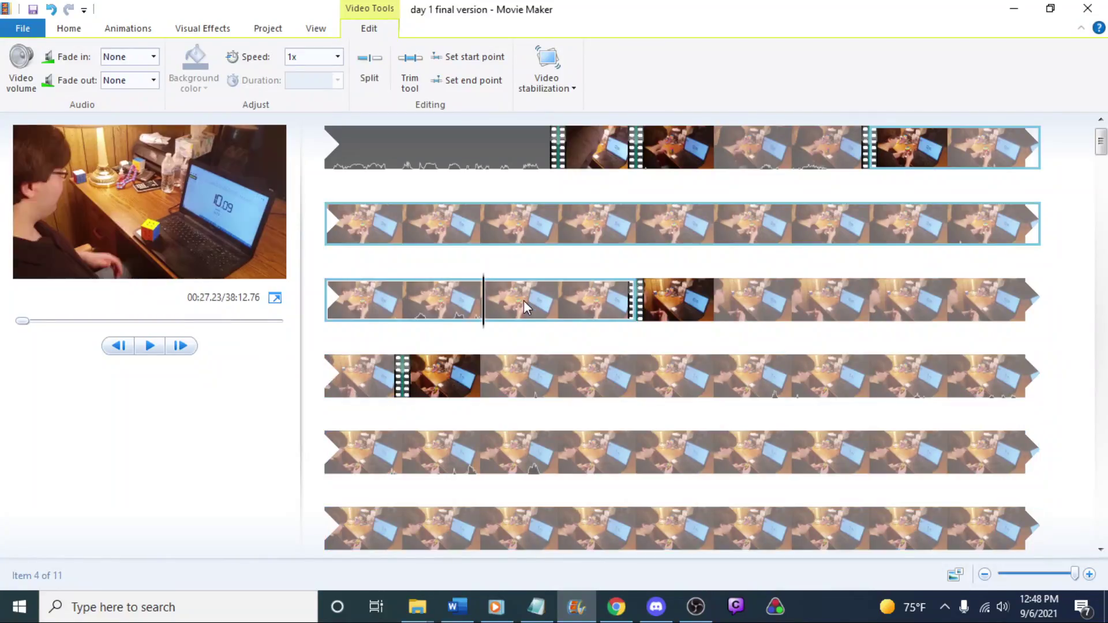
left_click(478, 363)
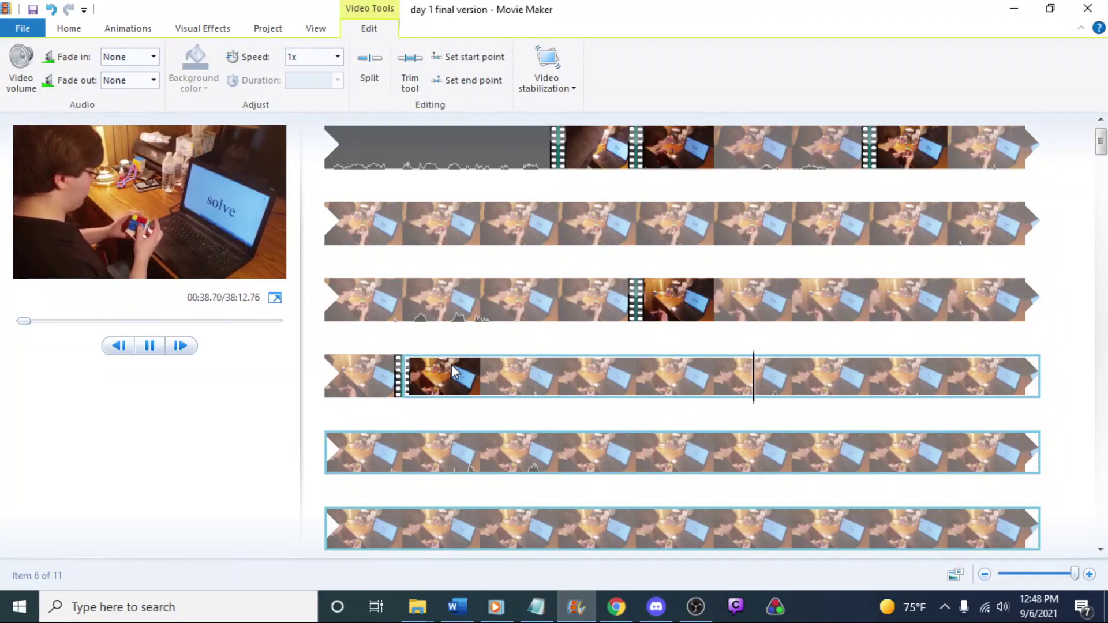
left_click(450, 374)
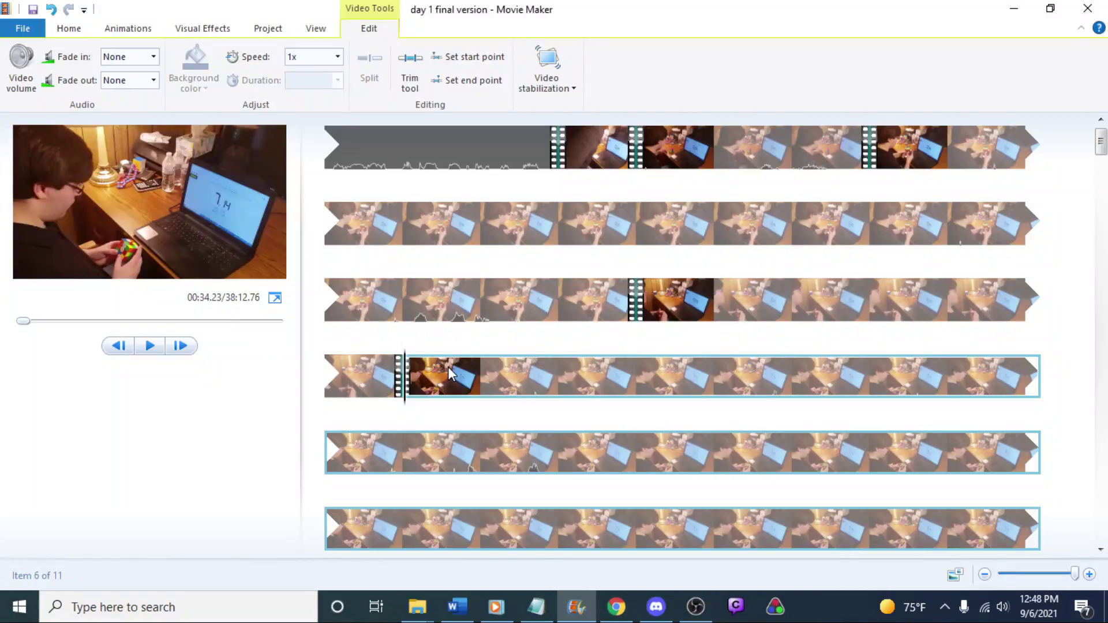
key("space")
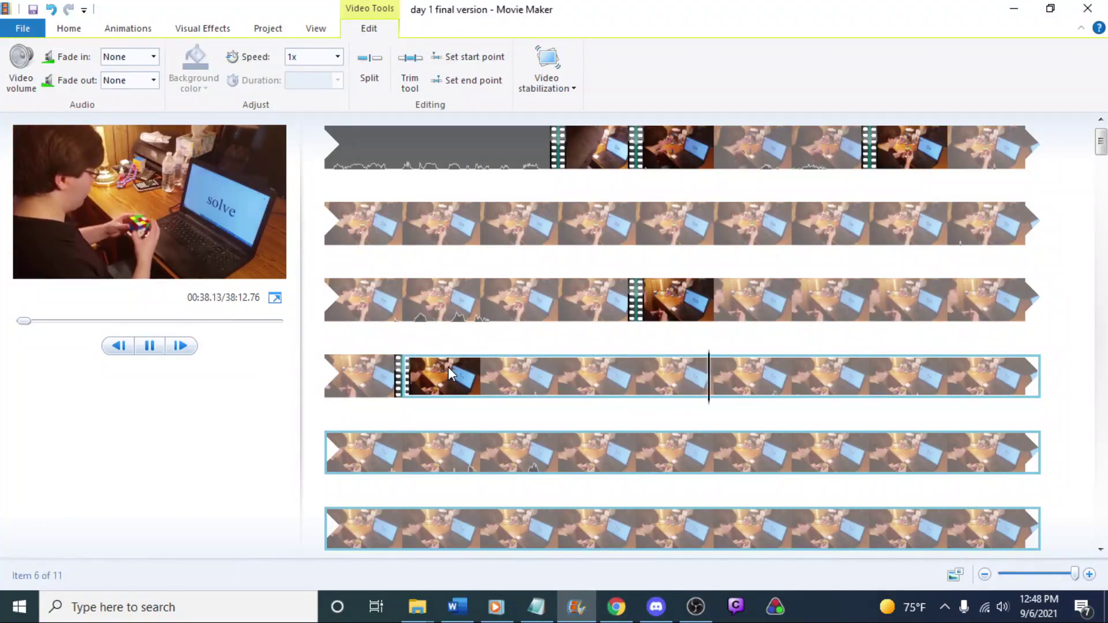
left_click(337, 386)
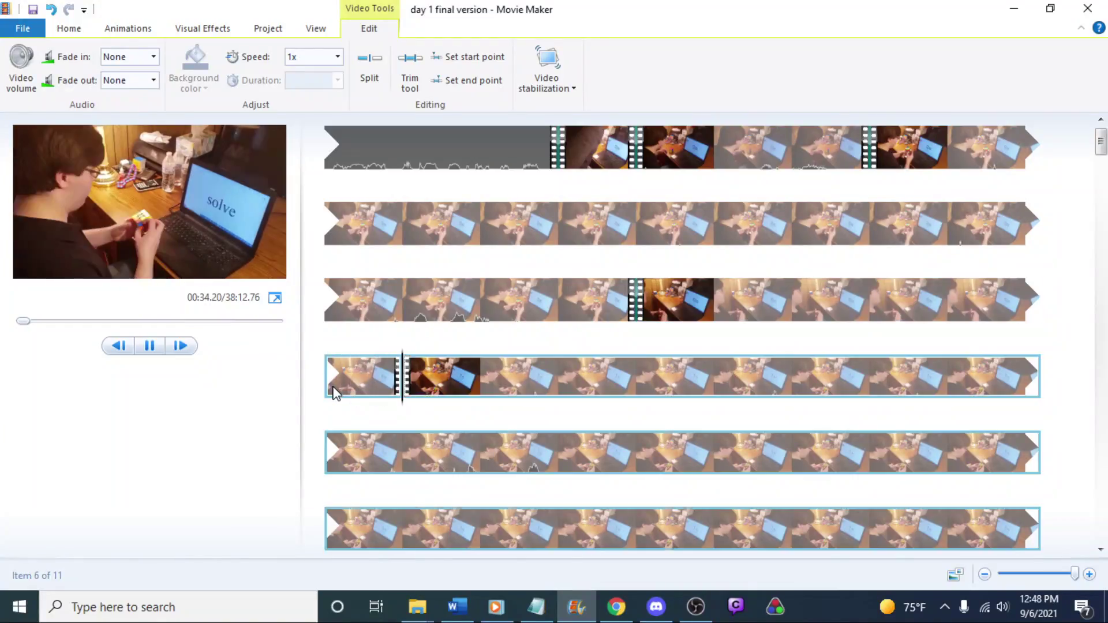
left_click(338, 376)
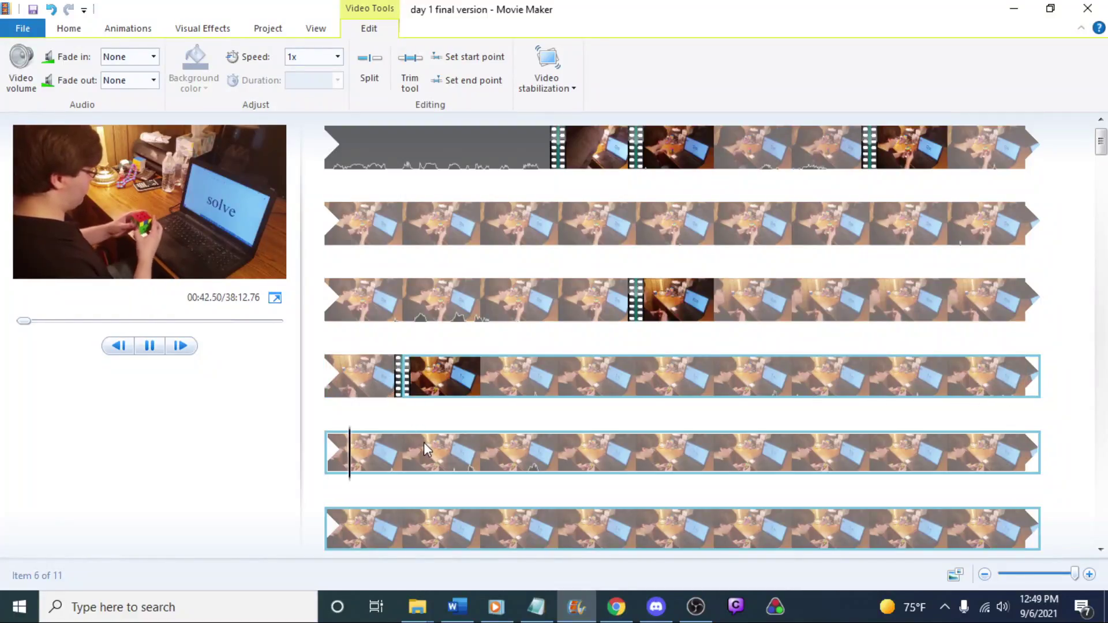
Split the timelapse at 00:44.93, when the laptop shows 7.87 after the solve
left_click(489, 442)
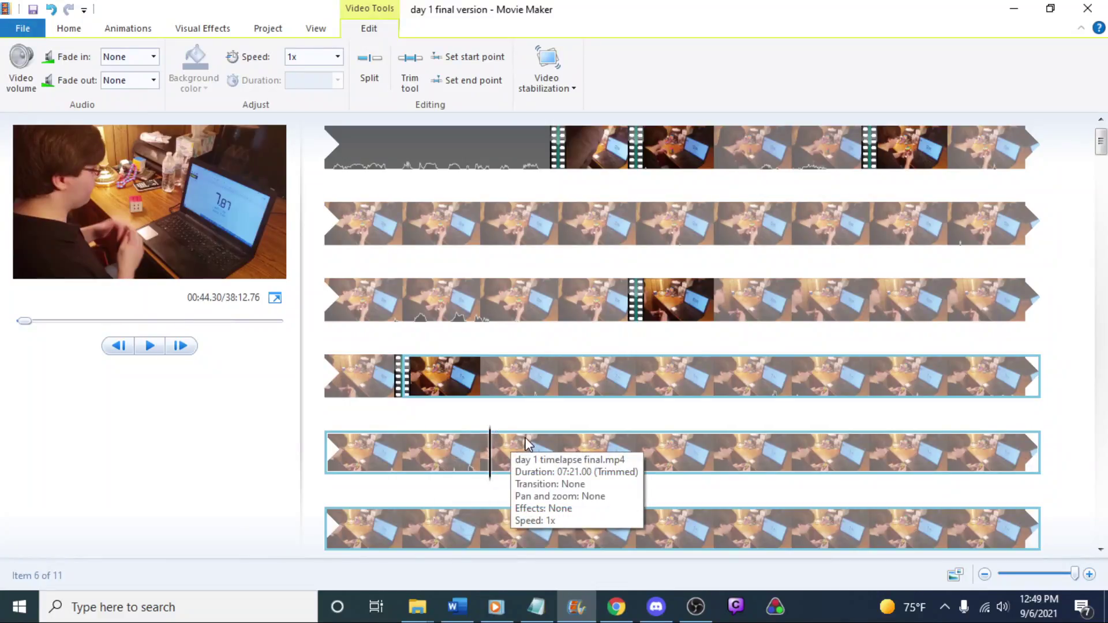
left_click(492, 445)
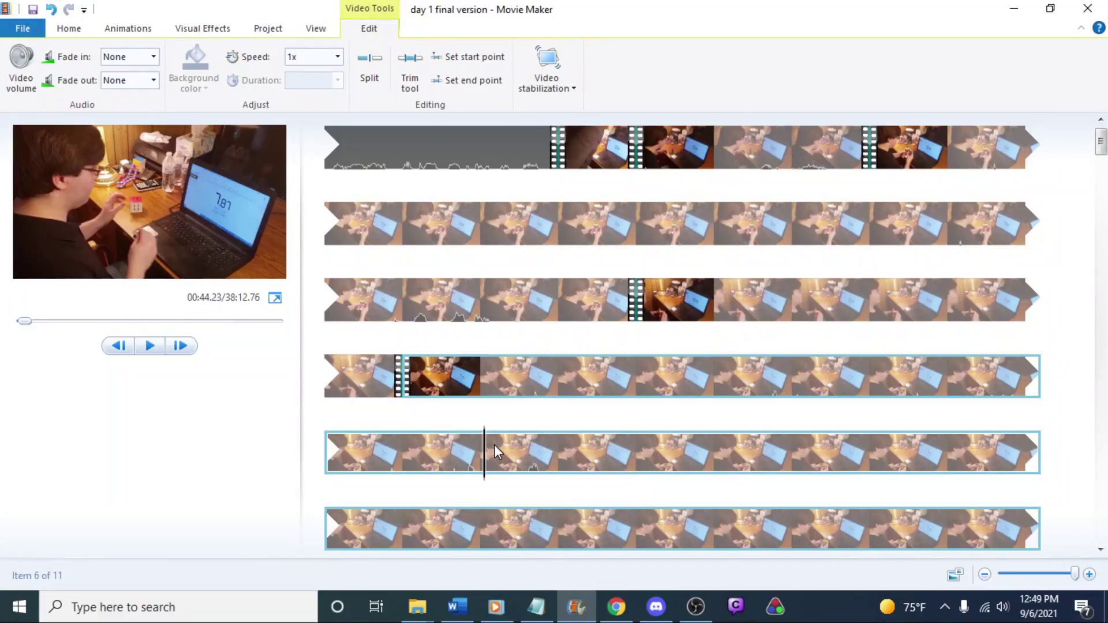
key("space")
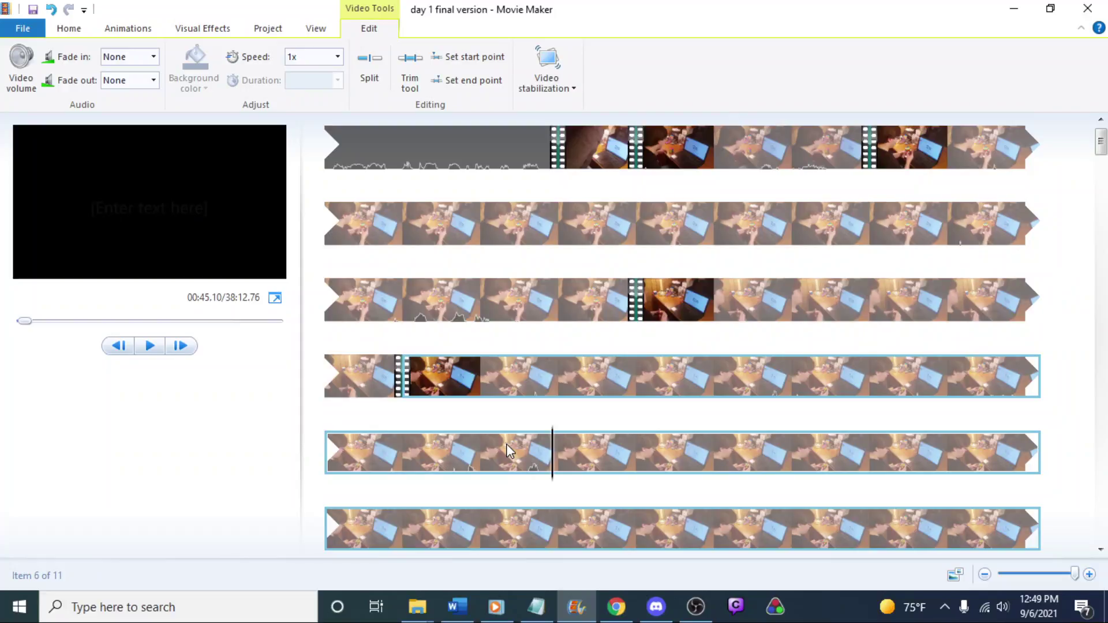
key("space")
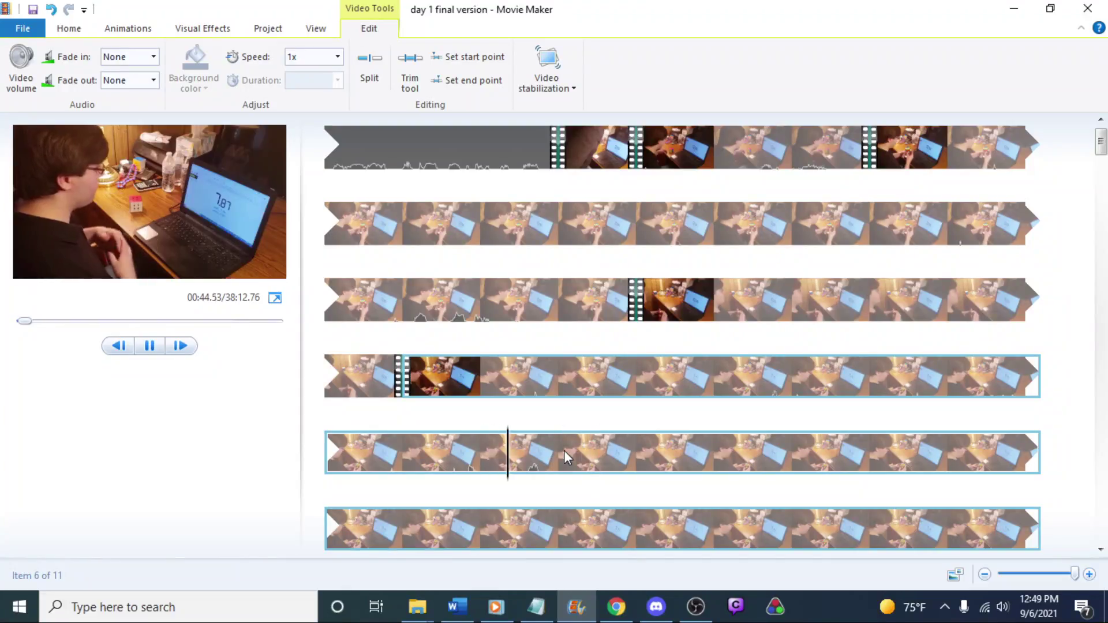
key("space")
key("l")
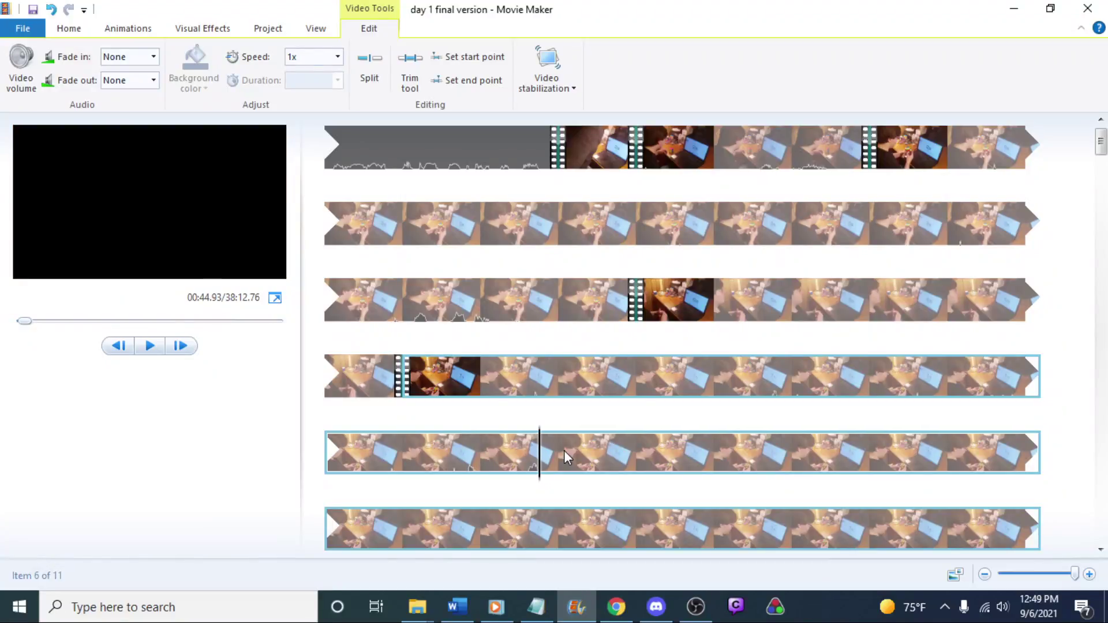
right_click(545, 462)
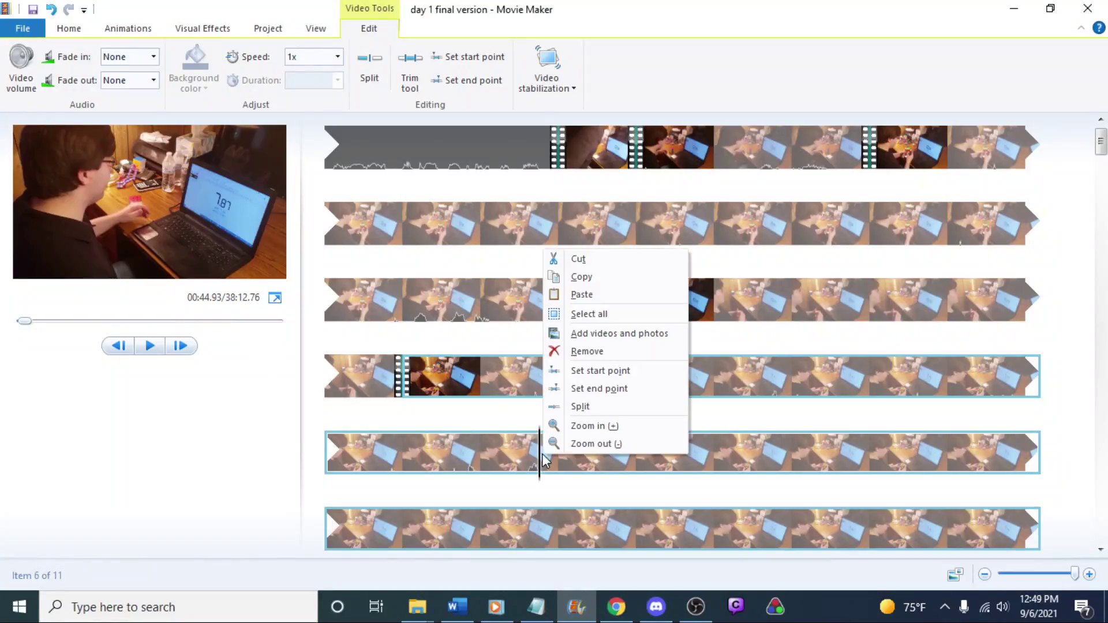
left_click(586, 408)
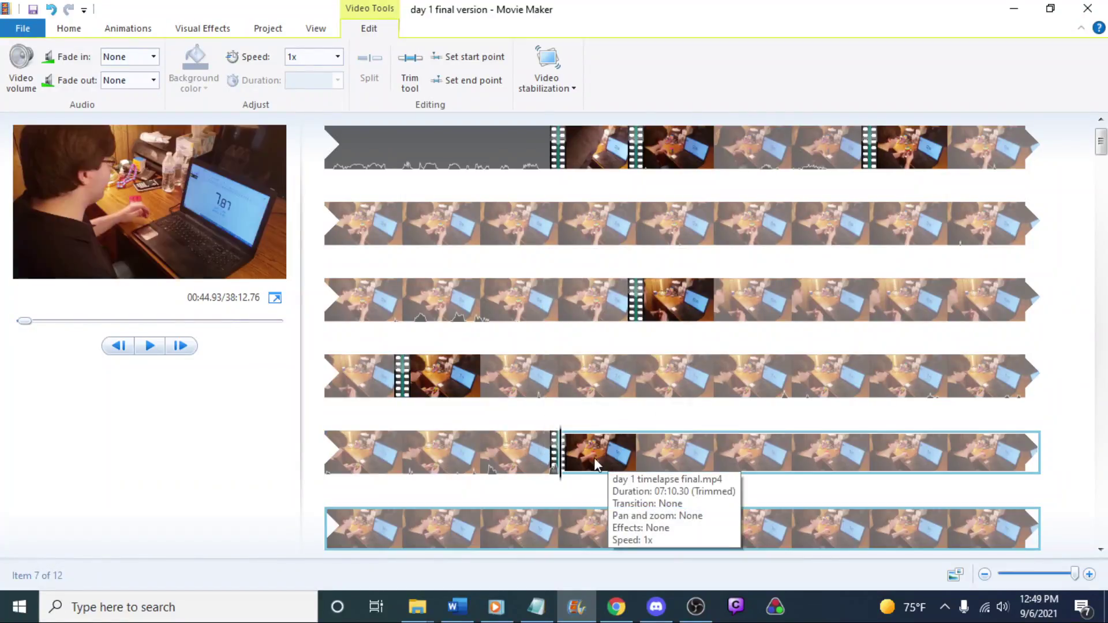
Split the timelapse at 00:52.00, while the person's hand is at the laptop, and delete the portion between 00:44.93 and that split
key("space")
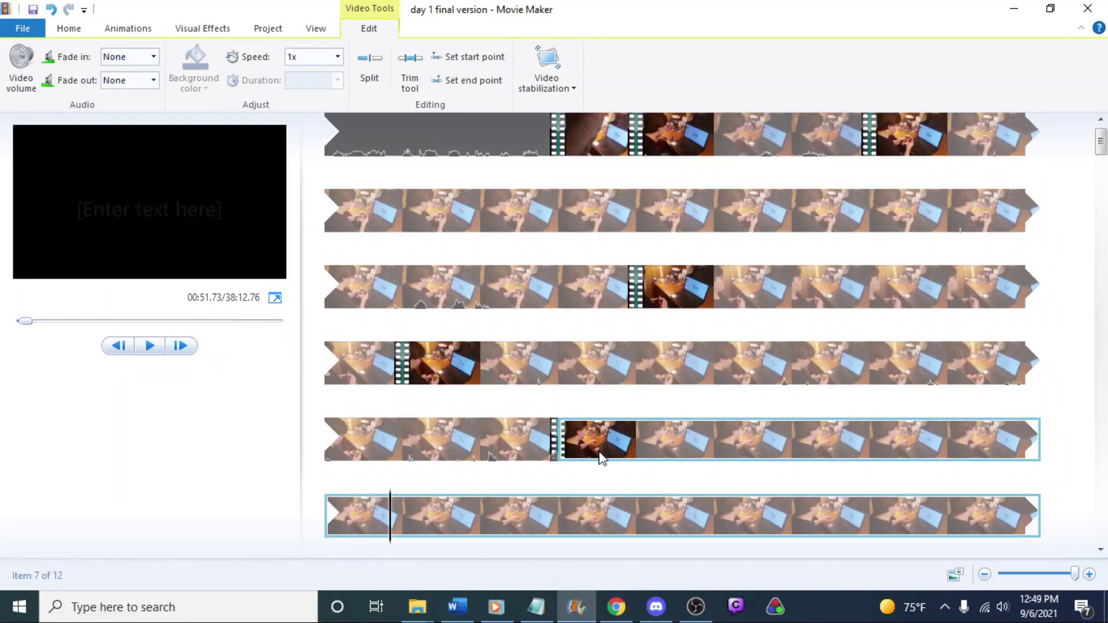
key("space")
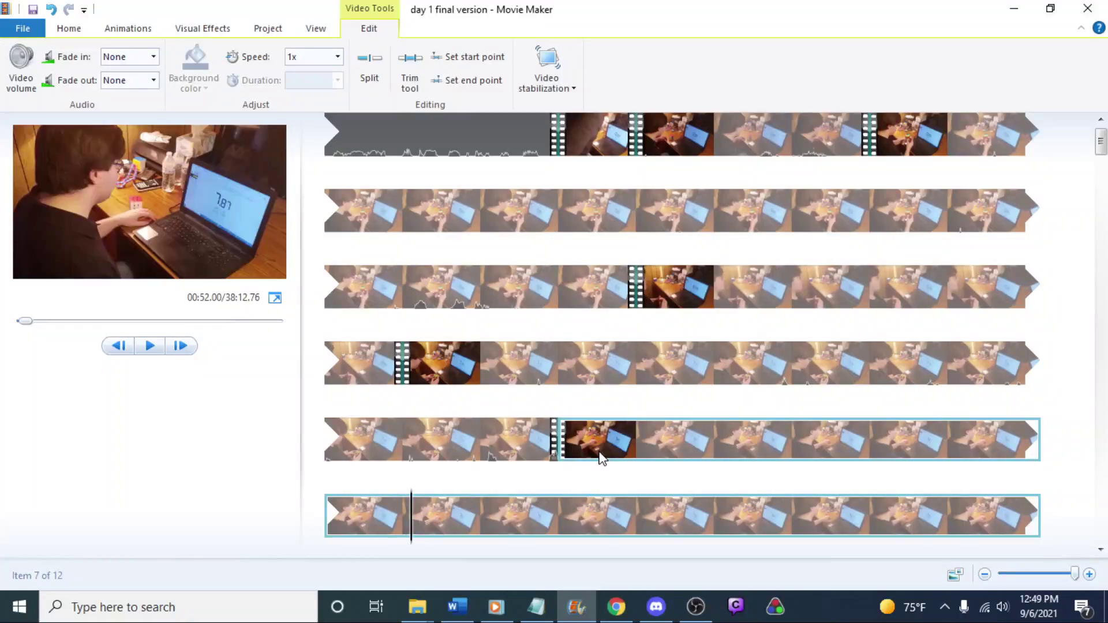
right_click(410, 516)
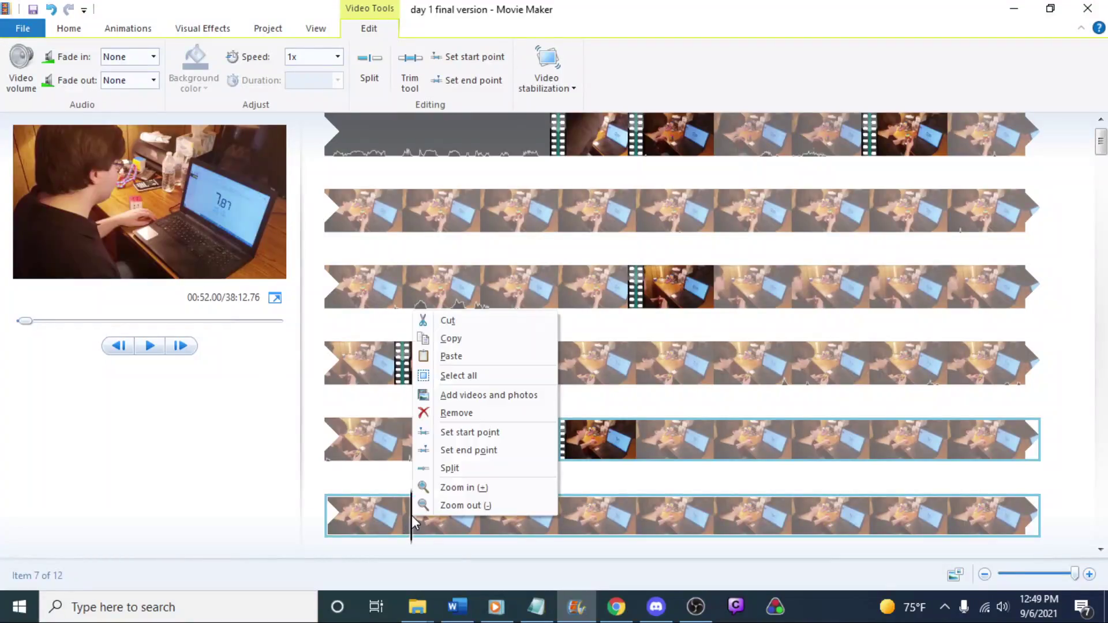
left_click(448, 468)
left_click(602, 438)
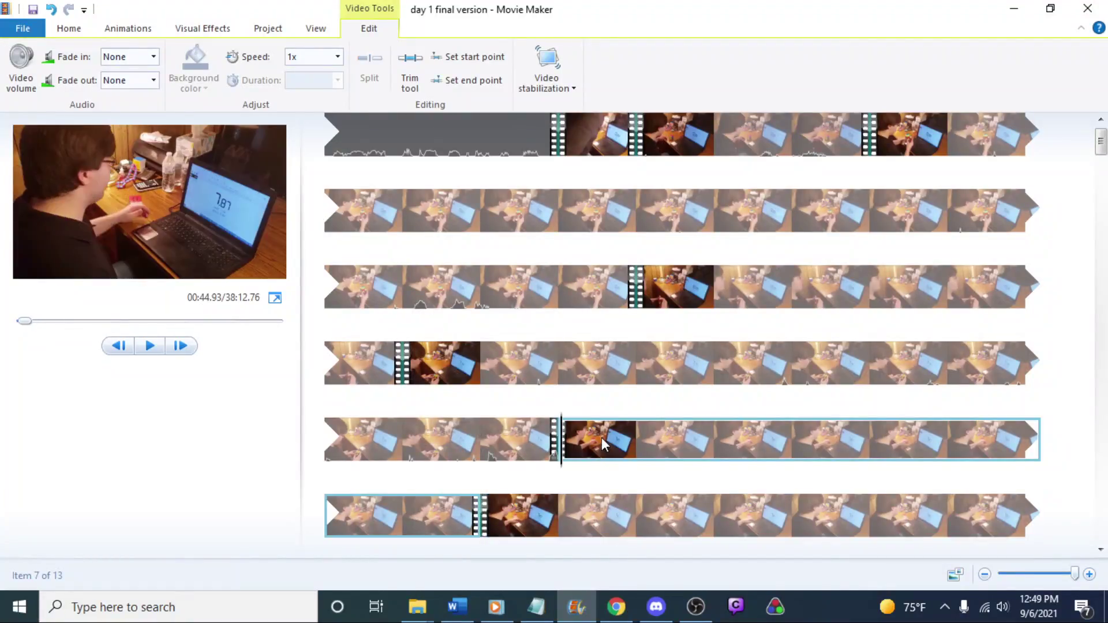
key("Delete")
Replay the timelapse across the cut at 00:44.93 and split it at 00:49.97, where the current solve ends
left_click(535, 437)
key("space")
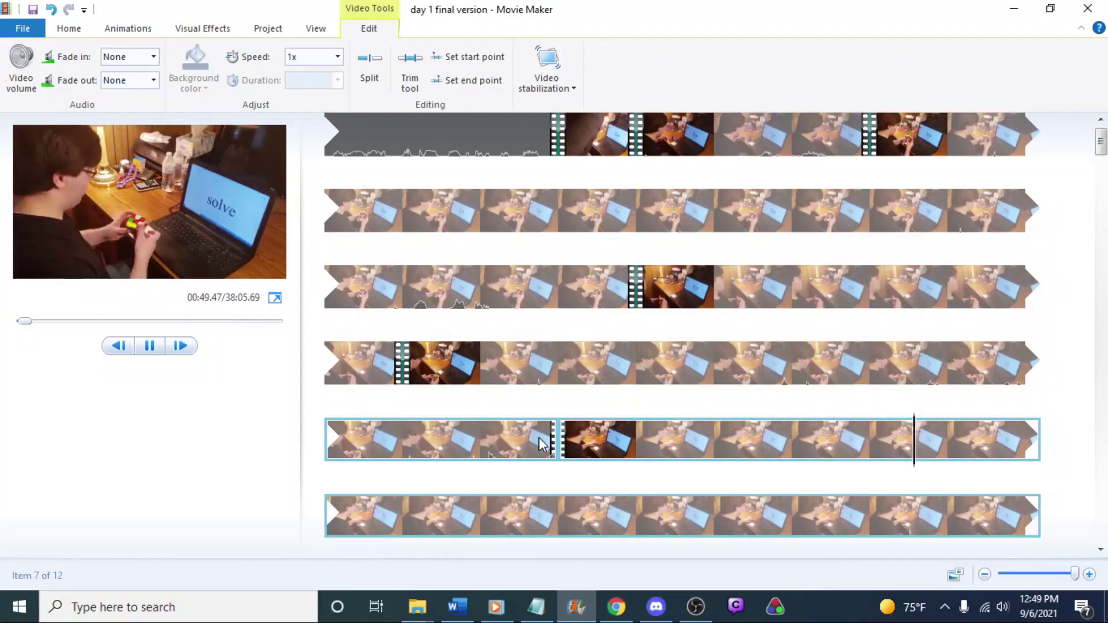
key("space")
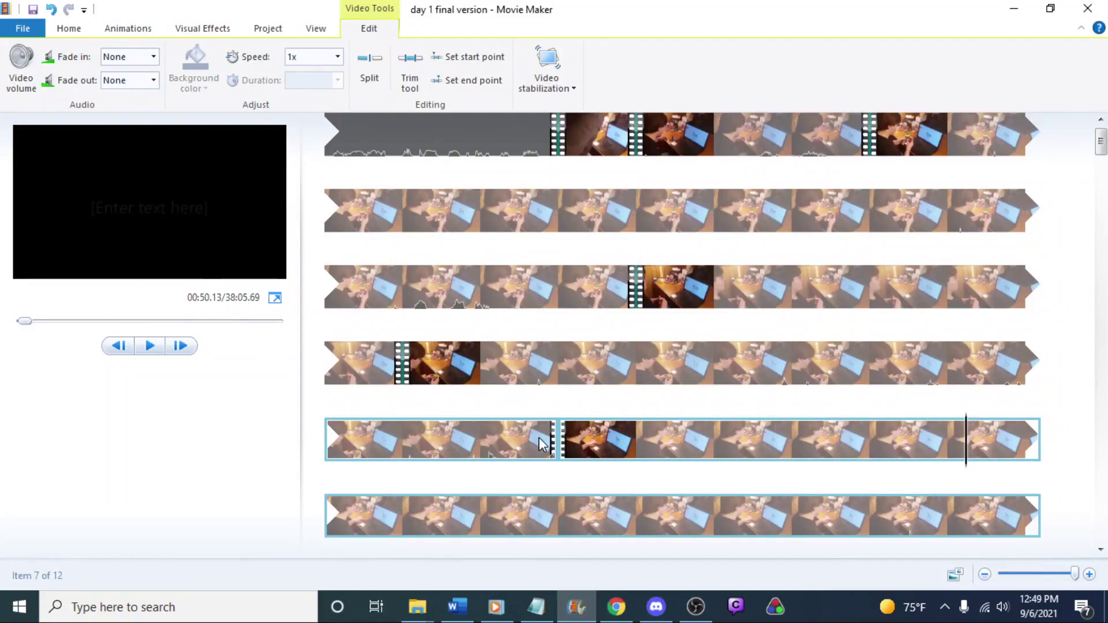
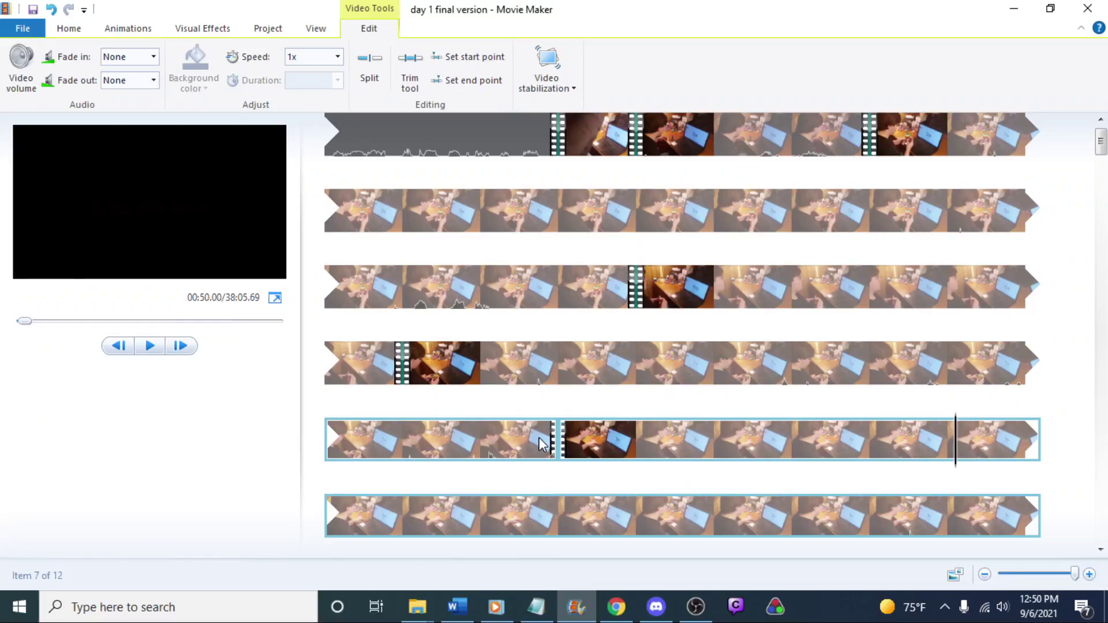
key("j")
key("l")
key("j")
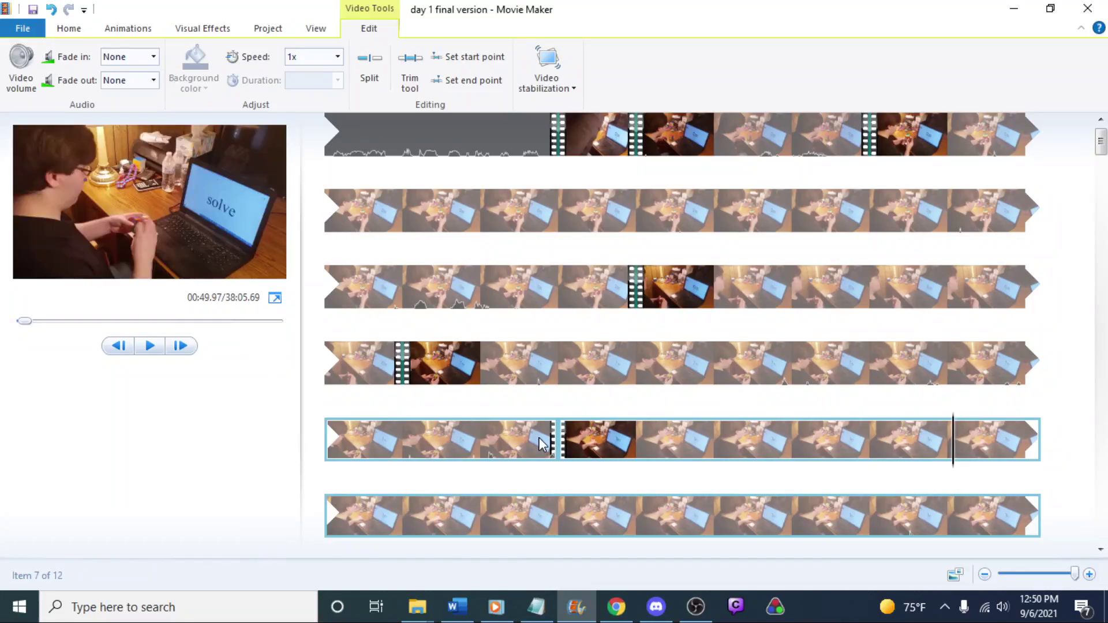
key("l")
key("j")
key("l")
key("j")
left_click(539, 437, "ctrl")
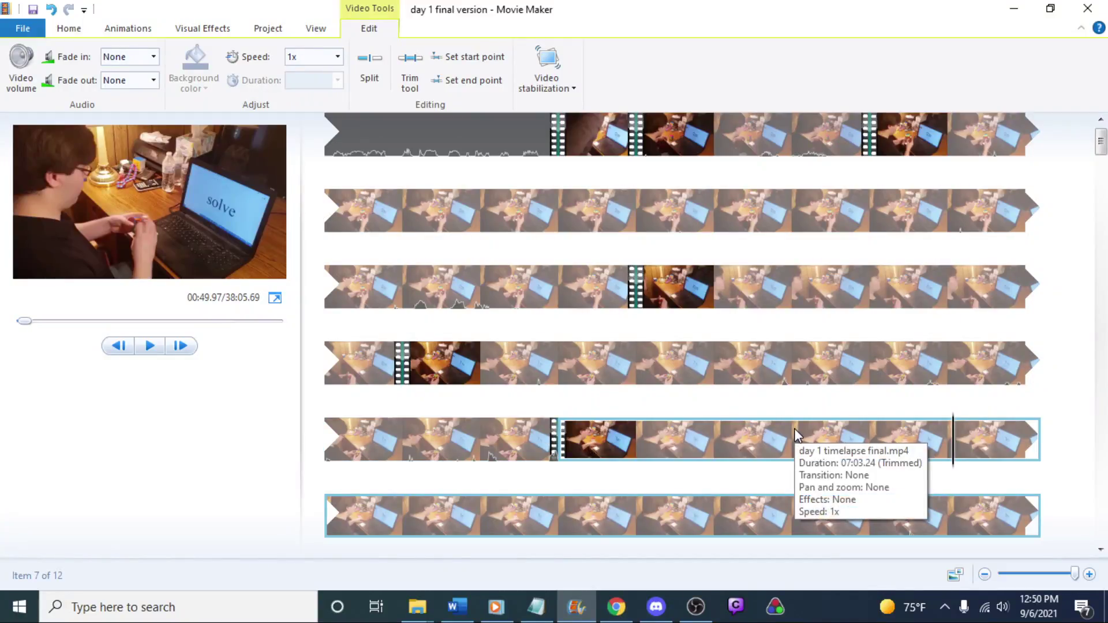
key("l")
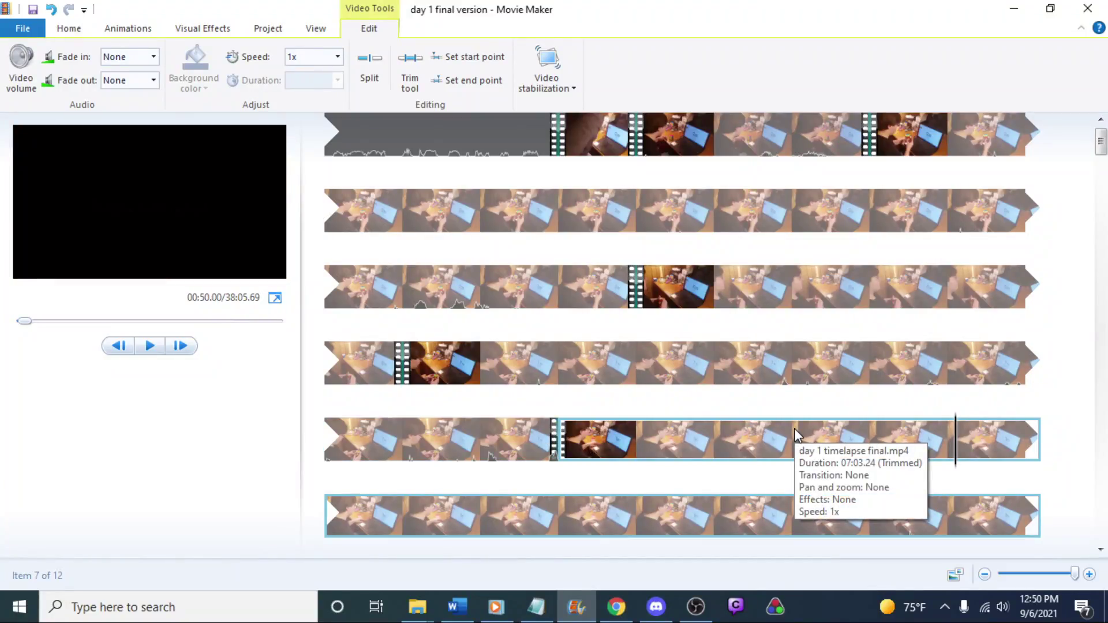
key("j")
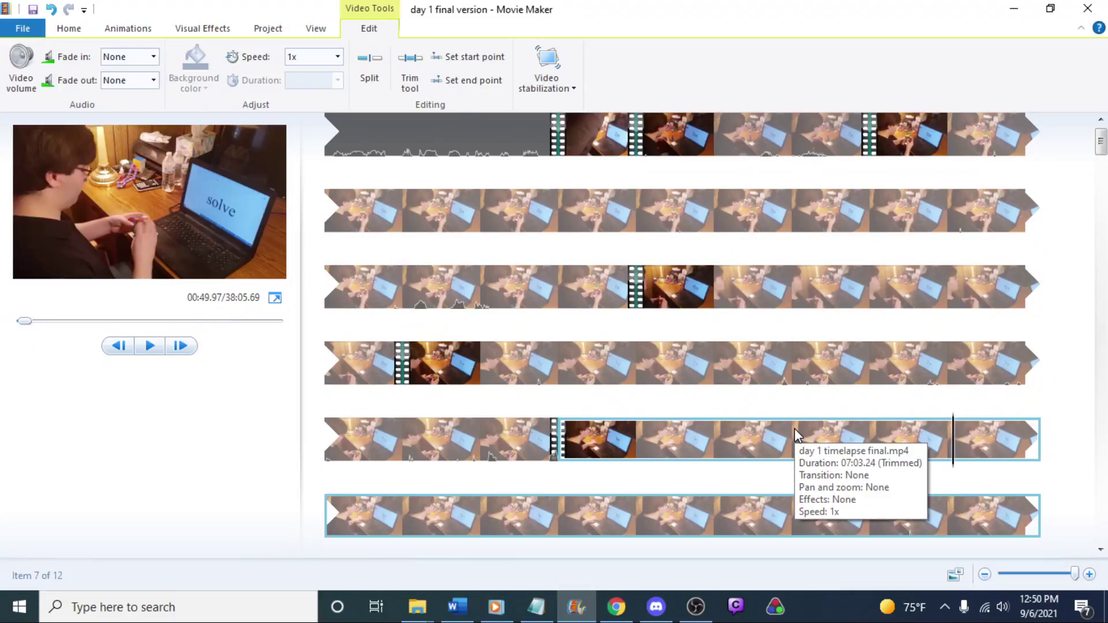
right_click(955, 446)
left_click(988, 393)
left_click(985, 425)
Check the timelapse frames just before and after the split at 00:49.97
key("space")
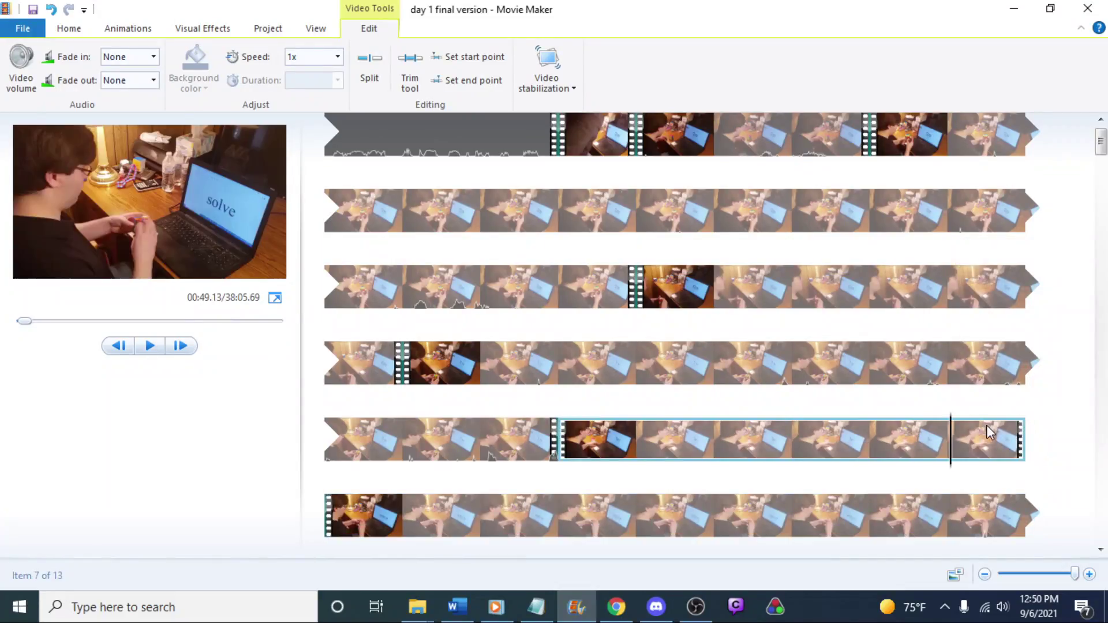
left_click(328, 524)
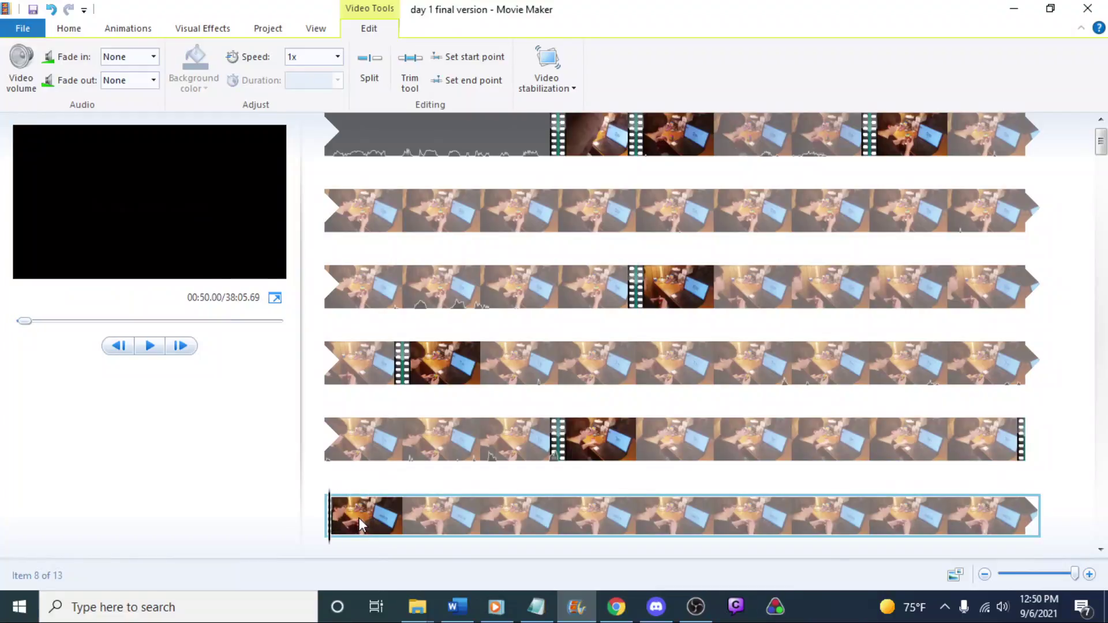
left_click(1006, 434)
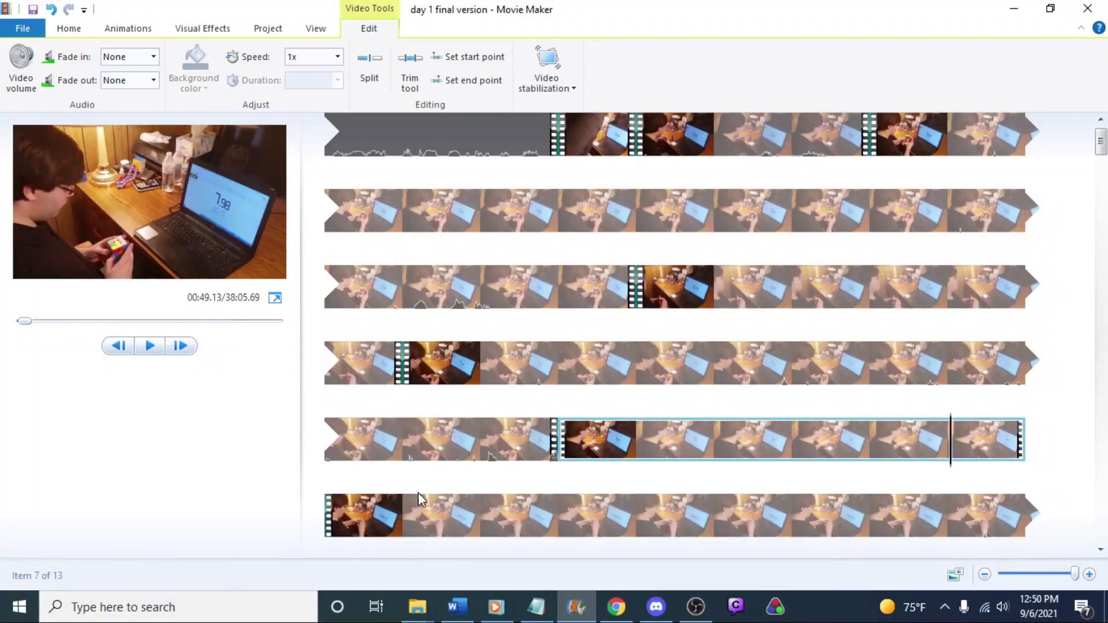
left_click(344, 512)
key("j")
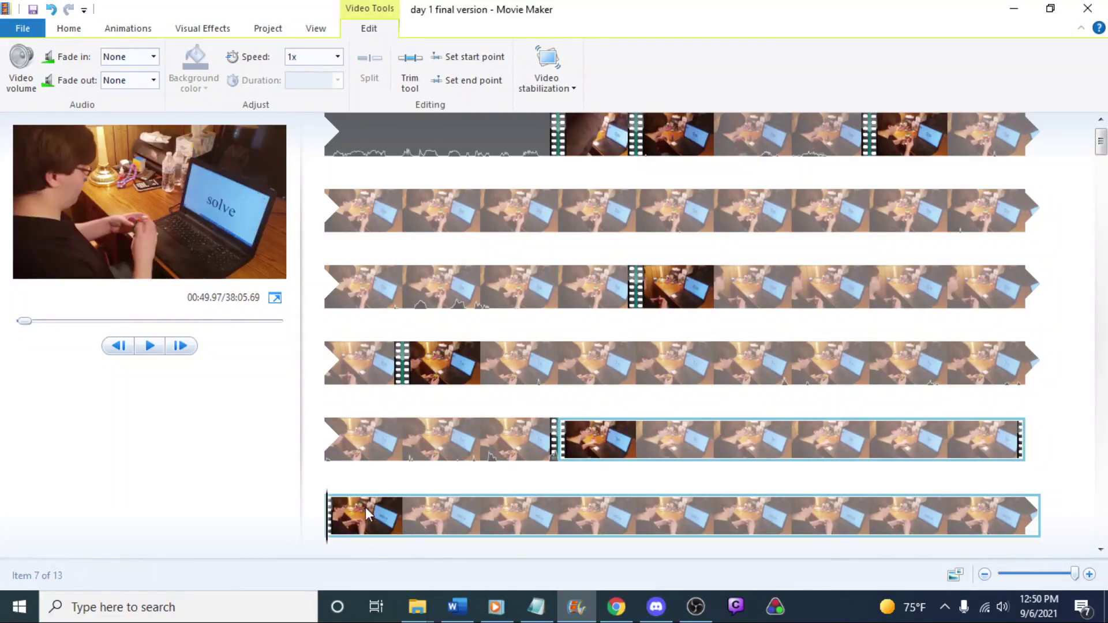
Split the timelapse at 00:57.00, with the laptop showing 8.26, and delete the portion between 00:49.97 and that split
left_click(339, 514)
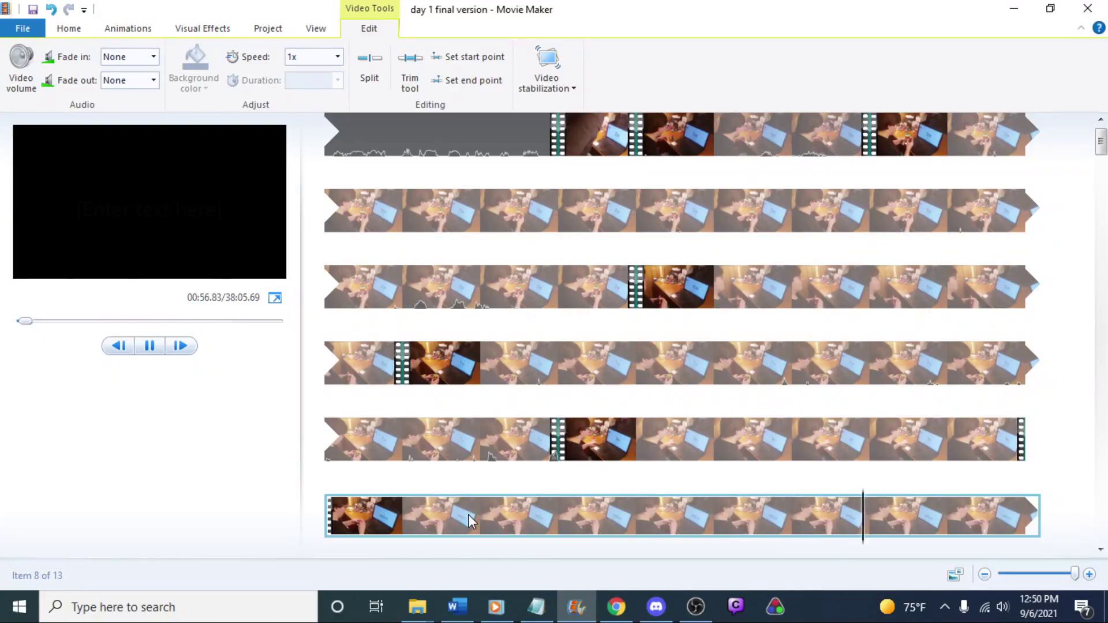
key("space")
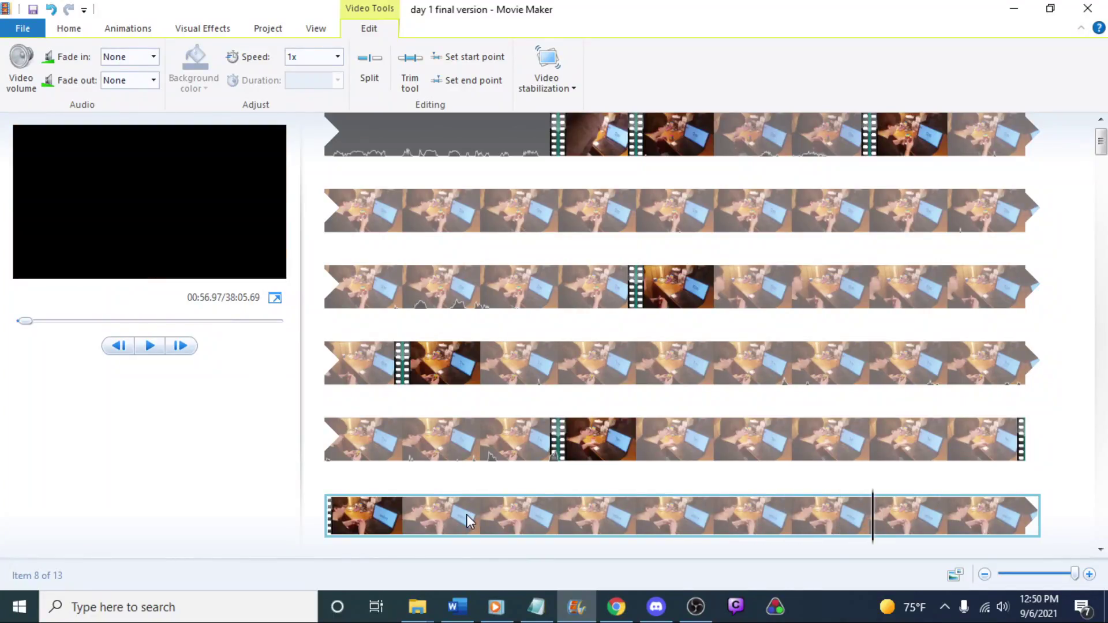
key("l")
right_click(877, 540)
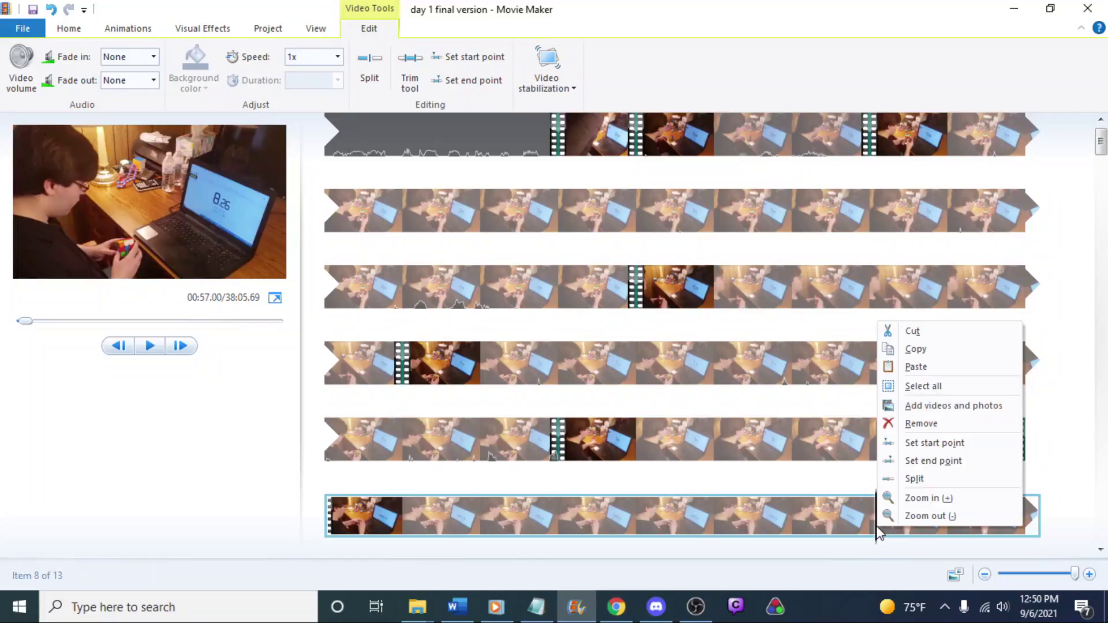
left_click(900, 479)
left_click(485, 522)
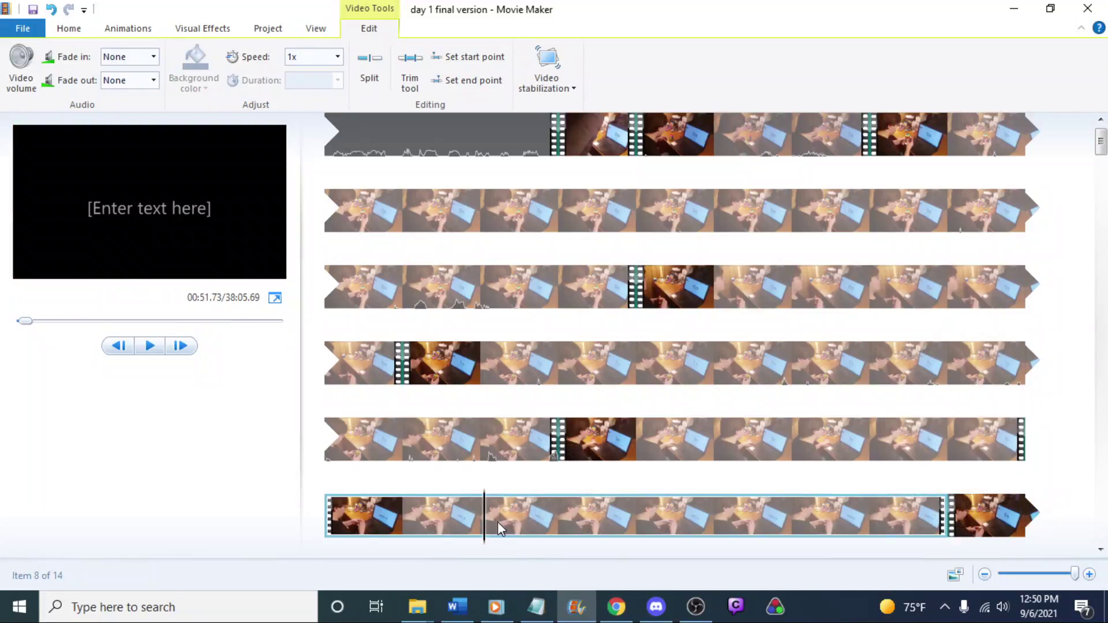
key("Delete")
Scan the following timelapse footage and split it at 00:58.73, when the laptop shows 5.94 after the solve
key("space")
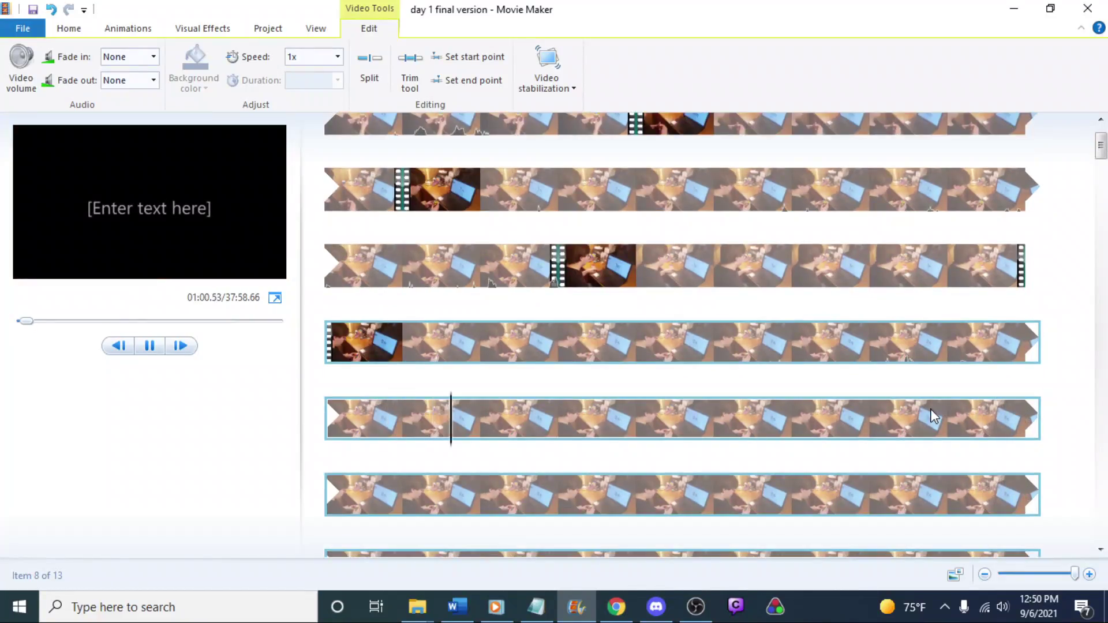
left_click(872, 417)
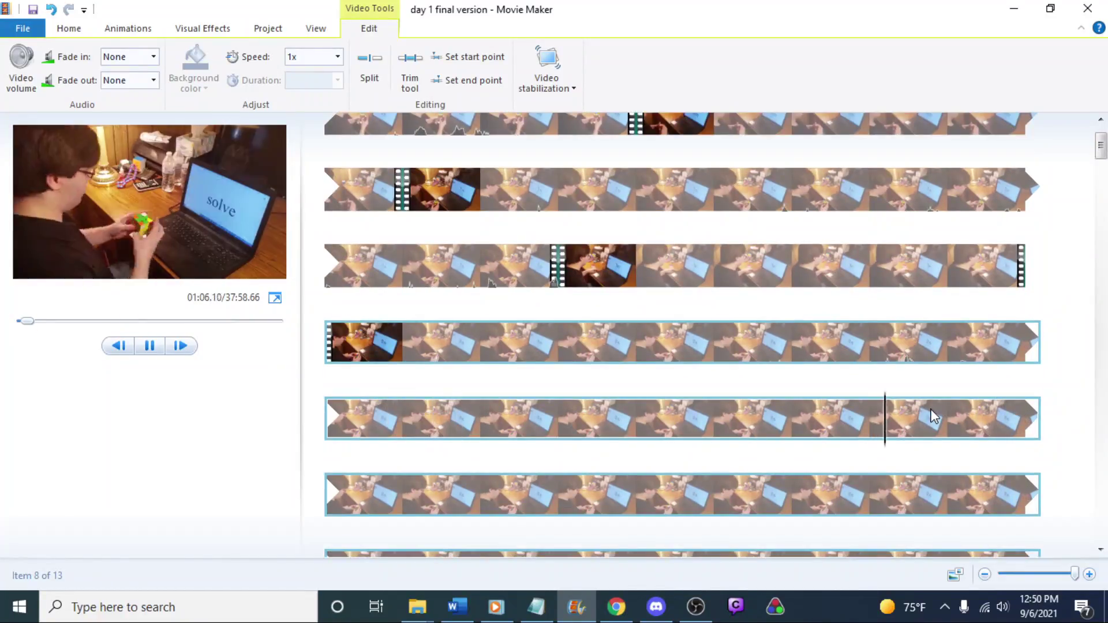
left_click(799, 412)
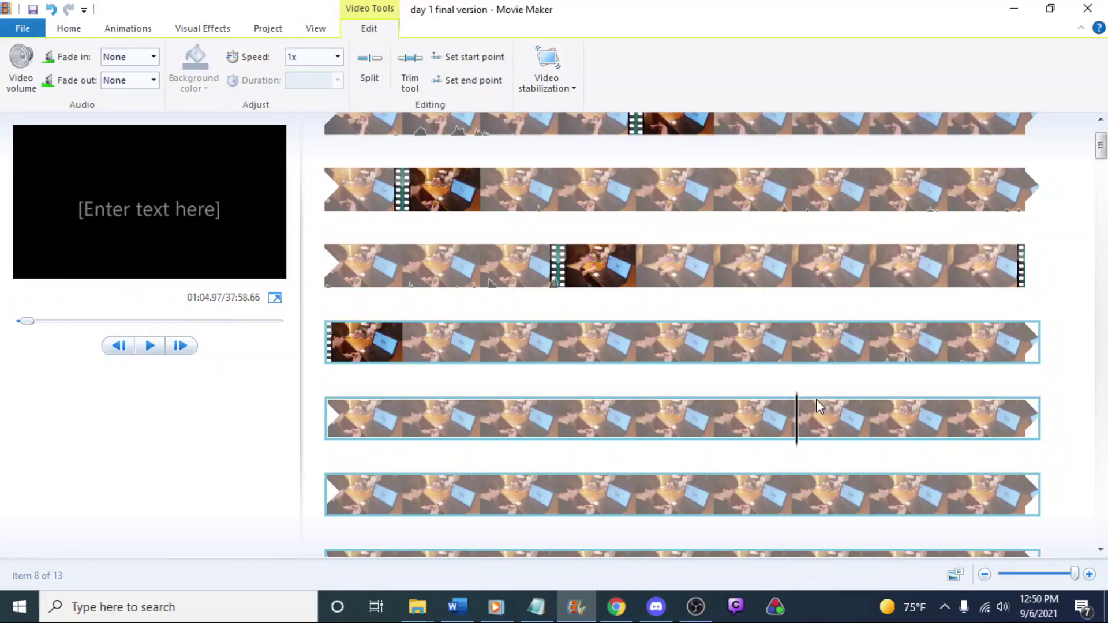
left_click(719, 417)
left_click(642, 424)
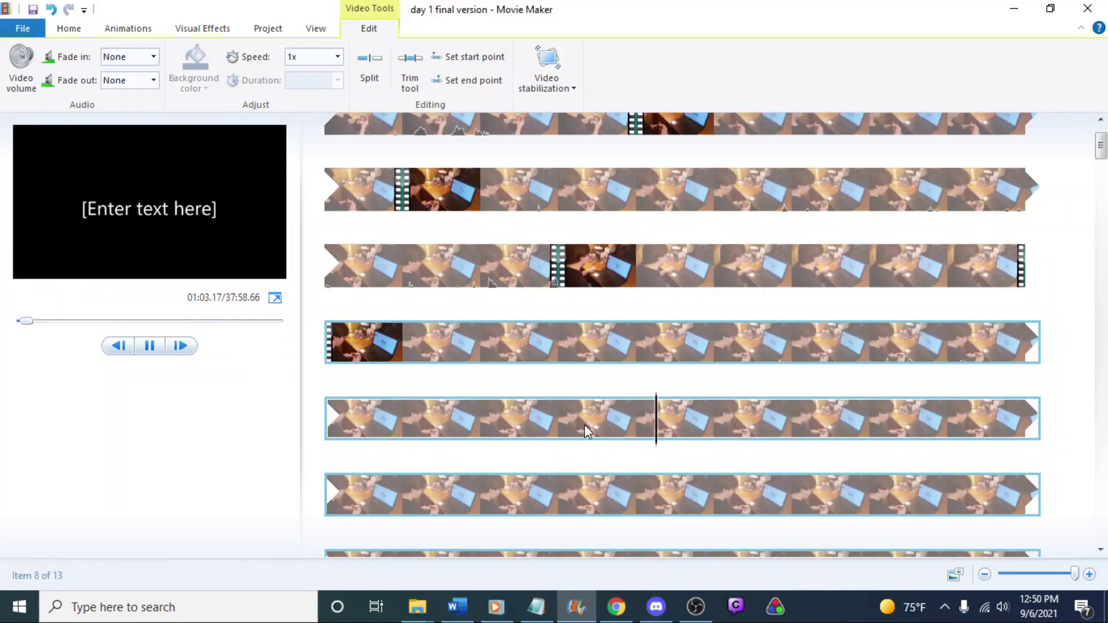
left_click(584, 424)
left_click(491, 420)
left_click(407, 420)
left_click(329, 419)
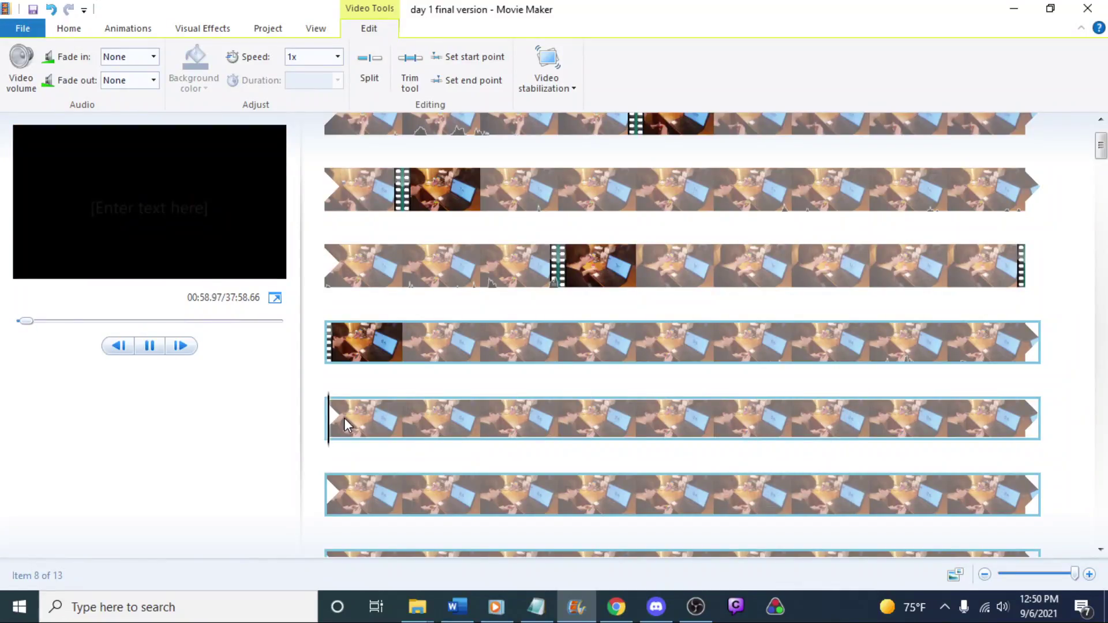
left_click(725, 353)
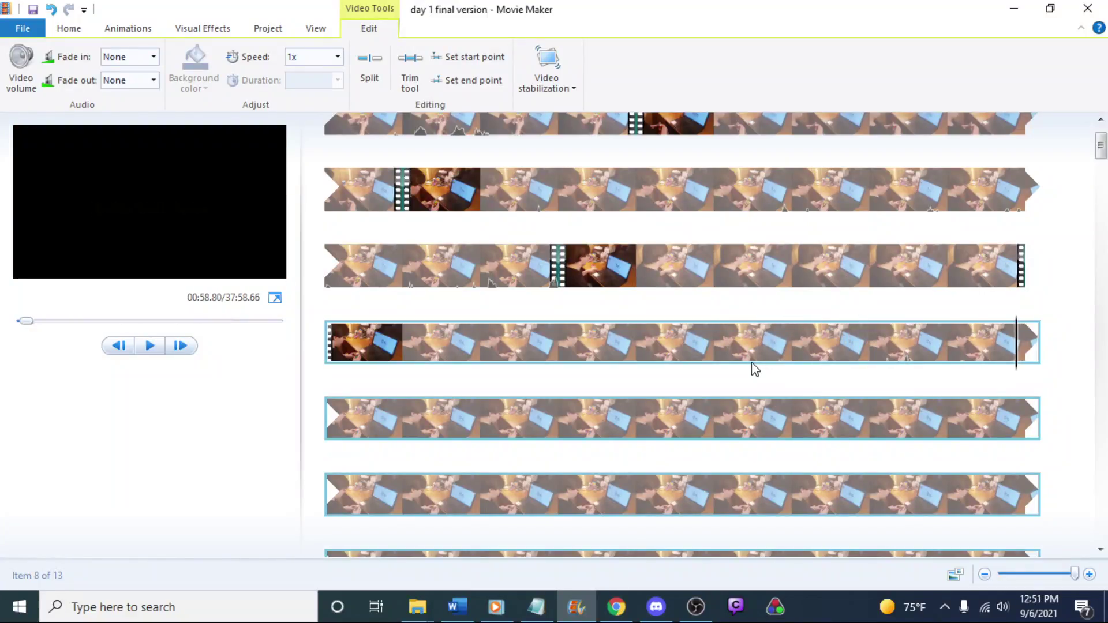
key("j")
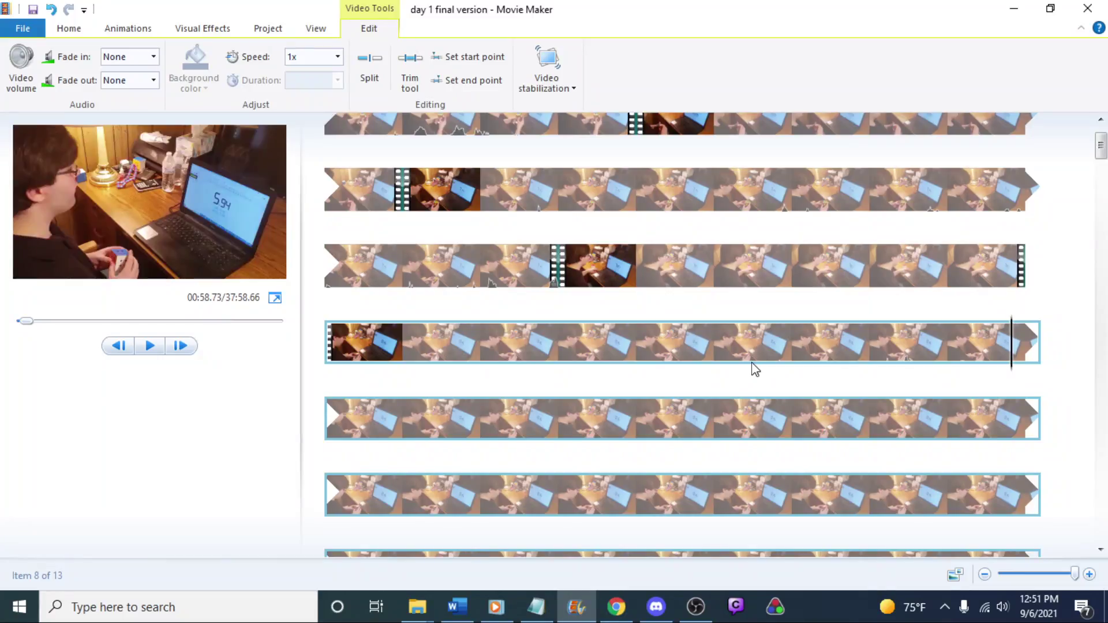
right_click(1018, 330)
left_click(937, 498)
Split the timelapse at 01:05.77 and delete the portion between 00:58.73 and that split
key("space")
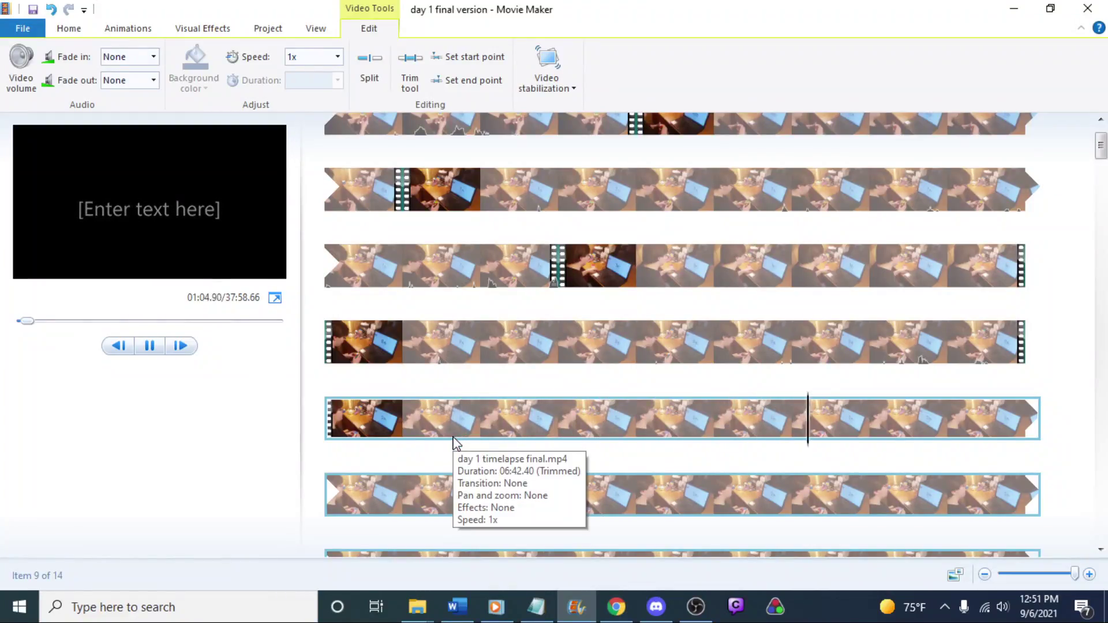
key("space")
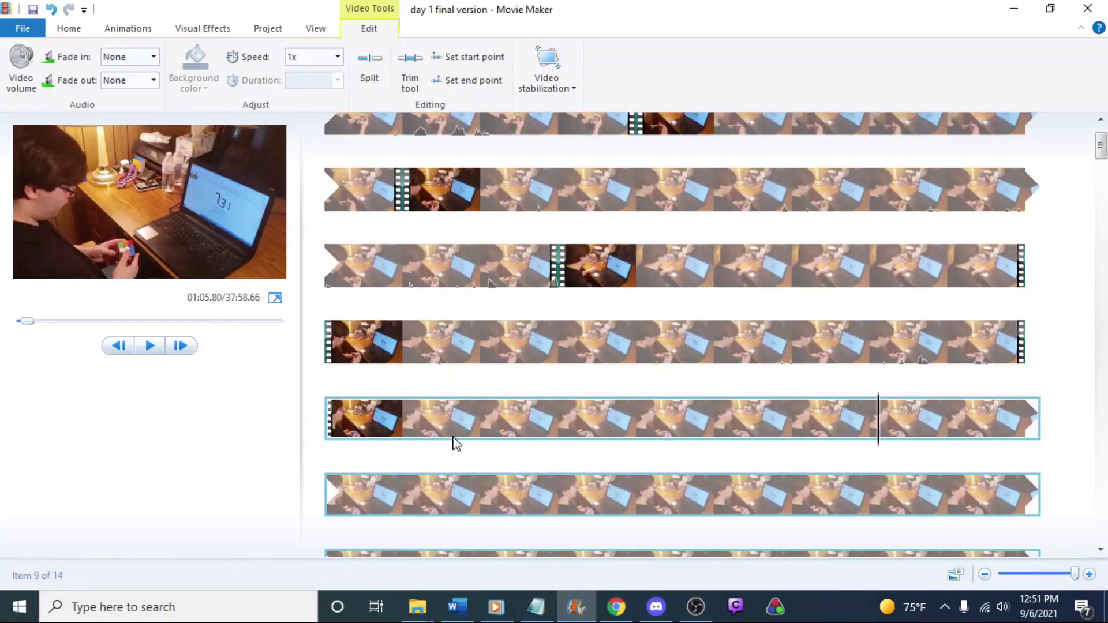
key("Left")
key("Left")
key("Left")
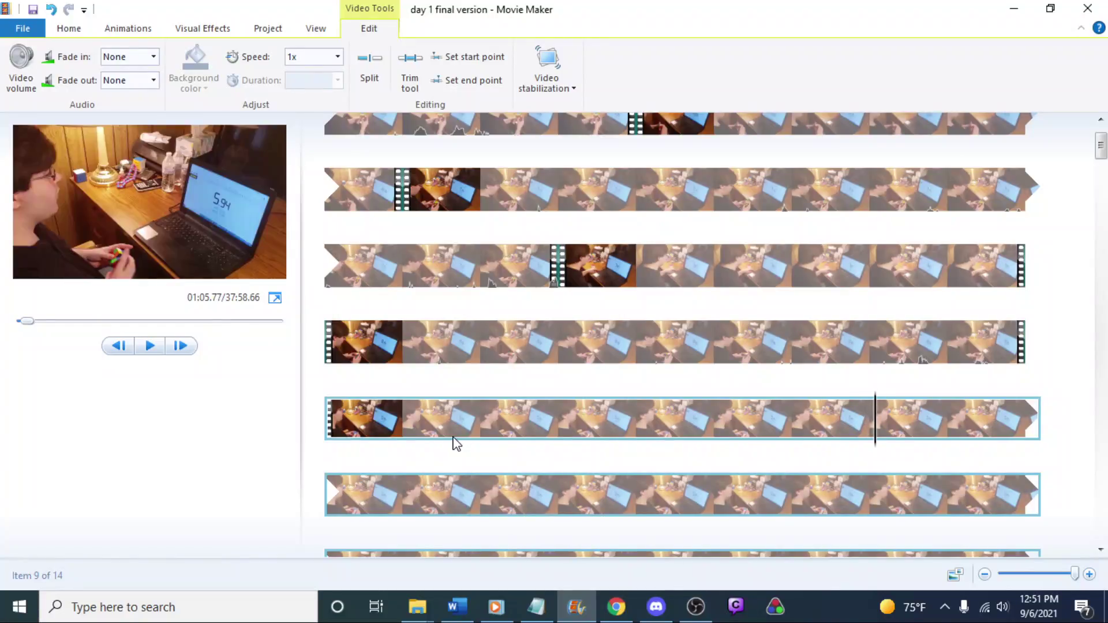
right_click(877, 423)
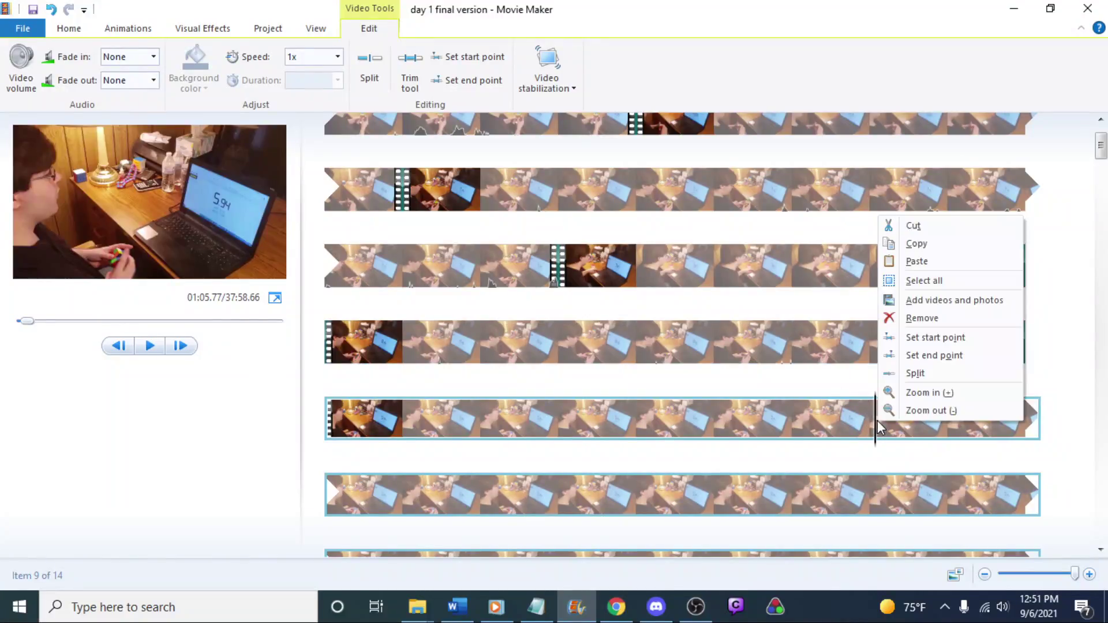
left_click(915, 373)
key("Delete")
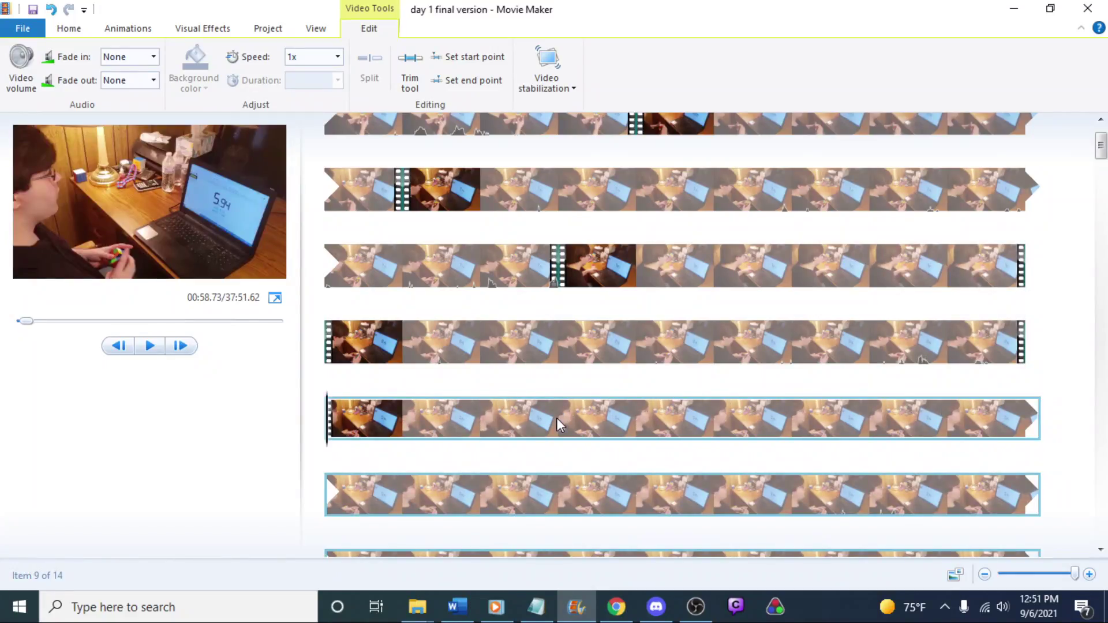
Switch to csTimer in Chrome, open the Day 1 session statistics and find the 5.31 solve in the solve list
left_click(617, 606)
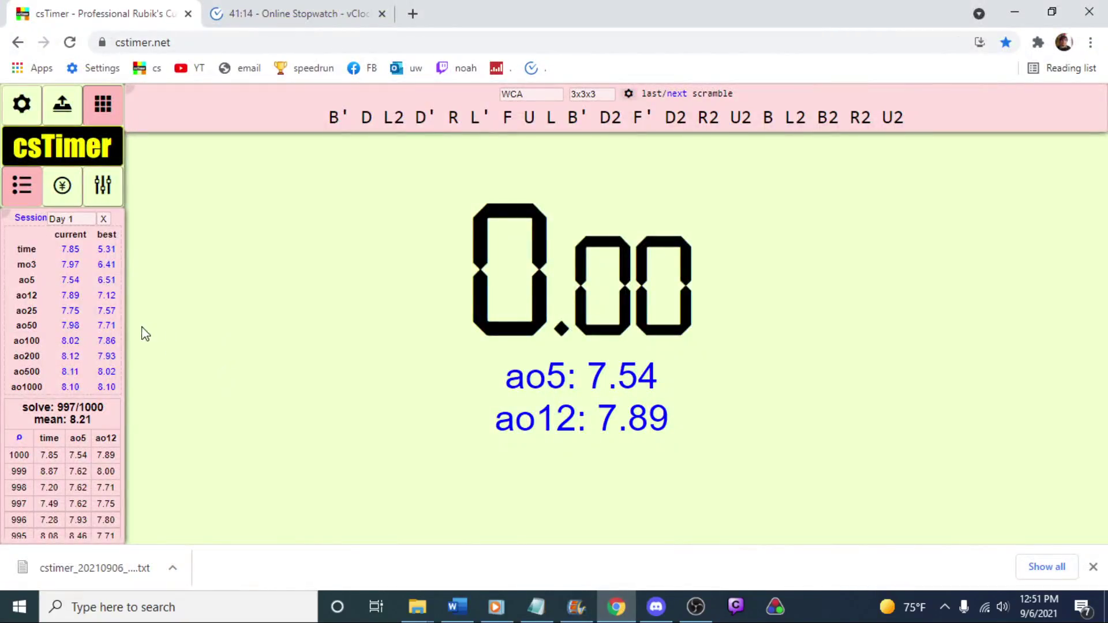
left_click(86, 419)
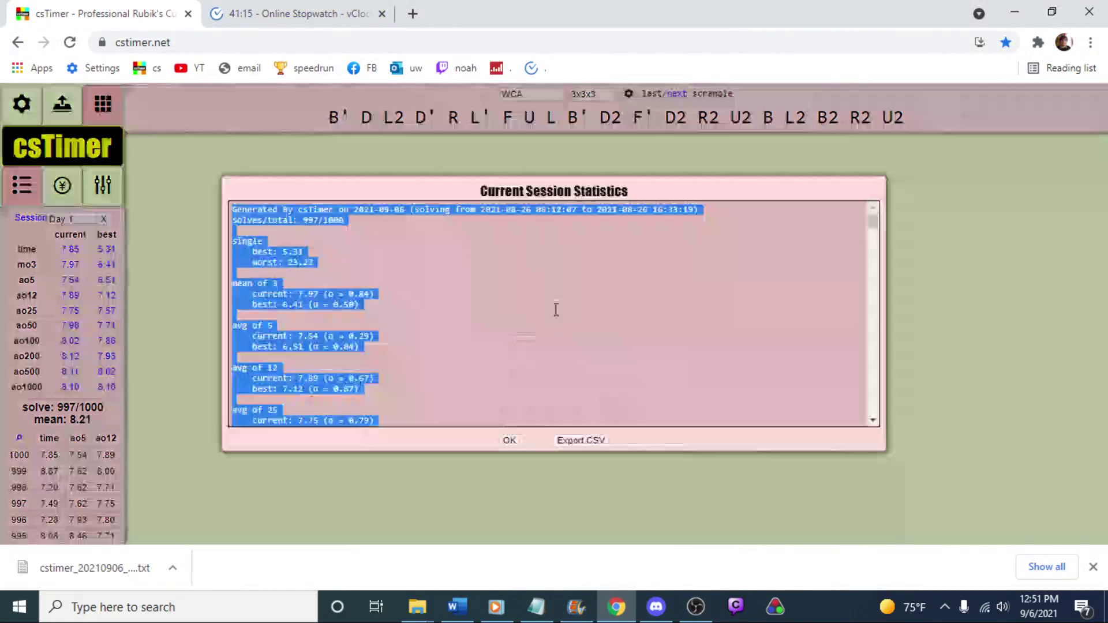
left_click(520, 306)
key("ctrl+f")
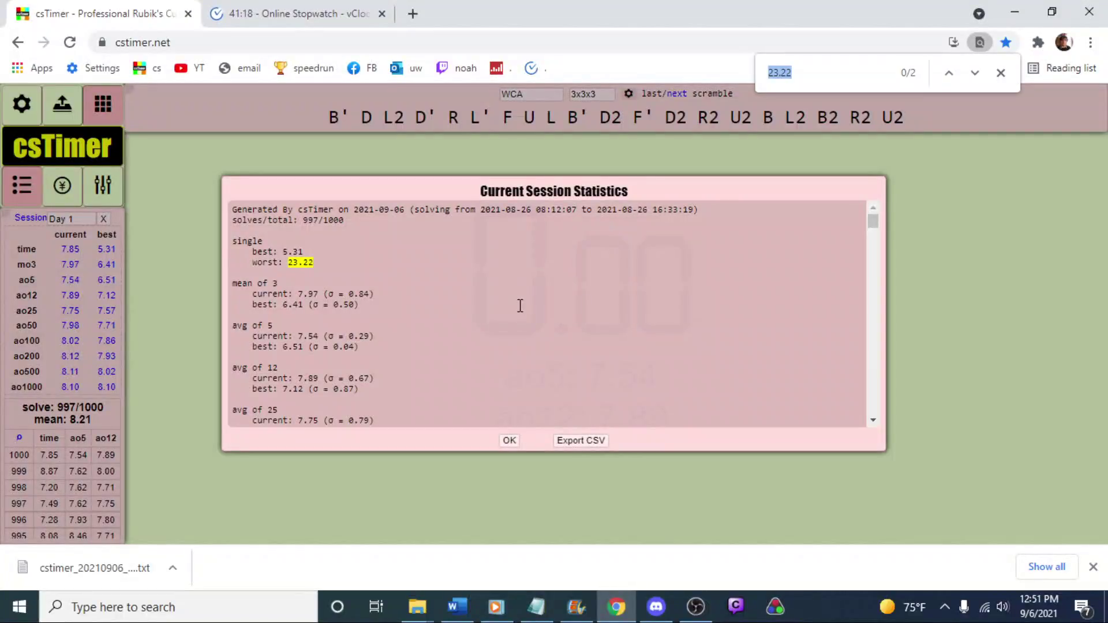
type("5.31")
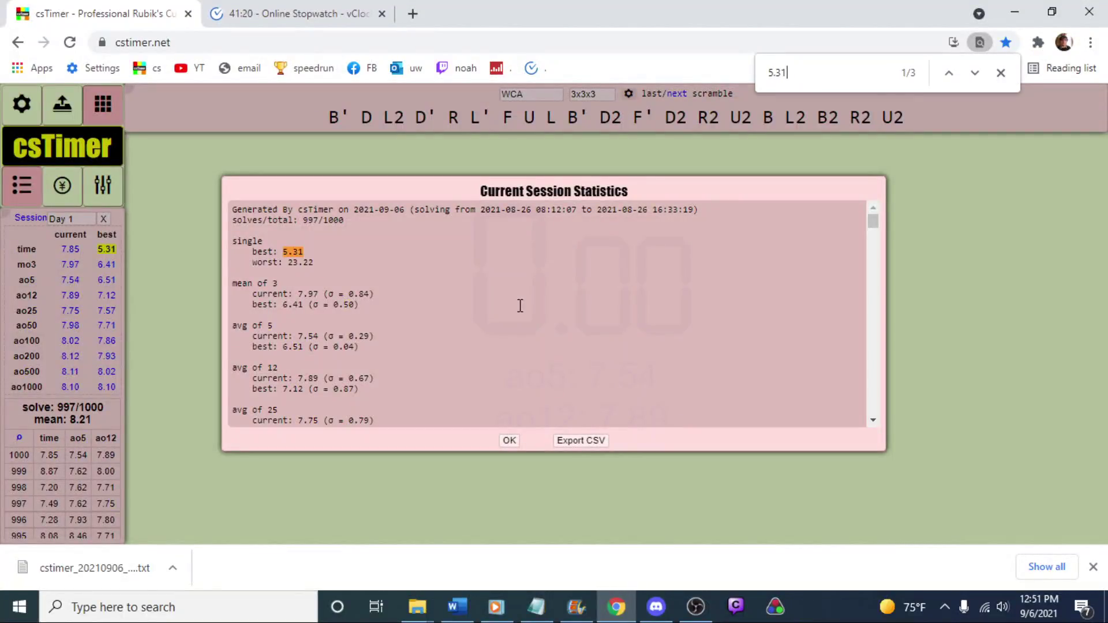
left_click(980, 77)
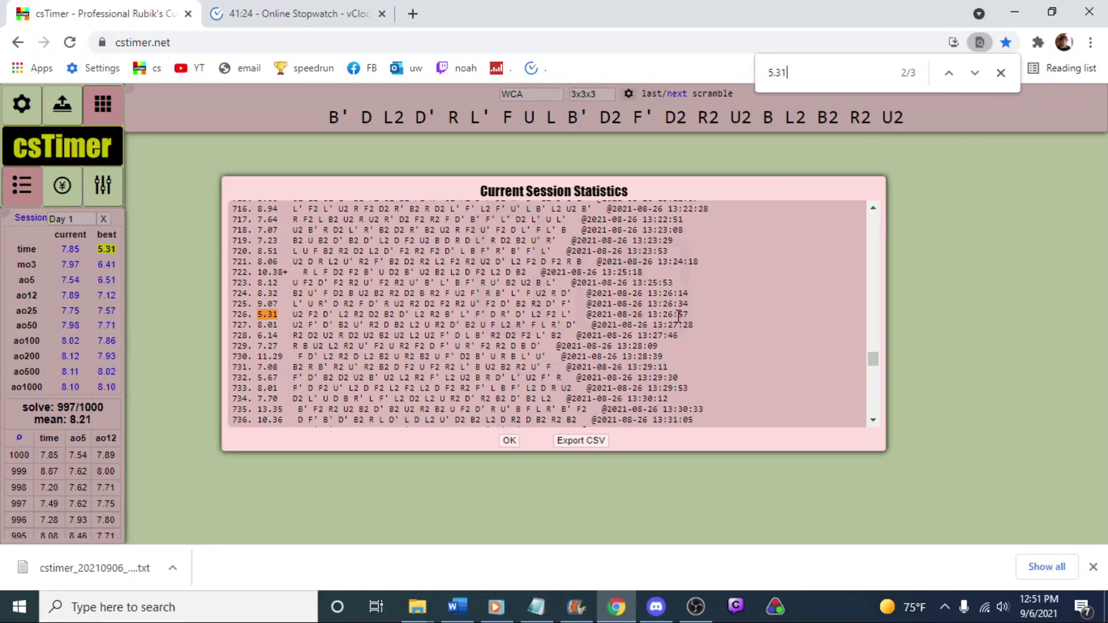
Examine the solve times and timestamps following the 5.31 solve in the Day 1 solve list
scroll(682, 312, "down", 5)
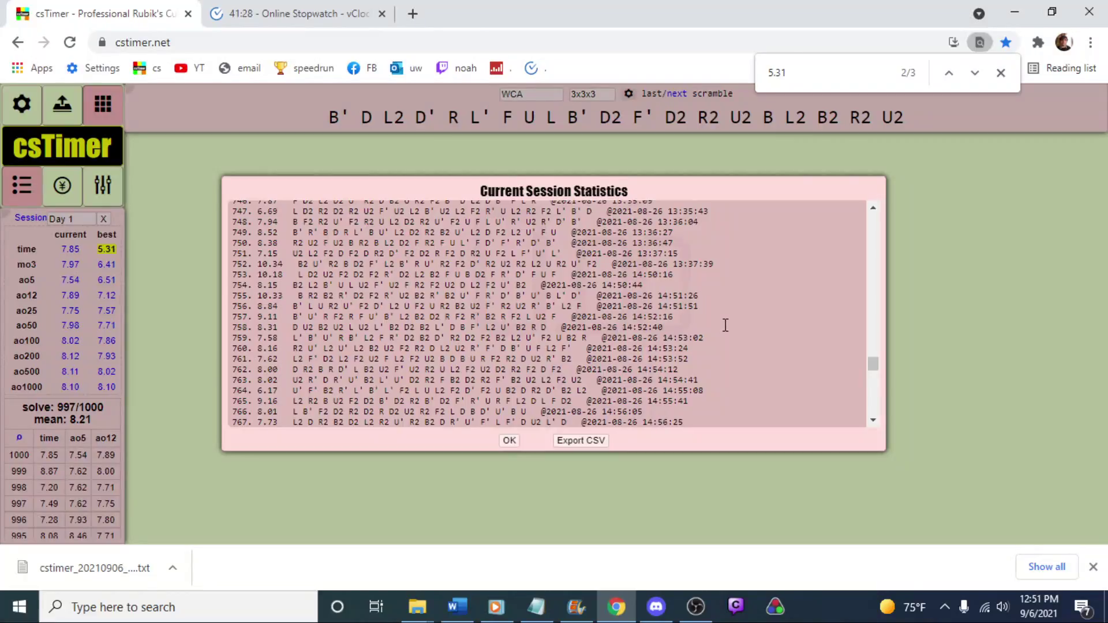
scroll(725, 324, "up", 2)
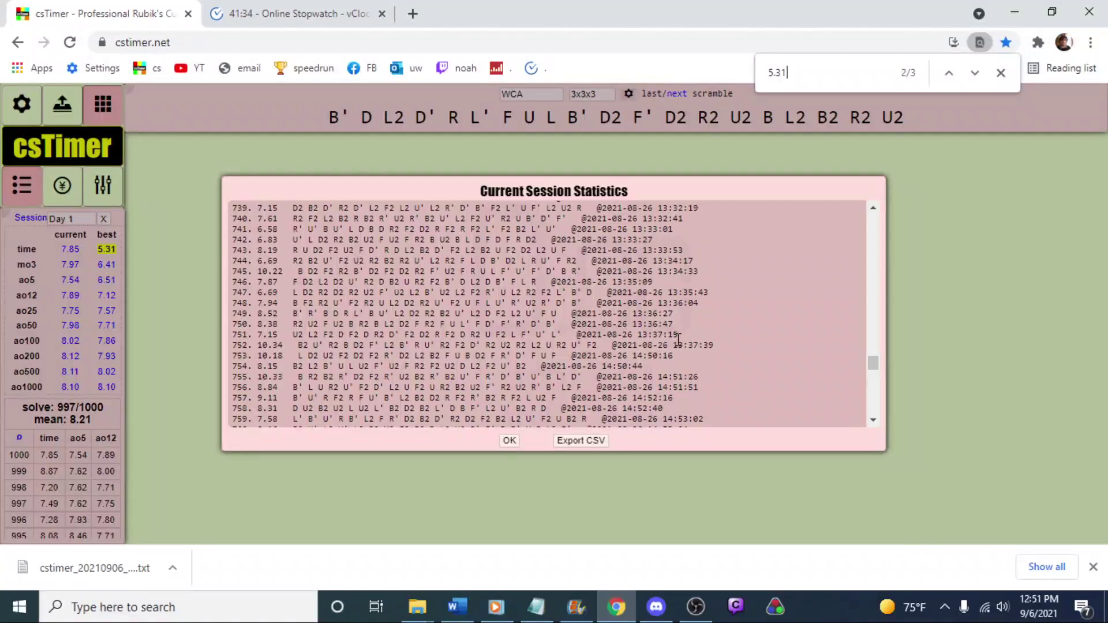
scroll(677, 340, "up", 2)
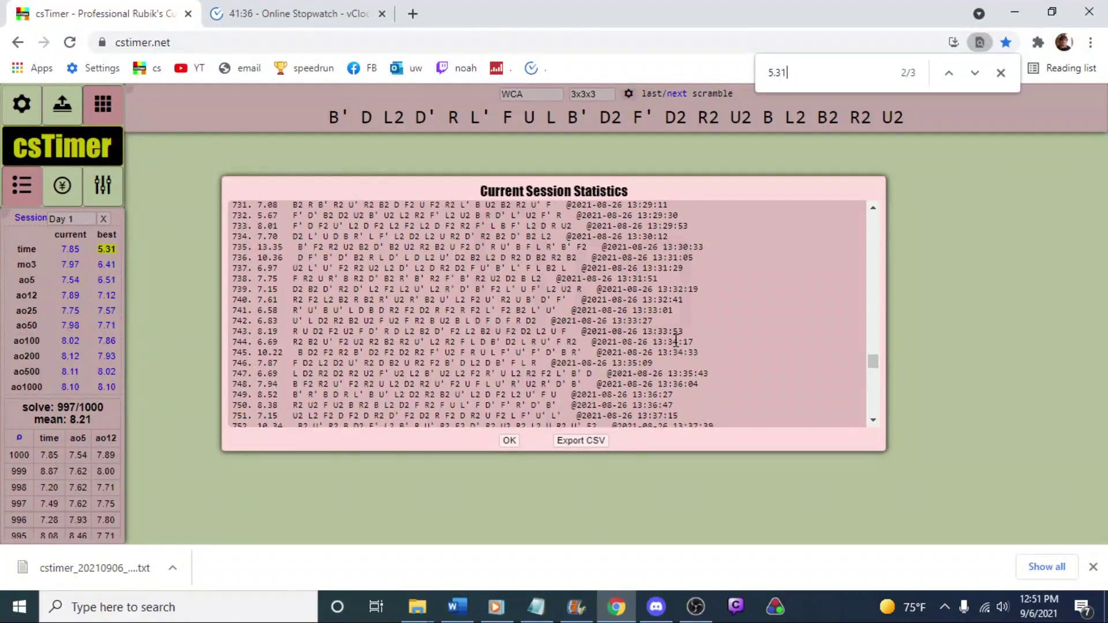
scroll(674, 342, "up", 2)
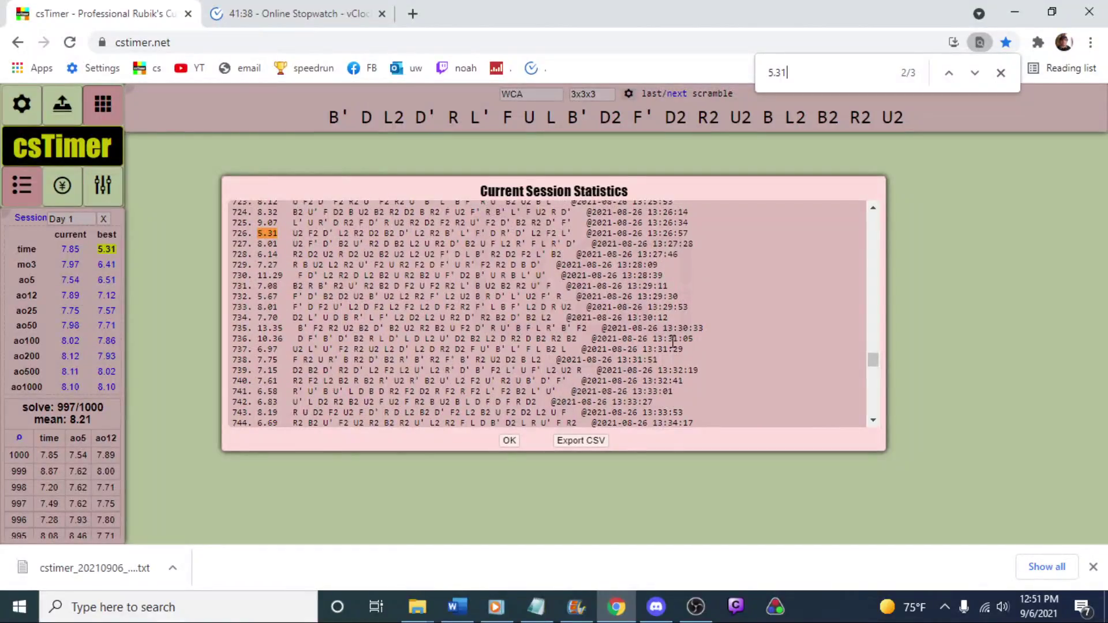
scroll(450, 295, "down", 2)
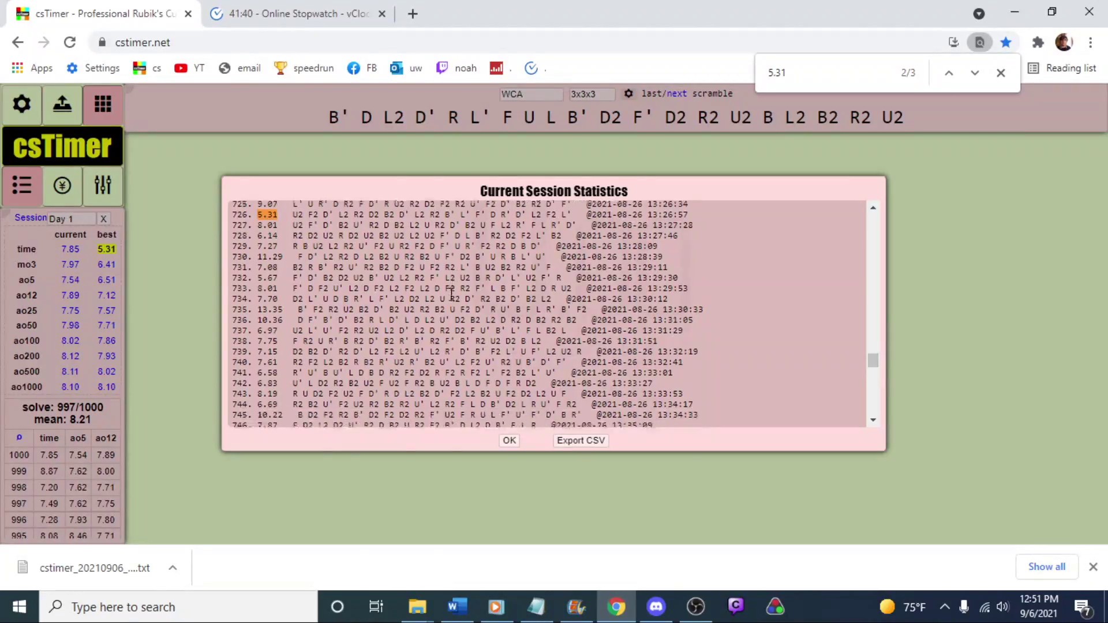
scroll(450, 294, "down", 2)
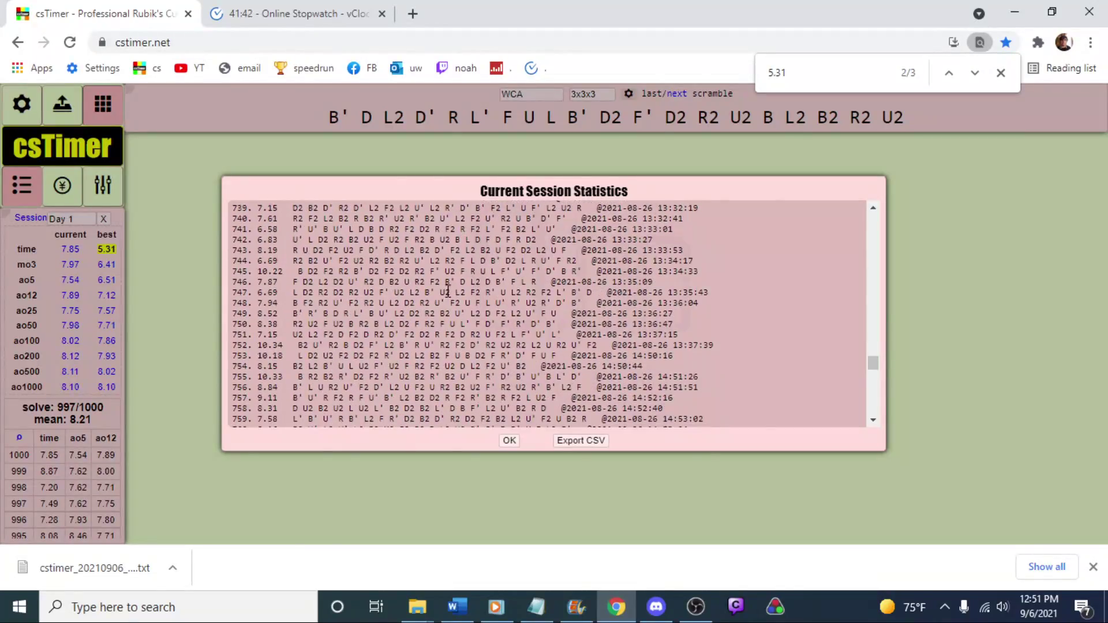
Switch to Movie Maker and split the timelapse at 01:03.80, when the laptop shows "solve"
key("alt+Tab")
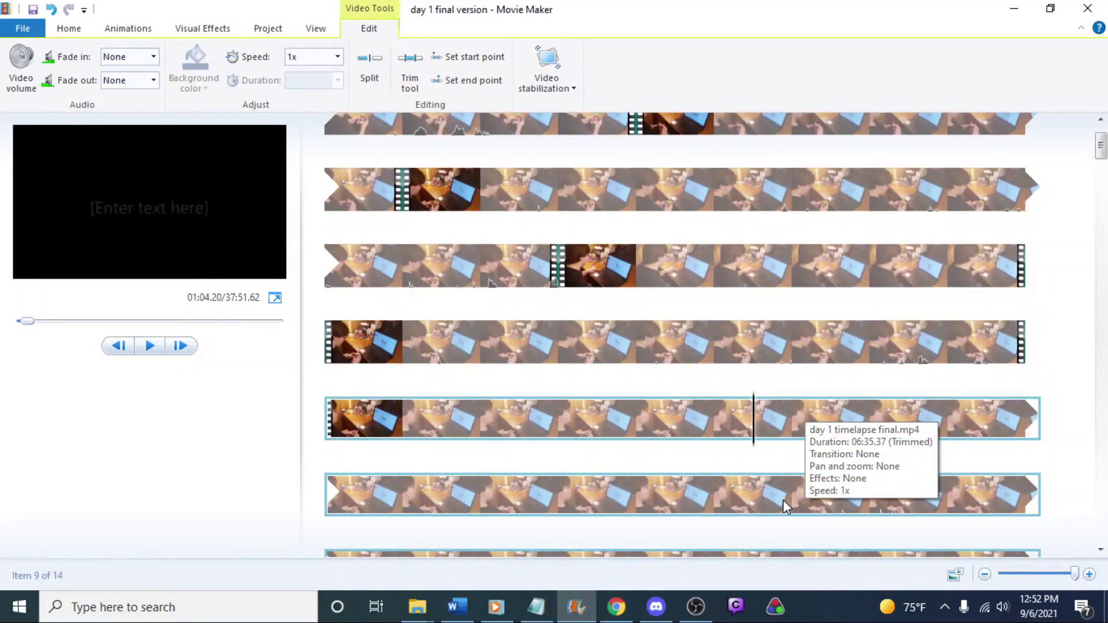
key("j")
key("j")
key("j")
key("j")
key("j")
key("j")
key("j")
key("j")
key("j")
key("j")
key("j")
key("j")
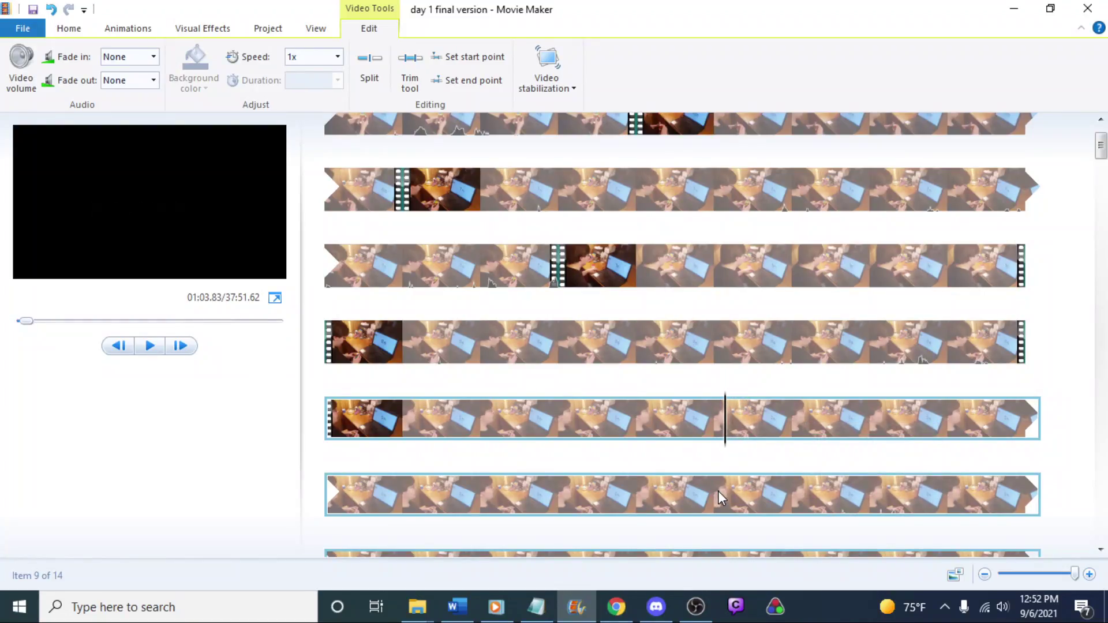
right_click(723, 434)
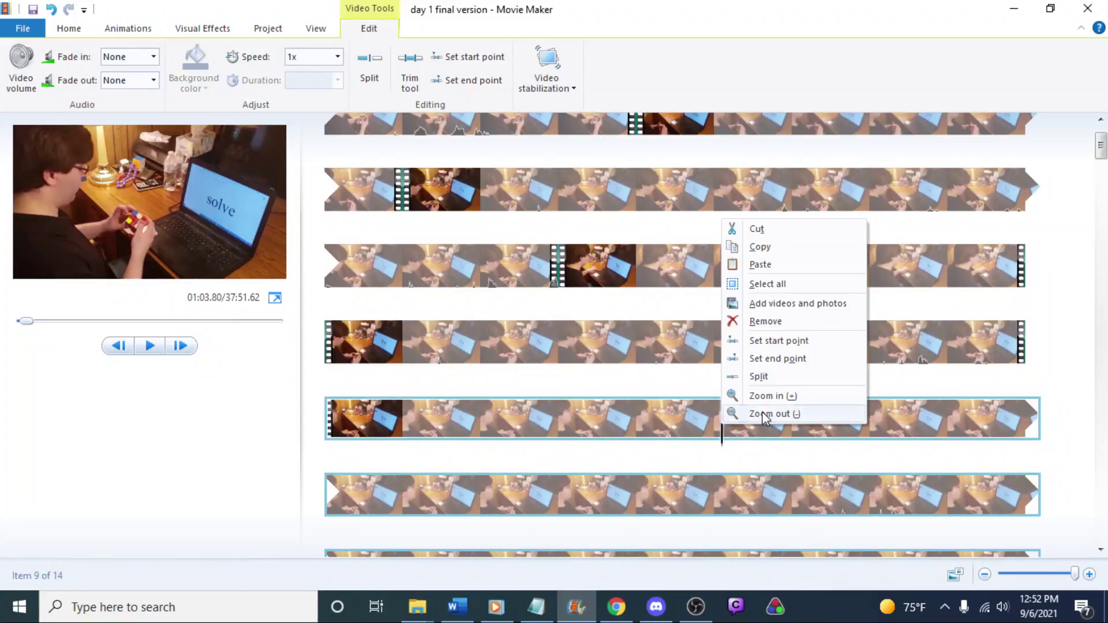
left_click(758, 376)
left_click(358, 512)
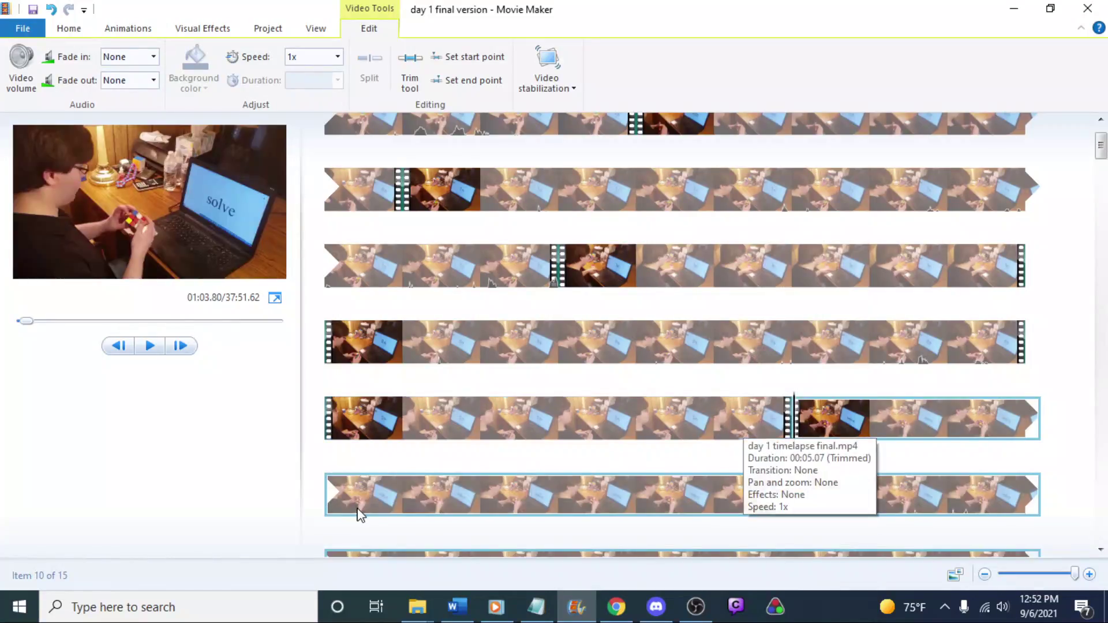
Split the timelapse at 01:10.80, with the laptop showing 7.23, and delete the portion between 01:03.80 and that split
key("space")
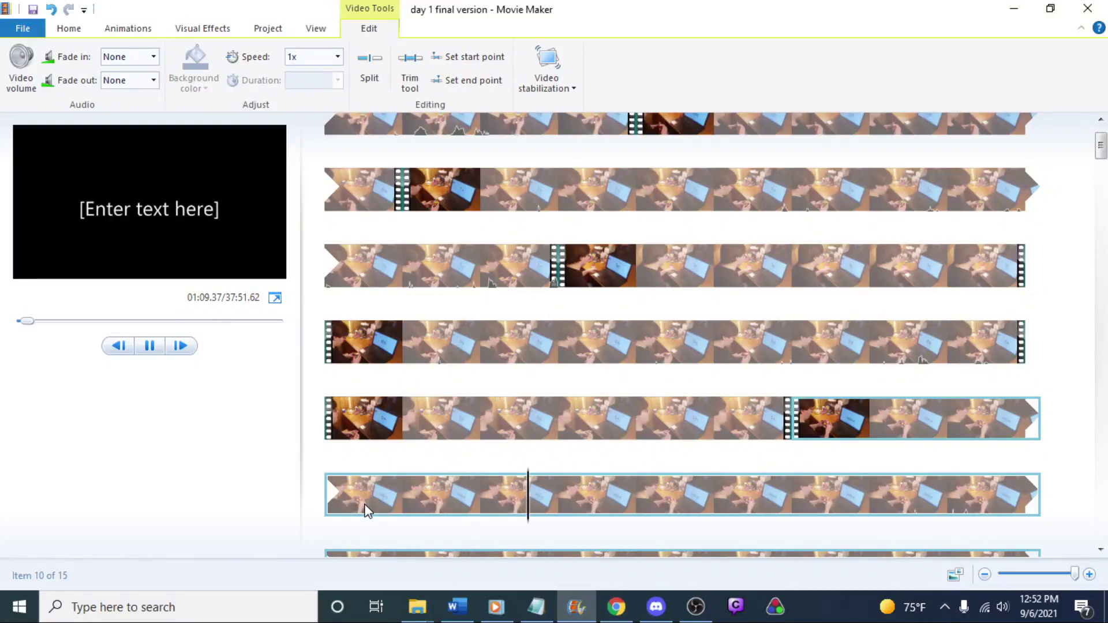
key("space")
key("j")
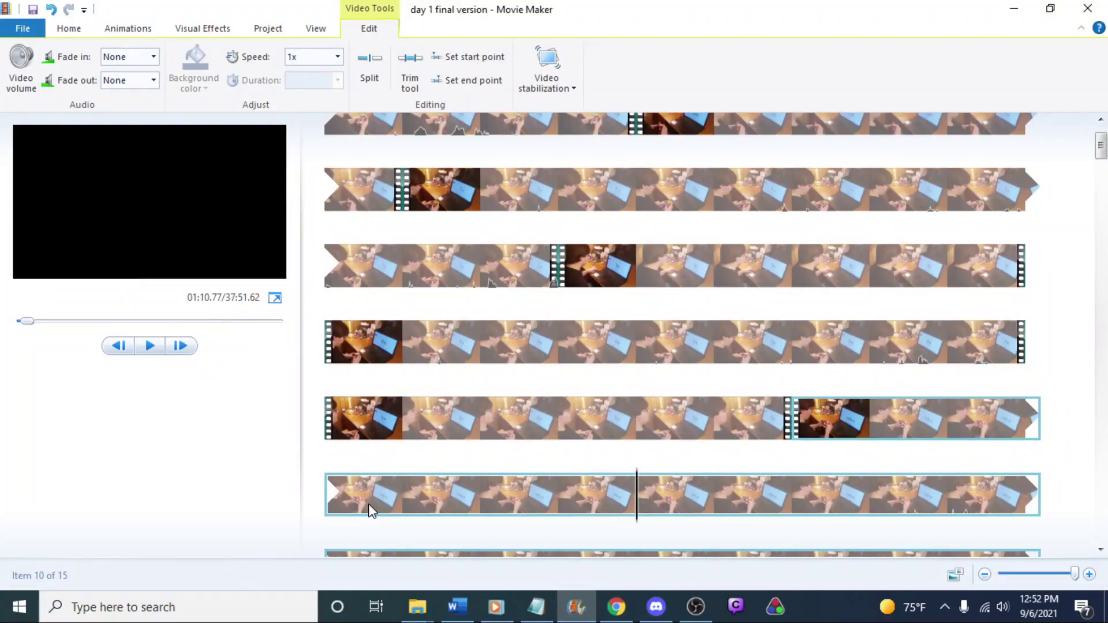
key("l")
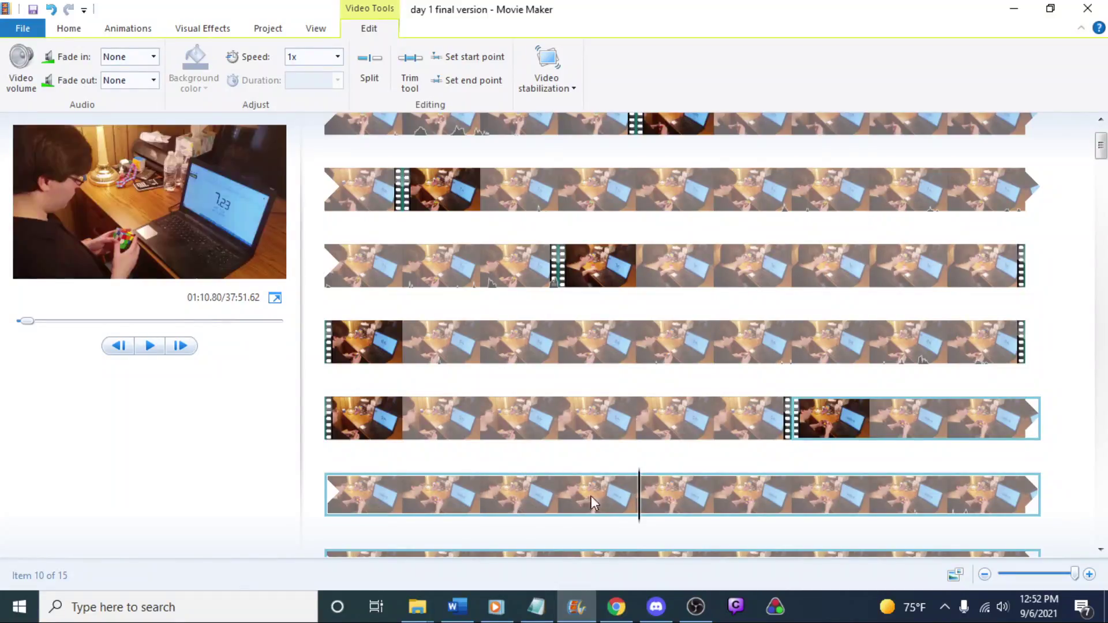
right_click(639, 495)
left_click(649, 438)
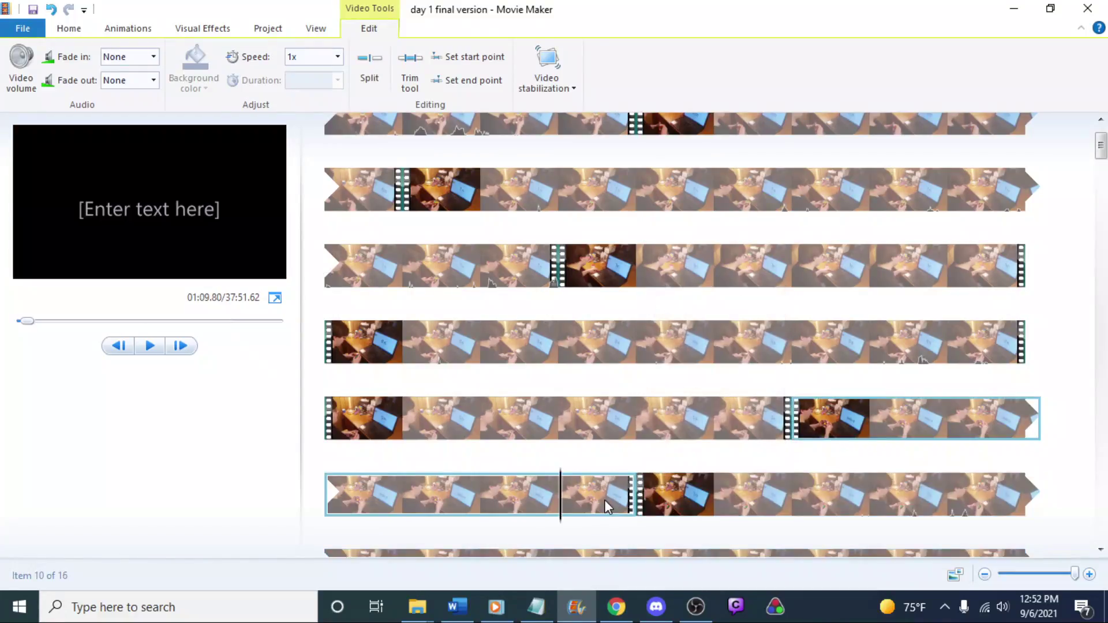
key("Delete")
Review the reaction to the 5.58 solve and split the timelapse at 01:11.67, after the cube is put down
key("space")
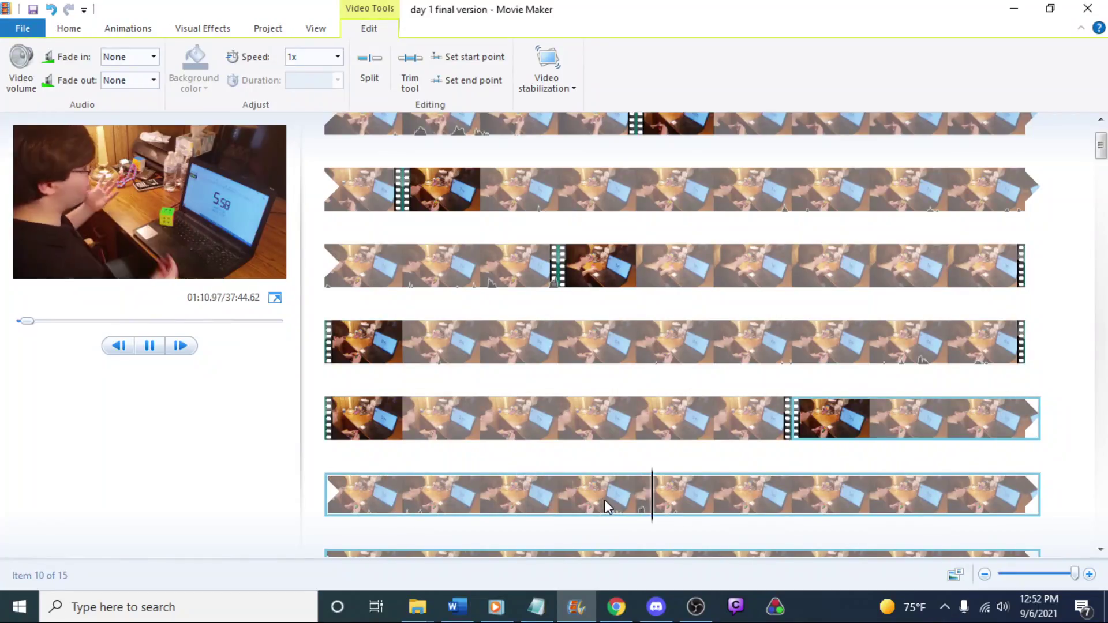
left_click(658, 501)
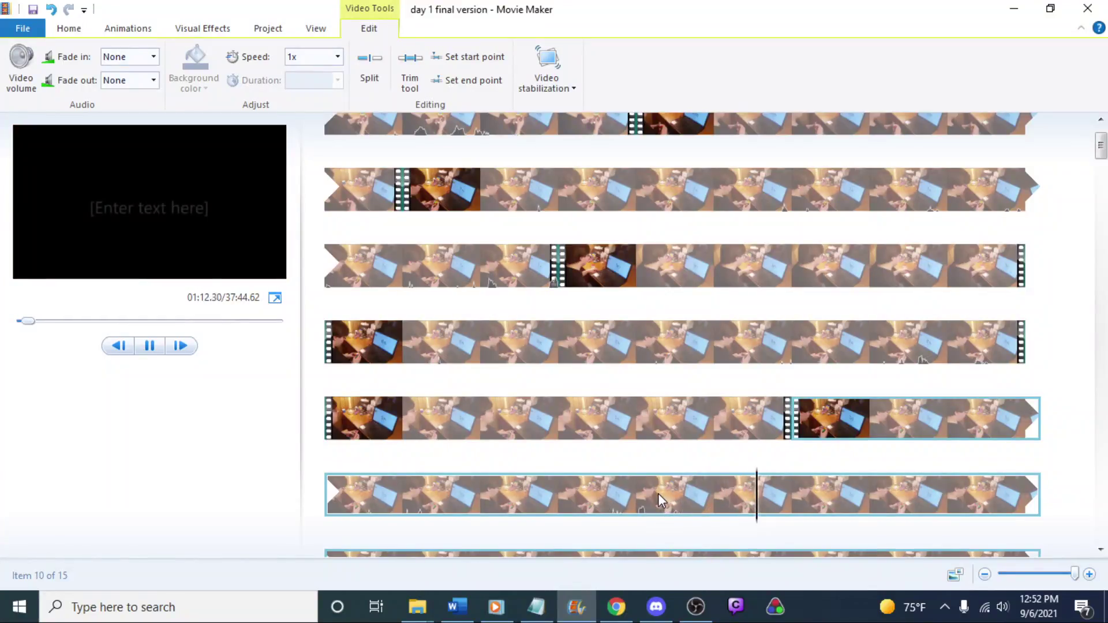
left_click(659, 494)
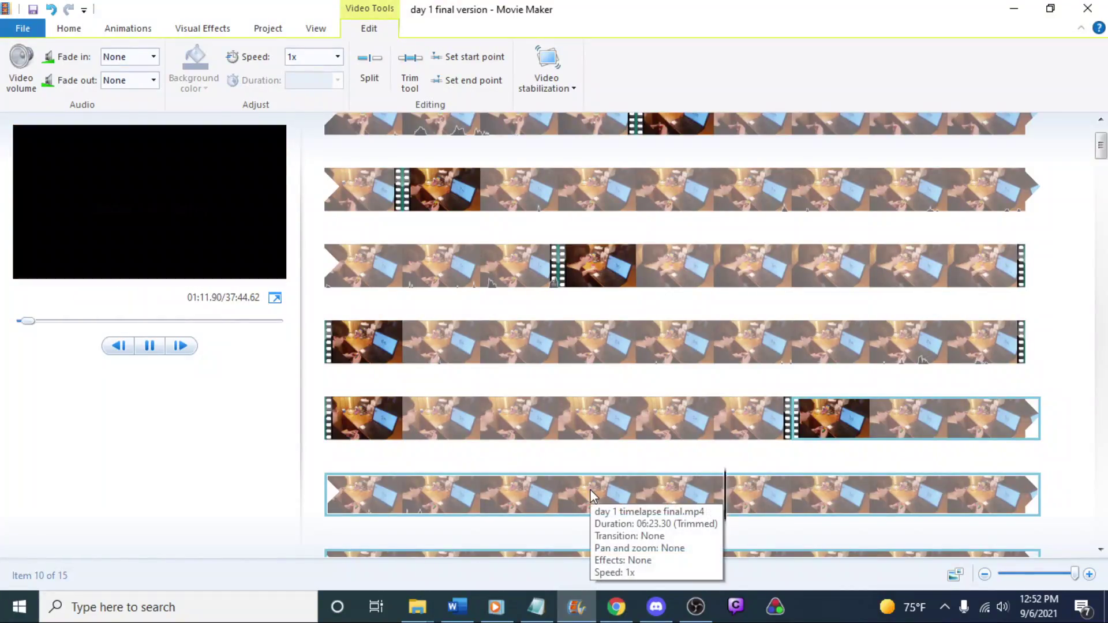
left_click(658, 496)
left_click(580, 480)
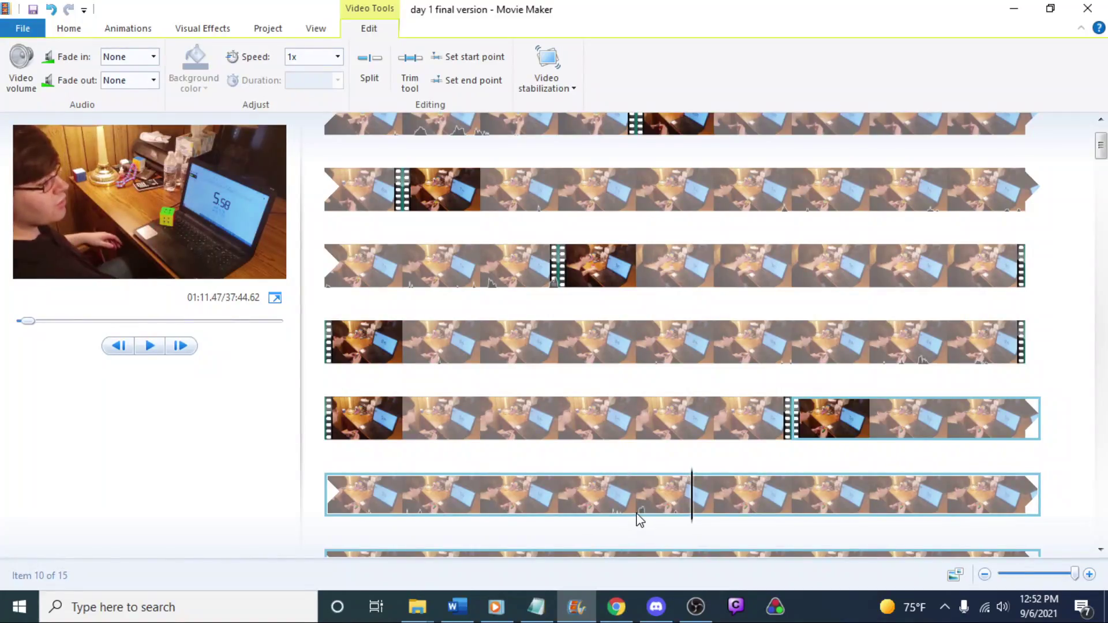
key("space")
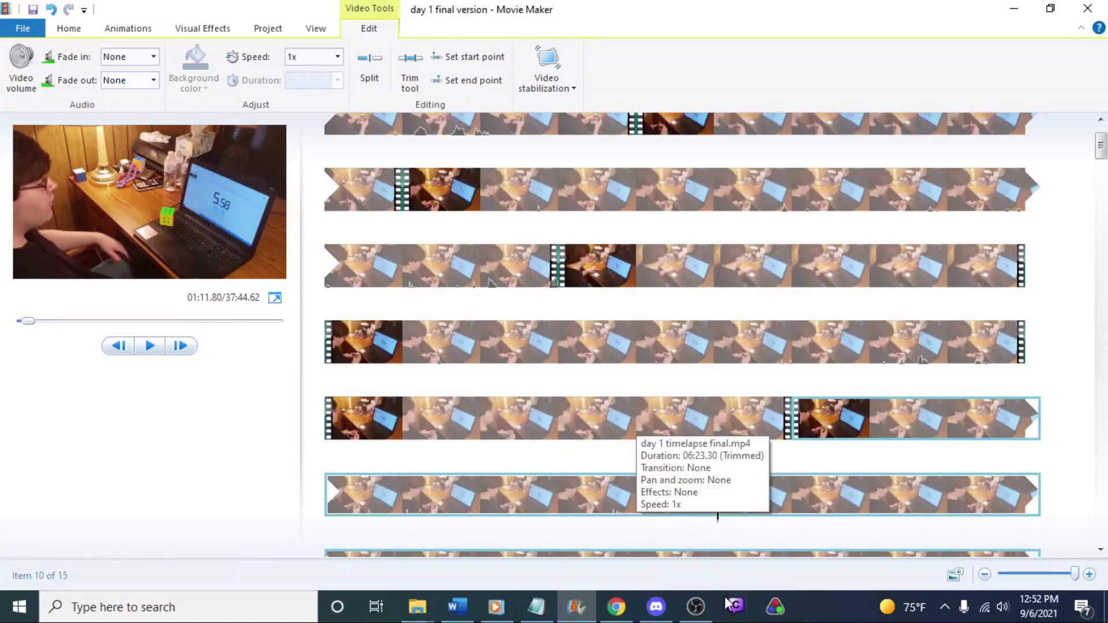
left_click_drag(717, 511, 707, 509)
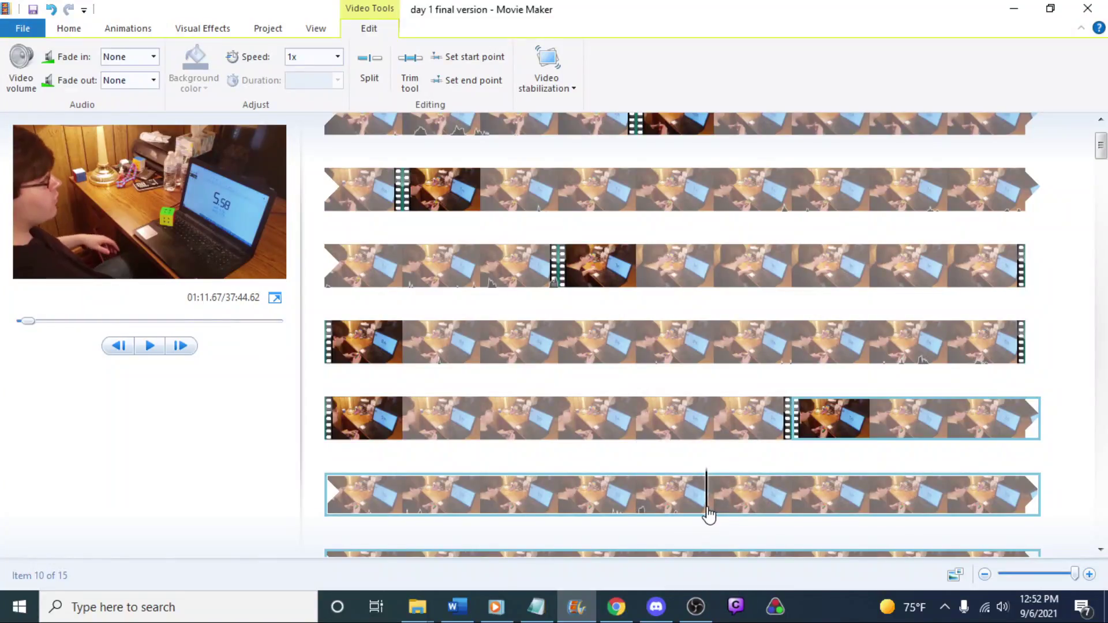
right_click(707, 511)
left_click(734, 459)
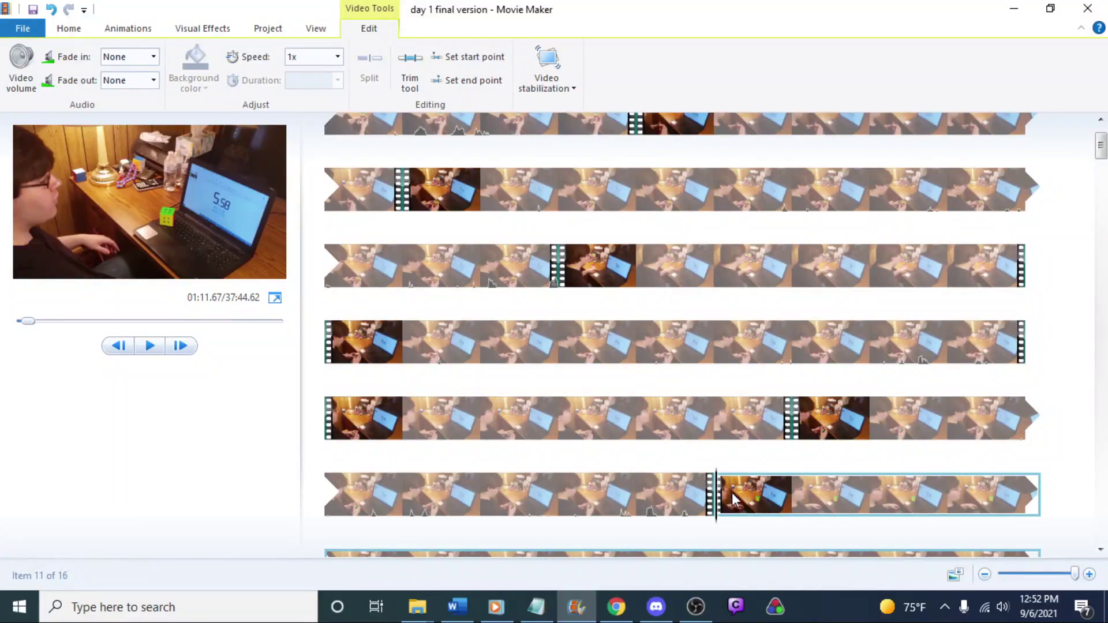
Split the timelapse at 01:18.90, with the laptop still showing 5.58, and delete the portion between 01:11.67 and that split
scroll(724, 473, "down", 2)
key("space")
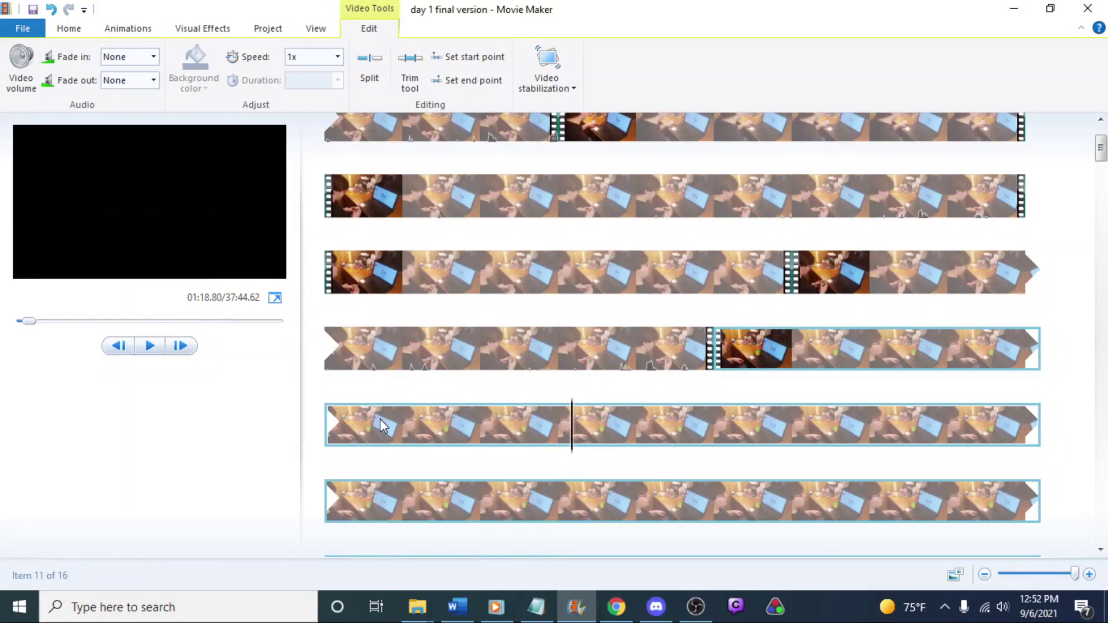
key("space")
key("j")
key("l")
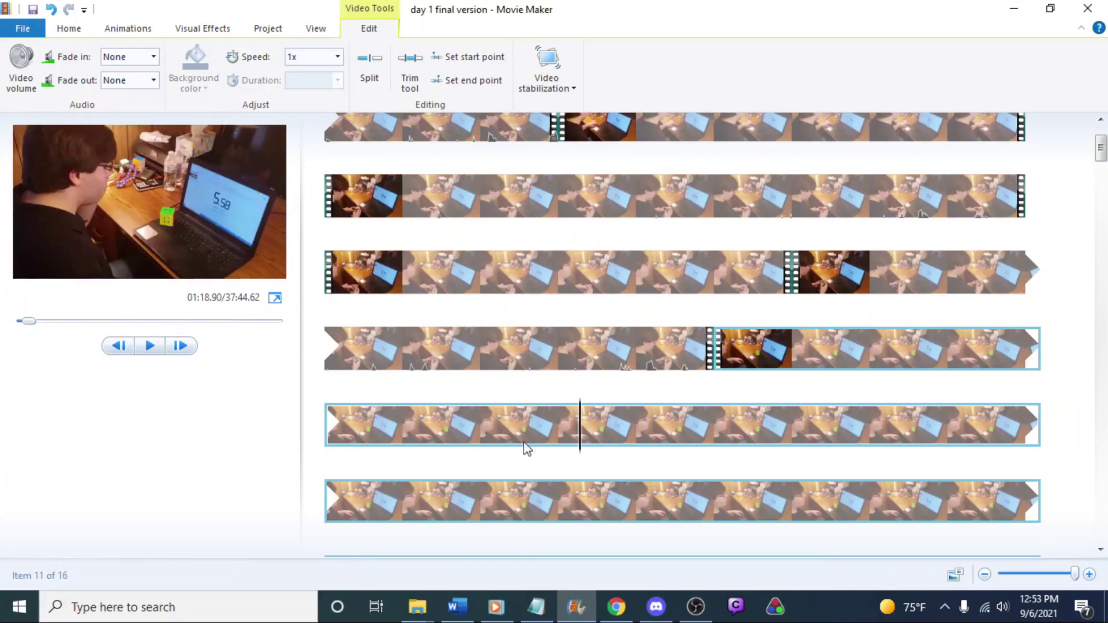
right_click(573, 427)
right_click(579, 433)
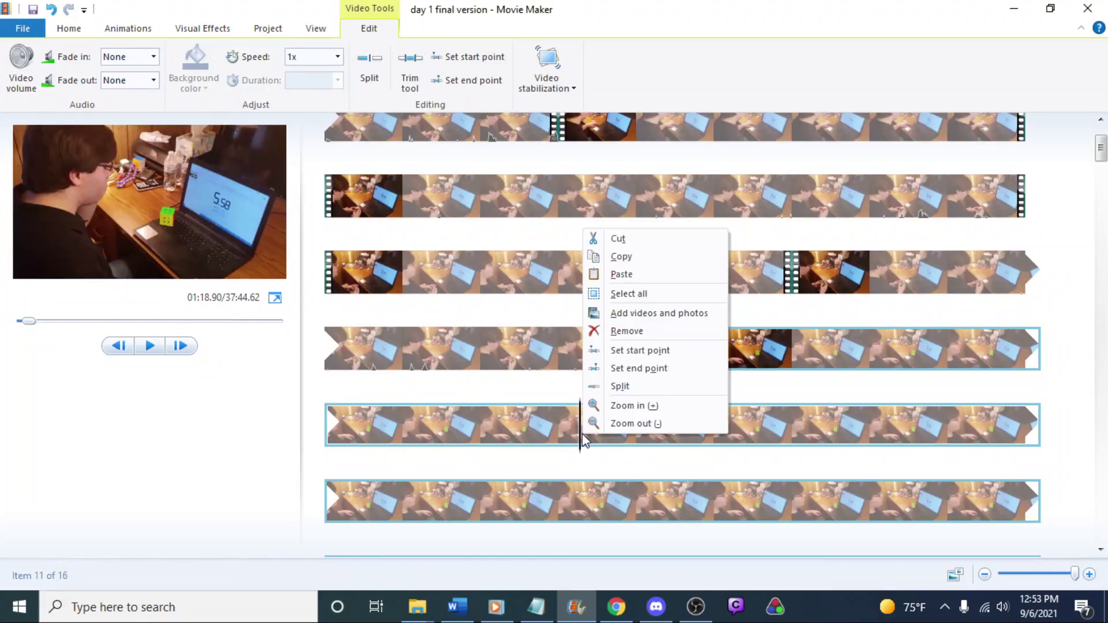
left_click(620, 386)
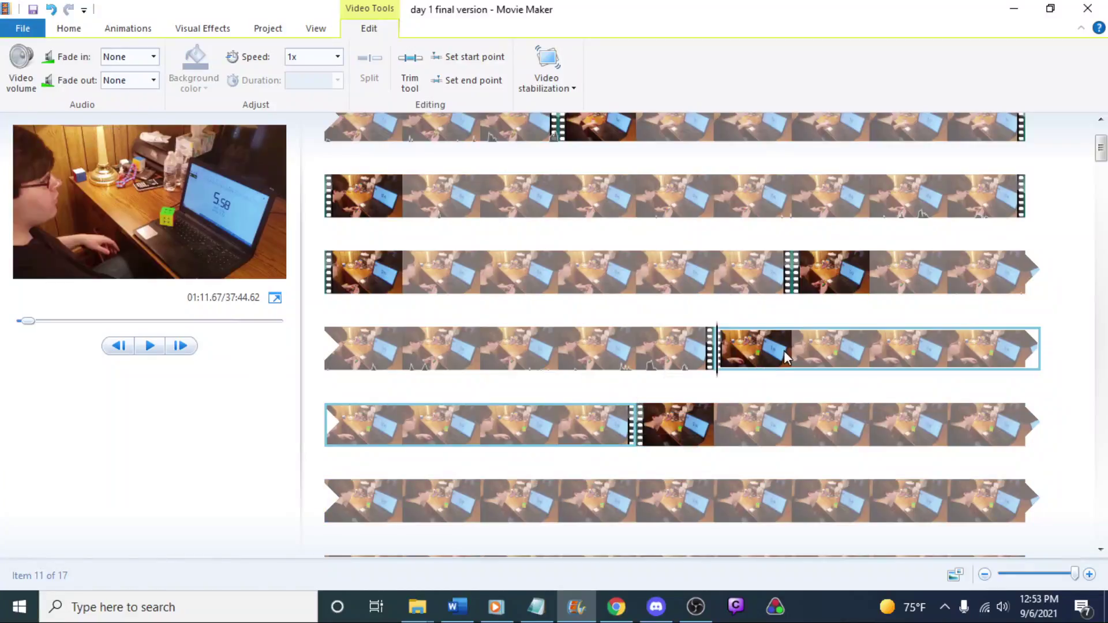
key("Delete")
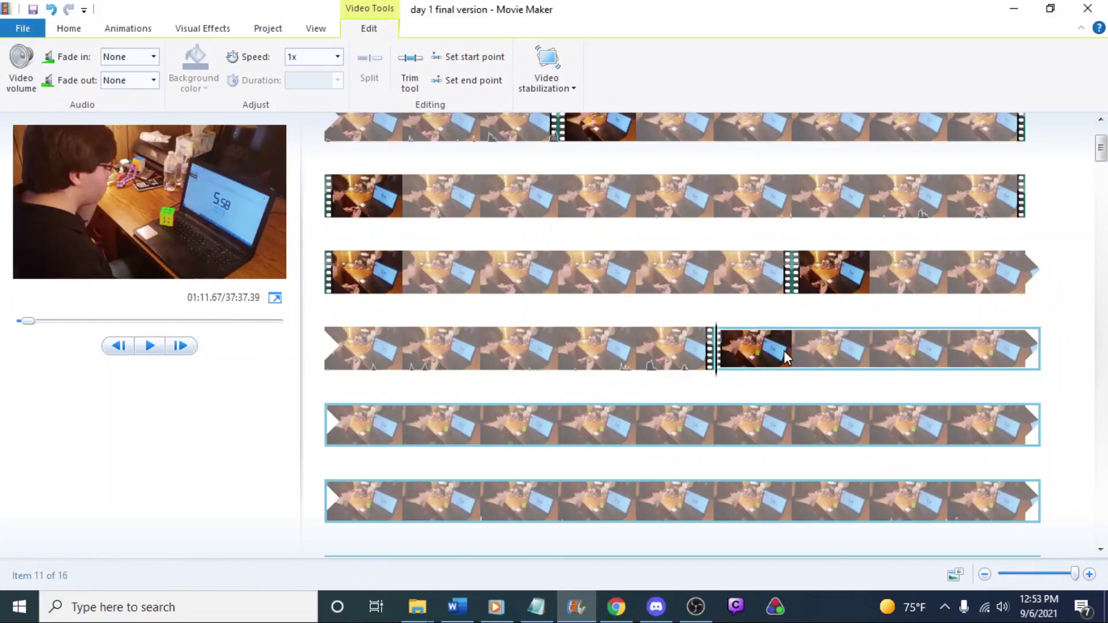
Play past the 9.77 solve and split the timelapse at 01:16.67, when the laptop shows "solve"
key("space")
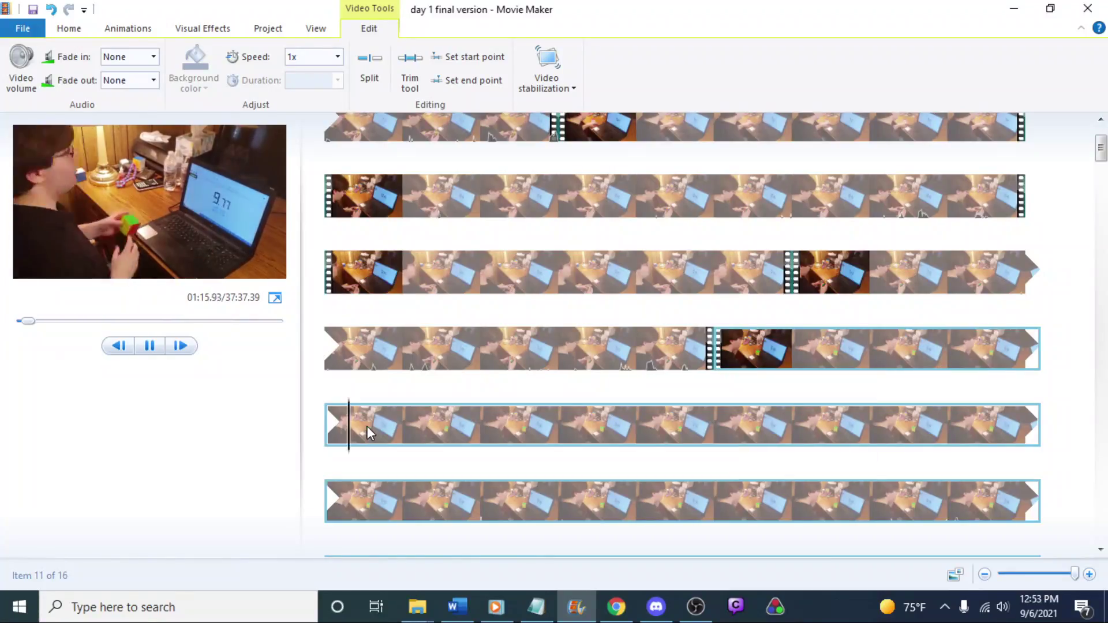
key("space")
key("Left")
key("Left")
key("Left")
key("Left")
key("Left")
key("Left")
key("Left")
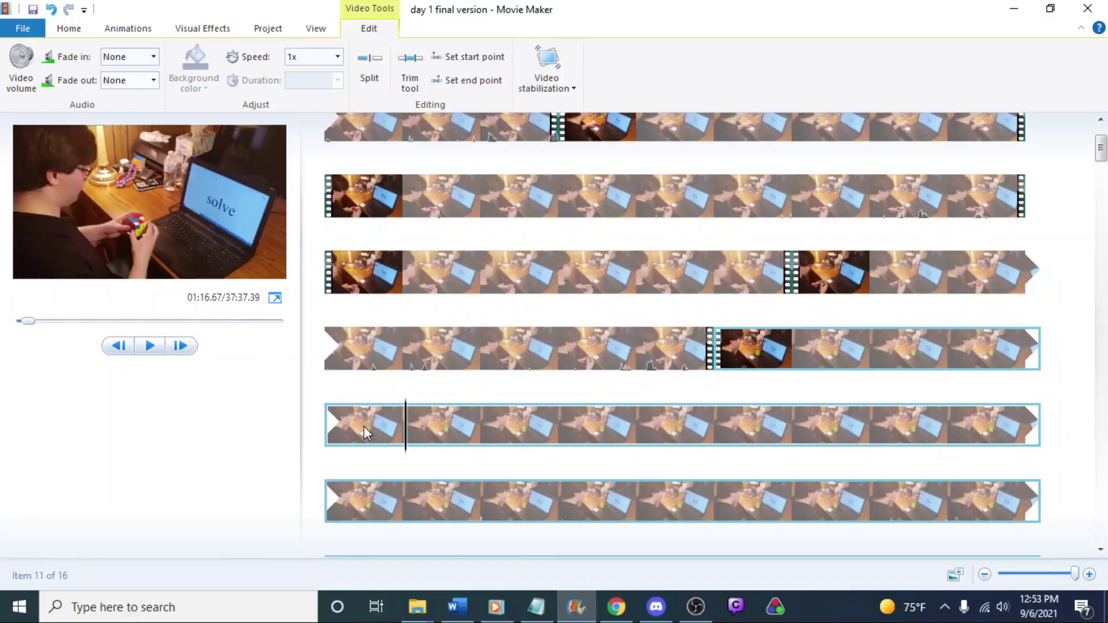
right_click(407, 426)
left_click(440, 378)
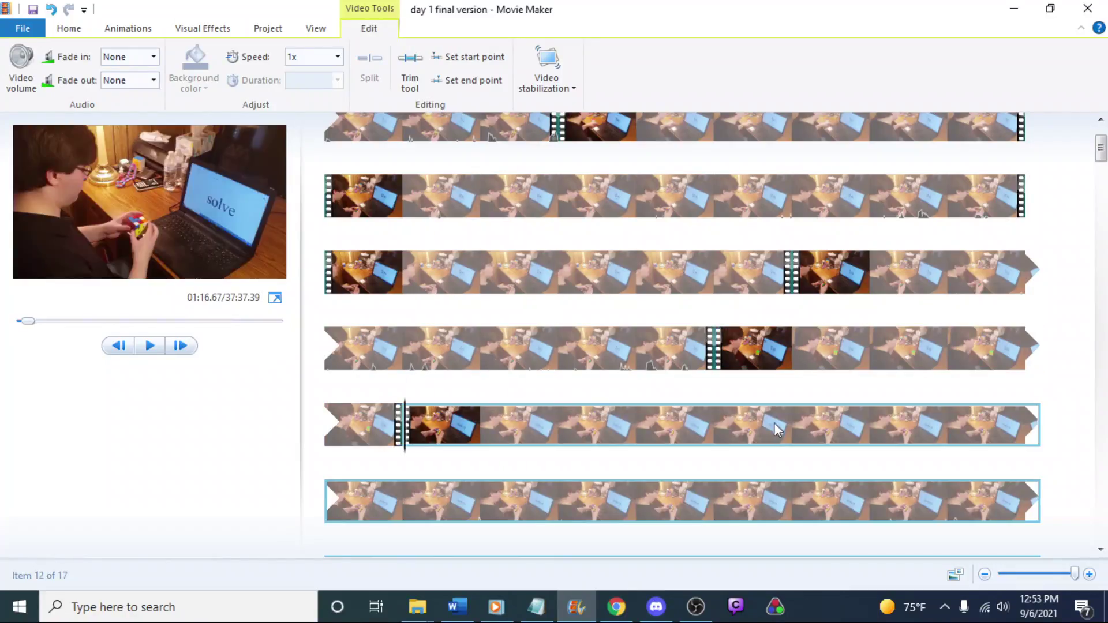
Split the timelapse at 01:23.70, with the laptop showing 8.76, and delete the portion between 01:16.67 and that split
left_click(828, 423)
key("space")
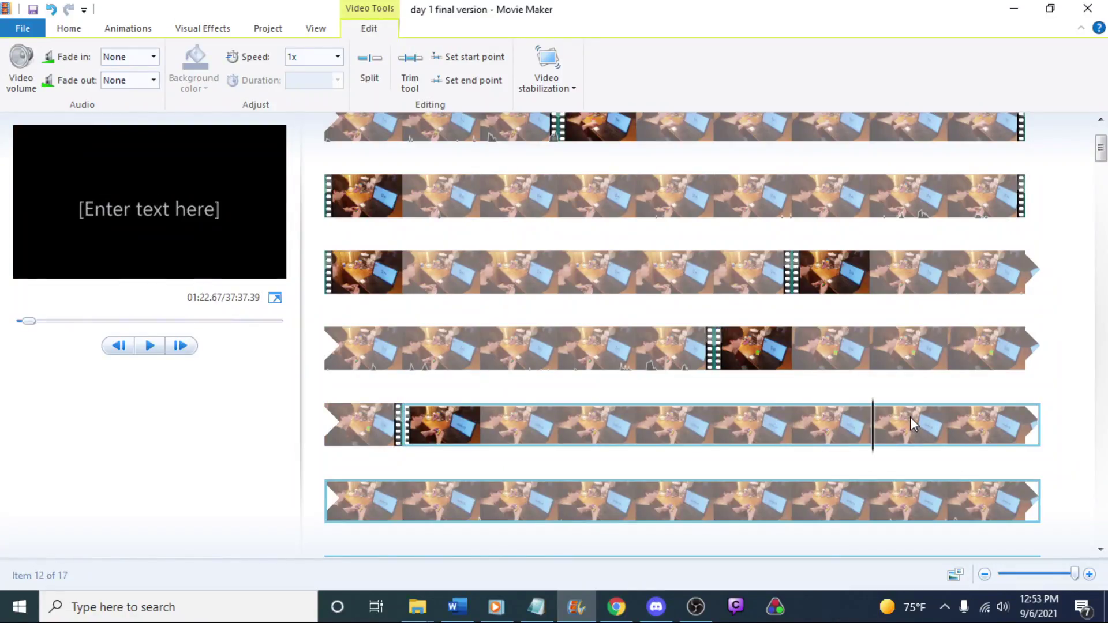
key("space")
key("j")
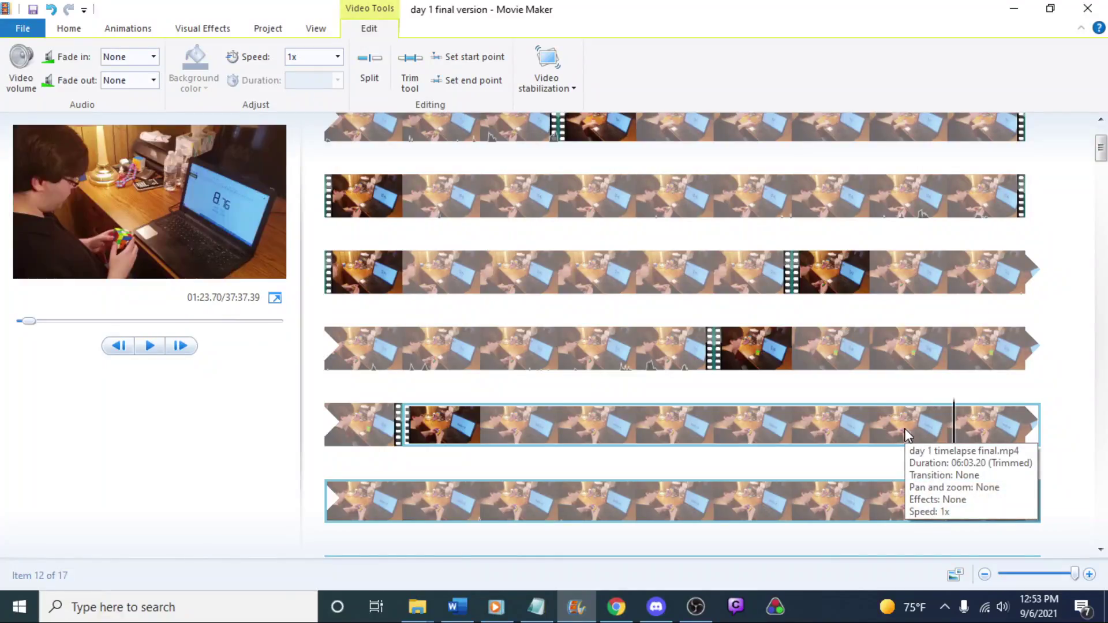
right_click(951, 423)
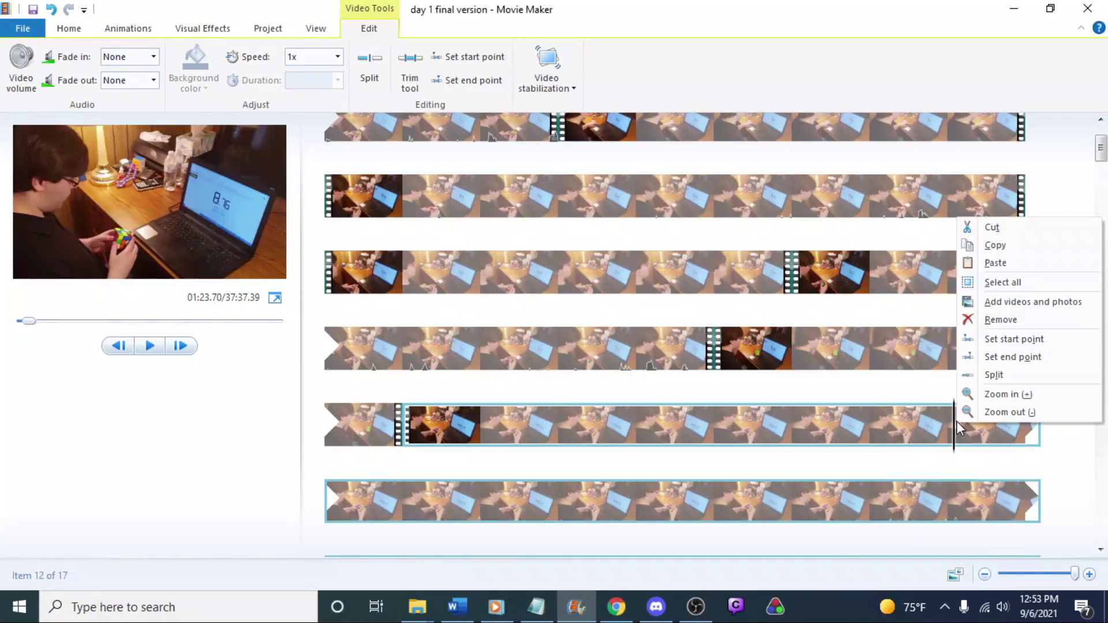
left_click(984, 373)
key("Delete")
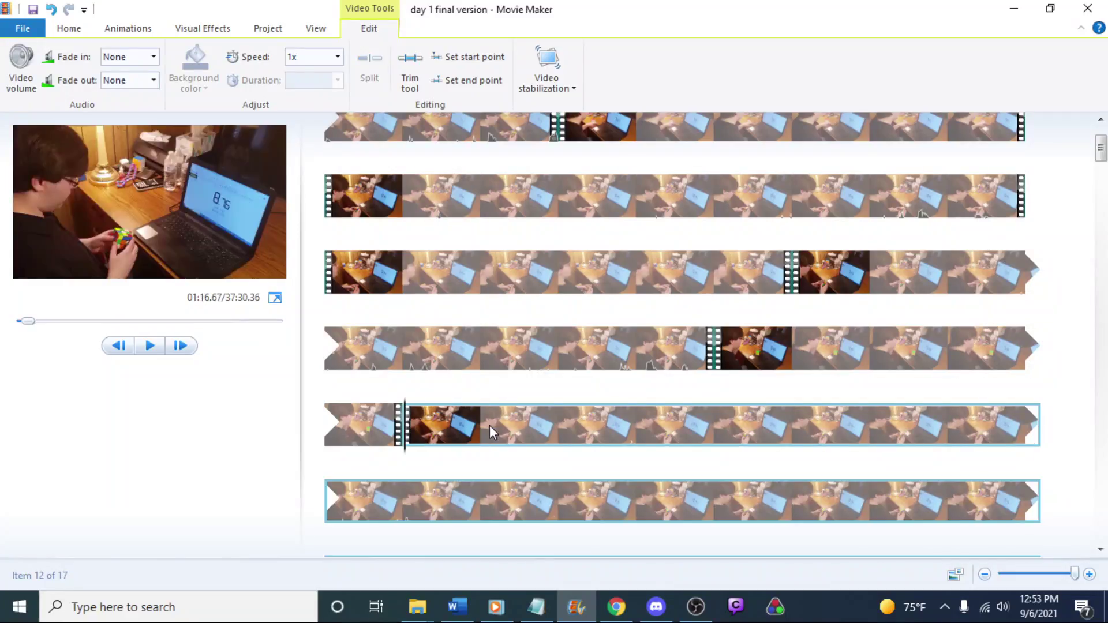
Play on past the 23.22 solve and split the timelapse at 01:44.83, with the laptop still showing 23.22
key("space")
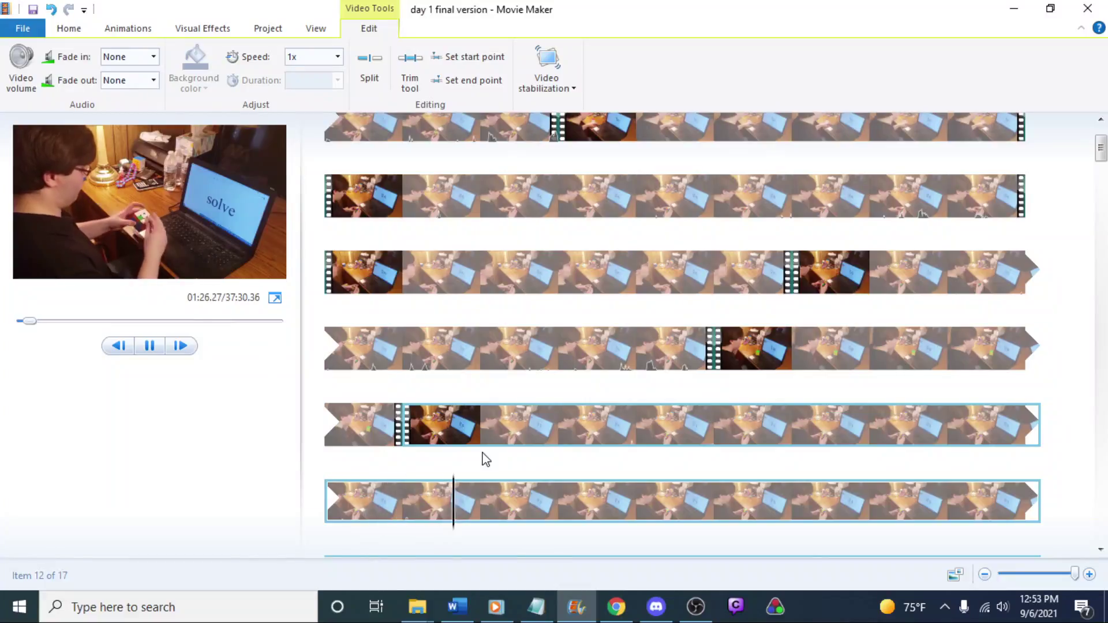
left_click(486, 452)
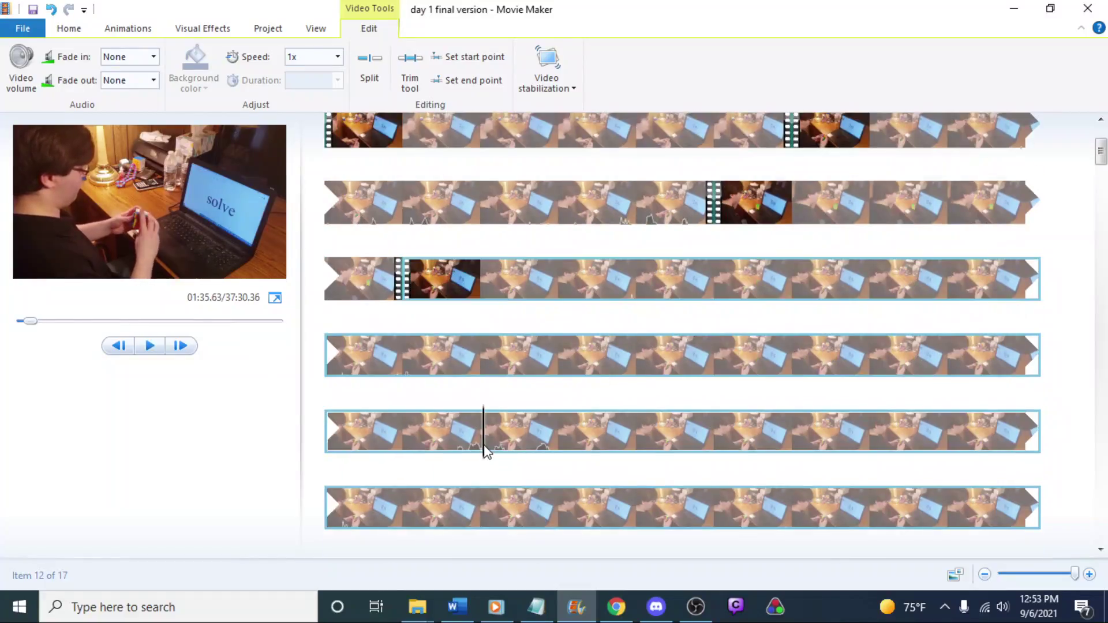
key("space")
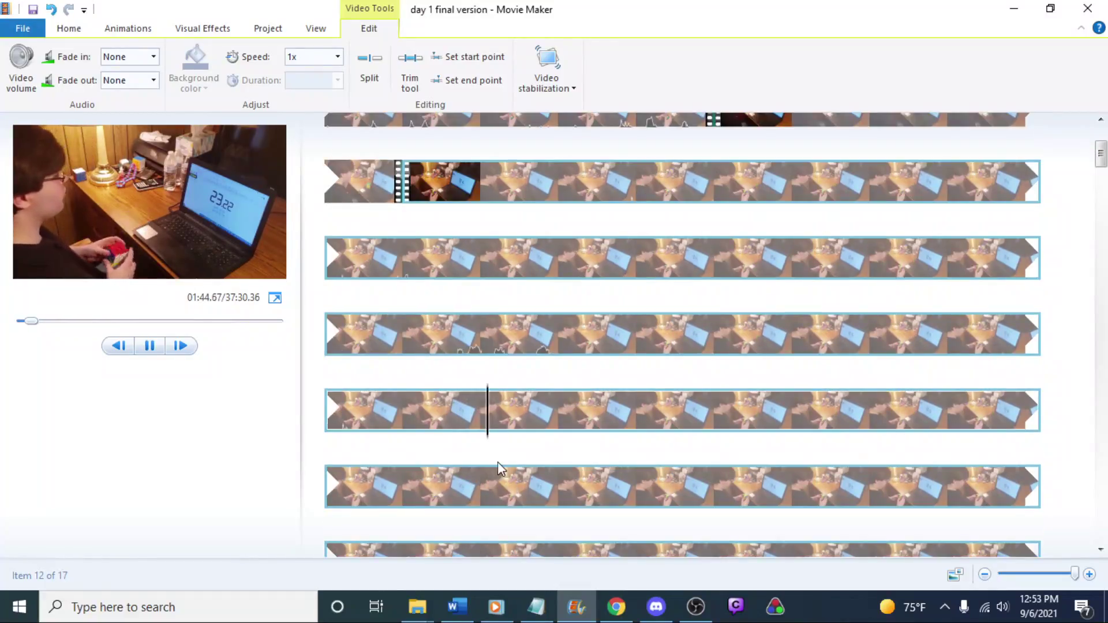
key("space")
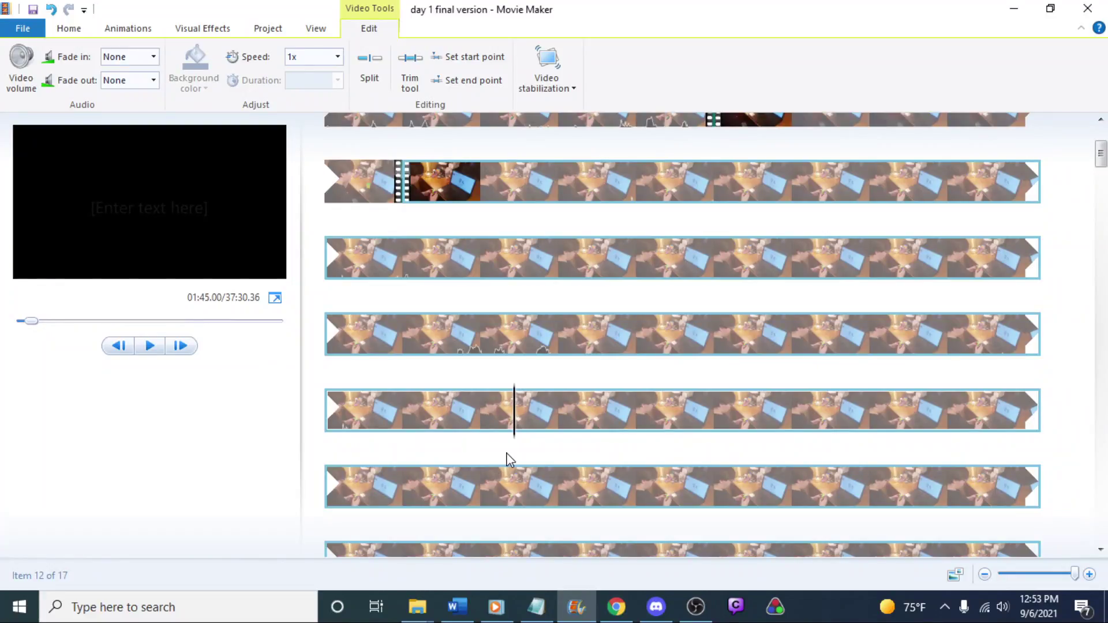
key("j")
right_click(505, 411)
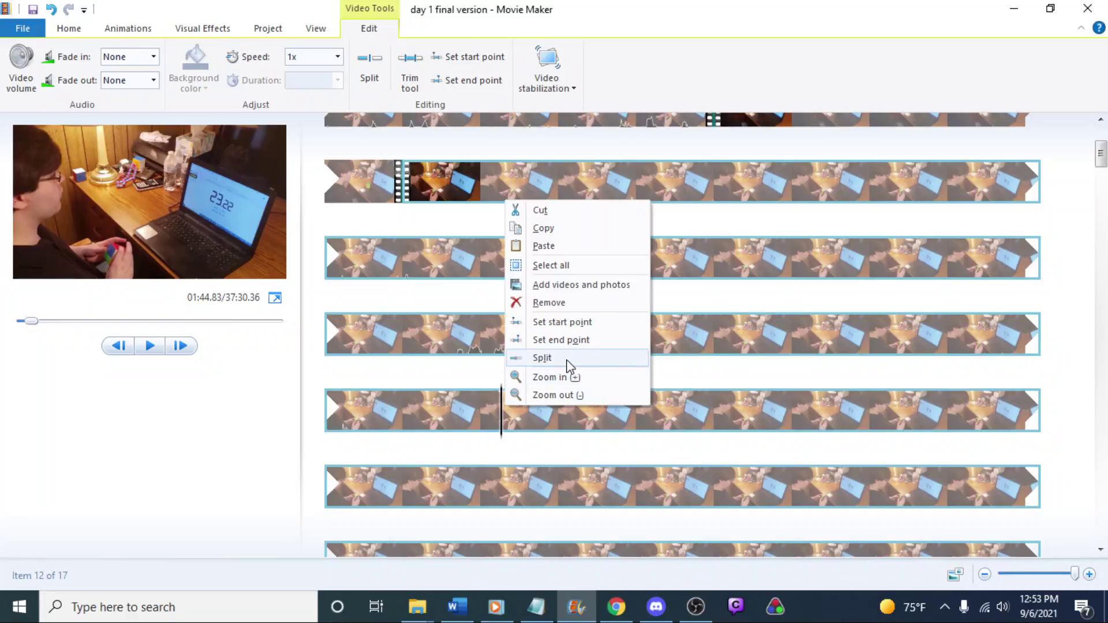
left_click(540, 359)
Split the timelapse at 01:51.90 and delete the portion between 01:44.83 and that split
left_click_drag(369, 479, 411, 487)
key("j")
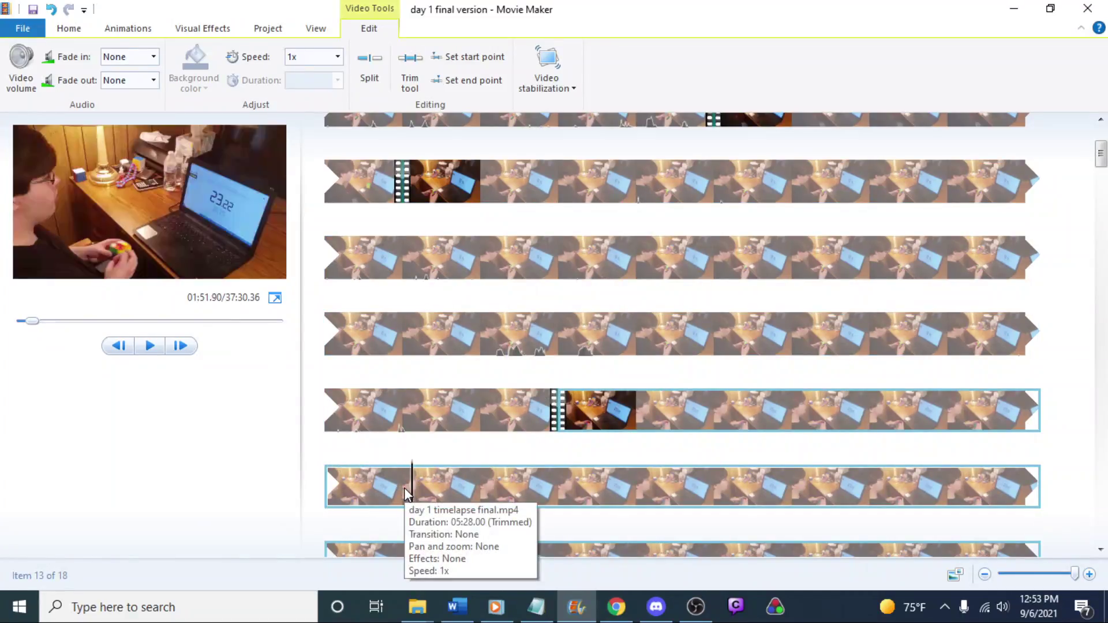
right_click(411, 486)
left_click(450, 440)
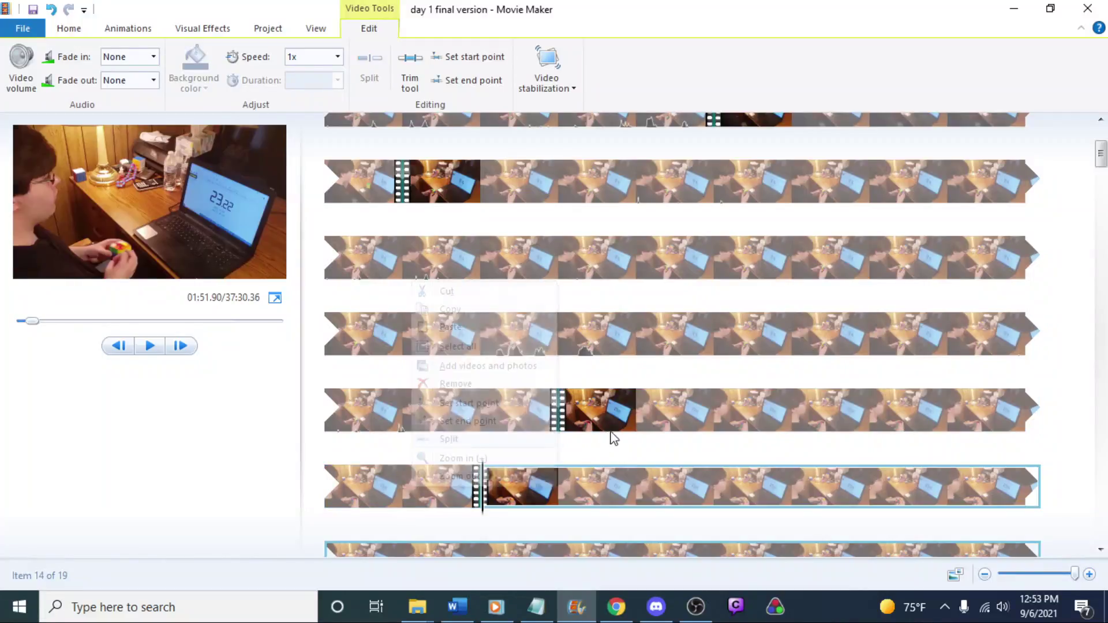
key("Delete")
Play the next solve and split the timelapse at 01:49.87, when the laptop shows 9.07
left_click(615, 421)
key("space")
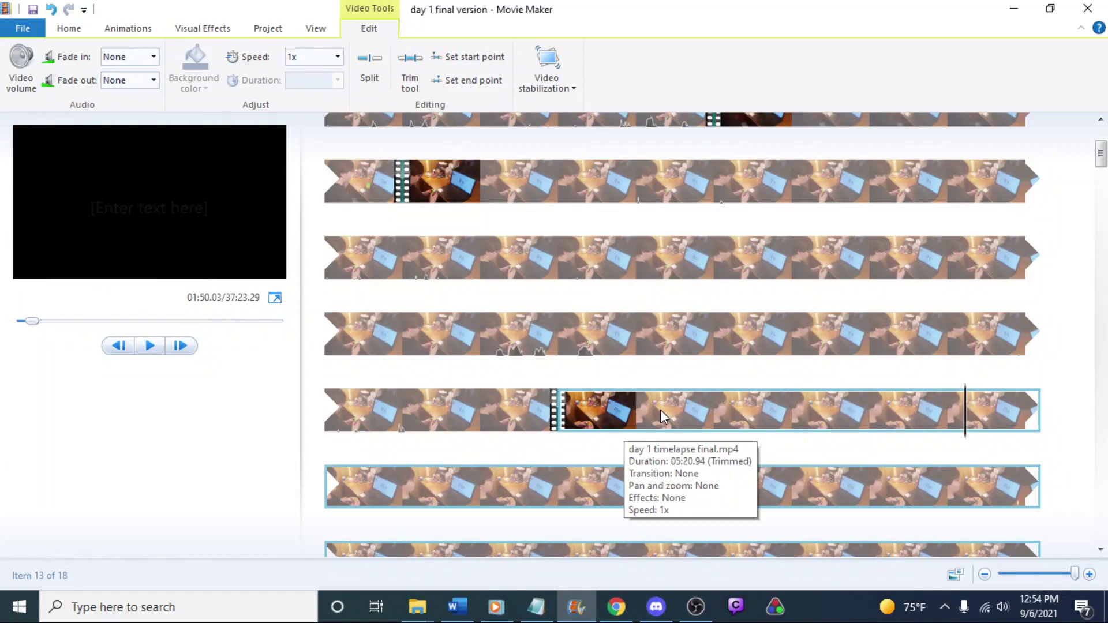
key("j")
key("j")
key("j")
key("j")
key("j")
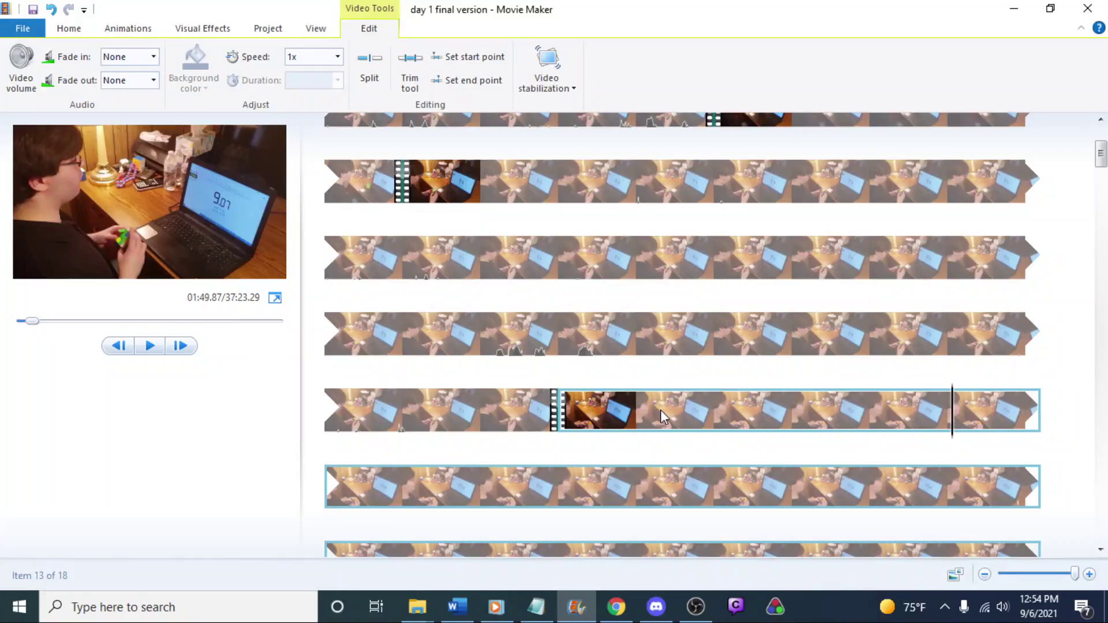
right_click(955, 423)
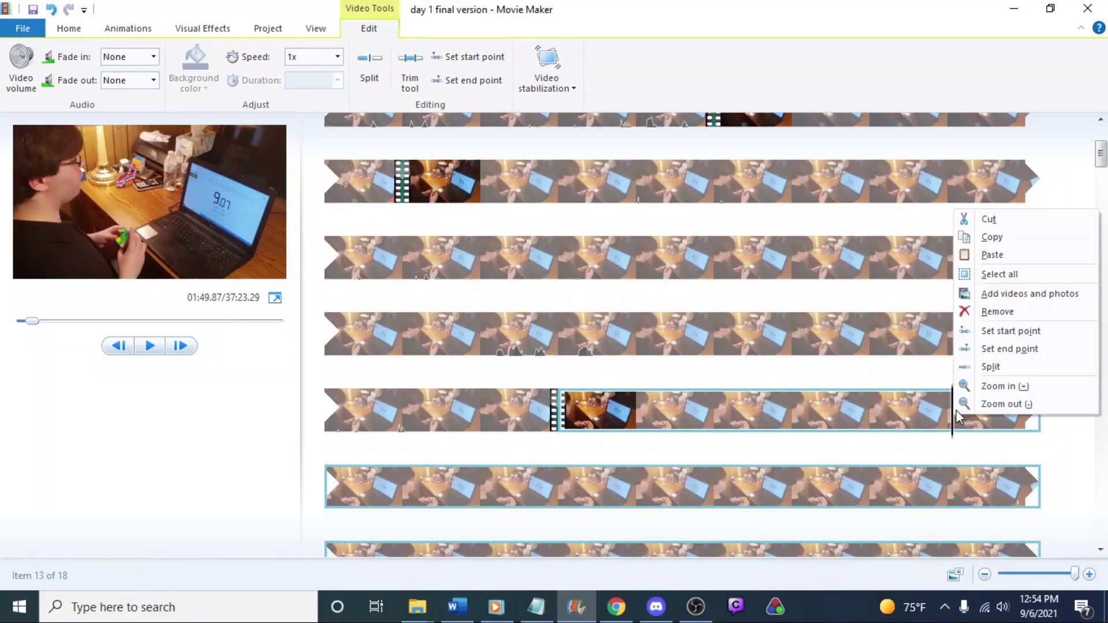
left_click(990, 366)
Split the timelapse at 01:56.87, with the laptop still showing 9.07, and delete the portion between 01:49.87 and that split
left_click(872, 490)
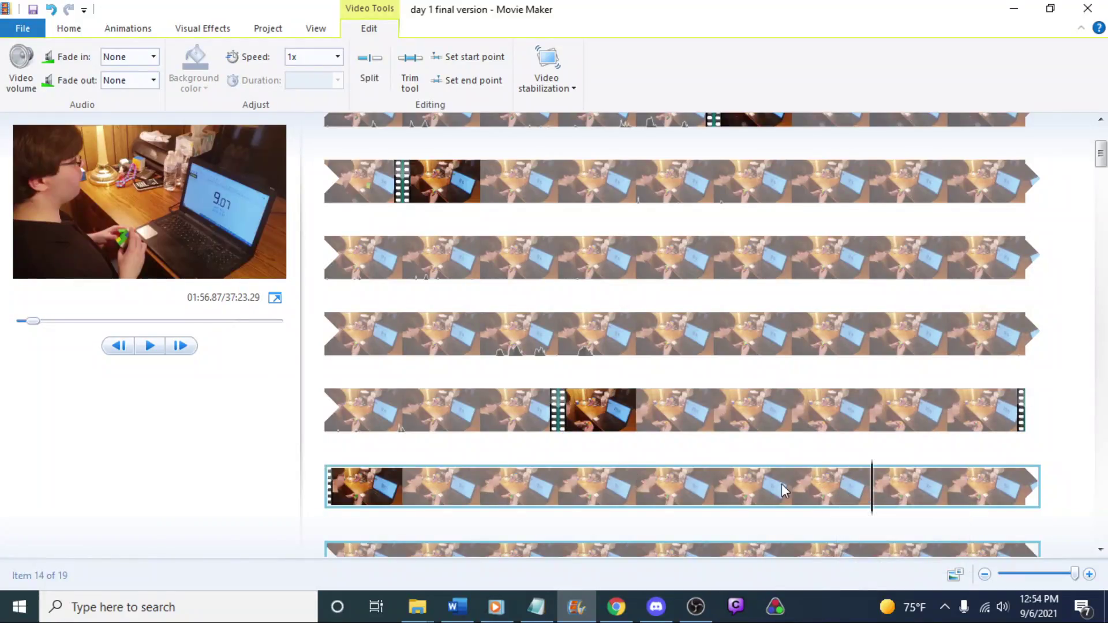
key("space")
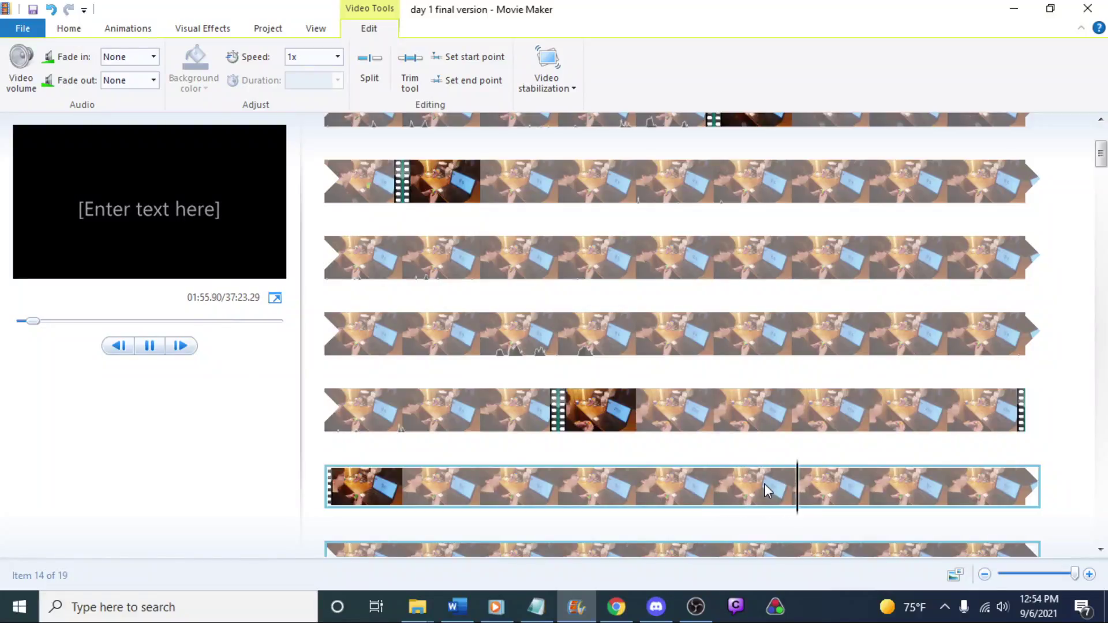
key("space")
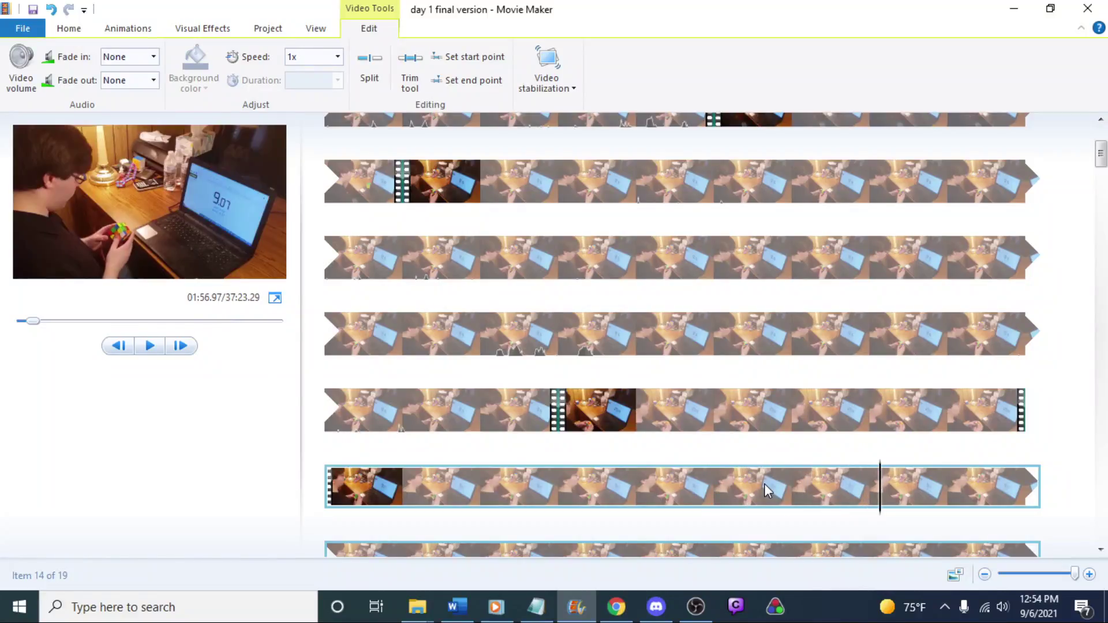
key("Left")
key("Left")
key("Left")
key("Left")
key("Right")
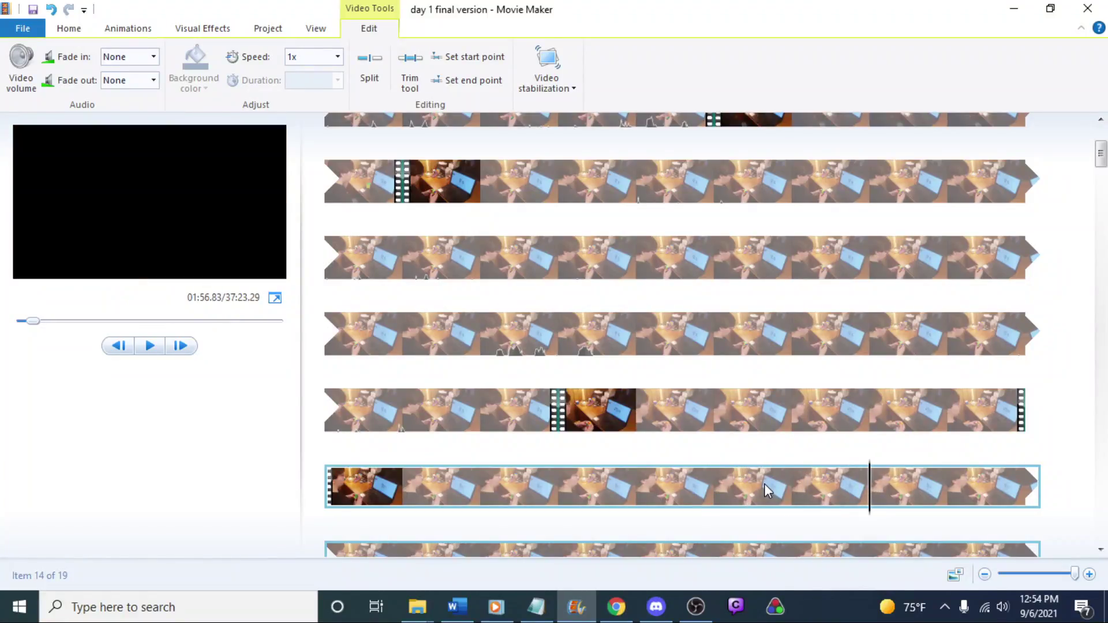
key("Right")
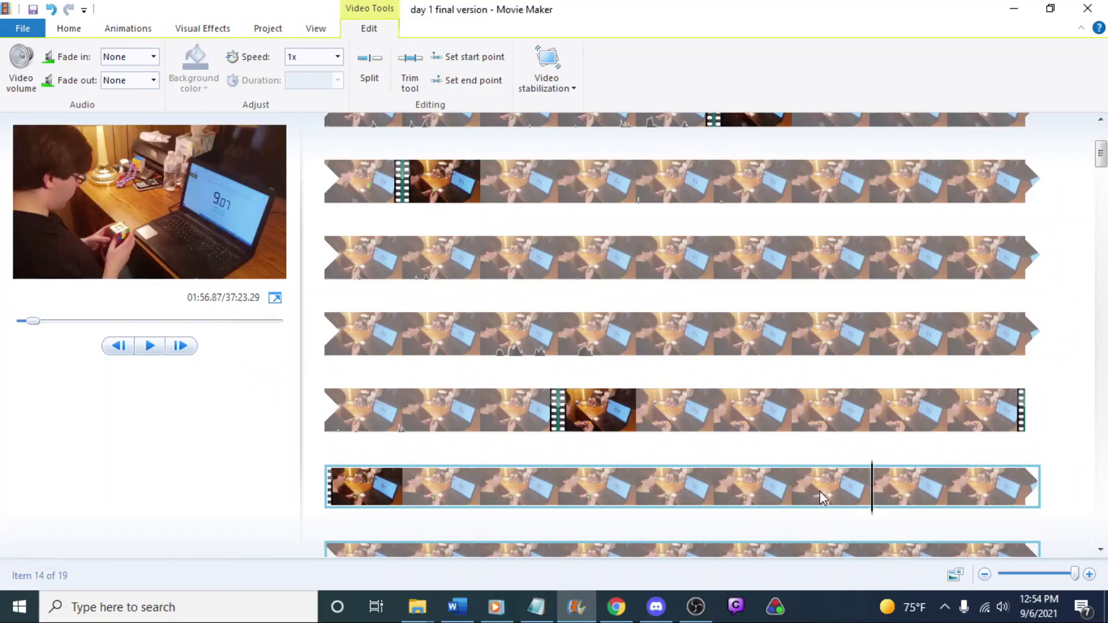
right_click(872, 480)
left_click(907, 433)
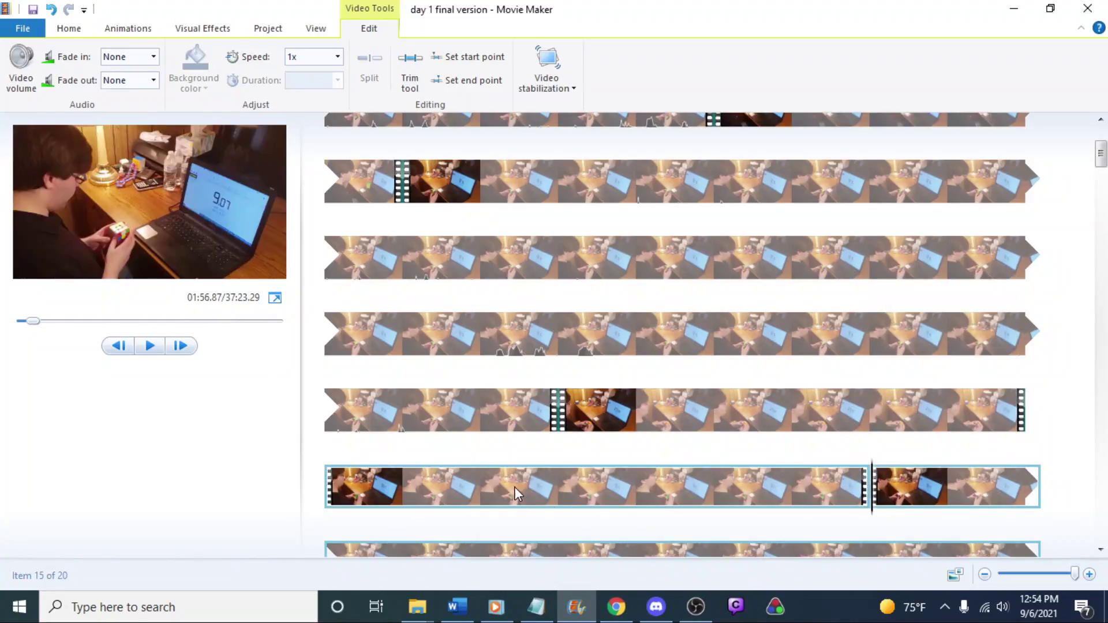
left_click(514, 486)
key("Delete")
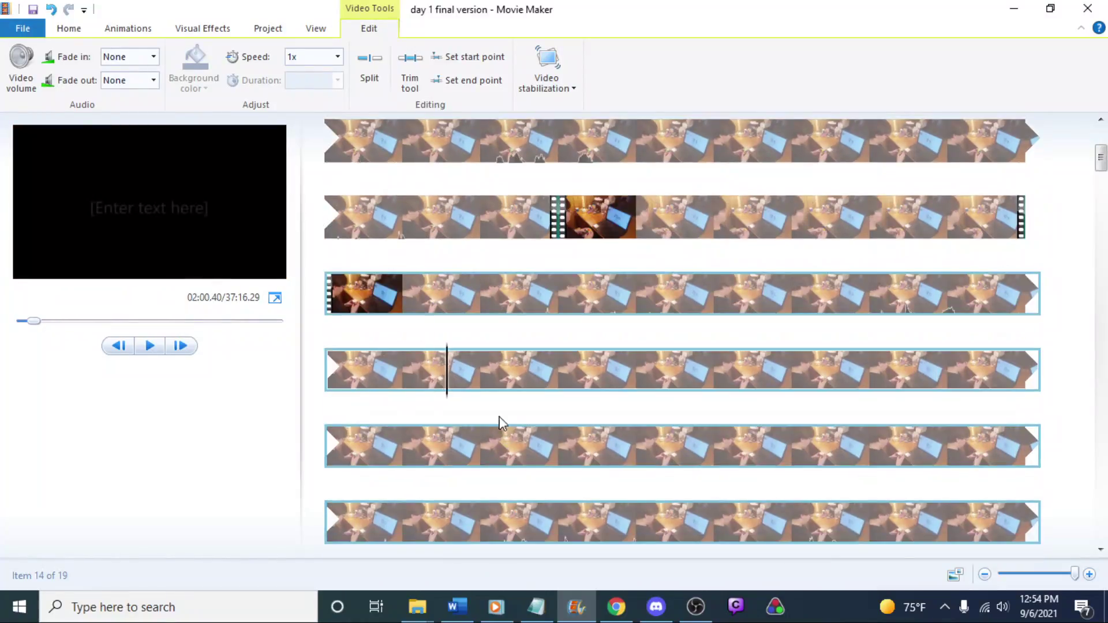
Replay the 5.31 solve and split the timelapse at 01:59.20, with the cube put down on the desk
left_click(398, 366)
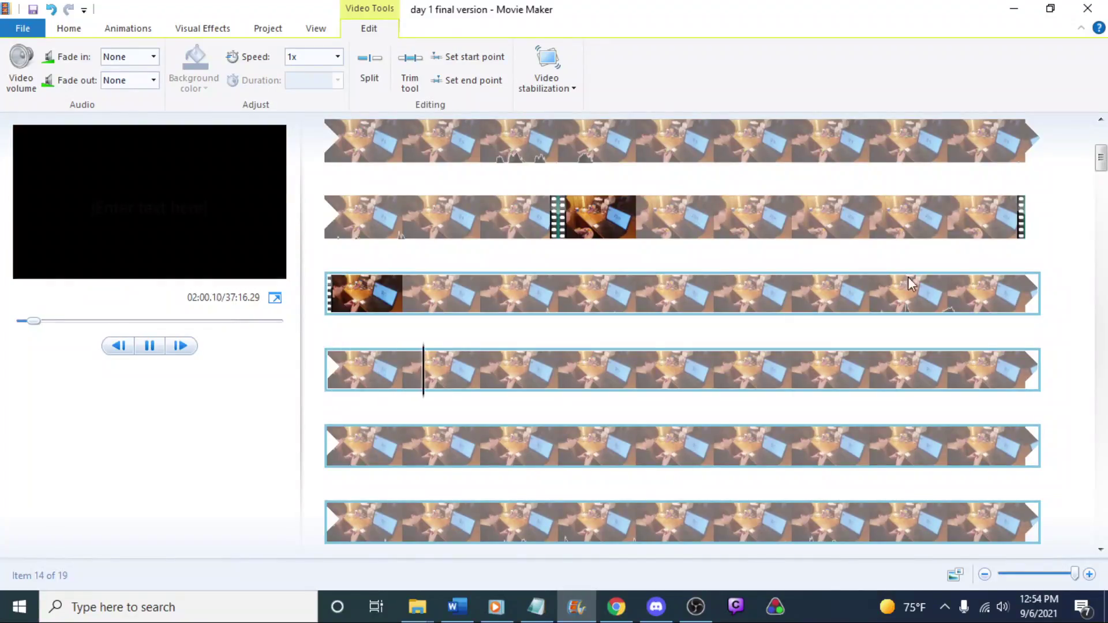
left_click(895, 293)
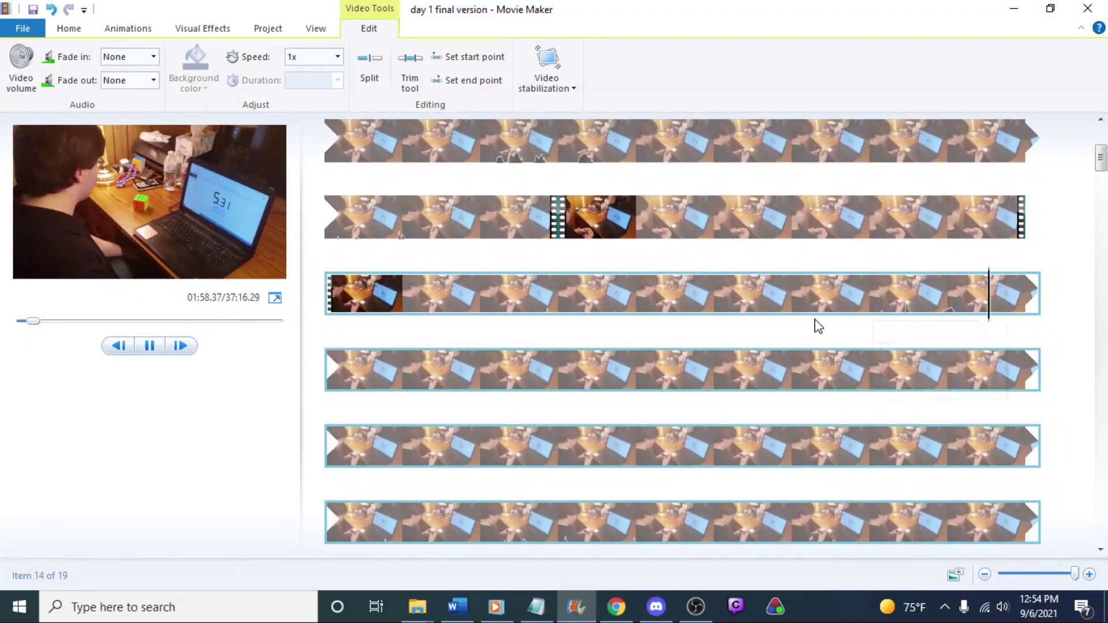
key("space")
right_click(353, 383)
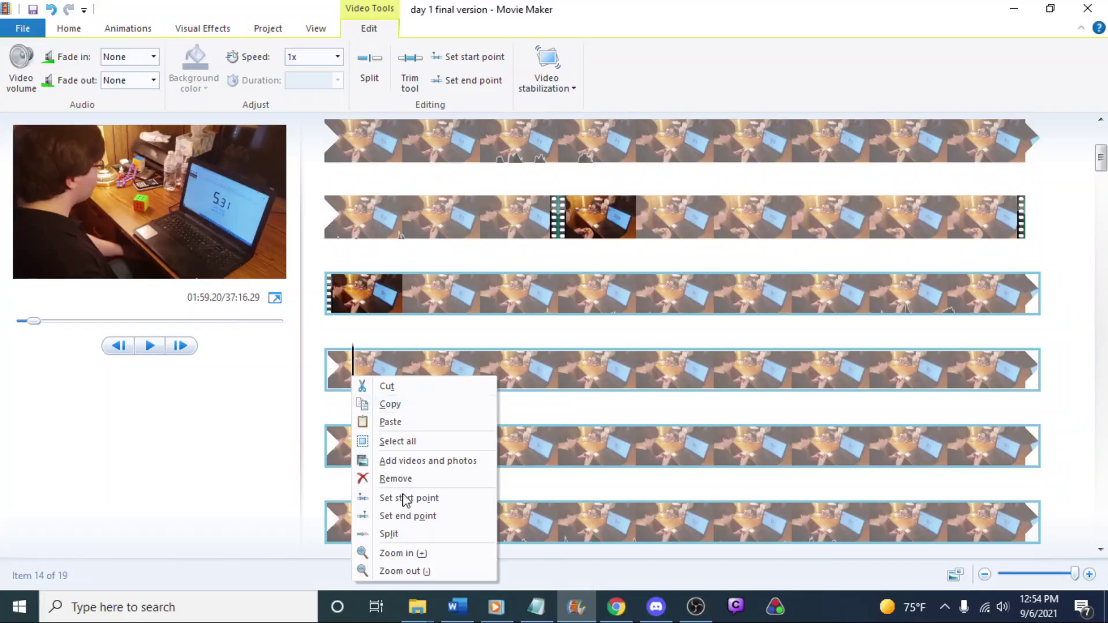
left_click(389, 534)
Split the timelapse at 02:07.00, with the laptop still showing 5.31, and delete the portion between 01:59.20 and that split
left_click(989, 361)
key("space")
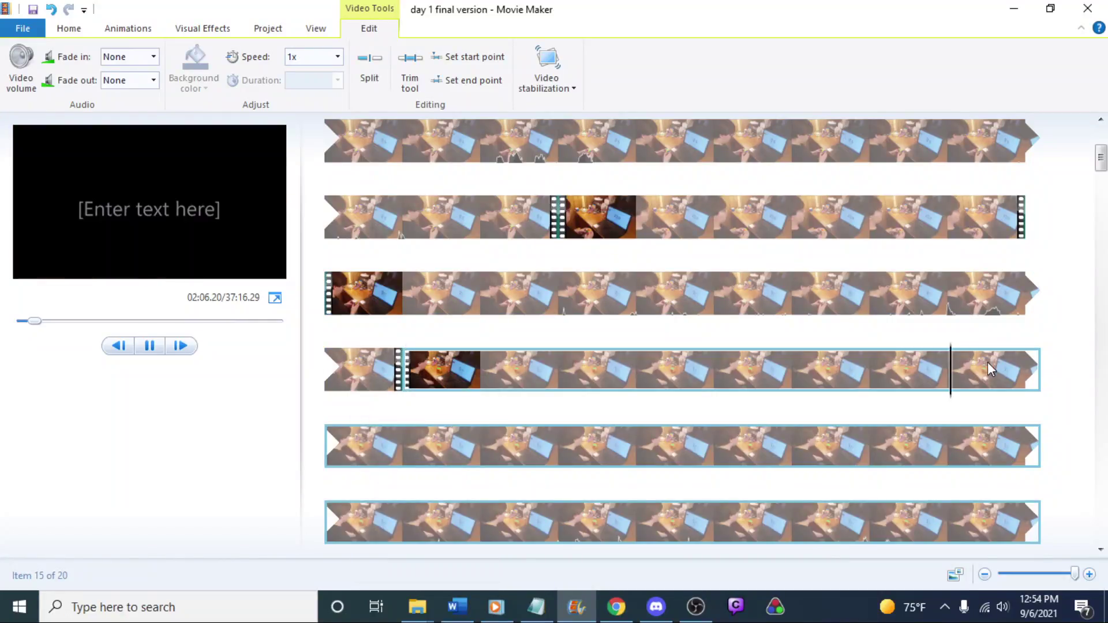
key("space")
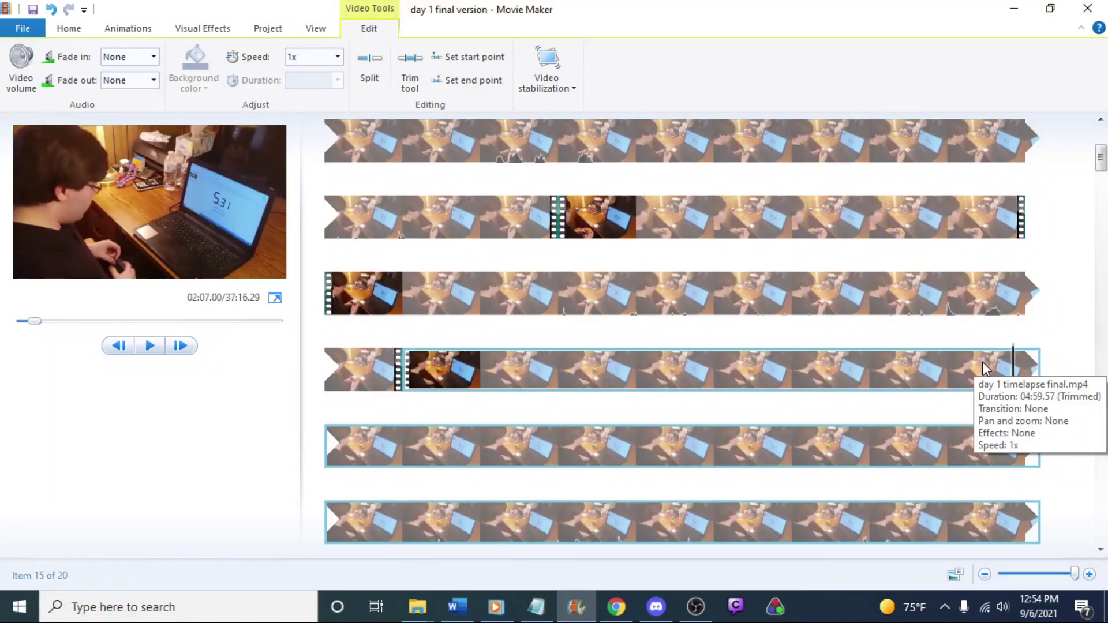
right_click(1014, 369)
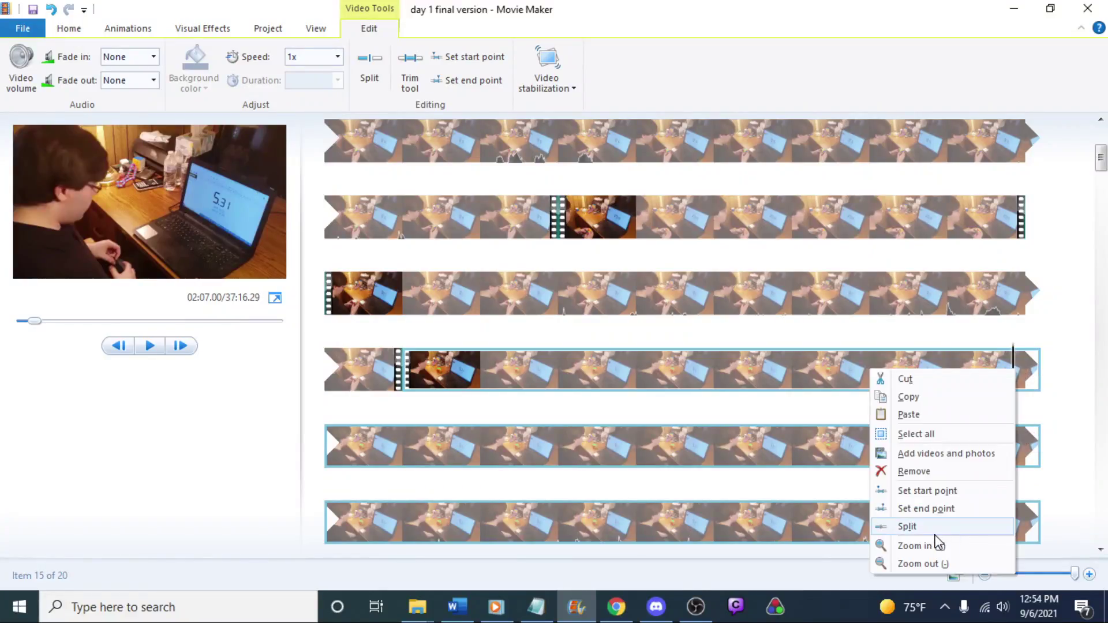
left_click(908, 527)
Play past the deleted section and split the timelapse at 02:01.43, when the laptop shows 7.08
key("space")
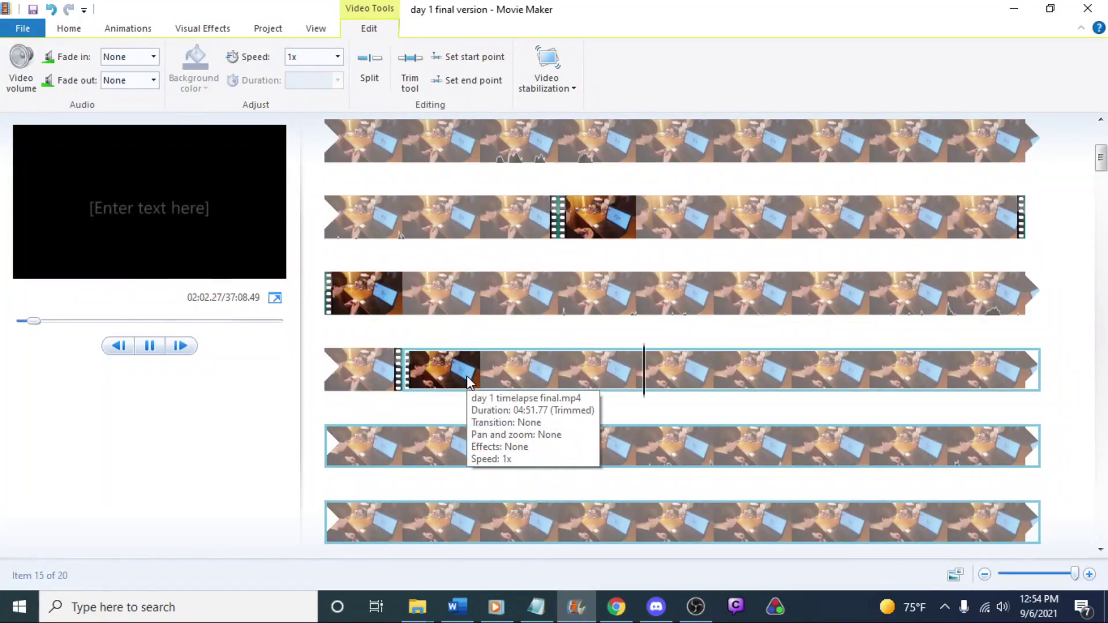
key("space")
key("space")
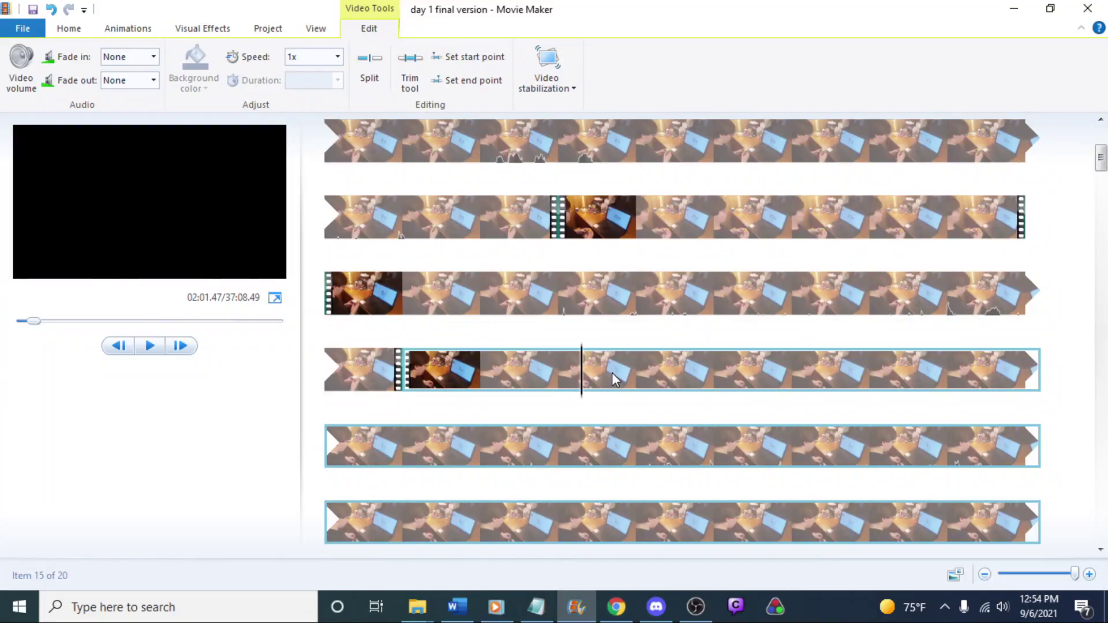
right_click(576, 368)
left_click(615, 525)
Split the timelapse at 02:08.47, with the laptop still showing 7.08, and delete the portion between 02:01.43 and that split
left_click(335, 483)
key("space")
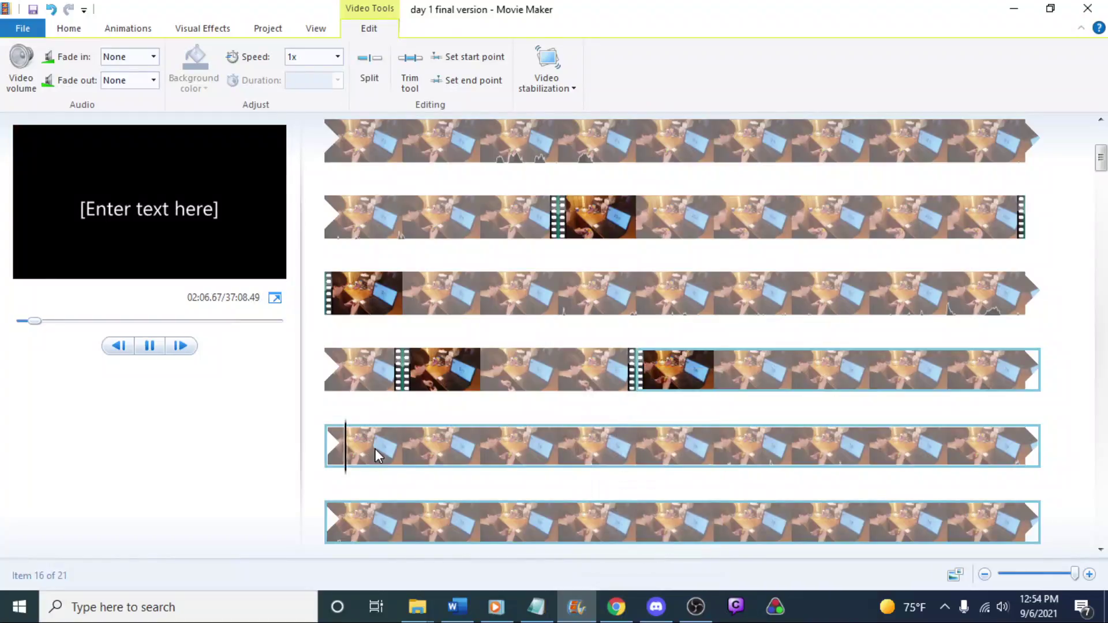
key("space")
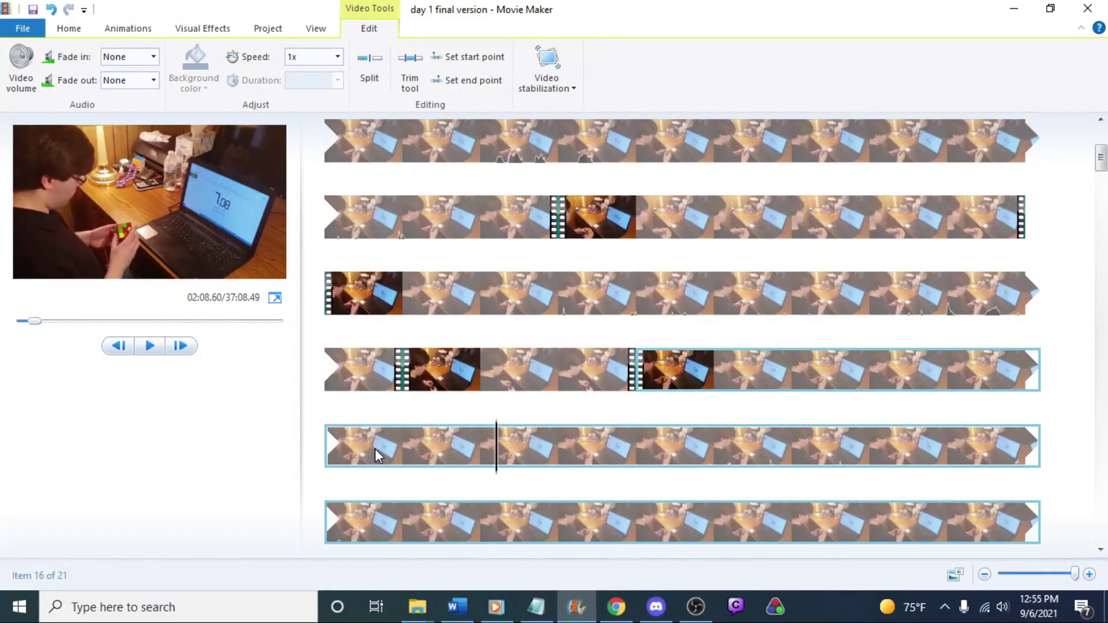
key("j")
key("j")
key("j")
key("j")
key("j")
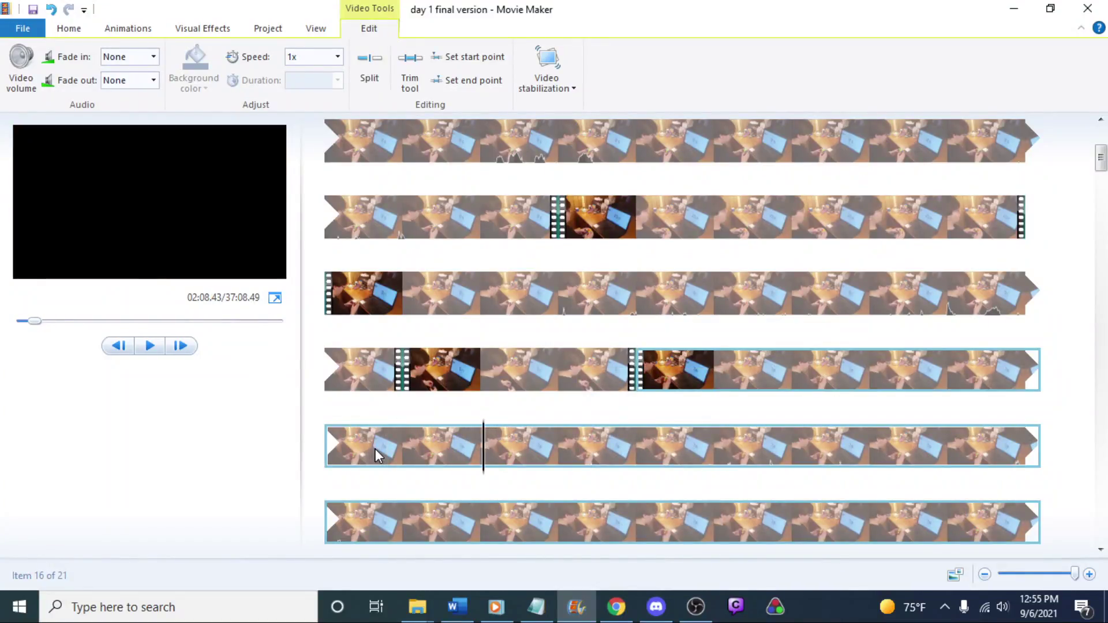
key("l")
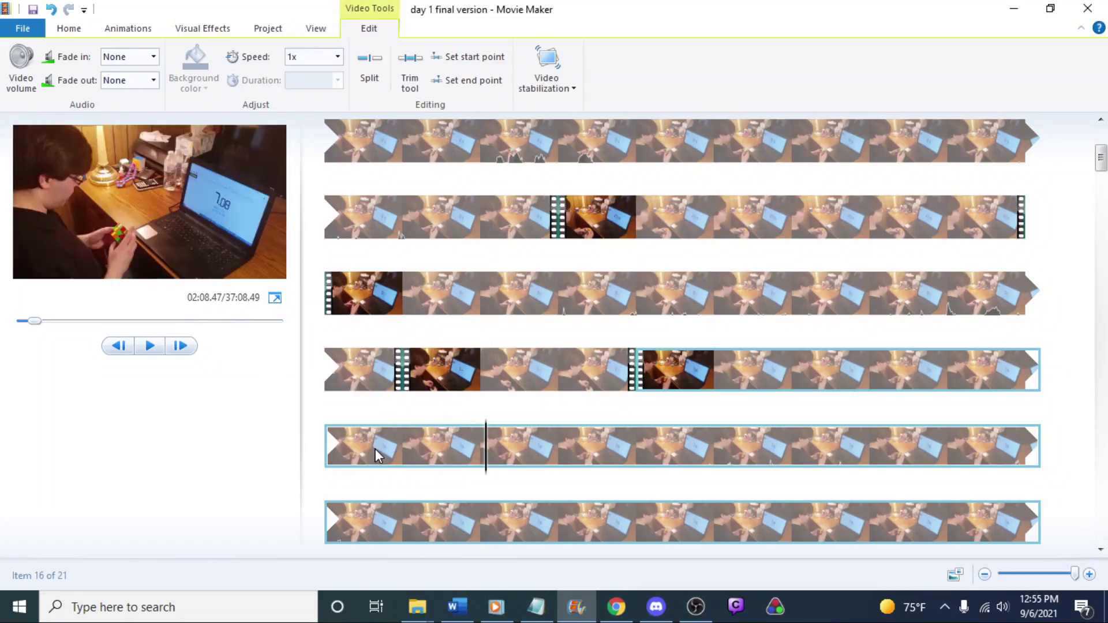
right_click(484, 442)
left_click(520, 391)
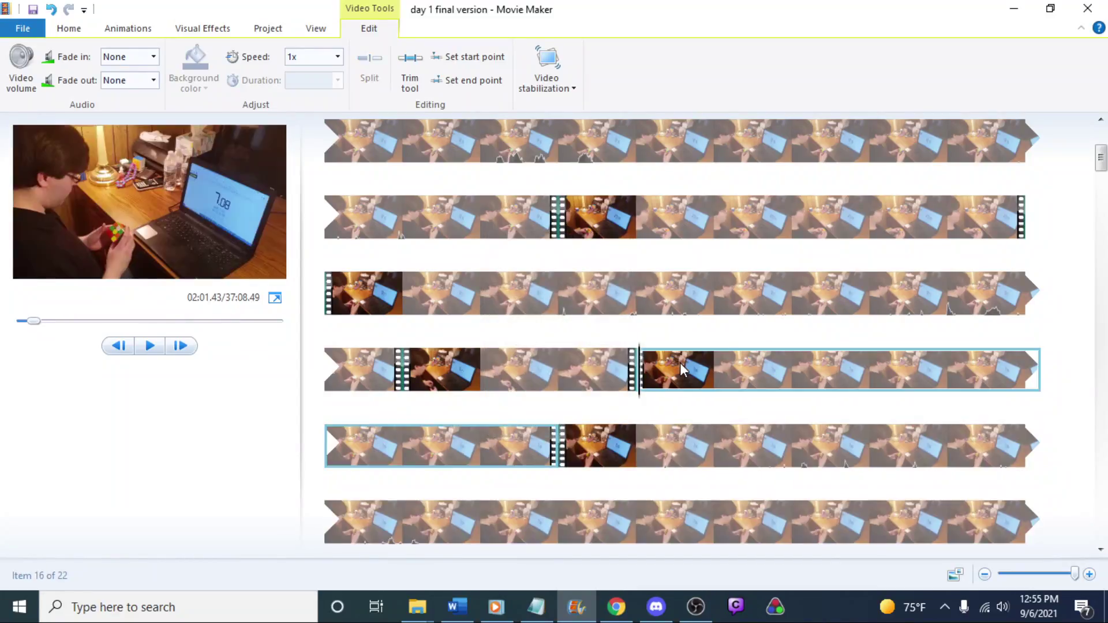
key("Delete")
Play through the 5.67 solve and replay the timelapse from the start of its clip
key("space")
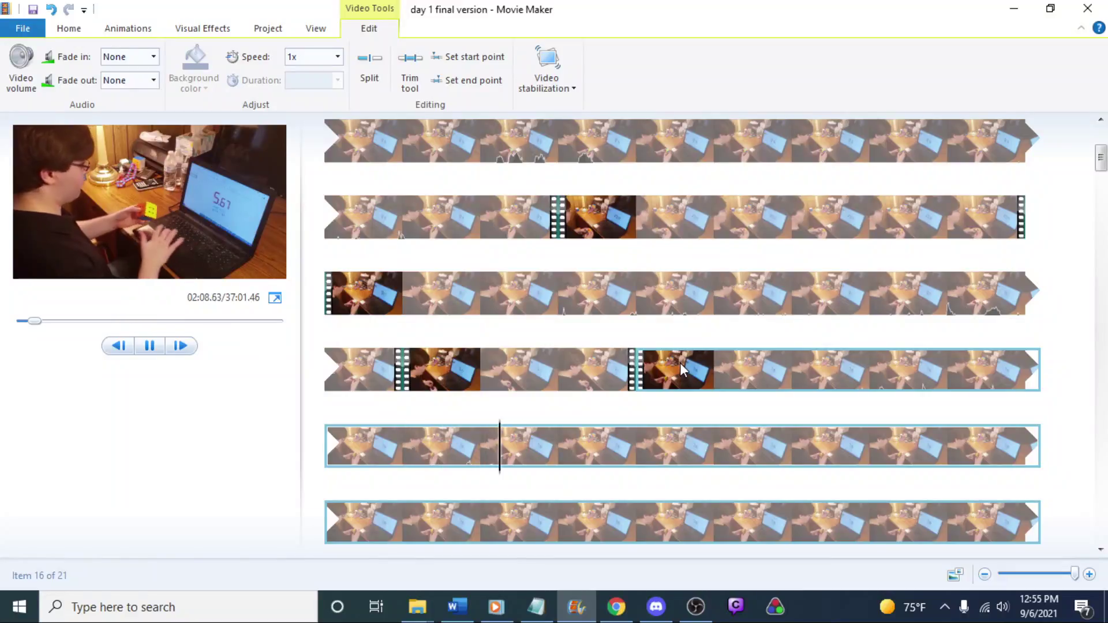
key("space")
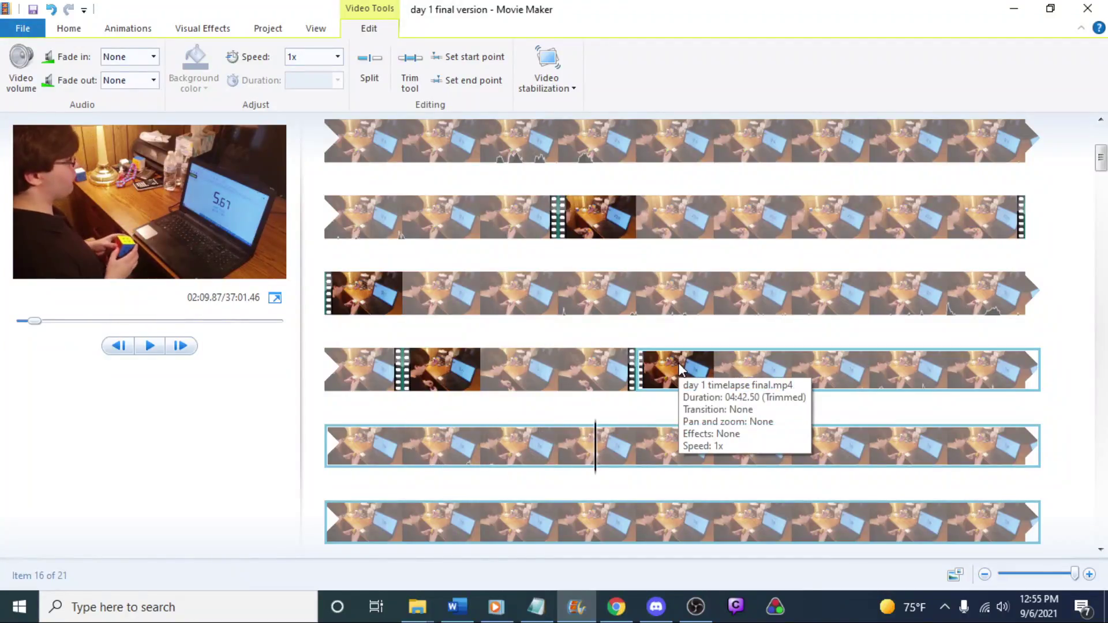
left_click(799, 368)
key("space")
left_click(654, 369)
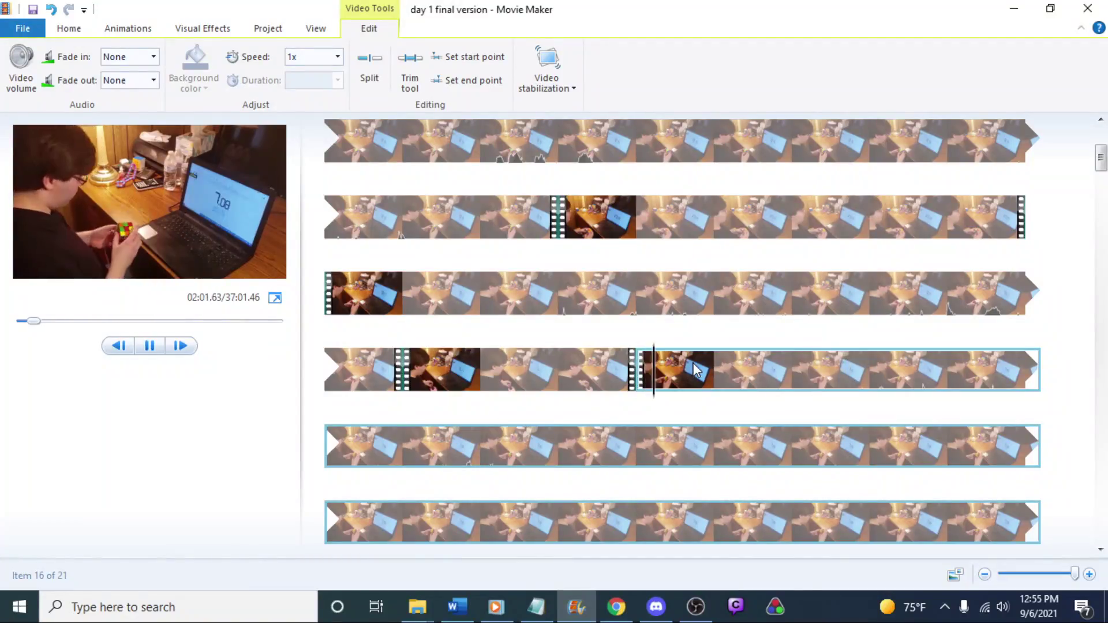
Switch to csTimer in Chrome, examine the session statistics from about solve 731 to 759, and return to Movie Maker
left_click(617, 606)
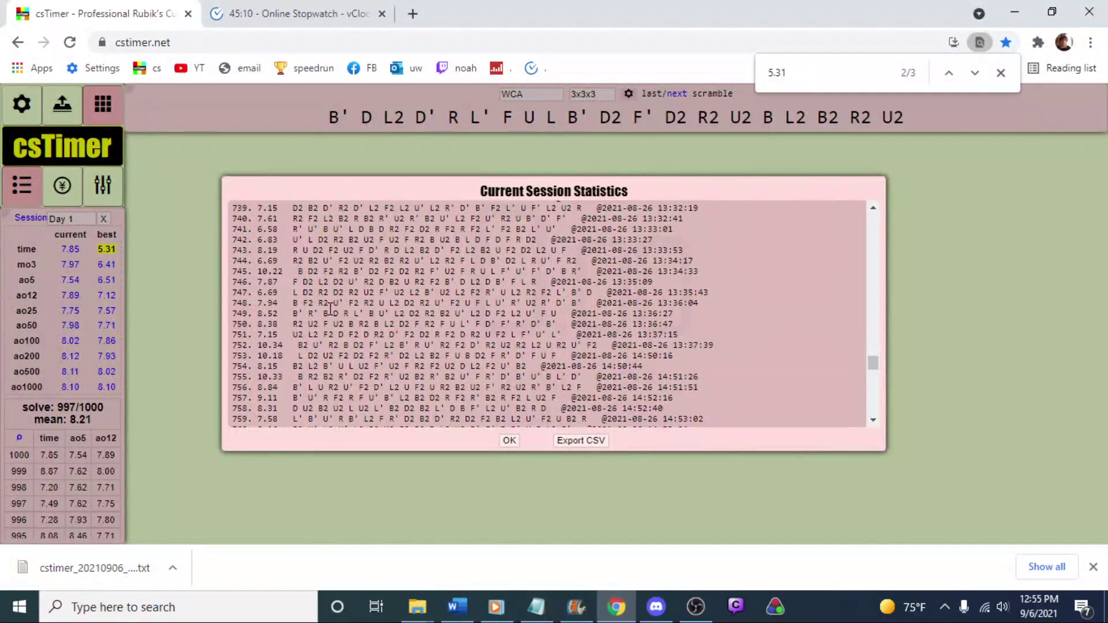
scroll(325, 307, "up", 2)
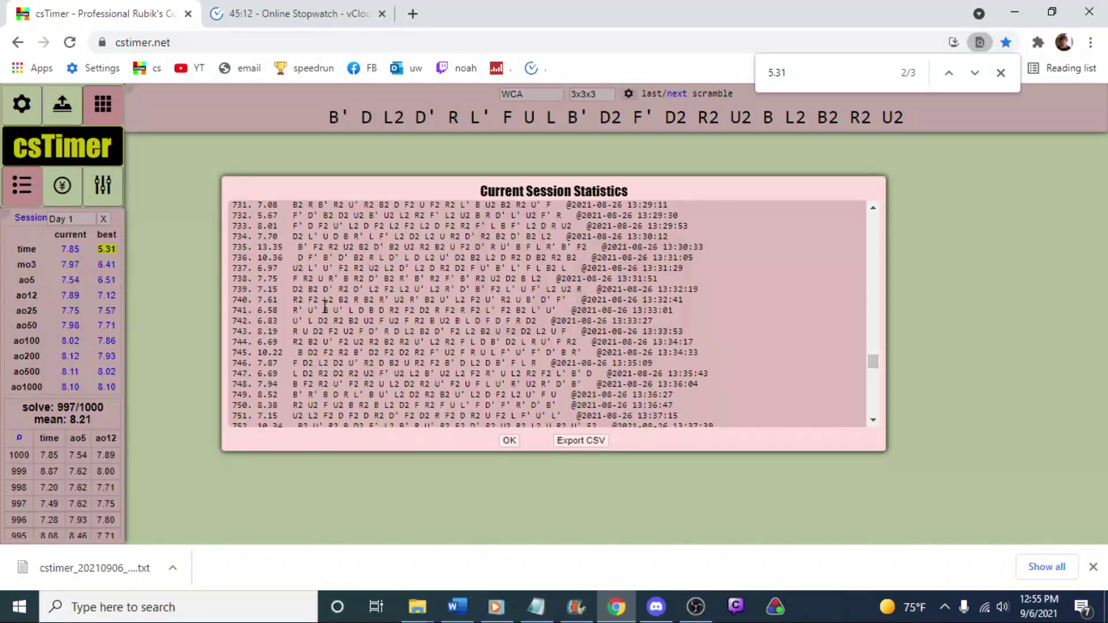
scroll(323, 277, "down", 2)
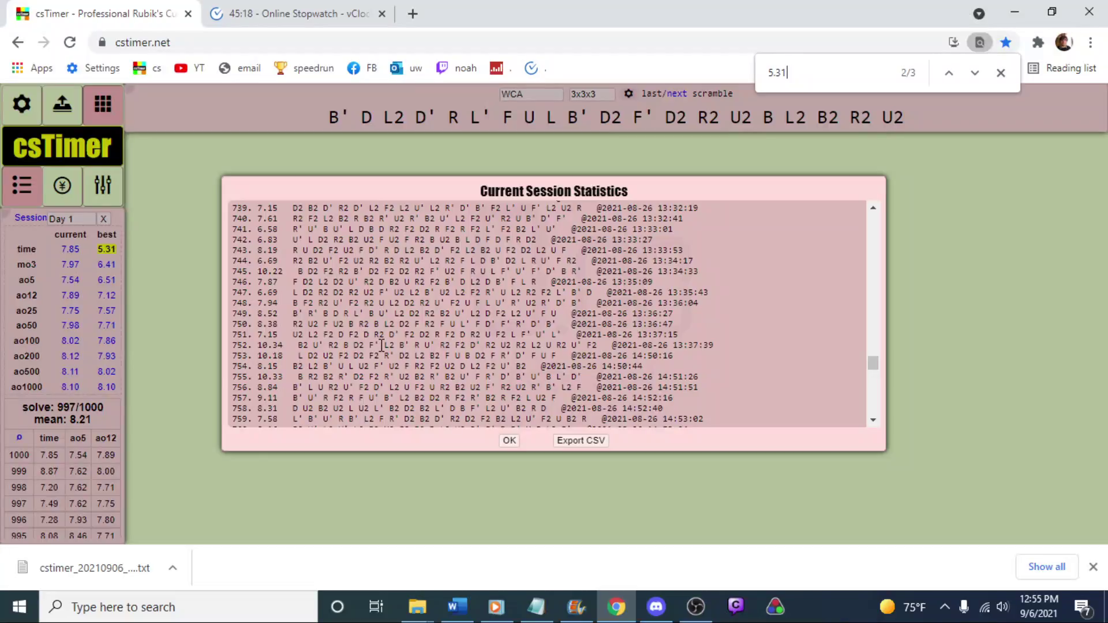
left_click(576, 606)
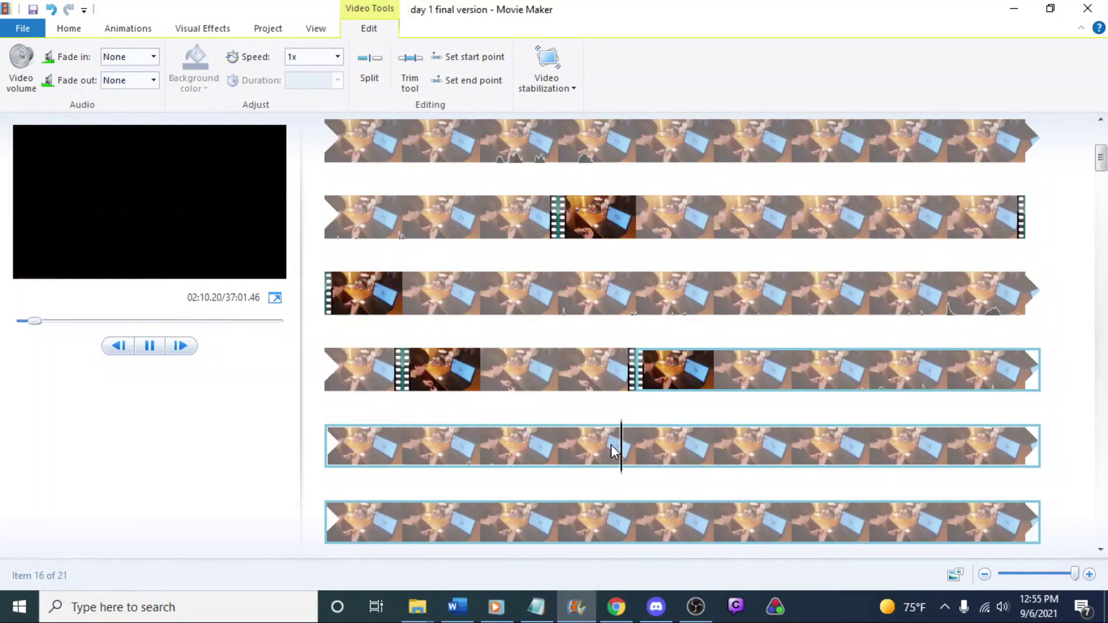
Stop playback after the 5.67 solve and split the timelapse at 02:10.23
key("space")
right_click(622, 450)
left_click(349, 531)
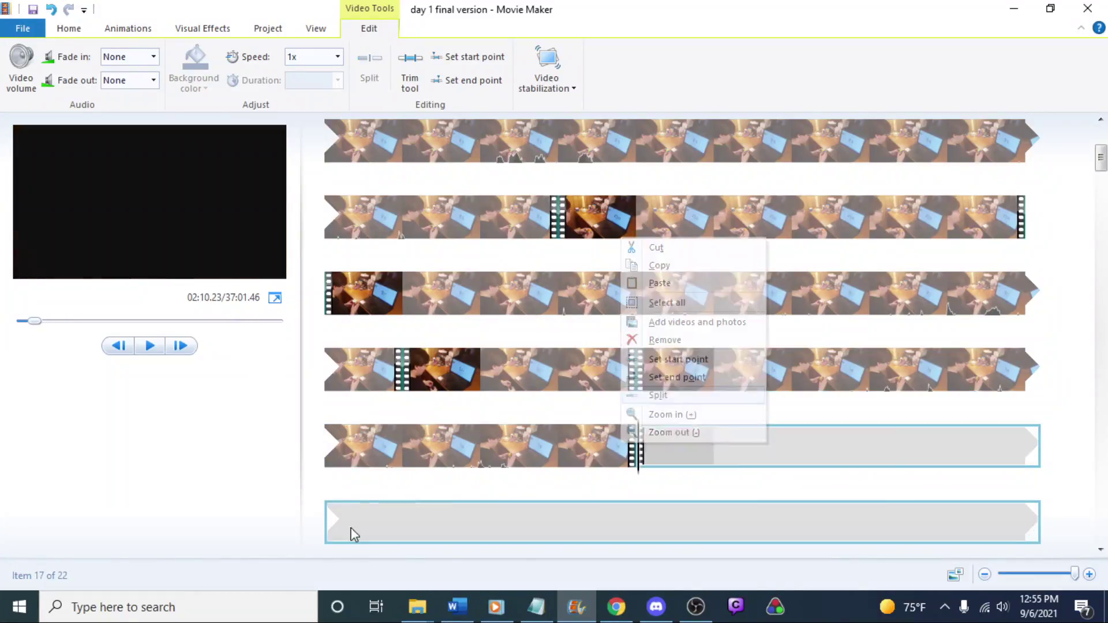
Split the timelapse at 02:17.27, with the laptop still showing 5.67, and delete the portion between 02:10.23 and that split
scroll(502, 456, "down", 2)
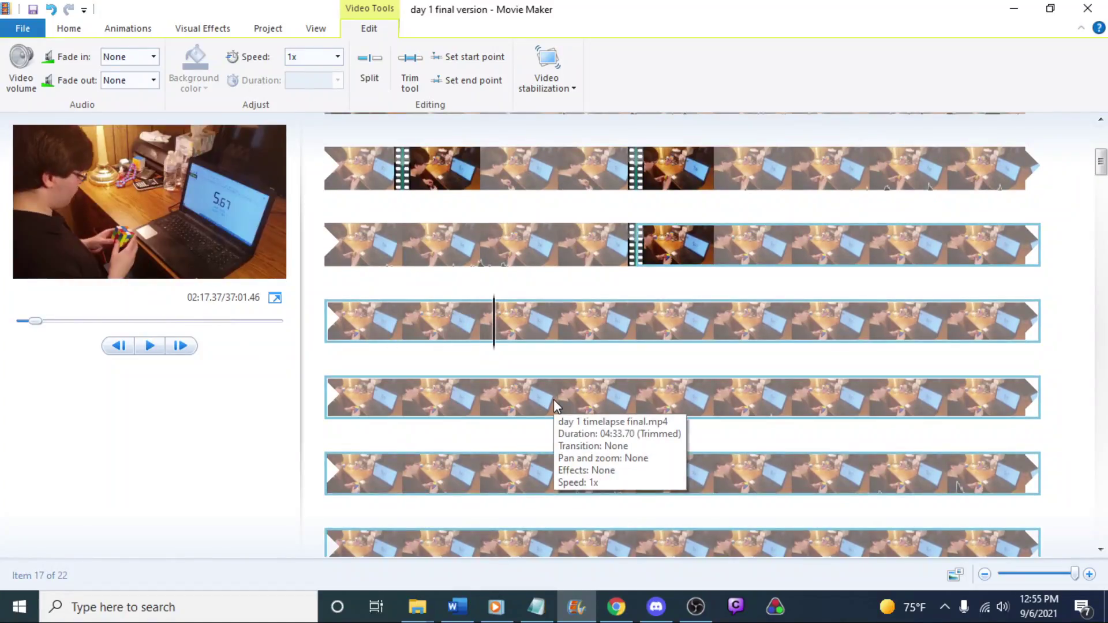
key("j")
key("j")
key("j")
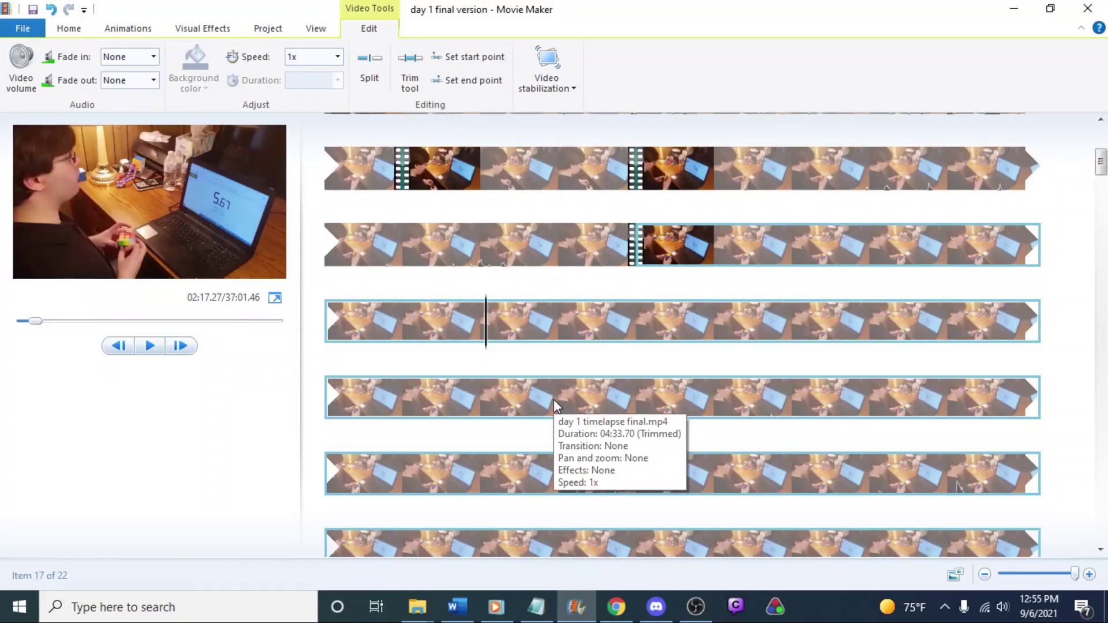
right_click(486, 327)
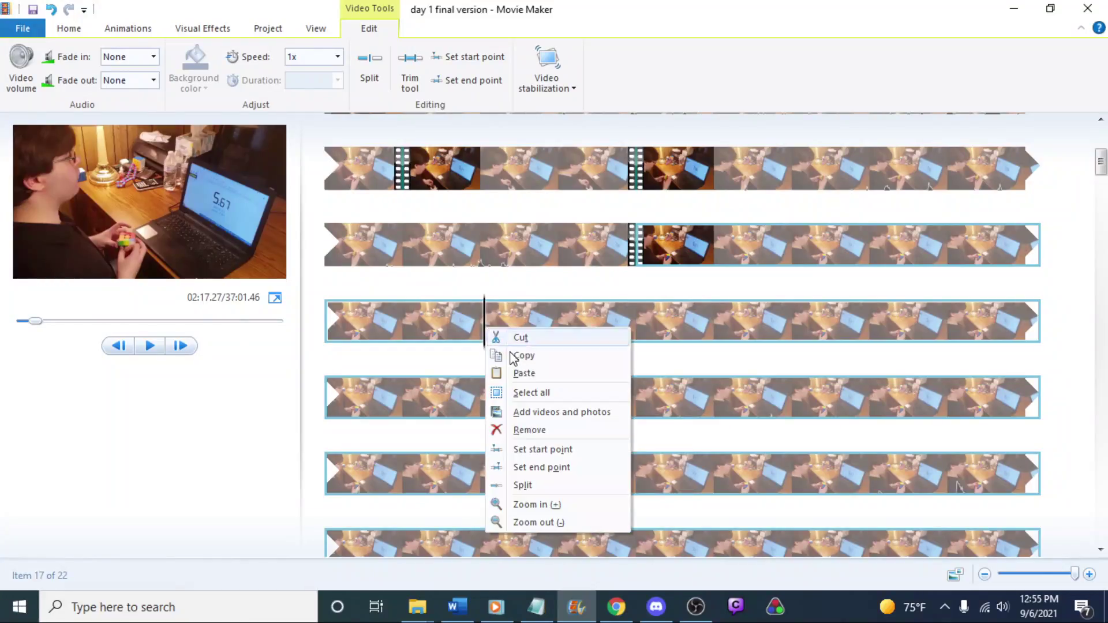
left_click(521, 485)
left_click(487, 344)
key("Delete")
Play past the deleted section and split the timelapse at 02:15.23
key("space")
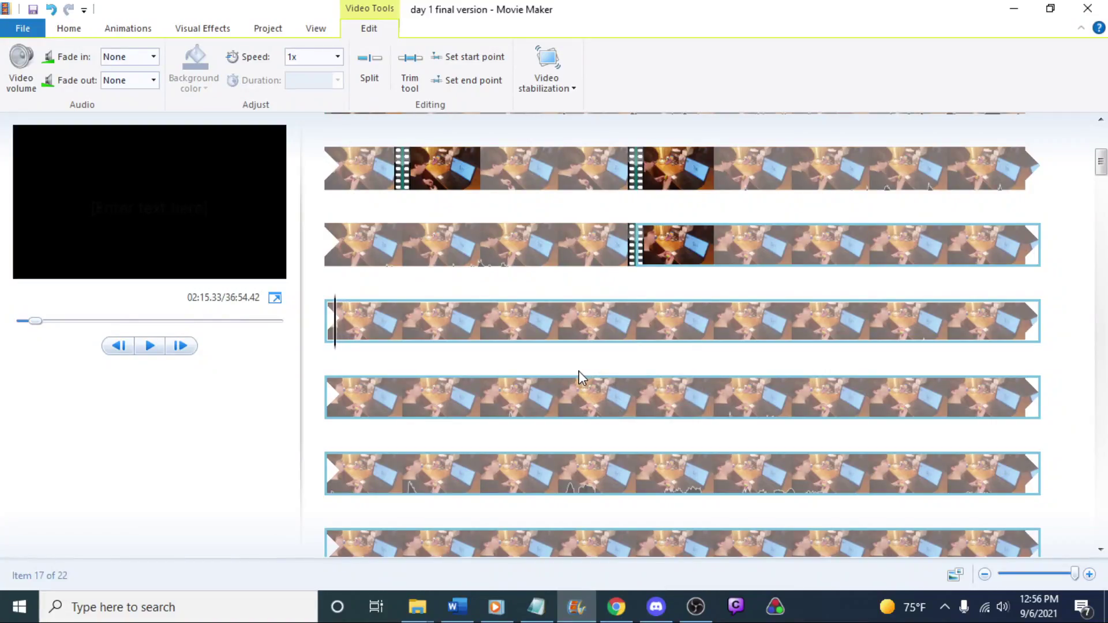
right_click(327, 328)
left_click(369, 483)
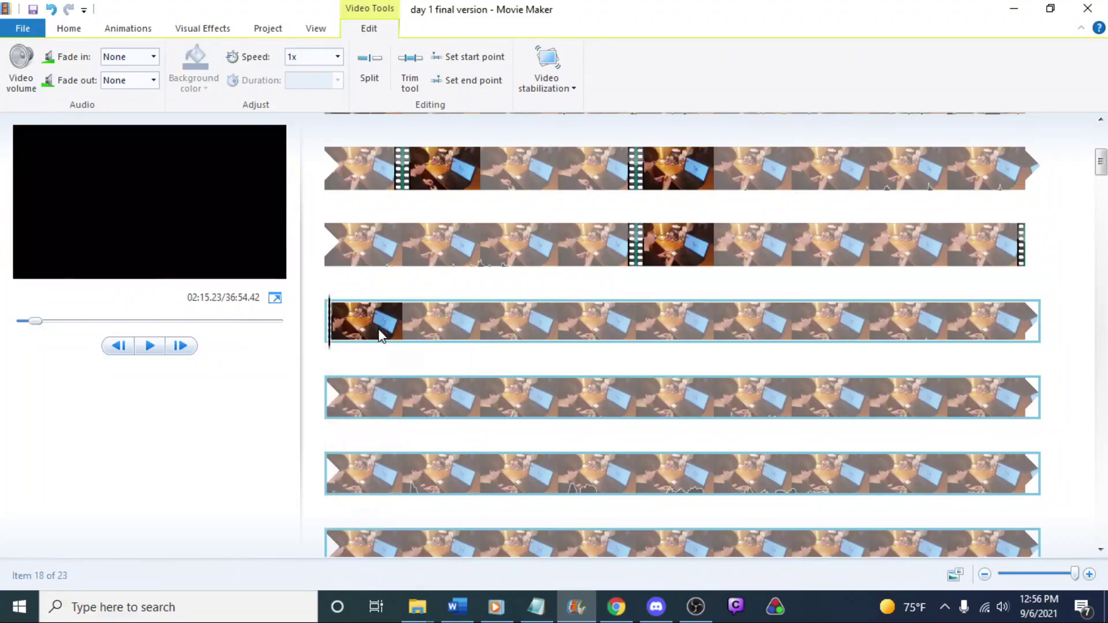
Split the timelapse at 02:22.20, delete the portion between 02:15.23 and that split, and replay from about 02:13.23 to check the cut
key("space")
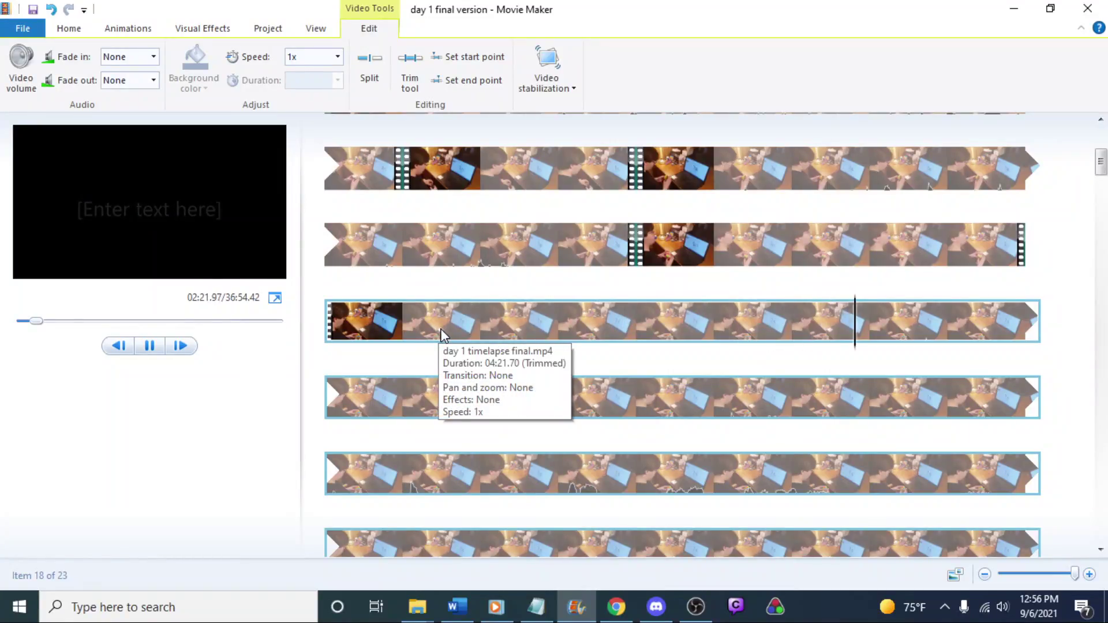
key("space")
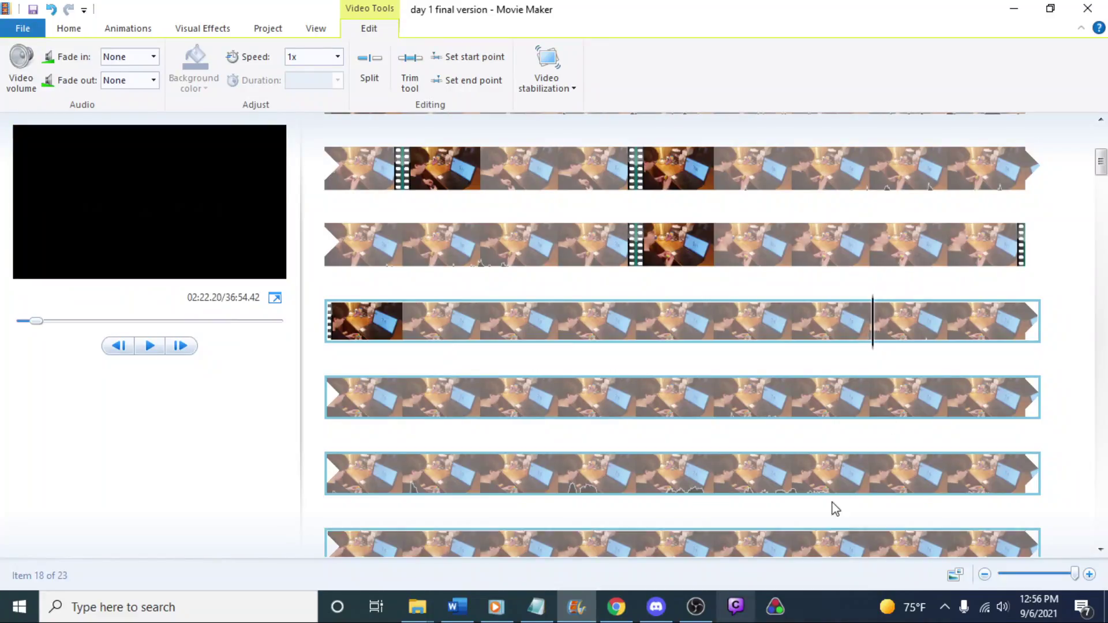
right_click(876, 336)
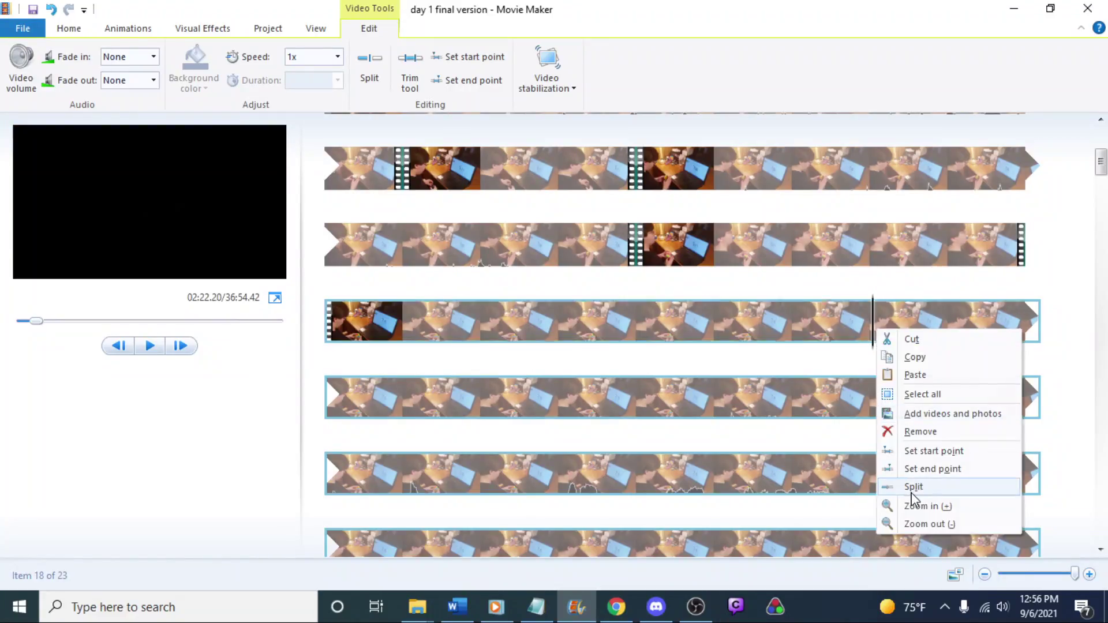
left_click(913, 488)
left_click(587, 330)
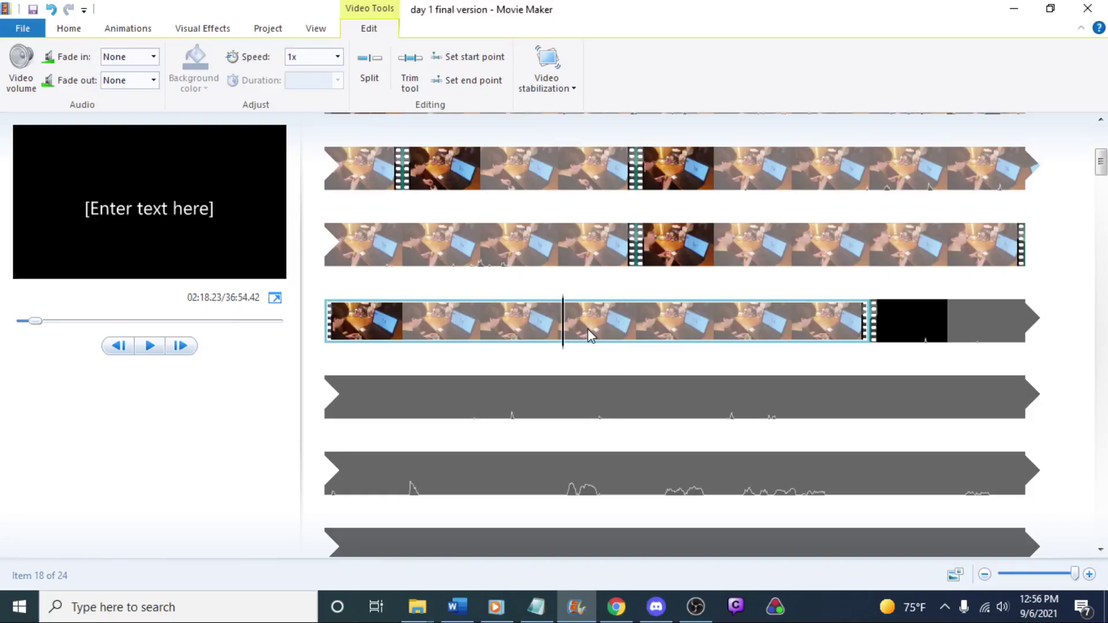
key("Delete")
left_click(930, 245)
key("space")
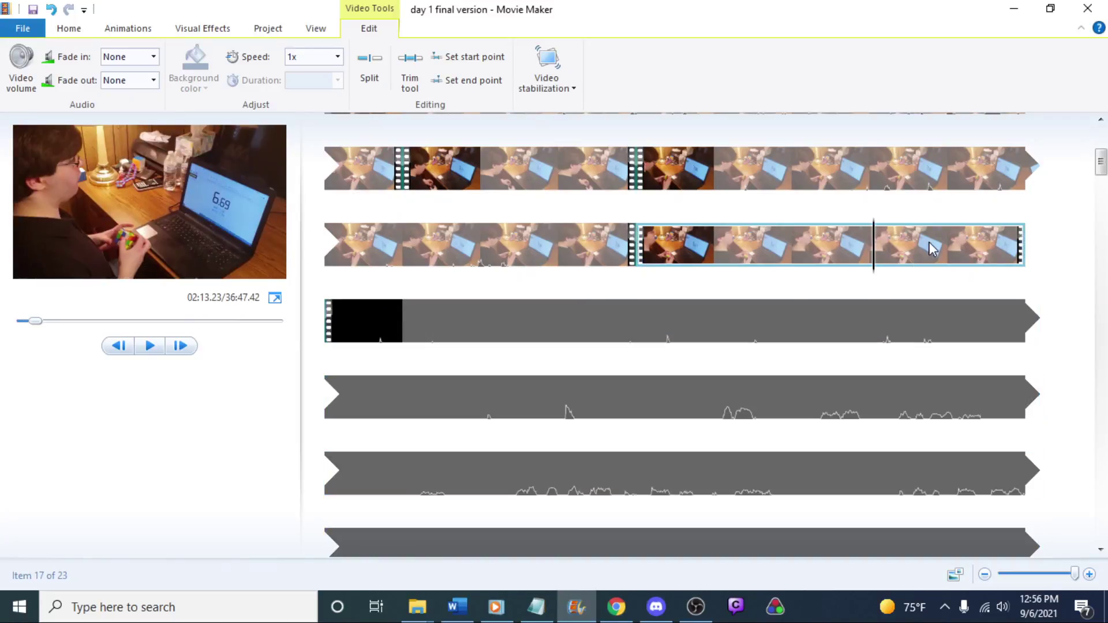